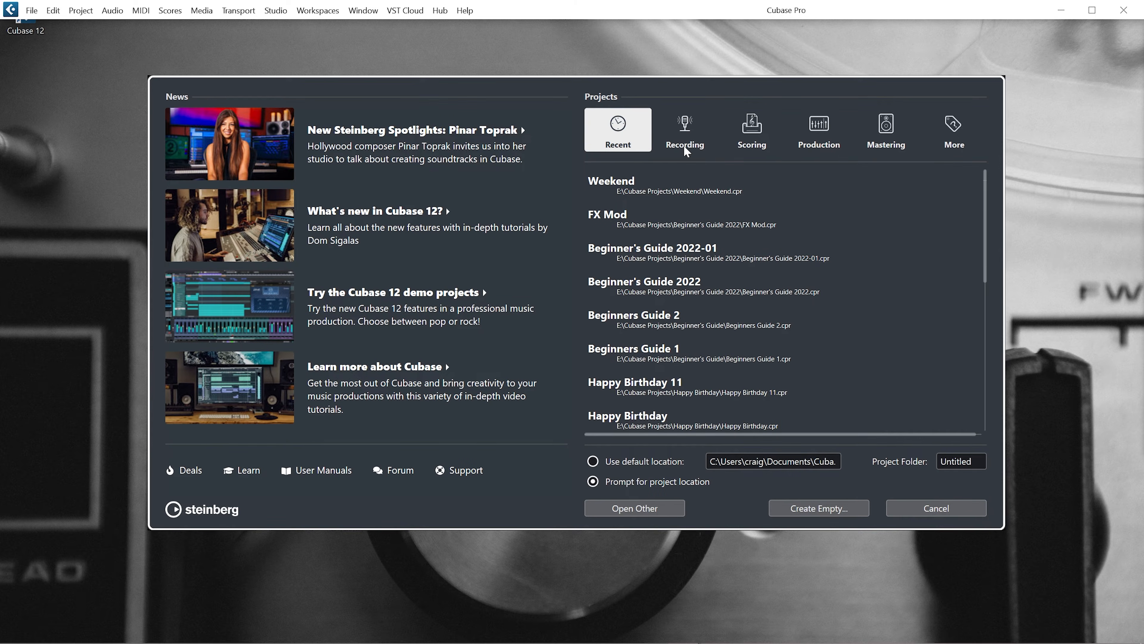
# - Browse the Recording, Scoring, Production and Mastering project templates
pyautogui.click(687, 133)
pyautogui.click(750, 134)
pyautogui.click(821, 140)
pyautogui.click(902, 119)
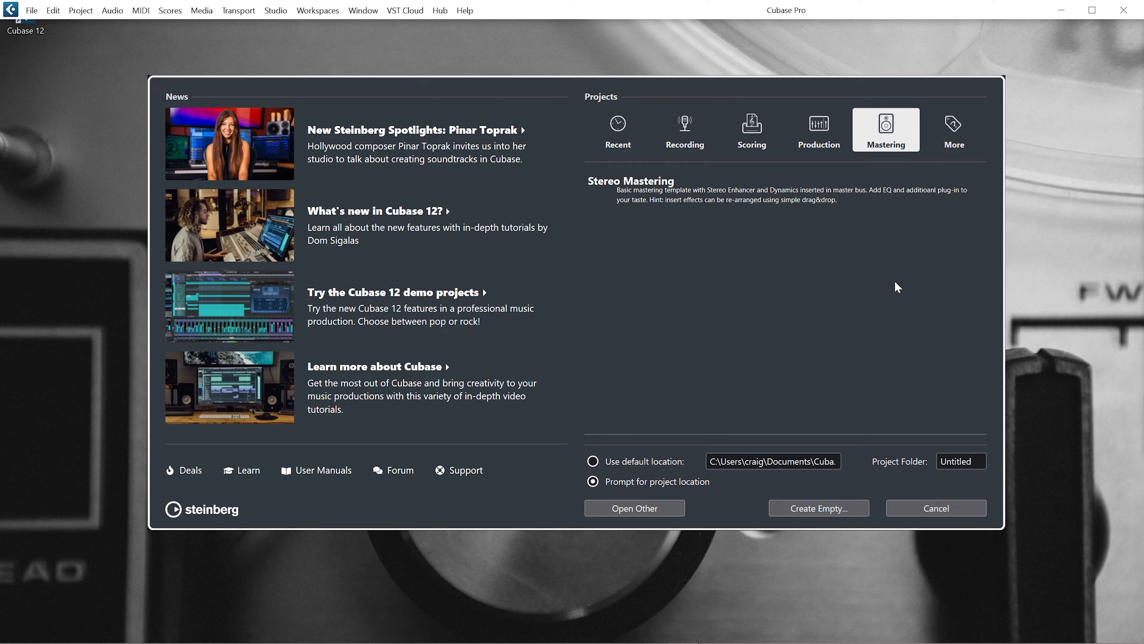
# - Create an empty project in a new folder named Beginners Guide II inside the Cubase Projects folder on the E: drive
pyautogui.click(812, 508)
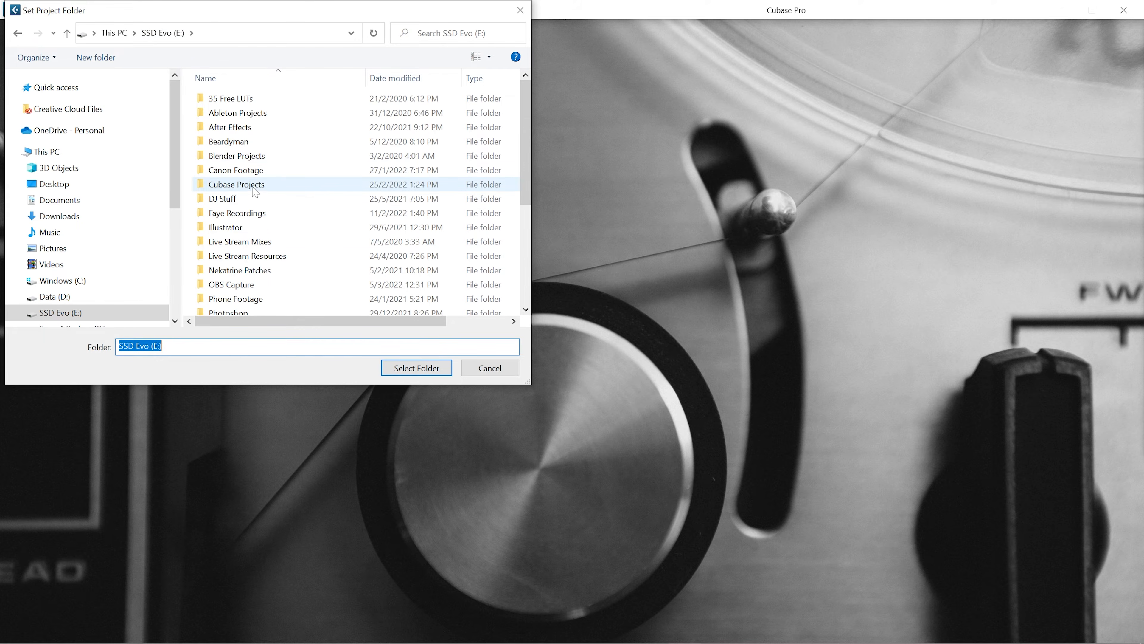
pyautogui.doubleClick(278, 189)
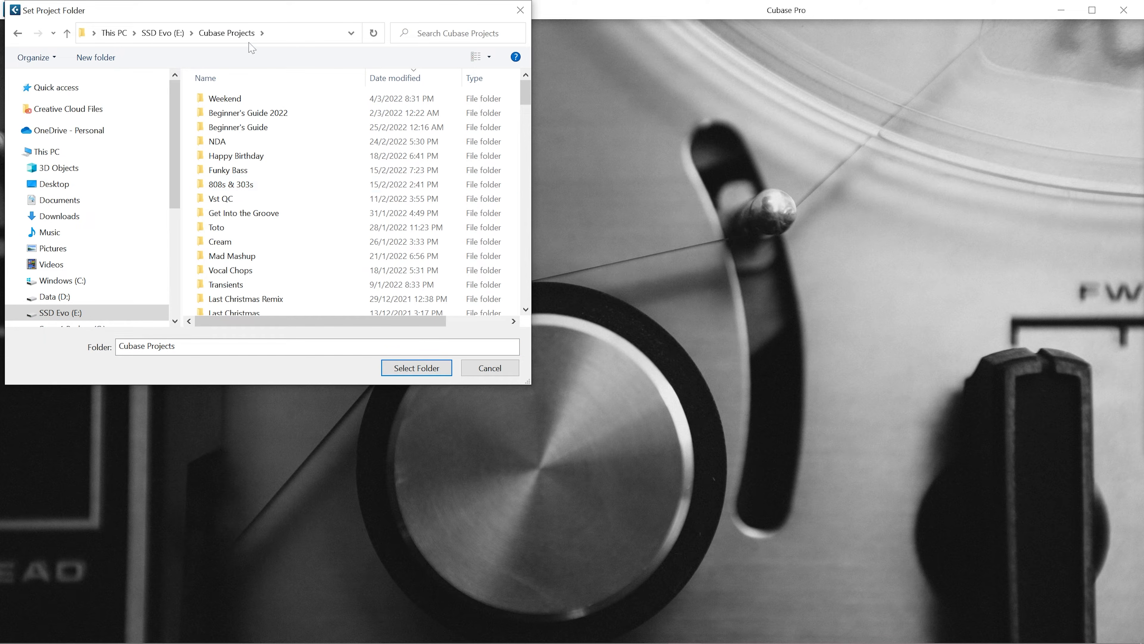
pyautogui.click(104, 61)
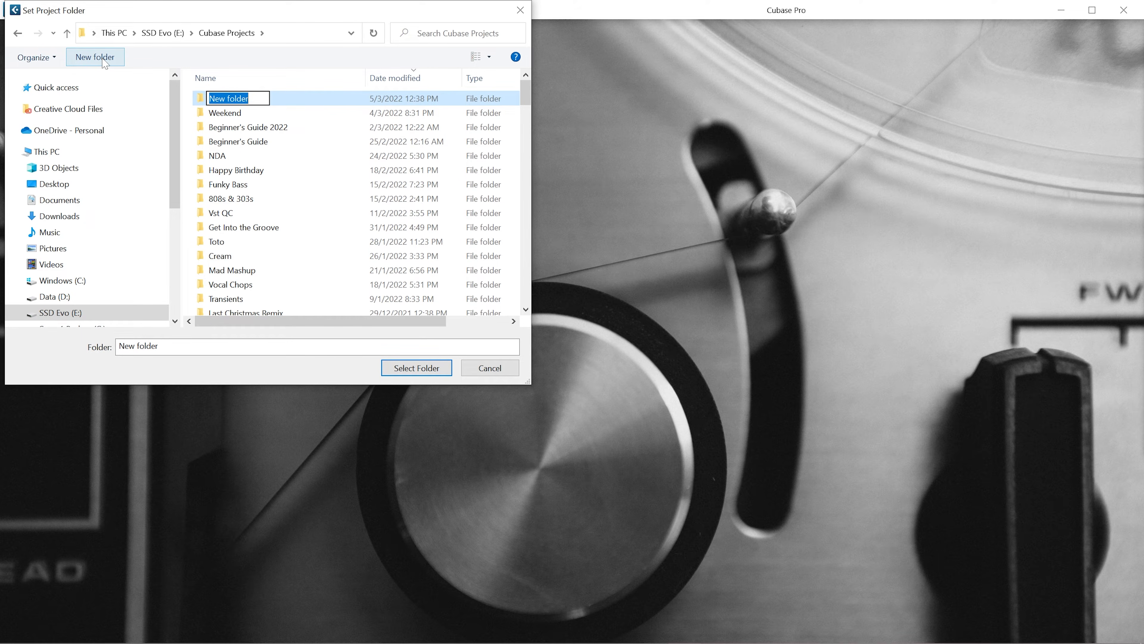
pyautogui.write('Begi')
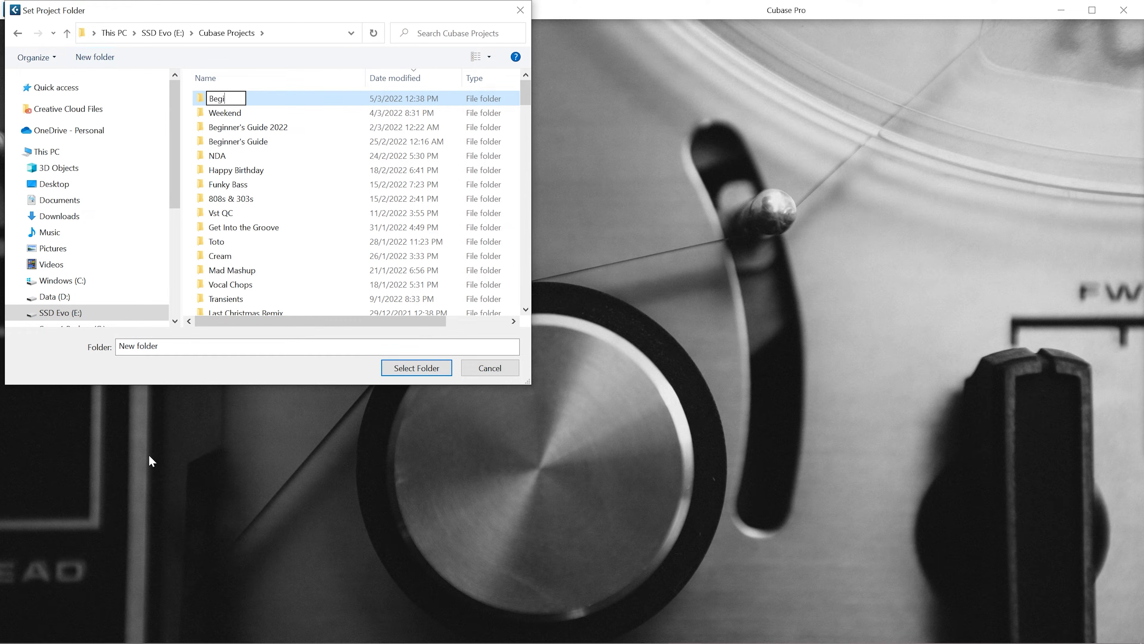
pyautogui.write('nners Guide II')
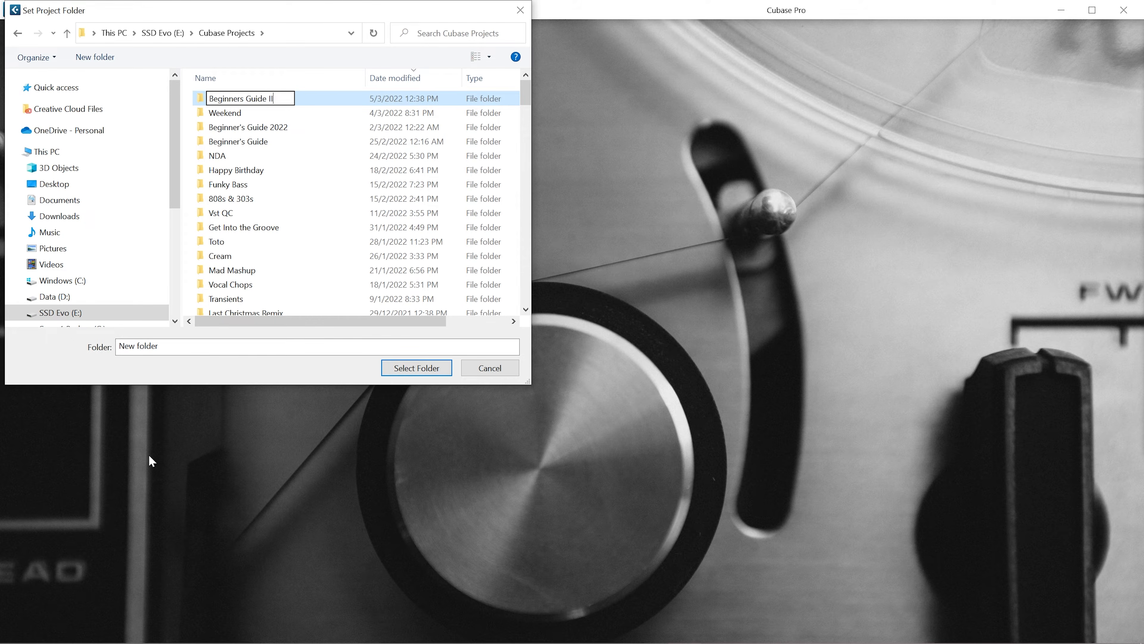
pyautogui.press('Return')
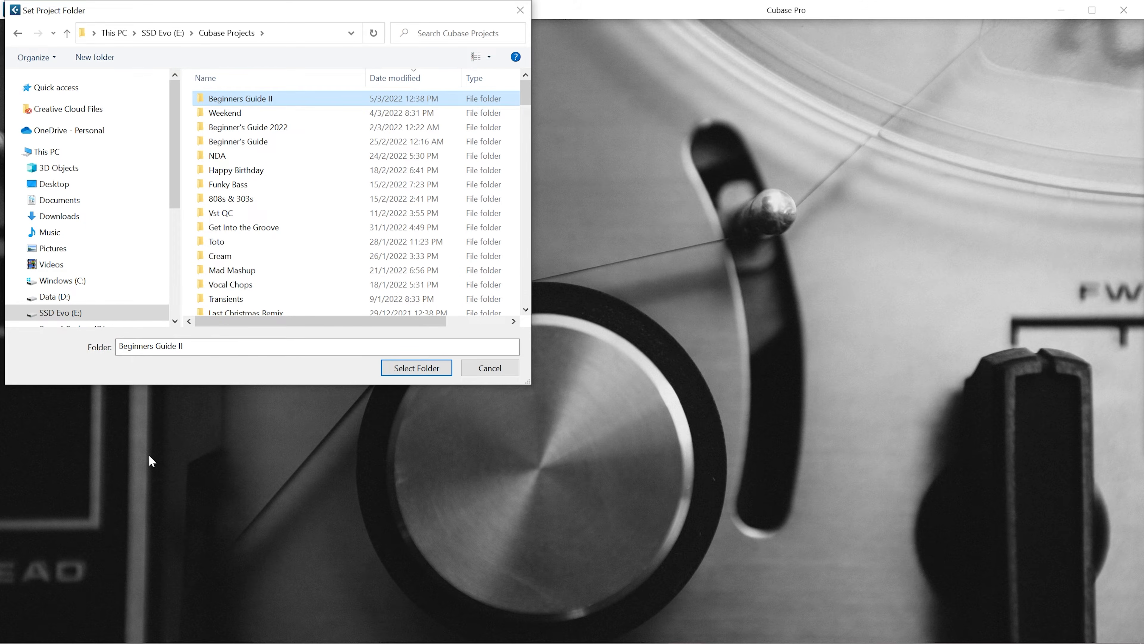
pyautogui.click(416, 368)
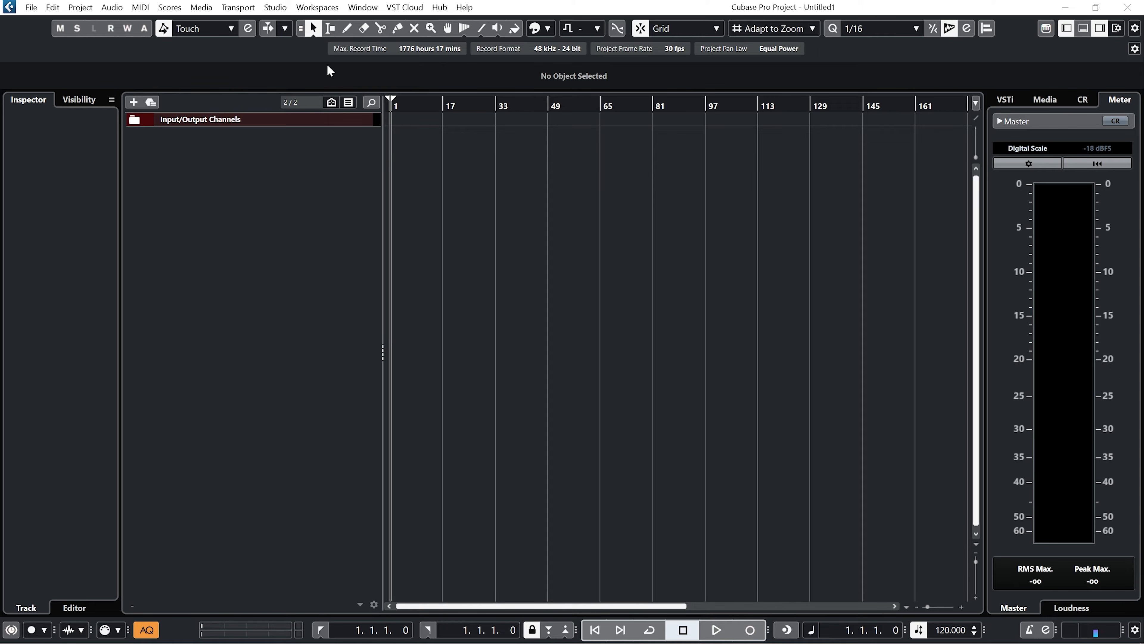
# - Save the project under the file name Beginners Guide II
pyautogui.click(31, 8)
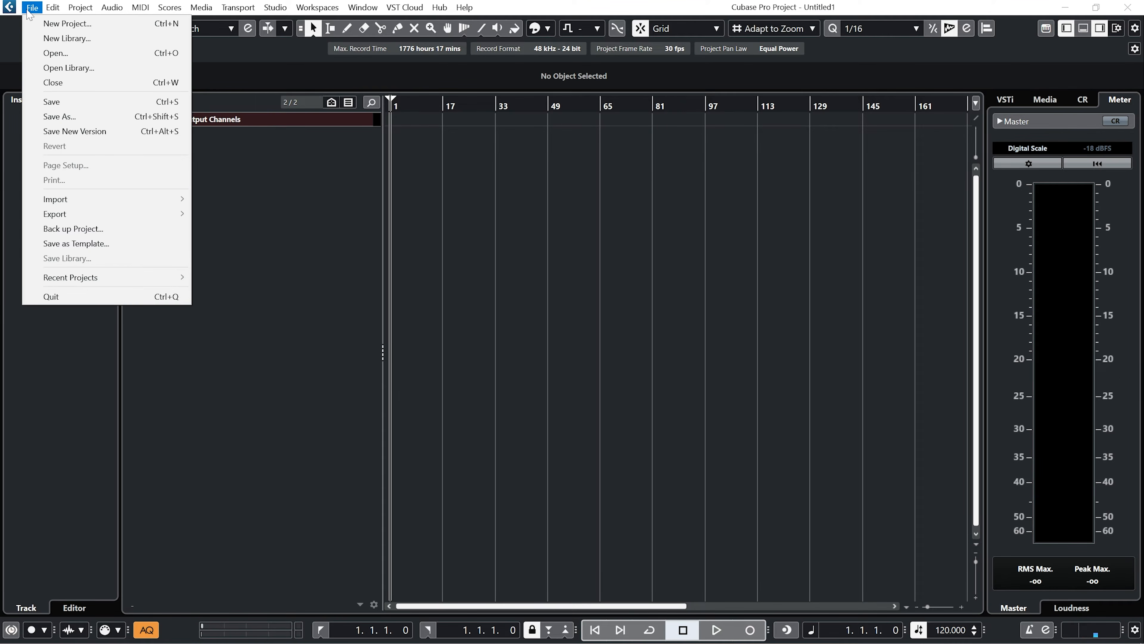
pyautogui.click(55, 120)
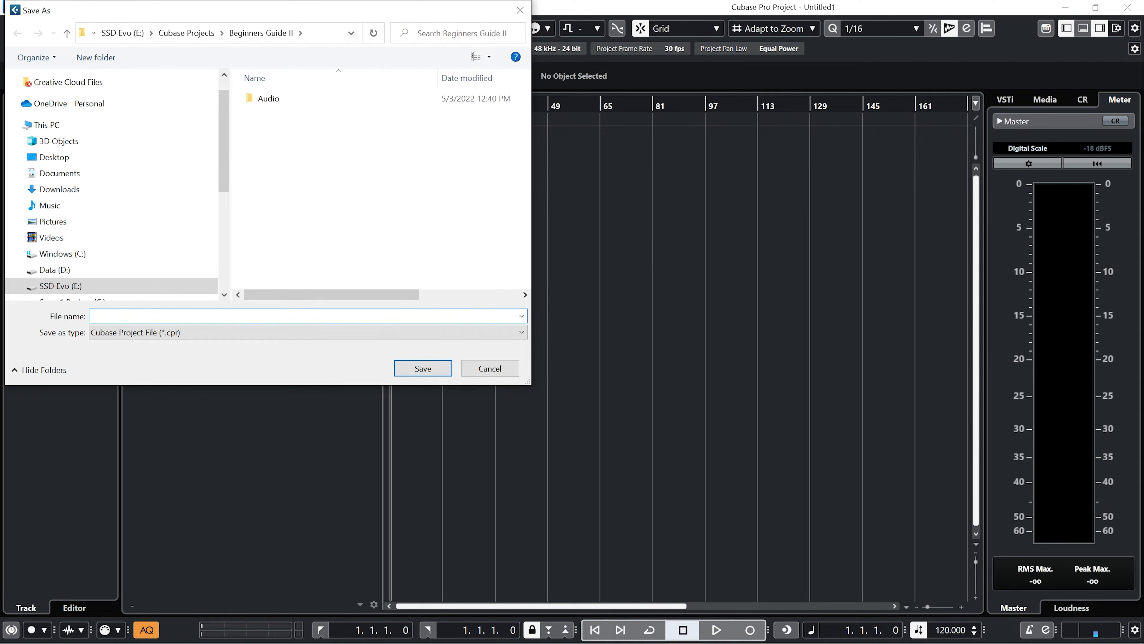
pyautogui.write('Beginners Guide II')
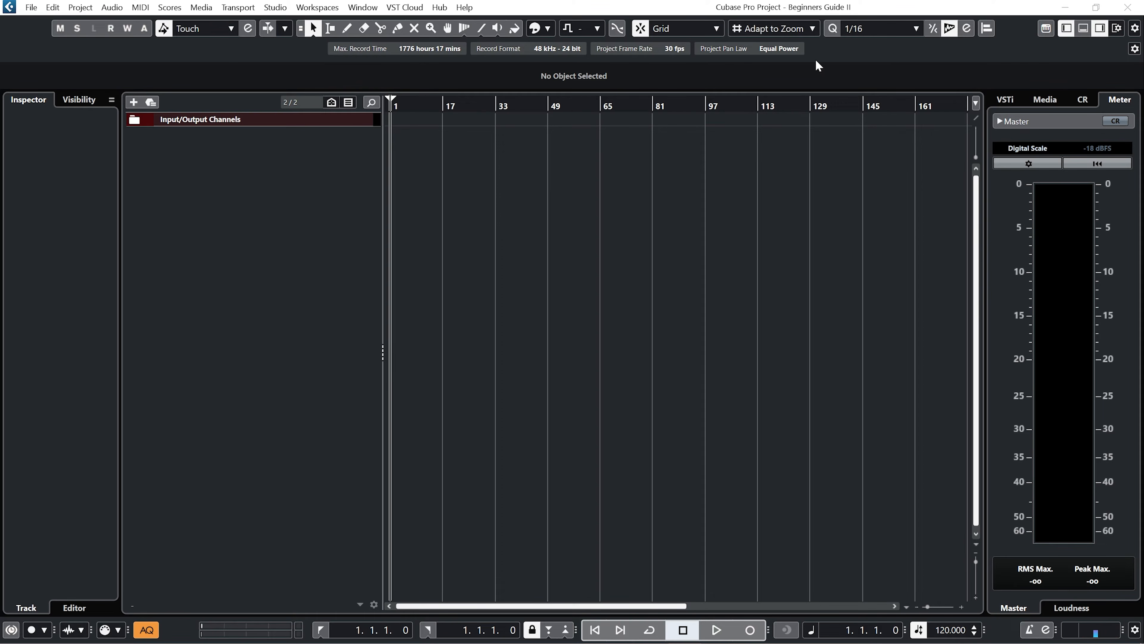
# - Examine the window layout options by toggling the Status Line off and on, and view the list of available transport bar elements
pyautogui.click(1117, 29)
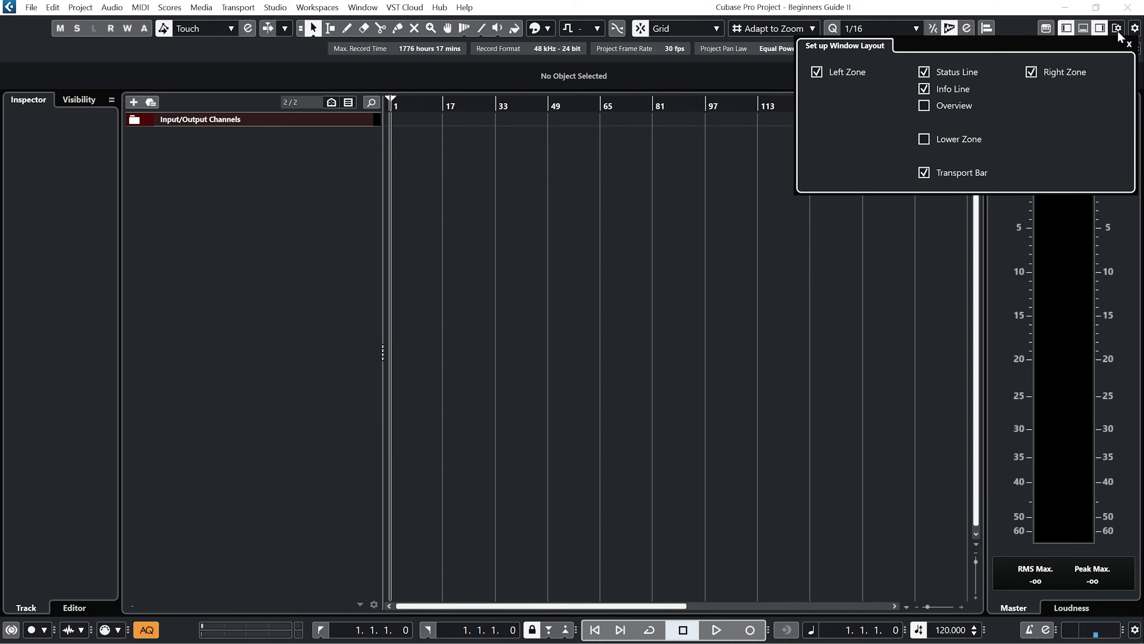
pyautogui.click(948, 72)
pyautogui.click(948, 72)
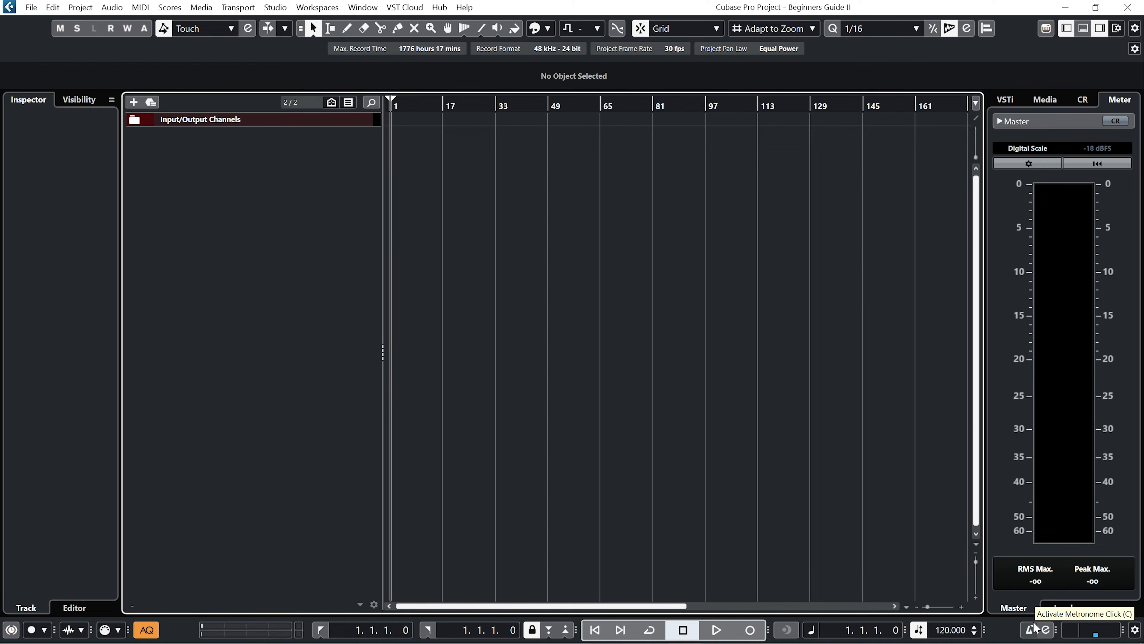
pyautogui.click(1135, 631)
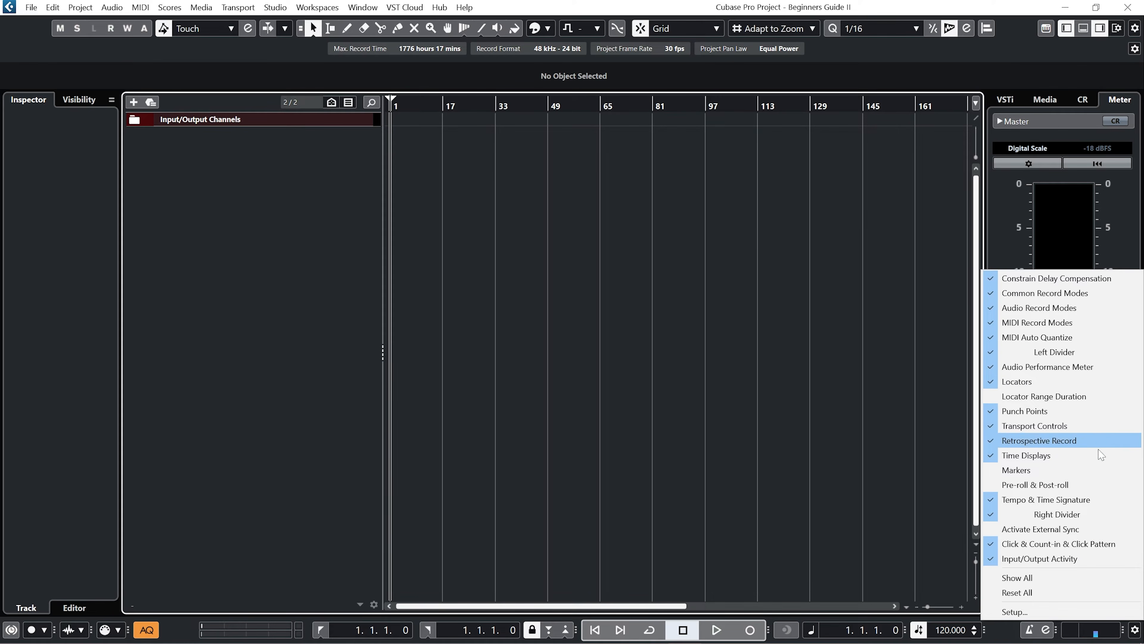
pyautogui.click(1135, 631)
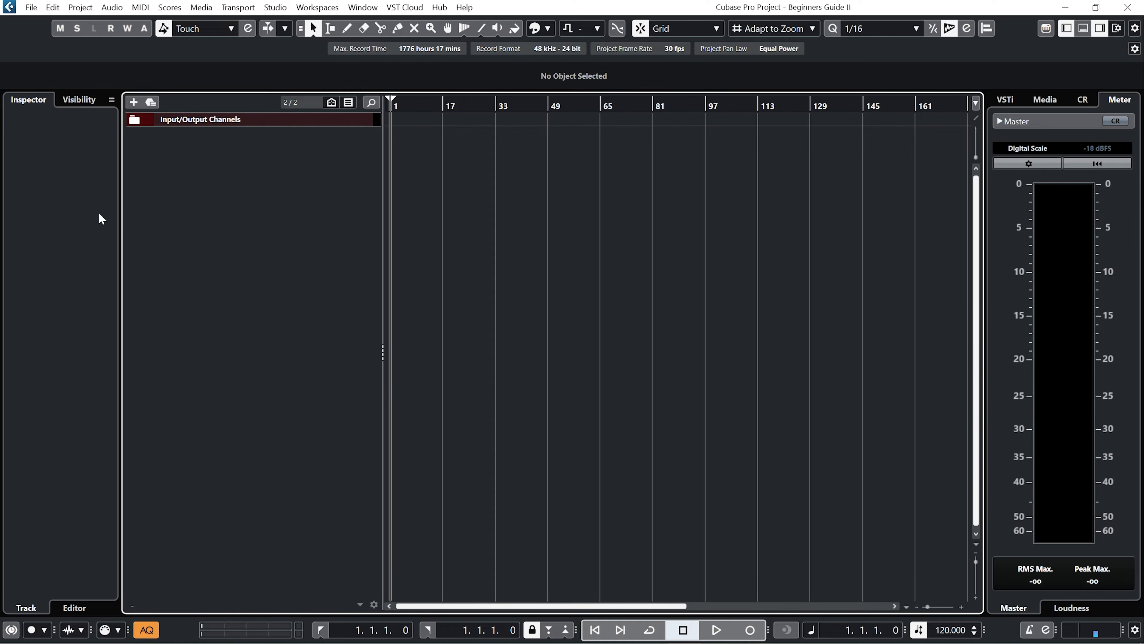
# - Hide and restore the left zone, show and hide the lower zone, and toggle the right zone off and on
pyautogui.click(1067, 30)
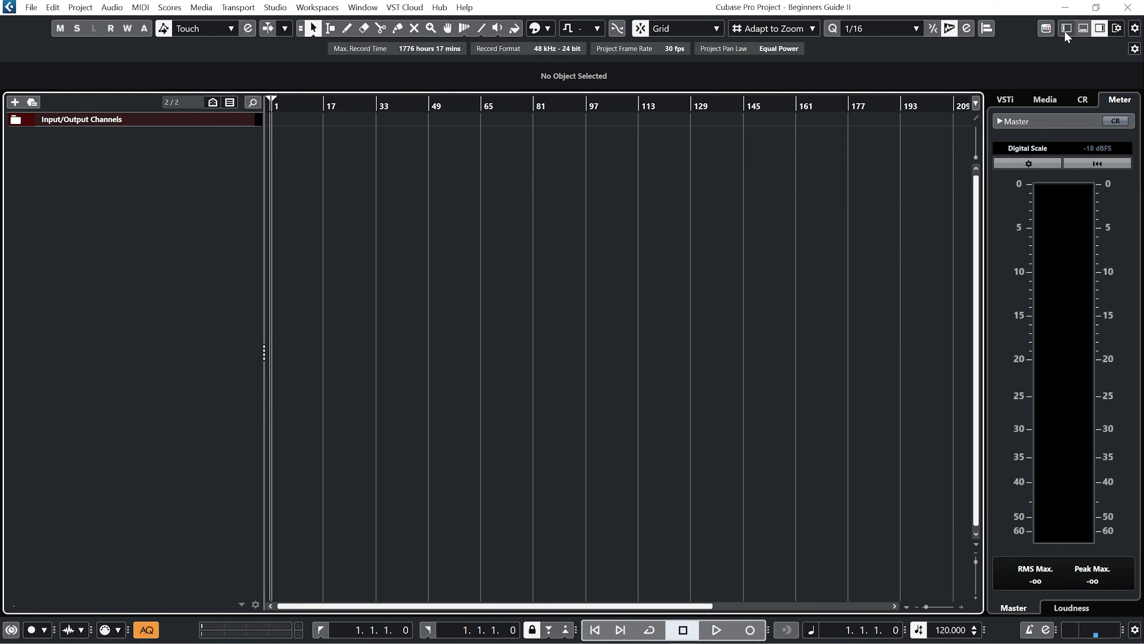
pyautogui.click(1066, 31)
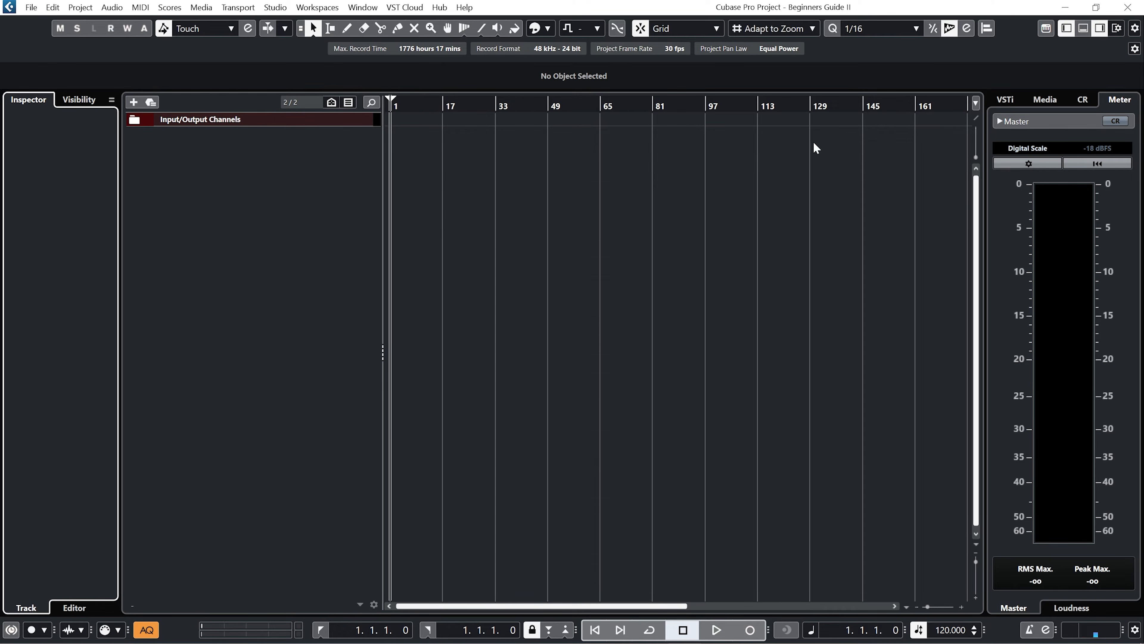
pyautogui.click(1083, 29)
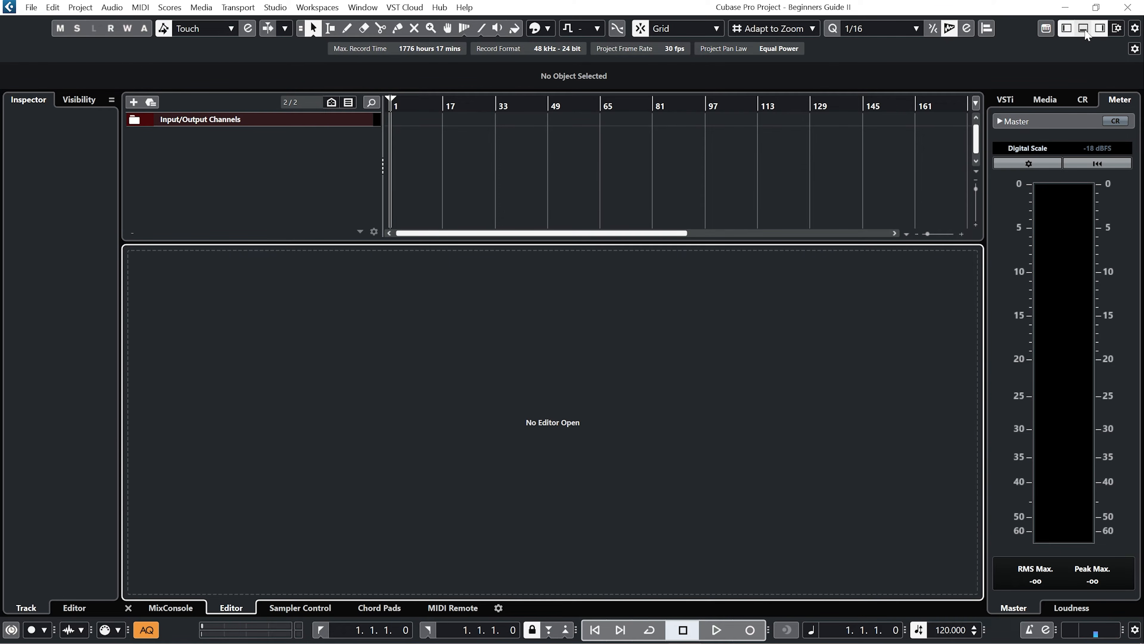
pyautogui.click(1085, 33)
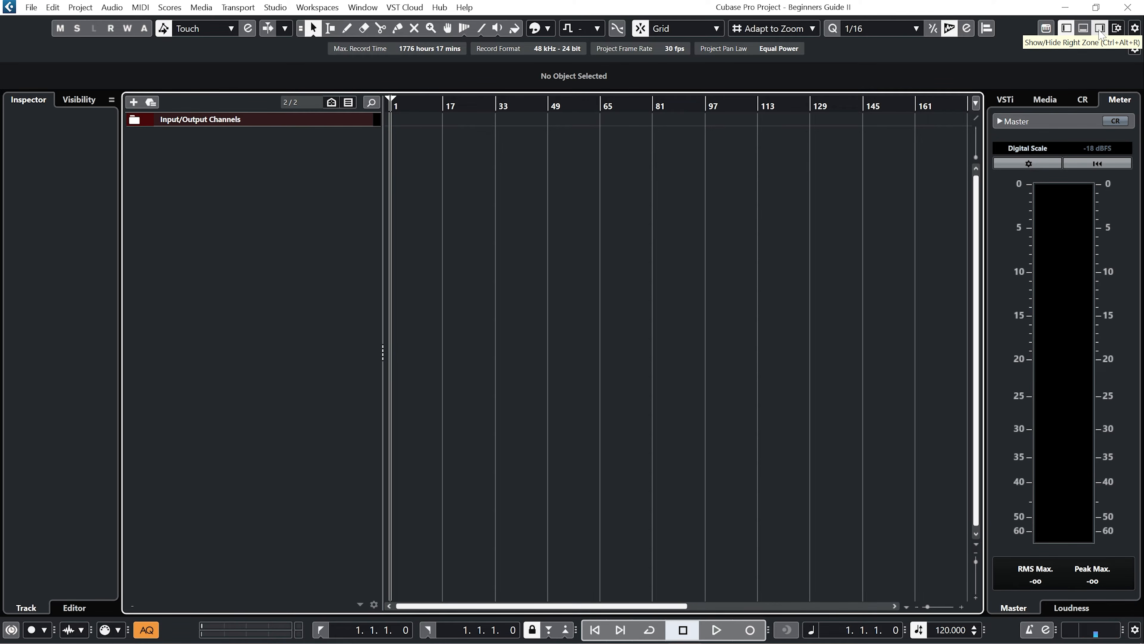
pyautogui.click(1100, 29)
pyautogui.click(1099, 29)
pyautogui.click(1100, 30)
pyautogui.click(1100, 30)
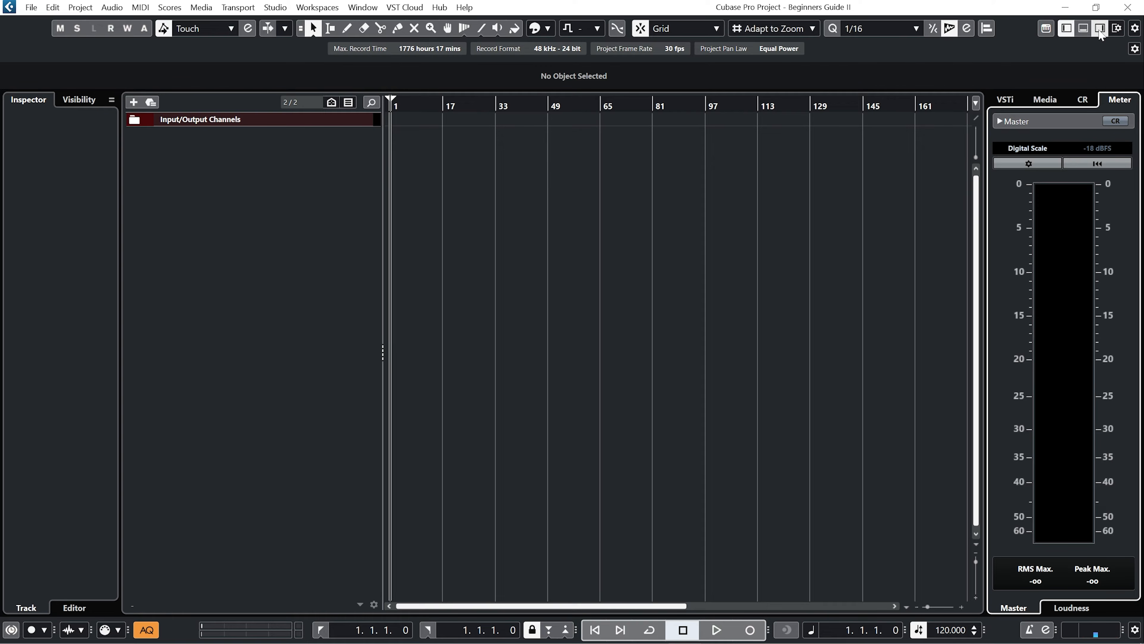
# - Look through the right zone's Control Room, Media and VSTi views, ending on the Media view
pyautogui.click(1085, 99)
pyautogui.click(1044, 100)
pyautogui.click(1005, 99)
pyautogui.click(1049, 100)
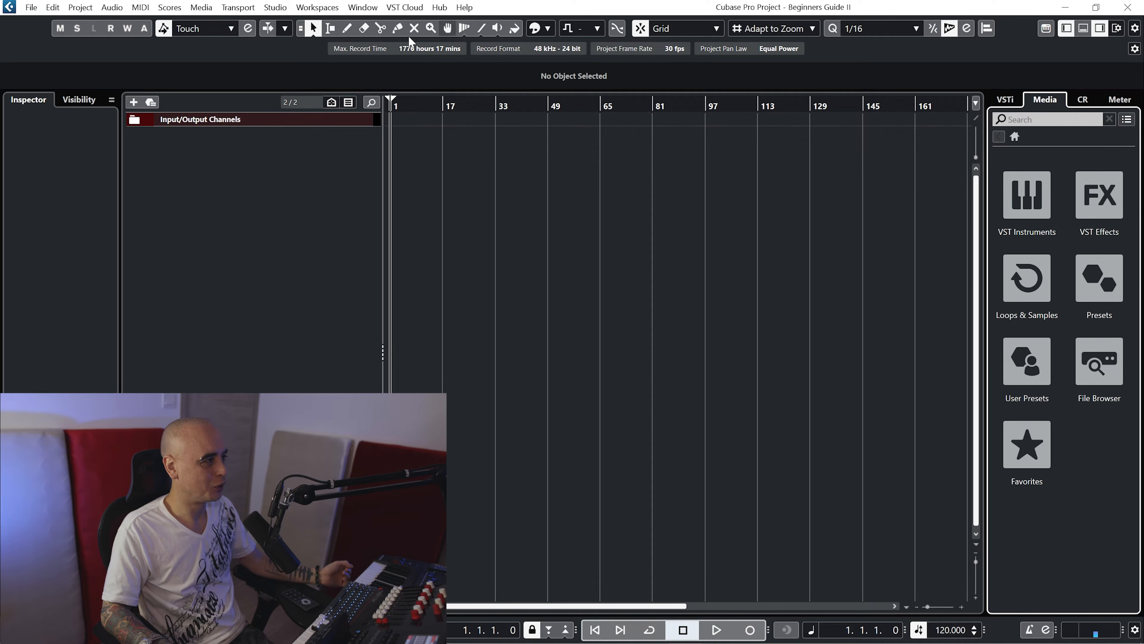
# - In Studio Setup, try switching the ASIO driver to Universal Audio Thunderbolt, and select Universal Audio USB as the driver
pyautogui.click(277, 10)
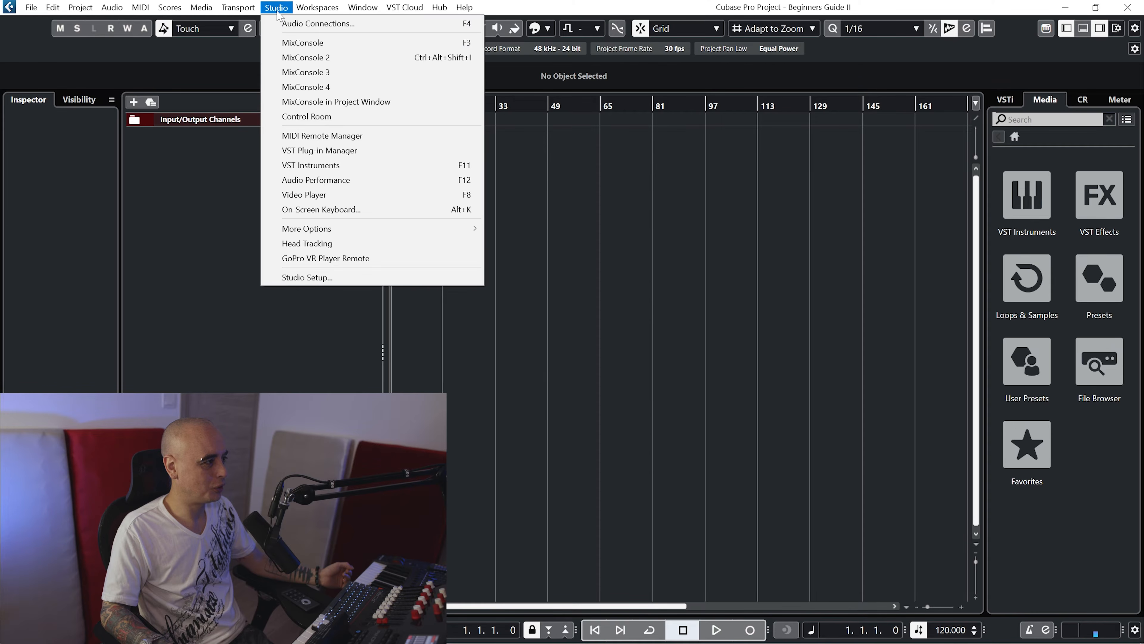
pyautogui.click(318, 278)
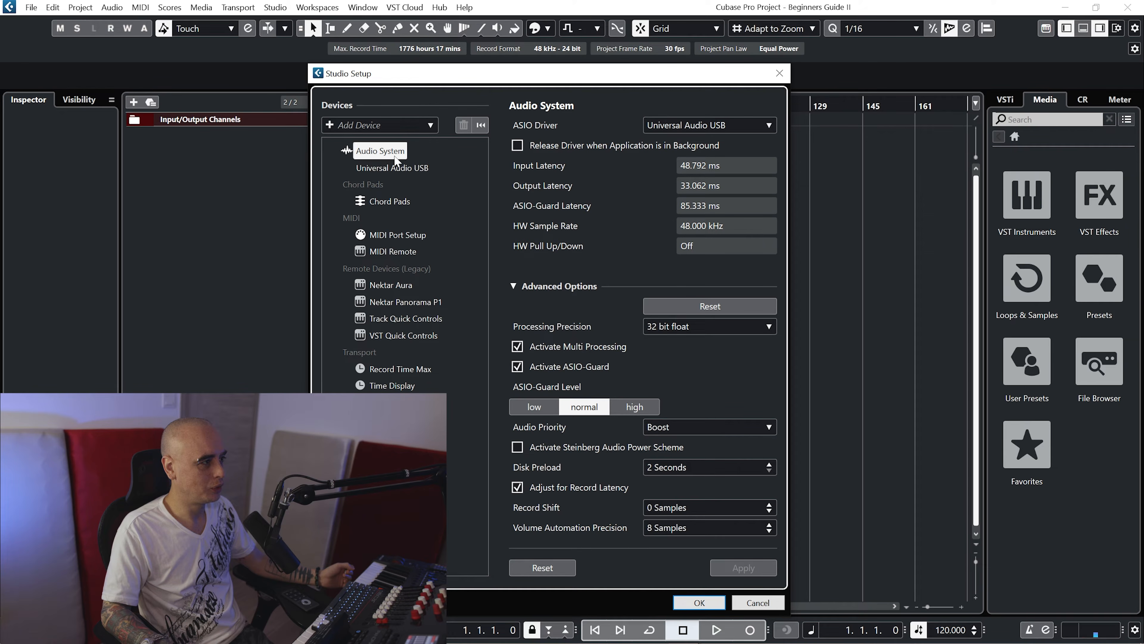
pyautogui.click(770, 128)
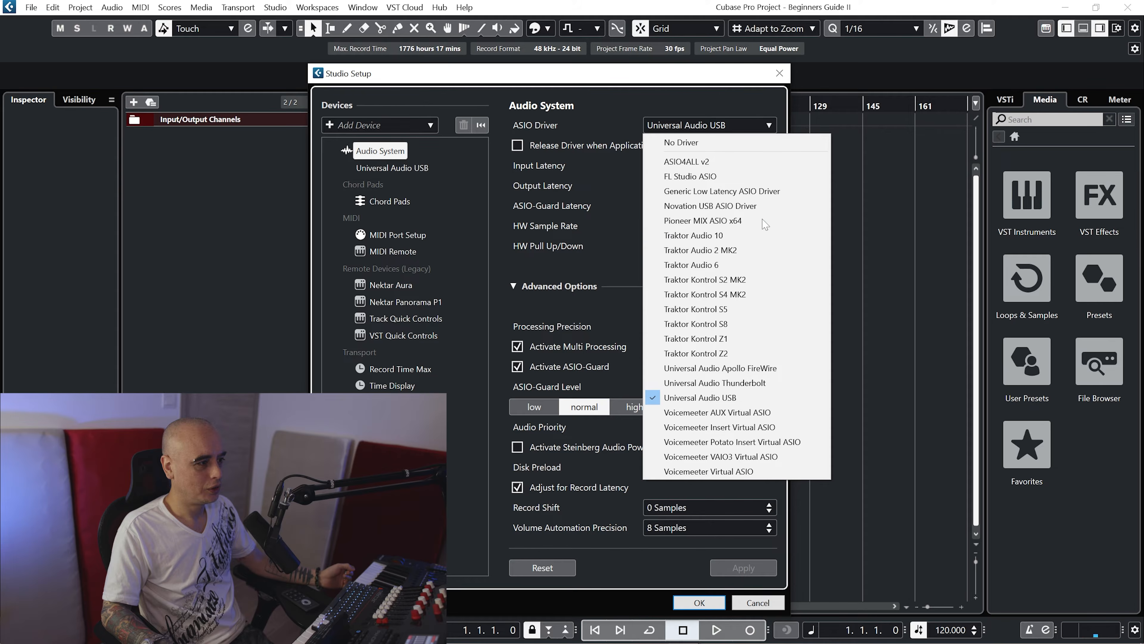
pyautogui.click(747, 383)
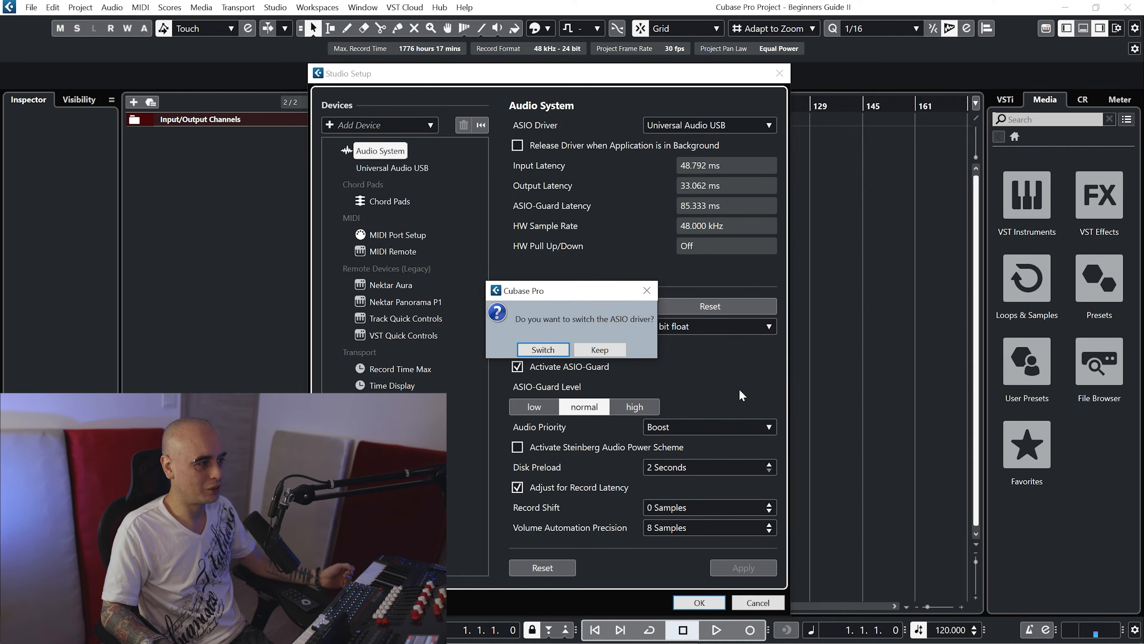
pyautogui.click(550, 350)
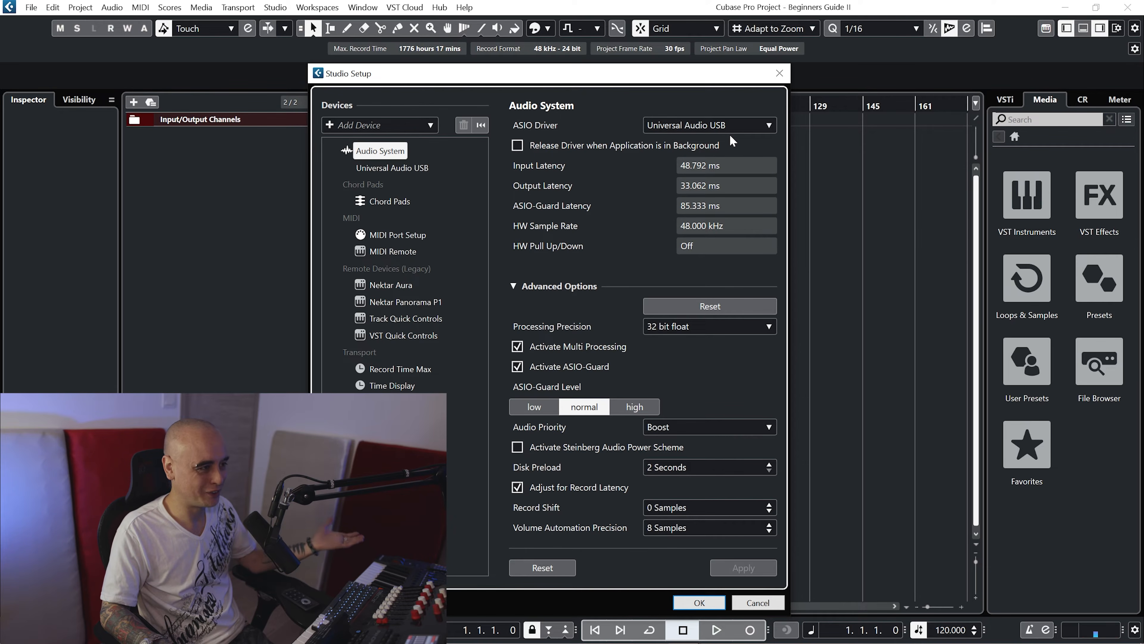
pyautogui.click(768, 126)
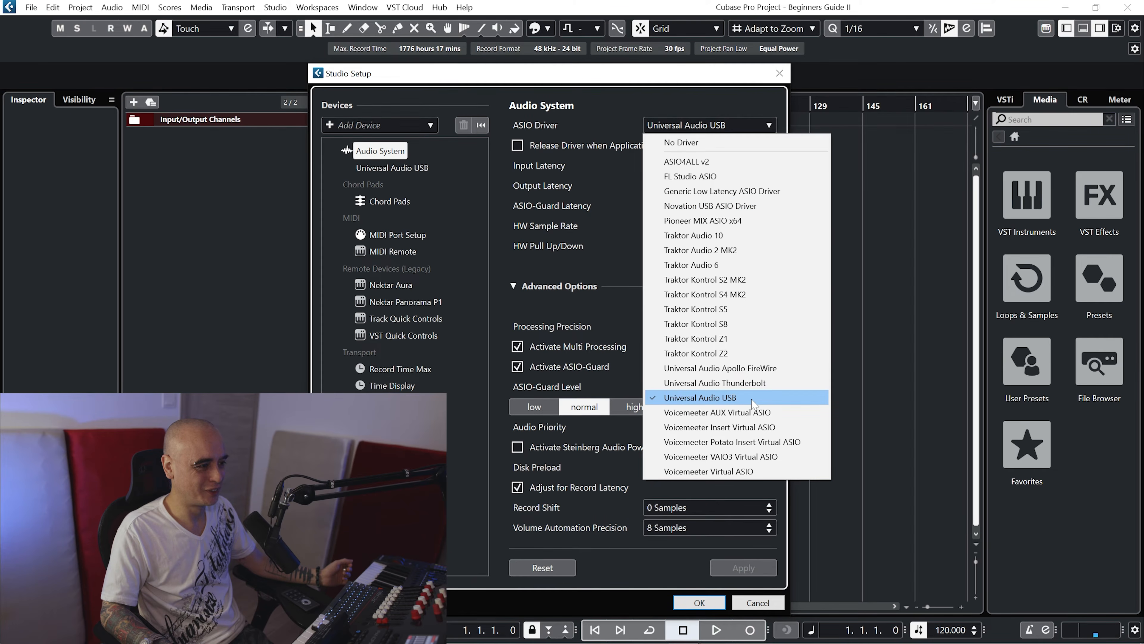
pyautogui.click(700, 397)
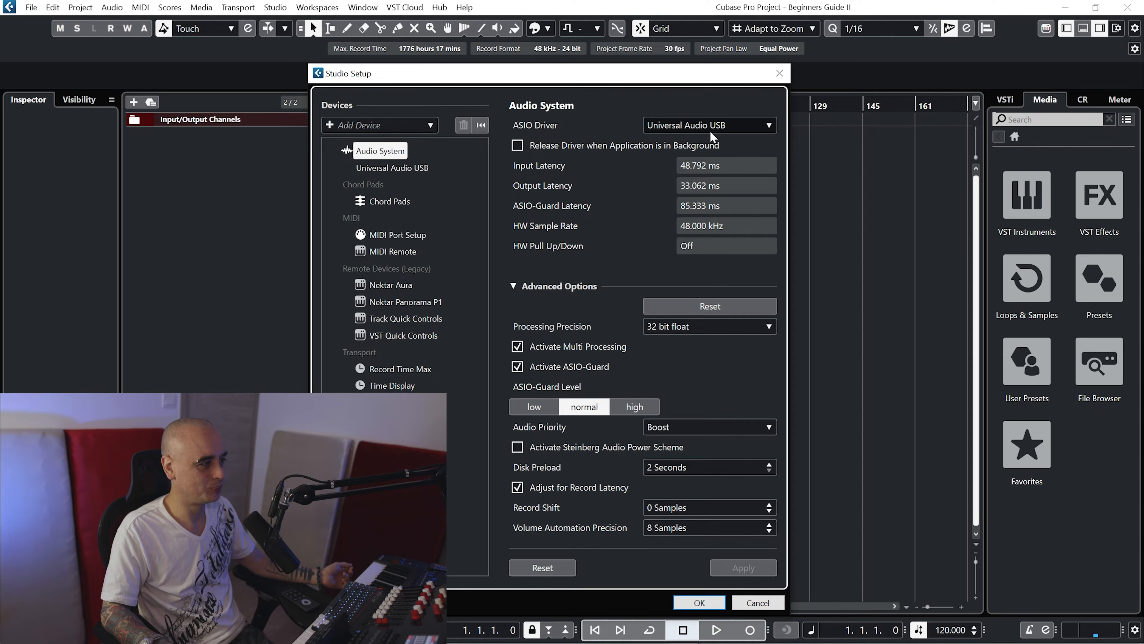
# - Review the MIDI port setup and the Universal Audio USB device settings, and close Studio Setup
pyautogui.click(408, 234)
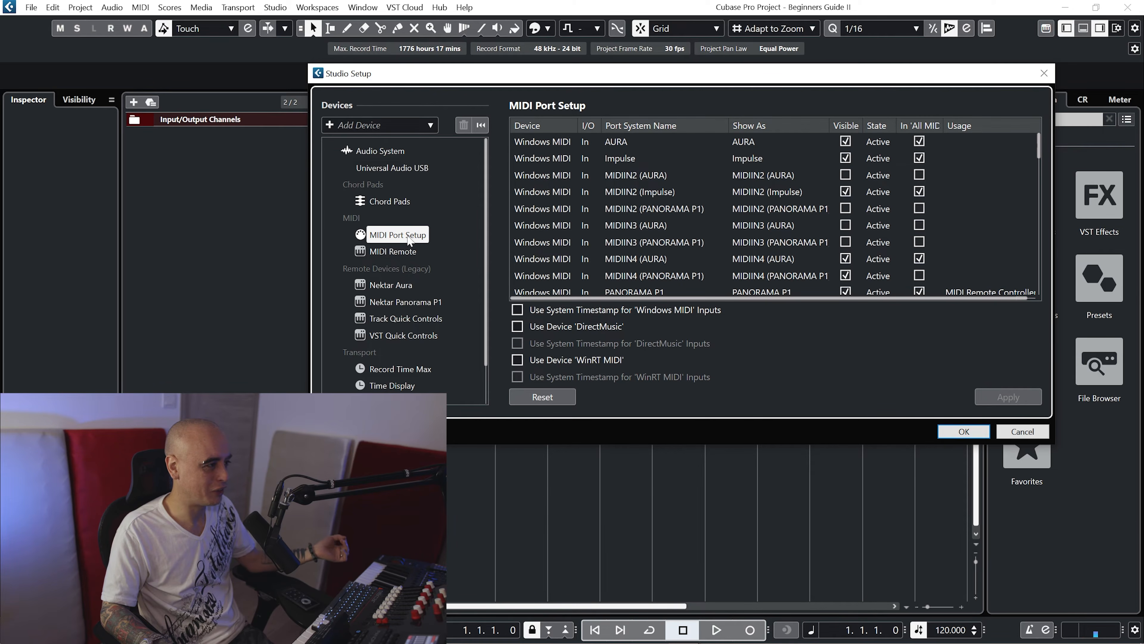
pyautogui.click(423, 167)
pyautogui.click(851, 73)
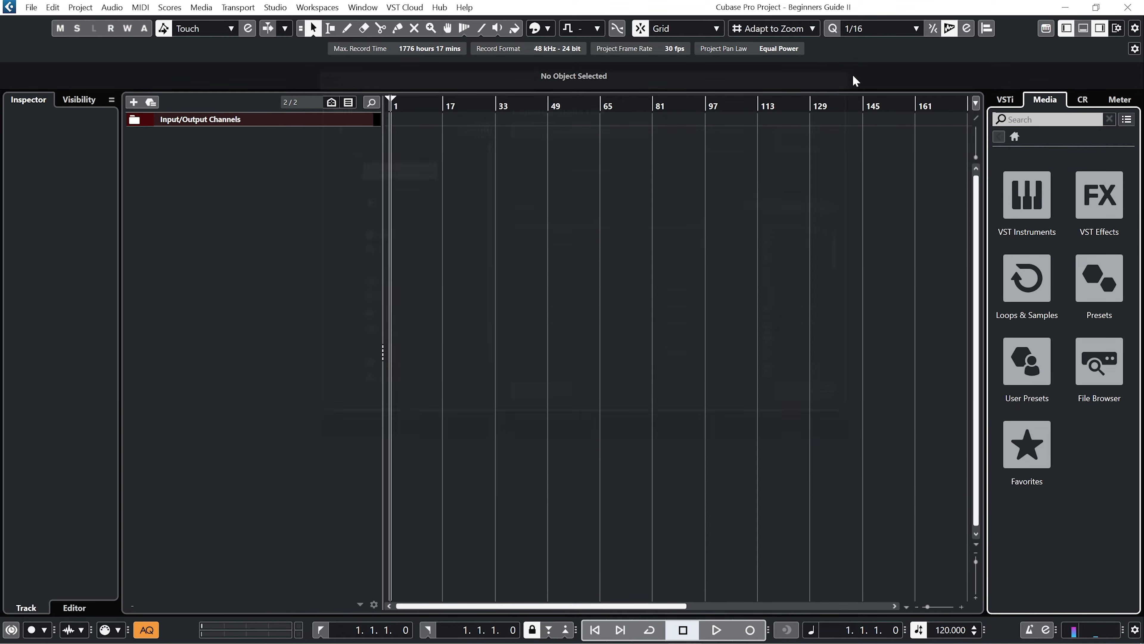
# - Open the Audio Connections and check the audio device choices for the Stereo In input bus
pyautogui.click(275, 8)
pyautogui.click(305, 25)
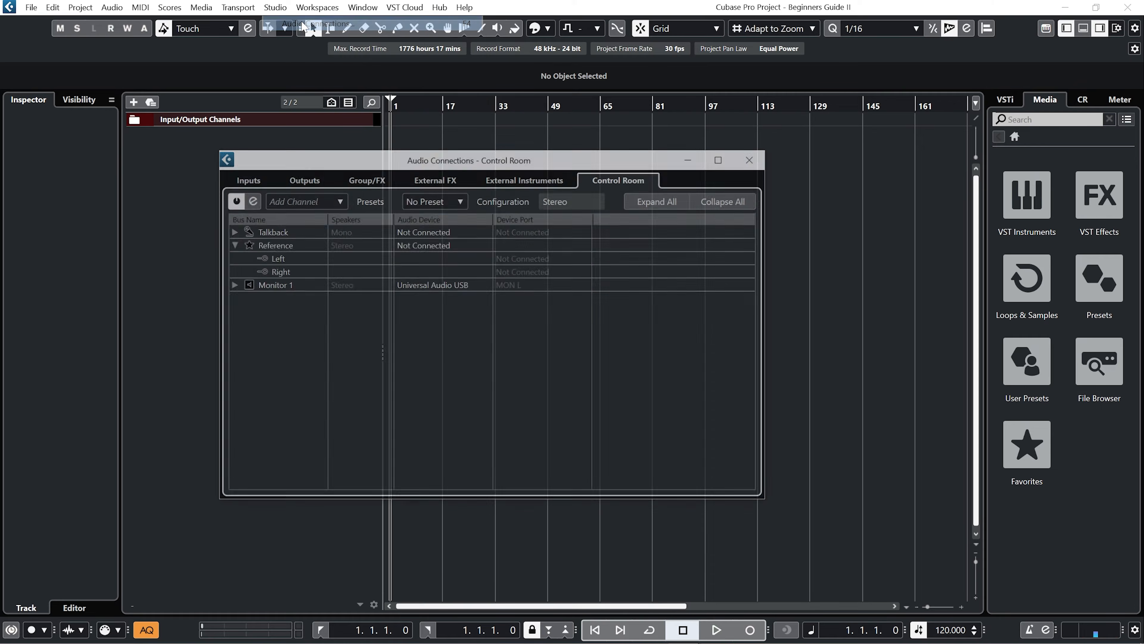
pyautogui.click(248, 179)
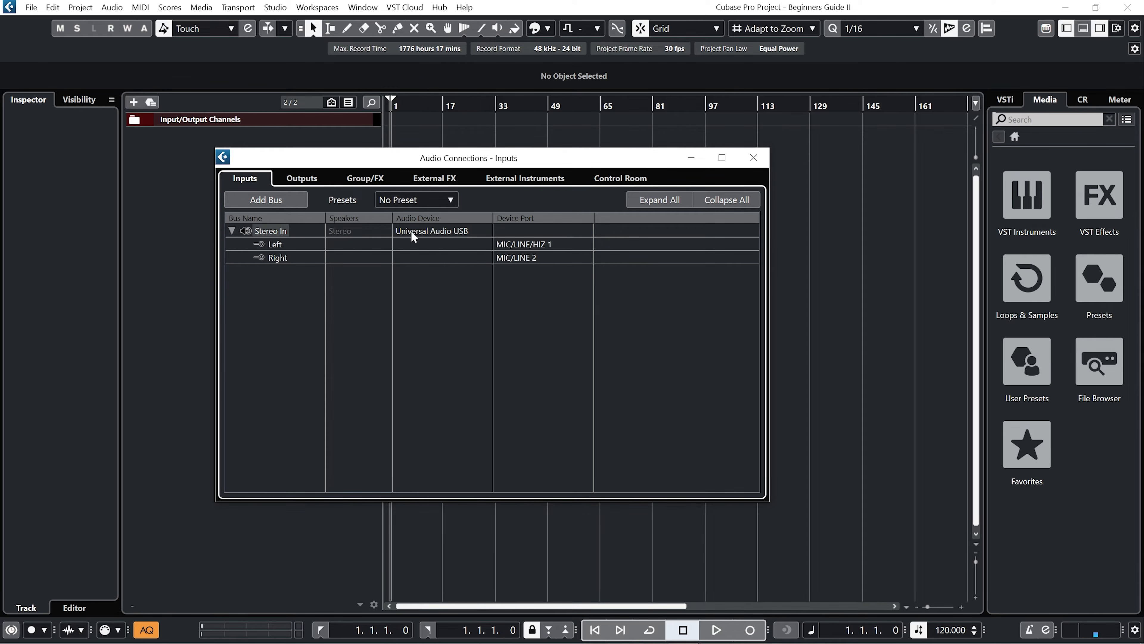
pyautogui.click(439, 233)
pyautogui.click(441, 234)
# - Check the audio device choices for the Stereo Out bus among the output connections, leaving its assignment as it is
pyautogui.click(301, 180)
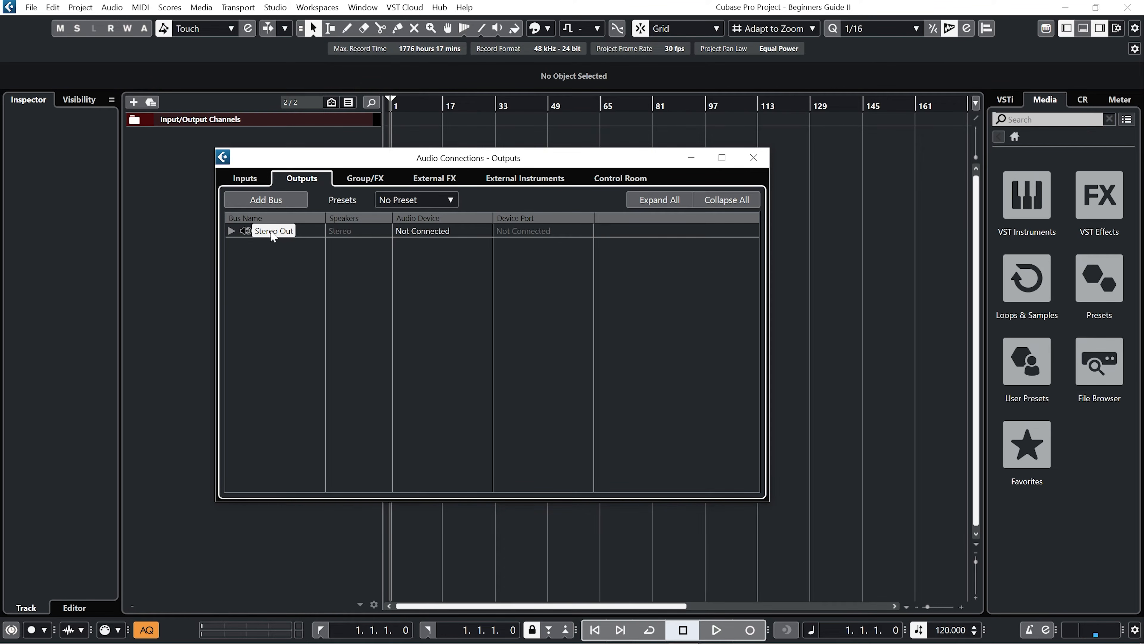
pyautogui.click(414, 233)
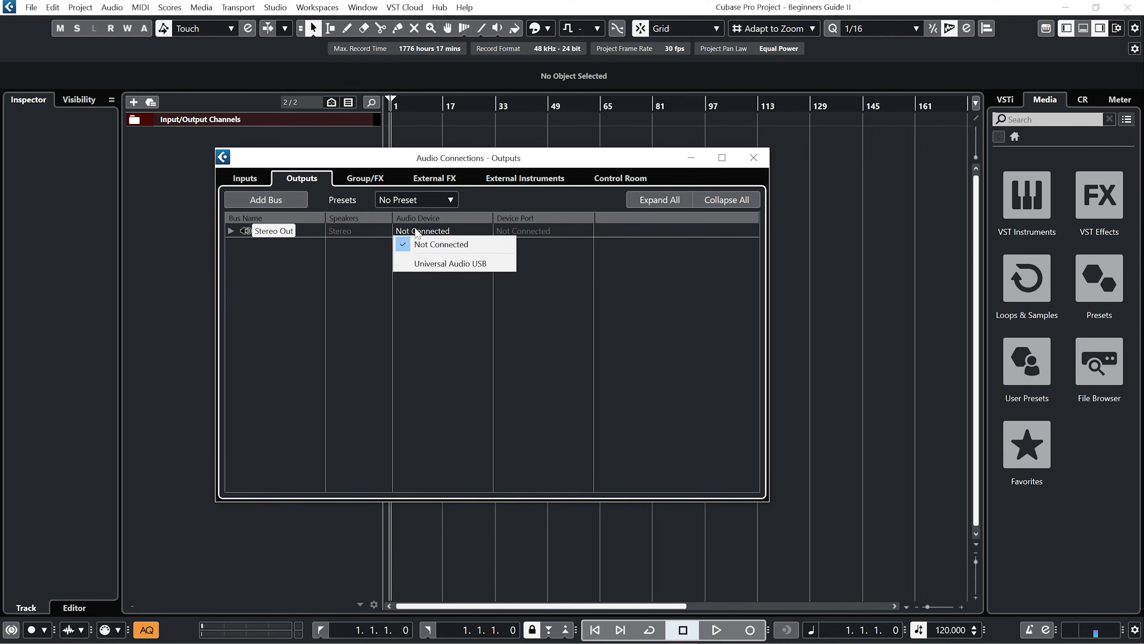
pyautogui.click(452, 274)
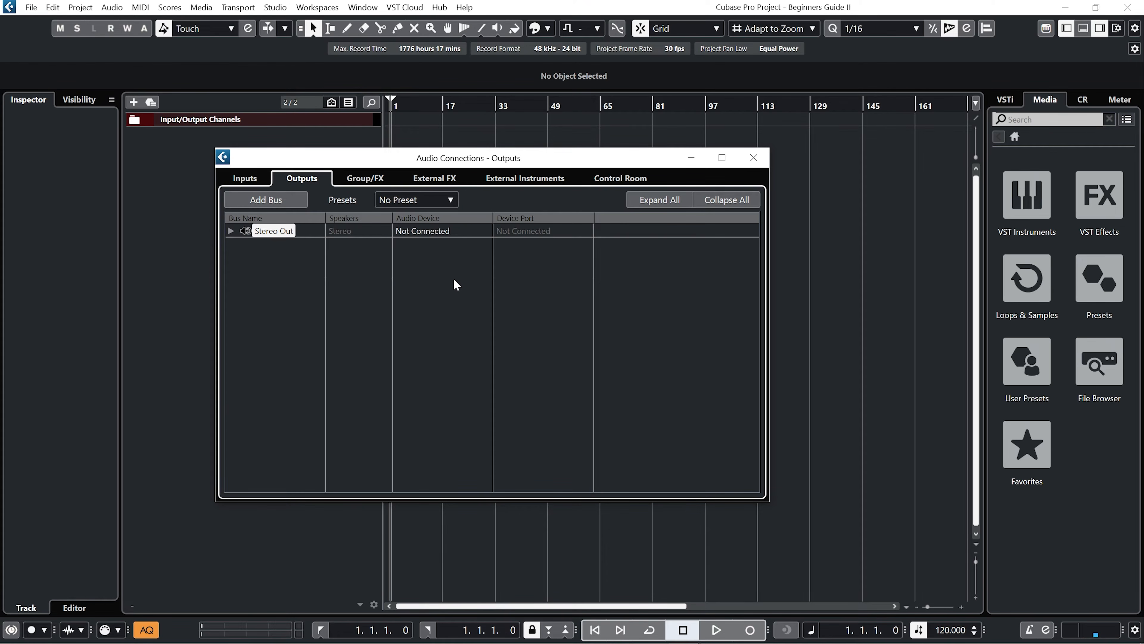
# - In the Control Room connections, keep Universal Audio USB as the Monitor 1 audio device and close the Audio Connections
pyautogui.click(612, 182)
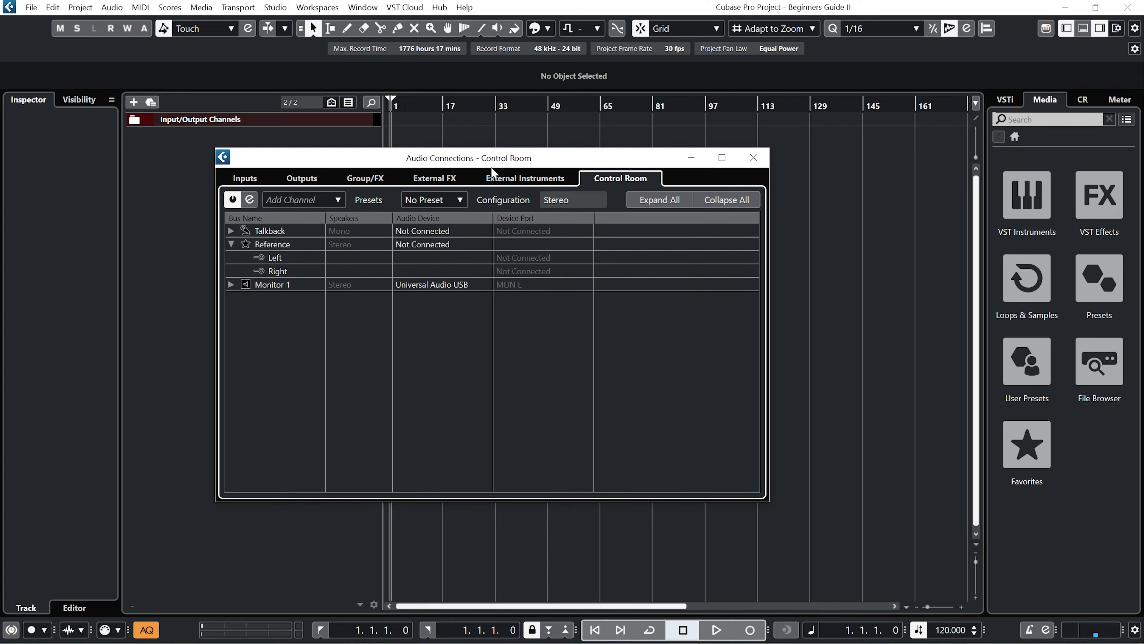
pyautogui.click(430, 284)
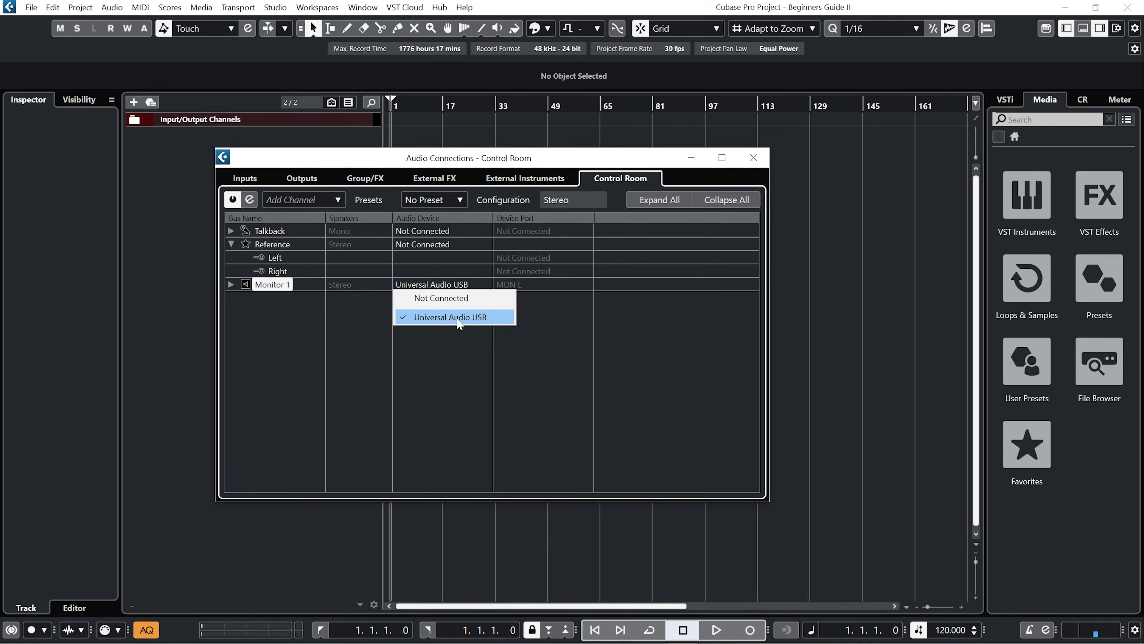
pyautogui.click(459, 318)
pyautogui.click(754, 157)
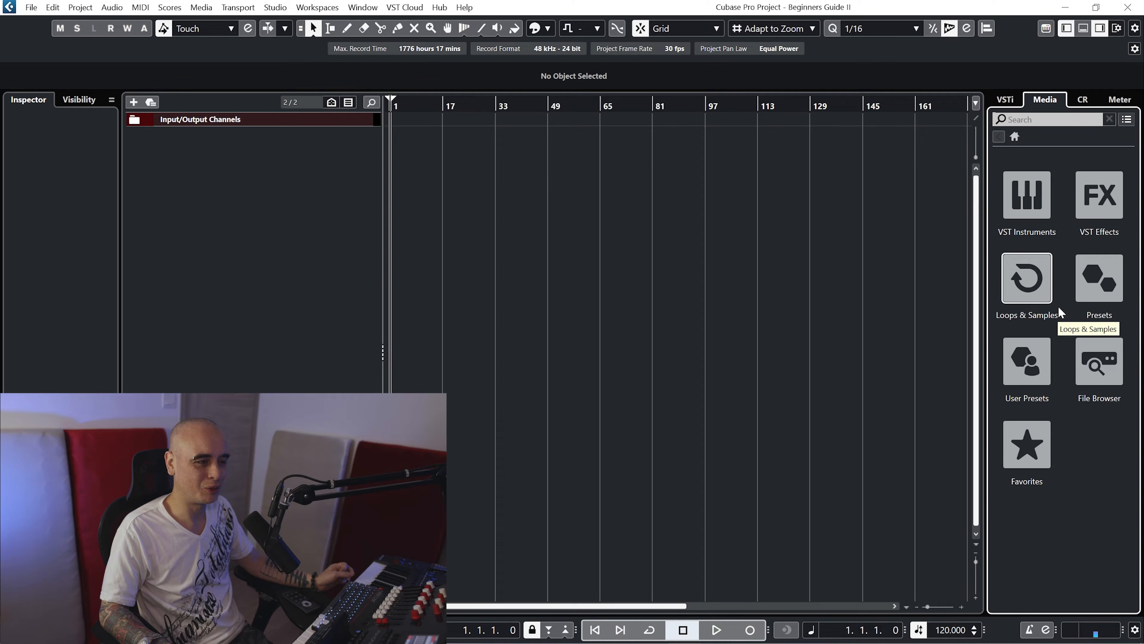
# - Open the Bloom collection in Loops & Samples and audition the sample Vocals_140_F#m_Adlibs_12_AKB
pyautogui.click(1029, 296)
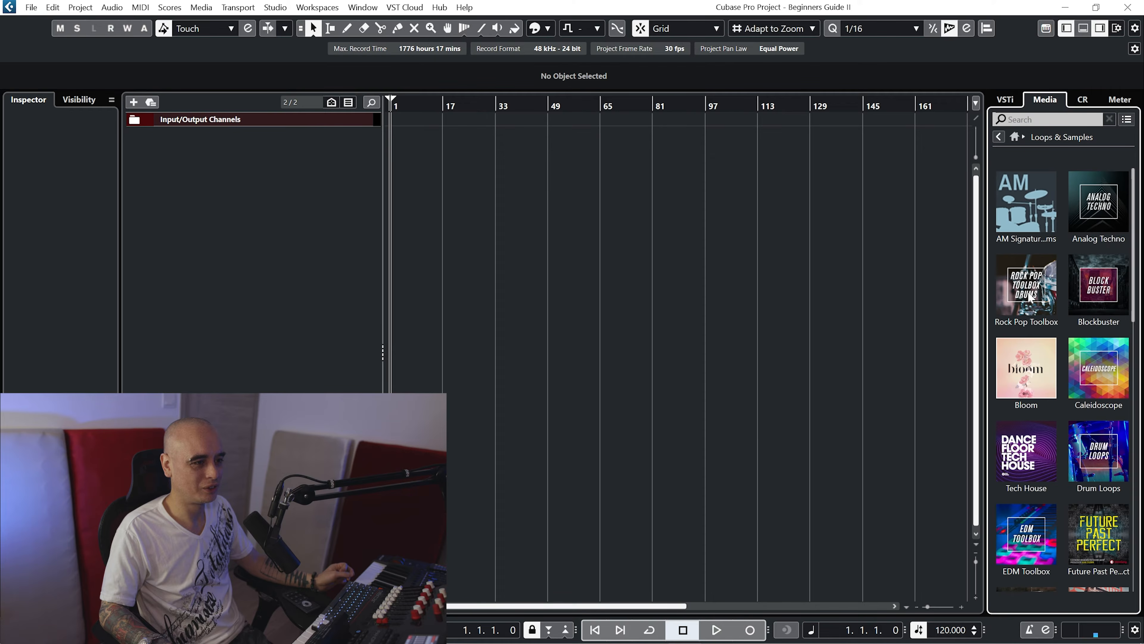
pyautogui.click(1038, 382)
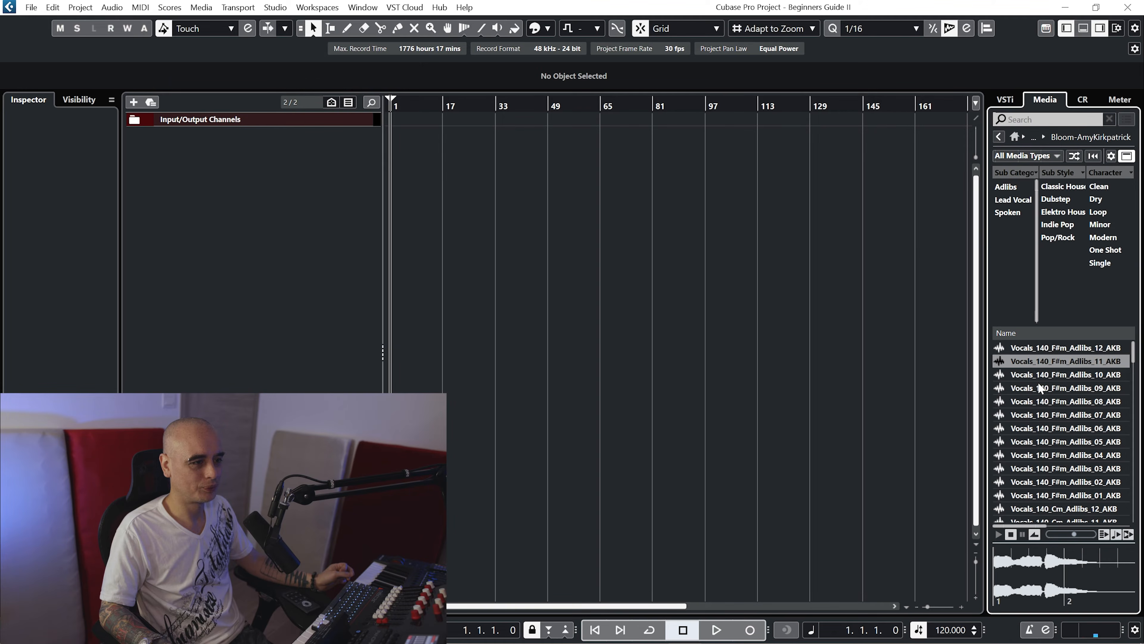
pyautogui.click(1032, 349)
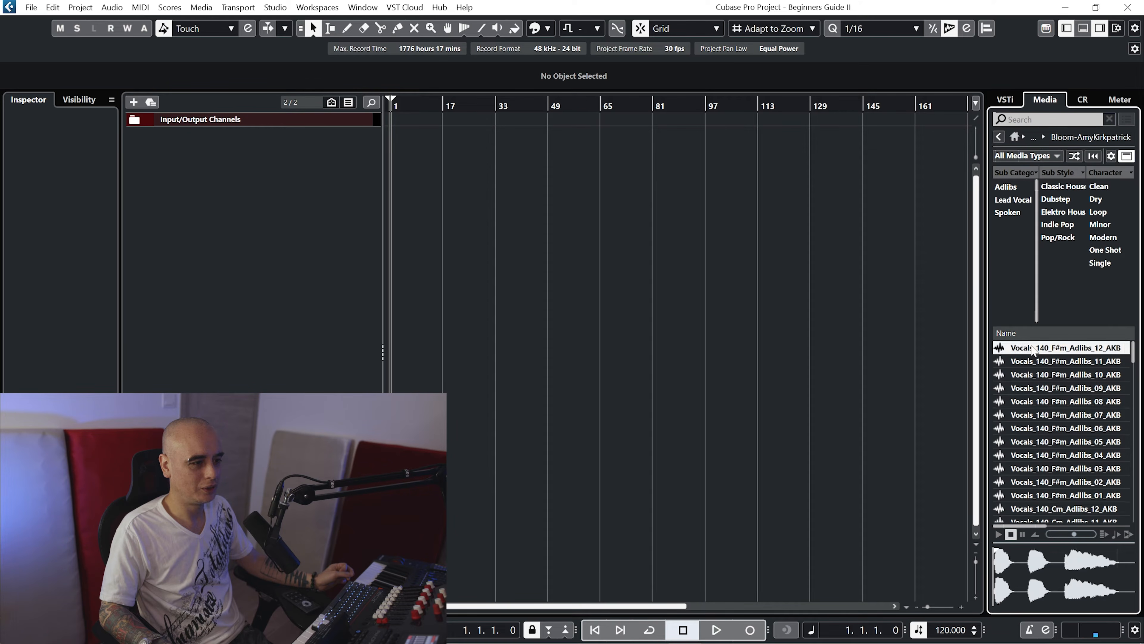
pyautogui.click(998, 534)
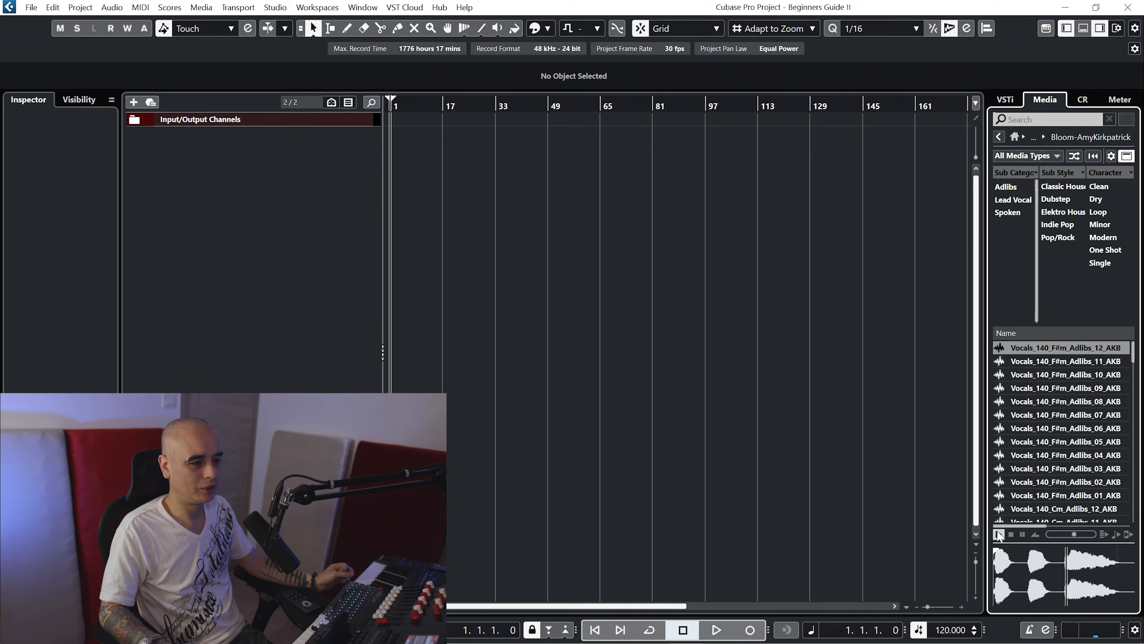
pyautogui.click(1012, 535)
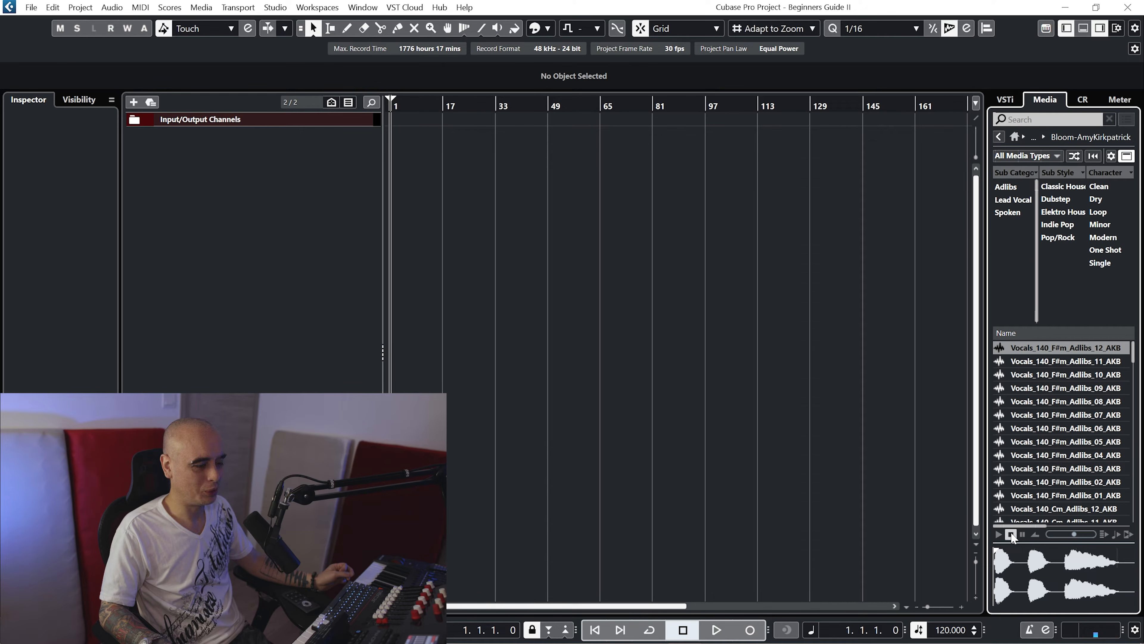
# - Raise the preview volume and audition the sample Vocals_140_F#m_Adlibs_11_AKB
pyautogui.moveTo(1075, 535); pyautogui.dragTo(1084, 539)
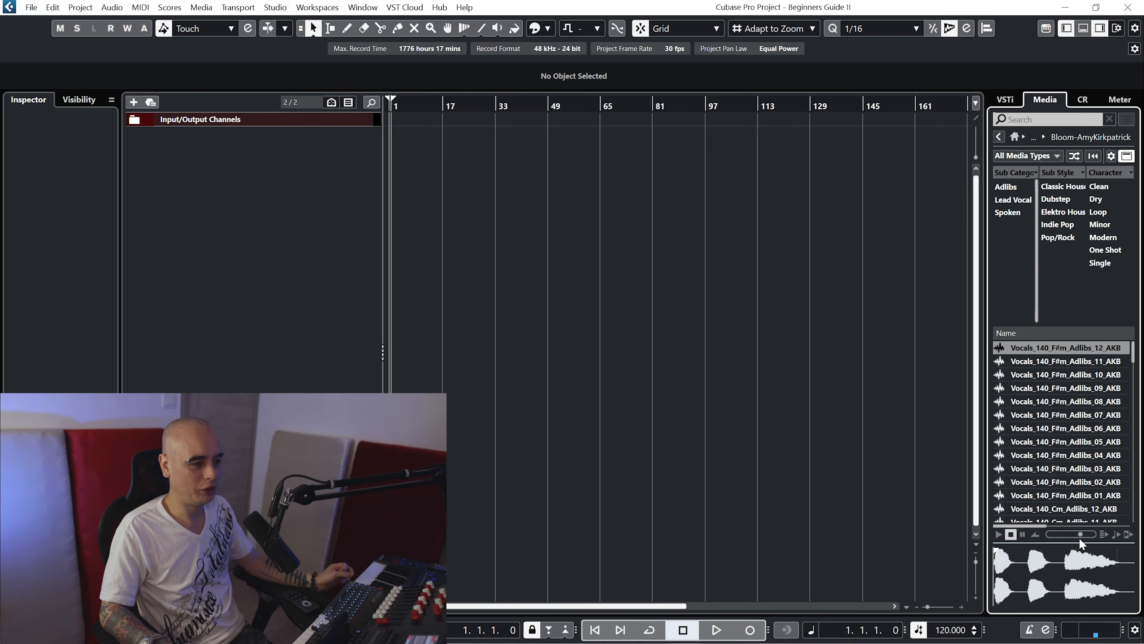
pyautogui.click(1059, 361)
pyautogui.click(999, 534)
pyautogui.moveTo(1081, 535)
pyautogui.mouseDown()
pyautogui.moveTo(1064, 539)
pyautogui.moveTo(1084, 535)
pyautogui.mouseUp()
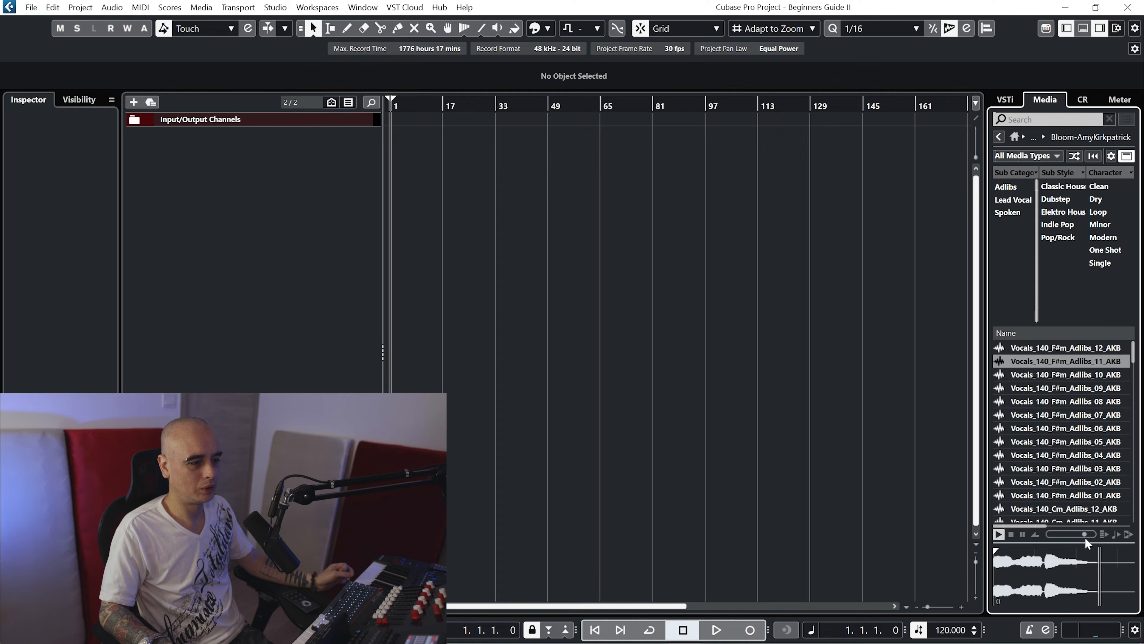
pyautogui.click(1010, 534)
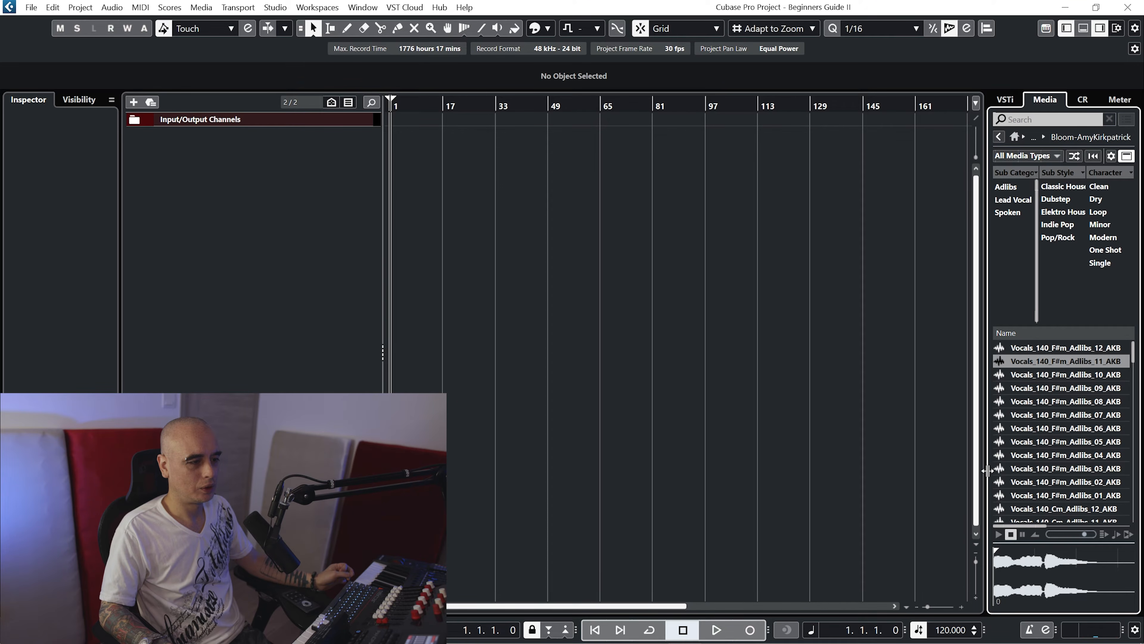
# - Widen the media browser, filter the Bloom samples by Lead Vocal, Elektro House and Minor, and audition the first listed sample
pyautogui.moveTo(987, 470); pyautogui.dragTo(944, 476)
pyautogui.moveTo(1132, 356)
pyautogui.mouseDown()
pyautogui.moveTo(1133, 416)
pyautogui.moveTo(1131, 356)
pyautogui.mouseUp()
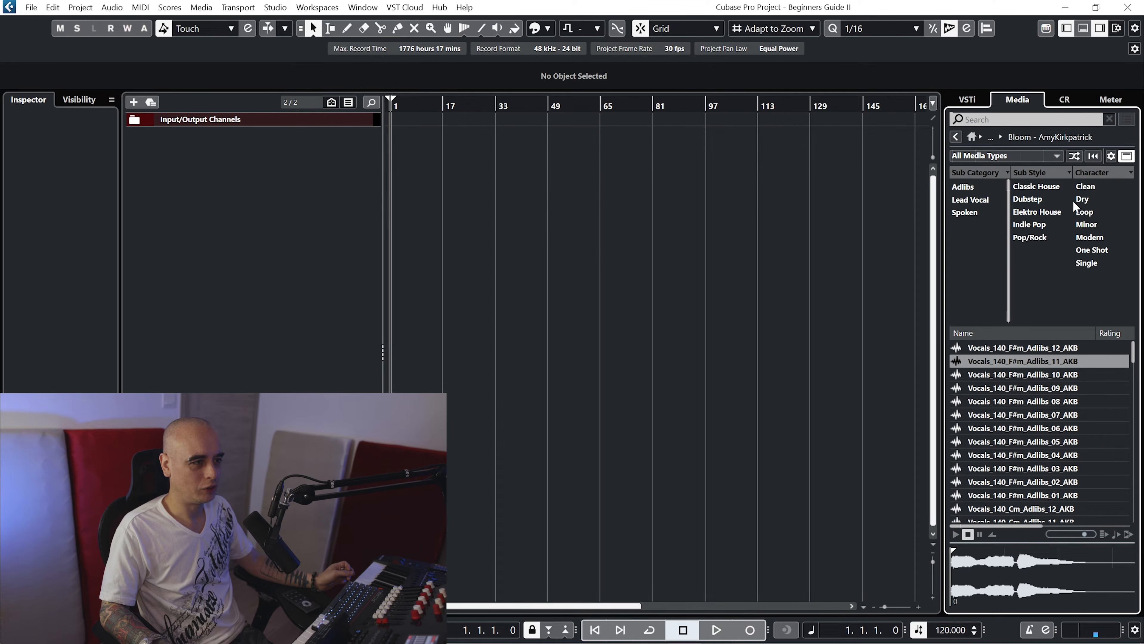
pyautogui.click(973, 199)
pyautogui.click(1034, 212)
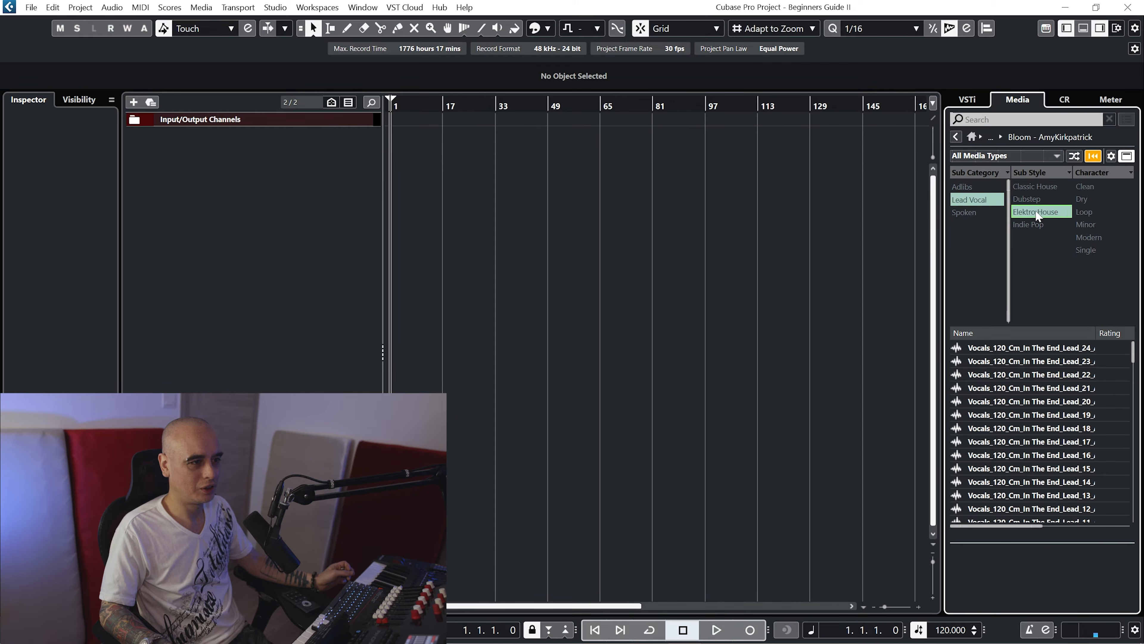
pyautogui.click(1087, 225)
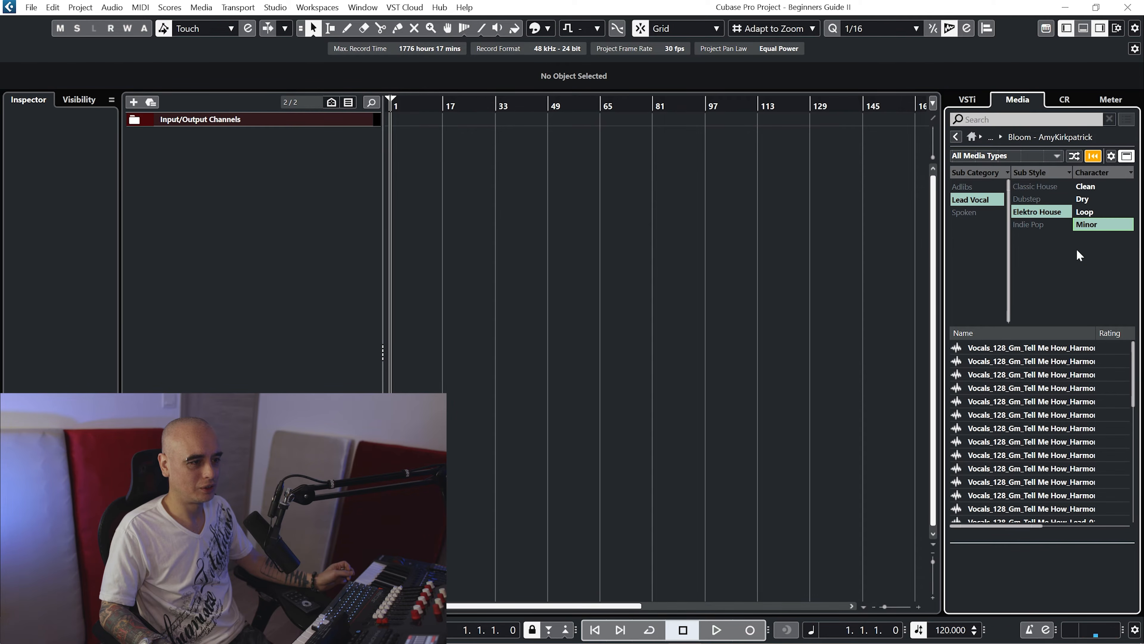
pyautogui.click(1048, 349)
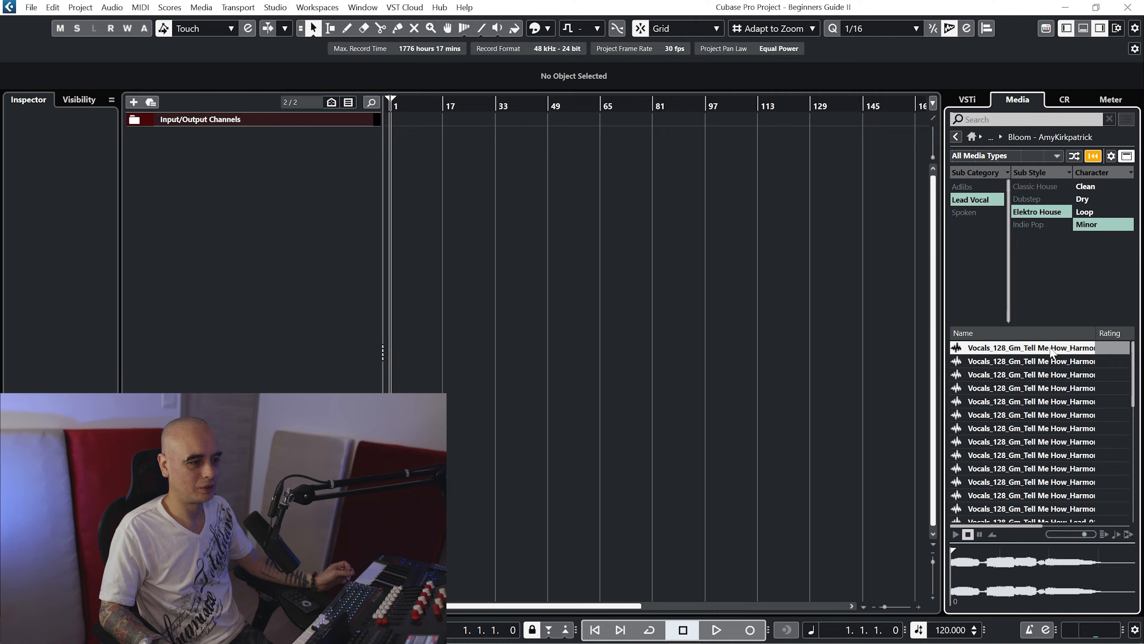
pyautogui.click(956, 535)
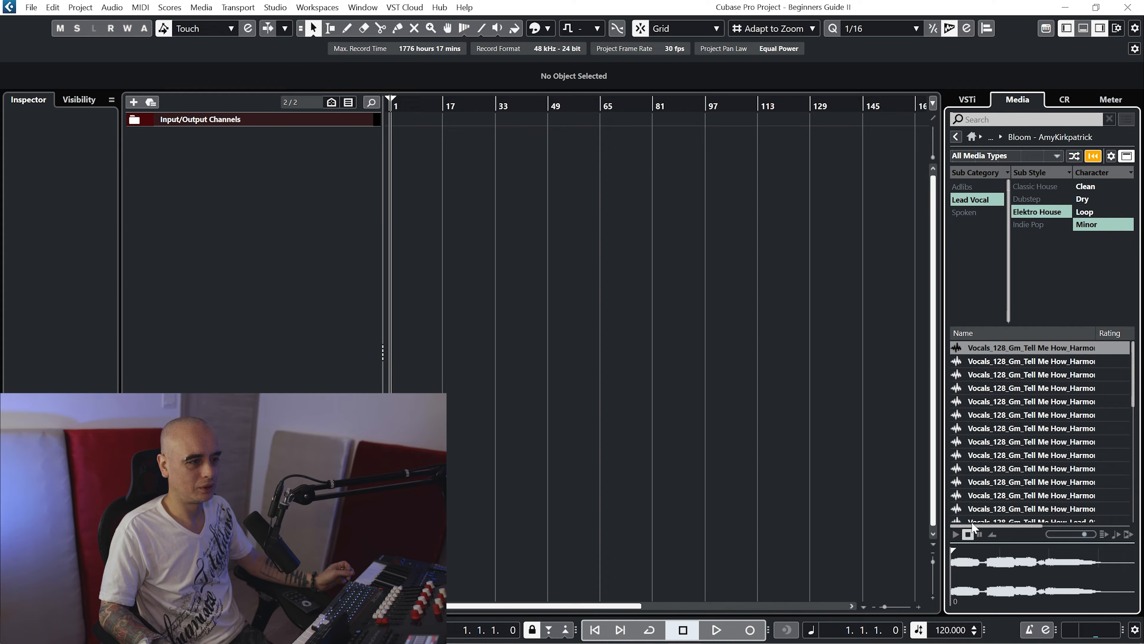
# - Clear the Minor, Elektro House and Lead Vocal filters and widen the media browser to show the tempo and key columns
pyautogui.click(1112, 225)
pyautogui.click(1053, 210)
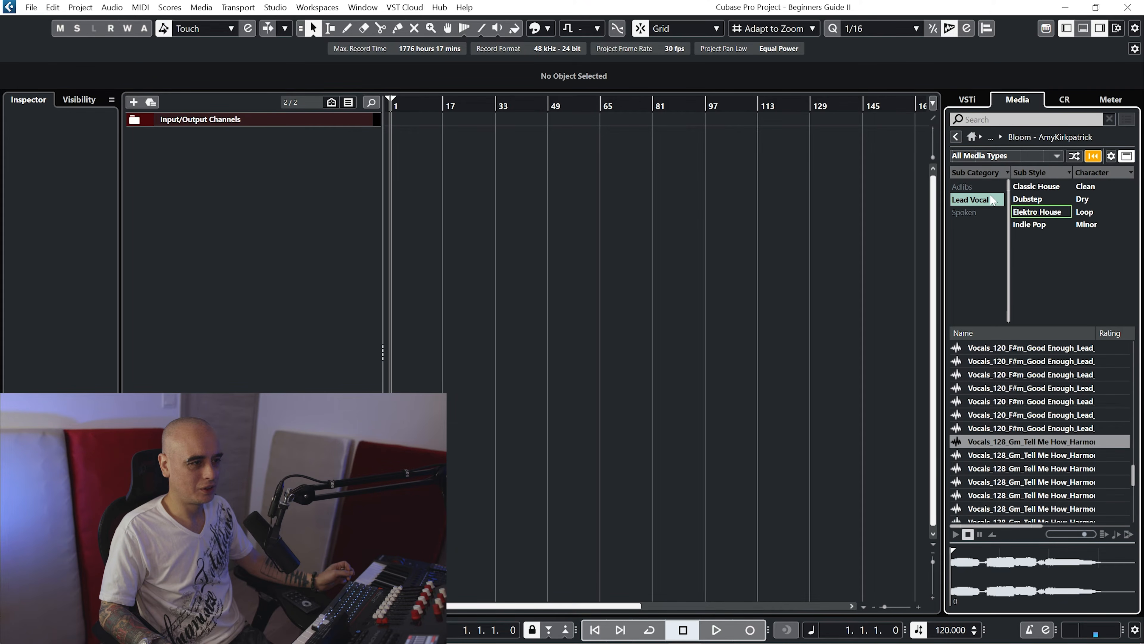
pyautogui.click(990, 198)
pyautogui.moveTo(942, 444); pyautogui.dragTo(857, 444)
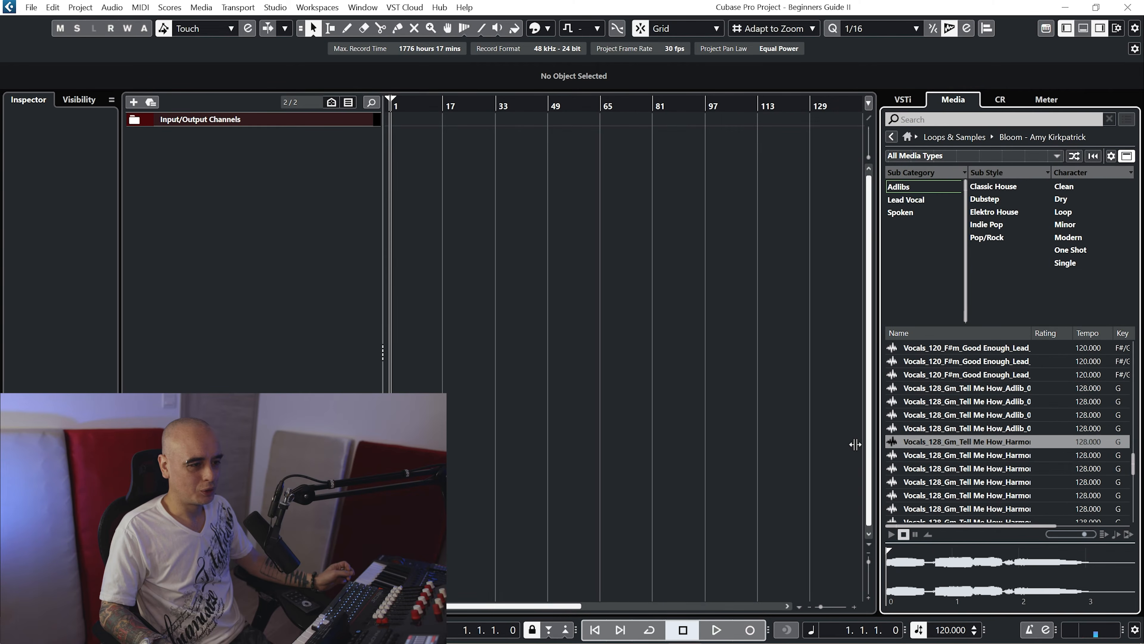
# - Find the sample Vocals_120_F#m_Good Enough_Lead_01_AKB in the Bloom list and audition it
pyautogui.scroll(2, 1133, 464)
pyautogui.moveTo(1133, 467); pyautogui.dragTo(1133, 455)
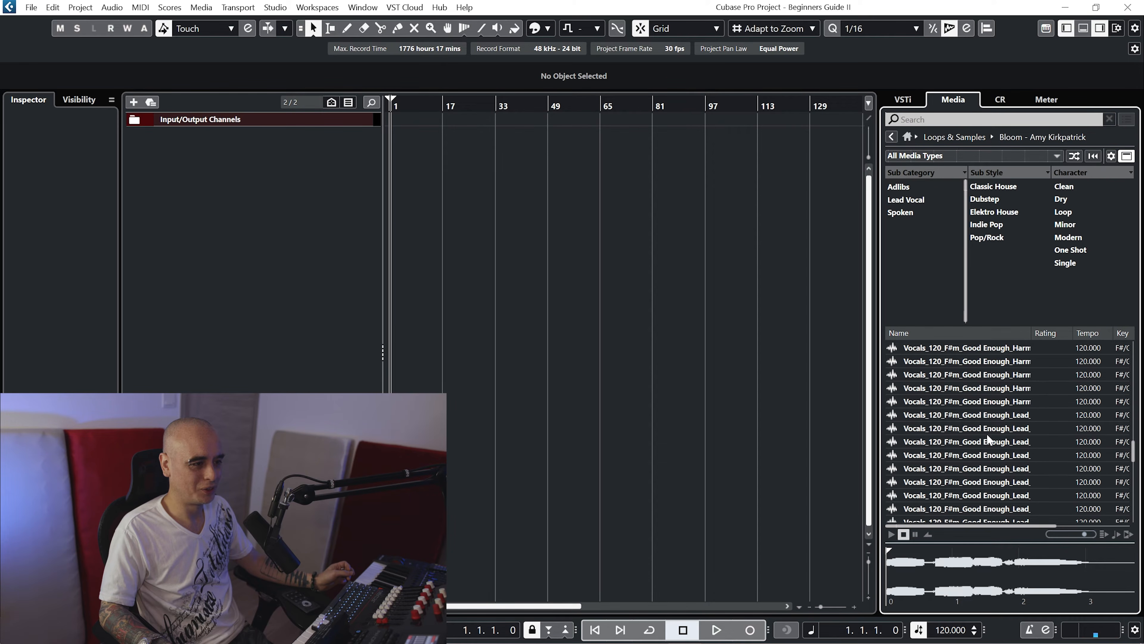
pyautogui.click(968, 428)
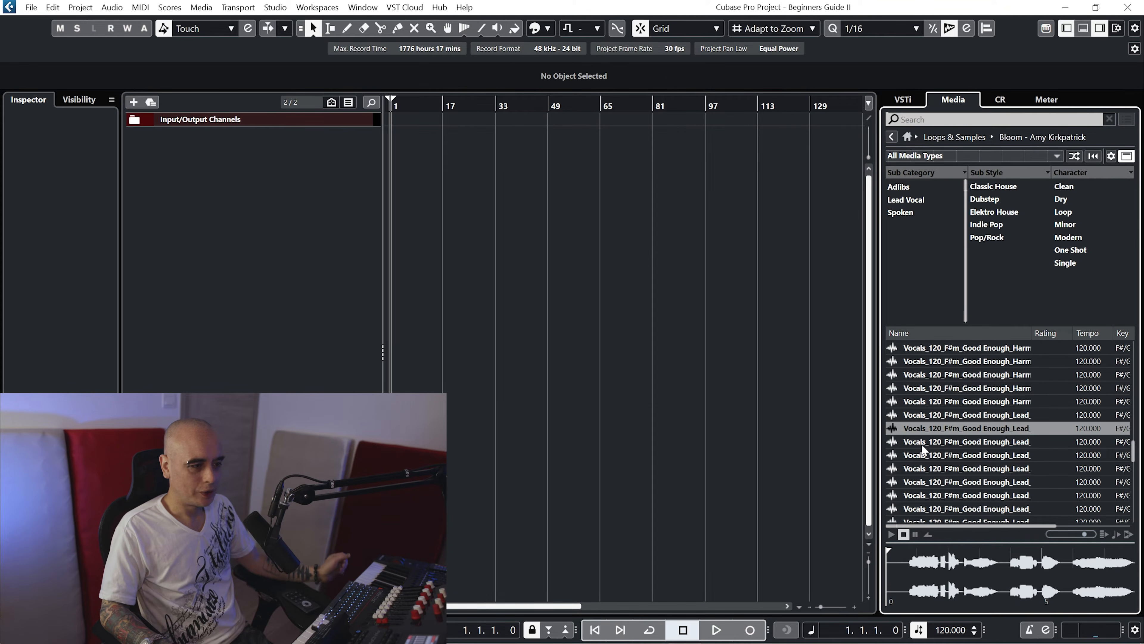
pyautogui.click(957, 416)
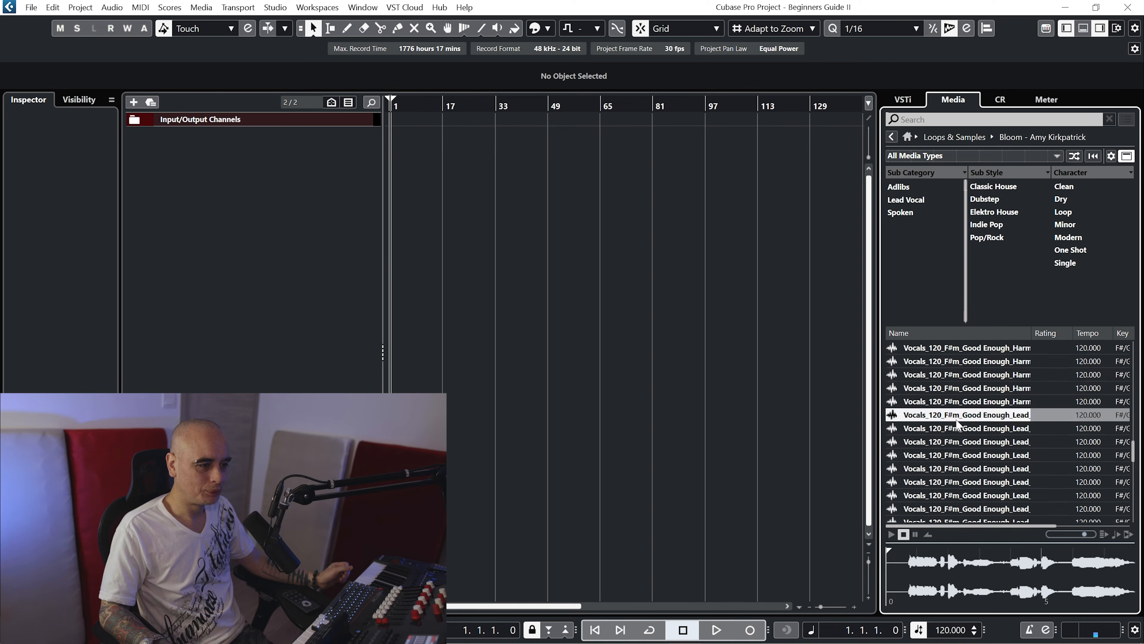
pyautogui.click(891, 535)
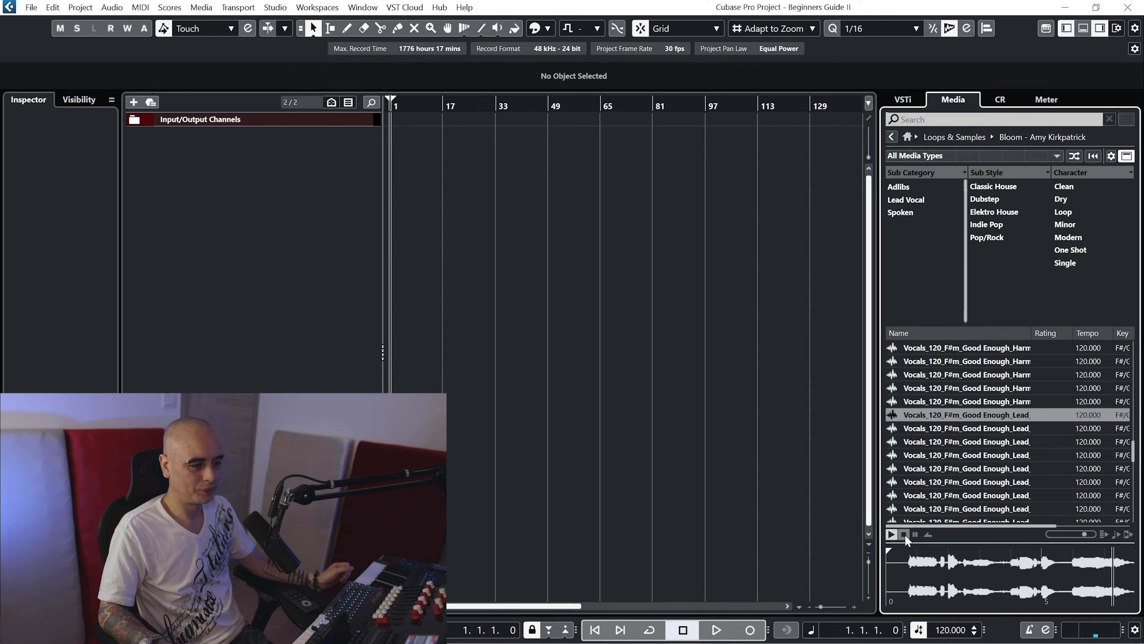
pyautogui.click(904, 535)
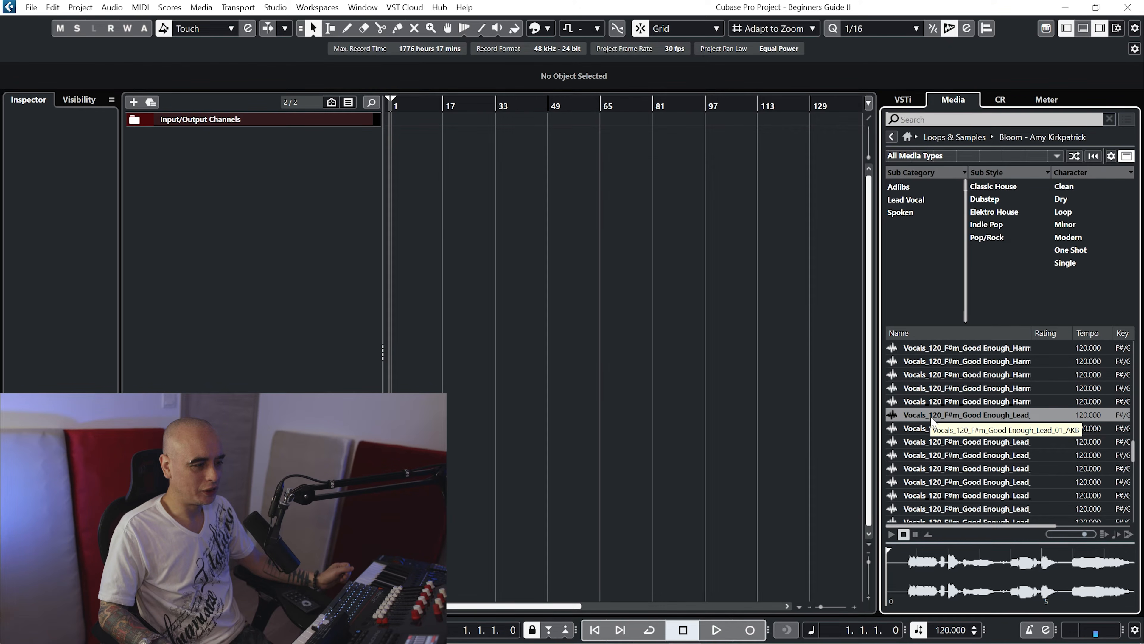
# - Place Vocals_120_F#m_Good Enough_Lead_01_AKB at bar 1 on a new audio track, play it back and return to the project start
pyautogui.moveTo(932, 421); pyautogui.dragTo(390, 137)
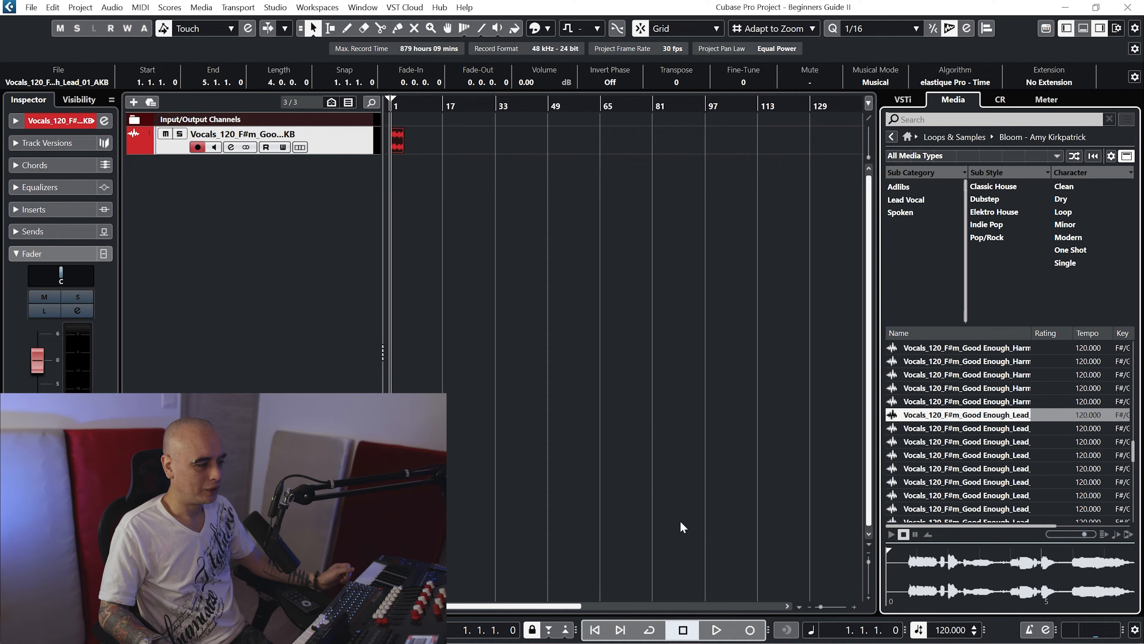
pyautogui.click(717, 630)
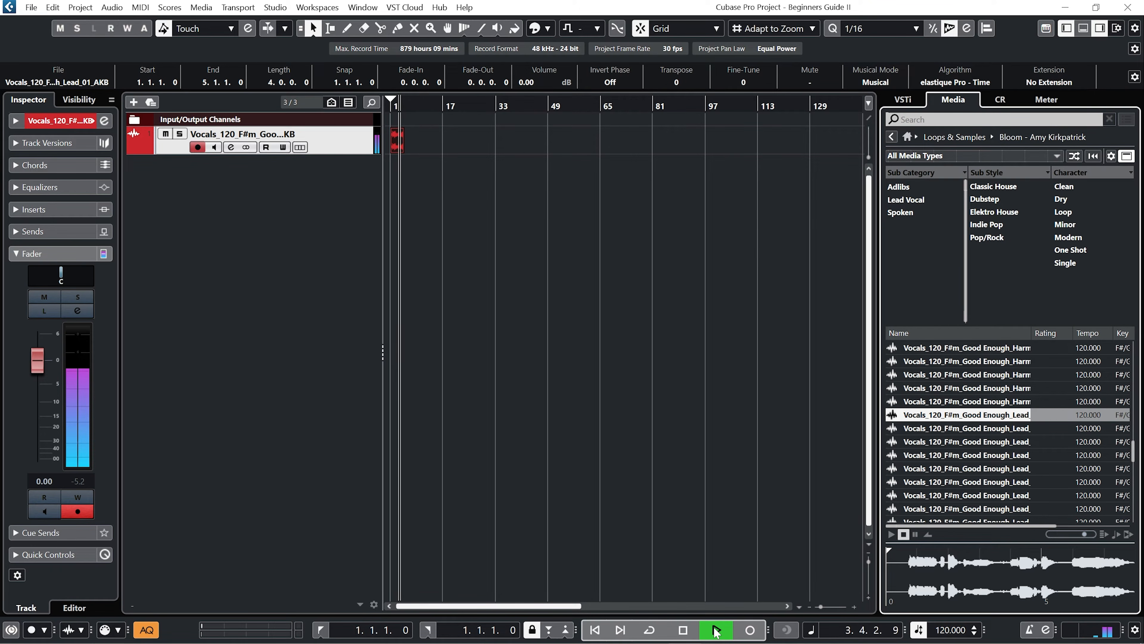
pyautogui.click(684, 630)
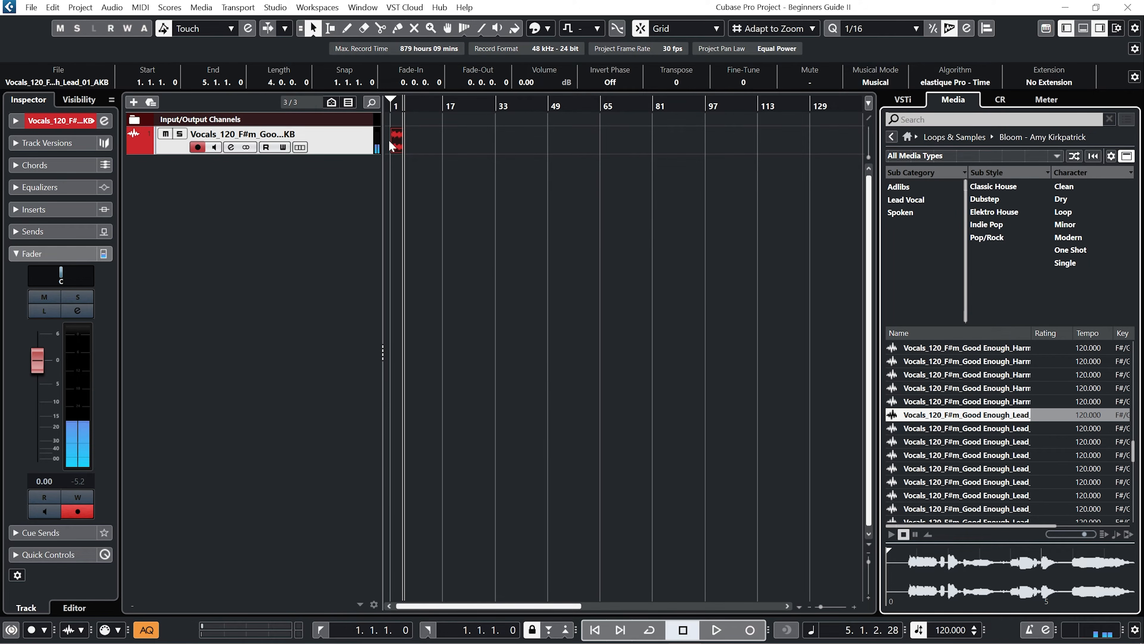
pyautogui.press('Home')
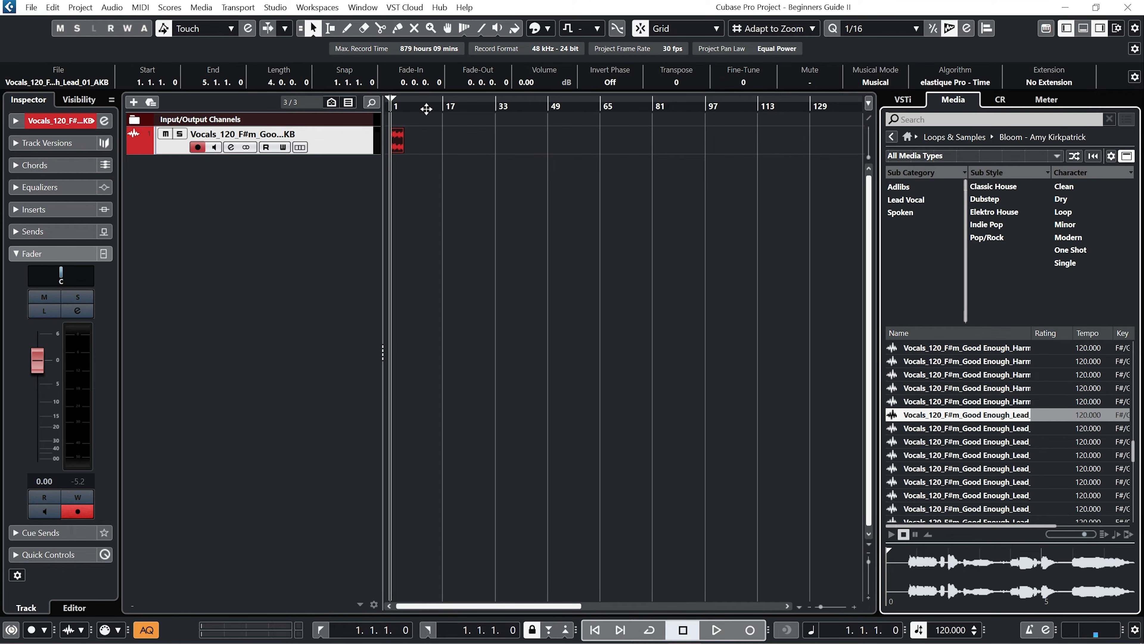
# - Zoom the timeline in on the vocal event from the ruler and bring bar 1 back into view
pyautogui.click(407, 107)
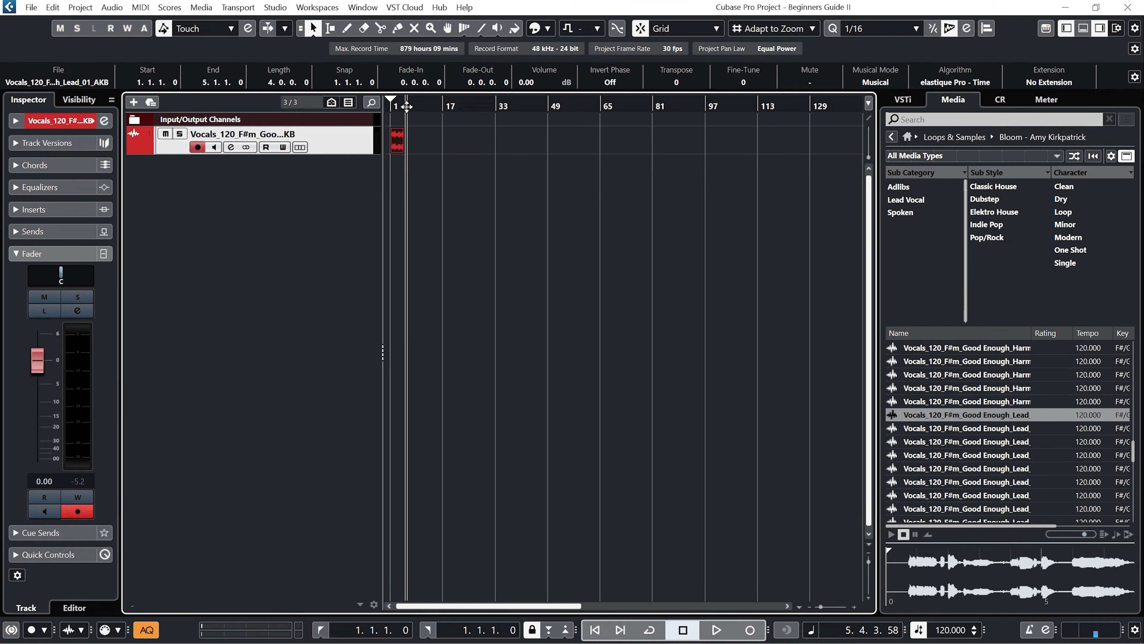
pyautogui.moveTo(406, 106); pyautogui.dragTo(374, 128)
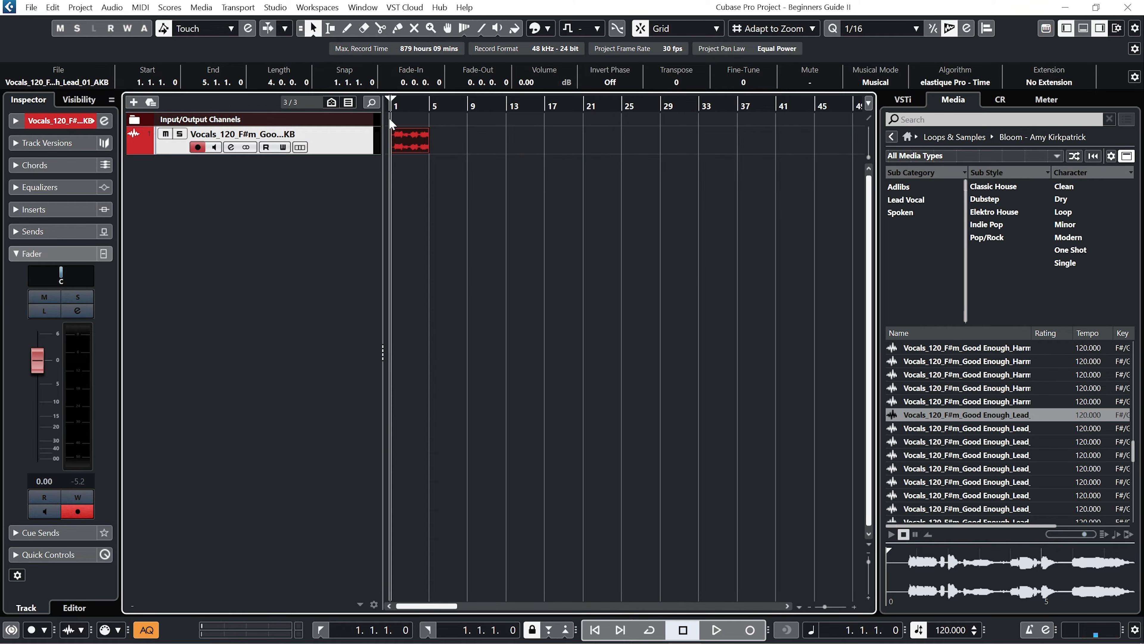
pyautogui.click(399, 103)
pyautogui.moveTo(399, 103); pyautogui.dragTo(381, 139)
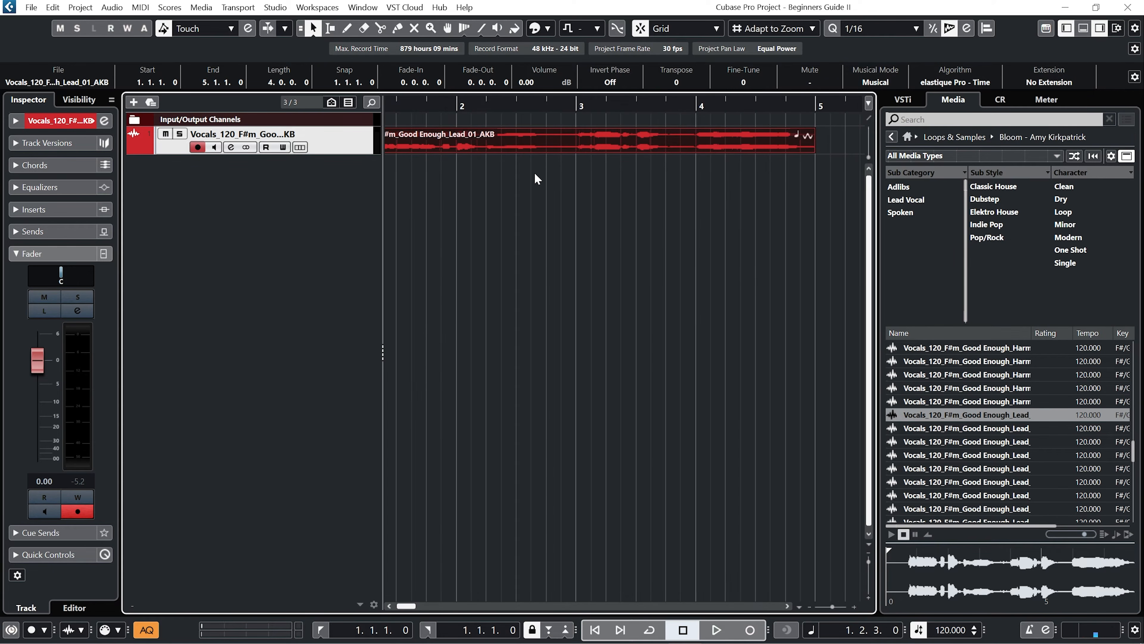
pyautogui.moveTo(409, 606)
pyautogui.mouseDown()
pyautogui.moveTo(433, 607)
pyautogui.moveTo(407, 607)
pyautogui.mouseUp()
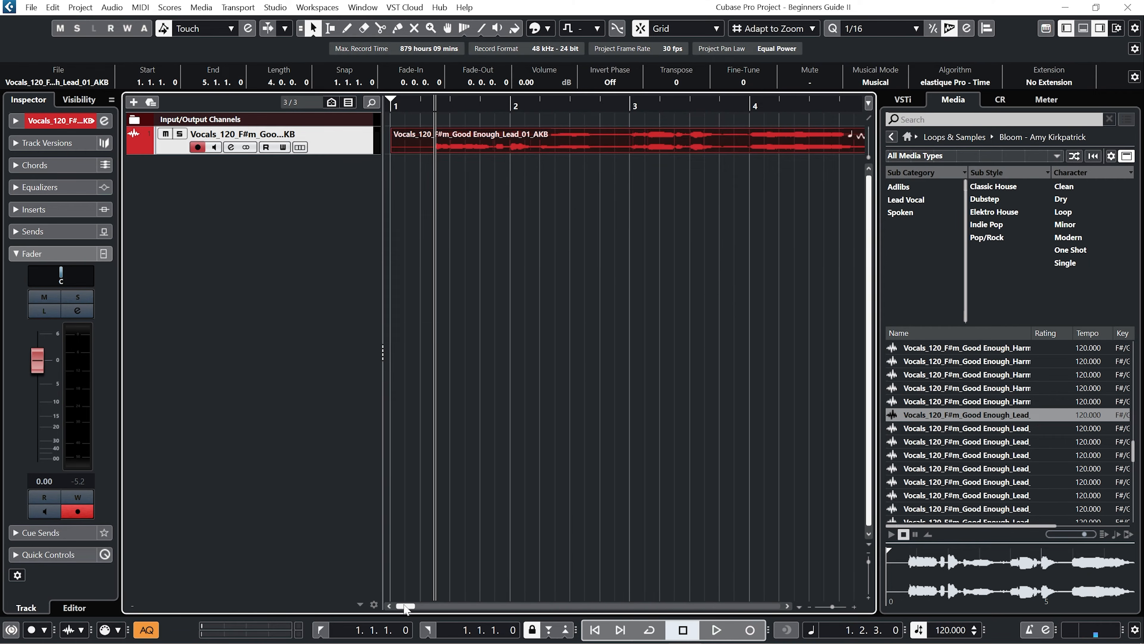
# - Enlarge the vocal track's height and adjust the horizontal zoom so the whole four-bar event fits in the project window
pyautogui.moveTo(869, 289); pyautogui.dragTo(868, 263)
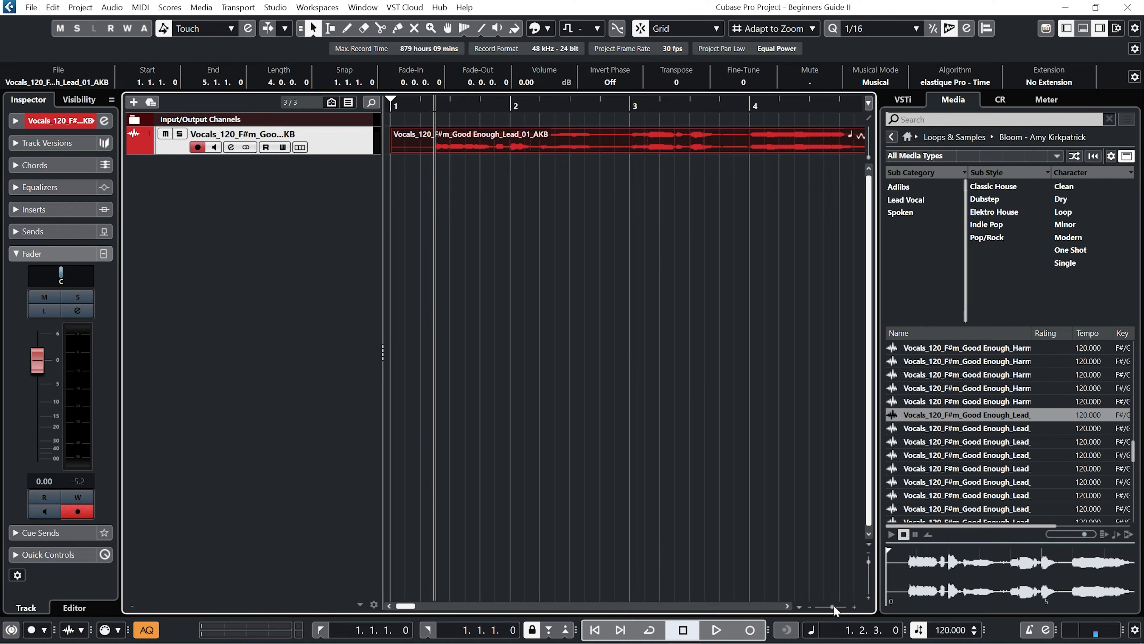
pyautogui.moveTo(832, 604); pyautogui.dragTo(830, 604)
pyautogui.moveTo(868, 560); pyautogui.dragTo(867, 573)
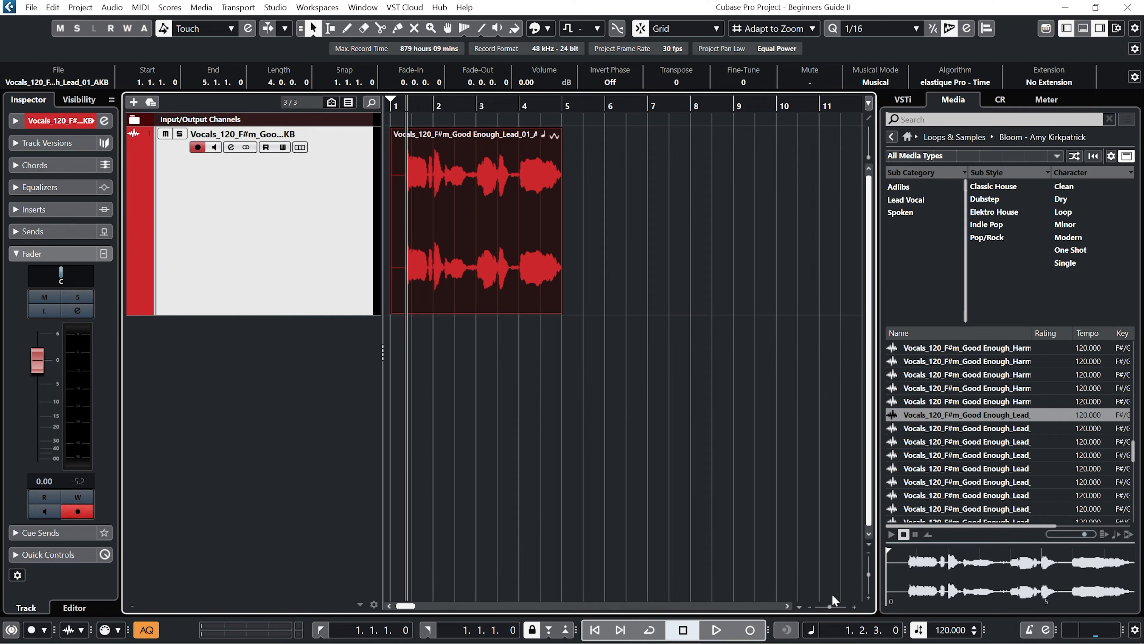
pyautogui.moveTo(830, 605); pyautogui.dragTo(831, 605)
# - Deselect the vocal event and play the project from the start
pyautogui.click(719, 433)
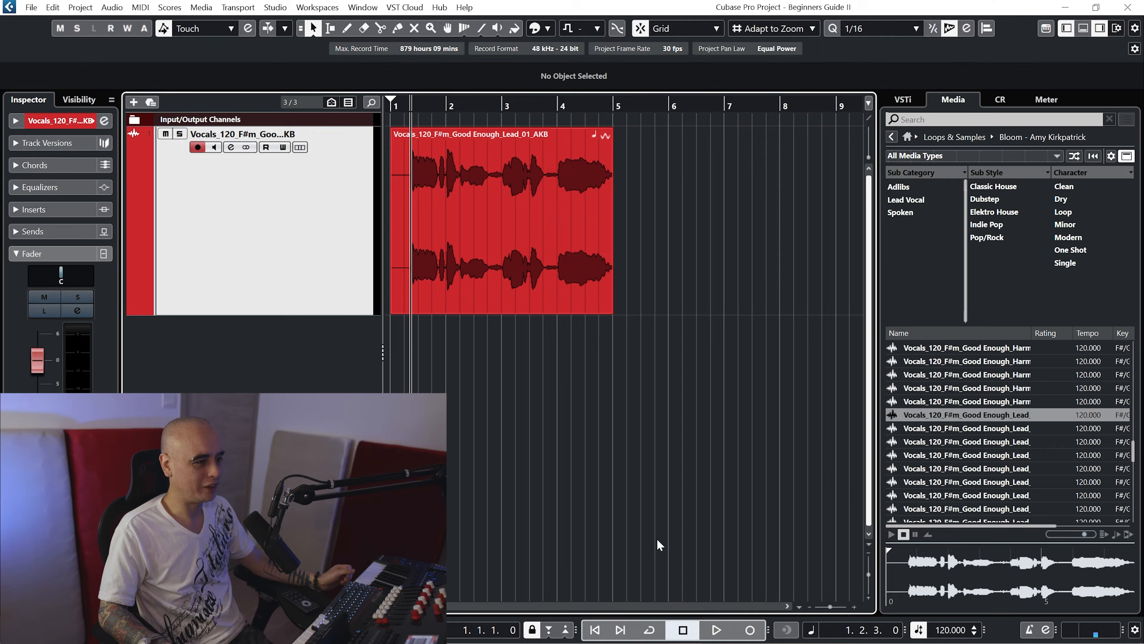
pyautogui.click(595, 630)
pyautogui.click(716, 630)
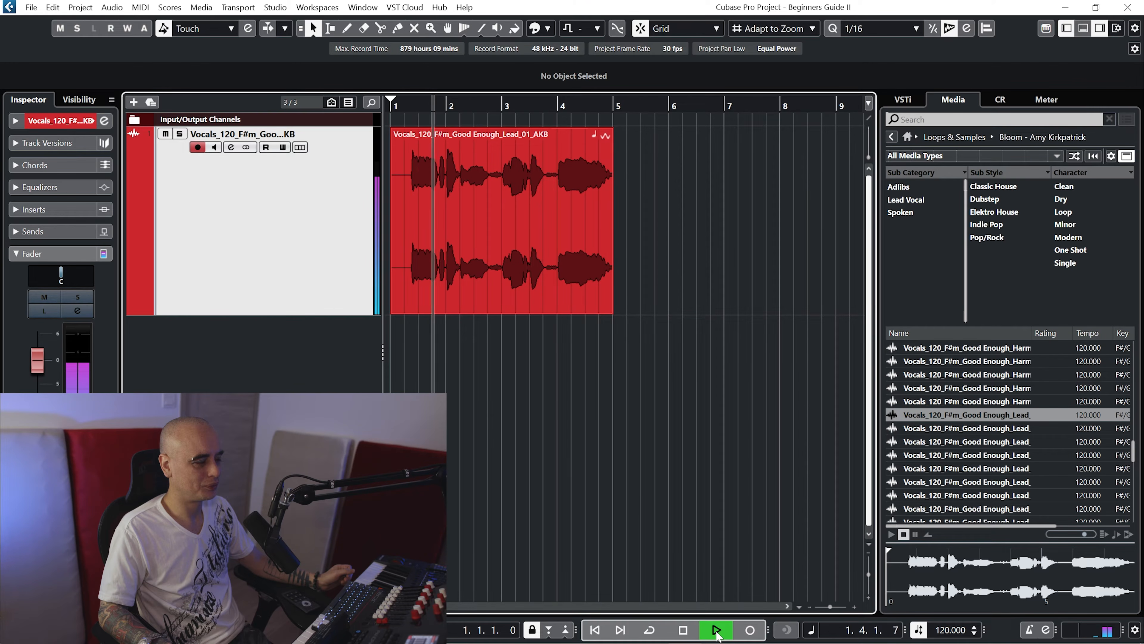
# - Stop playback and examine which elements the transport bar is set to show, leaving the selection as it is
pyautogui.click(682, 631)
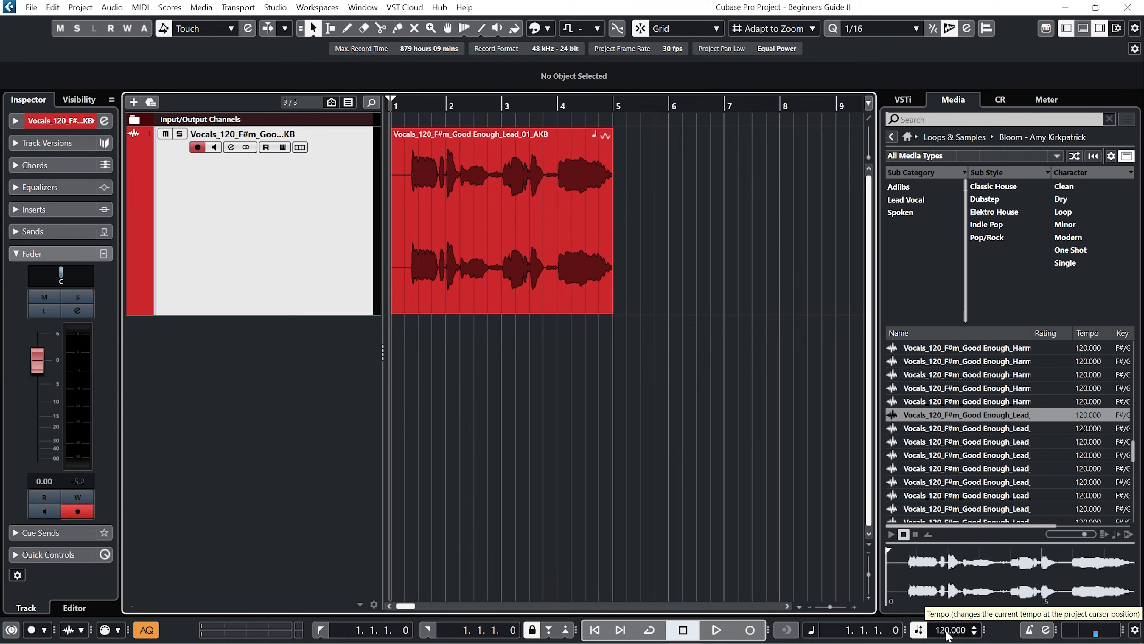
pyautogui.click(1135, 631)
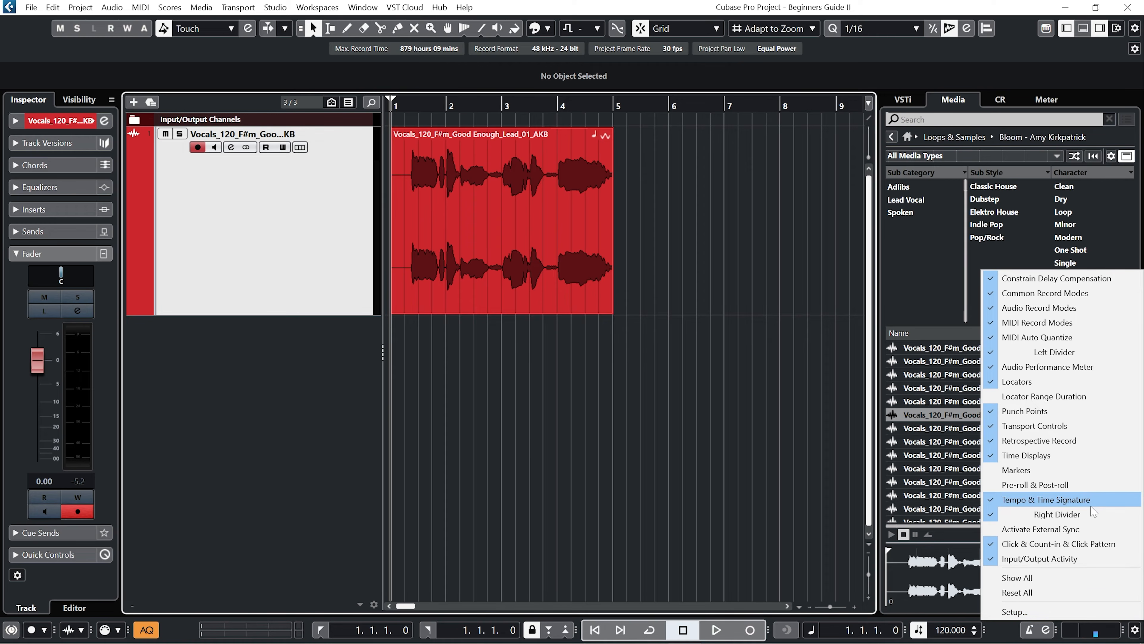
pyautogui.click(1003, 635)
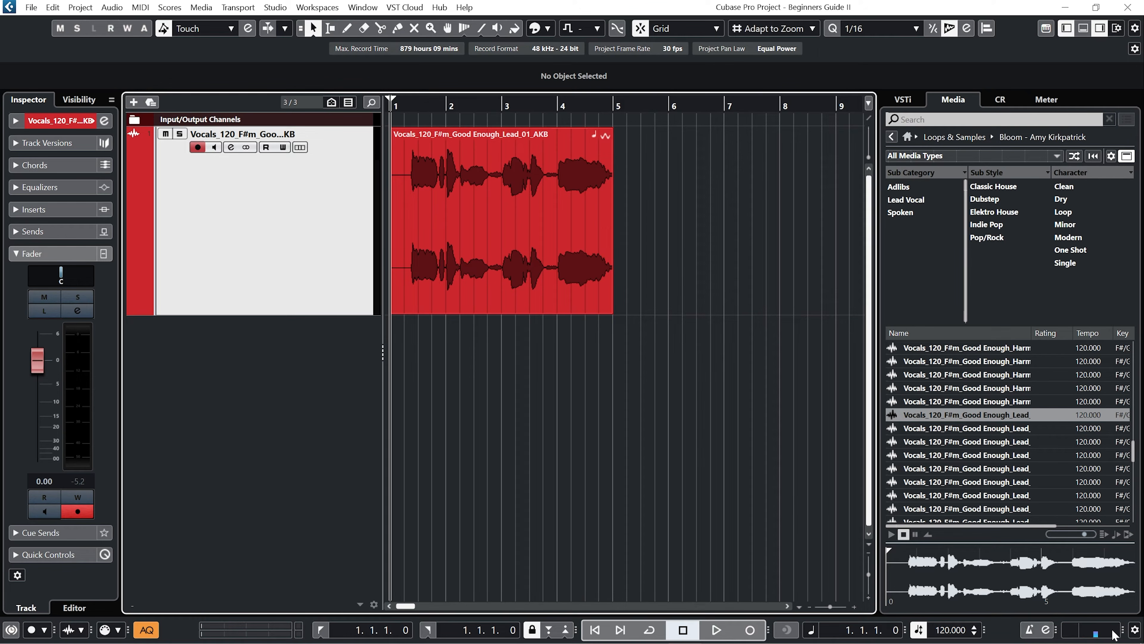
pyautogui.click(1136, 631)
pyautogui.click(1137, 637)
# - Activate the metronome click, play the vocal with it and stop playback
pyautogui.click(1029, 631)
pyautogui.click(716, 627)
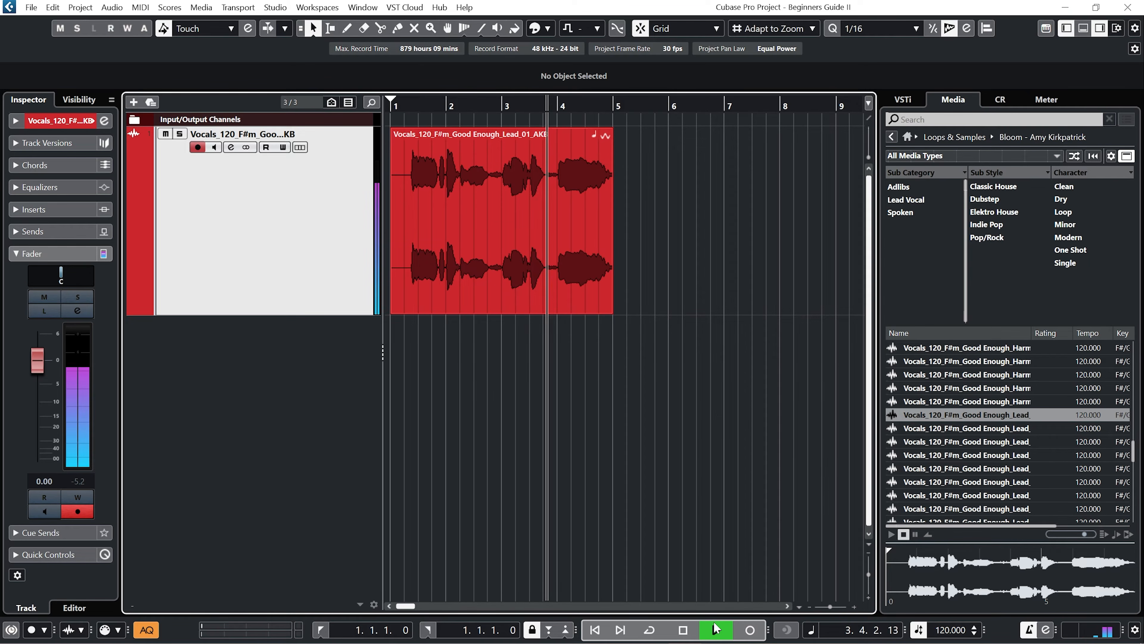
pyautogui.click(691, 627)
# - Select all events, set the project tempo to 170 BPM and play the vocal from the start at that tempo
pyautogui.hotkey('ctrl', 'a')
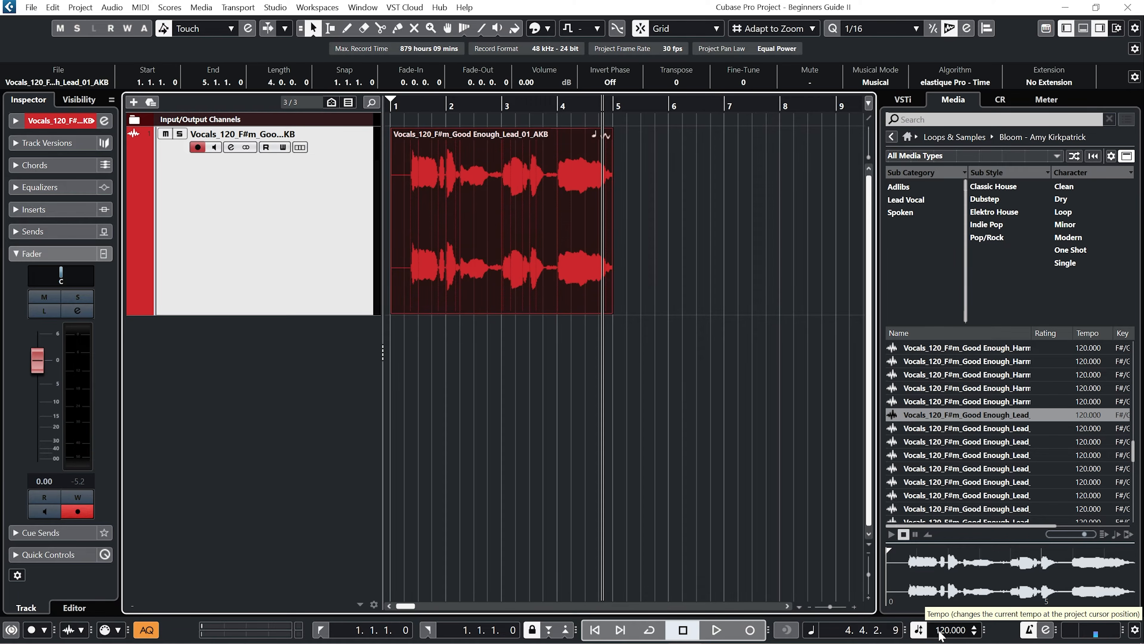
pyautogui.click(942, 632)
pyautogui.write('170')
pyautogui.press('Return')
pyautogui.click(605, 629)
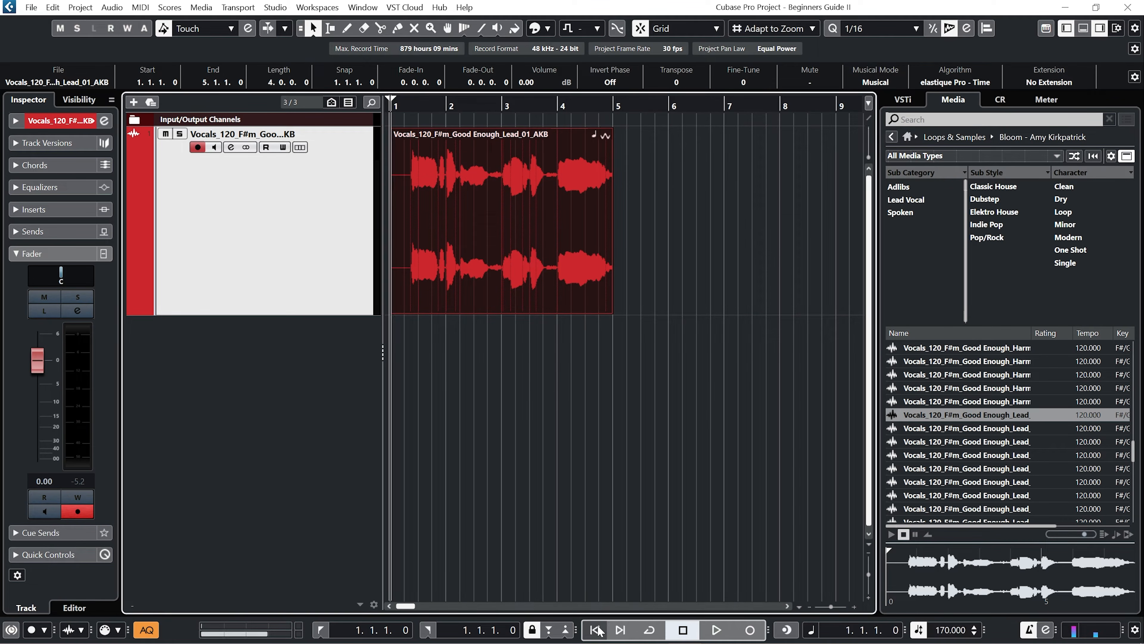
pyautogui.click(719, 631)
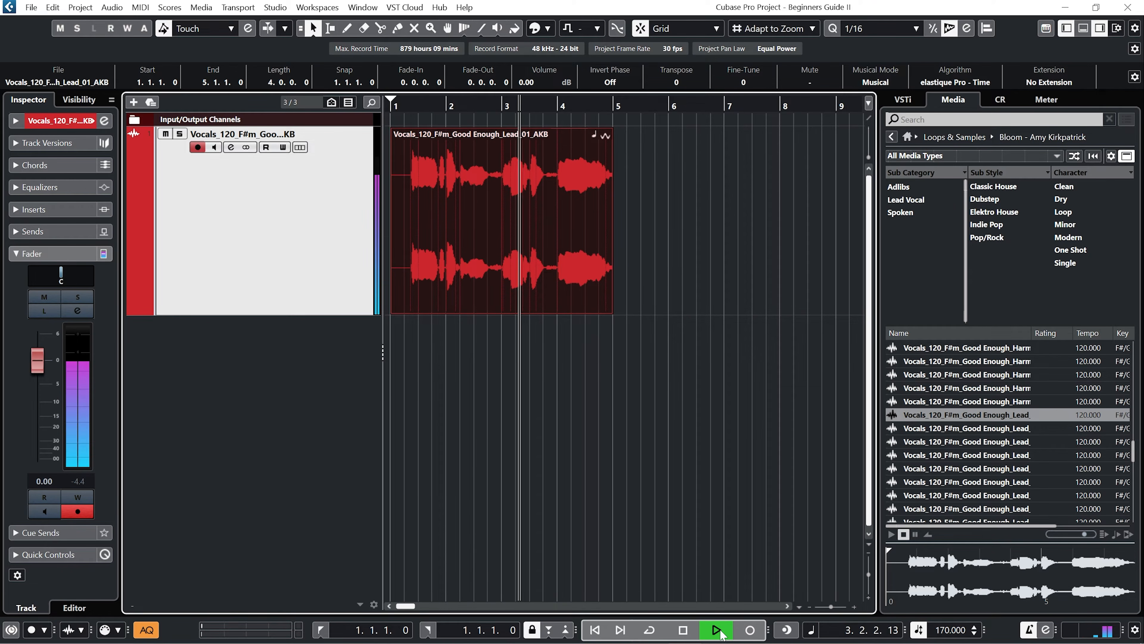
pyautogui.click(683, 630)
pyautogui.click(595, 629)
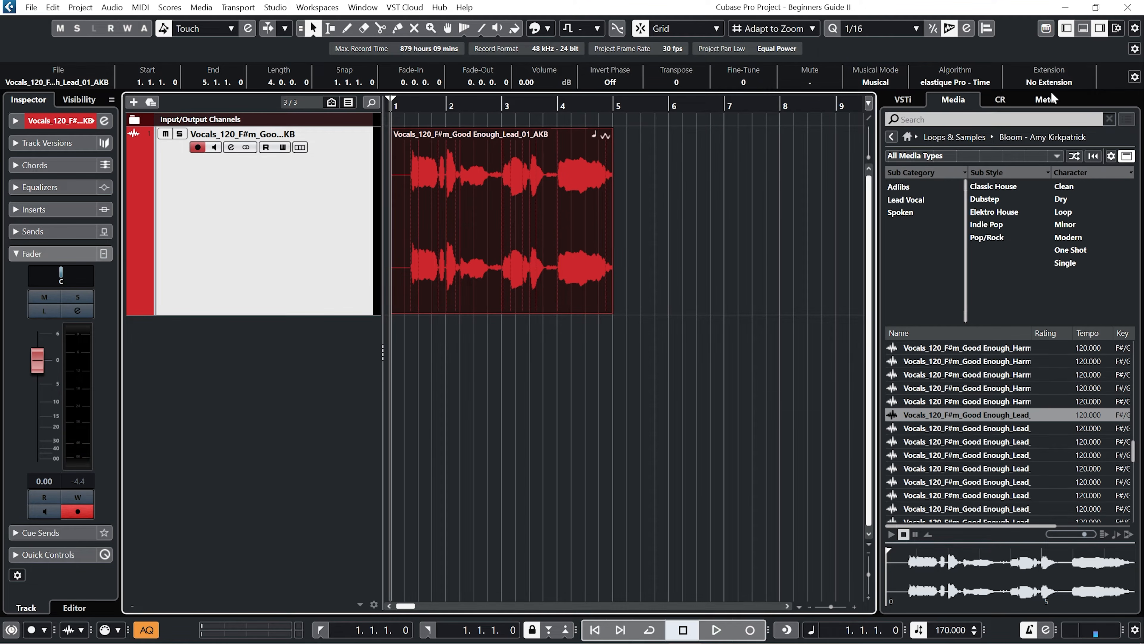
# - Hide the info line in the window layout settings and show it again
pyautogui.click(1117, 29)
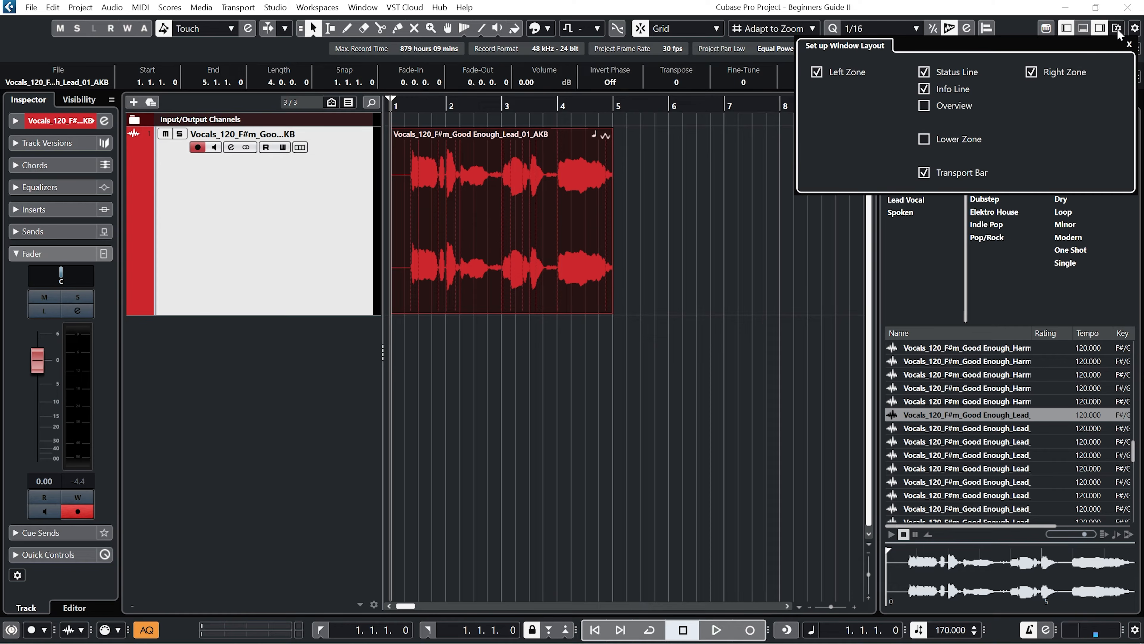
pyautogui.click(924, 89)
pyautogui.click(924, 89)
# - Select the vocal event, turn its Musical Mode off and switch it back on
pyautogui.click(544, 248)
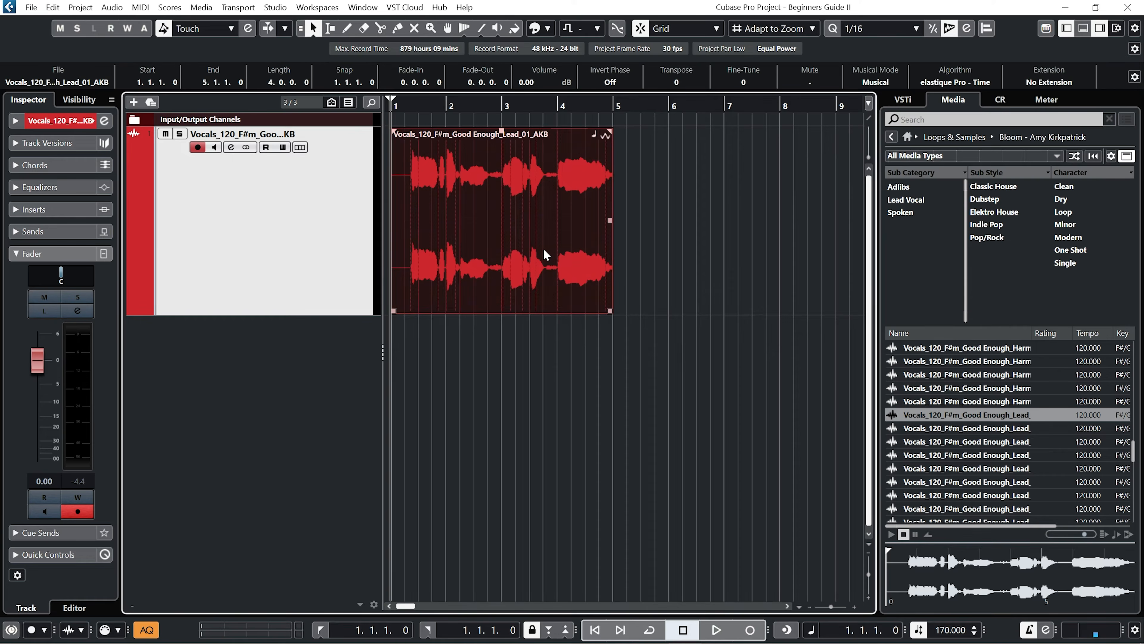
pyautogui.click(871, 82)
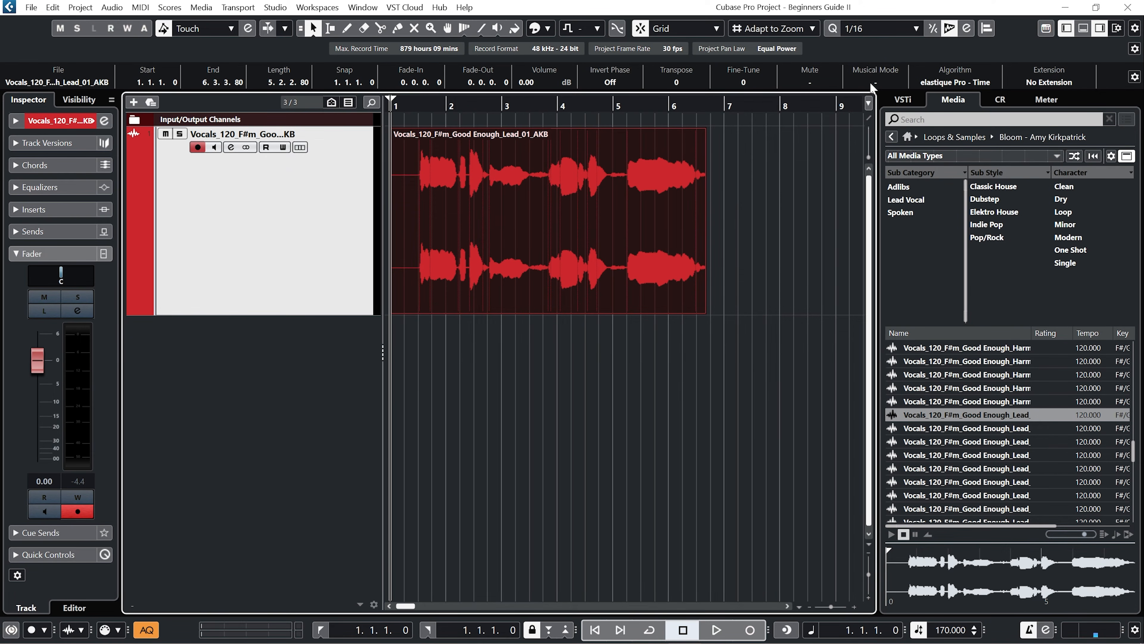
pyautogui.click(870, 83)
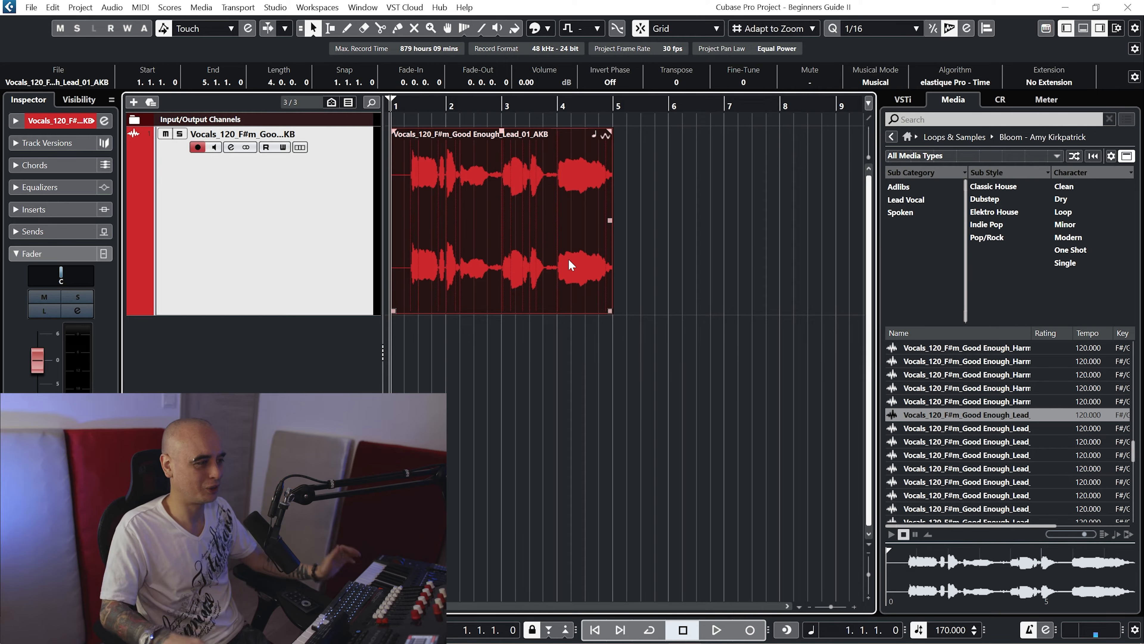
# - Set the project tempo to 120 BPM and deselect the vocal event
pyautogui.doubleClick(949, 629)
pyautogui.write('1')
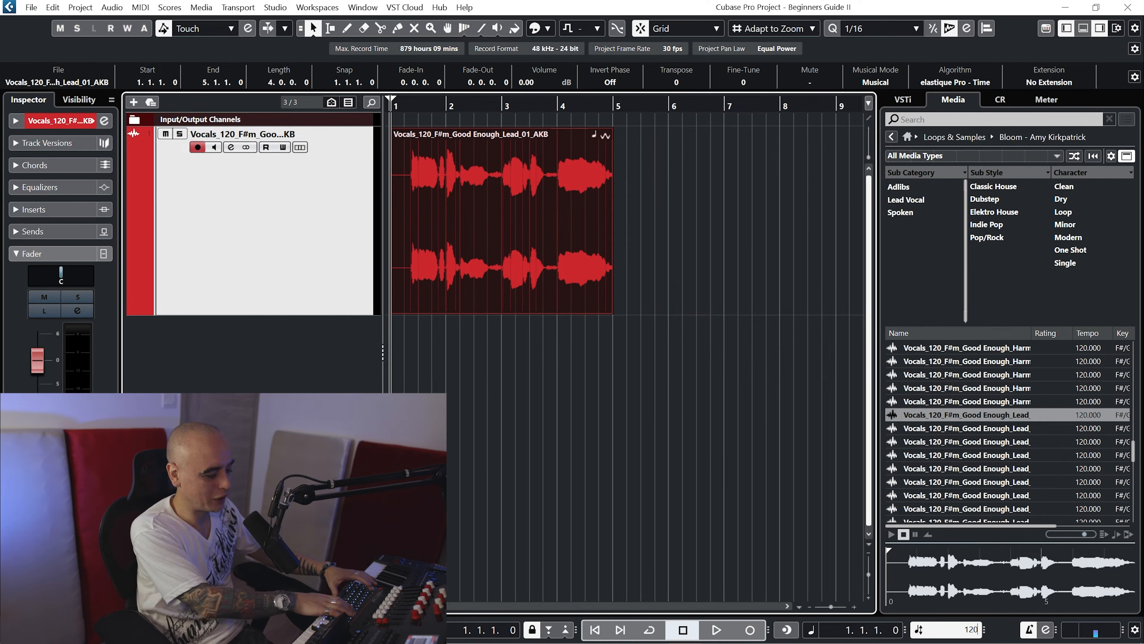
pyautogui.write('20')
pyautogui.press('Return')
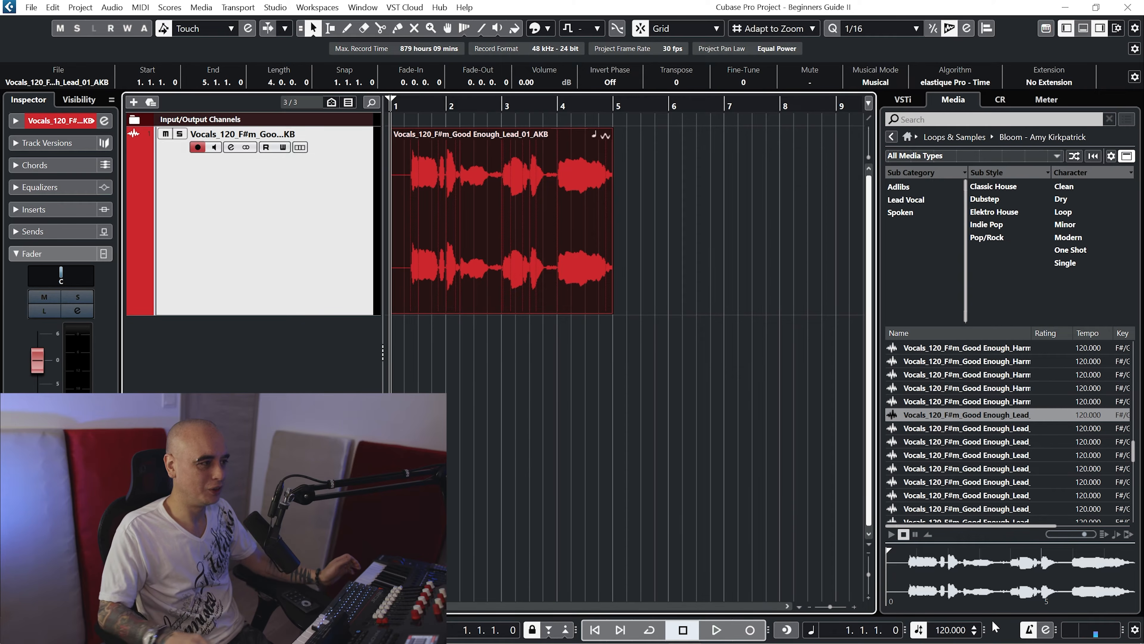
pyautogui.click(681, 507)
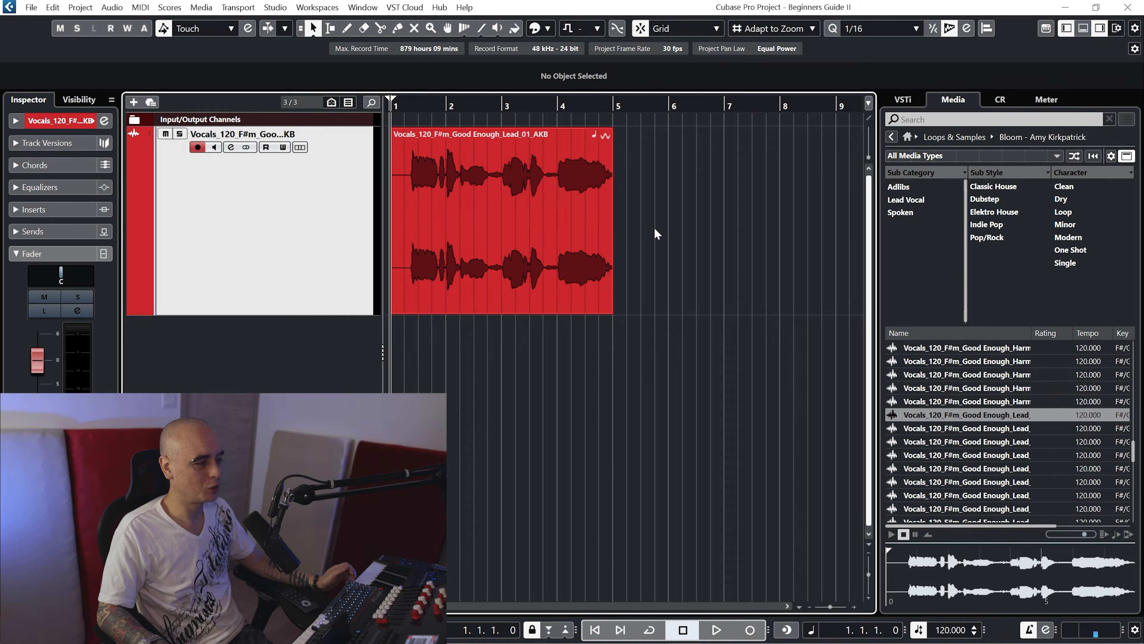
# - Choose the Object Selection tool and try moving the vocal event along the timeline
pyautogui.rightClick(682, 228)
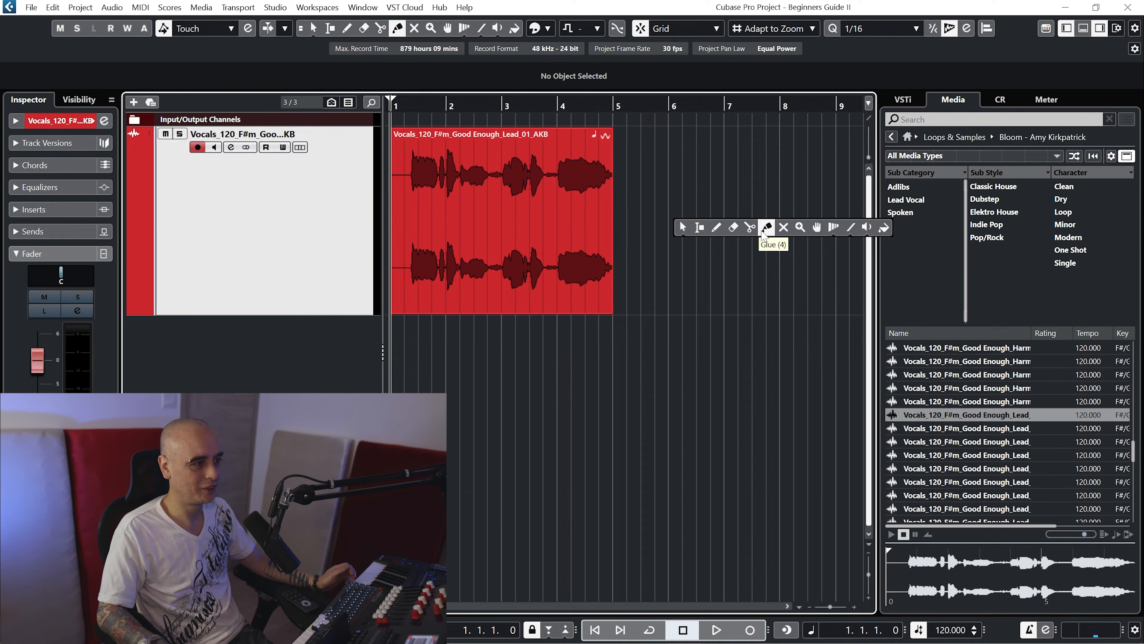
pyautogui.click(683, 228)
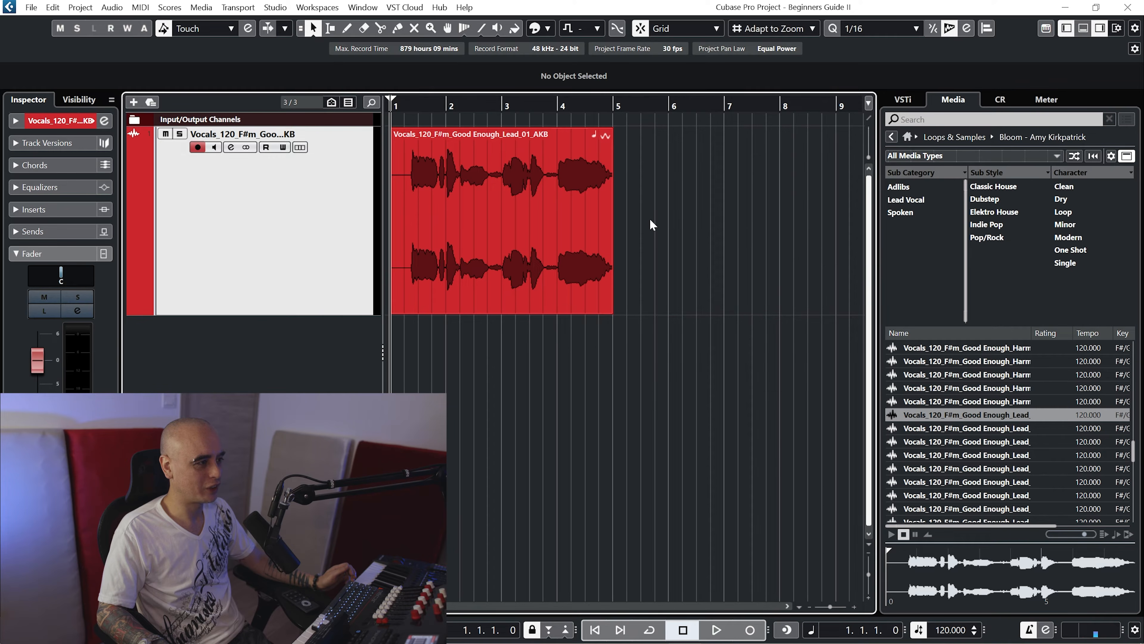
pyautogui.click(509, 217)
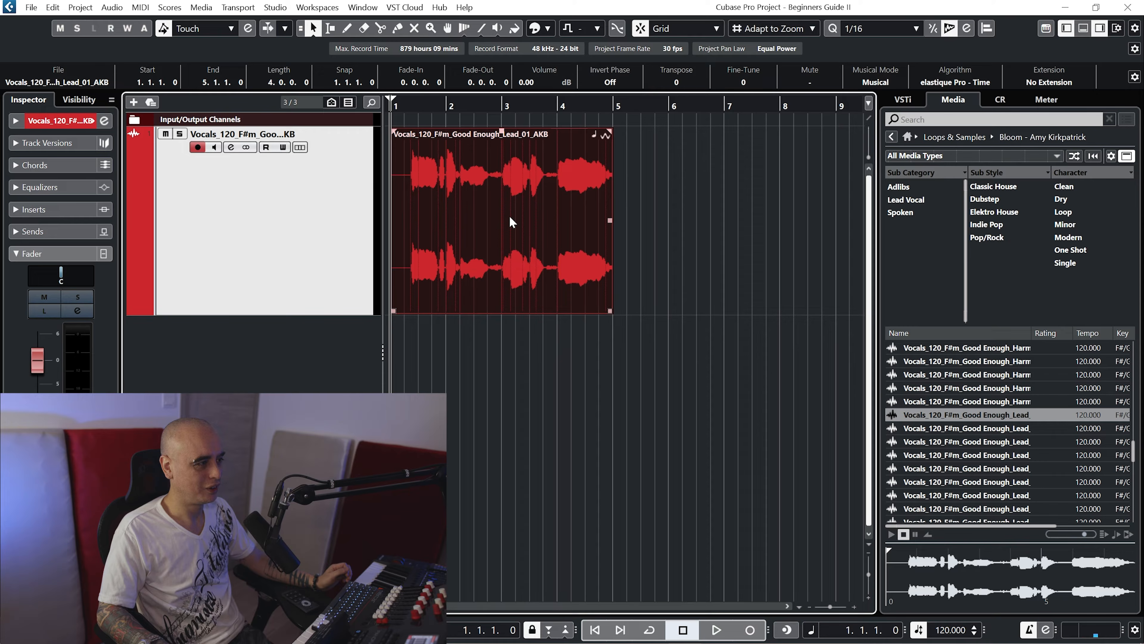
pyautogui.moveTo(510, 217); pyautogui.dragTo(455, 215)
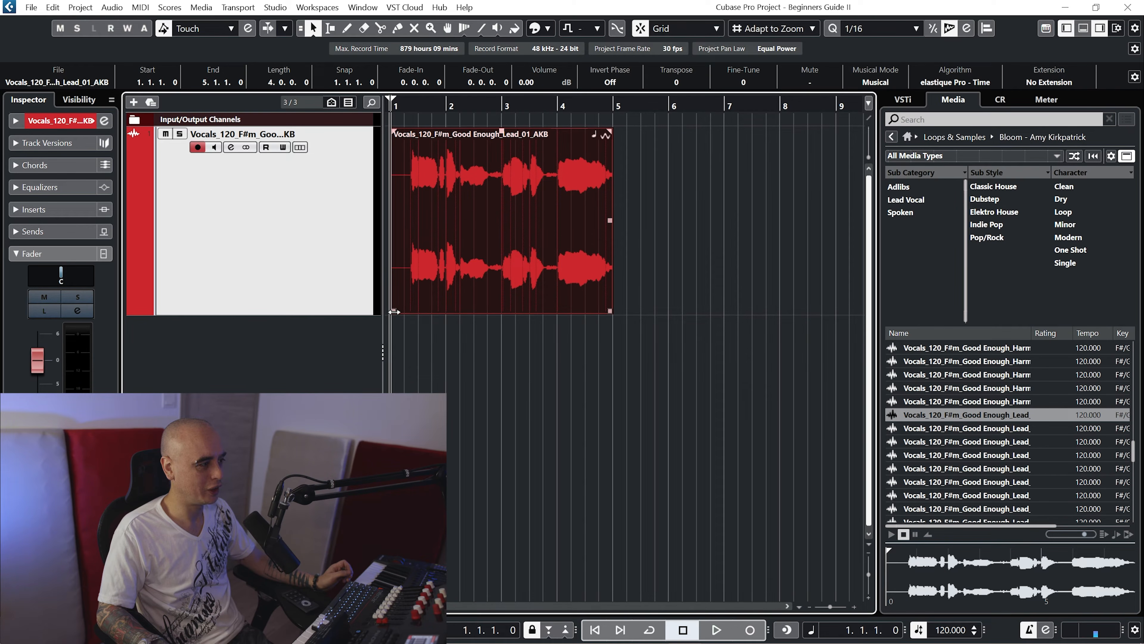
# - Try the vocal event's handles for trimming its start and end, changing its volume and adding fades
pyautogui.moveTo(394, 311)
pyautogui.mouseDown()
pyautogui.moveTo(518, 306)
pyautogui.moveTo(382, 310)
pyautogui.mouseUp()
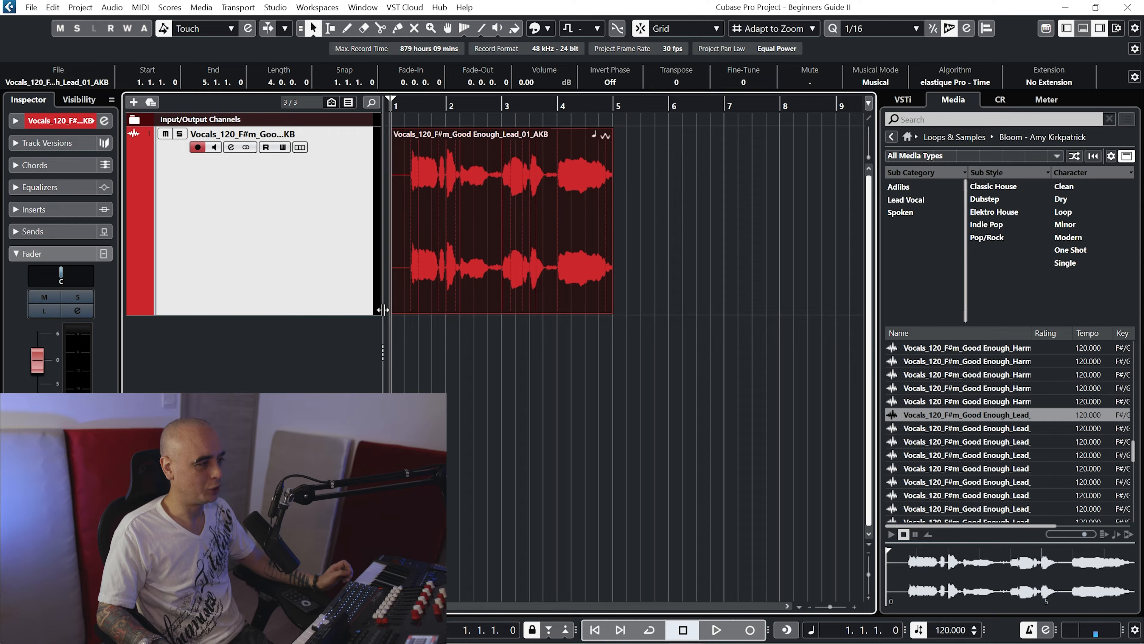
pyautogui.moveTo(609, 311)
pyautogui.mouseDown()
pyautogui.moveTo(493, 314)
pyautogui.moveTo(613, 315)
pyautogui.mouseUp()
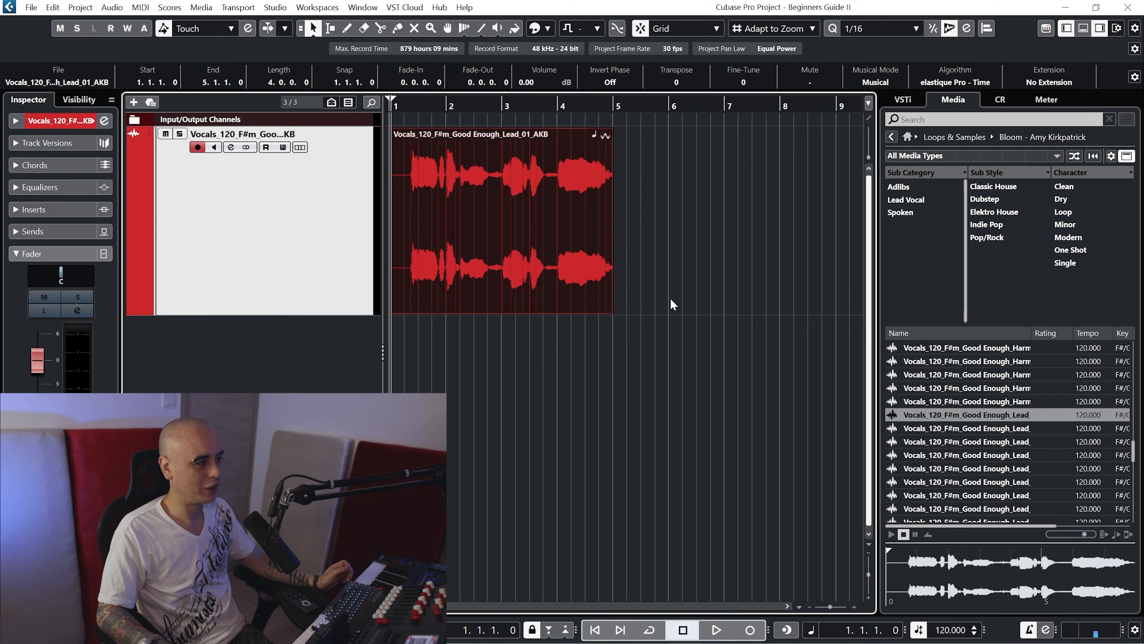
pyautogui.moveTo(502, 130)
pyautogui.mouseDown()
pyautogui.moveTo(493, 244)
pyautogui.moveTo(499, 131)
pyautogui.mouseUp()
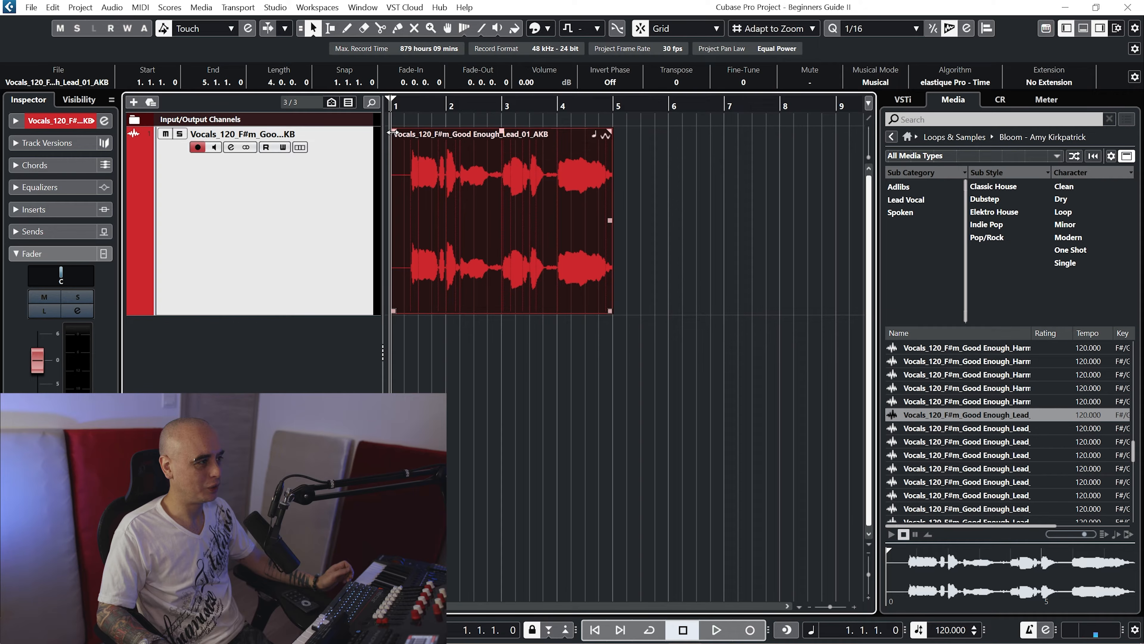
pyautogui.moveTo(390, 132)
pyautogui.mouseDown()
pyautogui.moveTo(522, 133)
pyautogui.moveTo(387, 132)
pyautogui.mouseUp()
pyautogui.moveTo(609, 131)
pyautogui.mouseDown()
pyautogui.moveTo(500, 136)
pyautogui.moveTo(619, 140)
pyautogui.mouseUp()
# - Repeat the vocal event once at bar 5 with its repeat handle and remove the copy with the Erase tool
pyautogui.moveTo(611, 225); pyautogui.dragTo(652, 225)
pyautogui.click(635, 327)
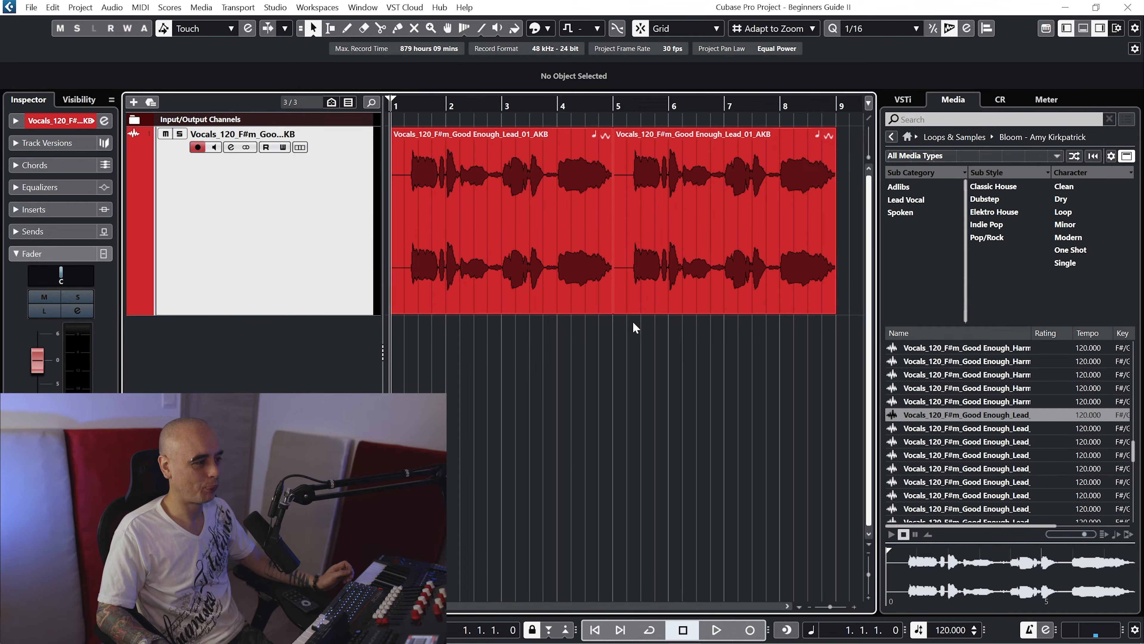
pyautogui.rightClick(633, 322)
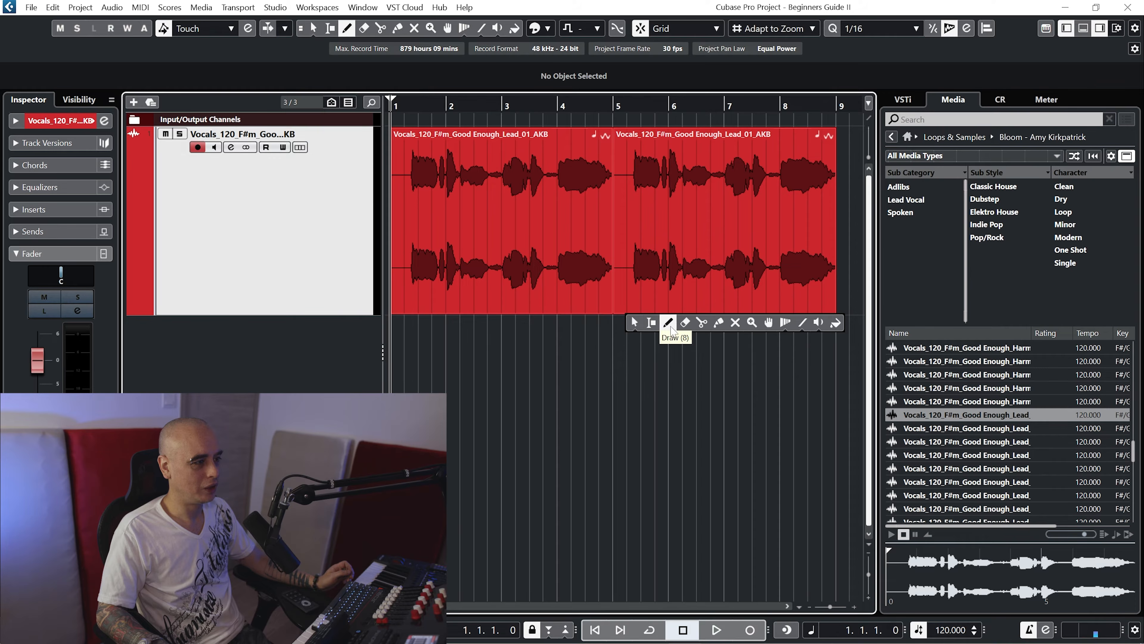
pyautogui.click(683, 331)
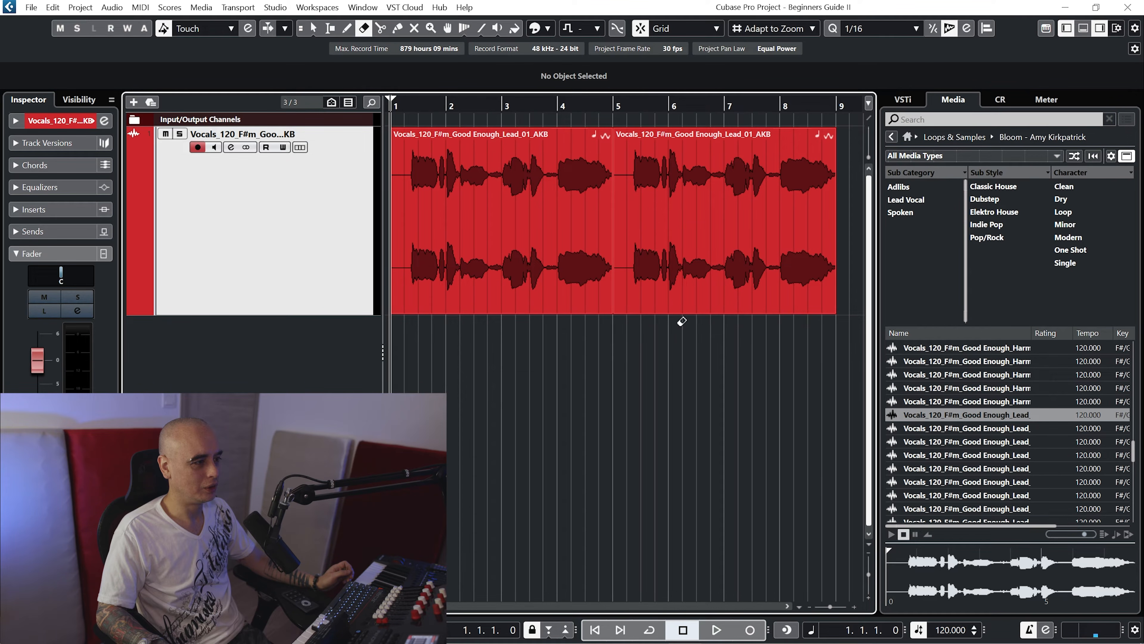
pyautogui.click(688, 239)
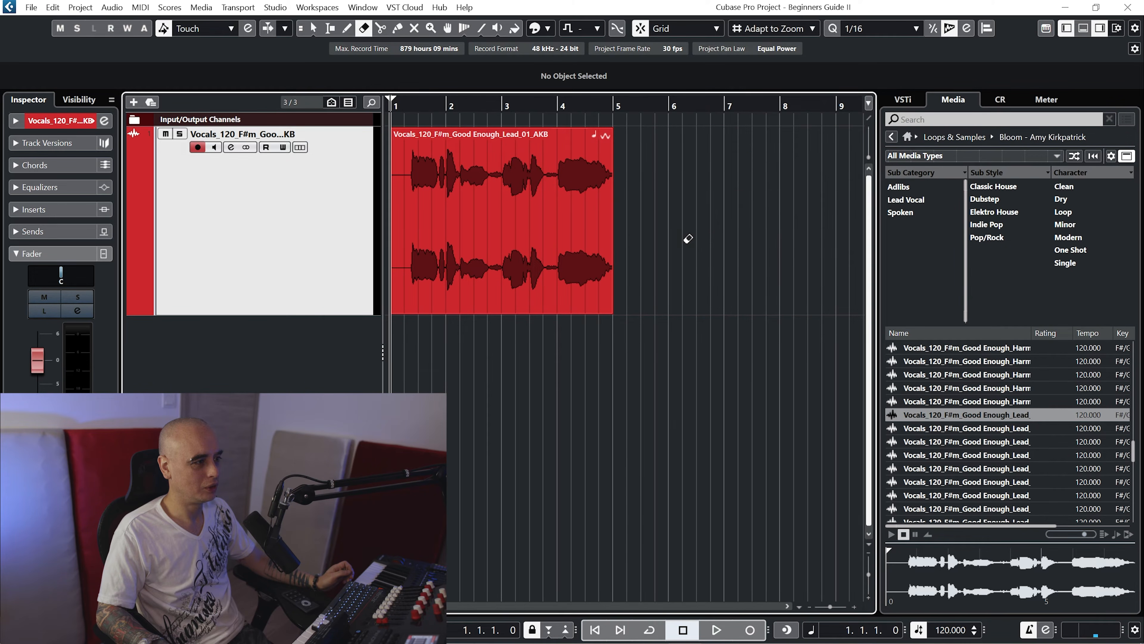
# - Try splitting the vocal event at bar 4 and moving the cut-off end to about bar 5.75, and undo both edits
pyautogui.rightClick(688, 239)
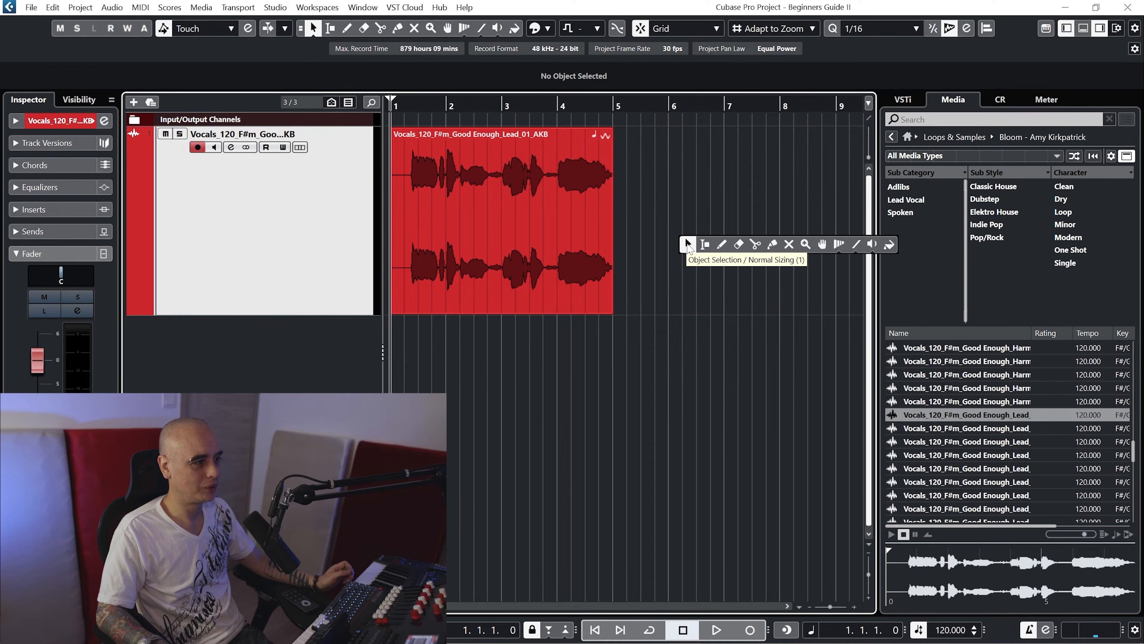
pyautogui.click(755, 249)
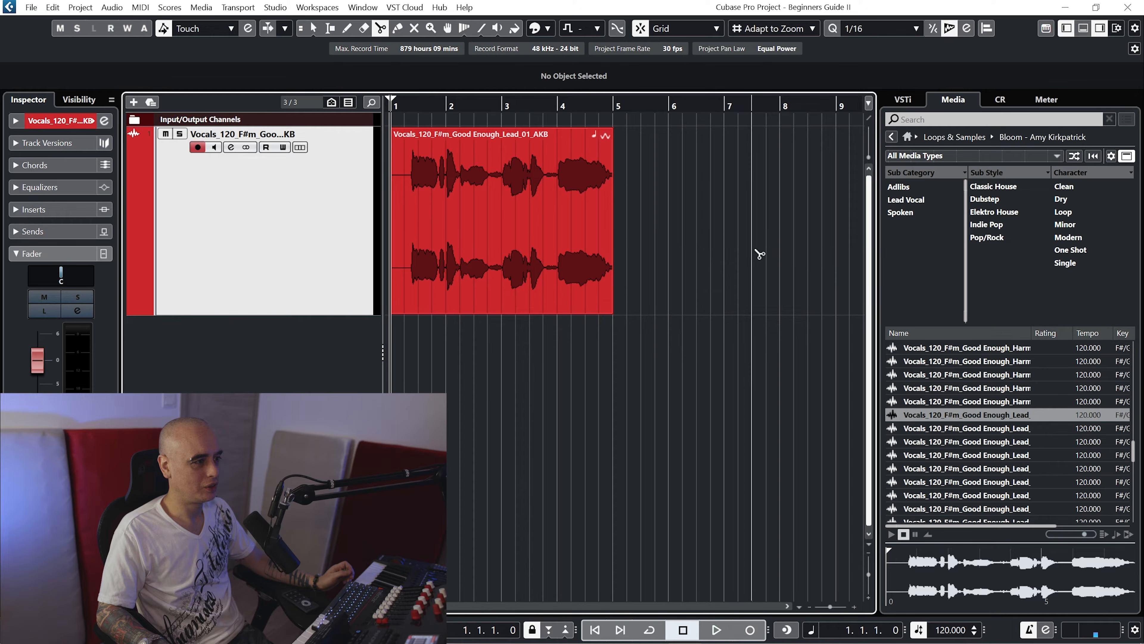
pyautogui.click(558, 225)
pyautogui.press('1')
pyautogui.moveTo(581, 232); pyautogui.dragTo(676, 246)
pyautogui.click(609, 235)
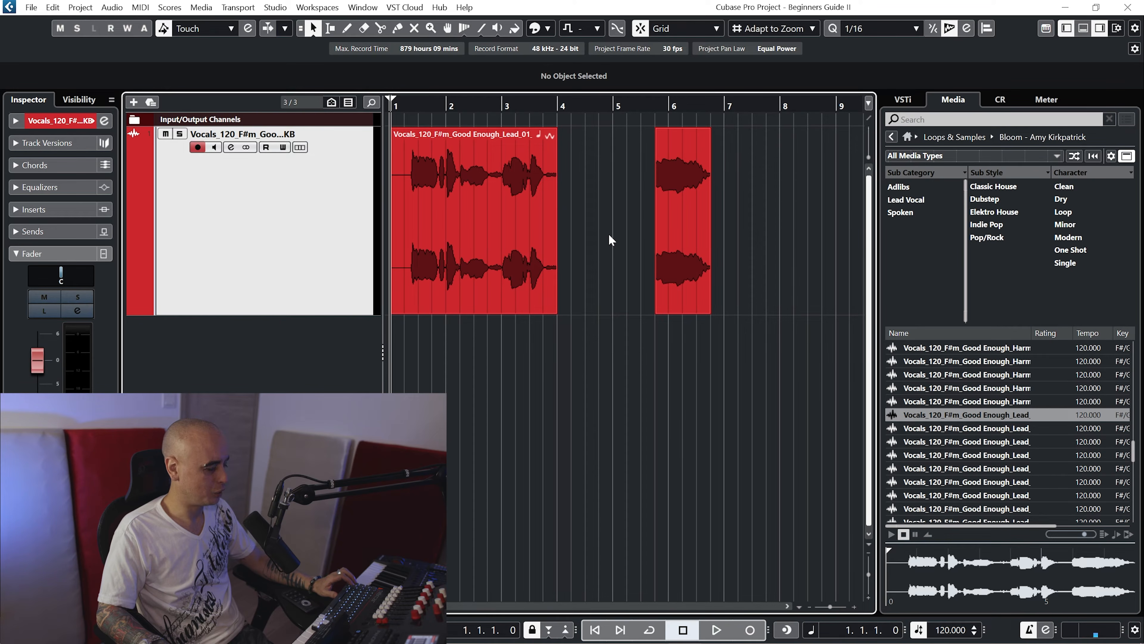
pyautogui.hotkey('ctrl', 'z')
pyautogui.hotkey('ctrl', 'z')
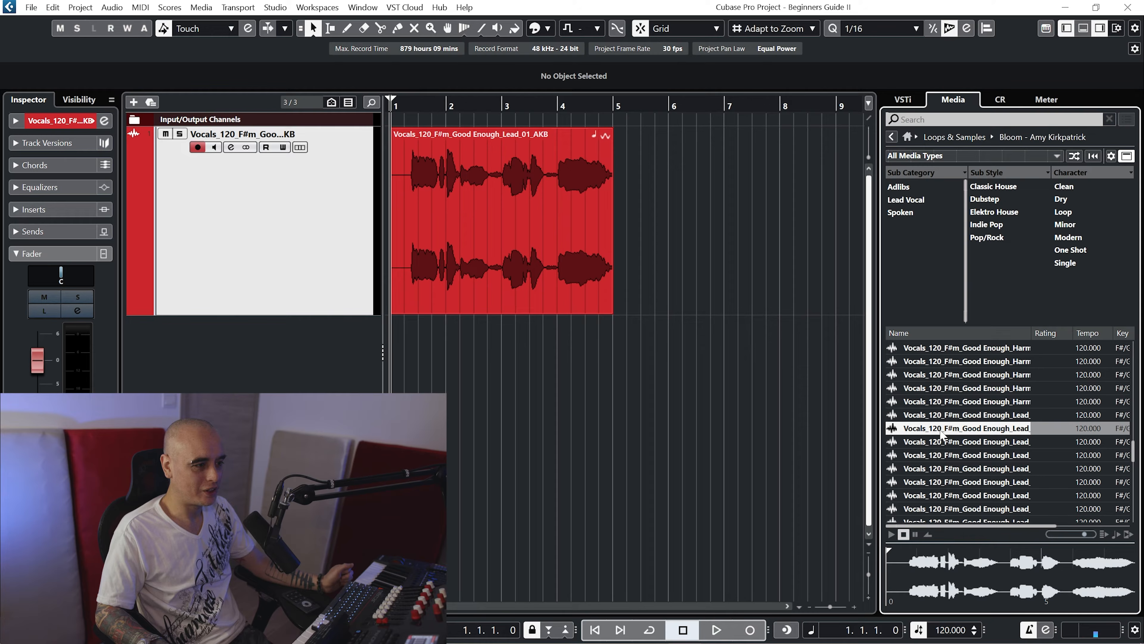
# - Place Vocals_120_F#m_Good Enough_Lead_02_AKB at bar 5 on the vocal track, directly after the first event, and deselect it
pyautogui.moveTo(942, 432); pyautogui.dragTo(605, 228)
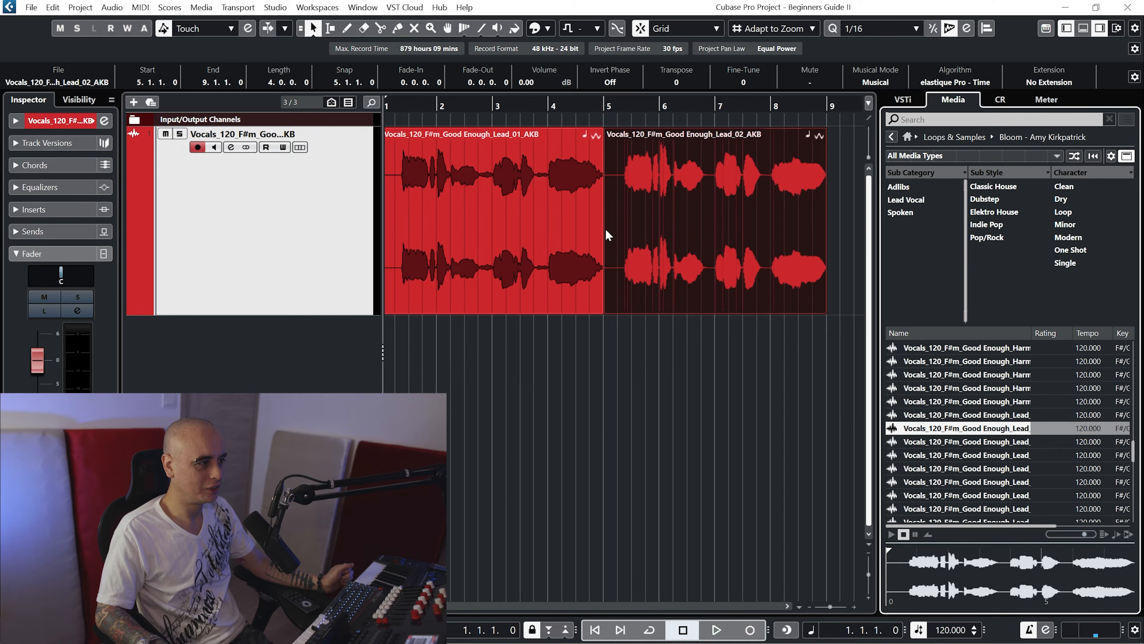
pyautogui.click(629, 371)
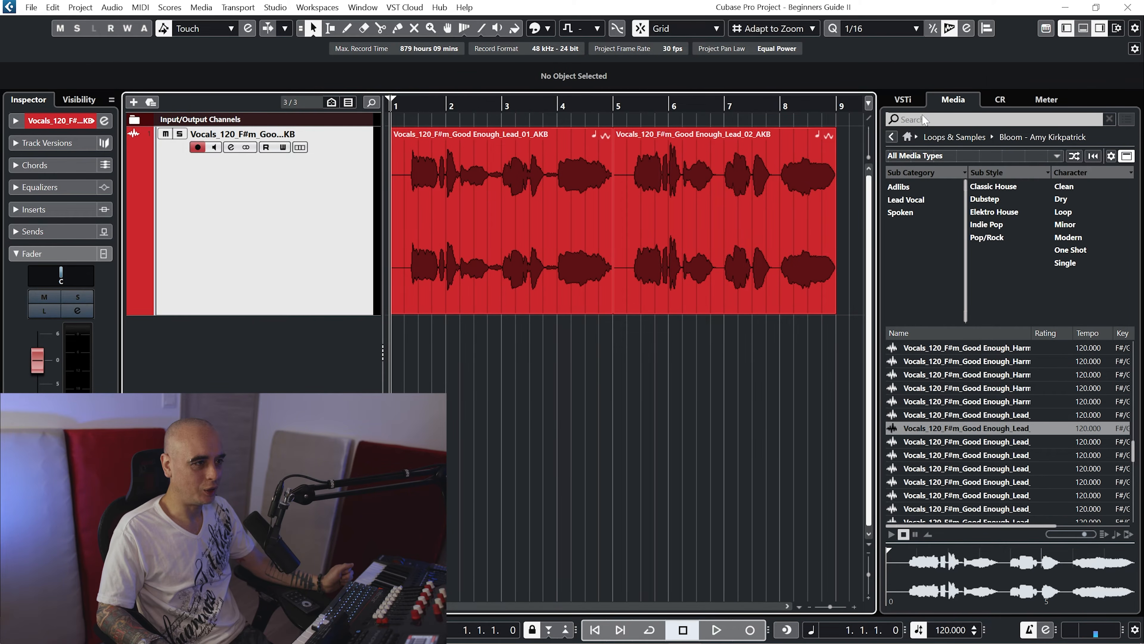
# - Return the media browser to its home page and narrow the media zone to widen the project area
pyautogui.click(892, 139)
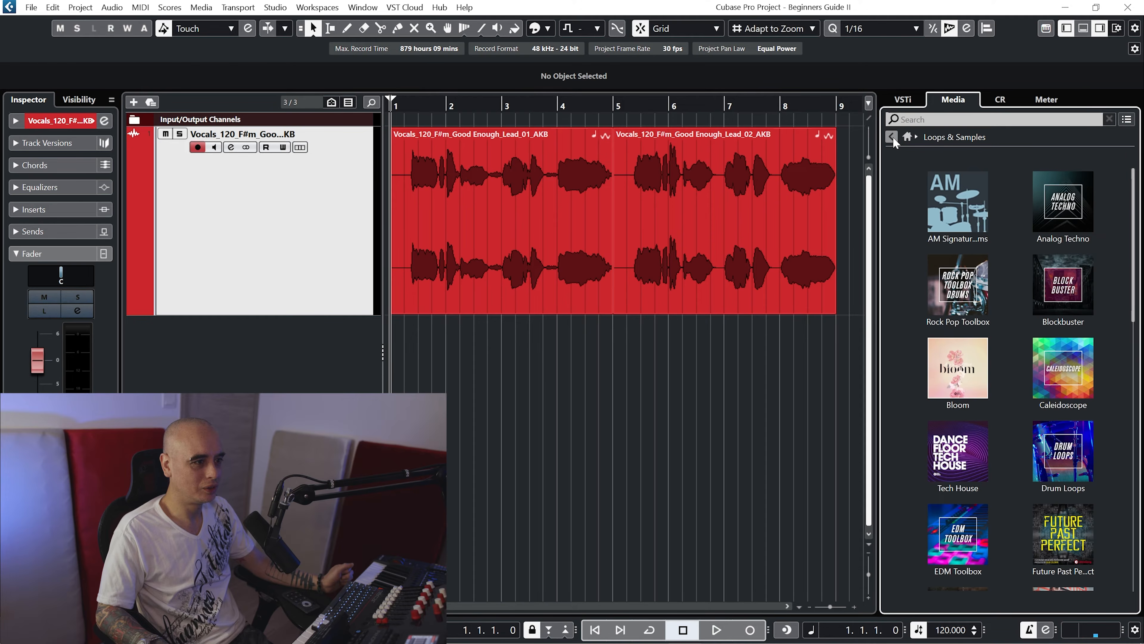
pyautogui.click(892, 138)
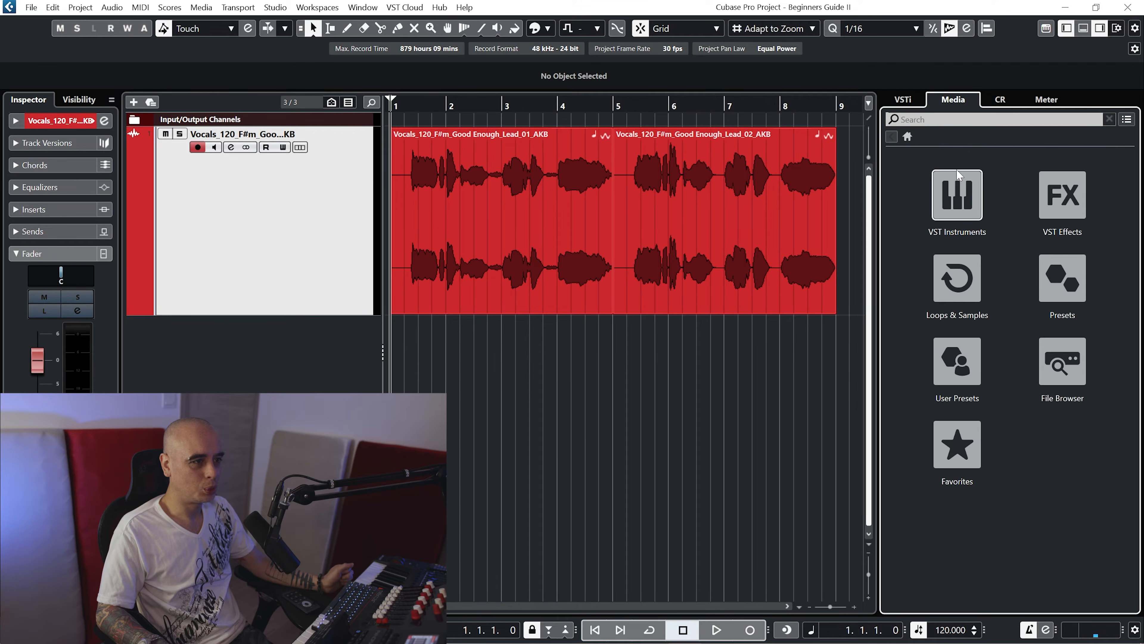
pyautogui.moveTo(879, 229); pyautogui.dragTo(993, 234)
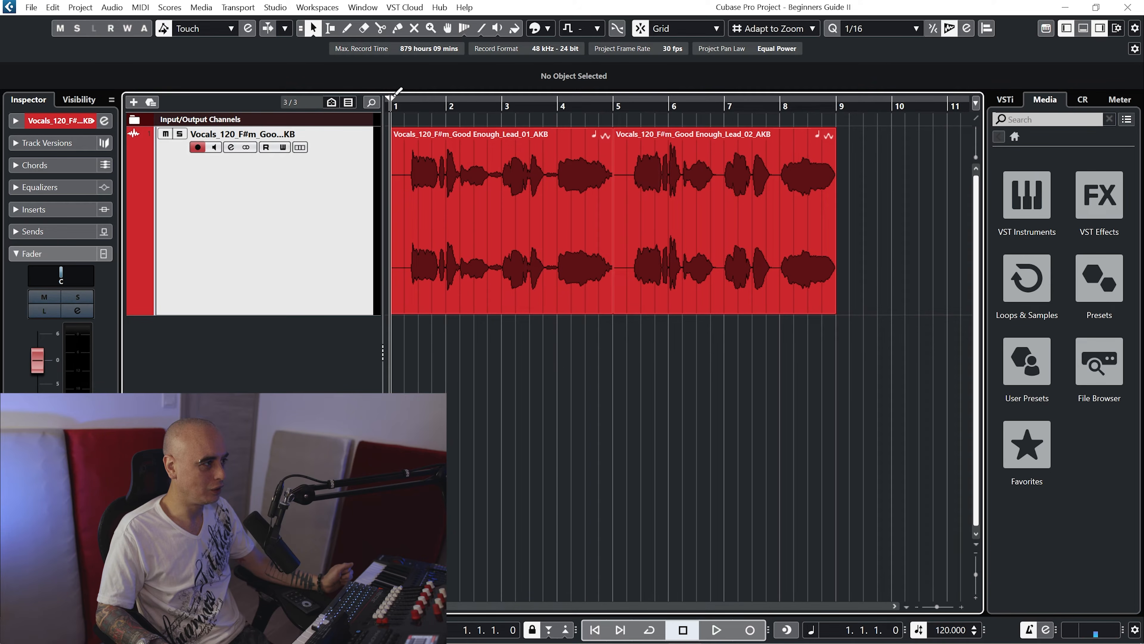
# - Set the cycle range from bar 1 to bar 9, activate looping, and play the vocals briefly
pyautogui.moveTo(397, 92)
pyautogui.mouseDown()
pyautogui.moveTo(423, 103)
pyautogui.moveTo(834, 107)
pyautogui.mouseUp()
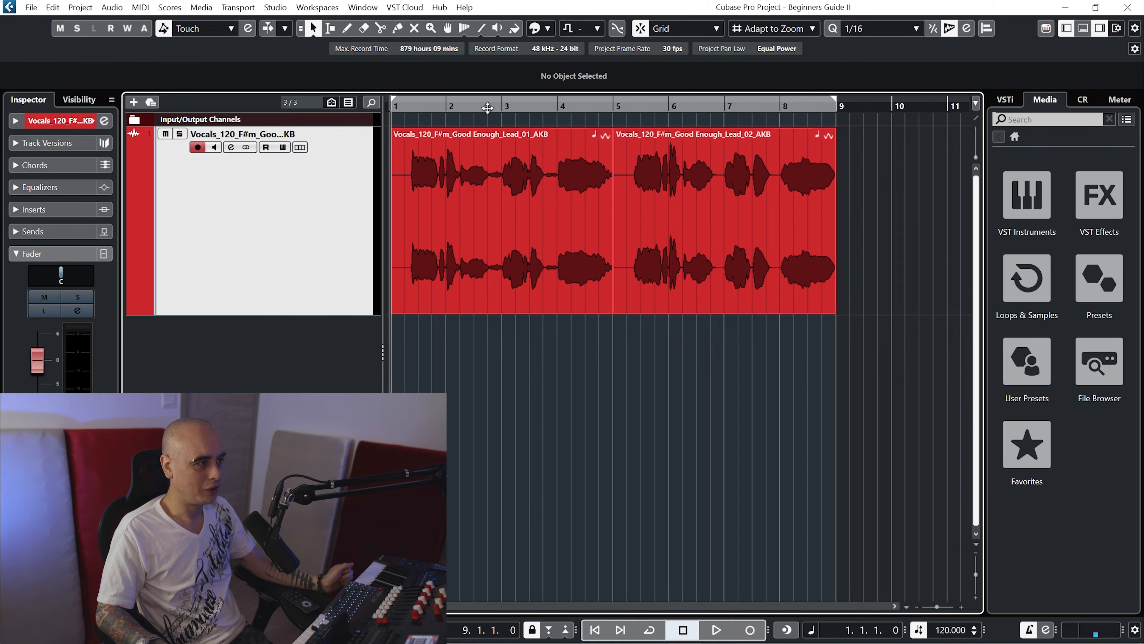
pyautogui.click(633, 105)
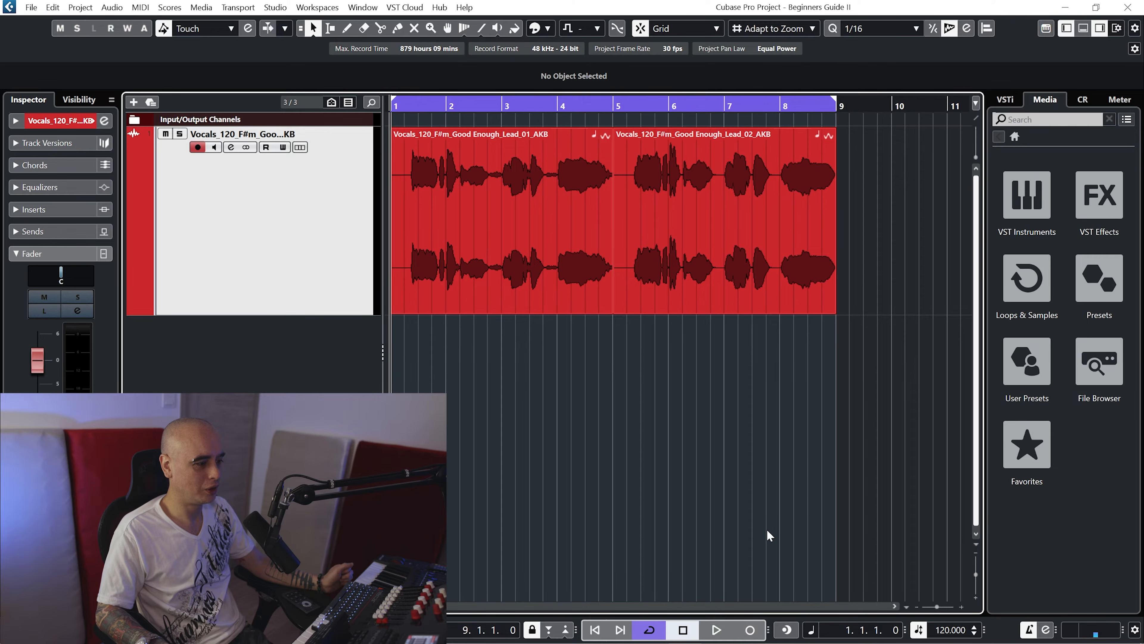
pyautogui.click(717, 629)
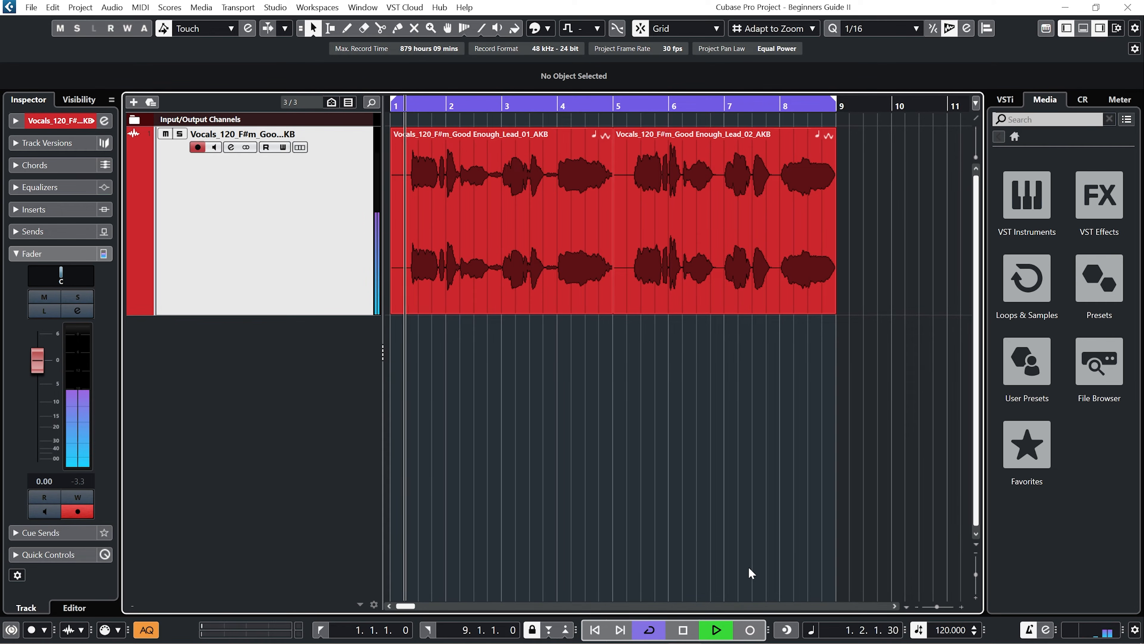
pyautogui.click(687, 629)
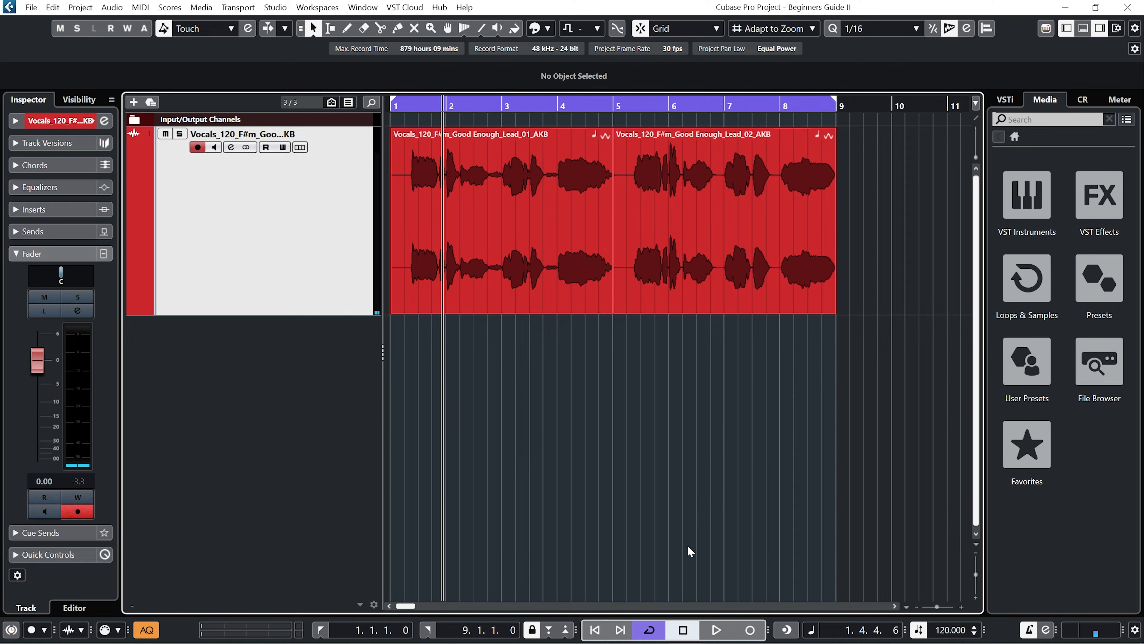
# - Toggle the cycle mode off and back on twice
pyautogui.click(652, 630)
pyautogui.click(654, 631)
pyautogui.click(654, 631)
pyautogui.click(654, 631)
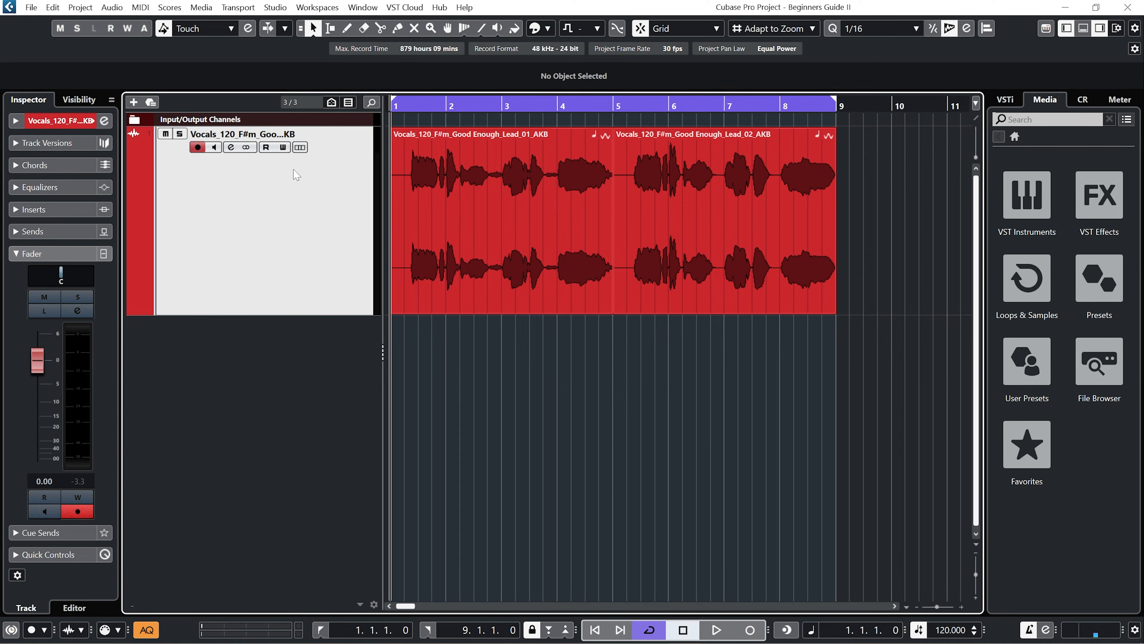
# - Rename the vocal audio track as Vocal
pyautogui.doubleClick(243, 135)
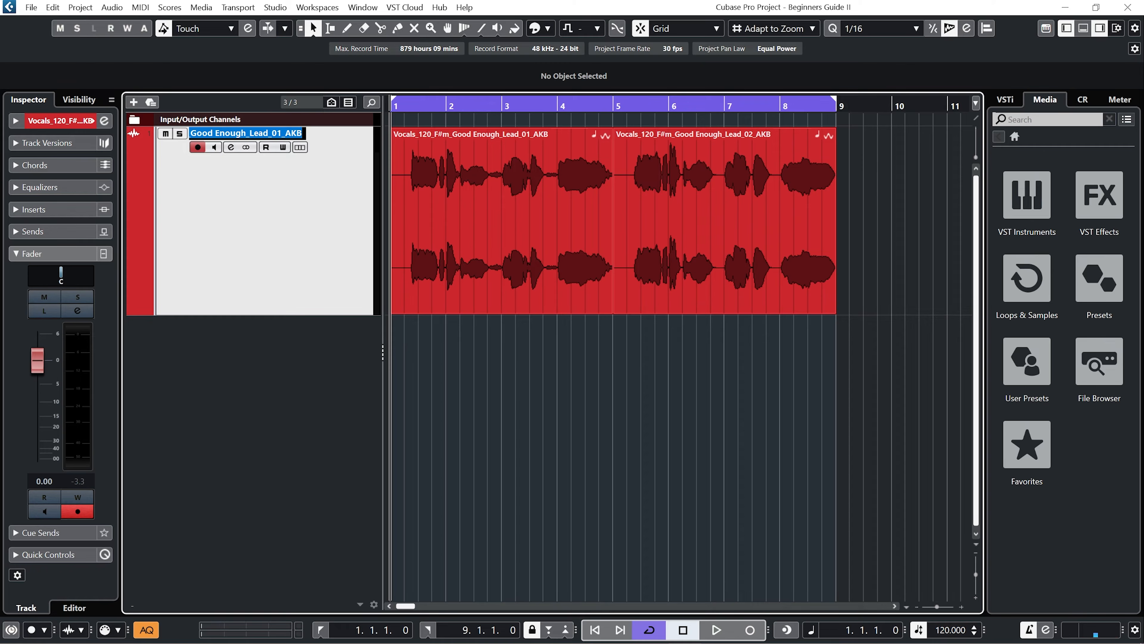
pyautogui.write('Vocal')
pyautogui.press('Return')
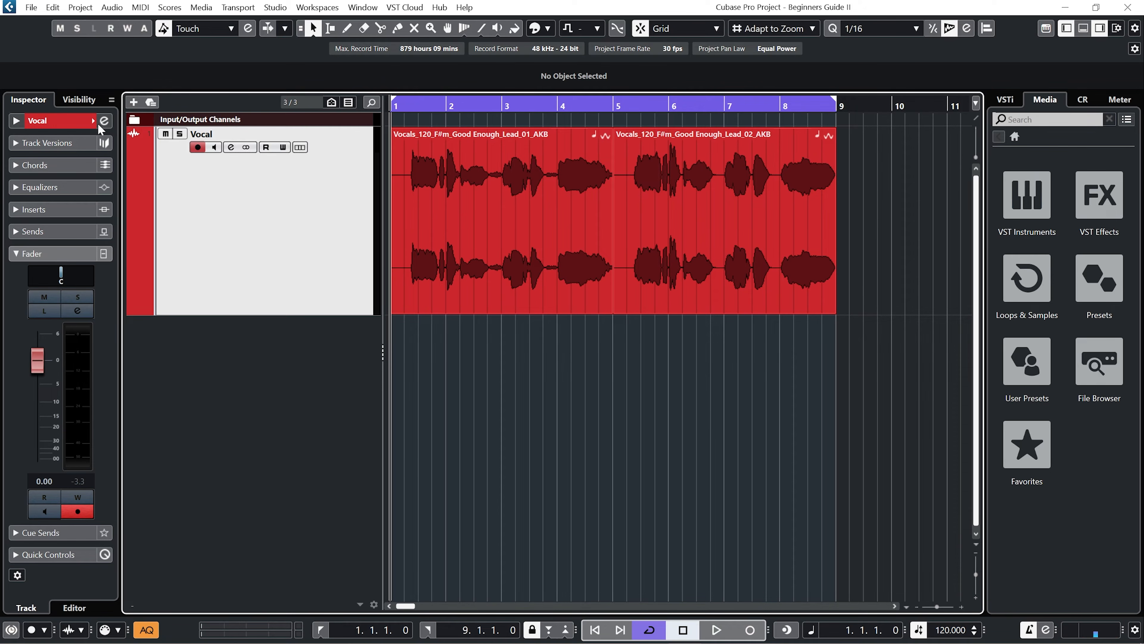
# - Show the Vocal track's basic settings and colour the track pinkish red, trying other swatches such as green first
pyautogui.click(16, 120)
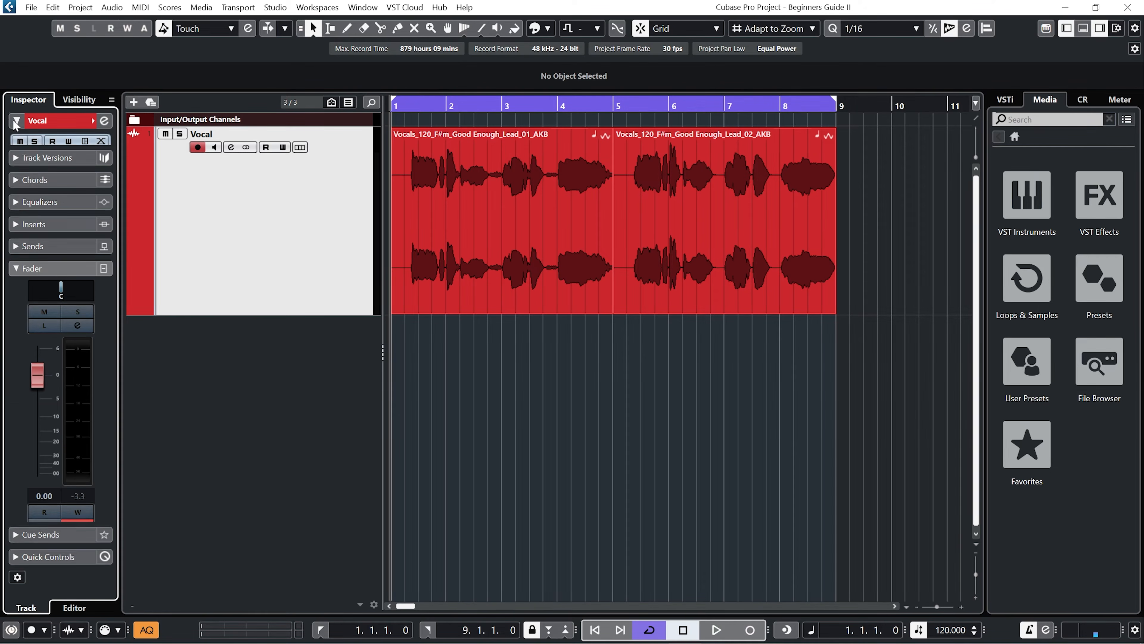
pyautogui.click(92, 120)
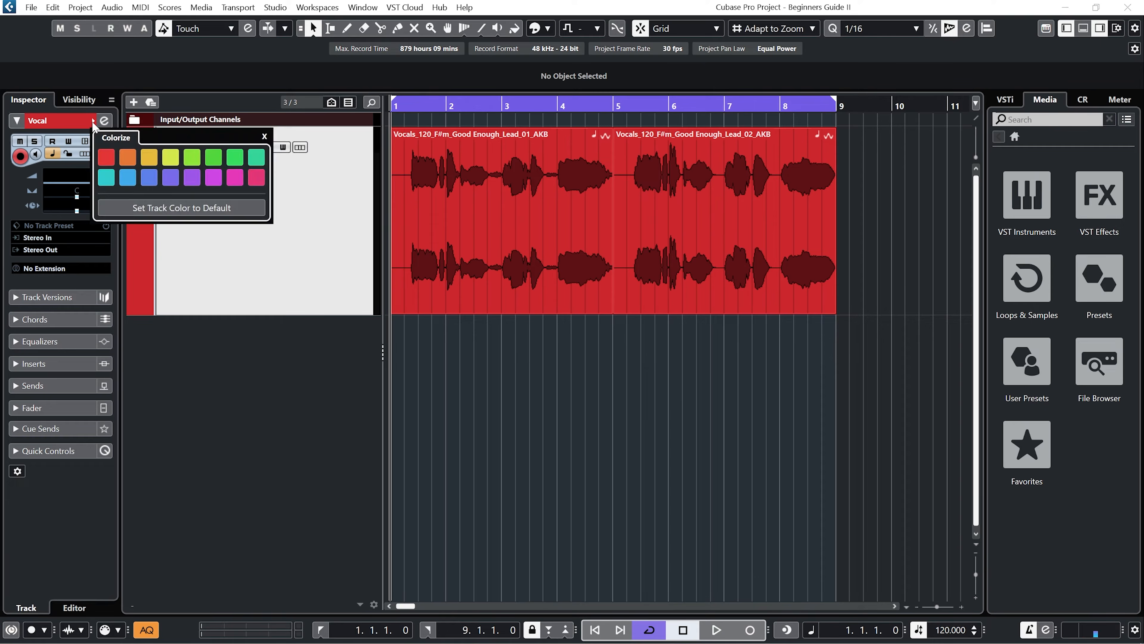
pyautogui.click(256, 177)
pyautogui.click(257, 157)
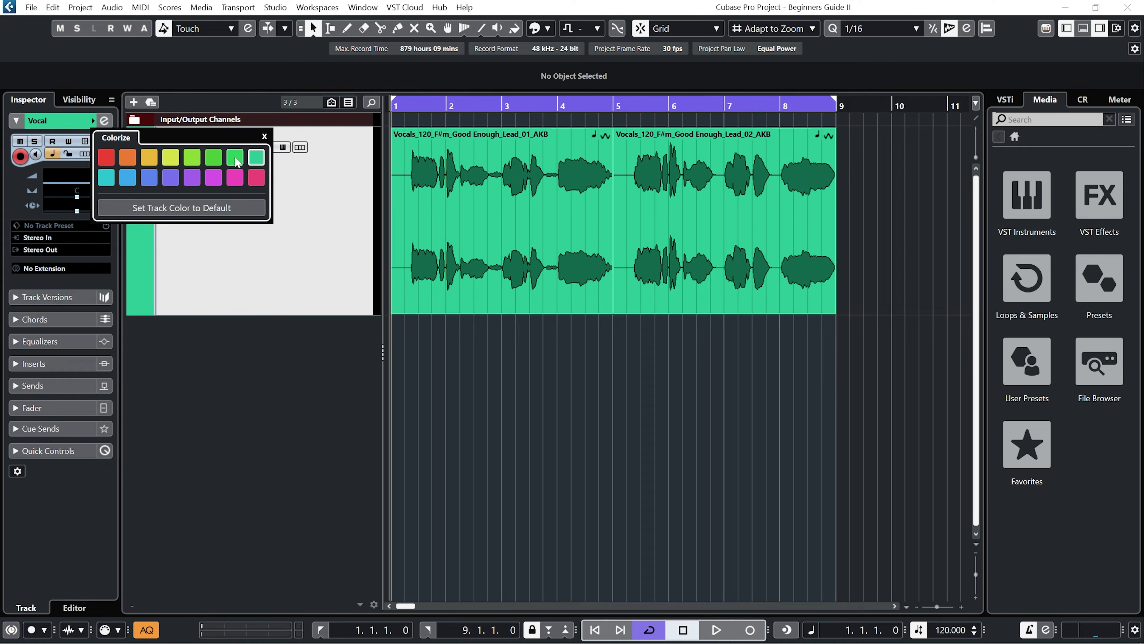
pyautogui.click(235, 179)
pyautogui.click(256, 178)
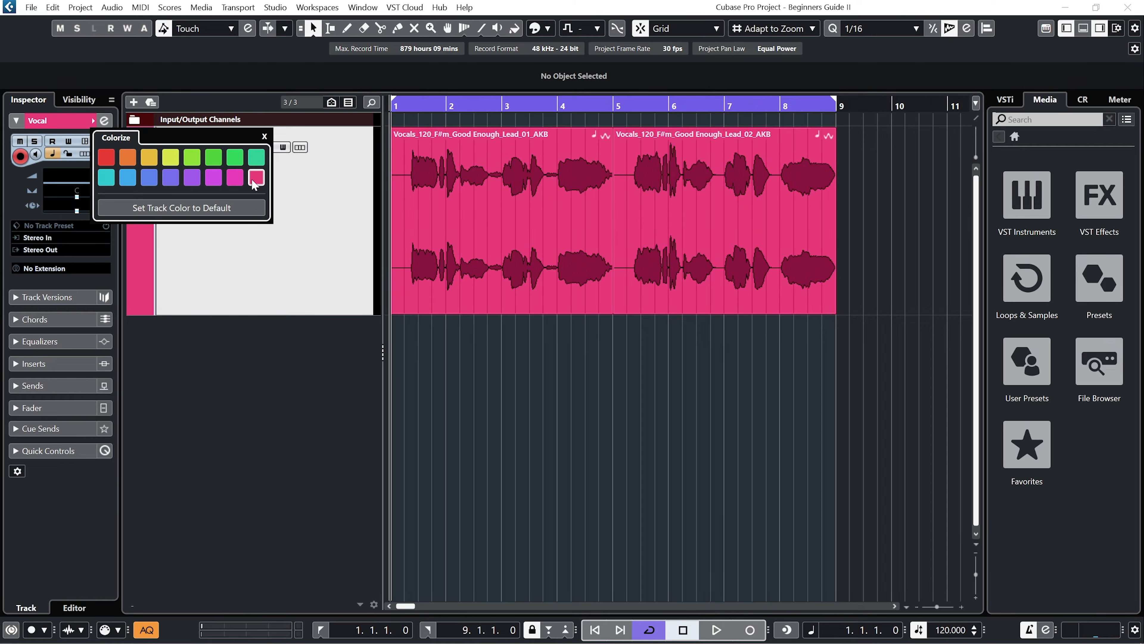
pyautogui.click(343, 386)
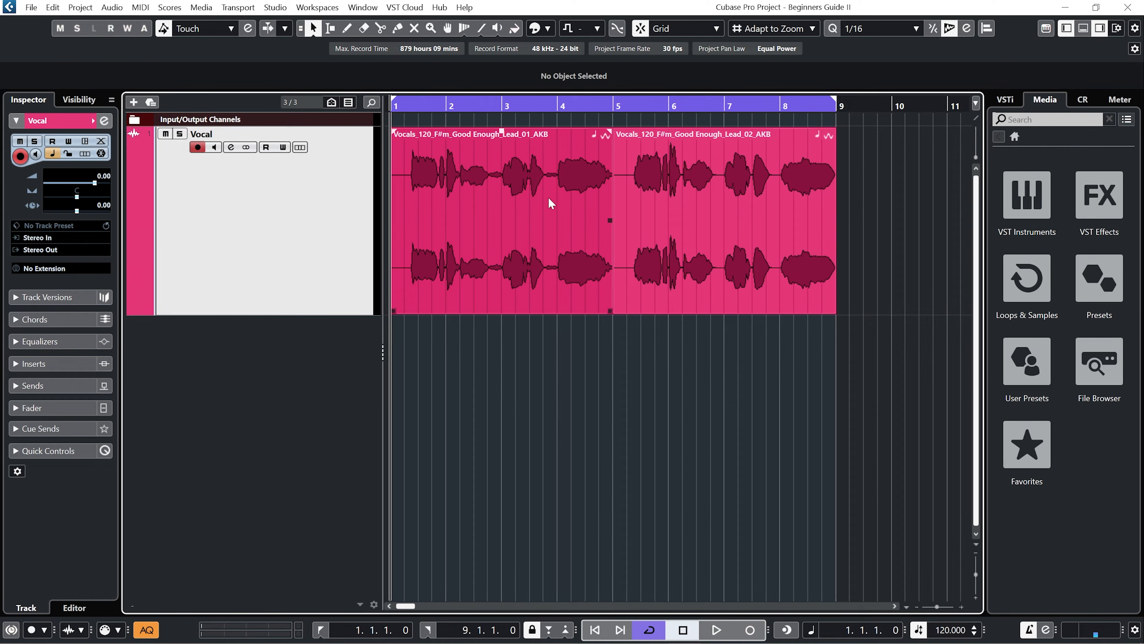
# - Try orange, yellow, green and magenta on only the first vocal event, and return it to the track's pinkish red
pyautogui.click(539, 216)
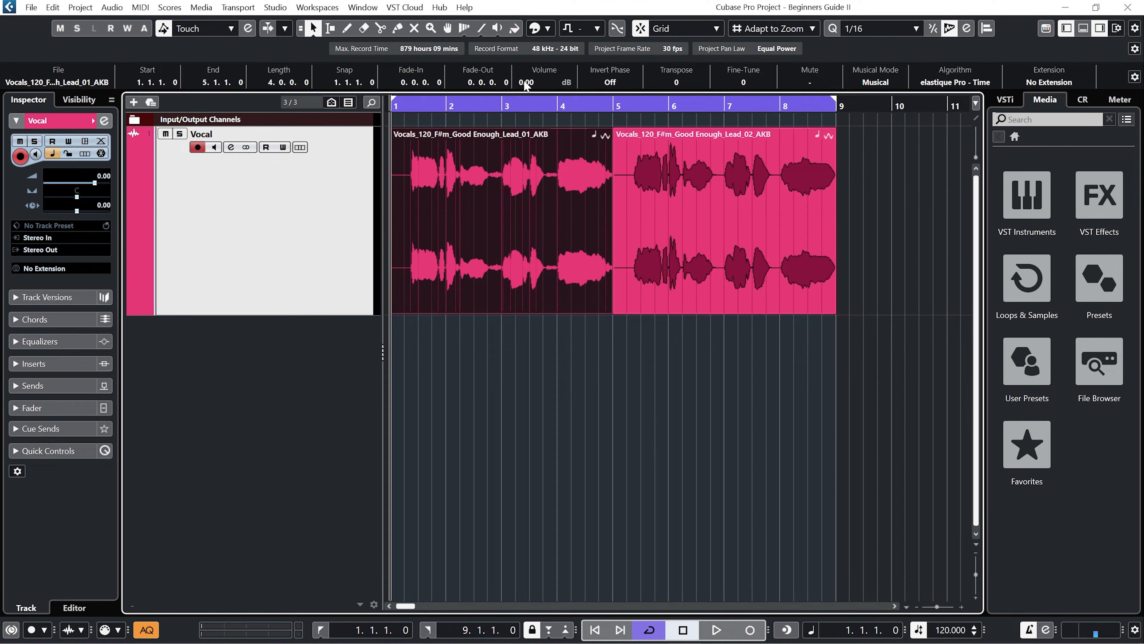
pyautogui.click(548, 29)
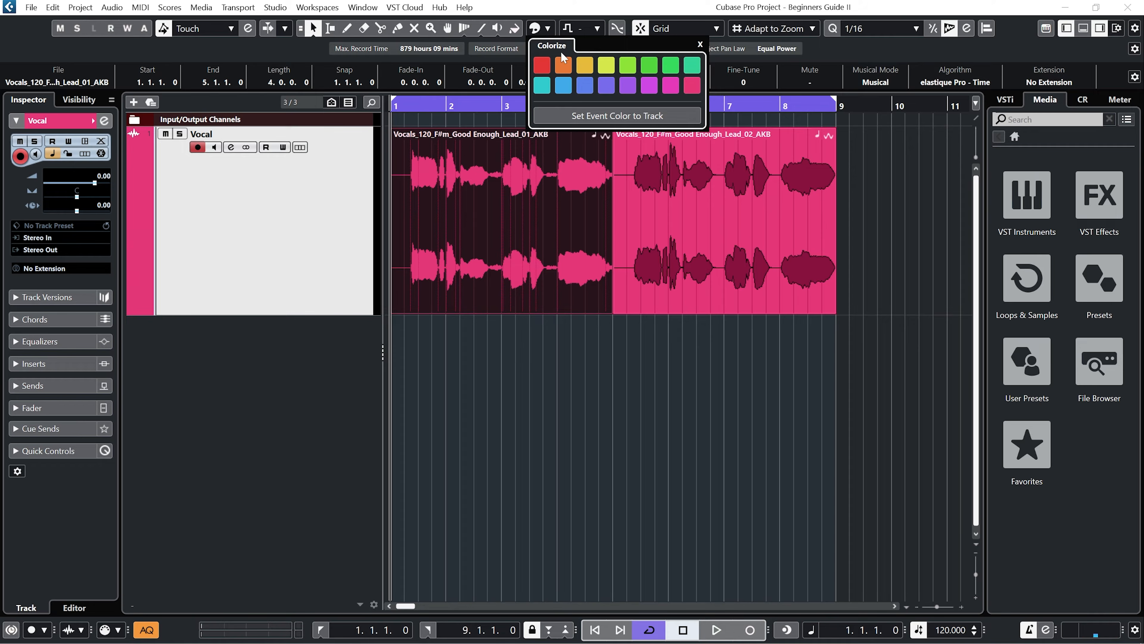
pyautogui.click(563, 65)
pyautogui.click(604, 69)
pyautogui.click(649, 68)
pyautogui.click(692, 67)
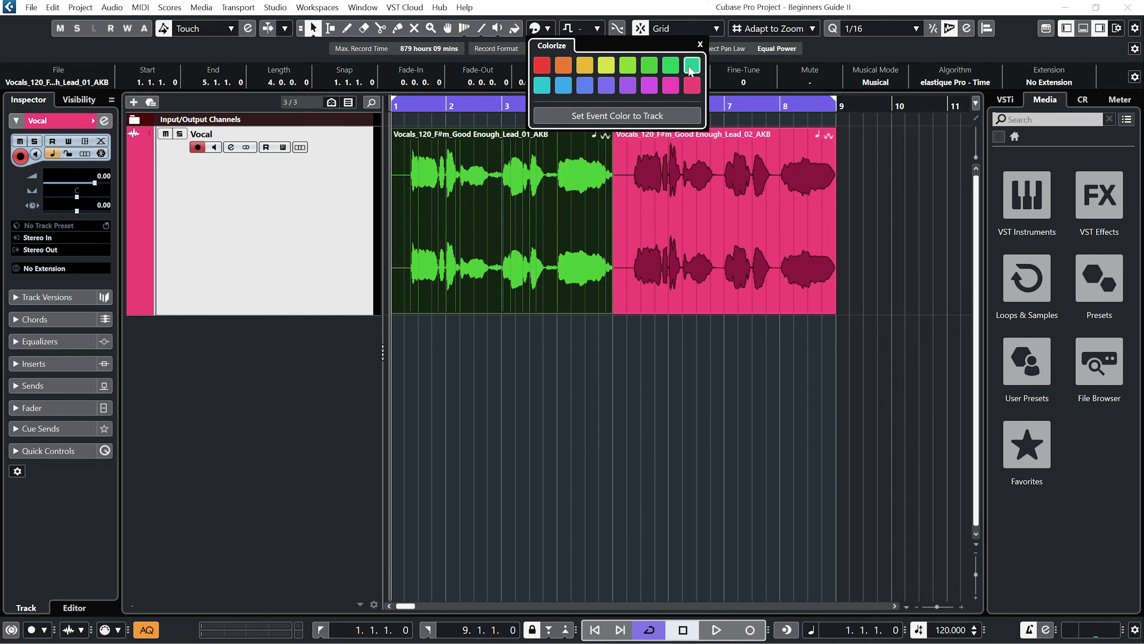
pyautogui.click(692, 86)
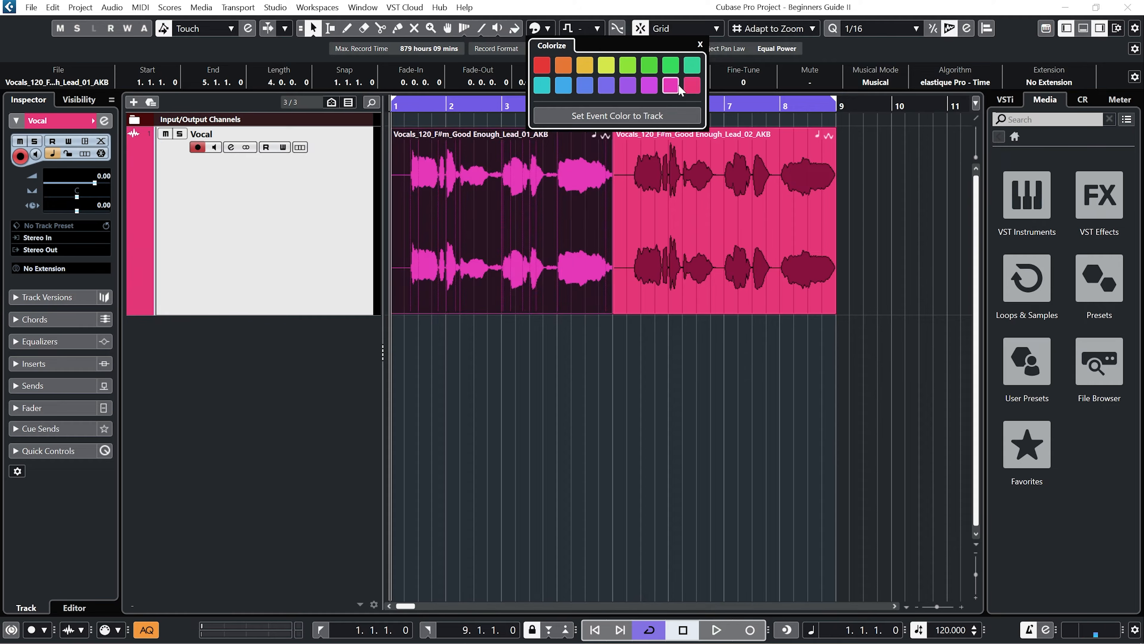
pyautogui.click(546, 29)
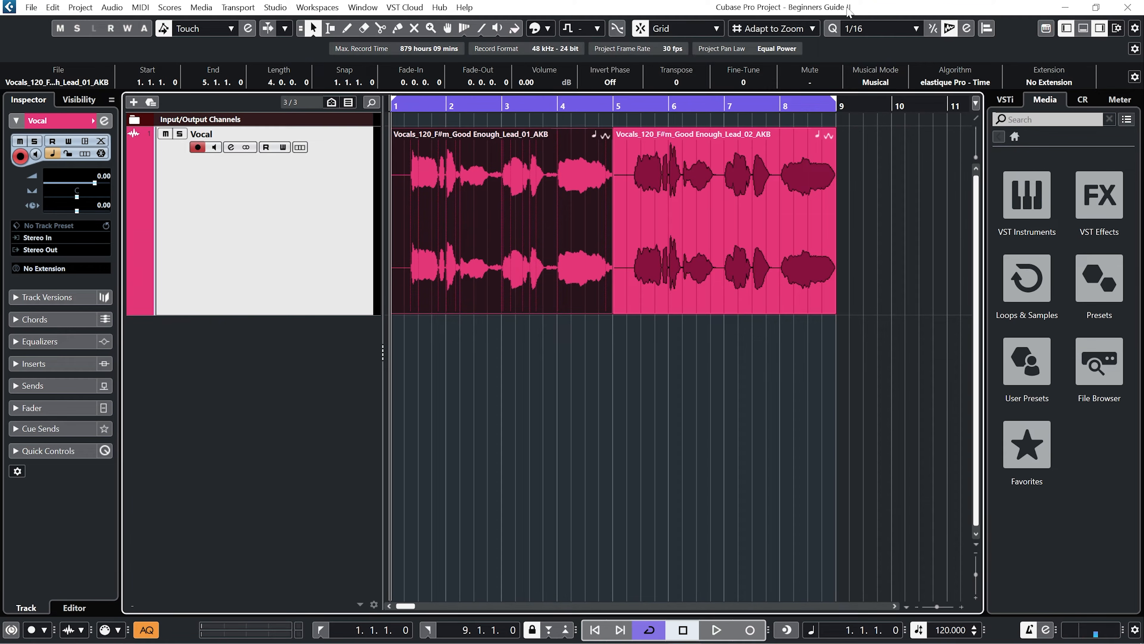
pyautogui.click(1136, 30)
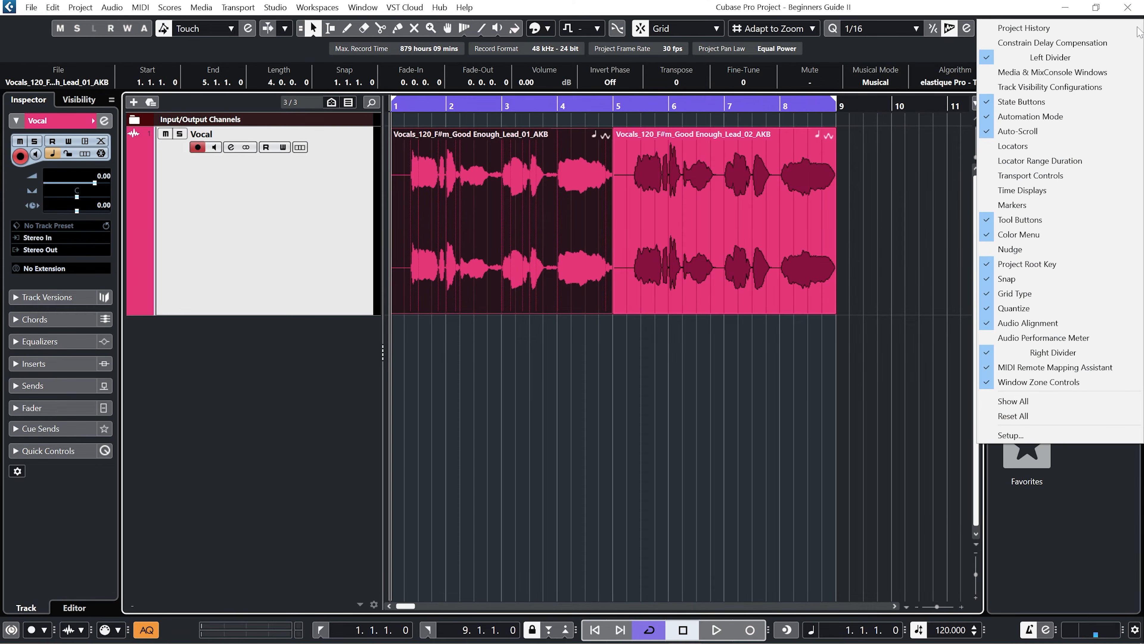
pyautogui.click(860, 359)
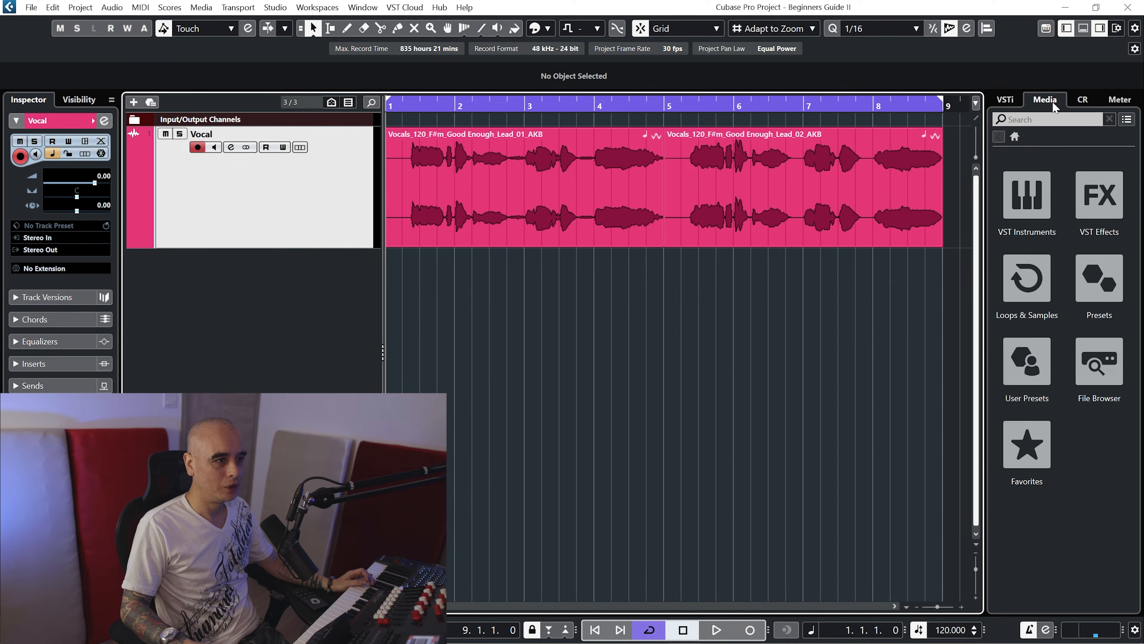
pyautogui.click(1084, 100)
pyautogui.click(1050, 101)
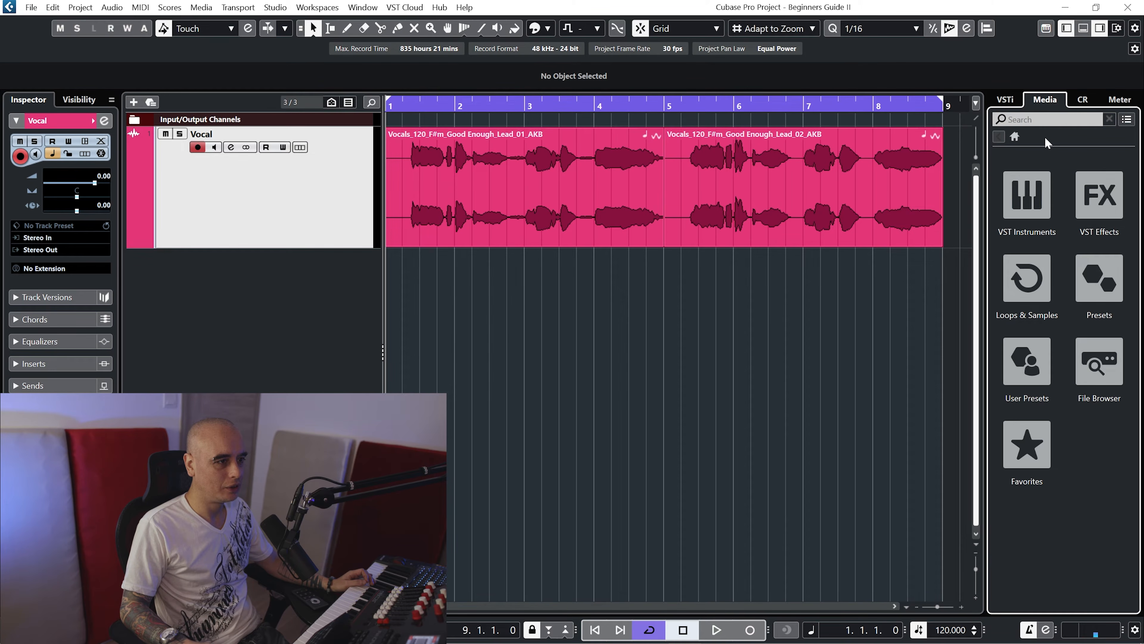
# - Search the VST instruments for "halion" and add HALion Sonic SE as an instrument track below Vocal, with its window moved fully into view
pyautogui.click(1035, 201)
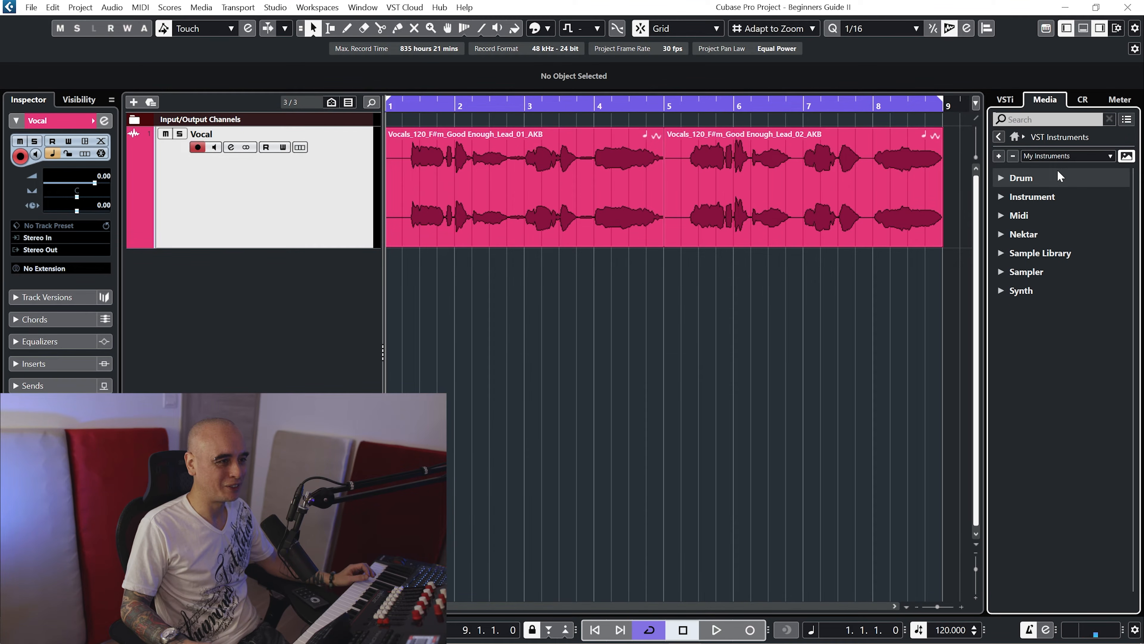
pyautogui.click(1046, 120)
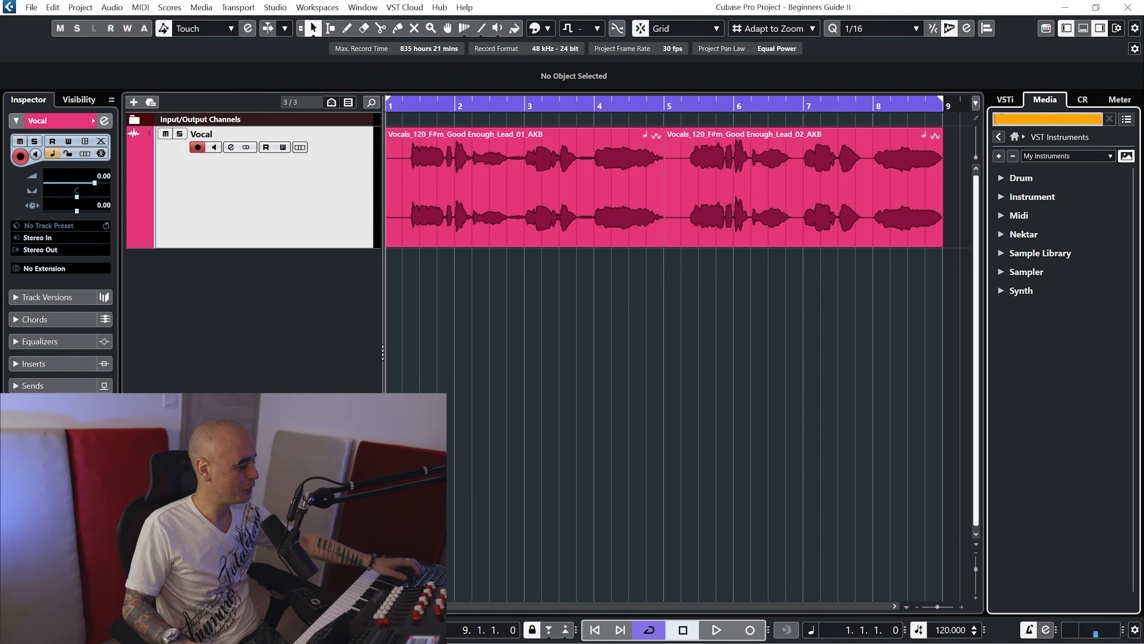
pyautogui.write('ha')
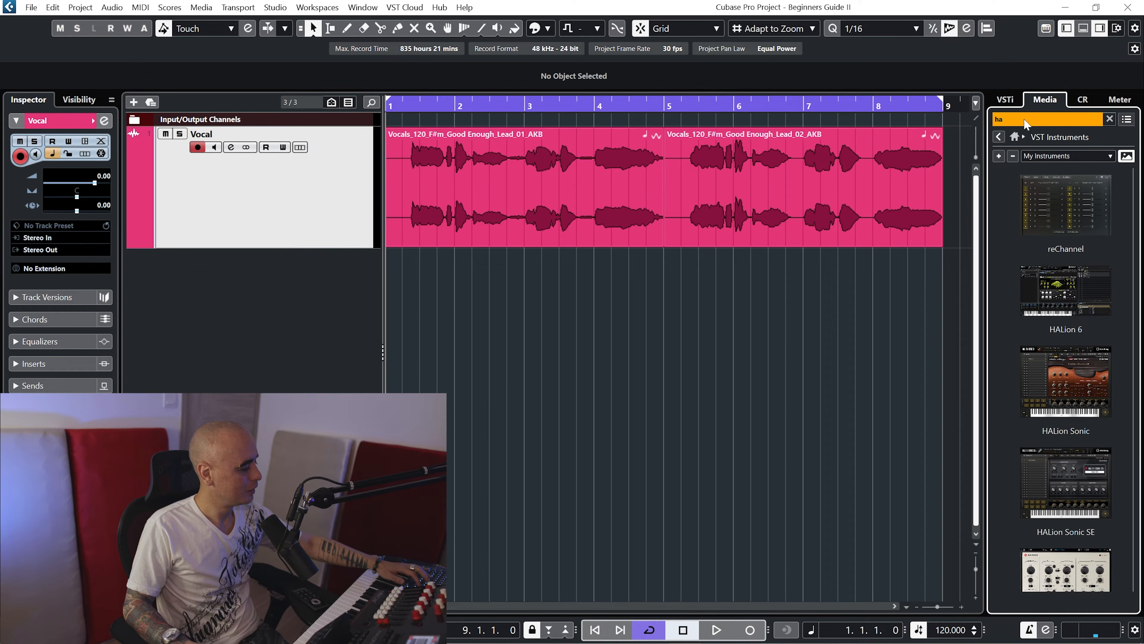
pyautogui.write('lion')
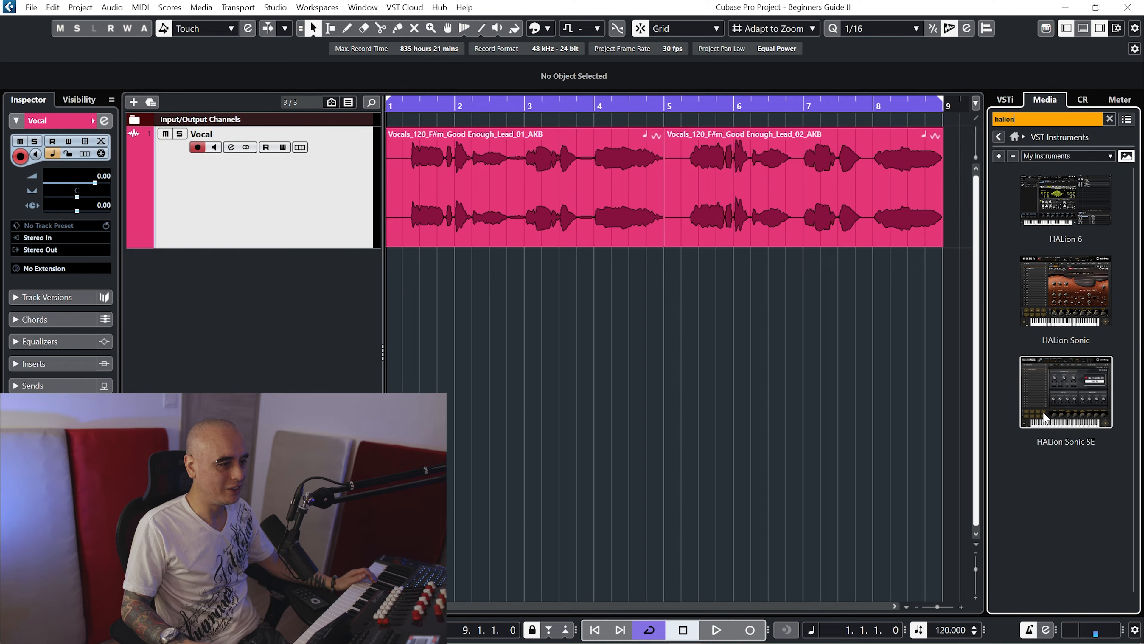
pyautogui.moveTo(1044, 418); pyautogui.dragTo(400, 289)
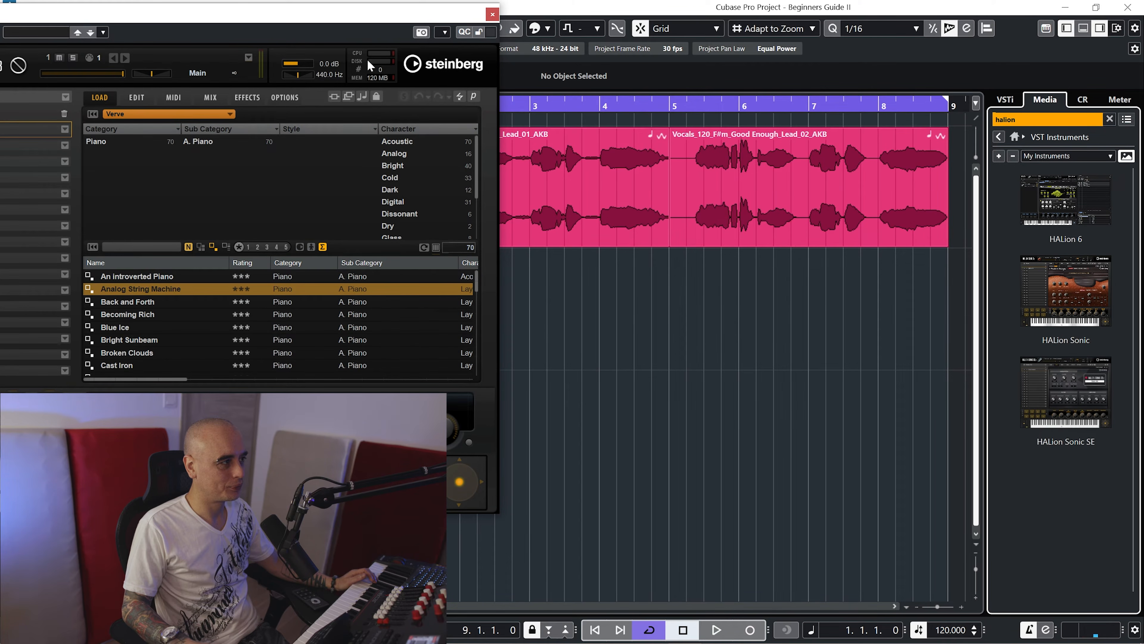
pyautogui.moveTo(366, 17); pyautogui.dragTo(806, 74)
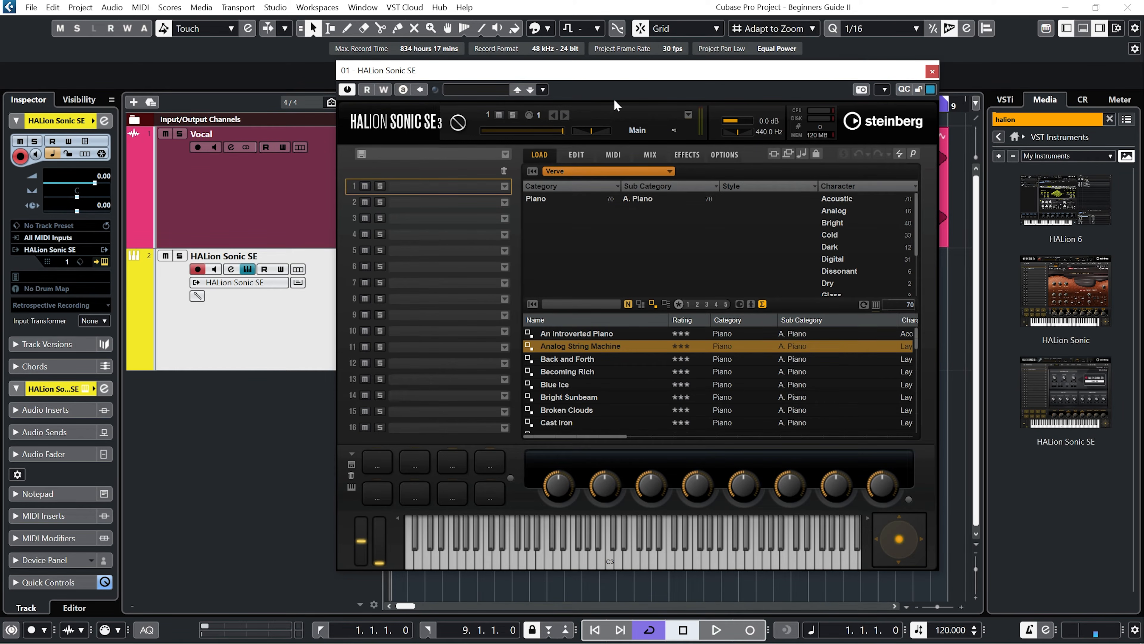
# - Load the [GM 001] Acoustic Grand Piano preset into HALion Sonic SE from All Instrument Sets, filtered to the Piano category
pyautogui.click(666, 169)
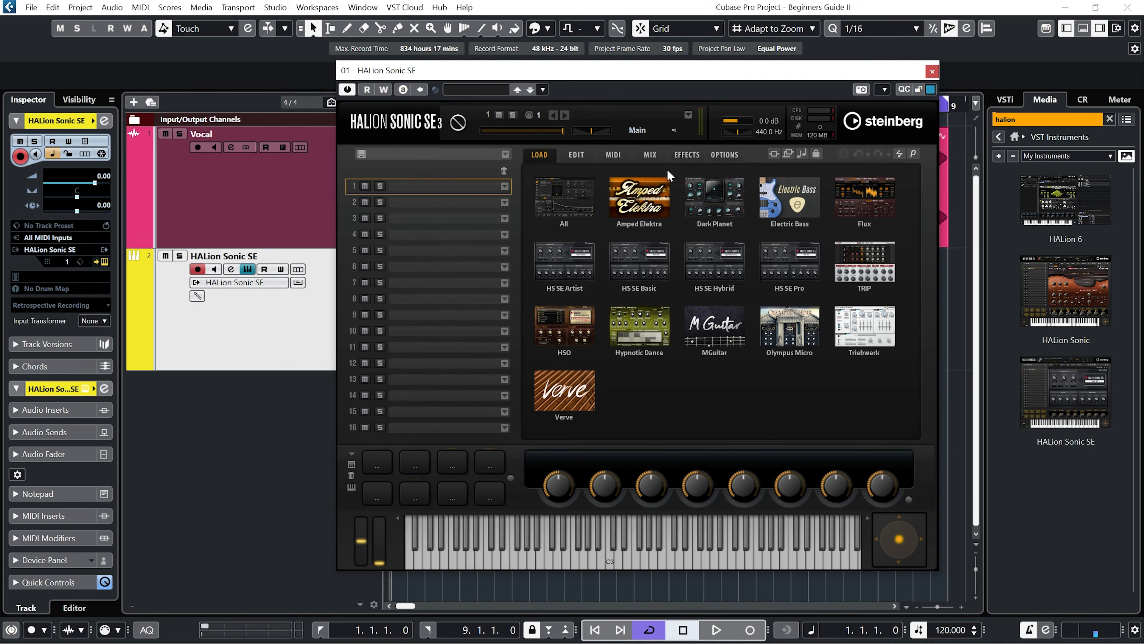
pyautogui.click(561, 217)
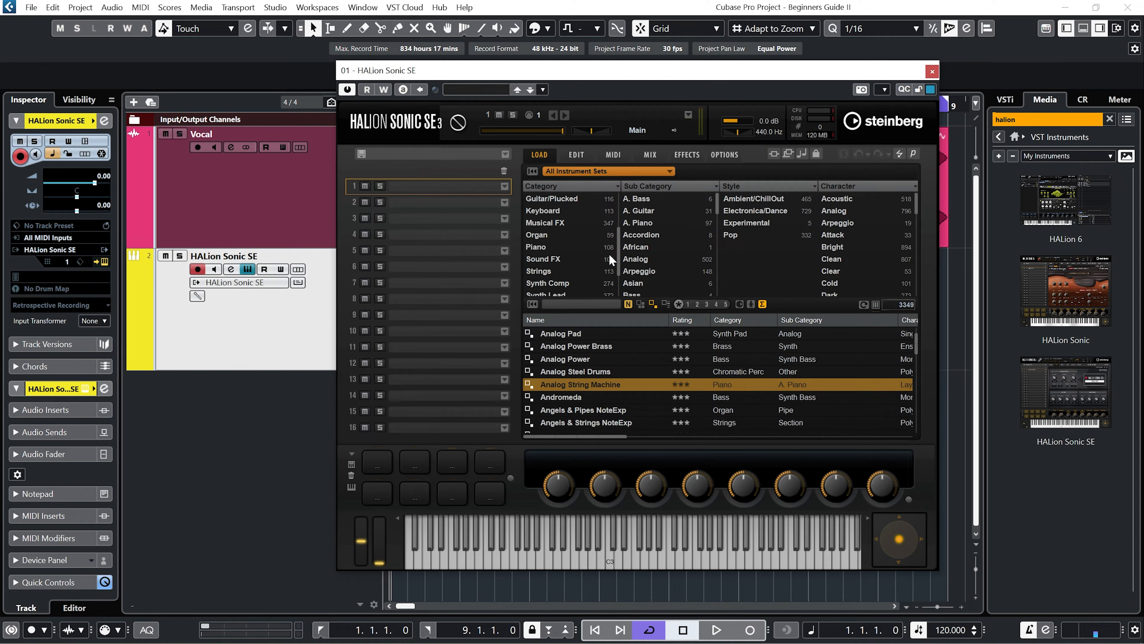
pyautogui.click(547, 248)
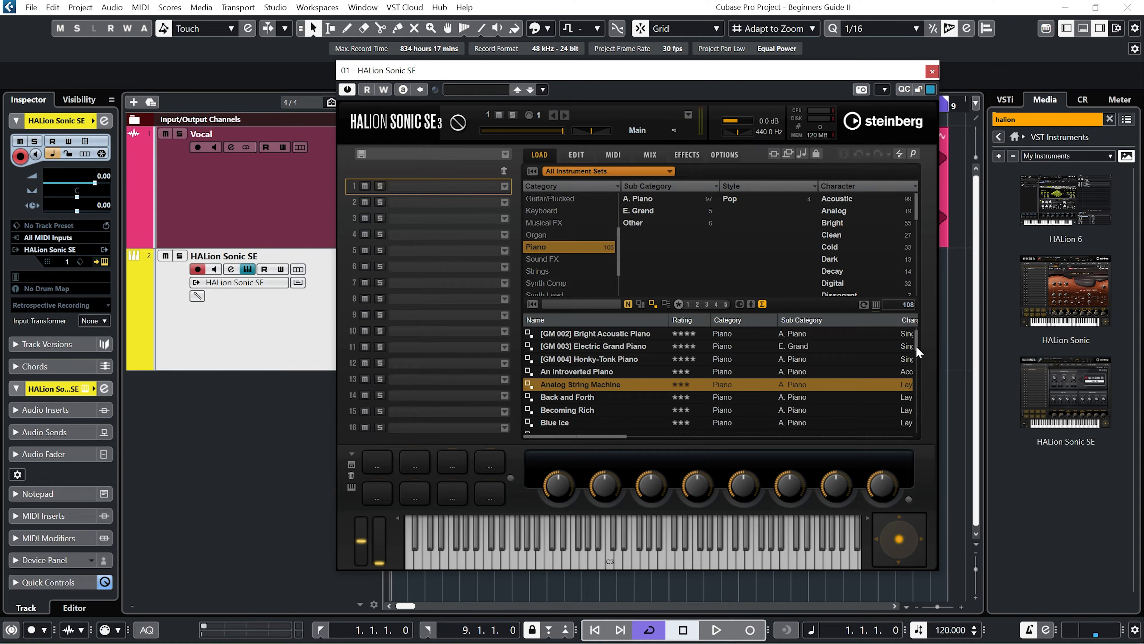
pyautogui.moveTo(914, 342)
pyautogui.mouseDown()
pyautogui.moveTo(913, 380)
pyautogui.moveTo(911, 337)
pyautogui.mouseUp()
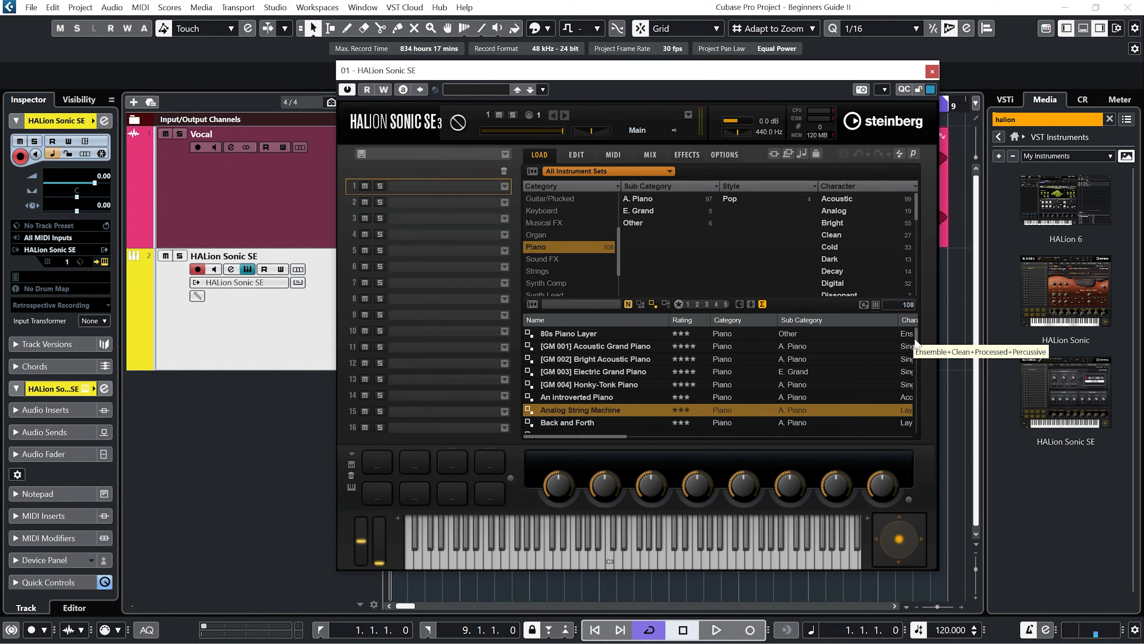
pyautogui.moveTo(915, 344)
pyautogui.mouseDown()
pyautogui.moveTo(909, 426)
pyautogui.moveTo(917, 333)
pyautogui.mouseUp()
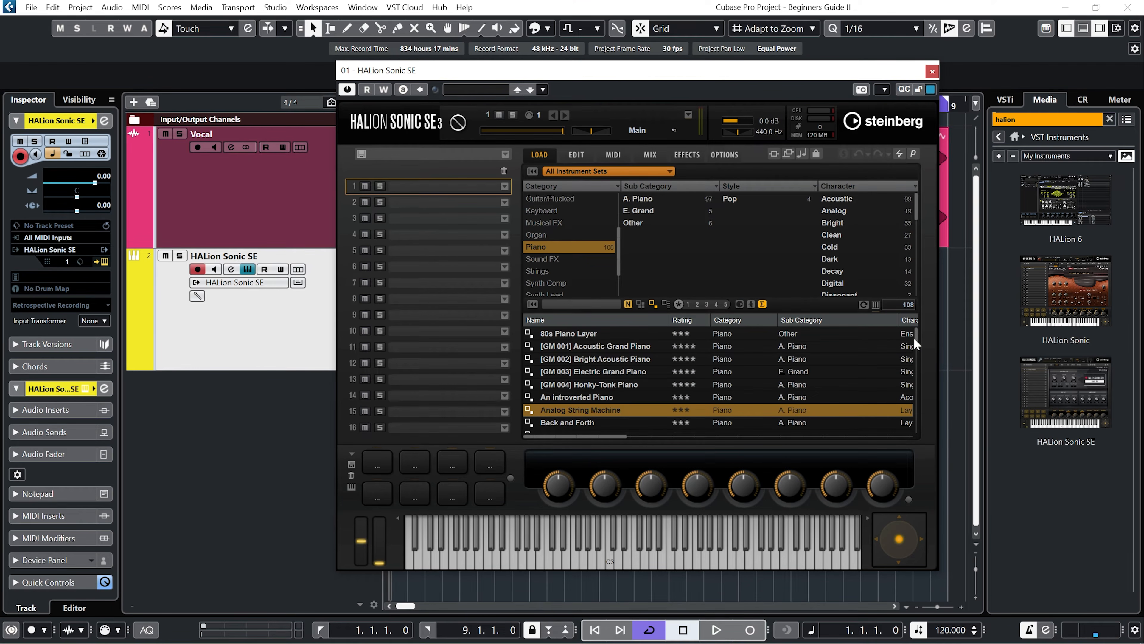
pyautogui.doubleClick(616, 348)
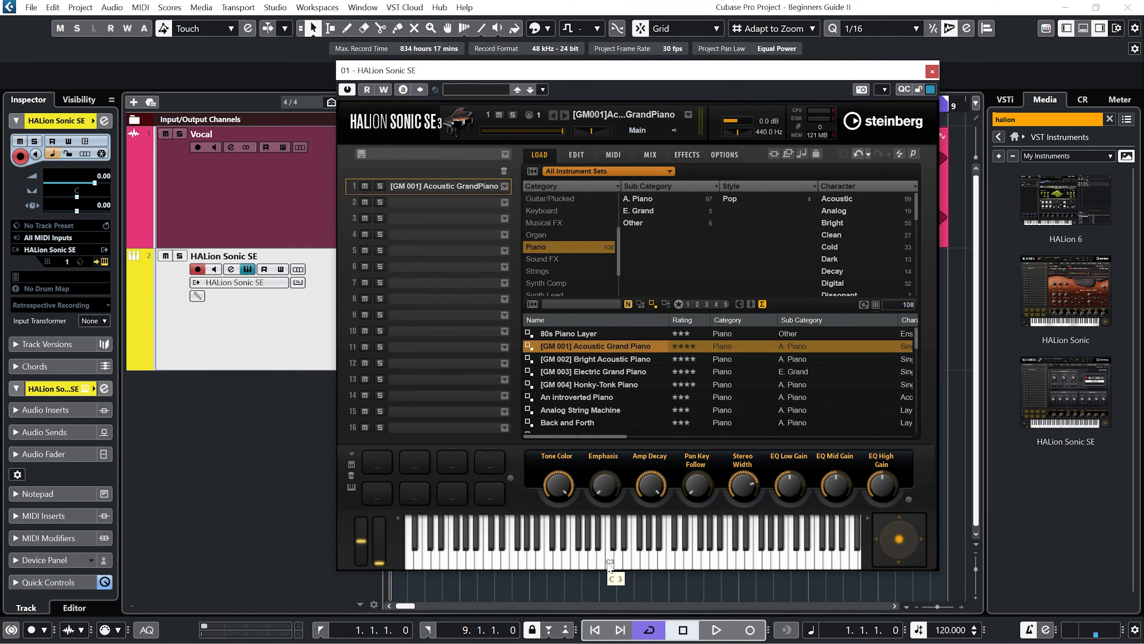
# - Audition the piano's C3 note, close the instrument window, and reopen it from the HALion Sonic SE track
pyautogui.click(609, 565)
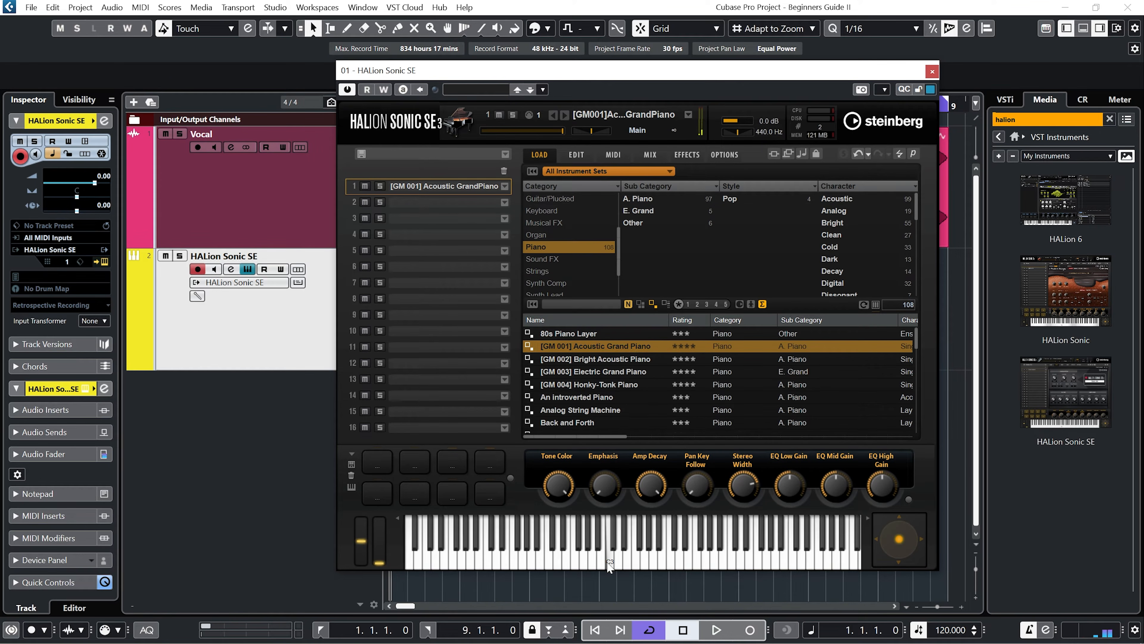
pyautogui.click(932, 72)
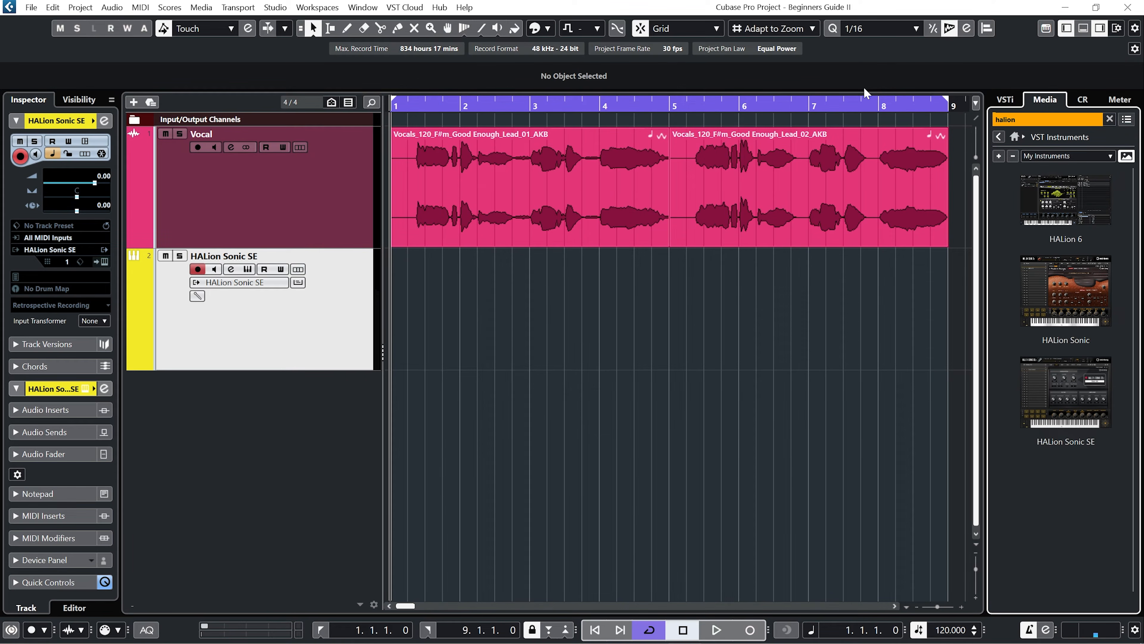
pyautogui.click(247, 270)
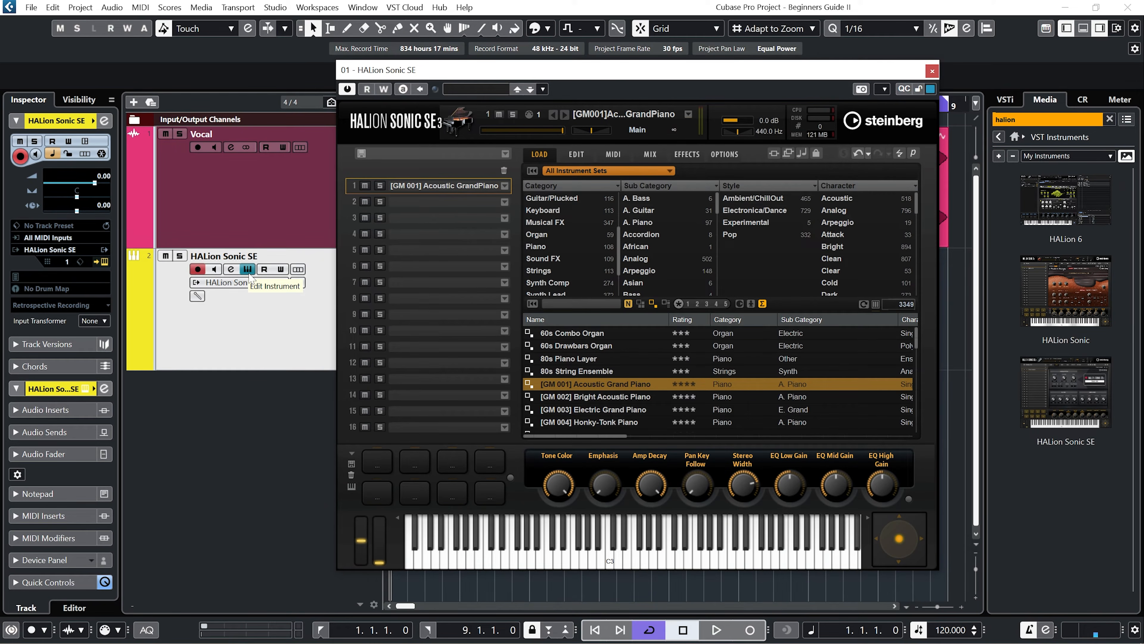
# - Close the HALion Sonic SE instrument window, reopen it from the track's Inspector, and close it again
pyautogui.click(248, 270)
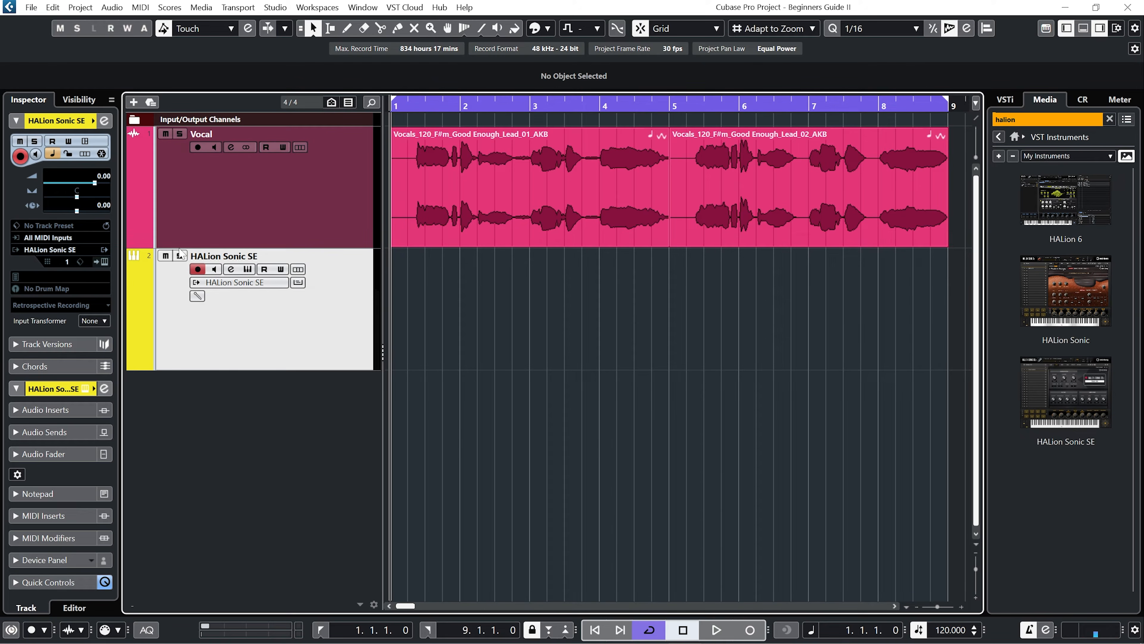
pyautogui.click(105, 262)
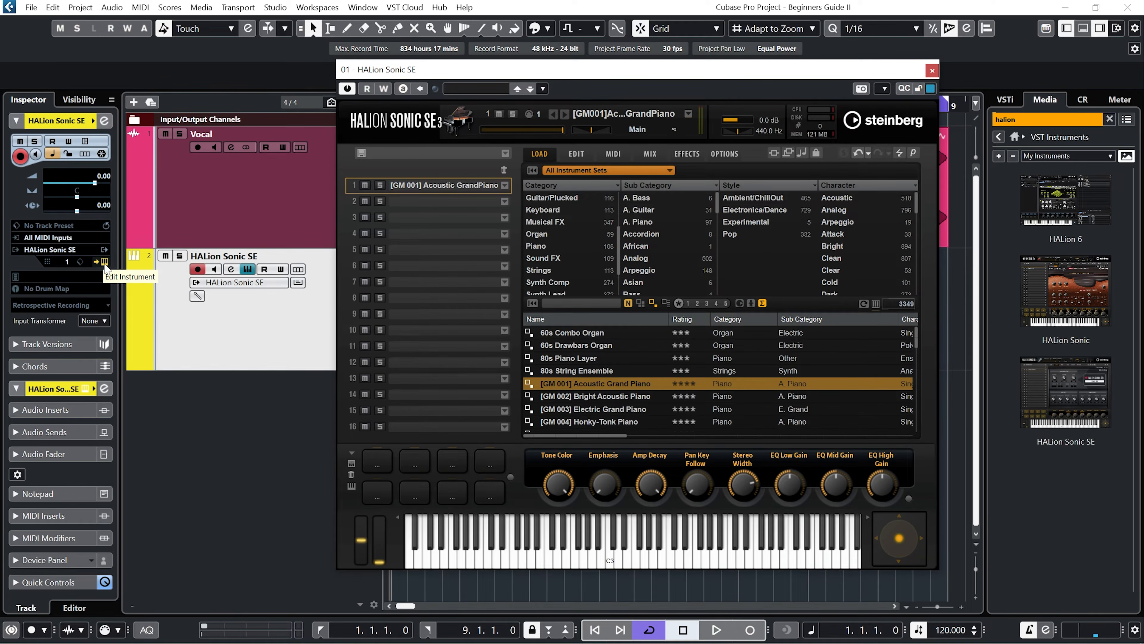
pyautogui.click(104, 262)
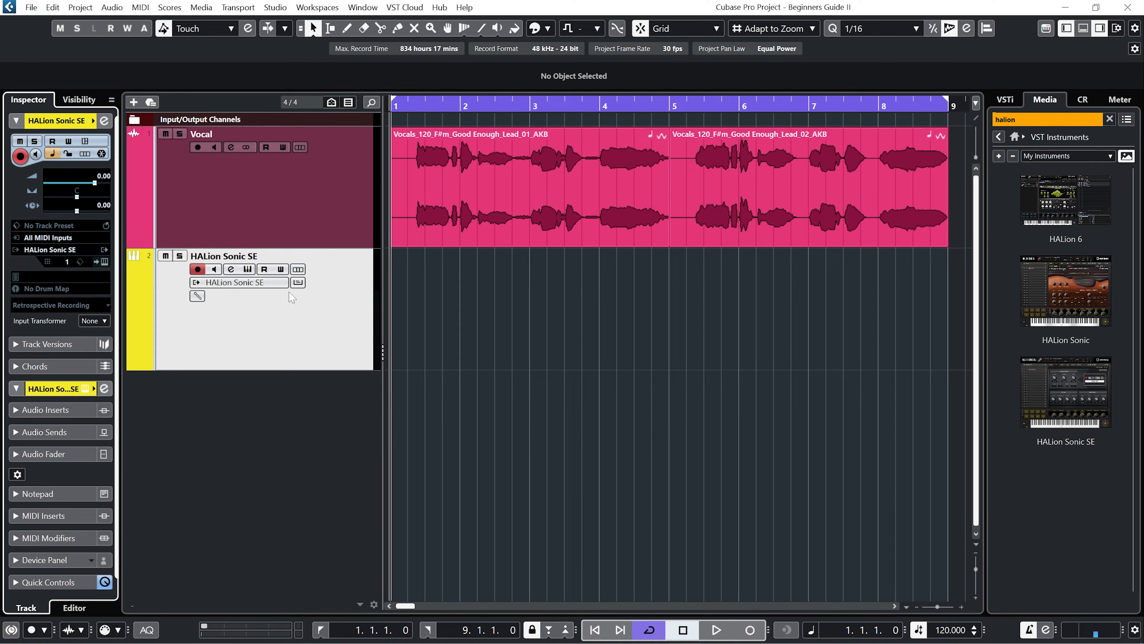
# - Toggle the HALion Sonic SE track's record enable off and back on, and mute the Vocal track
pyautogui.click(199, 271)
pyautogui.click(199, 272)
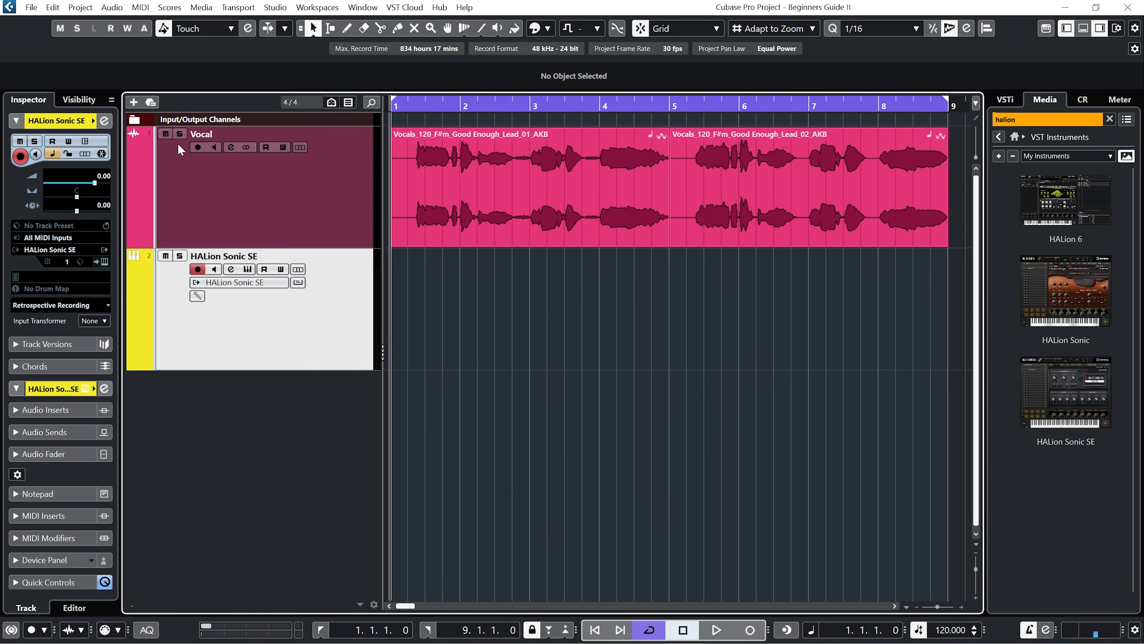
pyautogui.click(165, 134)
pyautogui.click(183, 136)
pyautogui.click(167, 134)
pyautogui.click(166, 135)
pyautogui.click(167, 135)
# - Draw an empty eight-bar MIDI part on the HALion Sonic SE track from bar 1 to bar 9, and return to Object Selection
pyautogui.rightClick(509, 286)
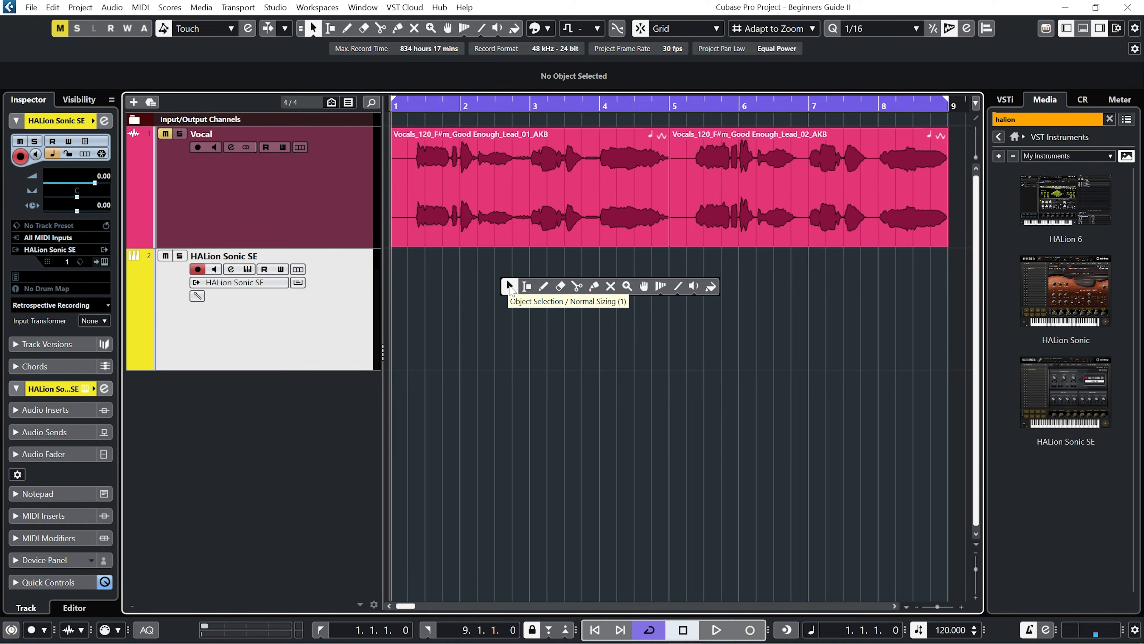
pyautogui.click(542, 287)
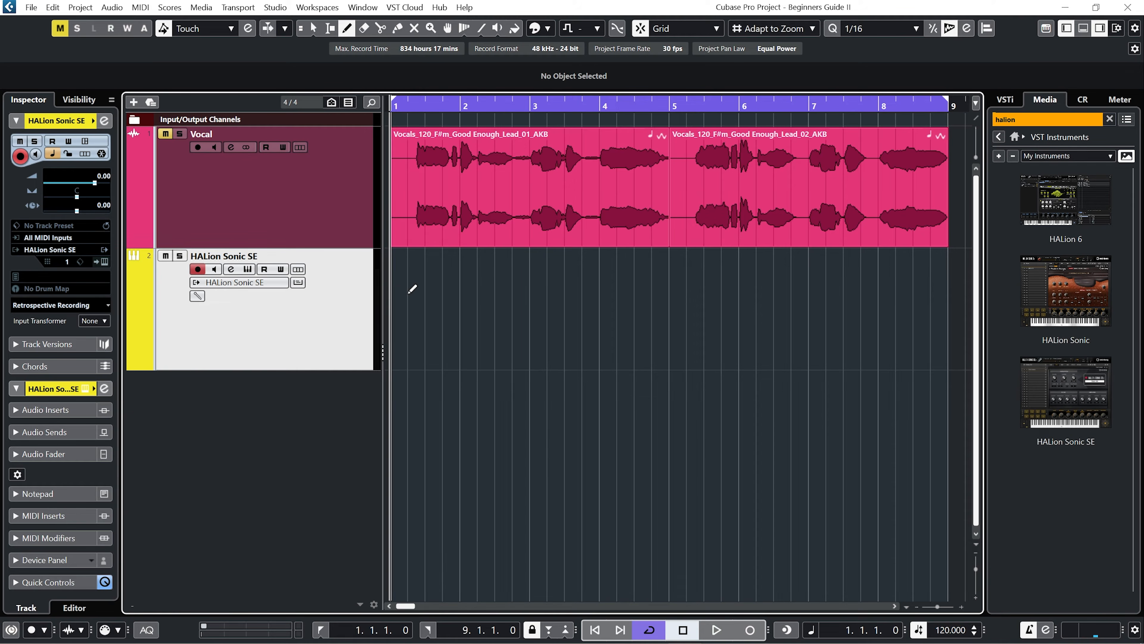
pyautogui.moveTo(395, 291)
pyautogui.mouseDown()
pyautogui.moveTo(842, 342)
pyautogui.moveTo(955, 334)
pyautogui.mouseUp()
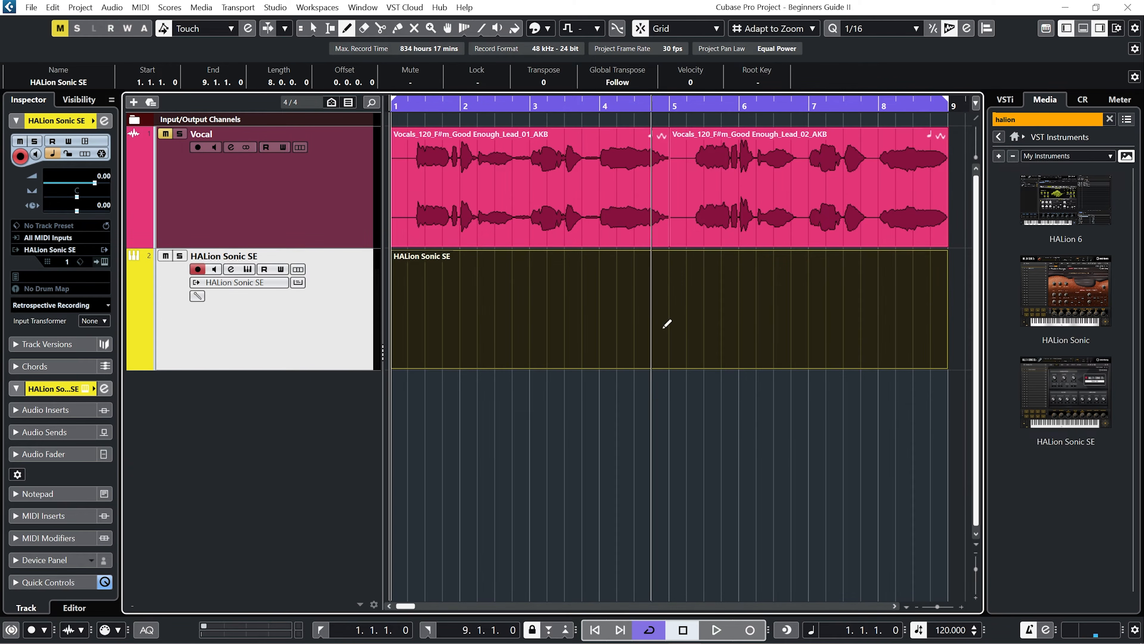
pyautogui.rightClick(613, 324)
pyautogui.click(610, 325)
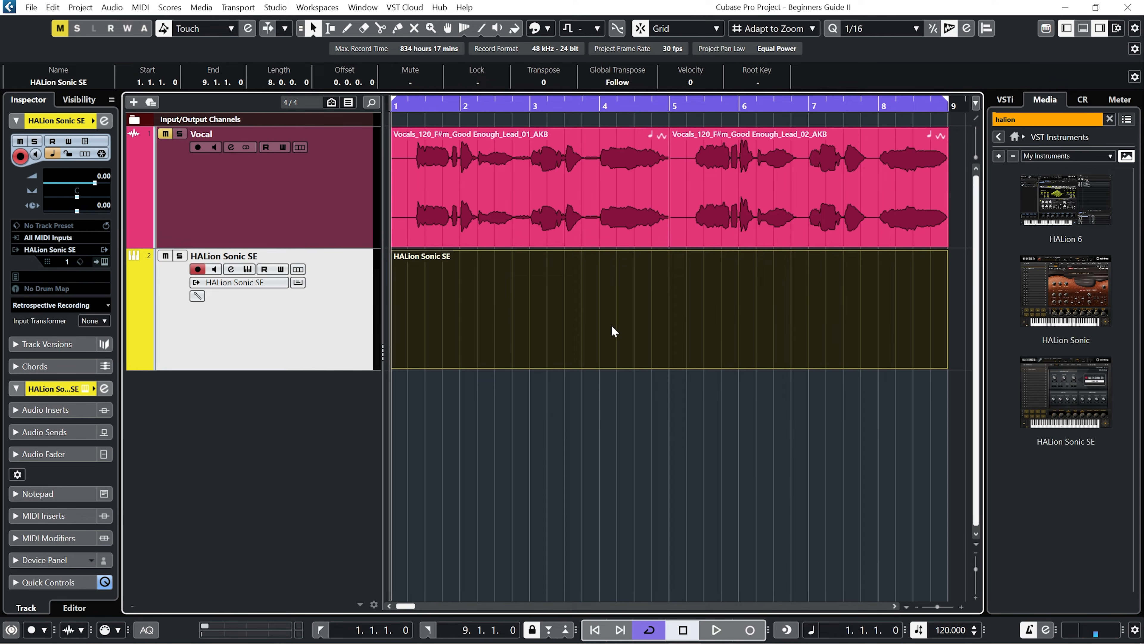
# - Open the HALion Sonic SE part in the Key Editor and draw a D3 note at bar 1 and an F3 note from 1.4.1 to 2.3.3
pyautogui.doubleClick(611, 326)
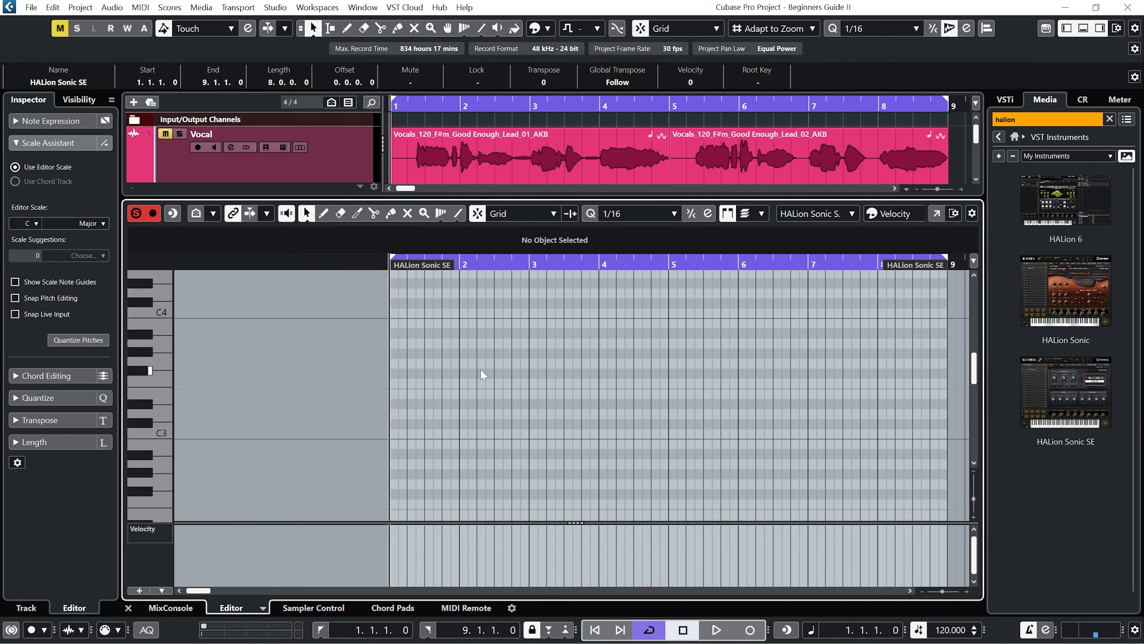
pyautogui.moveTo(504, 264)
pyautogui.mouseDown()
pyautogui.moveTo(502, 302)
pyautogui.moveTo(503, 272)
pyautogui.mouseUp()
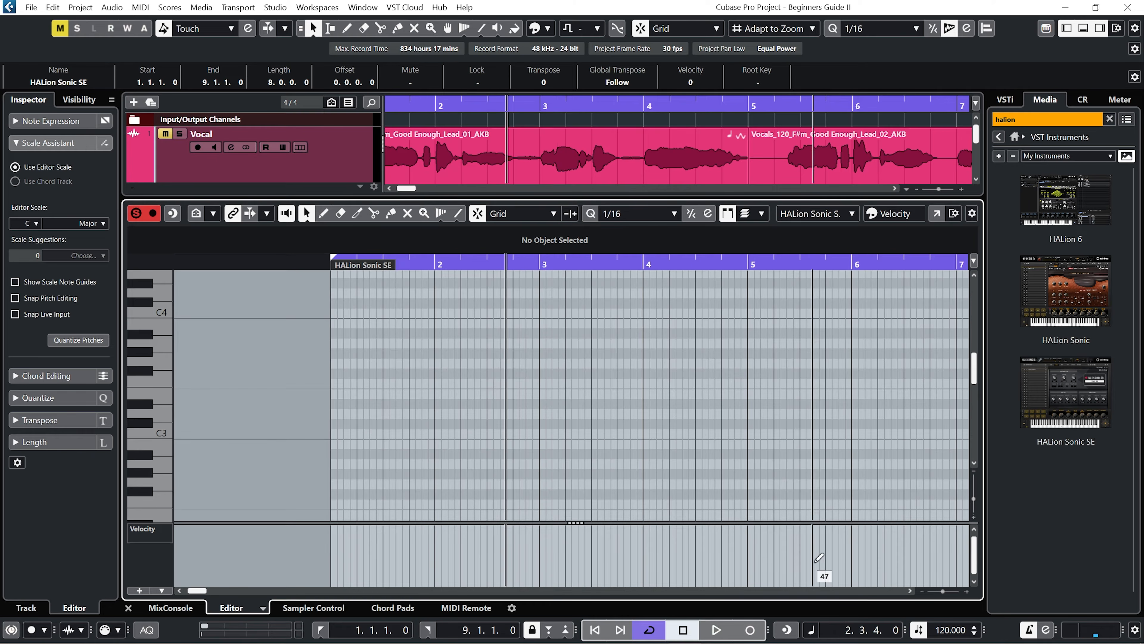
pyautogui.moveTo(980, 498)
pyautogui.mouseDown()
pyautogui.moveTo(974, 487)
pyautogui.moveTo(977, 507)
pyautogui.mouseUp()
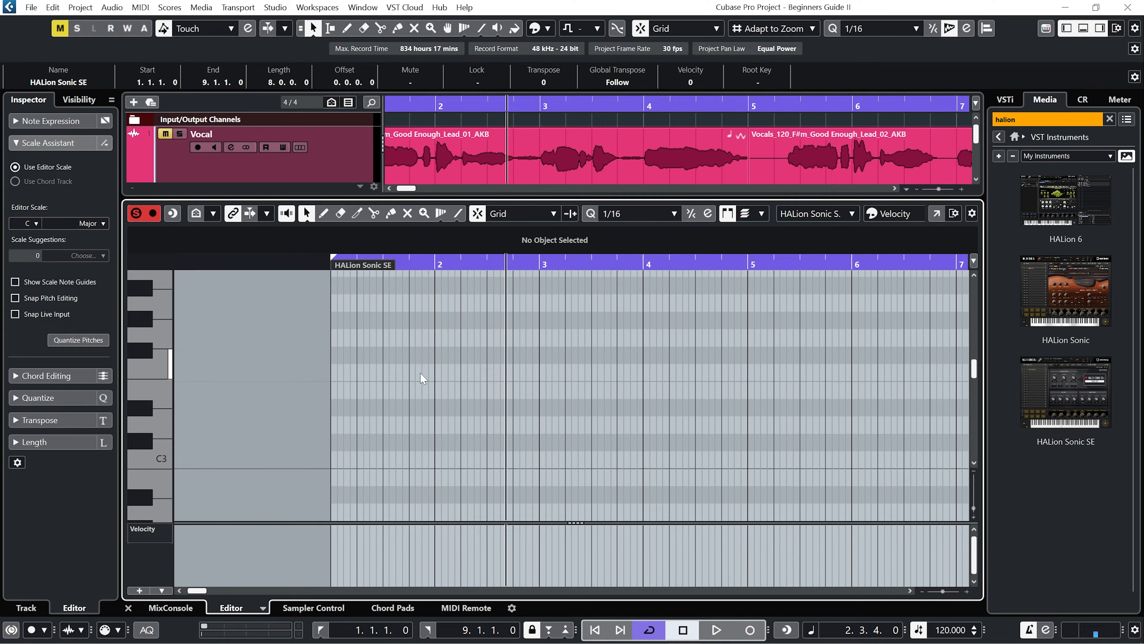
pyautogui.rightClick(393, 379)
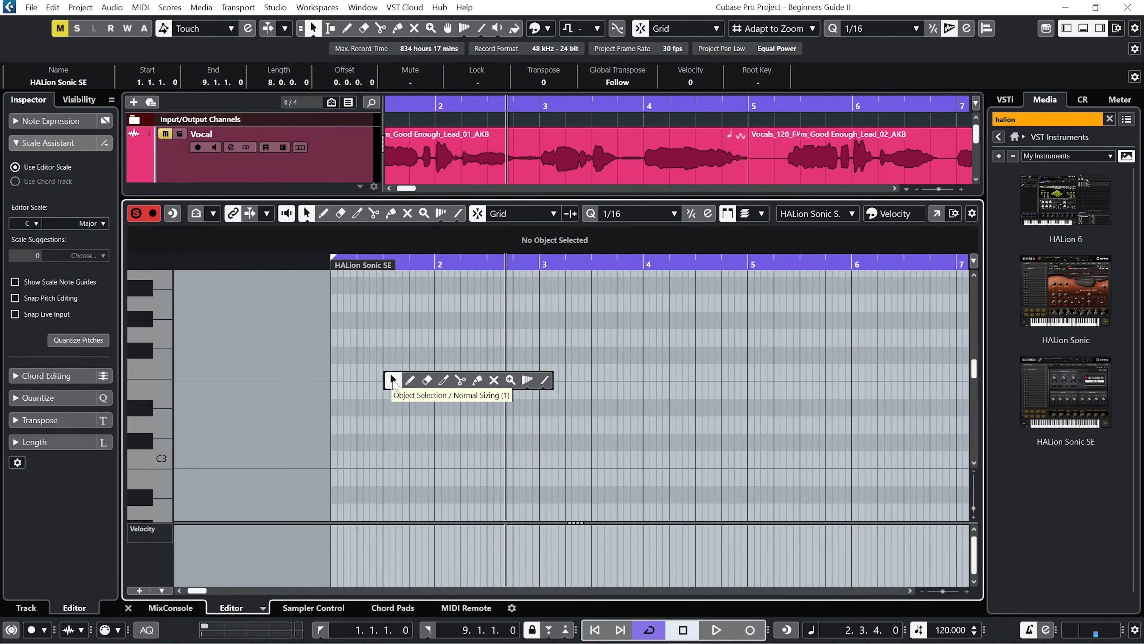
pyautogui.click(409, 380)
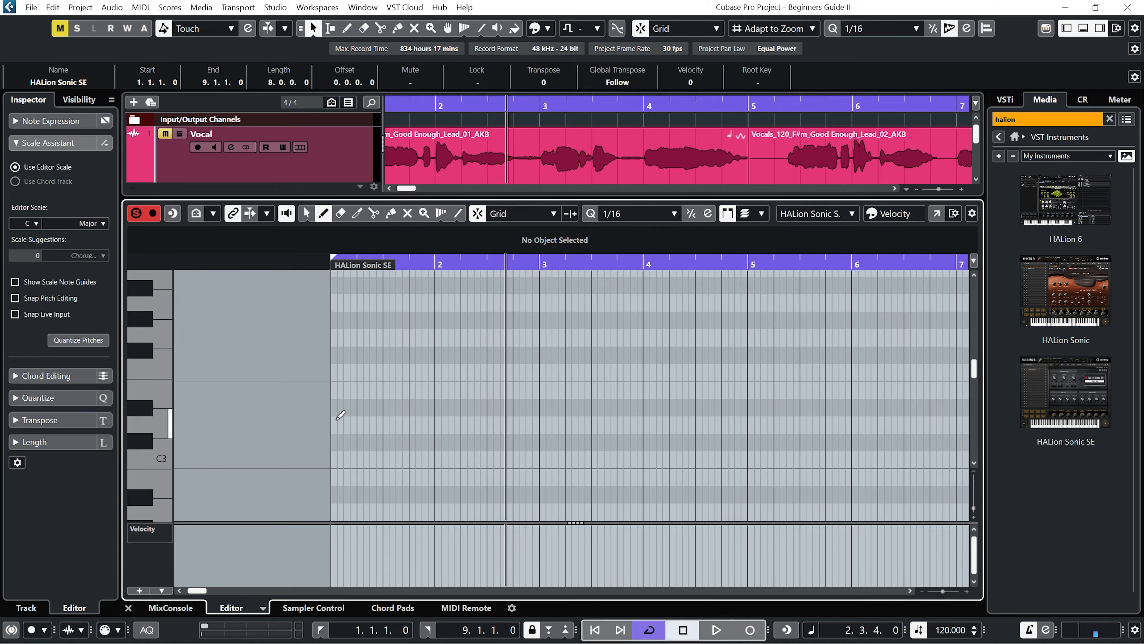
pyautogui.moveTo(332, 423); pyautogui.dragTo(401, 423)
pyautogui.moveTo(411, 373); pyautogui.dragTo(503, 374)
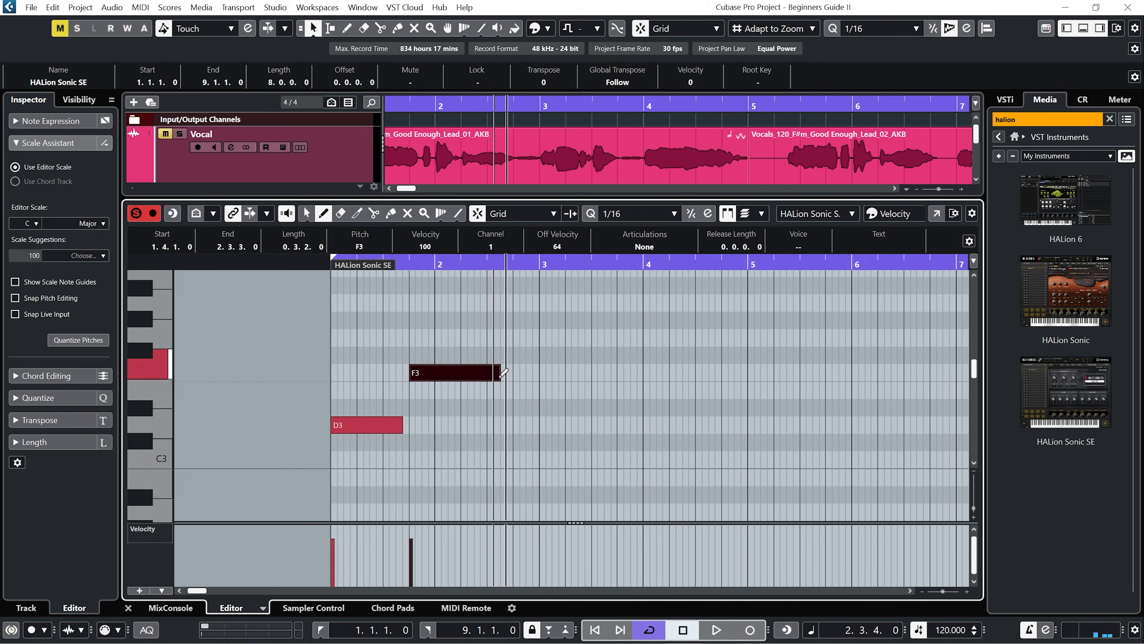
# - Play the two drawn notes from the project start and stop playback
pyautogui.press('.')
pyautogui.click(718, 633)
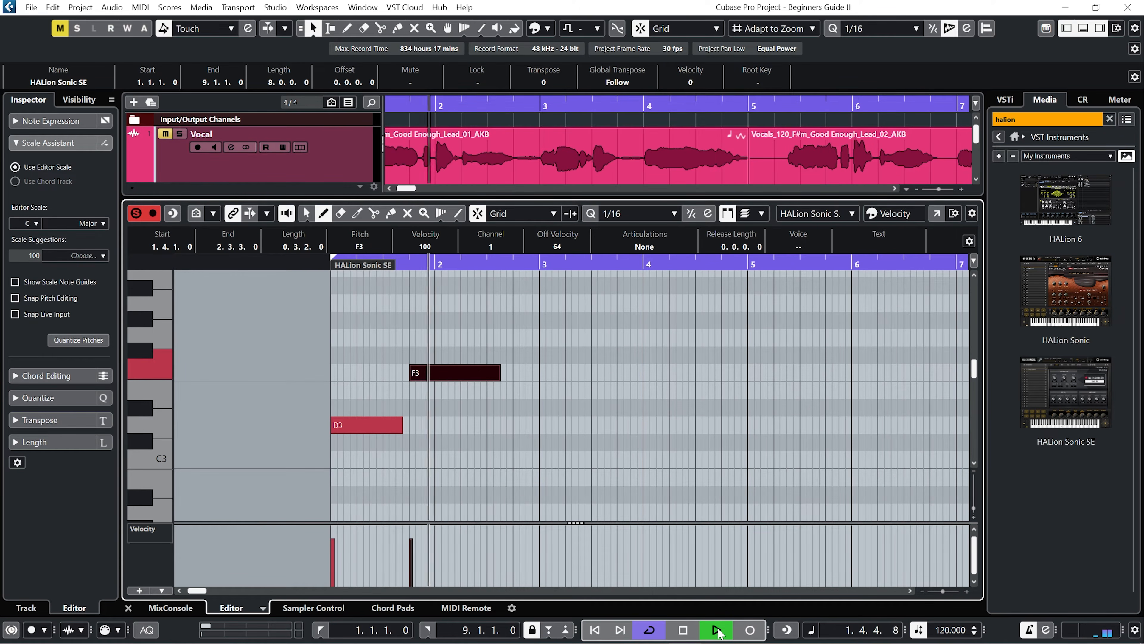
pyautogui.click(685, 630)
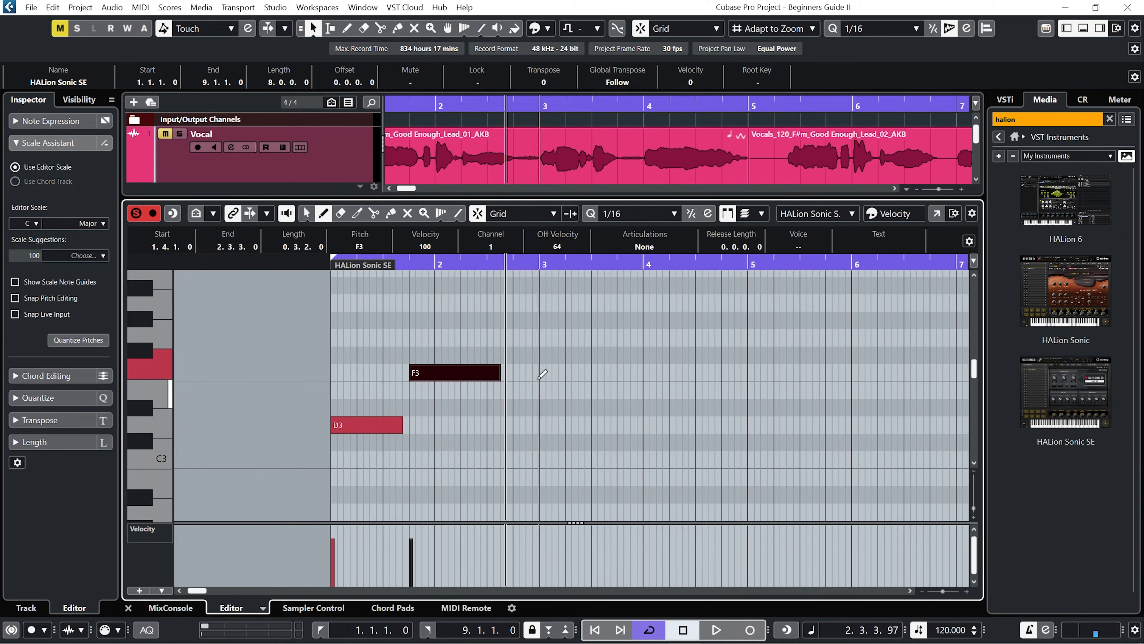
# - With Object Selection, move the F3 note to start at bar 2 and resize it to a length of 0.2.3.0
pyautogui.rightClick(457, 389)
pyautogui.click(457, 389)
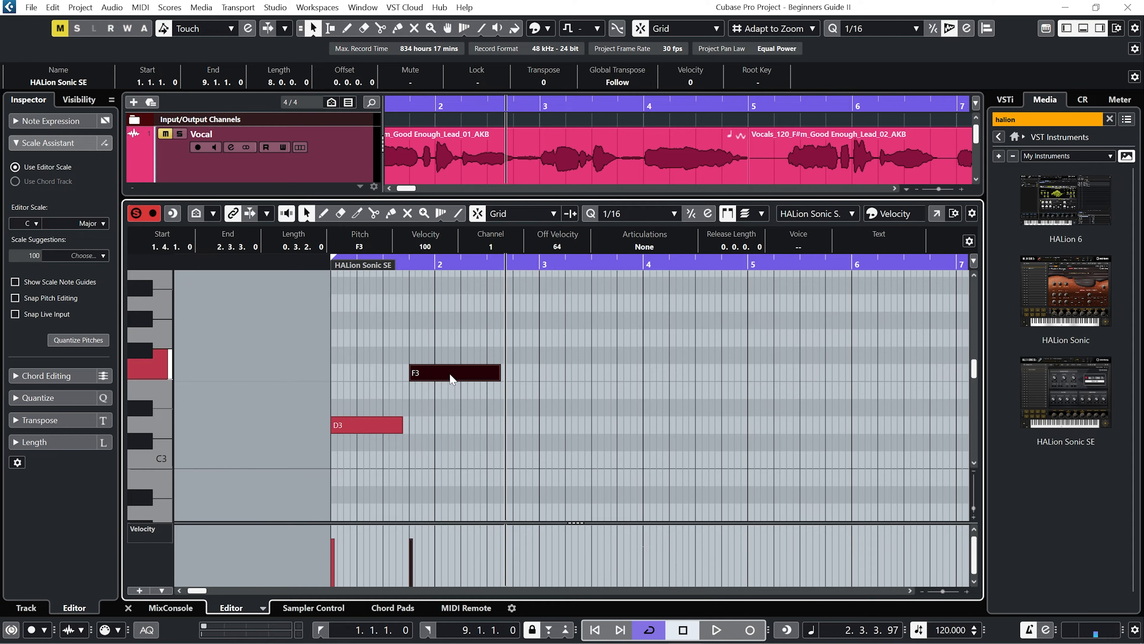
pyautogui.moveTo(452, 379)
pyautogui.mouseDown()
pyautogui.moveTo(472, 379)
pyautogui.moveTo(474, 332)
pyautogui.moveTo(471, 382)
pyautogui.moveTo(438, 381)
pyautogui.mouseUp()
pyautogui.moveTo(512, 381); pyautogui.dragTo(504, 381)
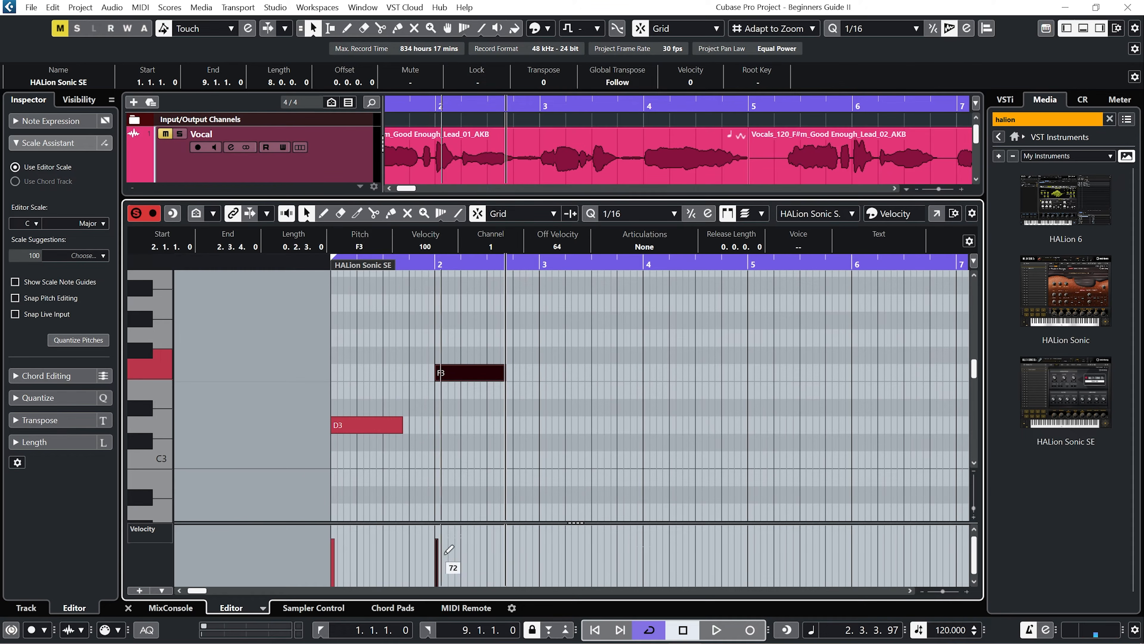
# - Lower the F3 note's velocity to 49 and raise the D3 note's velocity to the top of the velocity lane
pyautogui.click(436, 539)
pyautogui.moveTo(437, 540); pyautogui.dragTo(437, 562)
pyautogui.click(333, 527)
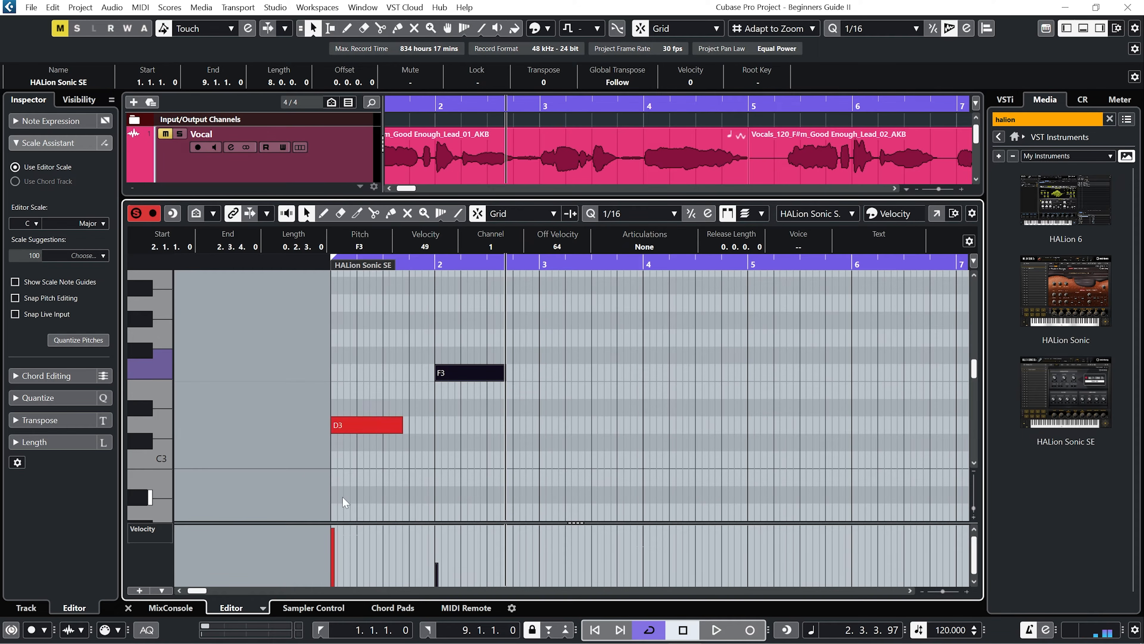
# - Erase both the D3 and F3 notes from the part with the Erase tool
pyautogui.rightClick(452, 410)
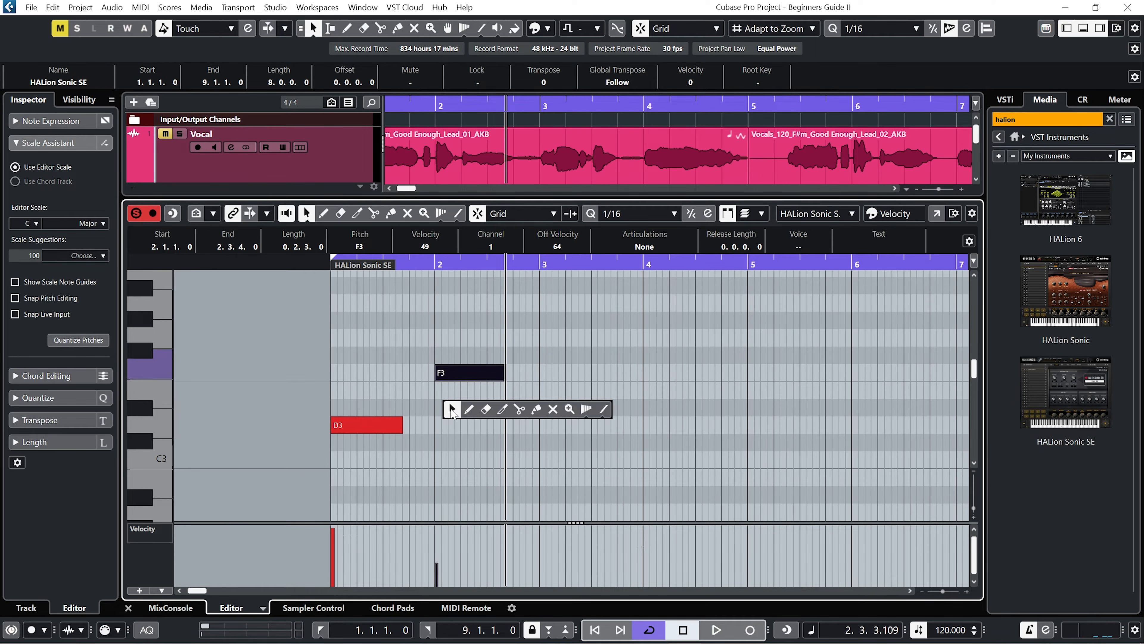
pyautogui.click(486, 409)
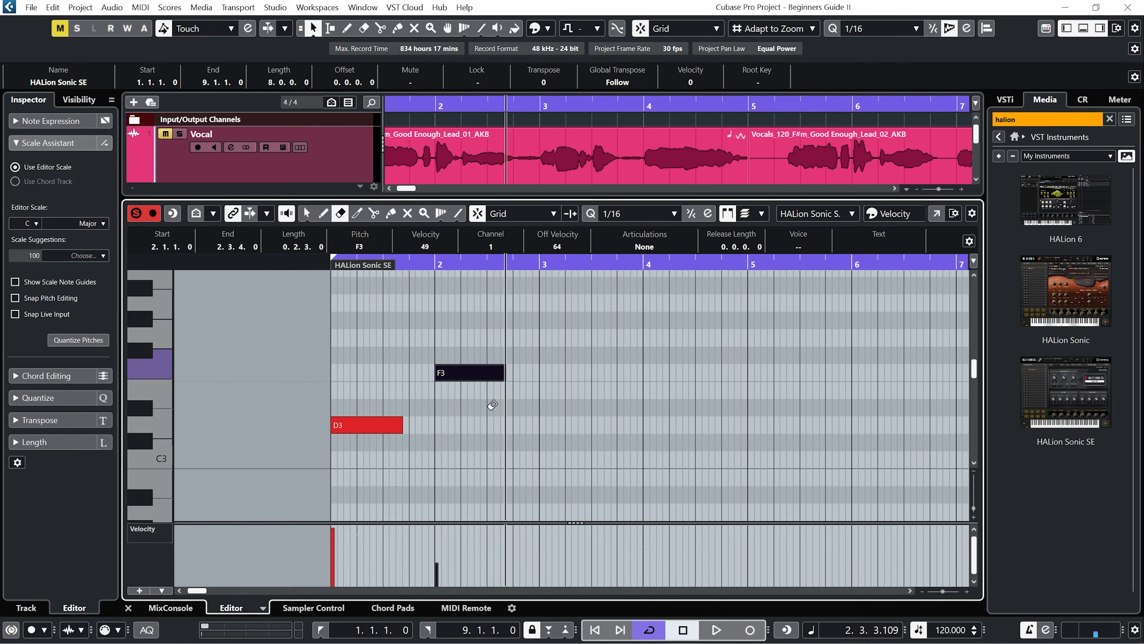
pyautogui.click(383, 425)
pyautogui.click(480, 372)
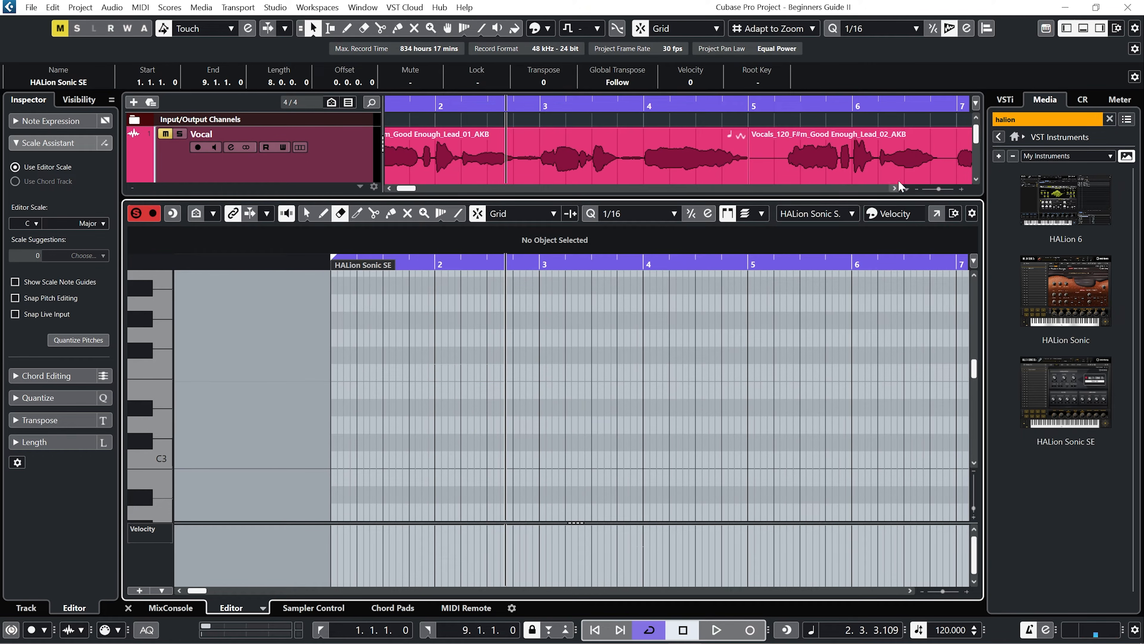
# - Close the Key Editor, erase the empty MIDI part from the HALion Sonic SE track, and return to Object Selection
pyautogui.click(1083, 30)
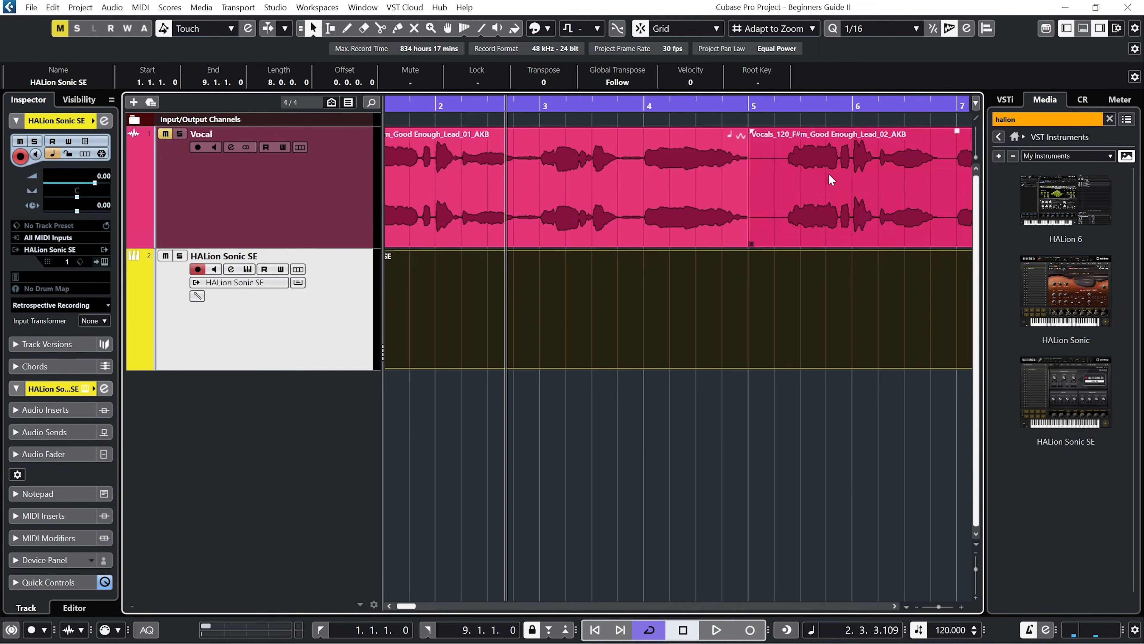
pyautogui.hotkey('shift', 'f')
pyautogui.rightClick(586, 394)
pyautogui.click(636, 395)
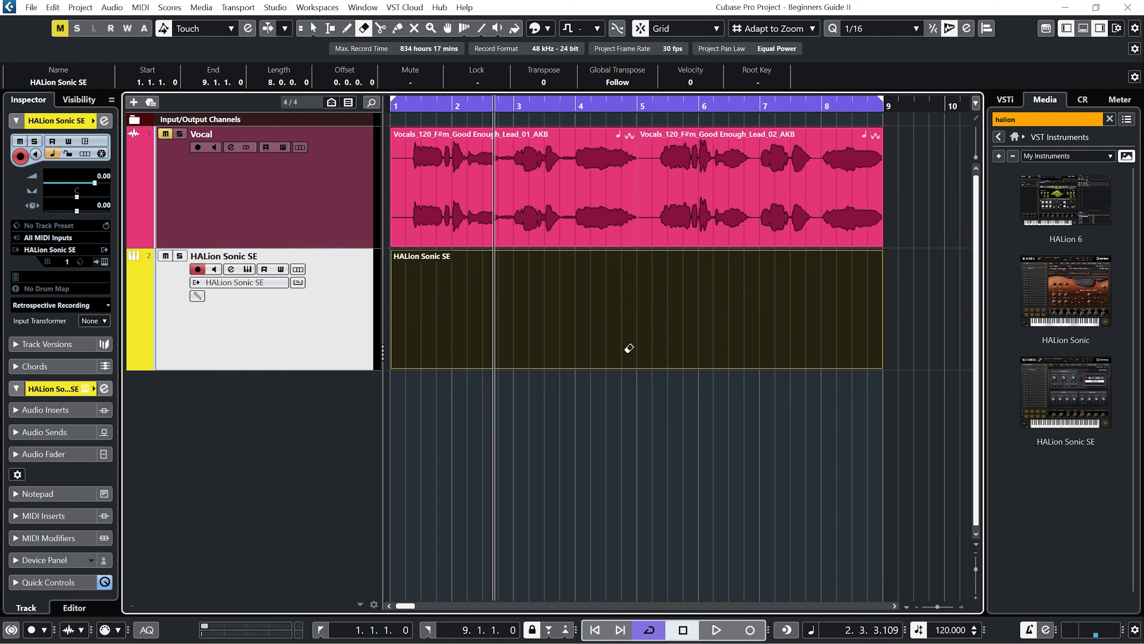
pyautogui.click(606, 317)
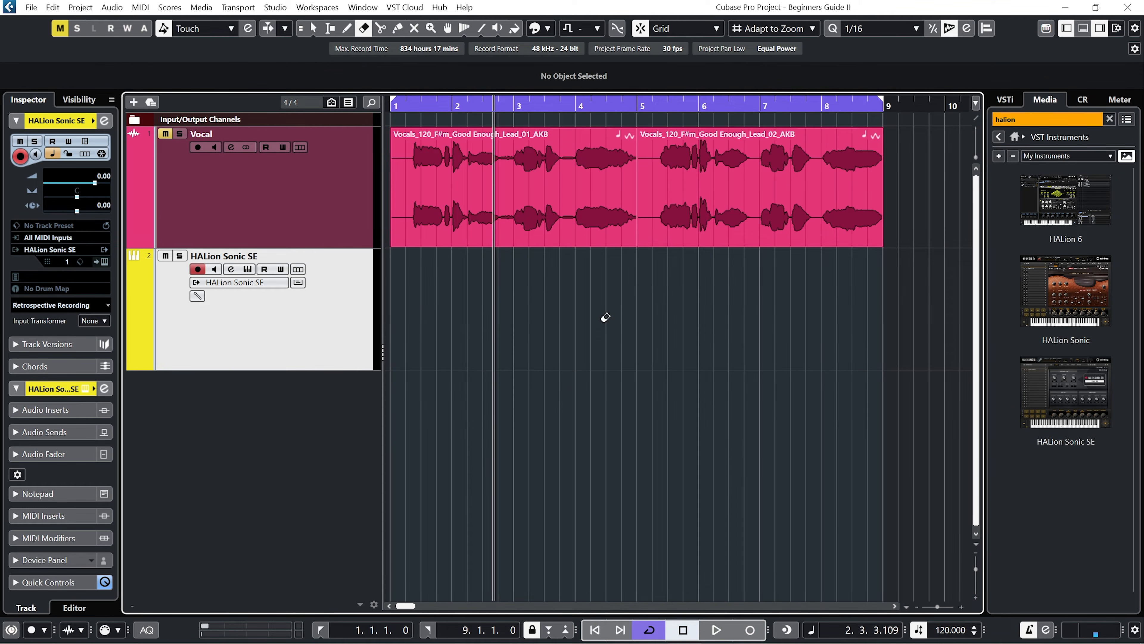
pyautogui.rightClick(604, 319)
pyautogui.click(605, 325)
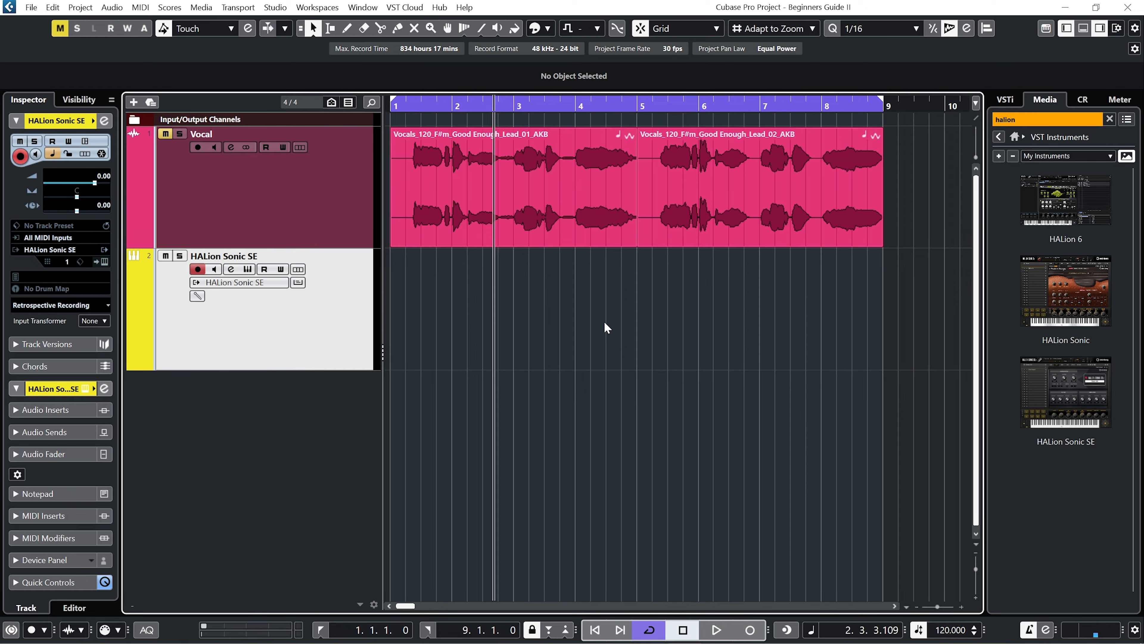
# - Unmute the Vocal track and return the project cursor to the start of bar 1
pyautogui.click(165, 135)
pyautogui.click(391, 106)
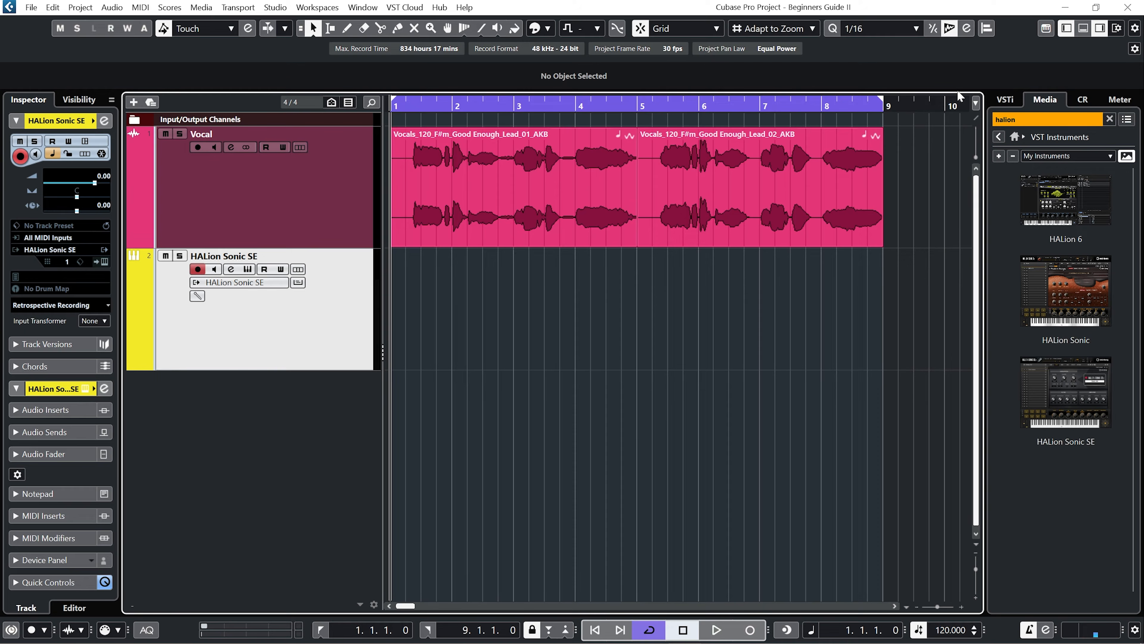
# - Open the Chord Pads and, in their setup, try the Grid pad layout before returning it to Keyboard
pyautogui.click(1083, 29)
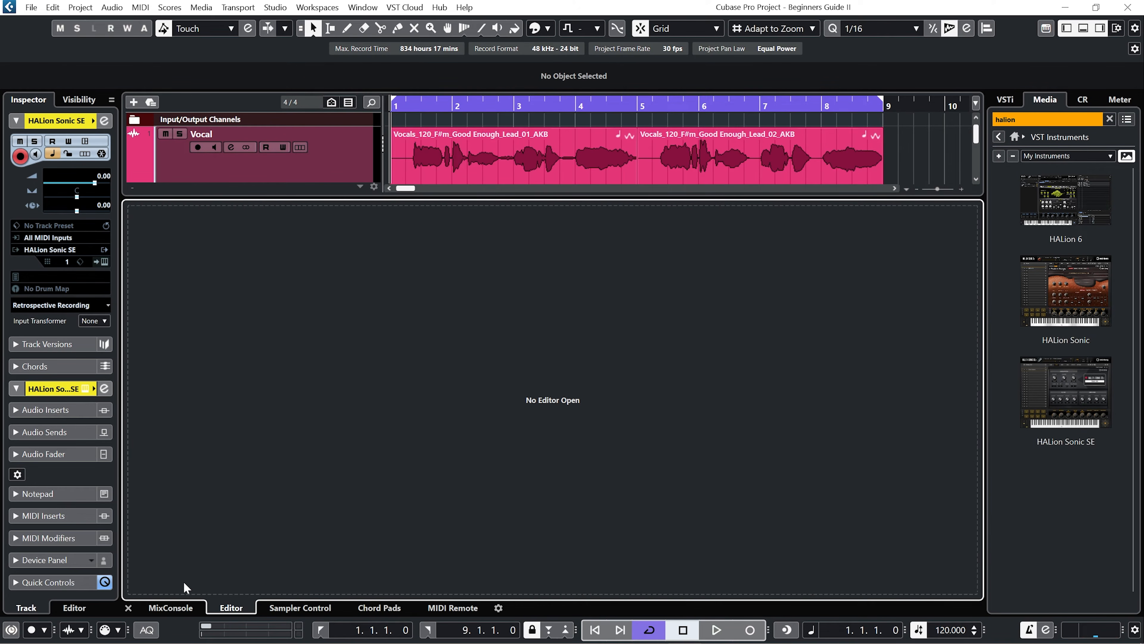
pyautogui.click(377, 608)
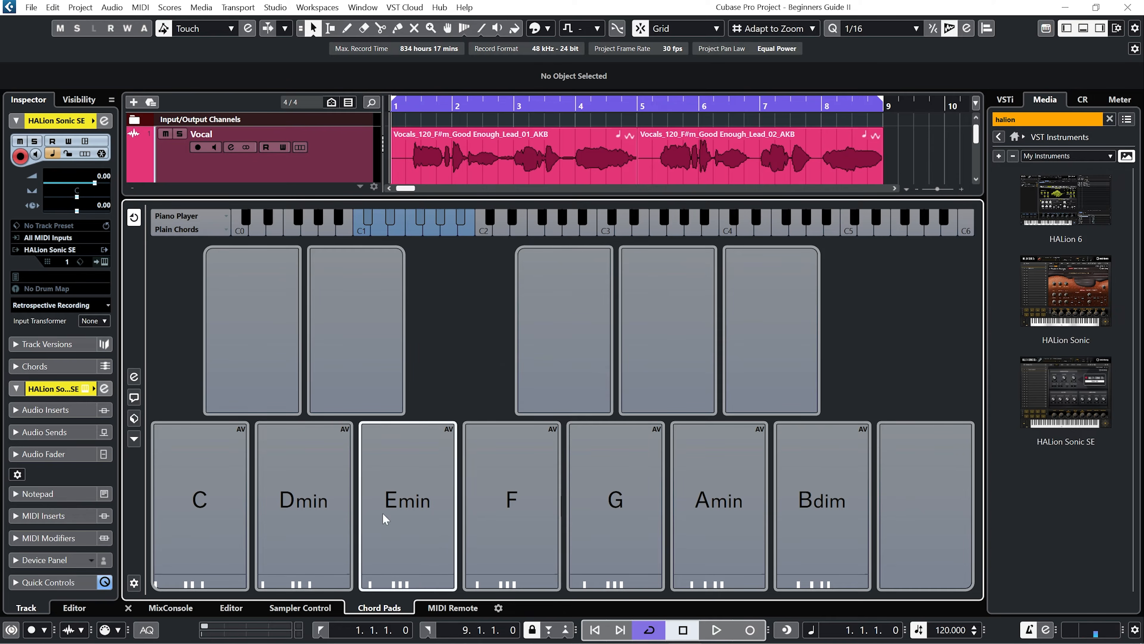
pyautogui.click(133, 583)
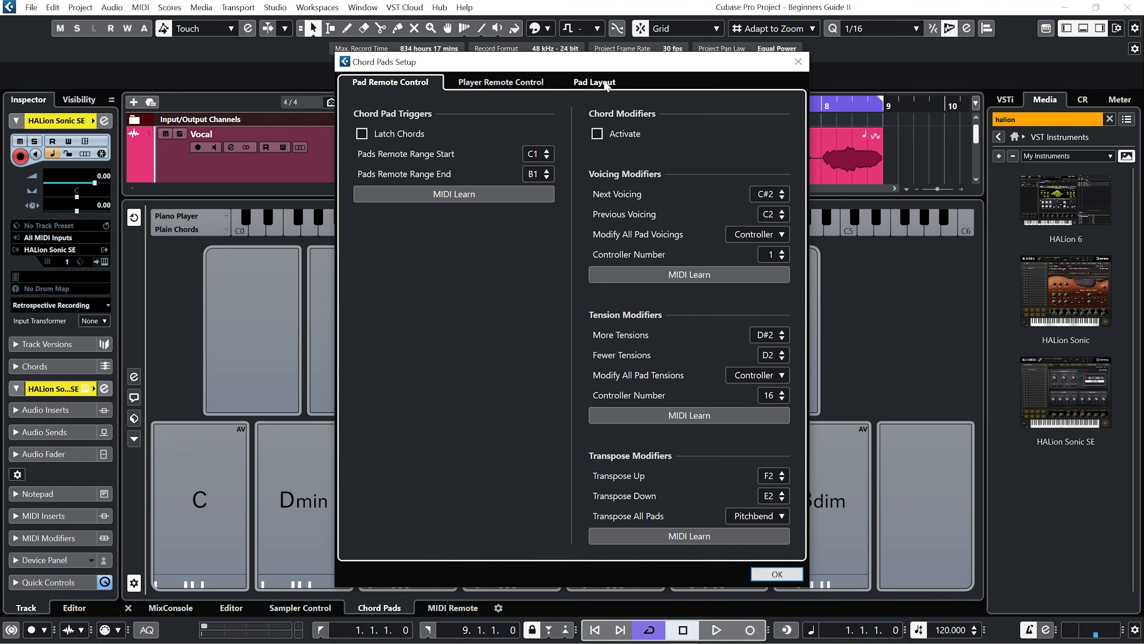
pyautogui.click(596, 81)
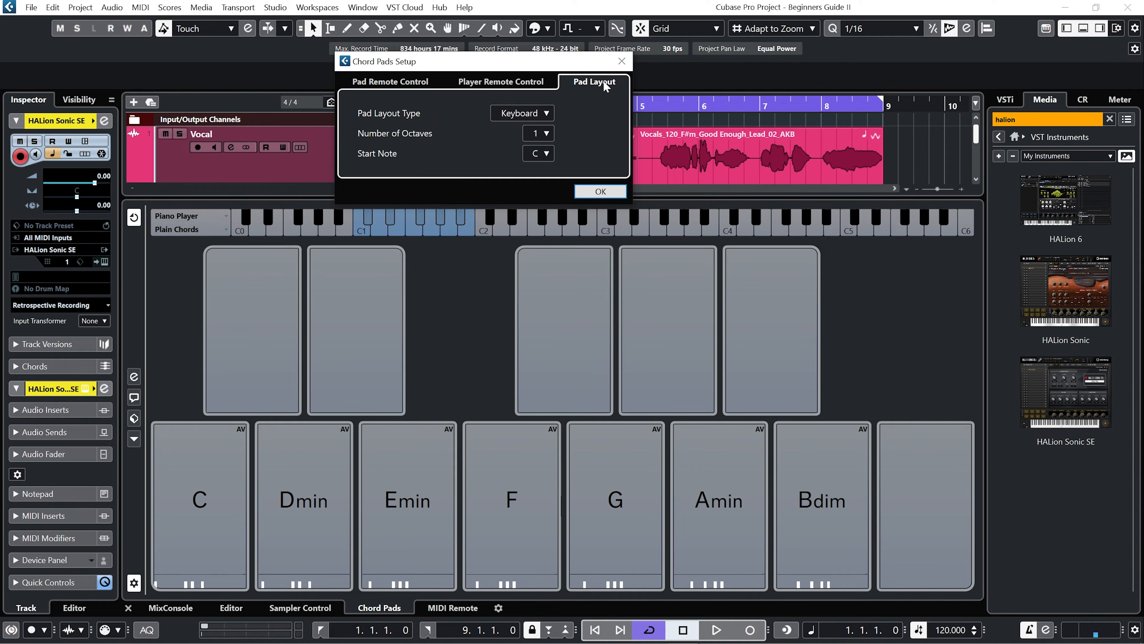
pyautogui.click(522, 112)
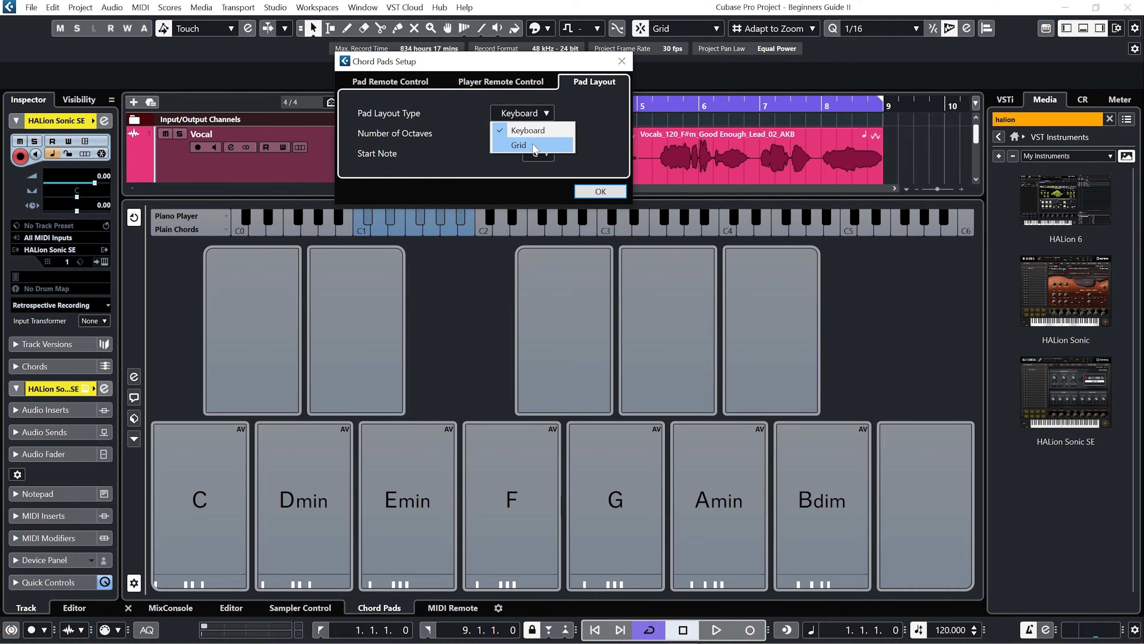
pyautogui.click(532, 144)
pyautogui.click(545, 109)
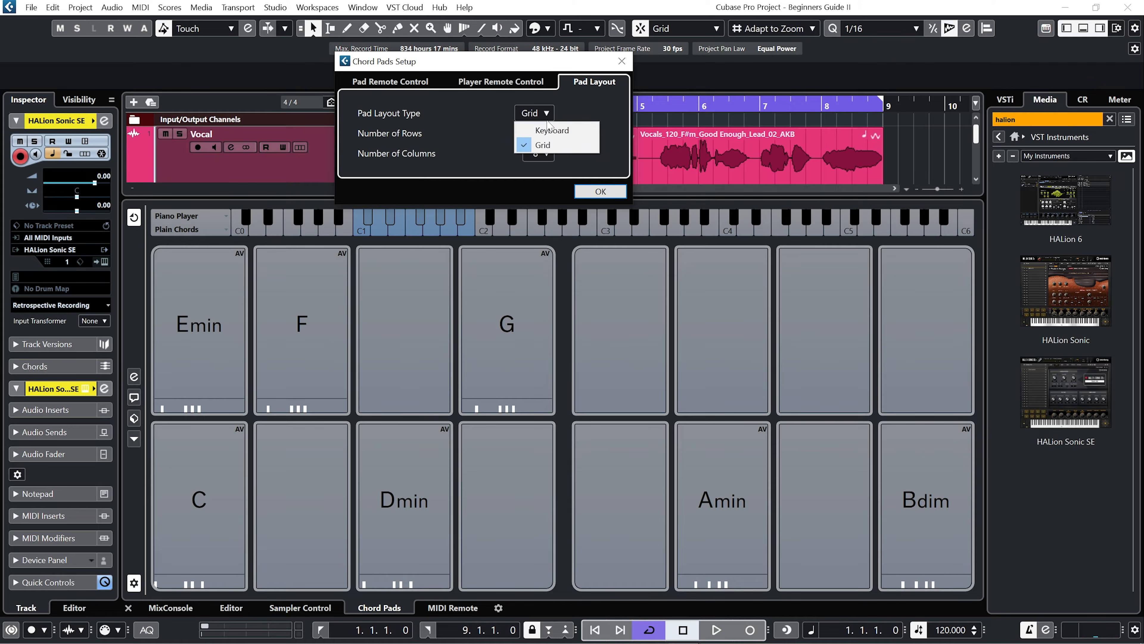
pyautogui.click(551, 131)
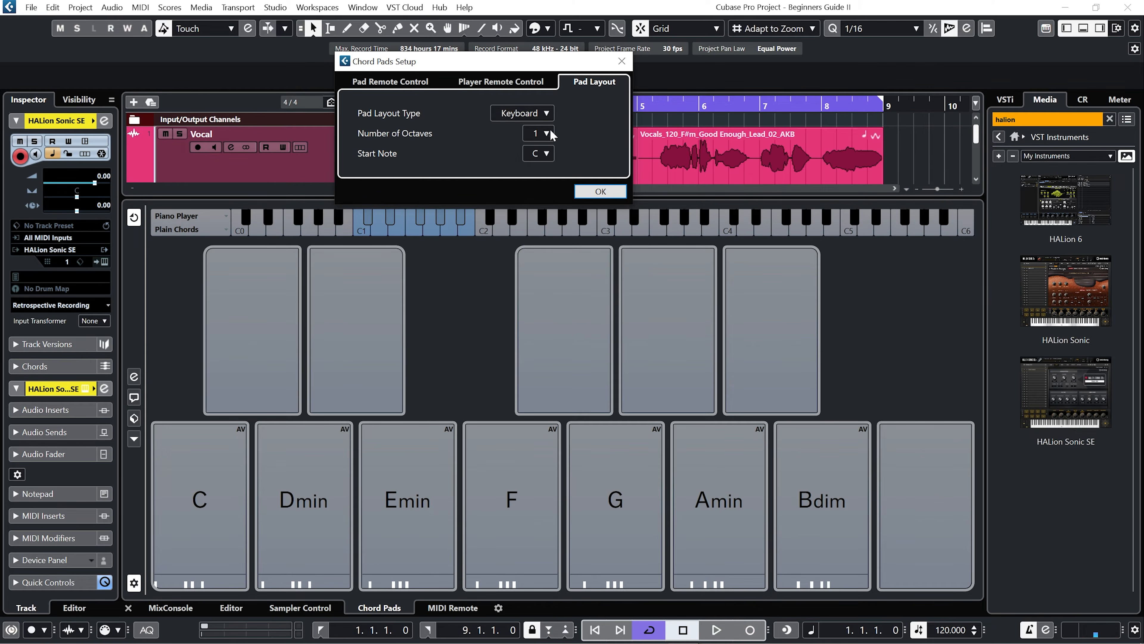
pyautogui.click(591, 193)
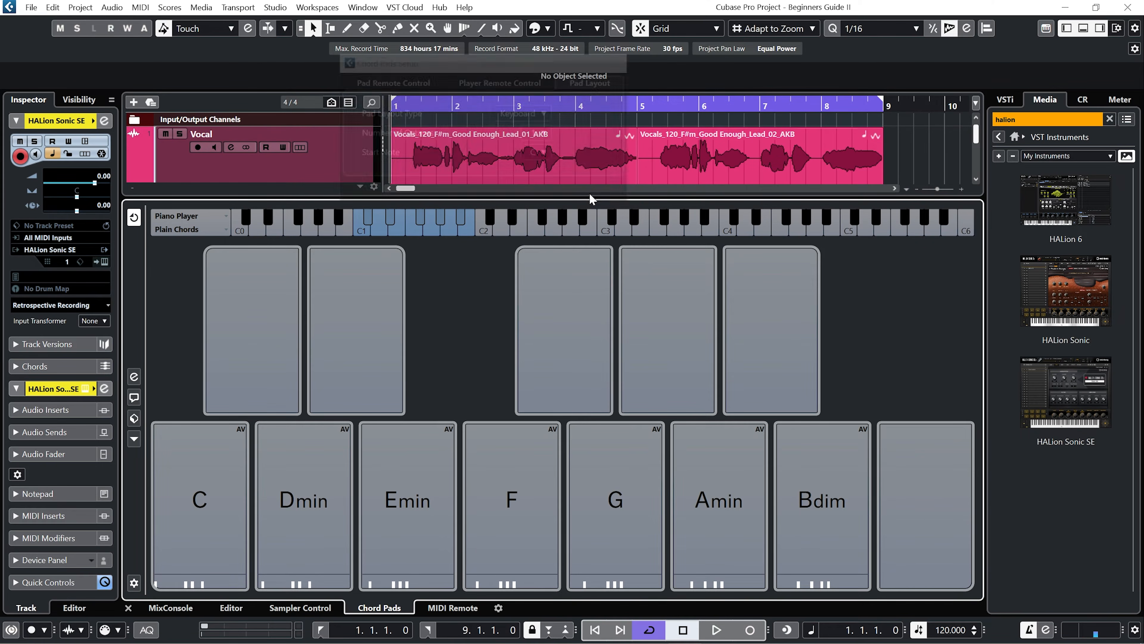
# - Audition the C major scale chord pads, playing C, Dmin, Emin, F, Amin and Bdim
pyautogui.click(212, 462)
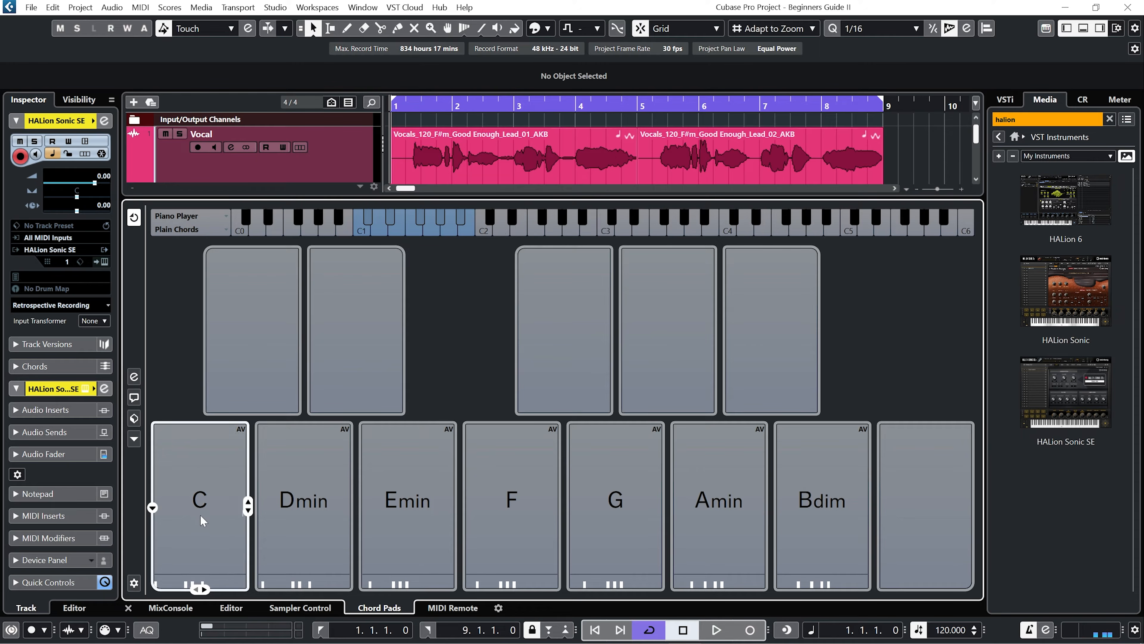
pyautogui.click(312, 466)
pyautogui.click(423, 475)
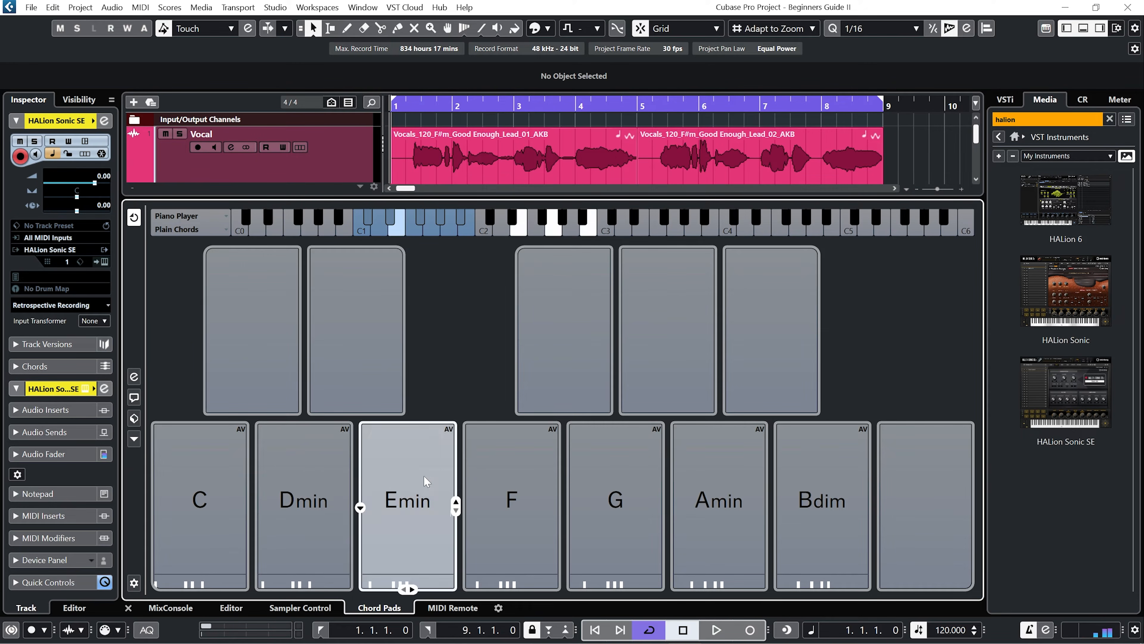
pyautogui.click(530, 482)
pyautogui.click(712, 477)
pyautogui.click(823, 490)
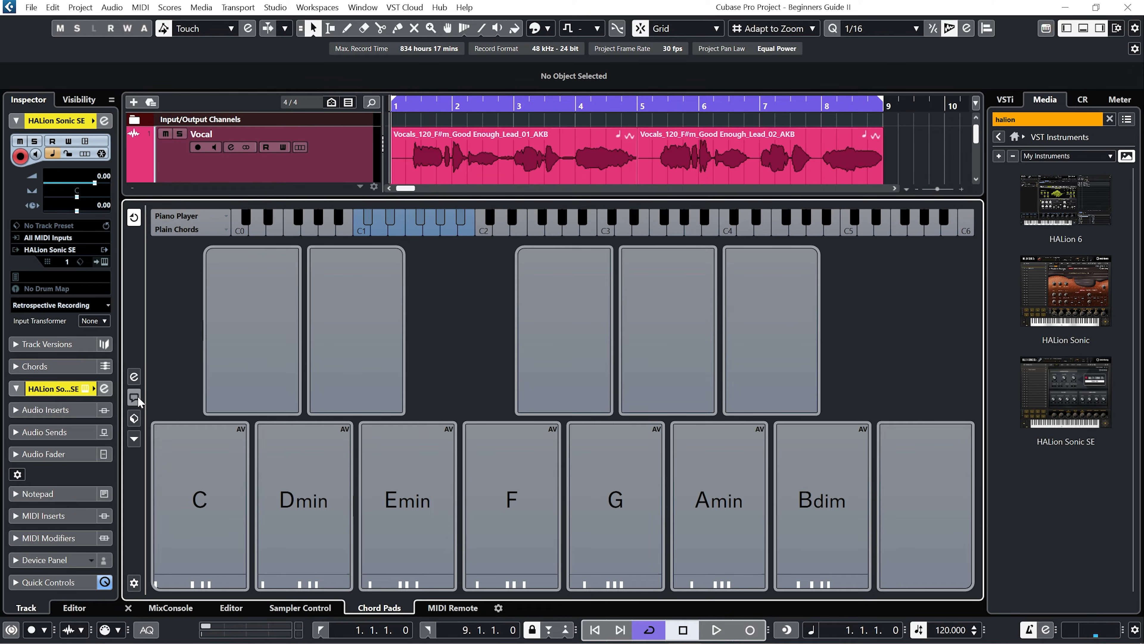
# - Load the chord pads preset Minor Scale Key F# and dismiss the preset list
pyautogui.click(134, 419)
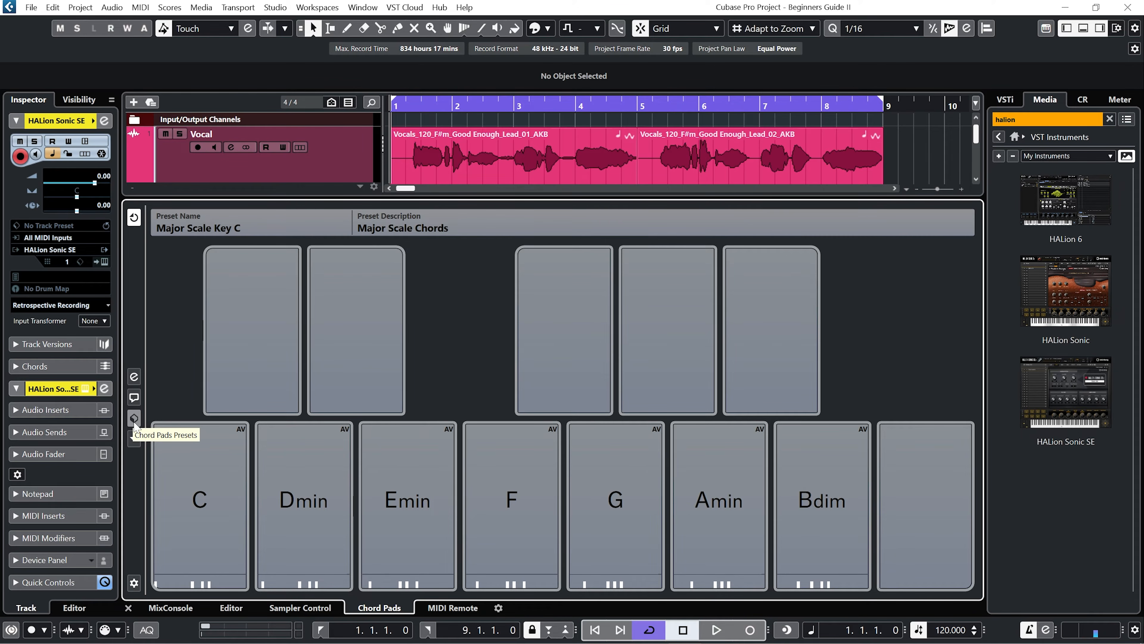
pyautogui.click(134, 420)
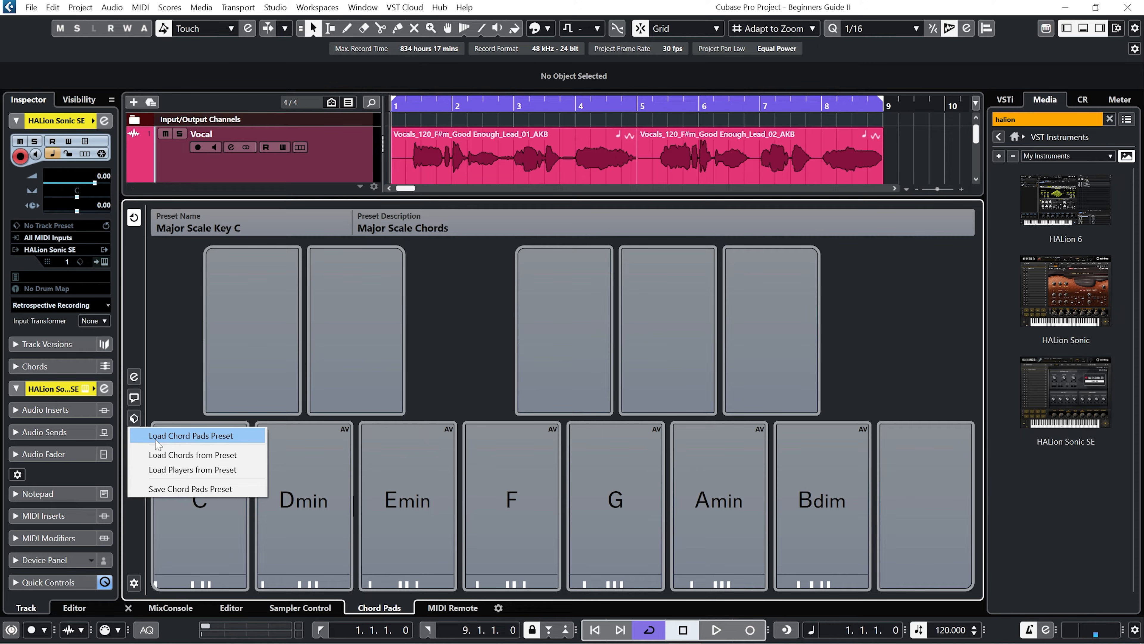
pyautogui.click(157, 439)
pyautogui.scroll(-6, 698, 331)
pyautogui.moveTo(698, 331); pyautogui.dragTo(698, 363)
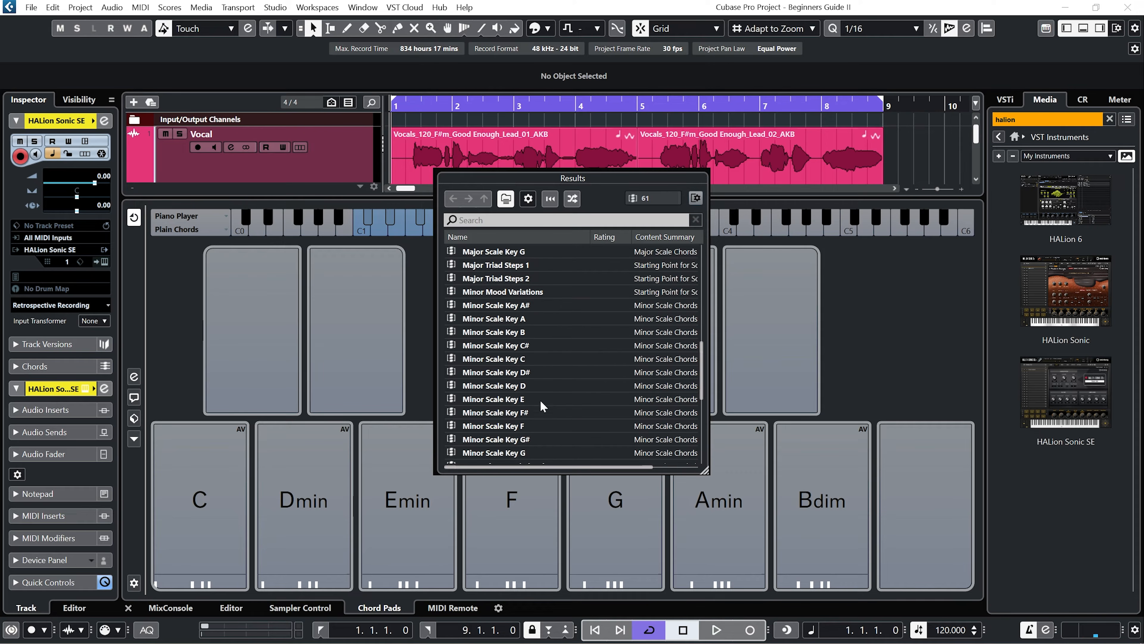
pyautogui.click(515, 414)
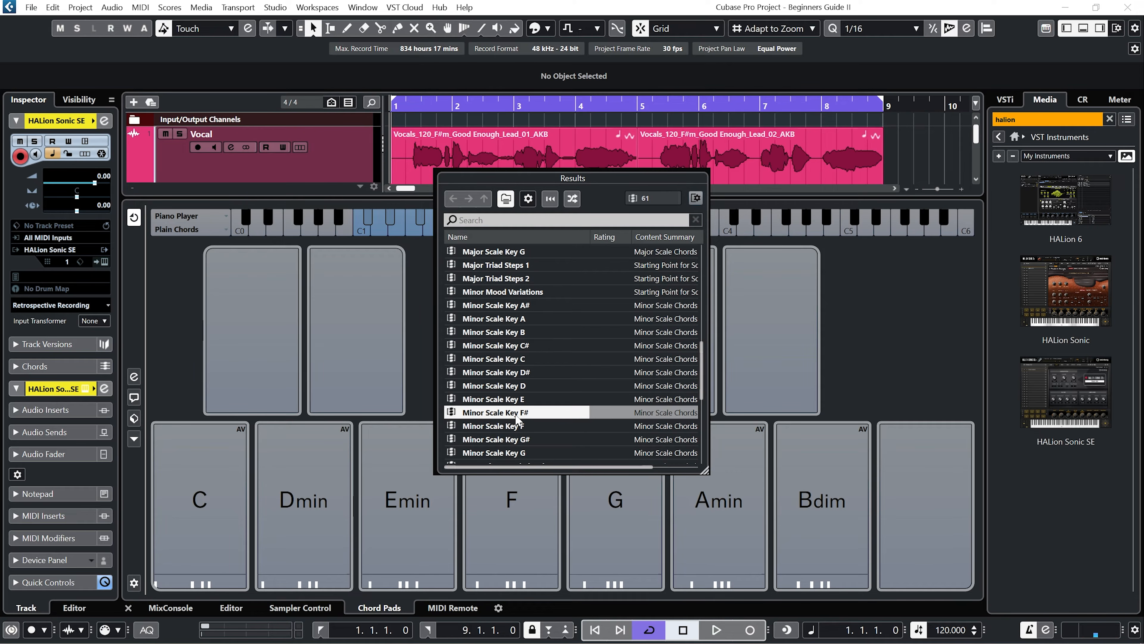
pyautogui.click(857, 339)
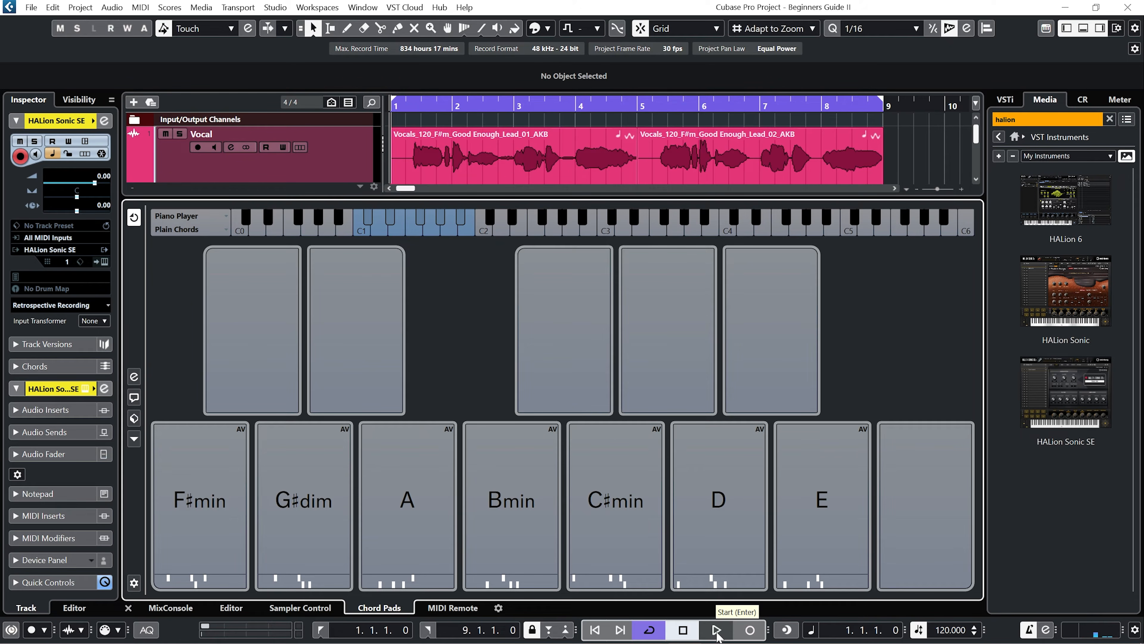
# - Play the vocal loop to hear it with the new chord pads, stop playback, and audition the F#min pad
pyautogui.click(716, 631)
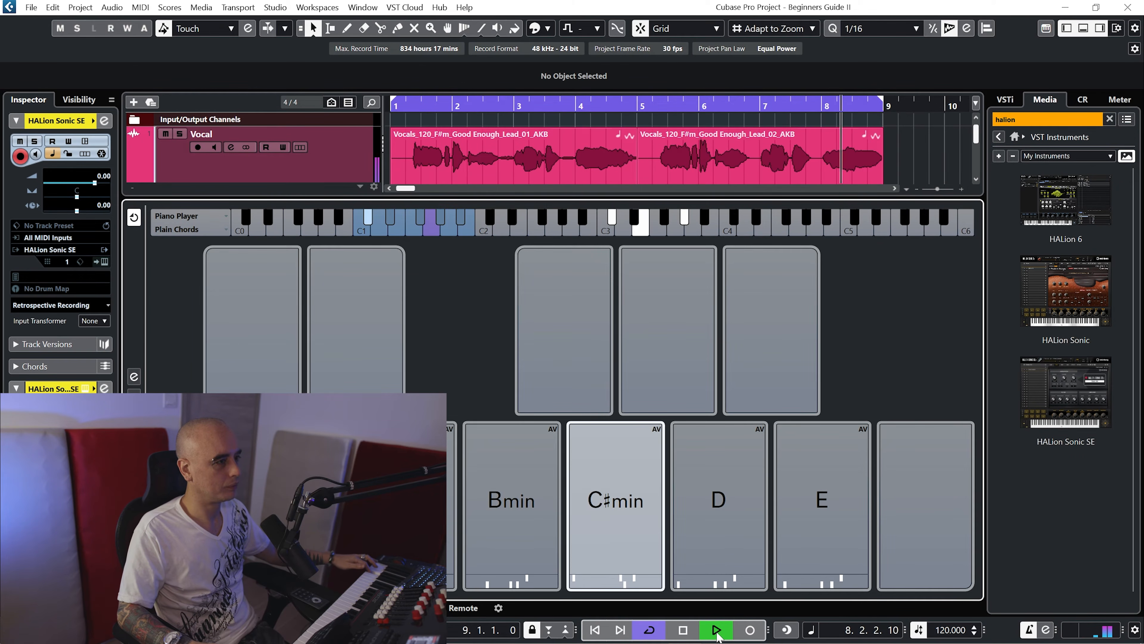
pyautogui.click(716, 630)
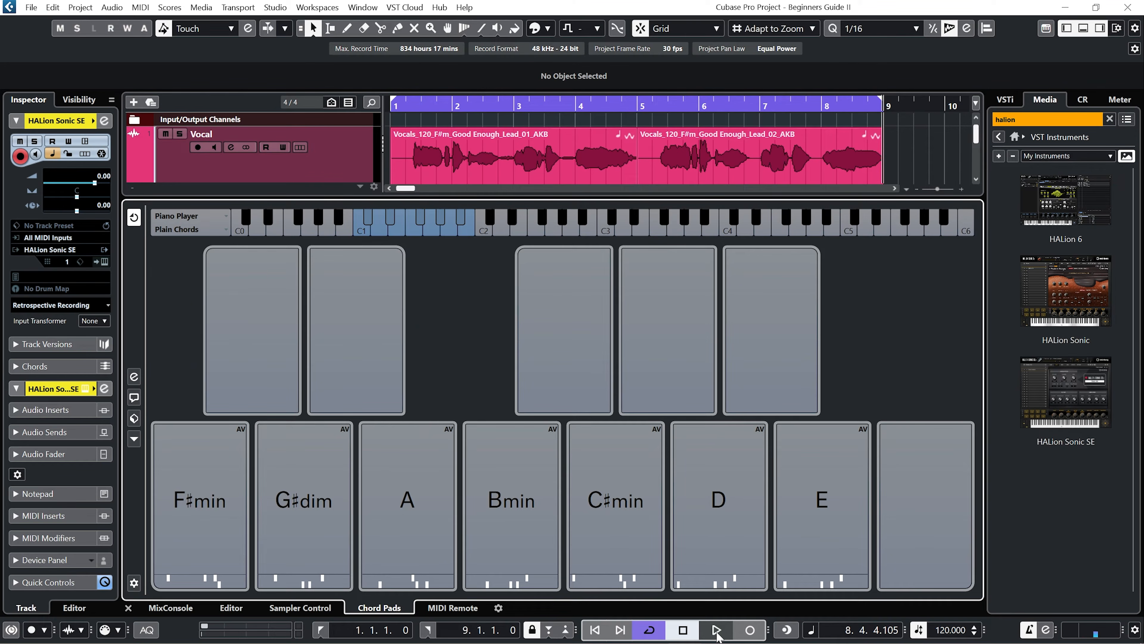
pyautogui.click(222, 544)
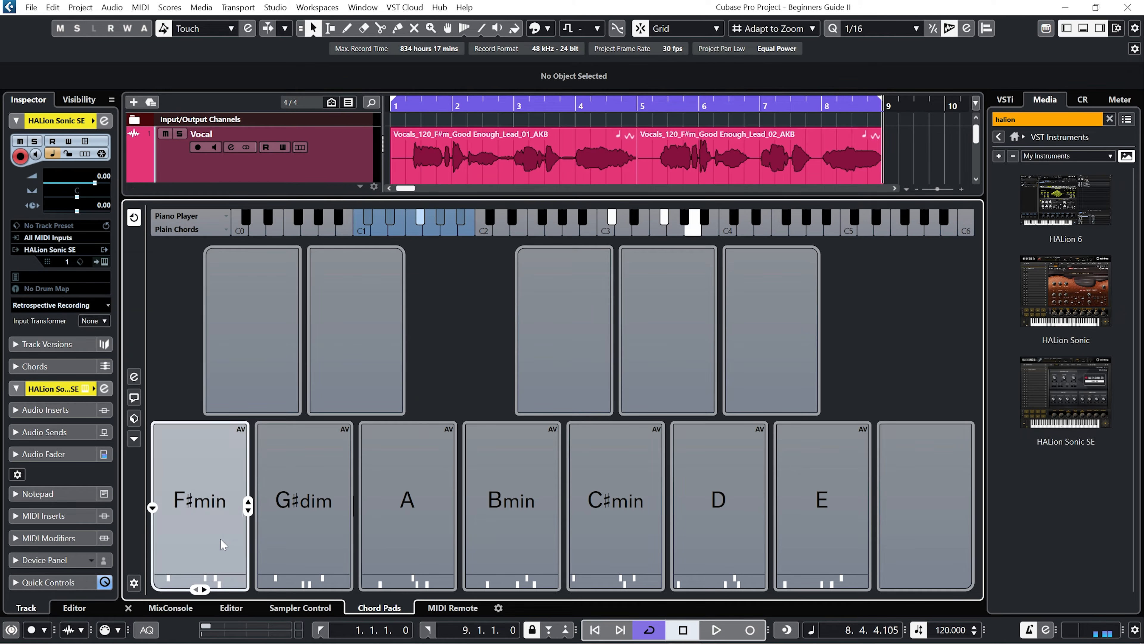
# - Open the Chord Editor for the F#min pad and try the root notes E, D# and D before returning to F#
pyautogui.click(153, 508)
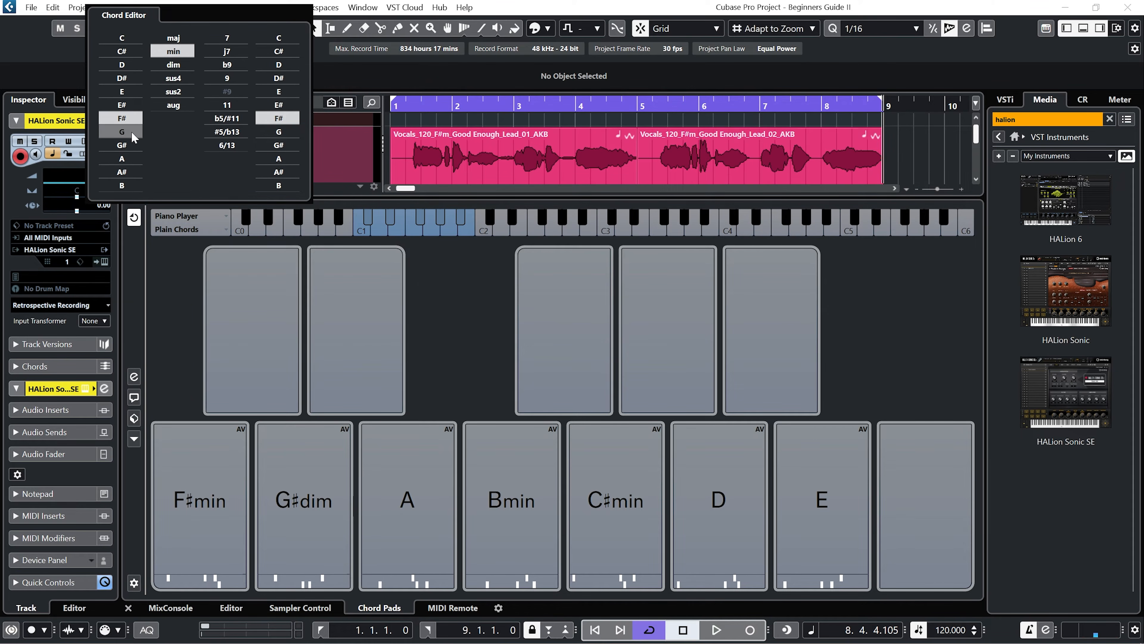
pyautogui.click(126, 90)
pyautogui.click(126, 78)
pyautogui.click(128, 66)
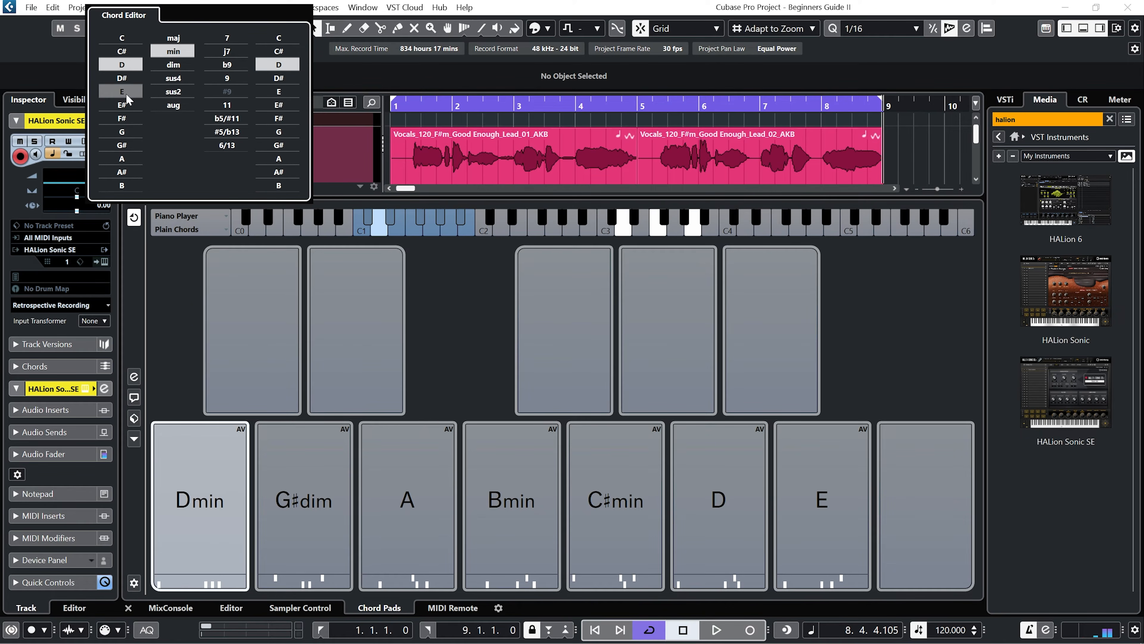
pyautogui.click(130, 119)
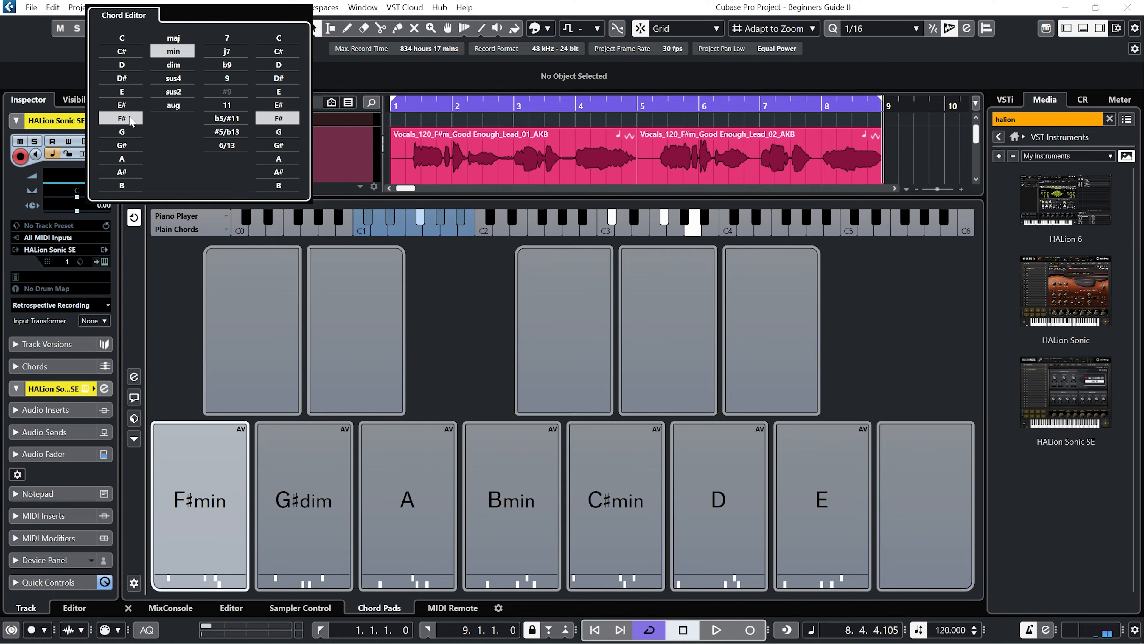
# - Try the chord types maj, min, dim, sus4, sus2 and aug on the F# pad before returning it to min
pyautogui.click(187, 39)
pyautogui.click(183, 51)
pyautogui.click(182, 64)
pyautogui.click(183, 79)
pyautogui.click(183, 92)
pyautogui.click(177, 107)
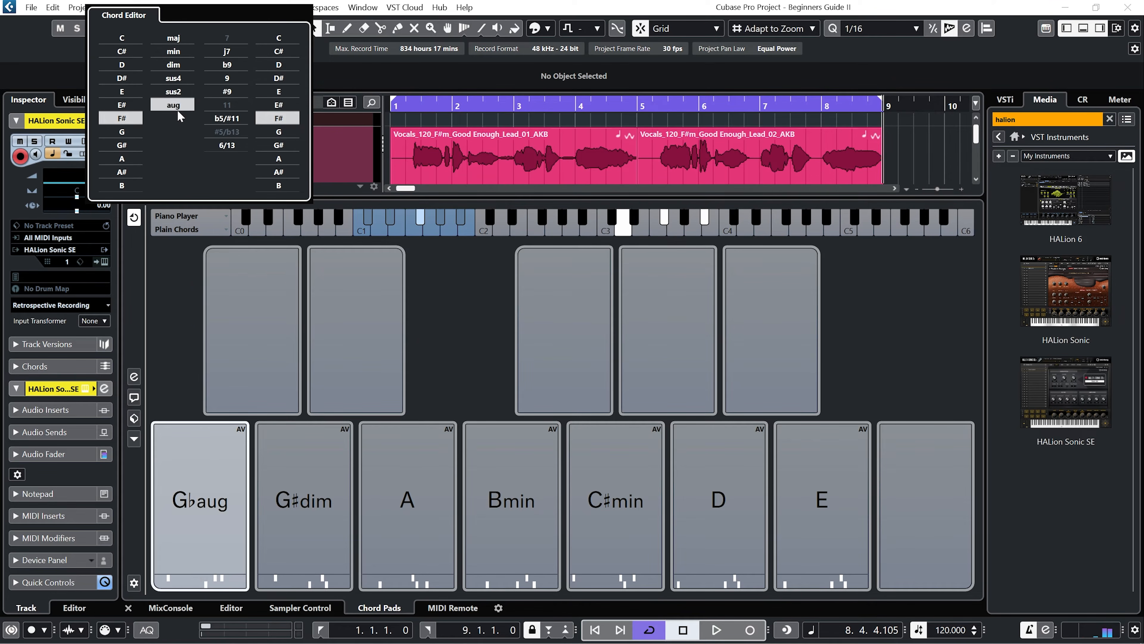
pyautogui.click(179, 52)
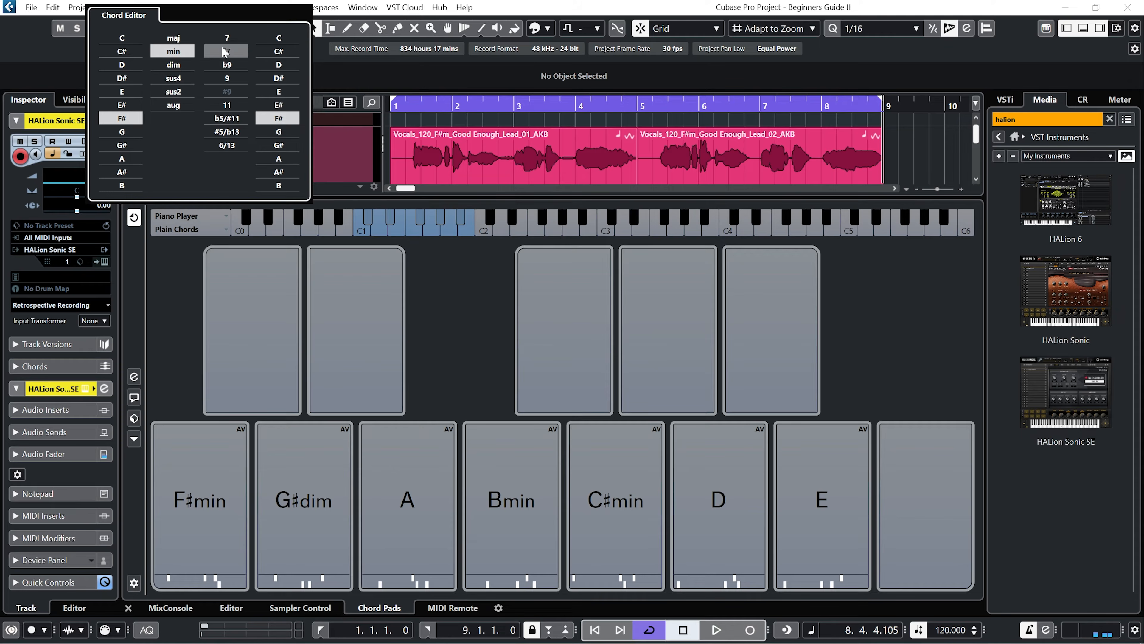
# - Try tensions such as 7, j7, b9 and 9 on the F#min pad, clear them, and restore the min type
pyautogui.click(237, 43)
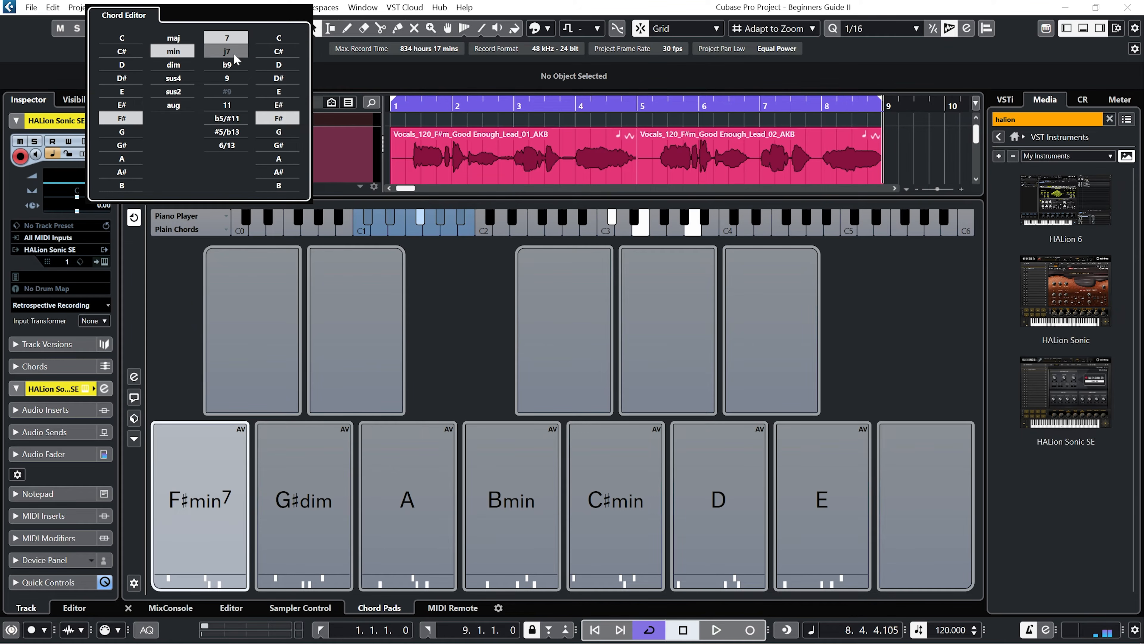
pyautogui.click(233, 52)
pyautogui.click(233, 64)
pyautogui.click(231, 76)
pyautogui.click(232, 118)
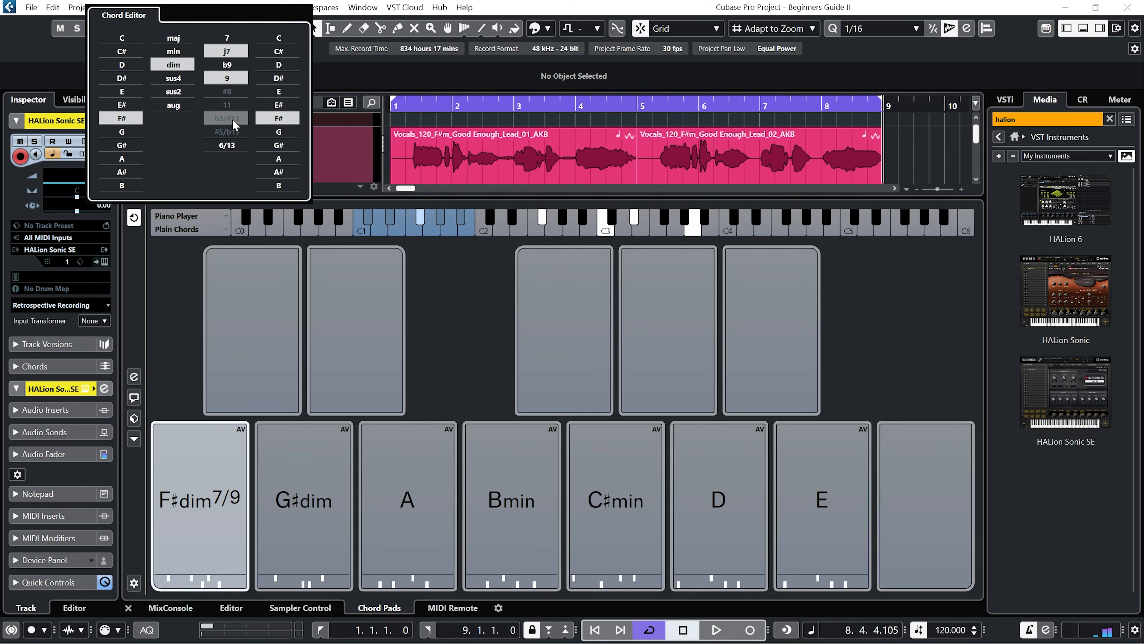
pyautogui.click(232, 78)
pyautogui.click(225, 51)
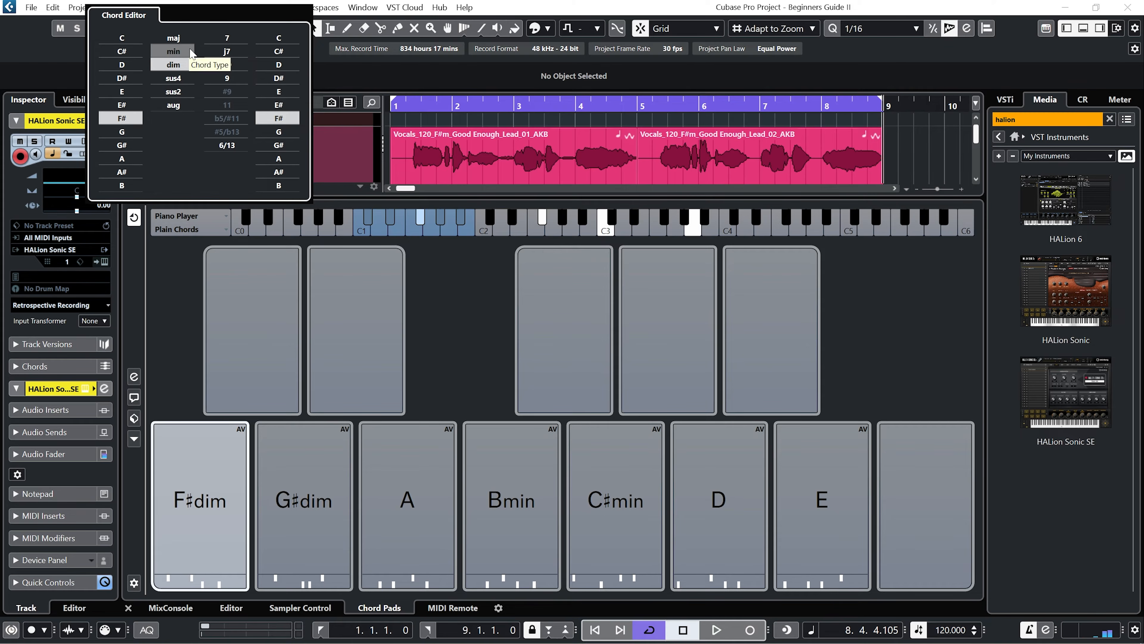
pyautogui.click(192, 54)
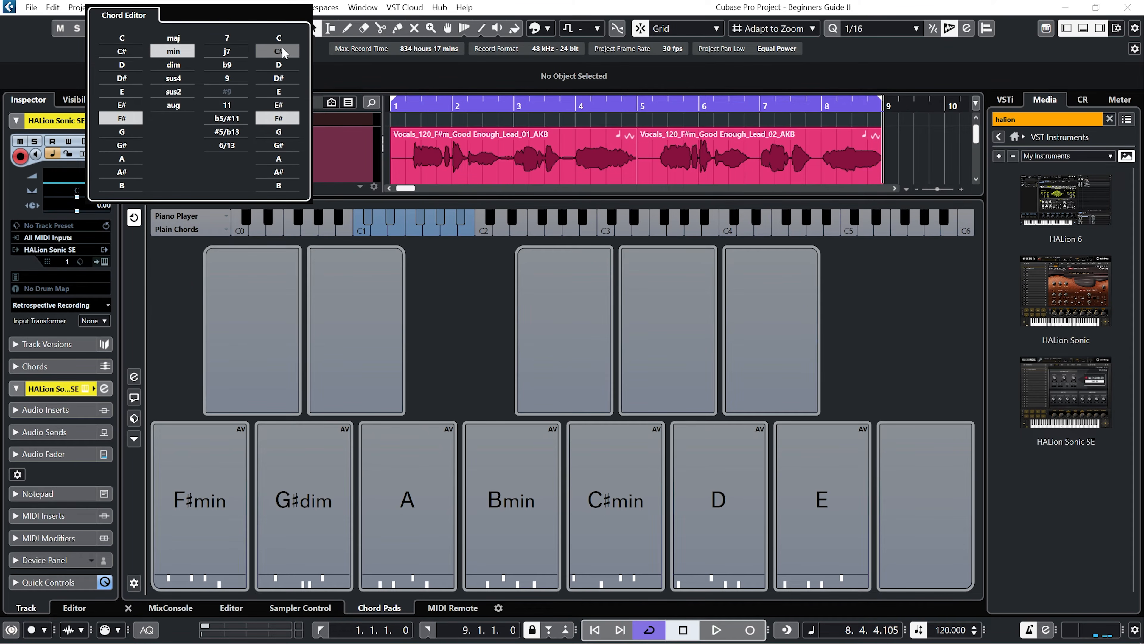
# - Give the F#min pad a D bass note and a 7 tension, making it F#min7/D, and close the Chord Editor
pyautogui.click(288, 65)
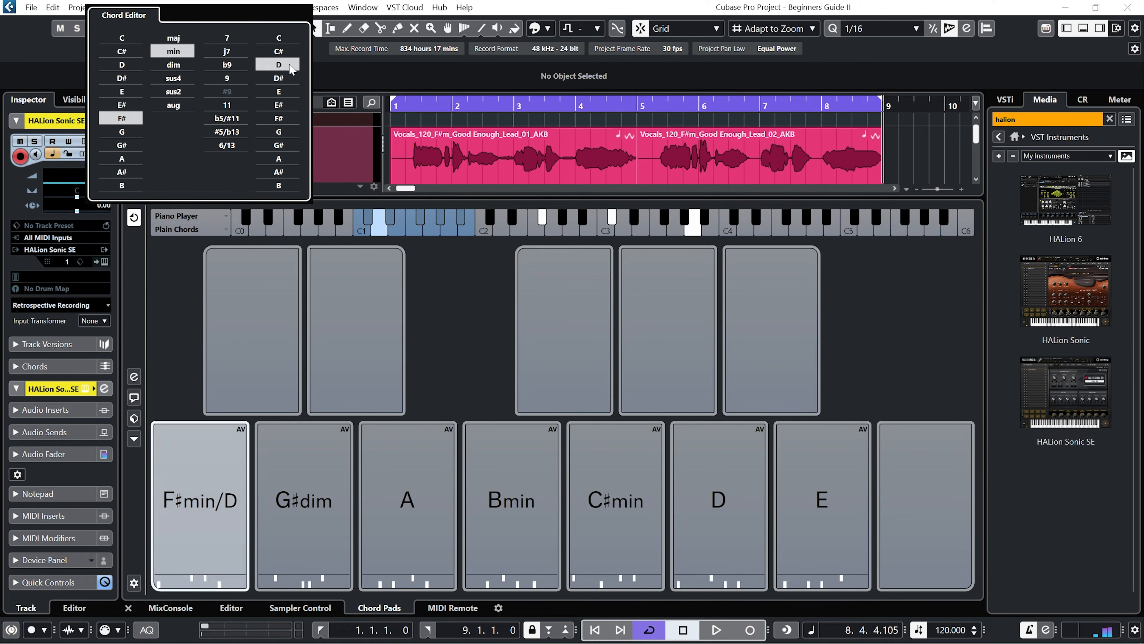
pyautogui.click(244, 38)
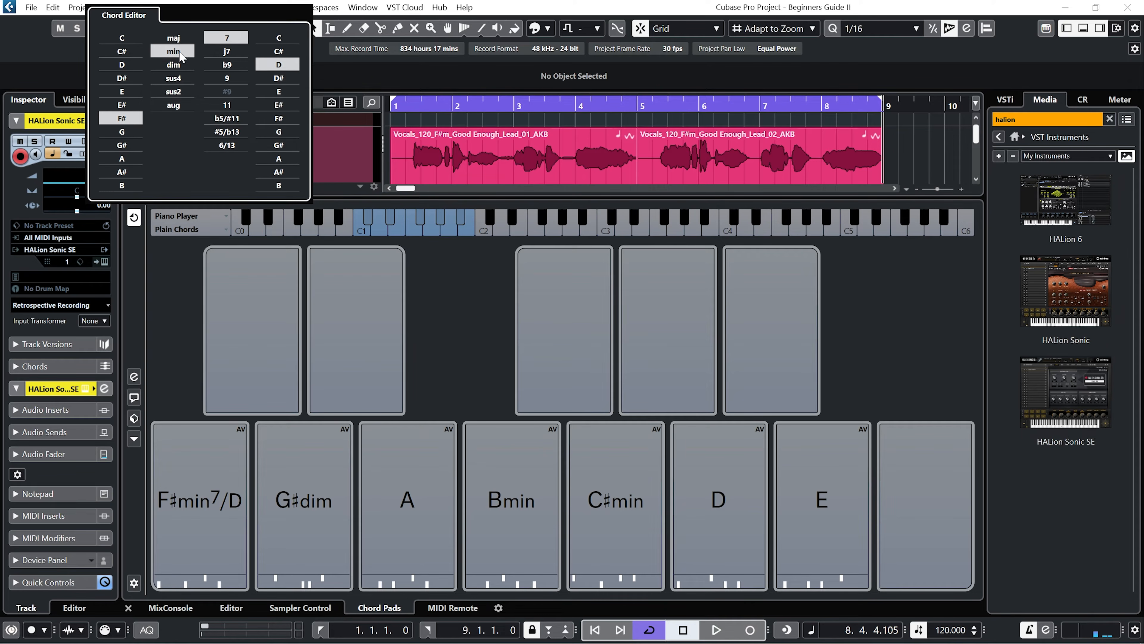
pyautogui.click(285, 72)
pyautogui.click(285, 72)
pyautogui.click(441, 311)
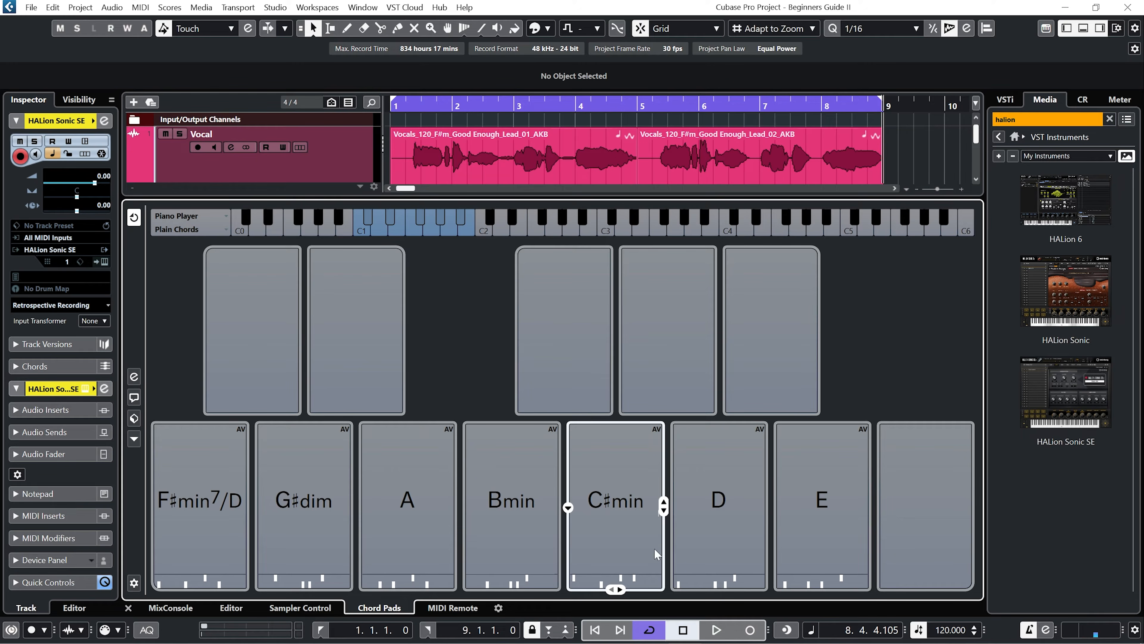
# - Adjust the tensions of the C#min pad until it plays C#min7
pyautogui.click(620, 590)
pyautogui.click(620, 591)
pyautogui.click(621, 591)
pyautogui.click(620, 590)
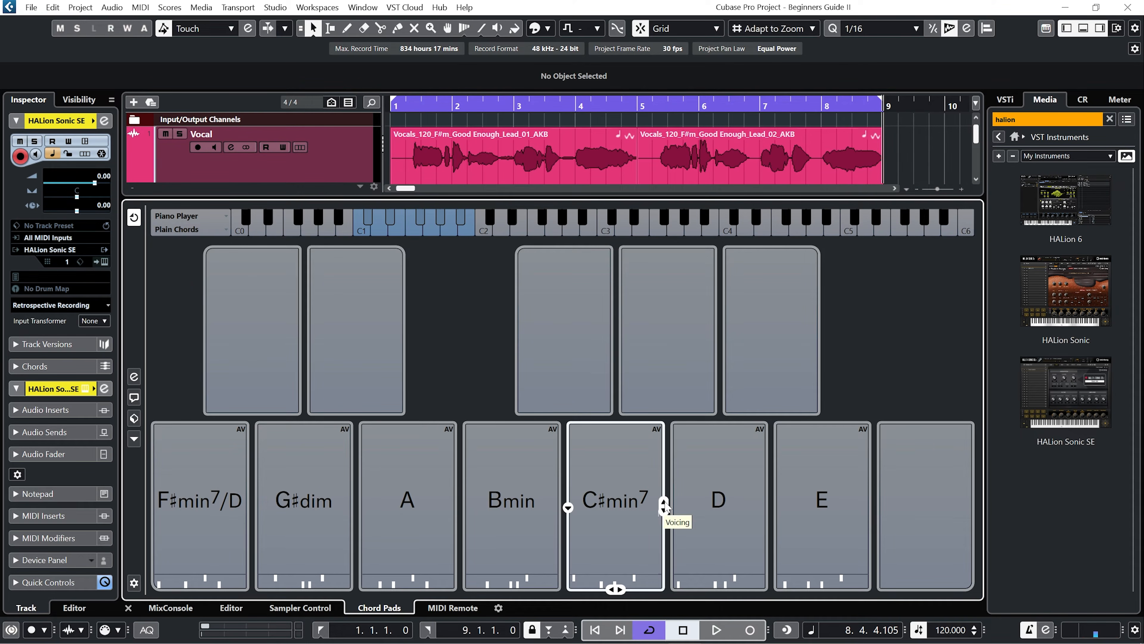
# - Step the C#min7 pad's voicing up and back down to audition its different inversions
pyautogui.click(664, 502)
pyautogui.click(665, 502)
pyautogui.click(664, 509)
pyautogui.click(664, 510)
pyautogui.click(664, 510)
pyautogui.click(664, 510)
pyautogui.click(664, 510)
pyautogui.click(664, 509)
pyautogui.click(664, 509)
pyautogui.click(663, 510)
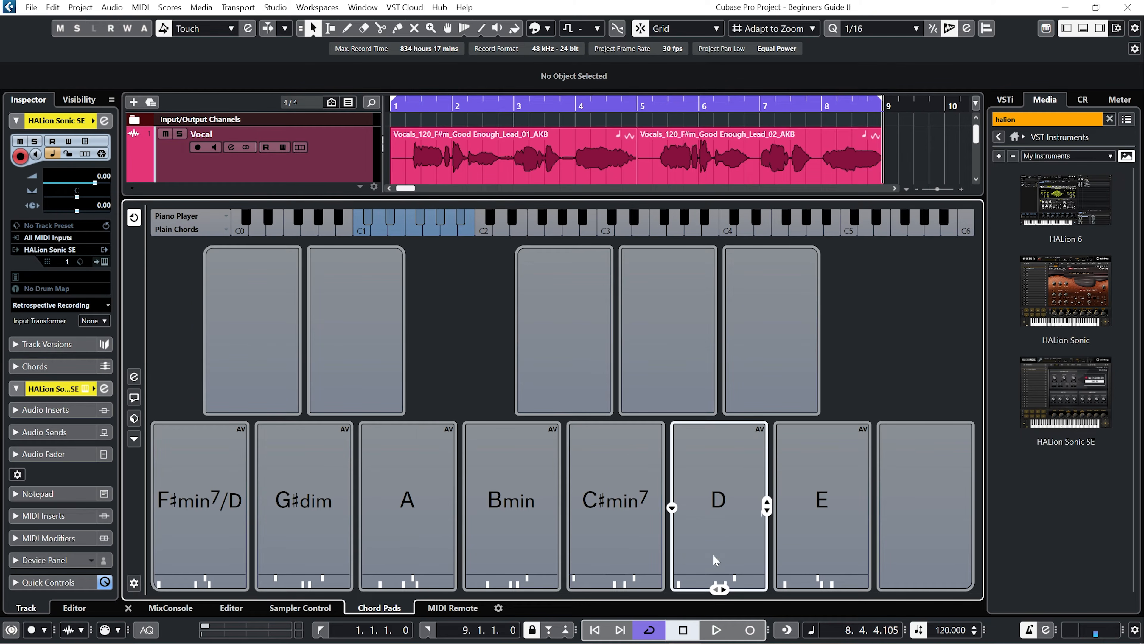
# - Add tensions to the D and Bmin pads so they play Dmaj7 and Bmin7
pyautogui.click(723, 589)
pyautogui.click(722, 589)
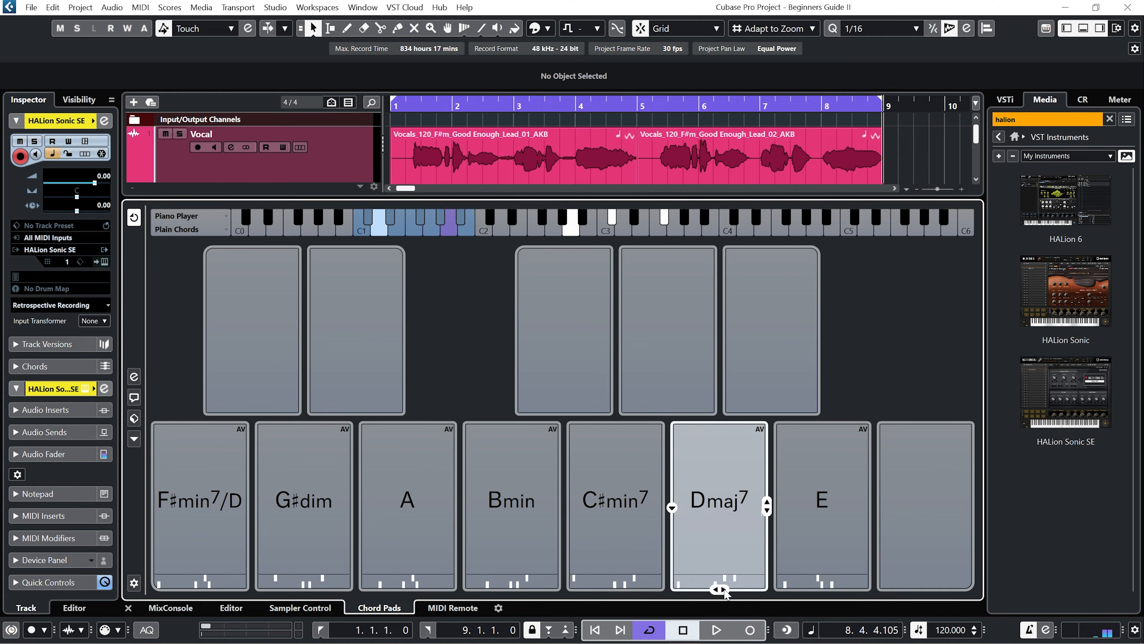
pyautogui.click(512, 588)
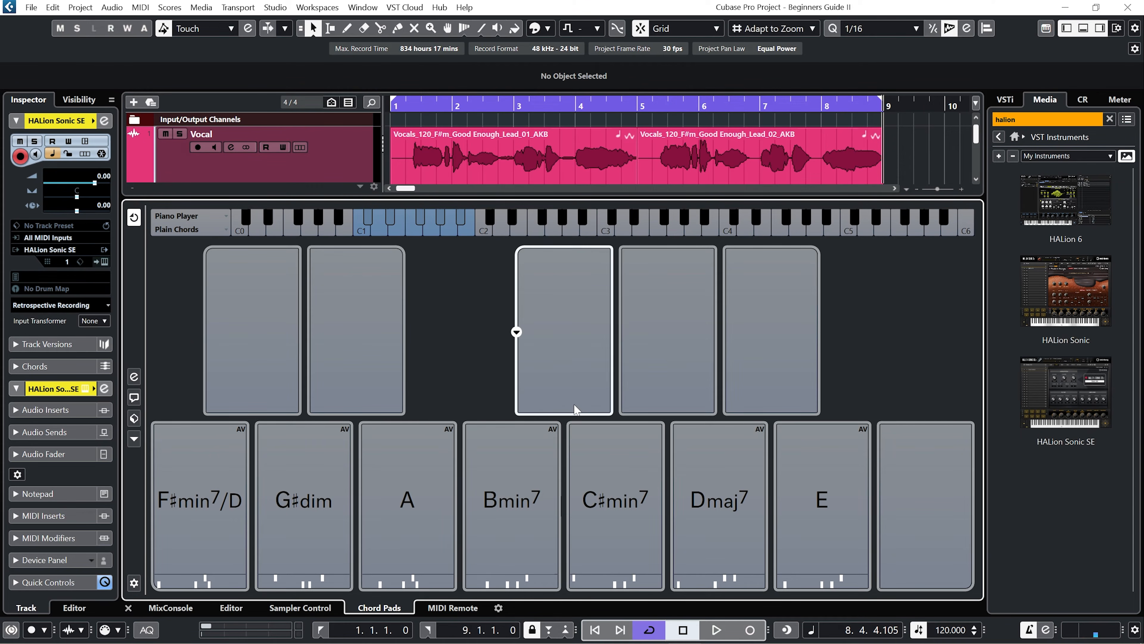
# - Assign a B root, sus2 type and 7 tension to the empty pad above Bmin7 and C#min7
pyautogui.click(515, 333)
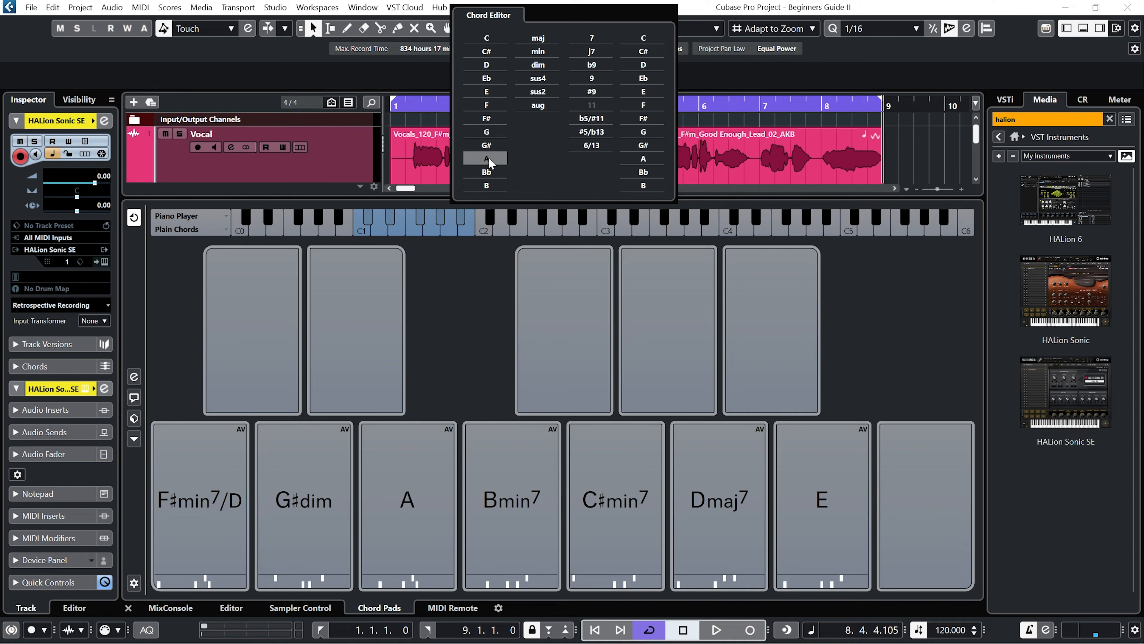
pyautogui.click(491, 186)
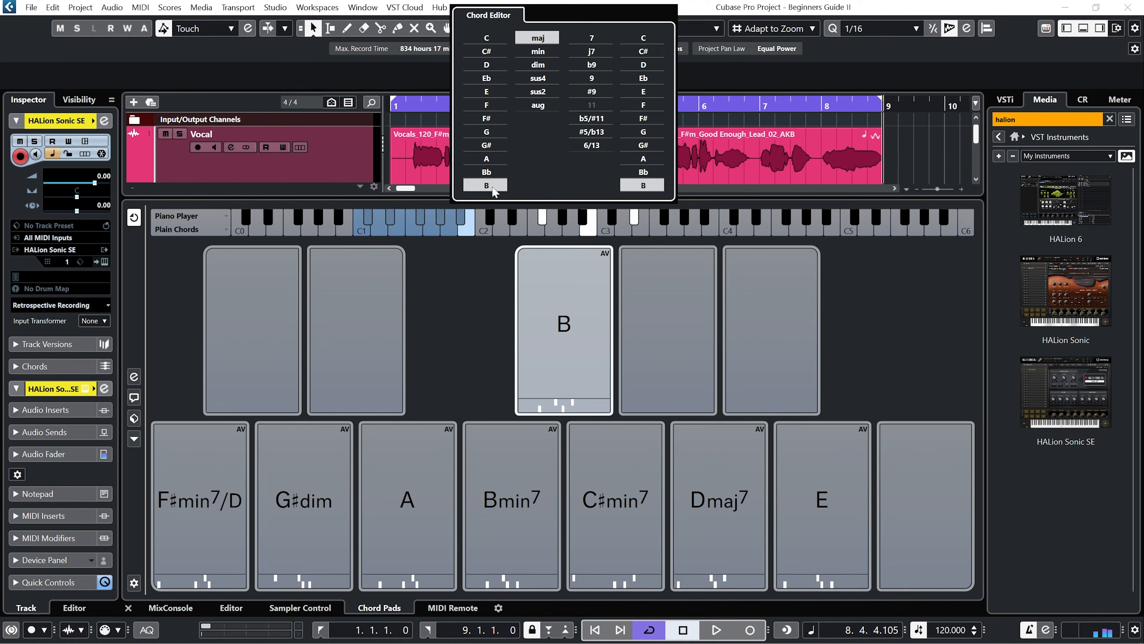
pyautogui.click(544, 90)
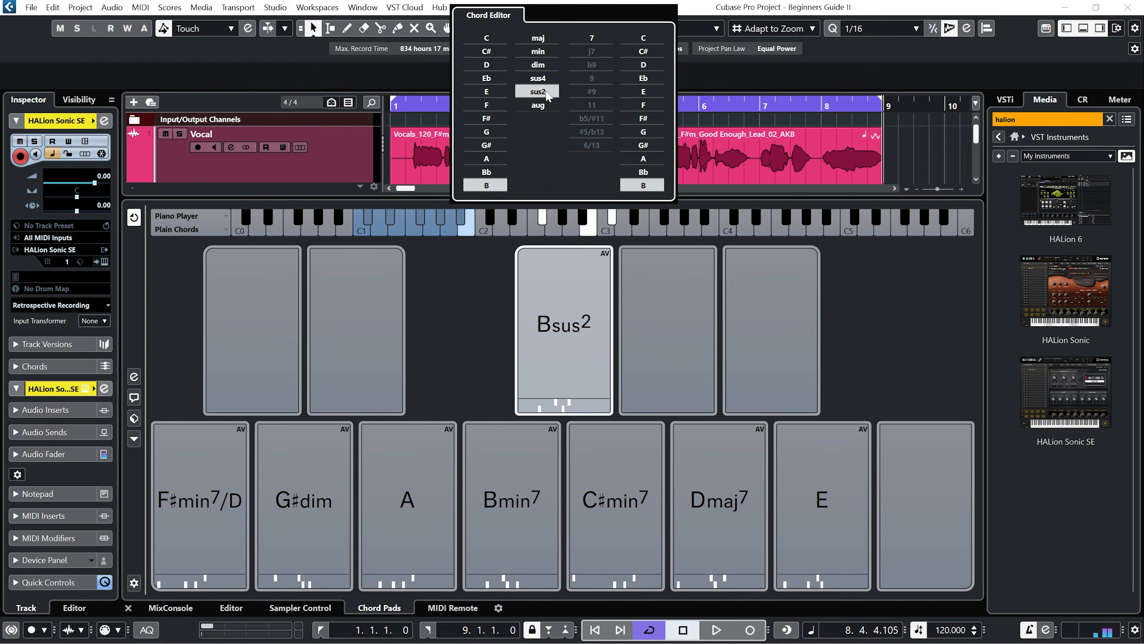
pyautogui.click(593, 39)
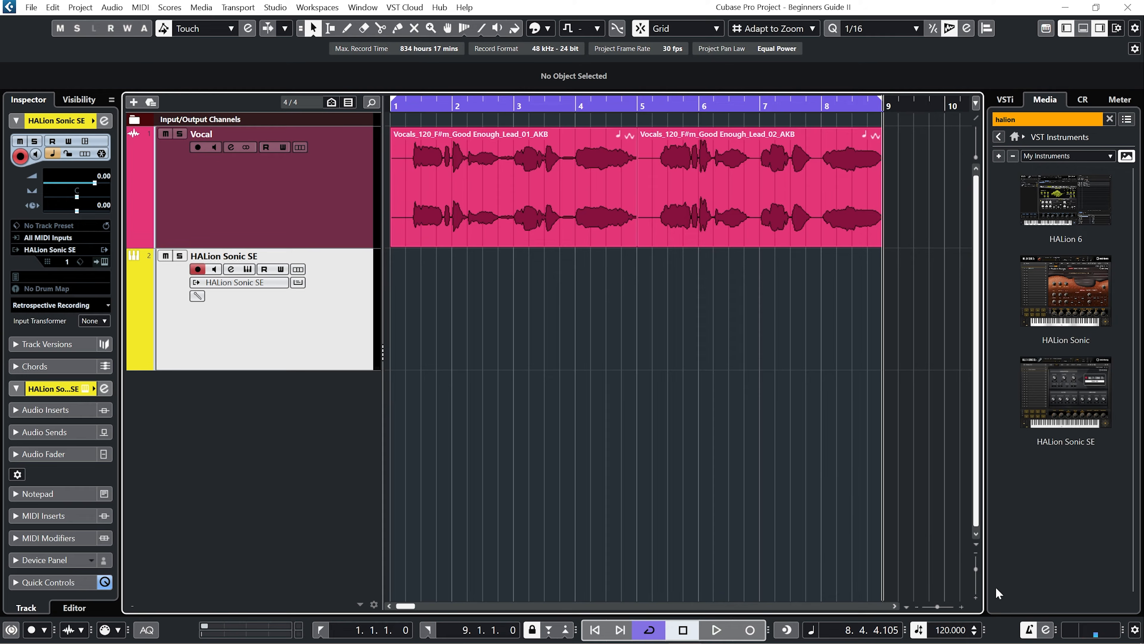
# - Set the metronome count-in to 2 bars in the Metronome Setup and accept the settings
pyautogui.click(1035, 633)
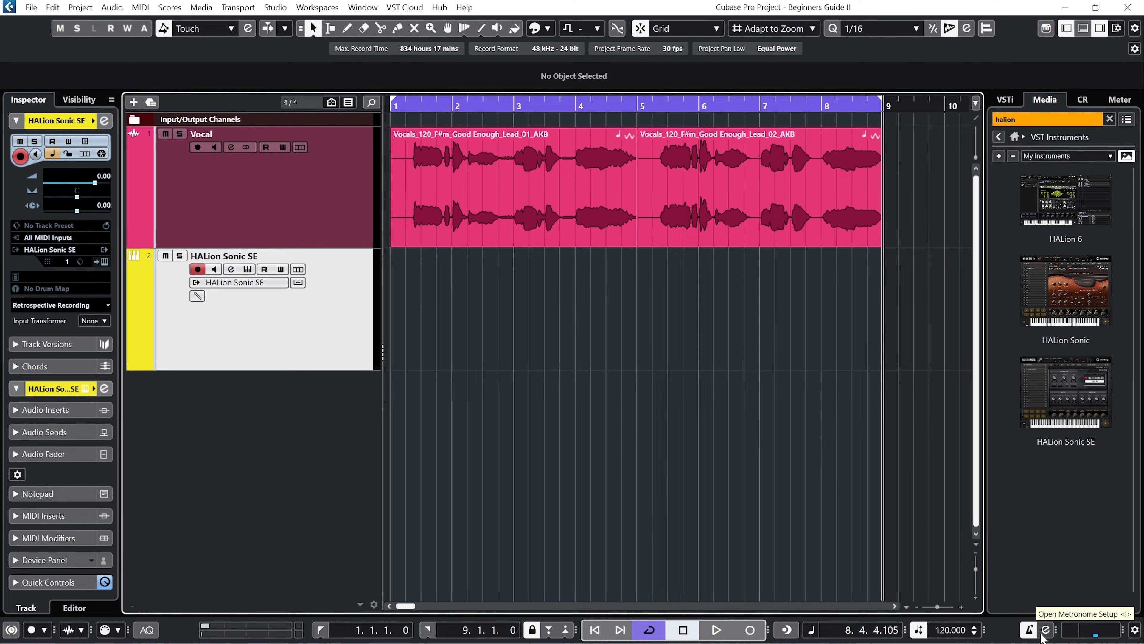
pyautogui.click(1042, 636)
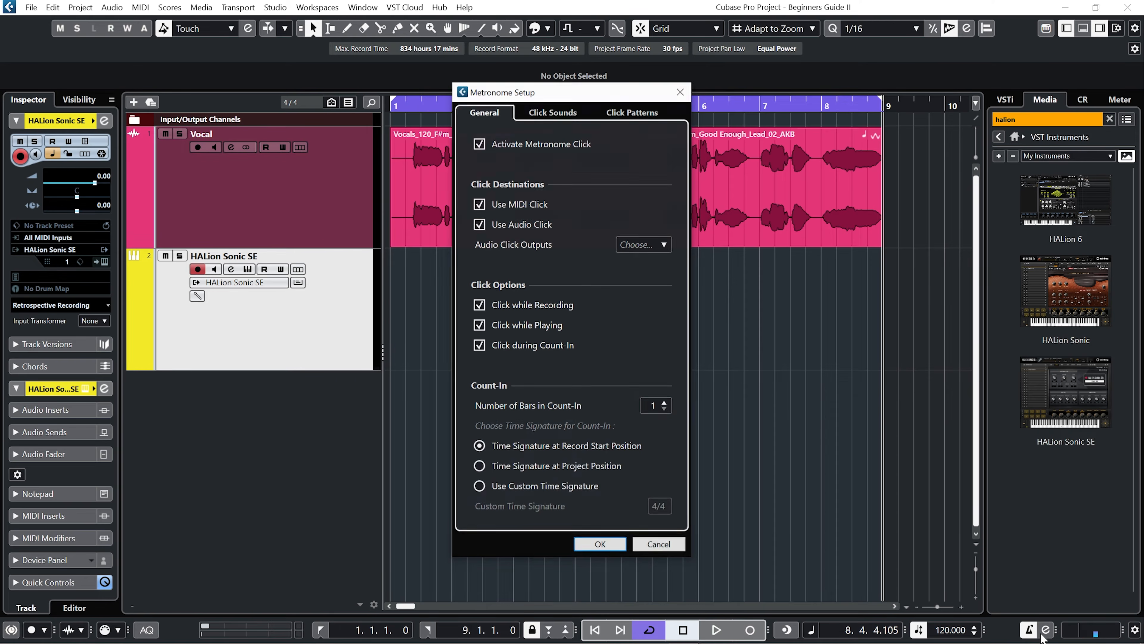
pyautogui.click(558, 118)
pyautogui.click(504, 118)
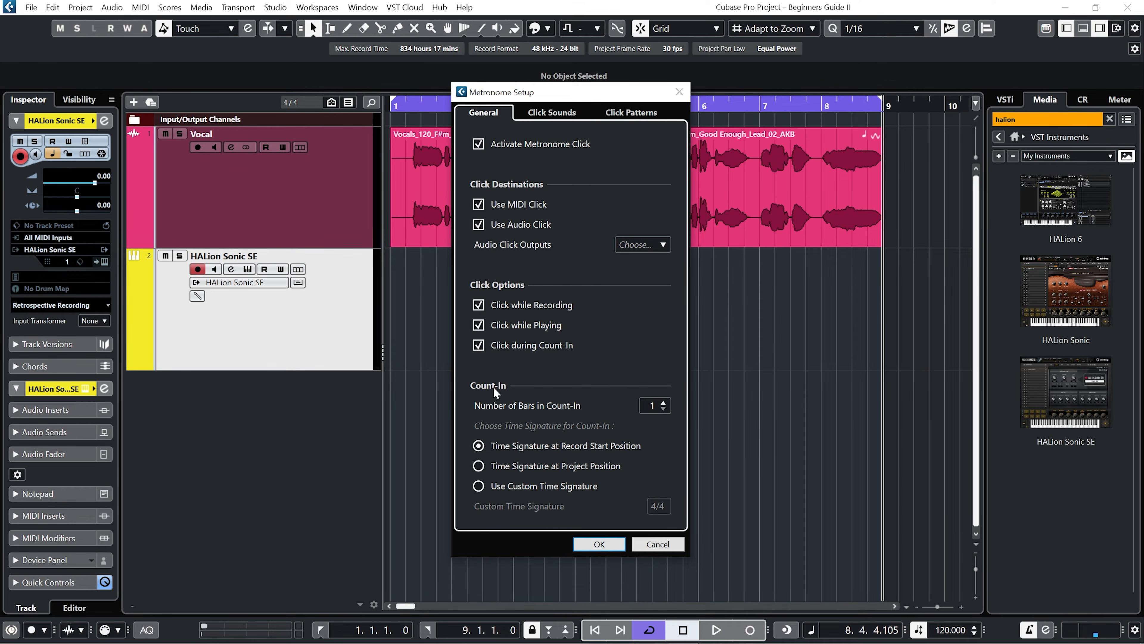
pyautogui.click(659, 403)
pyautogui.click(663, 409)
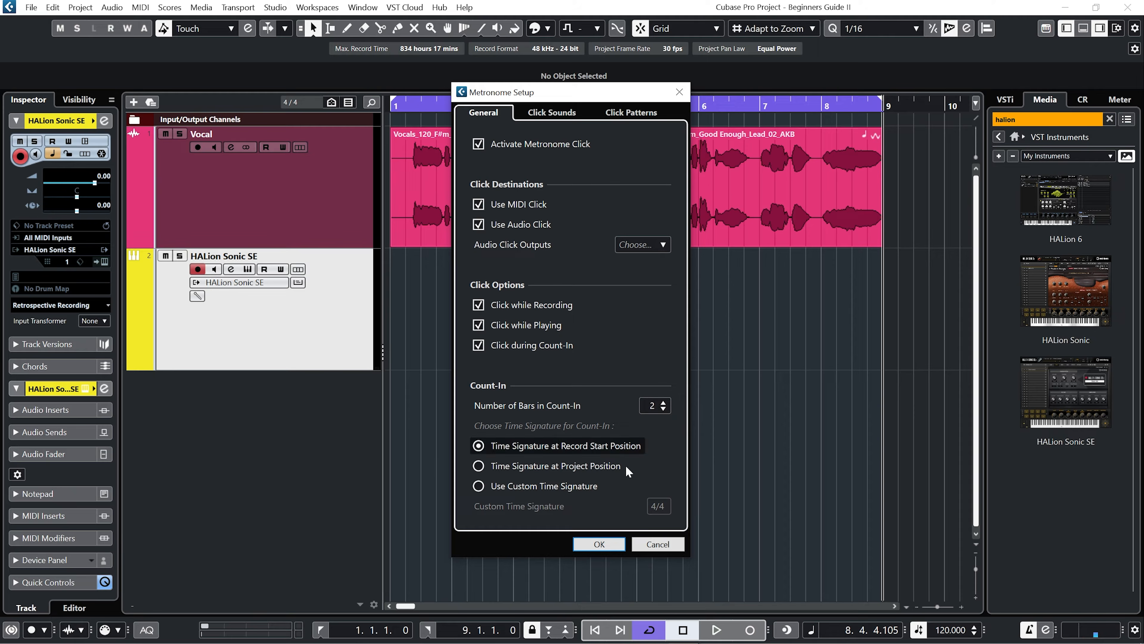
pyautogui.click(600, 544)
# - Record a chord-pad performance on the HALion Sonic SE track from the project start through bar 8
pyautogui.press('Home')
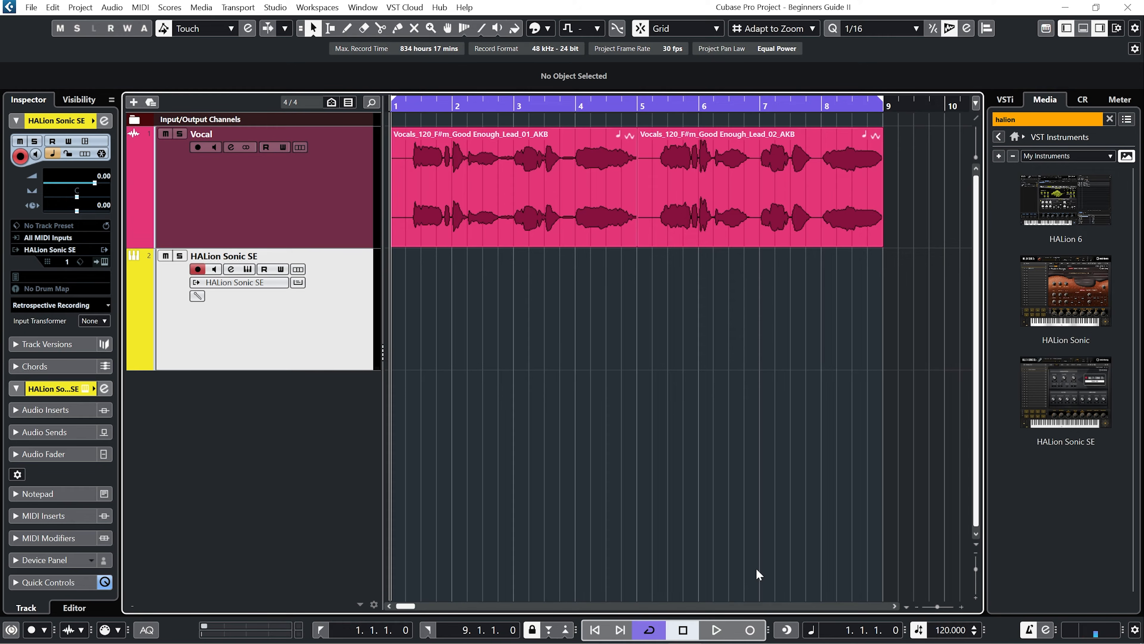
pyautogui.click(750, 630)
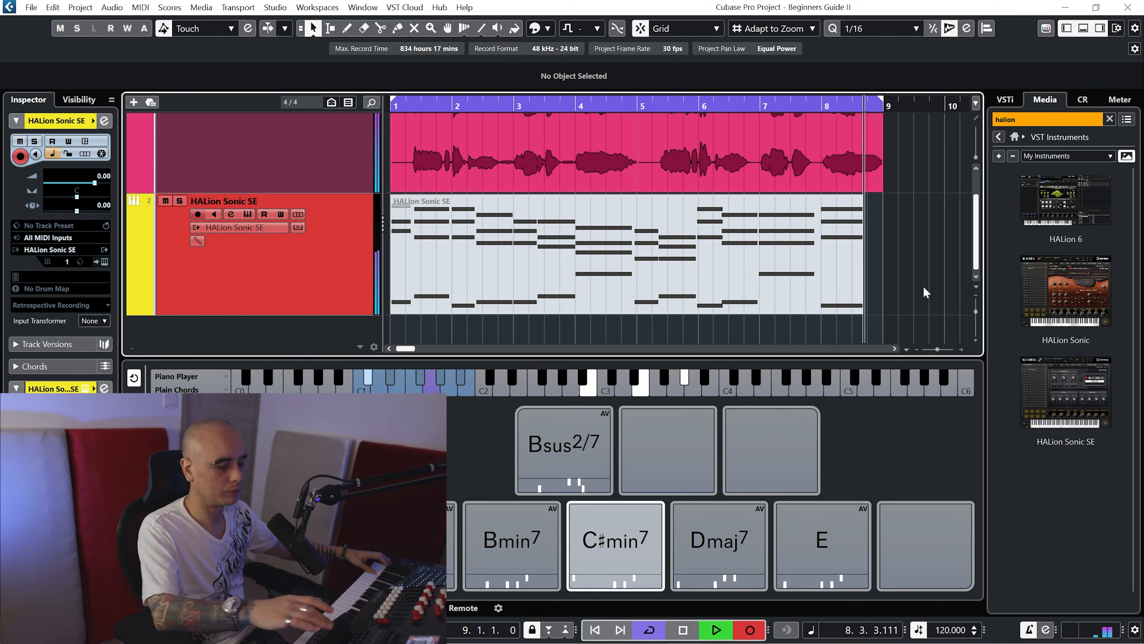
pyautogui.press('space')
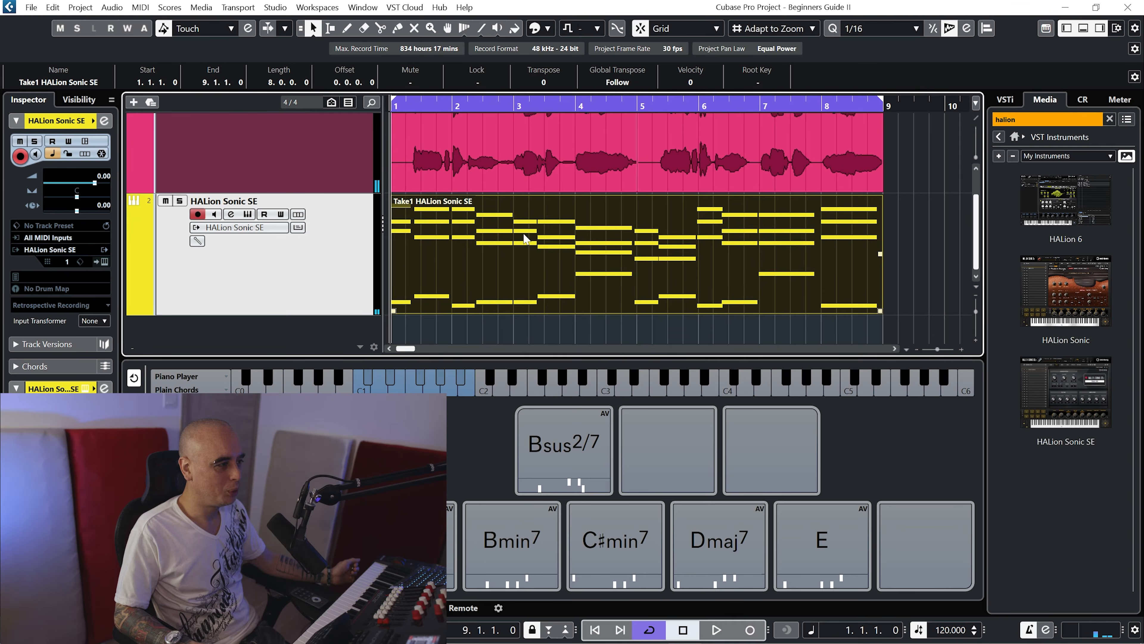
# - Split the recorded HALion Sonic SE take at bar 5 and mute its second half
pyautogui.moveTo(526, 238)
pyautogui.mouseDown()
pyautogui.moveTo(664, 235)
pyautogui.moveTo(508, 235)
pyautogui.mouseUp()
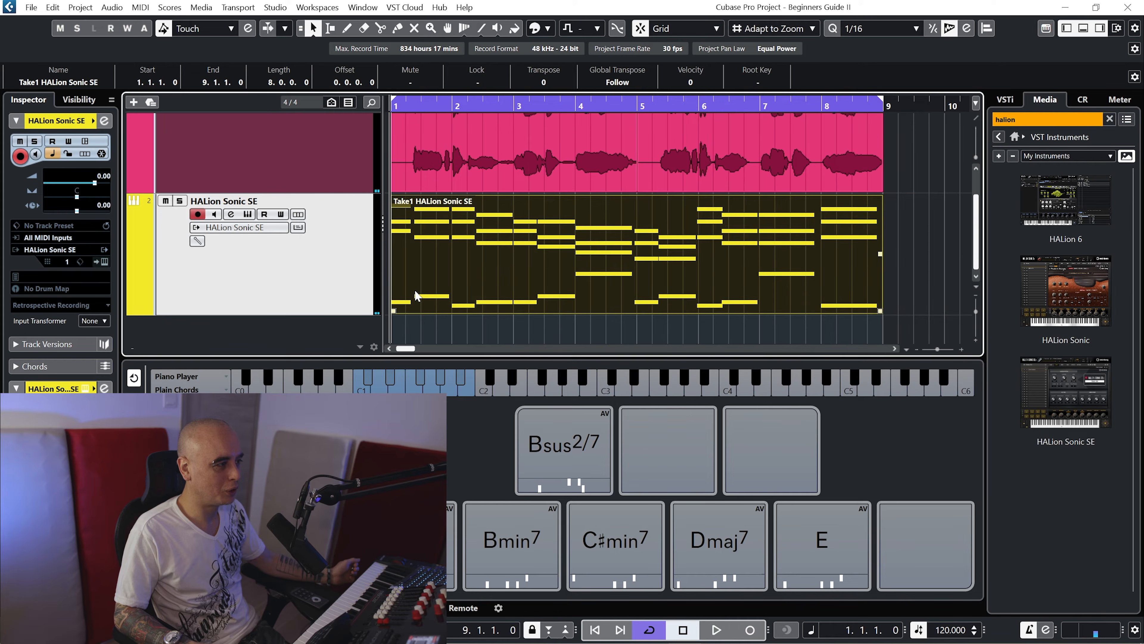
pyautogui.moveTo(393, 310)
pyautogui.mouseDown()
pyautogui.moveTo(572, 305)
pyautogui.moveTo(394, 307)
pyautogui.mouseUp()
pyautogui.moveTo(884, 313)
pyautogui.mouseDown()
pyautogui.moveTo(773, 314)
pyautogui.moveTo(882, 312)
pyautogui.mouseUp()
pyautogui.rightClick(704, 255)
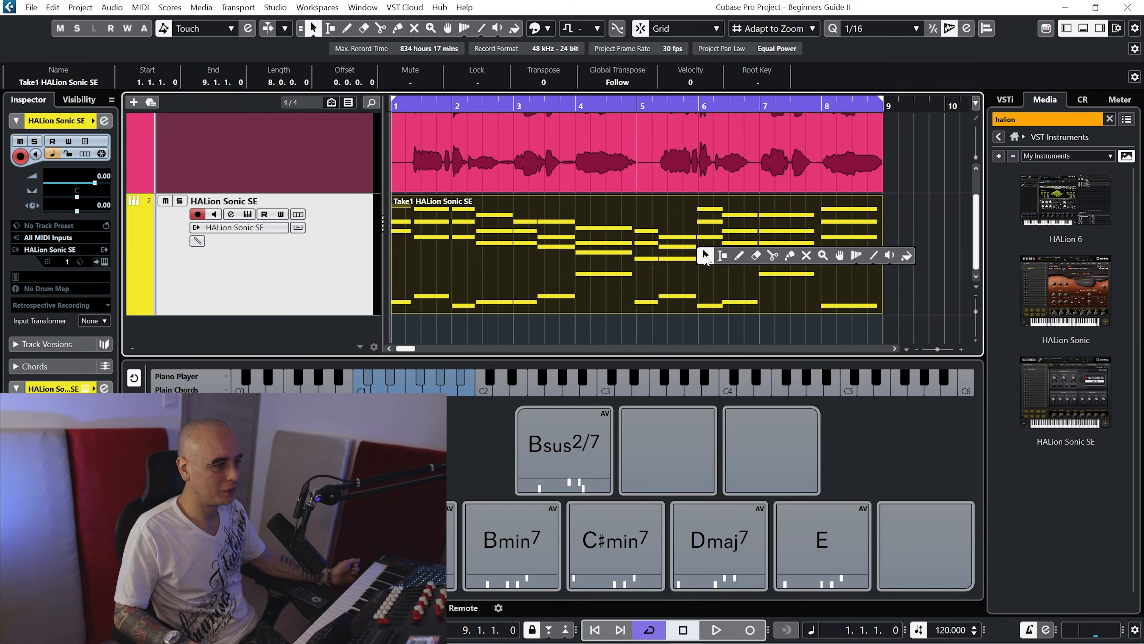
pyautogui.click(773, 255)
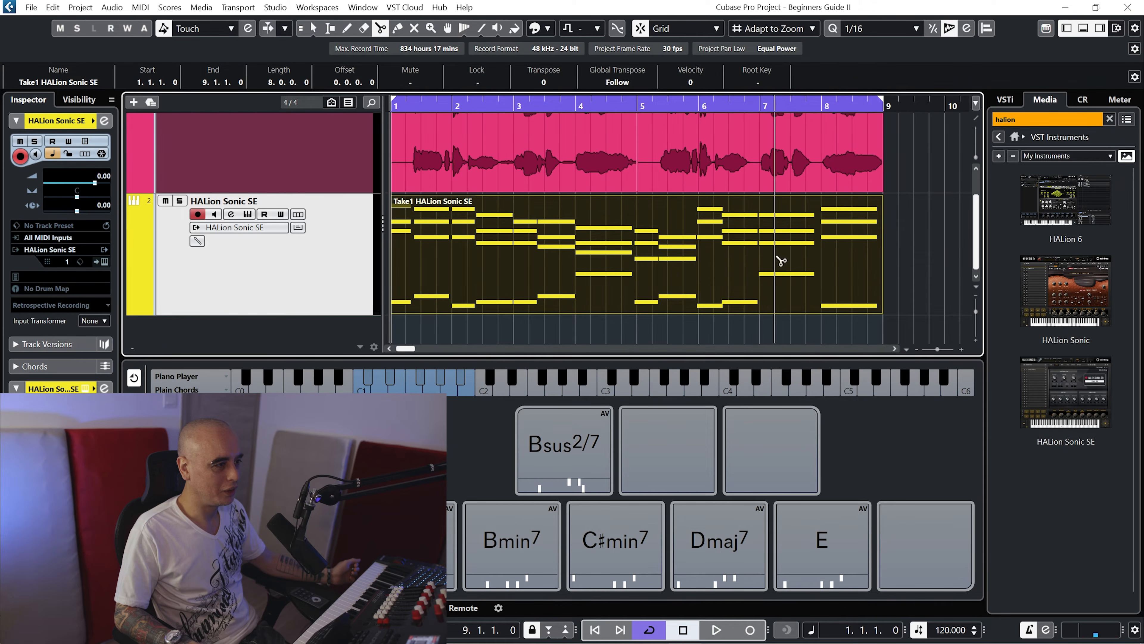
pyautogui.click(644, 265)
pyautogui.rightClick(704, 255)
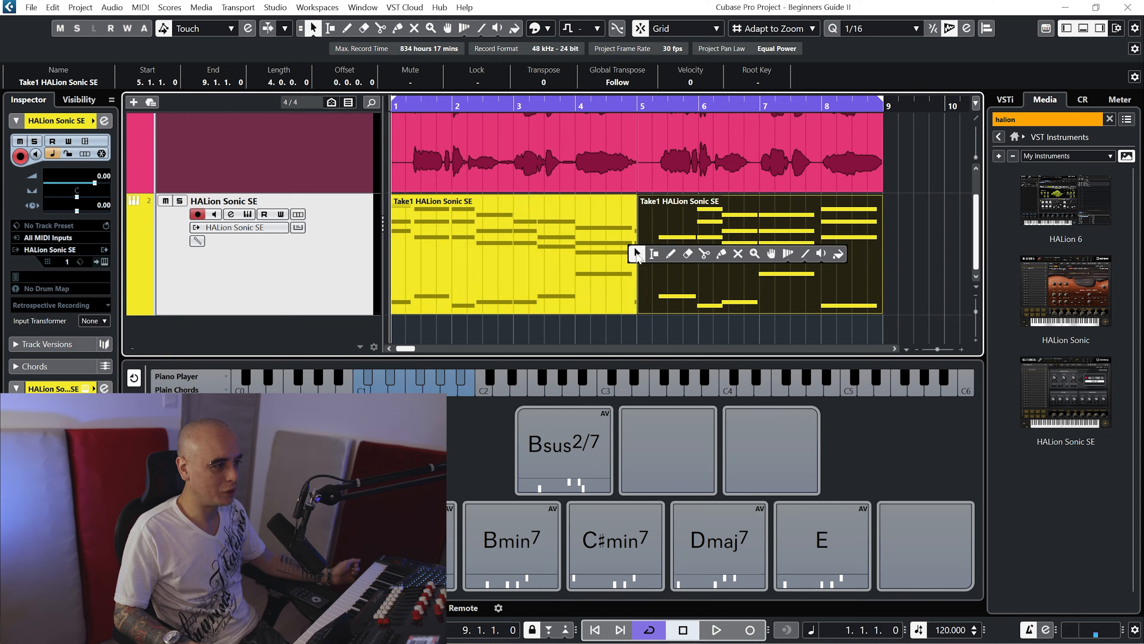
pyautogui.click(742, 260)
pyautogui.click(739, 256)
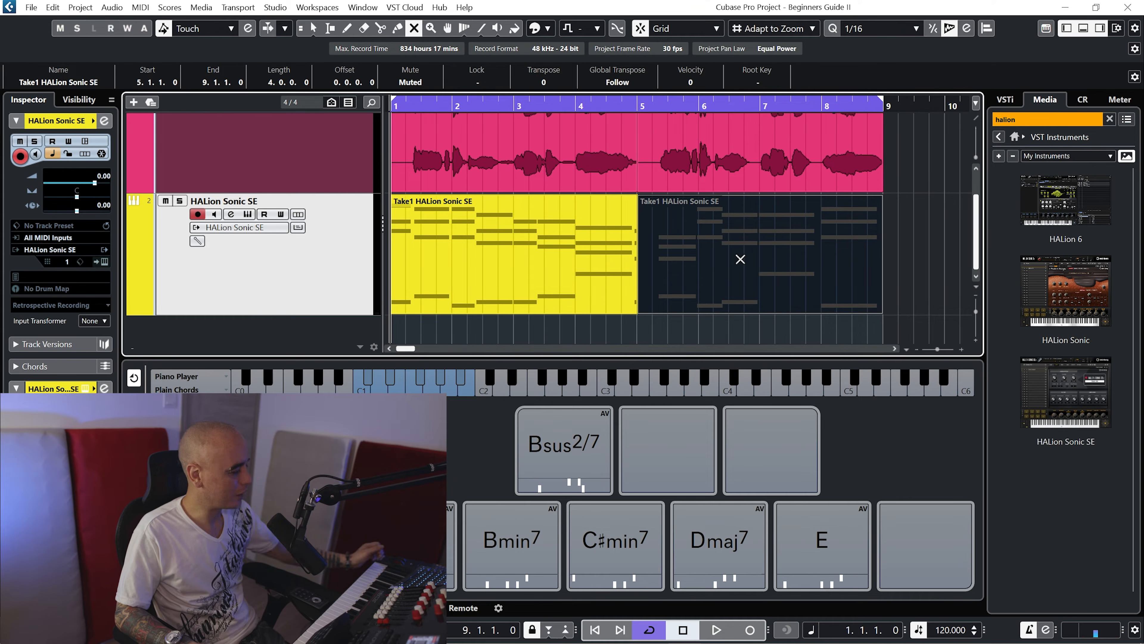
# - Undo the mute and the split of the piano take and switch back to the Object Selection tool
pyautogui.hotkey('ctrl', 'z')
pyautogui.hotkey('ctrl', 'z')
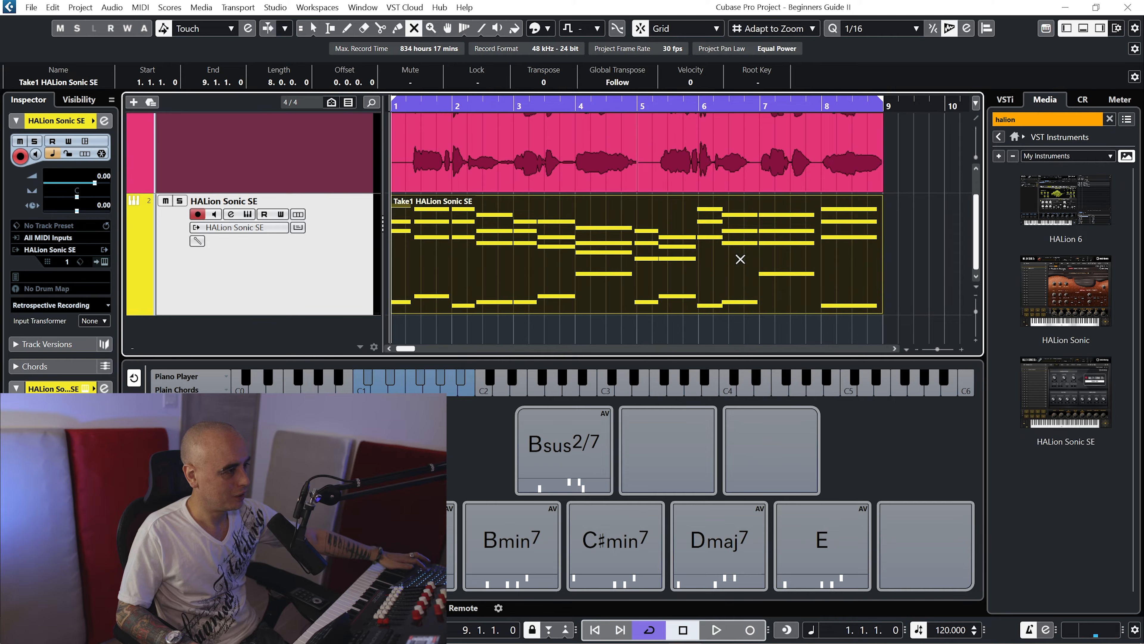
pyautogui.rightClick(741, 259)
pyautogui.click(740, 258)
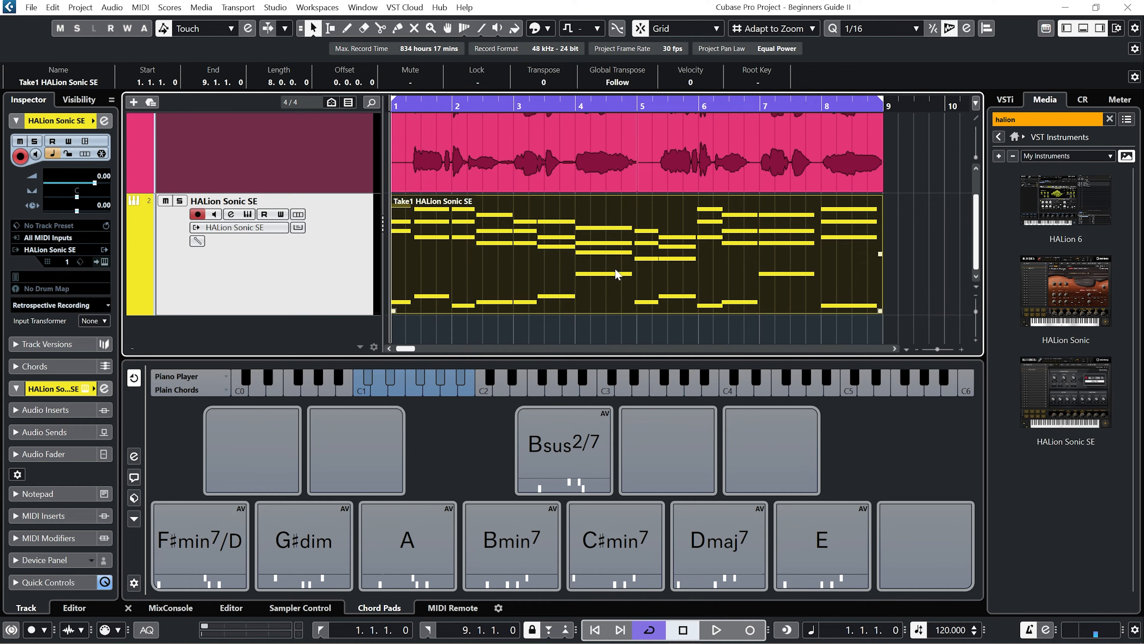
# - Open the piano take in the Key Editor, enlarge the editor and fit the full range of recorded notes in view
pyautogui.doubleClick(656, 271)
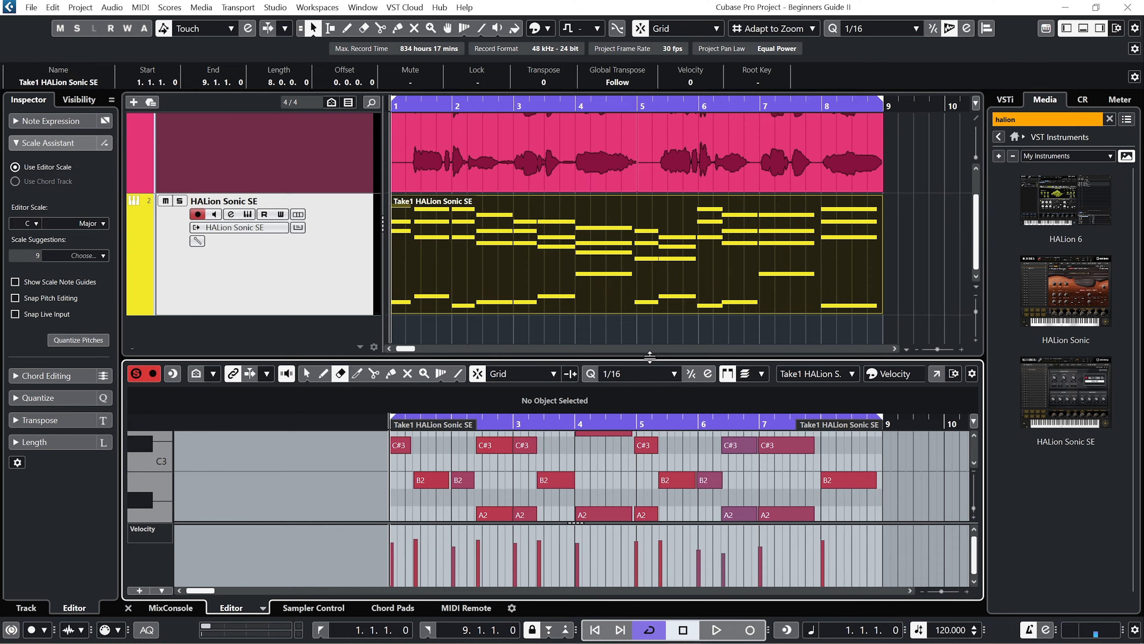
pyautogui.moveTo(649, 356); pyautogui.dragTo(654, 190)
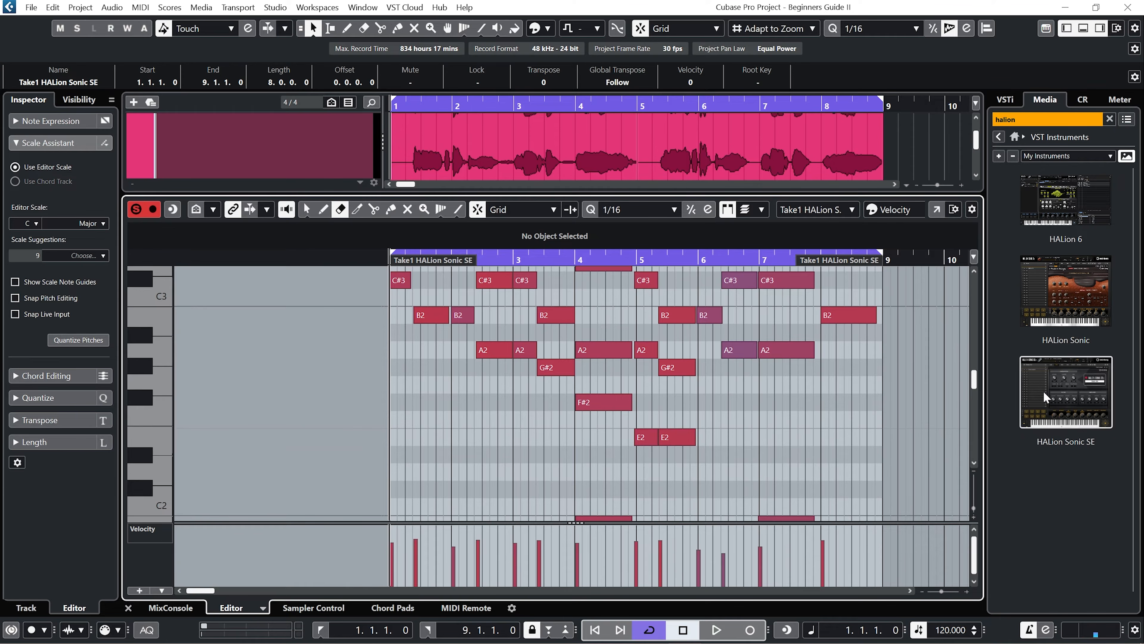
pyautogui.moveTo(973, 505); pyautogui.dragTo(974, 490)
pyautogui.scroll(1, 979, 390)
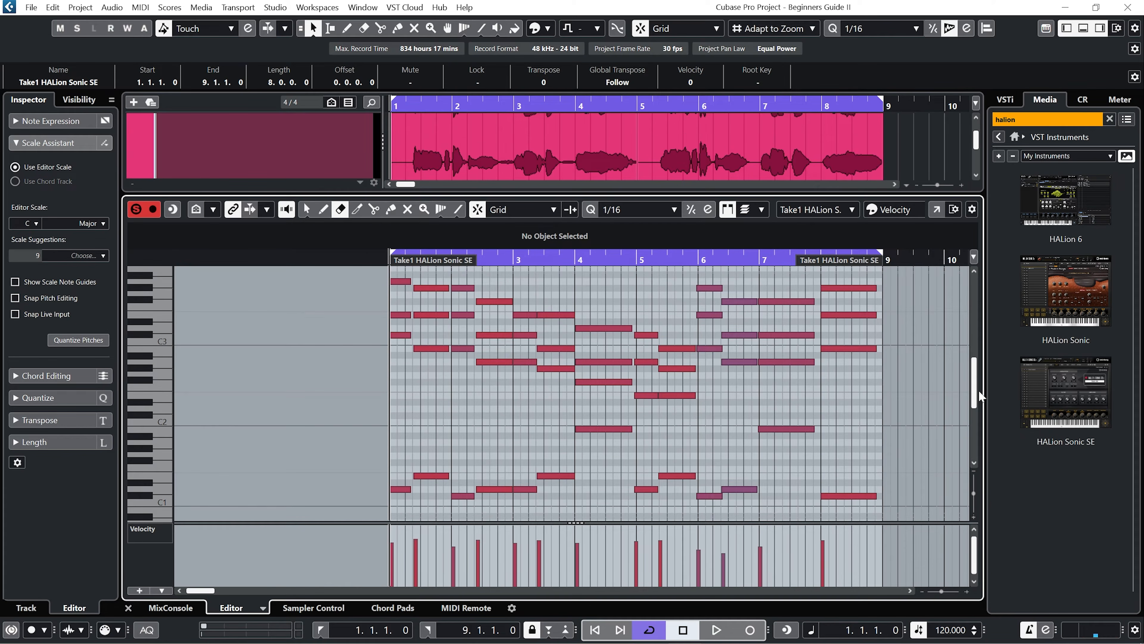
# - Try moving the highest note at bar 2 up to F#4, and undo the move
pyautogui.click(471, 289)
pyautogui.moveTo(472, 289); pyautogui.dragTo(465, 276)
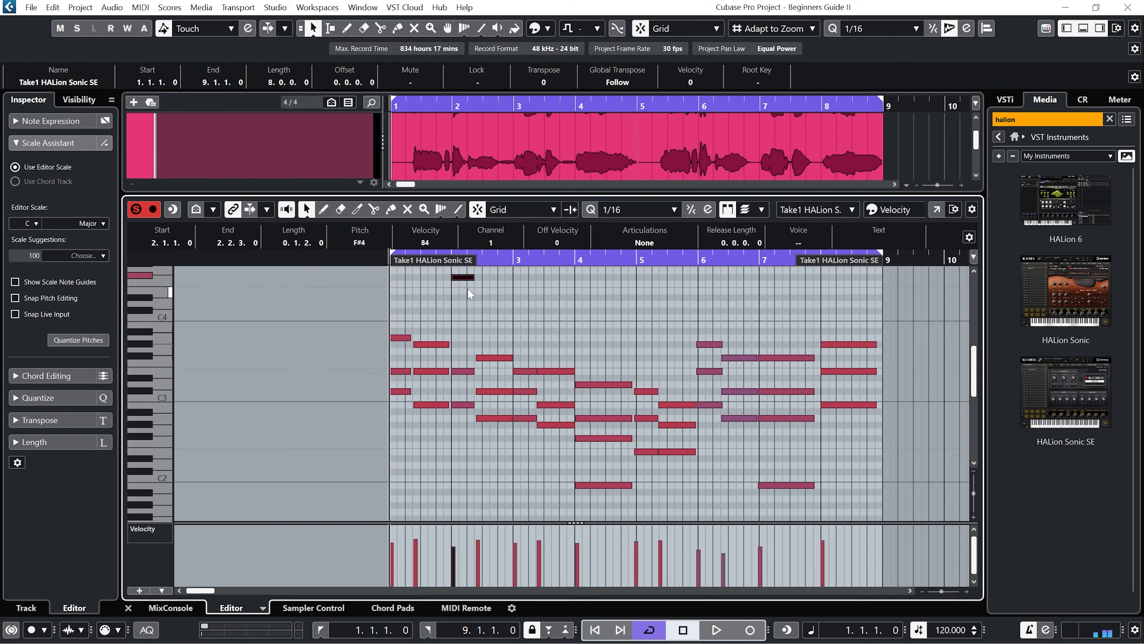
pyautogui.hotkey('ctrl', 'z')
pyautogui.click(489, 314)
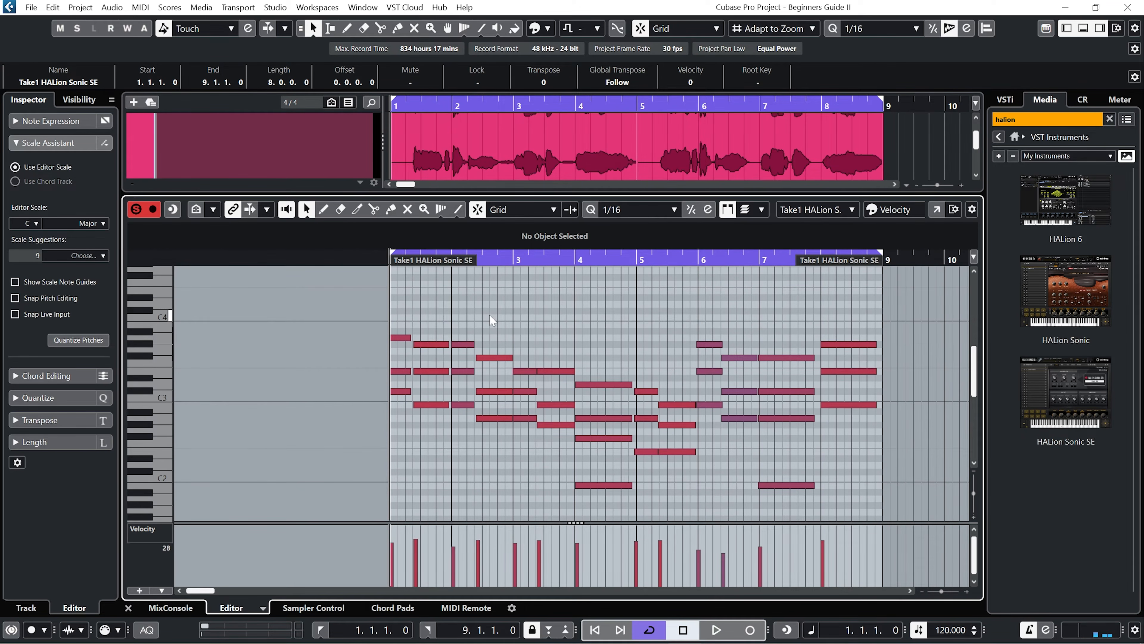
# - Quantize the notes of the piano take to a 1/8 grid
pyautogui.scroll(-2, 625, 311)
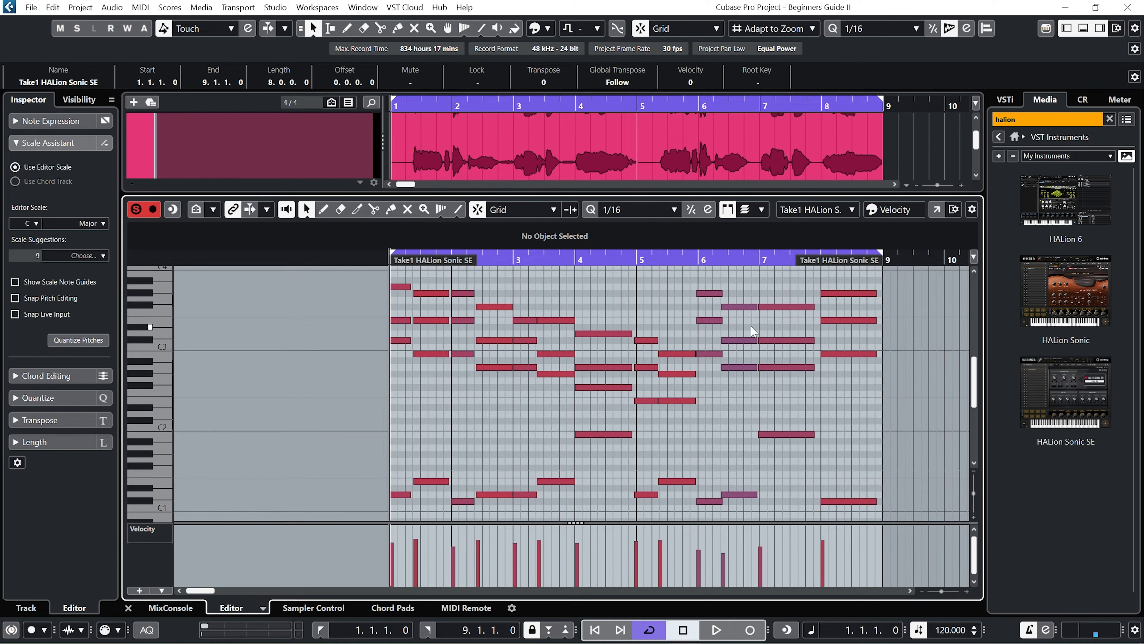
pyautogui.click(675, 210)
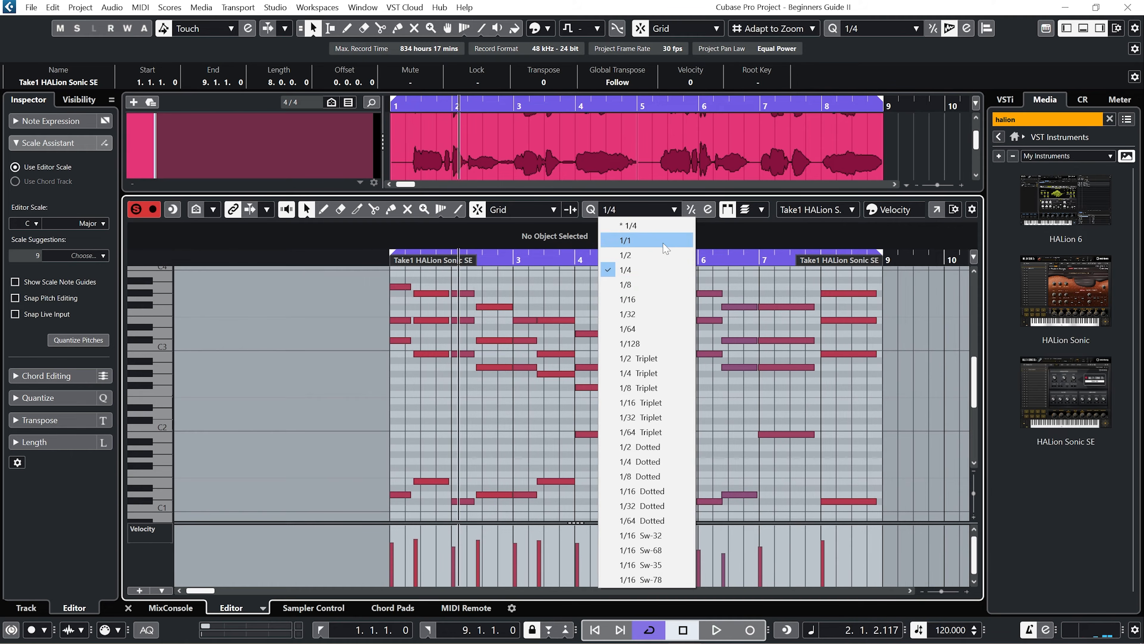
pyautogui.click(658, 285)
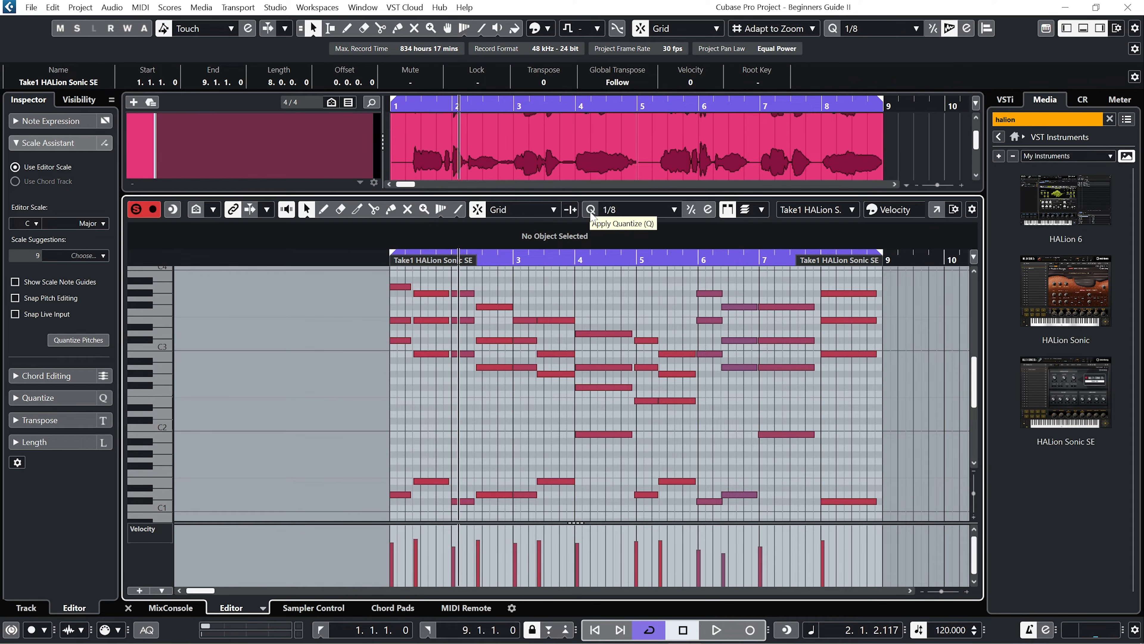
pyautogui.click(590, 211)
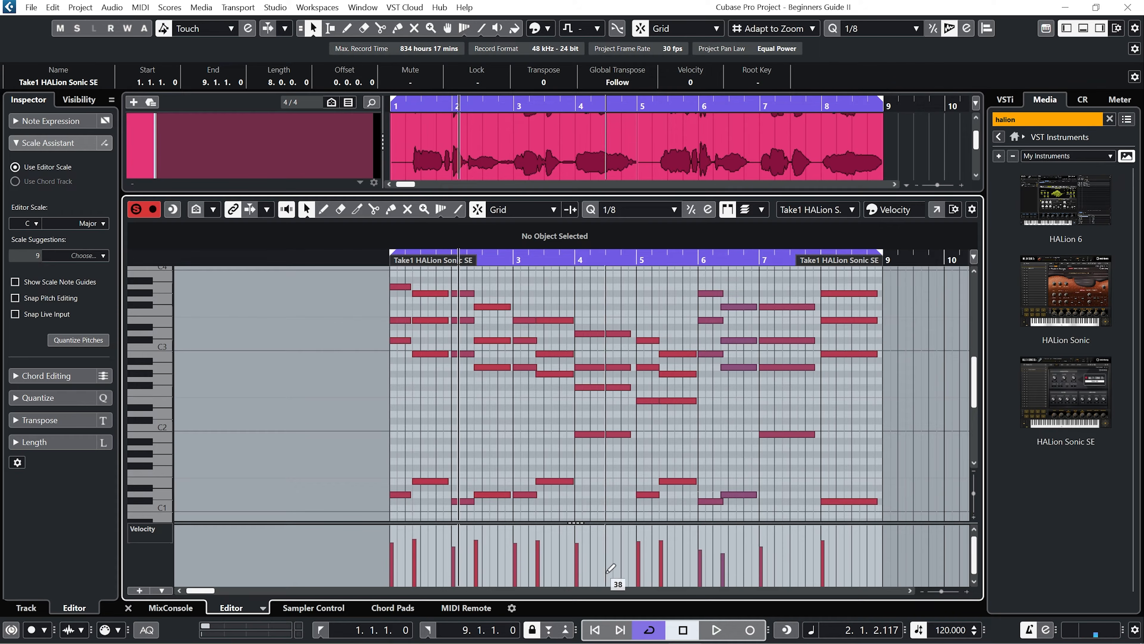
# - Play the quantized piano take in solo from the project start, stopping near the end of bar 8
pyautogui.click(595, 630)
pyautogui.click(727, 630)
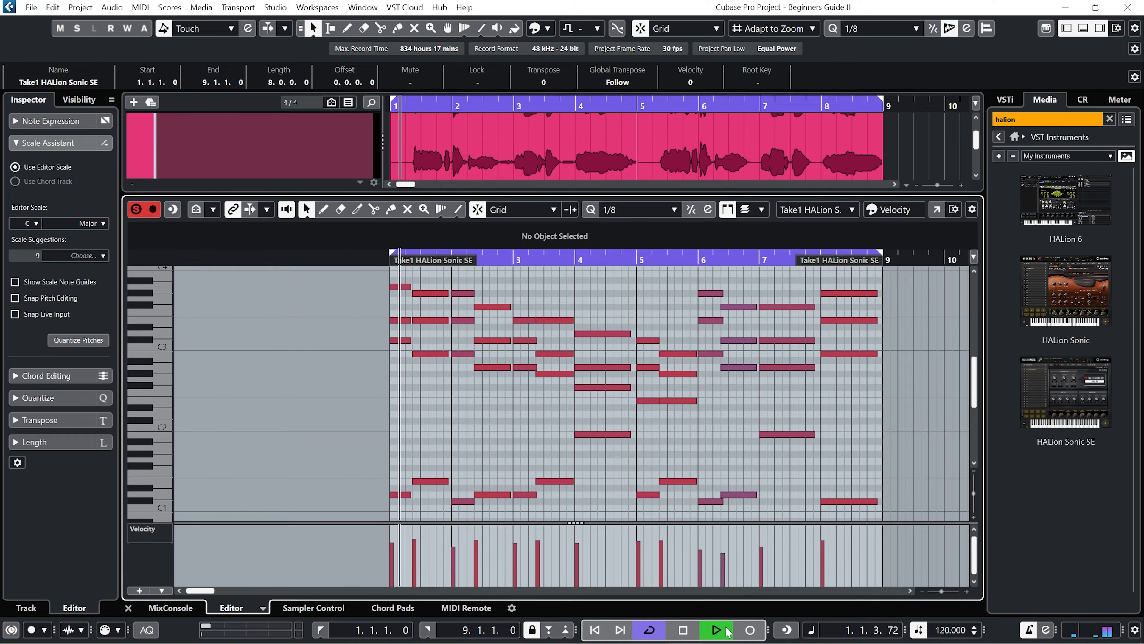
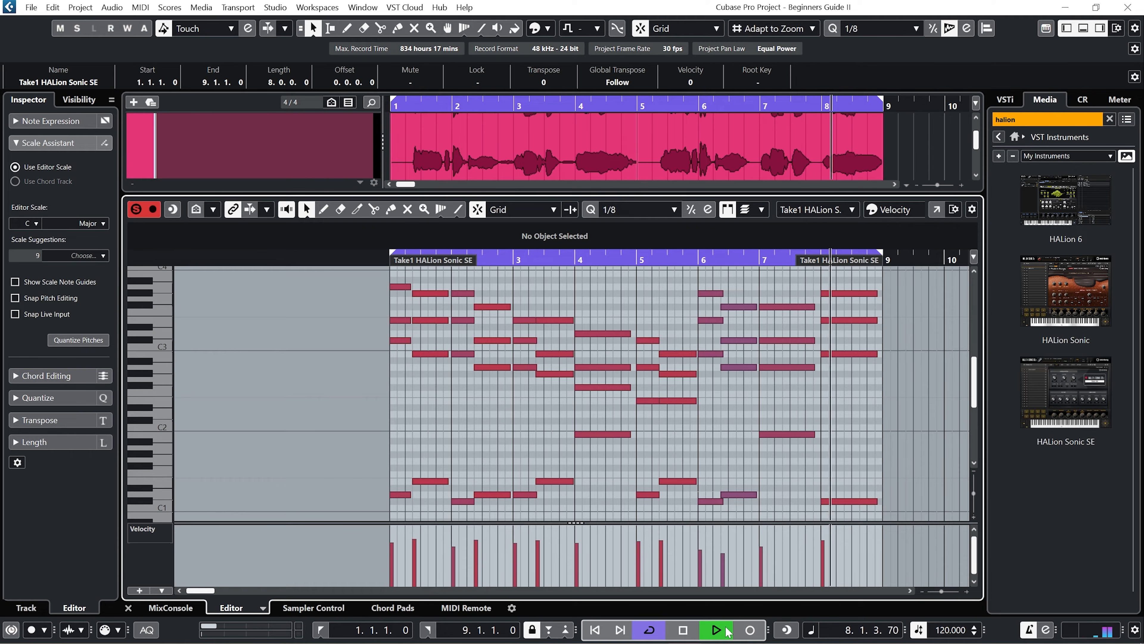
pyautogui.click(693, 630)
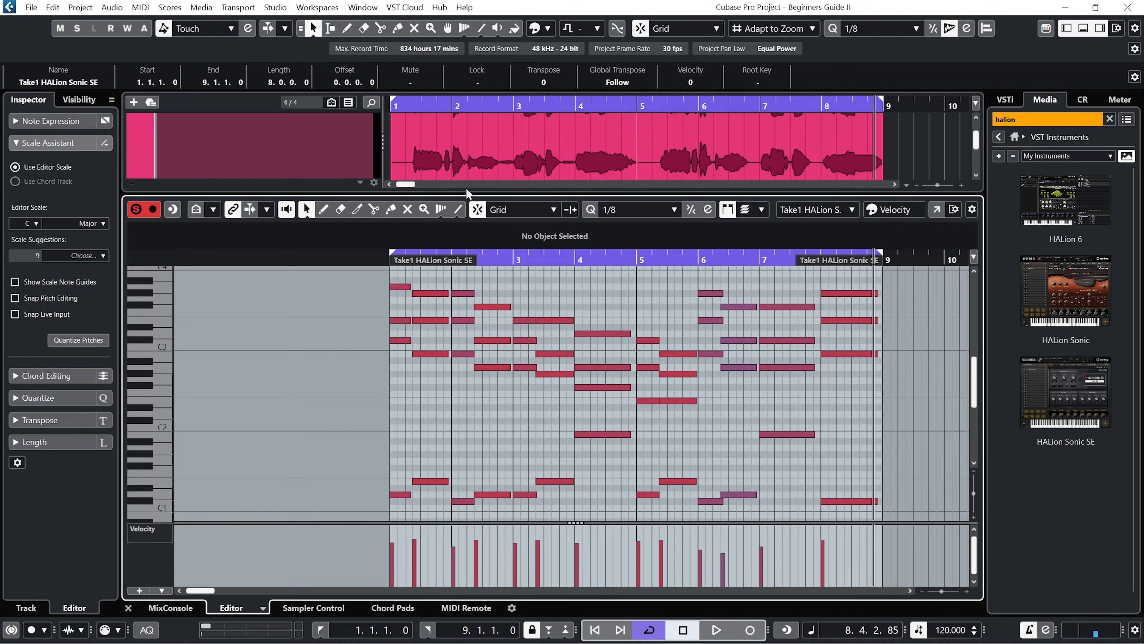
# - Turn off the editor solo, play the piano together with the vocal from bar 1, and return to the project start
pyautogui.click(137, 214)
pyautogui.click(387, 261)
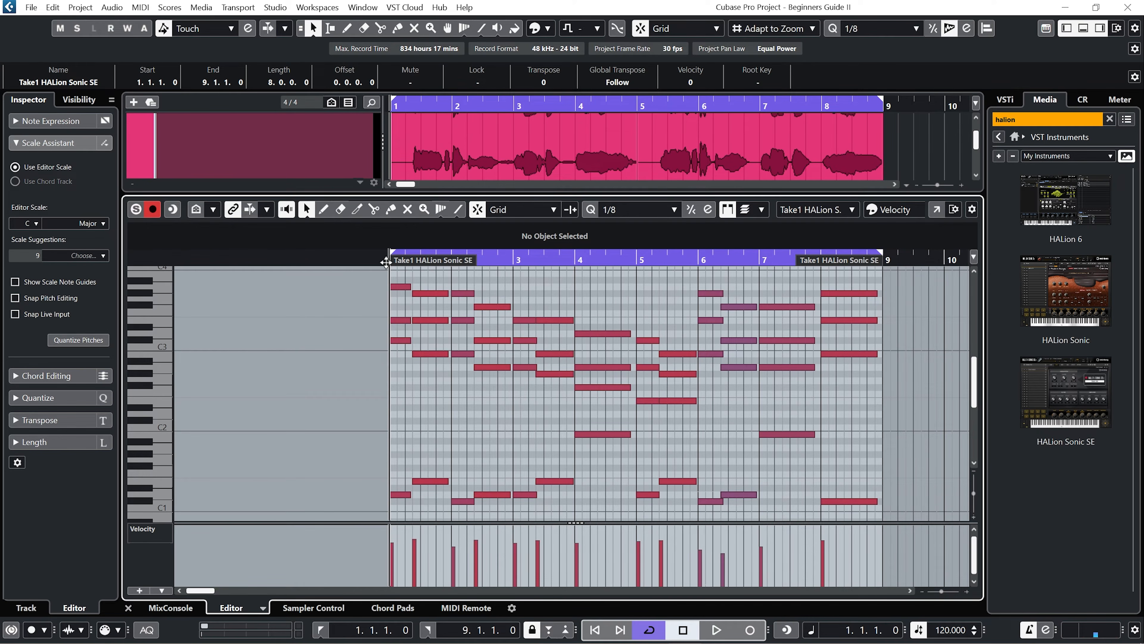
pyautogui.press('space')
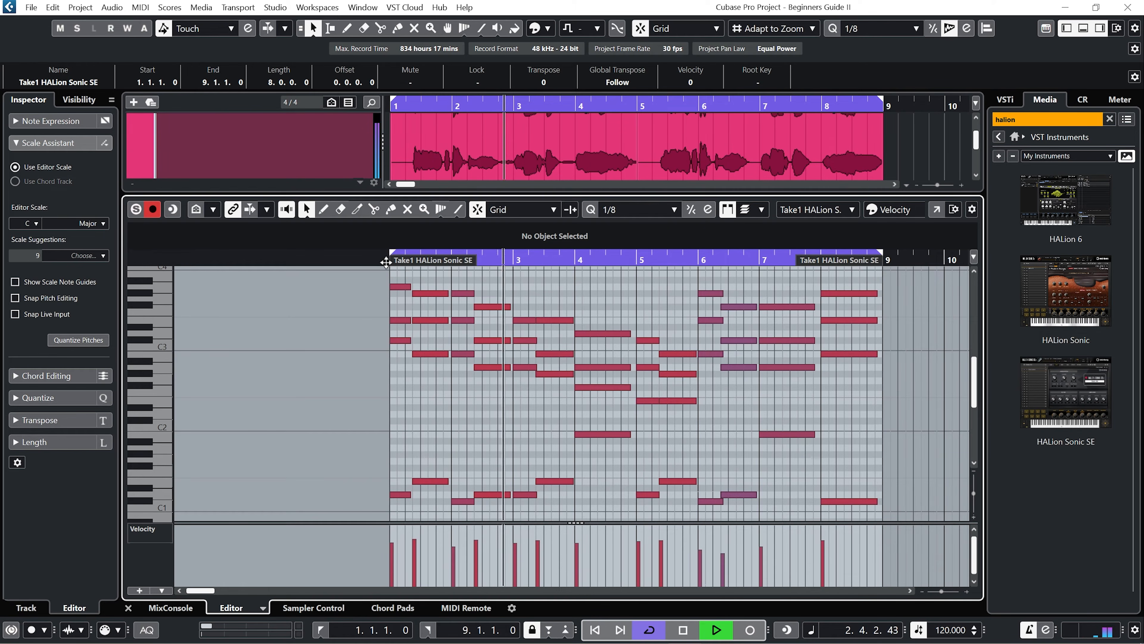
pyautogui.press('space')
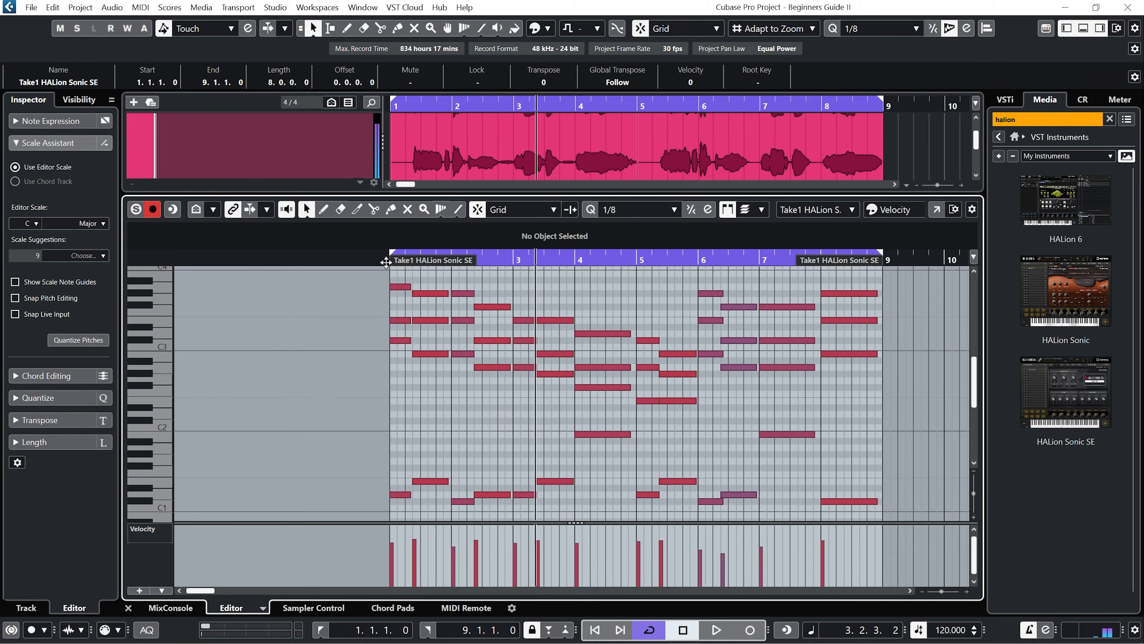
pyautogui.press('Home')
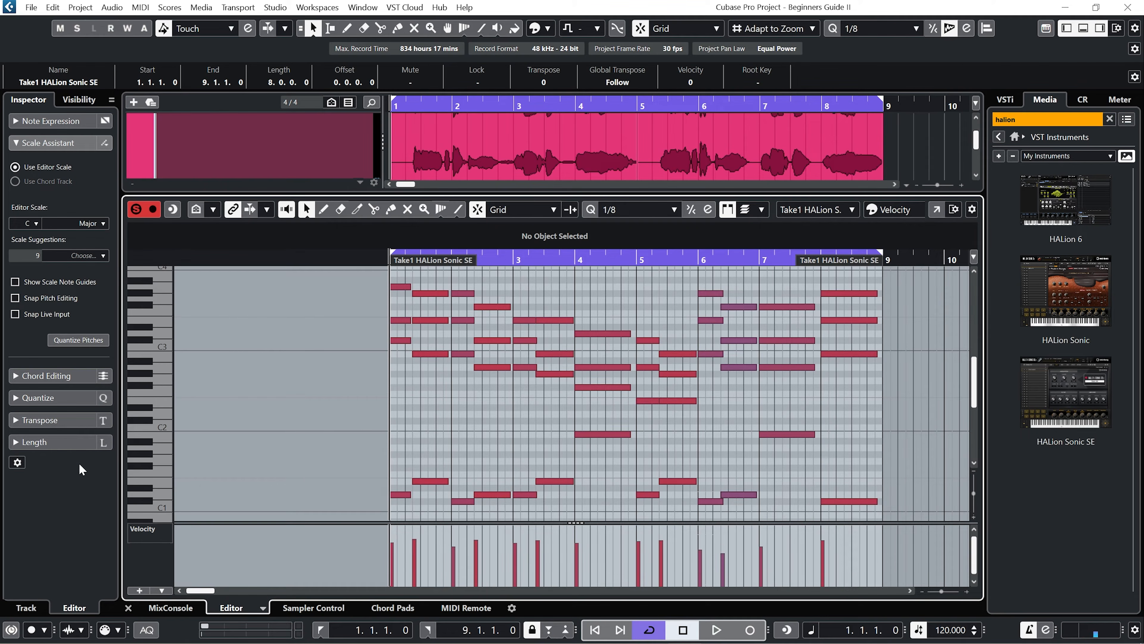
# - Expand the editor inspector's Length section and hide that section from the inspector
pyautogui.keyDown('ctrl'); pyautogui.click(18, 443); pyautogui.keyUp('ctrl')
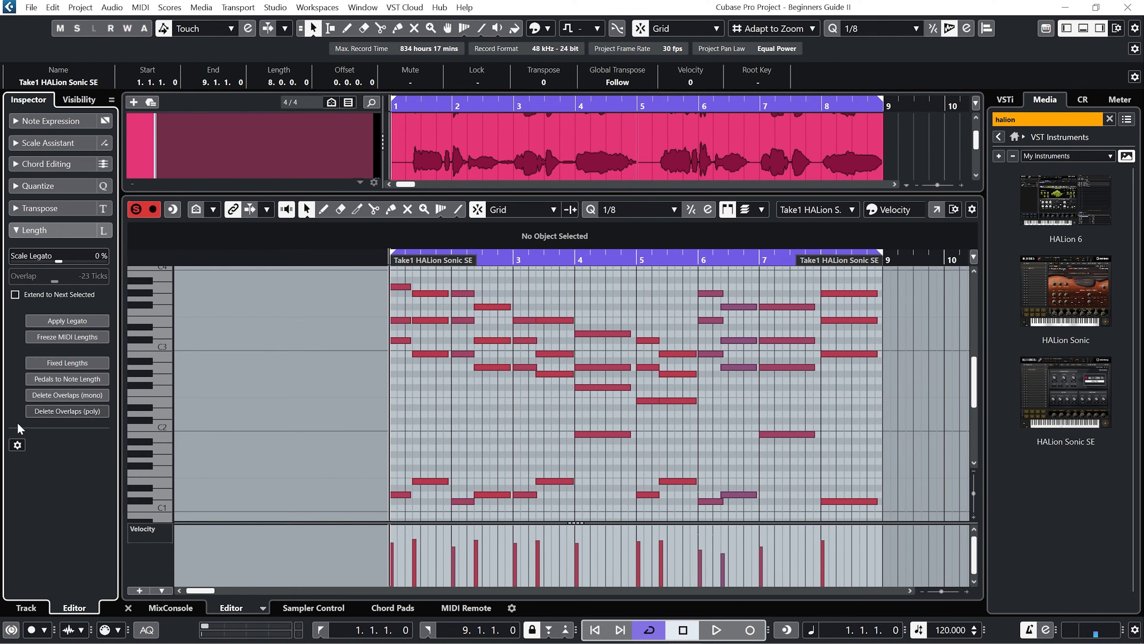
pyautogui.click(17, 445)
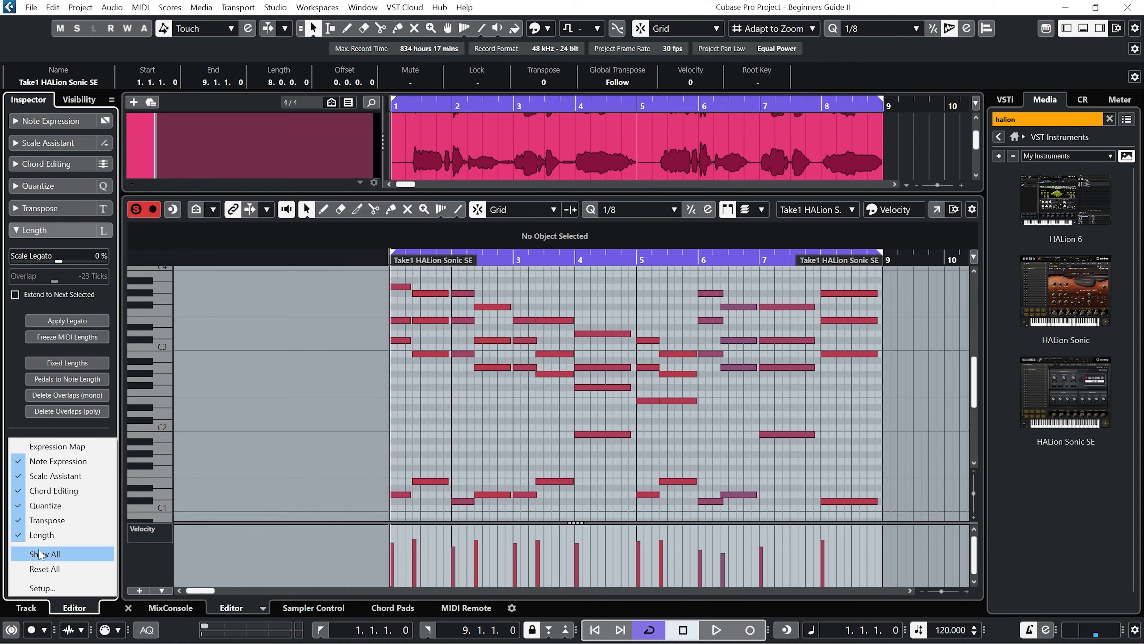
pyautogui.click(43, 535)
# - Show the Length section in the editor inspector and apply Fixed Lengths to the notes of the piano take
pyautogui.click(17, 229)
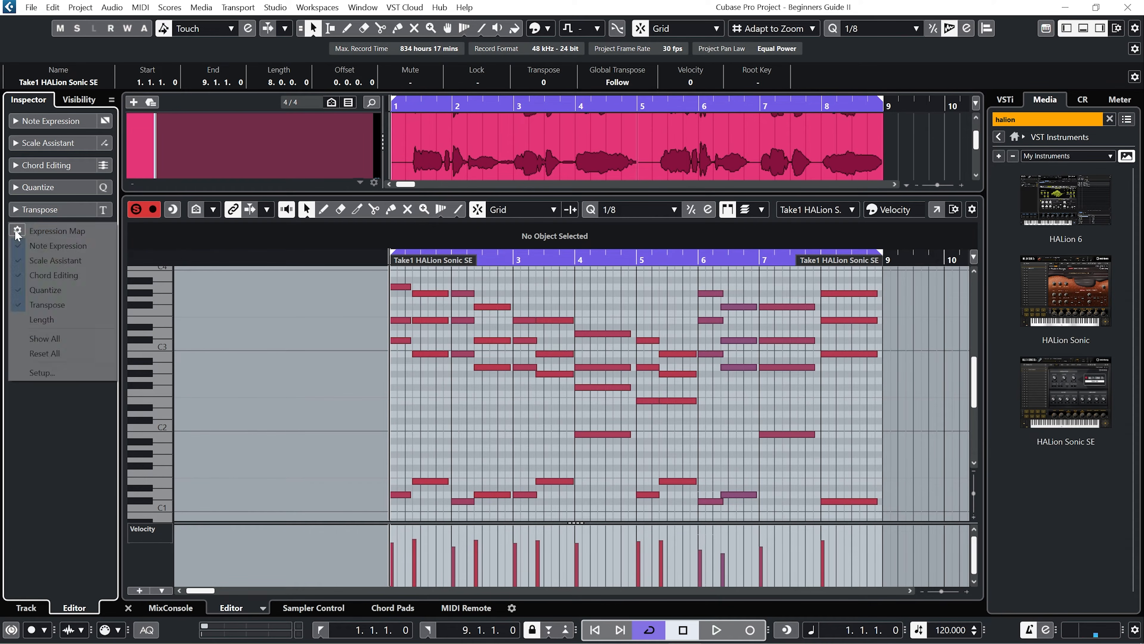
pyautogui.click(51, 319)
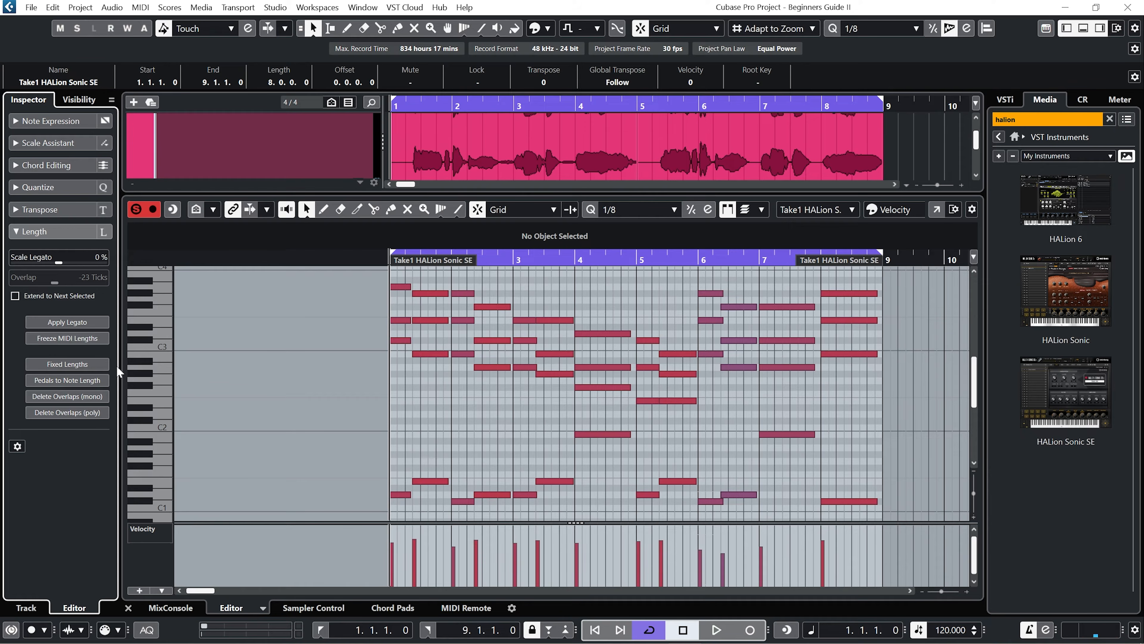
pyautogui.click(93, 366)
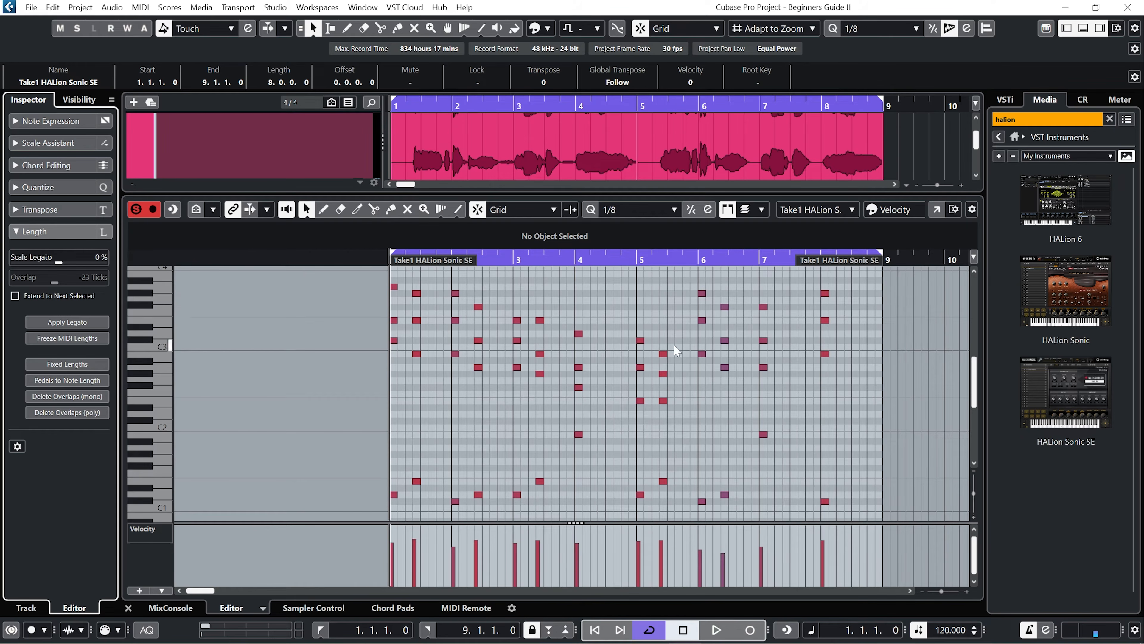
# - Play the opening of the fixed-length piano take, stop, and apply Legato to its notes
pyautogui.press('space')
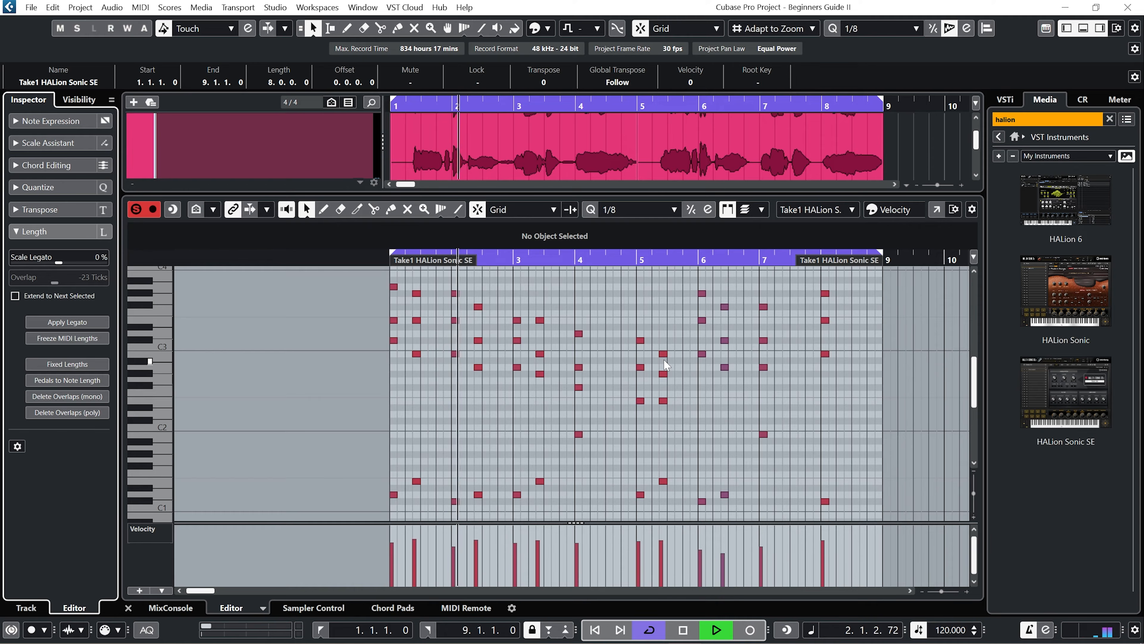
pyautogui.press('space')
pyautogui.click(82, 323)
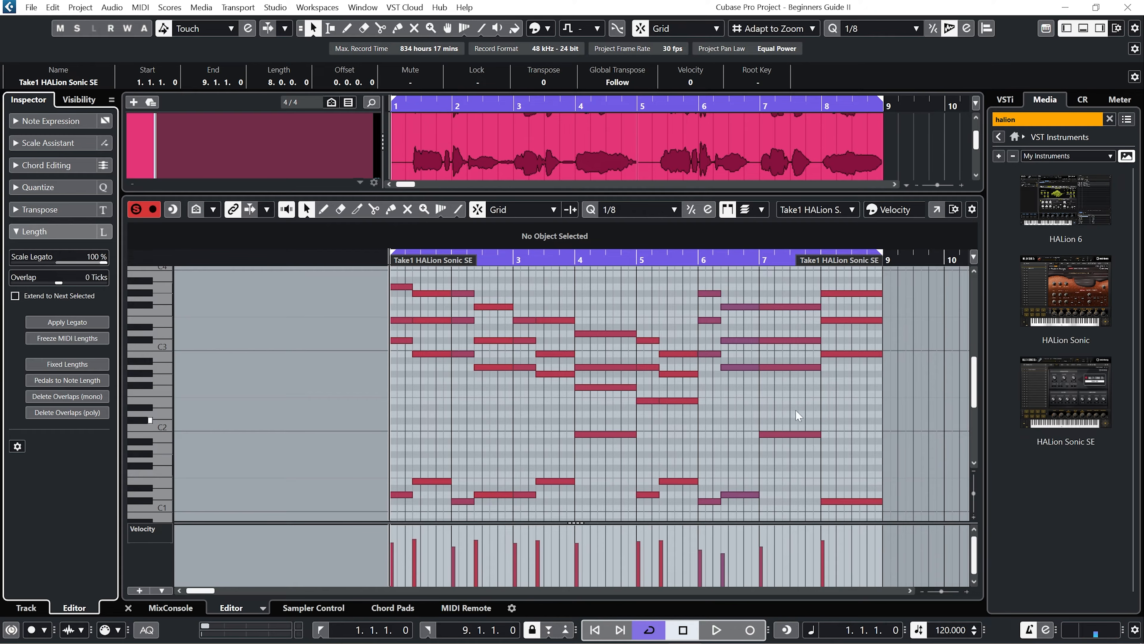
# - Play the legato notes of the piano take and set Scale Legato to 91 %
pyautogui.press('space')
pyautogui.press('space')
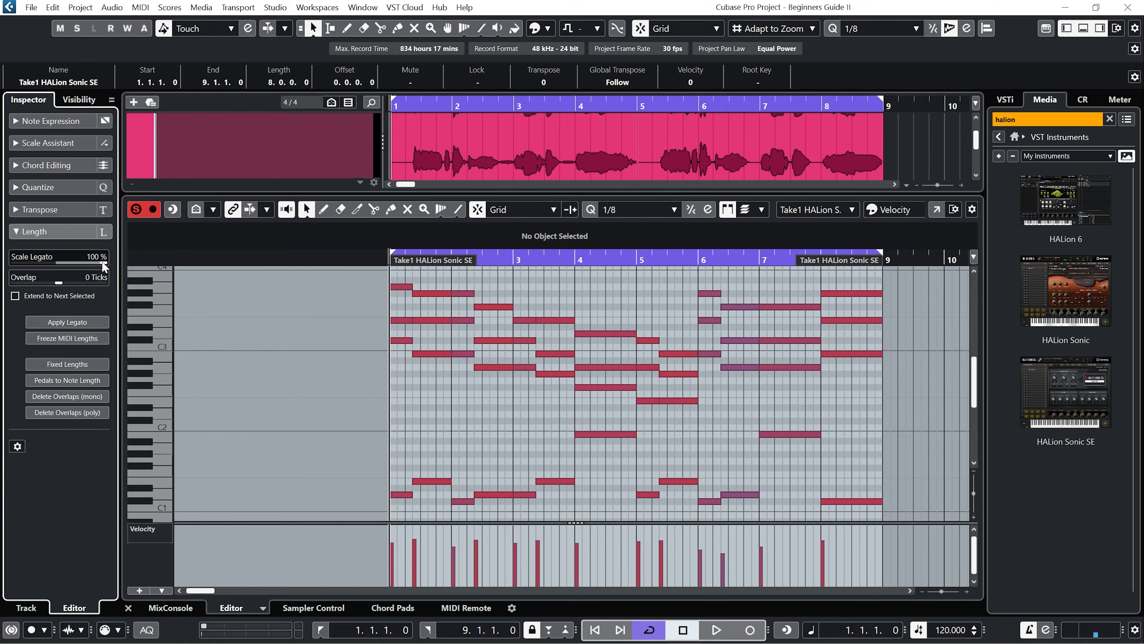
pyautogui.moveTo(101, 261); pyautogui.dragTo(98, 264)
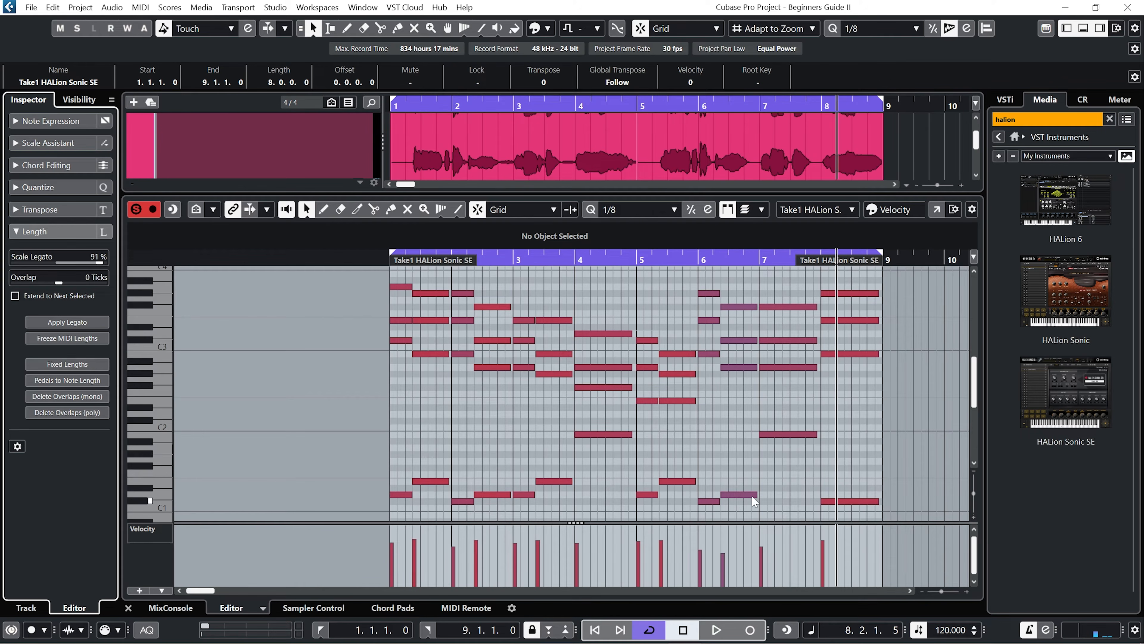
# - Select the chord starting at bar 6 beat 3 and adjust its velocity in the velocity lane
pyautogui.moveTo(733, 514); pyautogui.dragTo(743, 287)
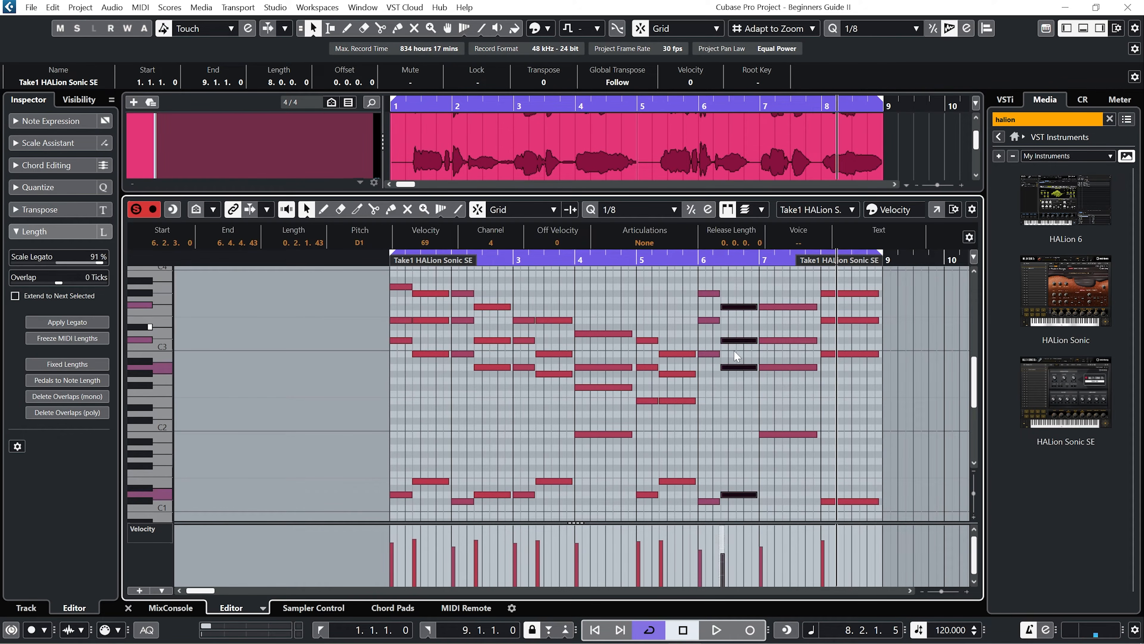
pyautogui.moveTo(727, 547)
pyautogui.mouseDown()
pyautogui.moveTo(733, 537)
pyautogui.moveTo(733, 555)
pyautogui.moveTo(731, 530)
pyautogui.moveTo(734, 557)
pyautogui.mouseUp()
pyautogui.click(762, 504)
pyautogui.click(739, 494)
# - Select all notes of the piano take and slightly adjust their velocities overall and at both ends of the range
pyautogui.moveTo(901, 507)
pyautogui.mouseDown()
pyautogui.moveTo(581, 349)
pyautogui.moveTo(364, 275)
pyautogui.mouseUp()
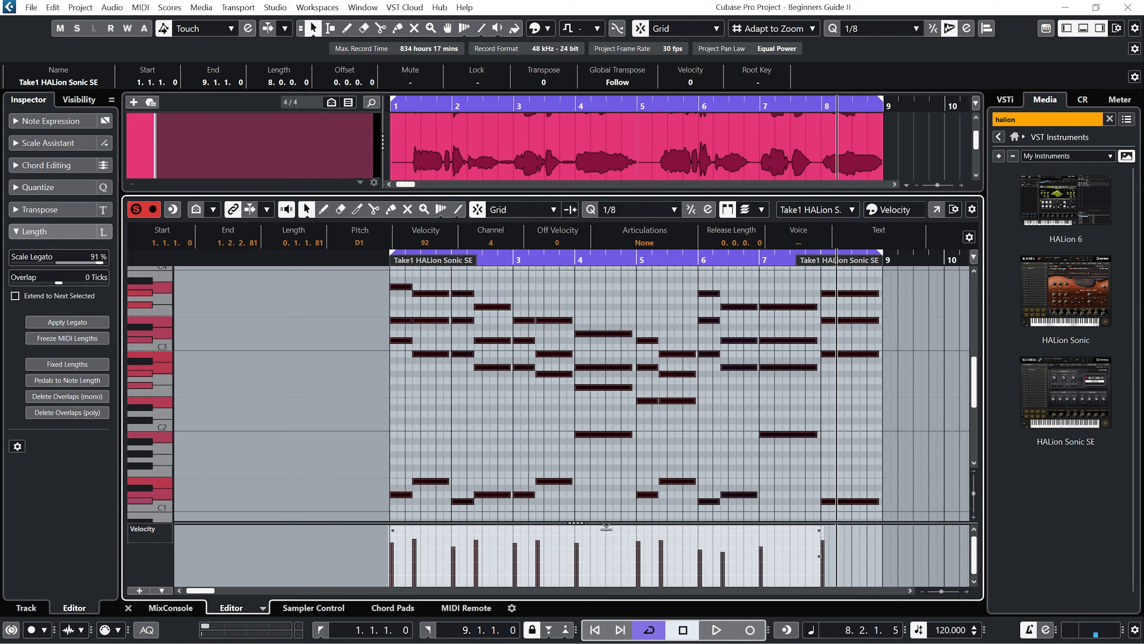
pyautogui.moveTo(606, 529)
pyautogui.mouseDown()
pyautogui.moveTo(609, 512)
pyautogui.moveTo(612, 527)
pyautogui.mouseUp()
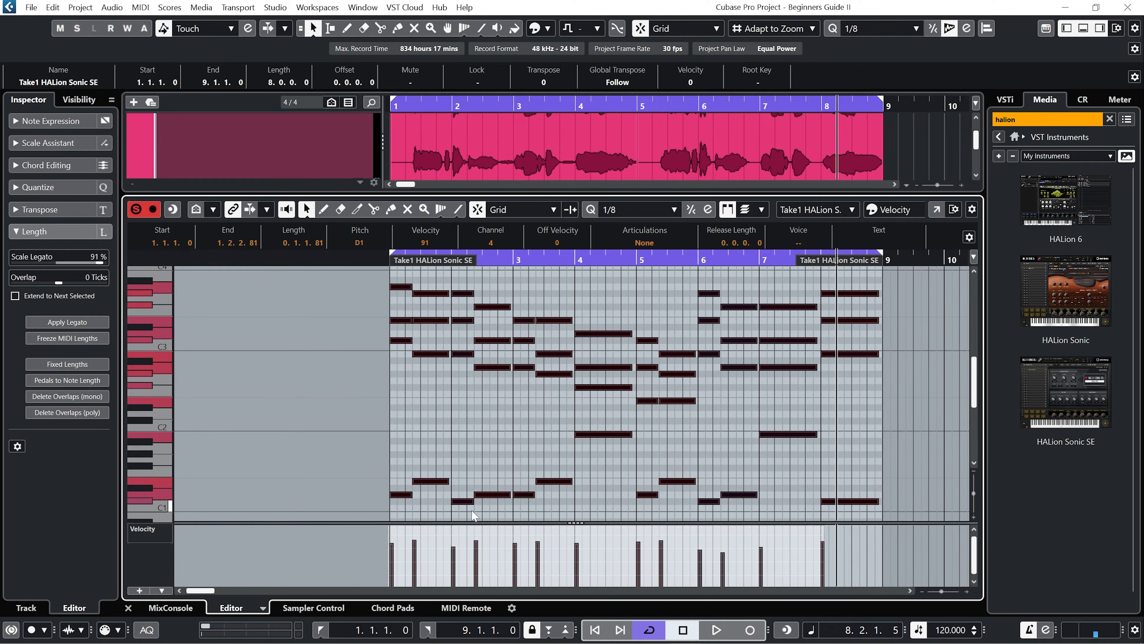
pyautogui.moveTo(387, 533); pyautogui.dragTo(386, 534)
pyautogui.moveTo(819, 530); pyautogui.dragTo(827, 537)
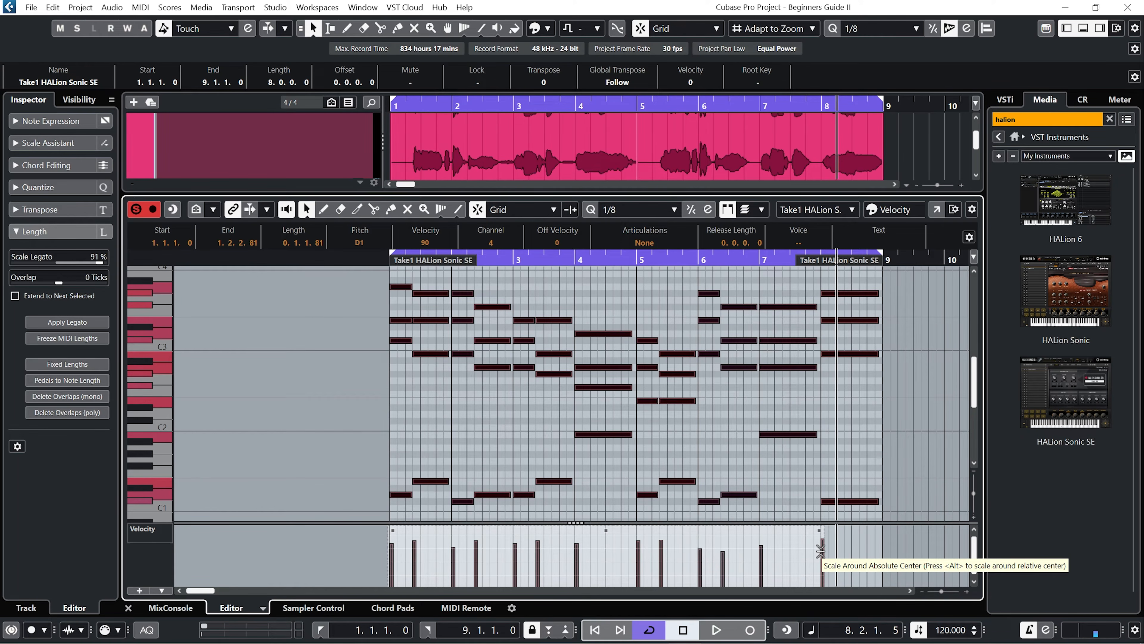
# - Scale the selected notes' velocities around the absolute center to even them out, and raise them all, bringing the first note to 101
pyautogui.moveTo(820, 550); pyautogui.dragTo(824, 563)
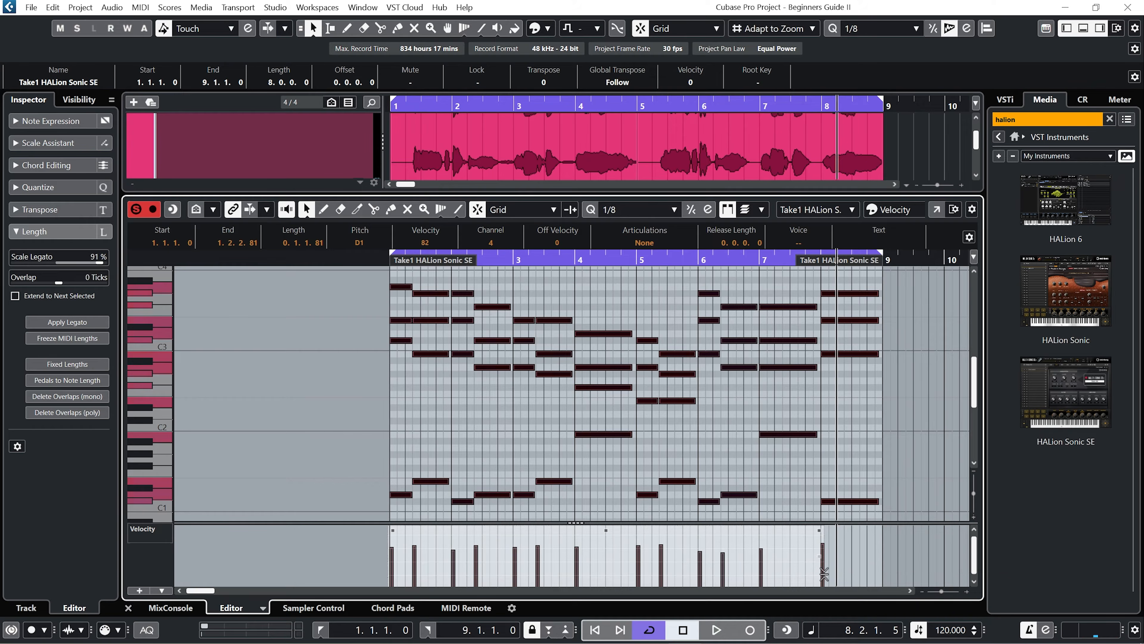
pyautogui.moveTo(825, 607)
pyautogui.mouseDown()
pyautogui.moveTo(825, 529)
pyautogui.moveTo(824, 624)
pyautogui.mouseUp()
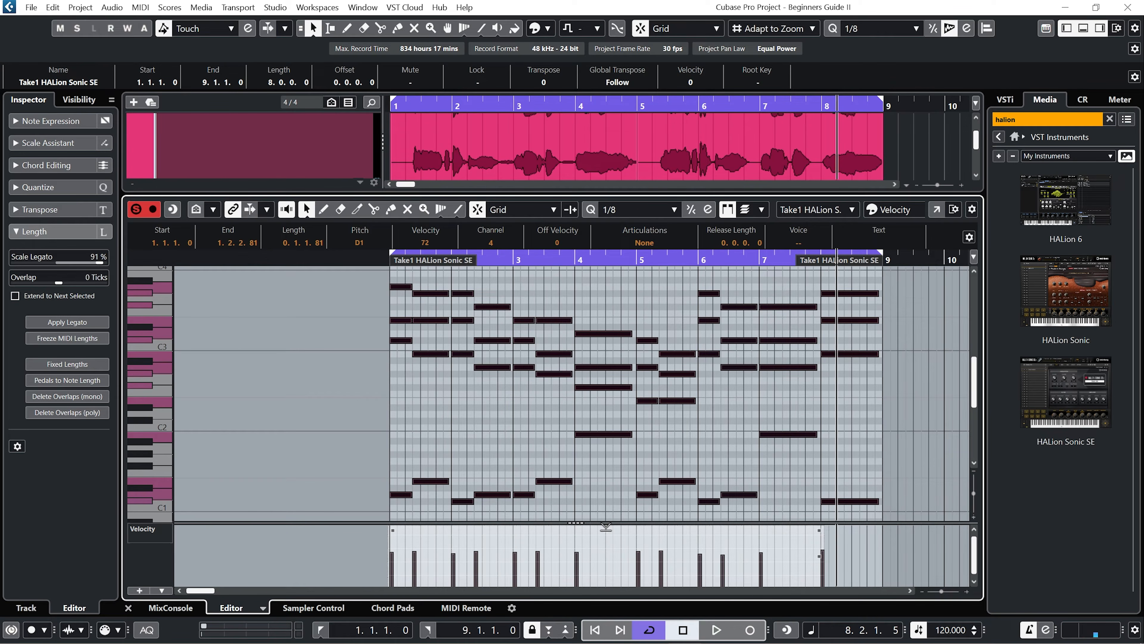
pyautogui.moveTo(606, 527); pyautogui.dragTo(607, 503)
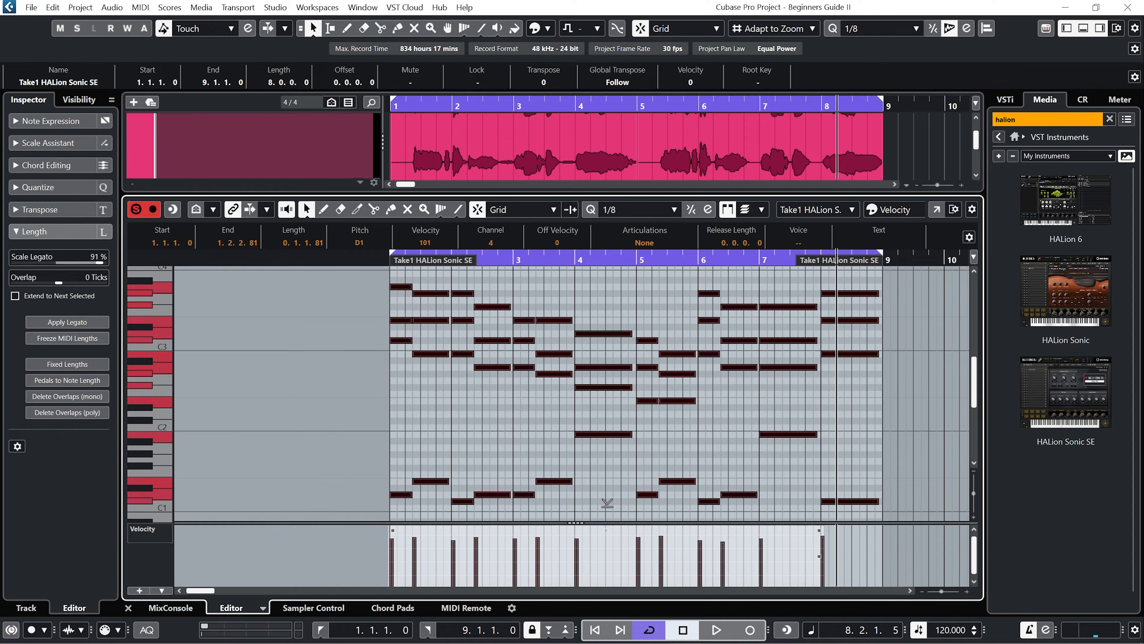
# - Return to the project start and play the piano with its edited velocities, stopping near the end of bar 8
pyautogui.moveTo(384, 256); pyautogui.dragTo(387, 261)
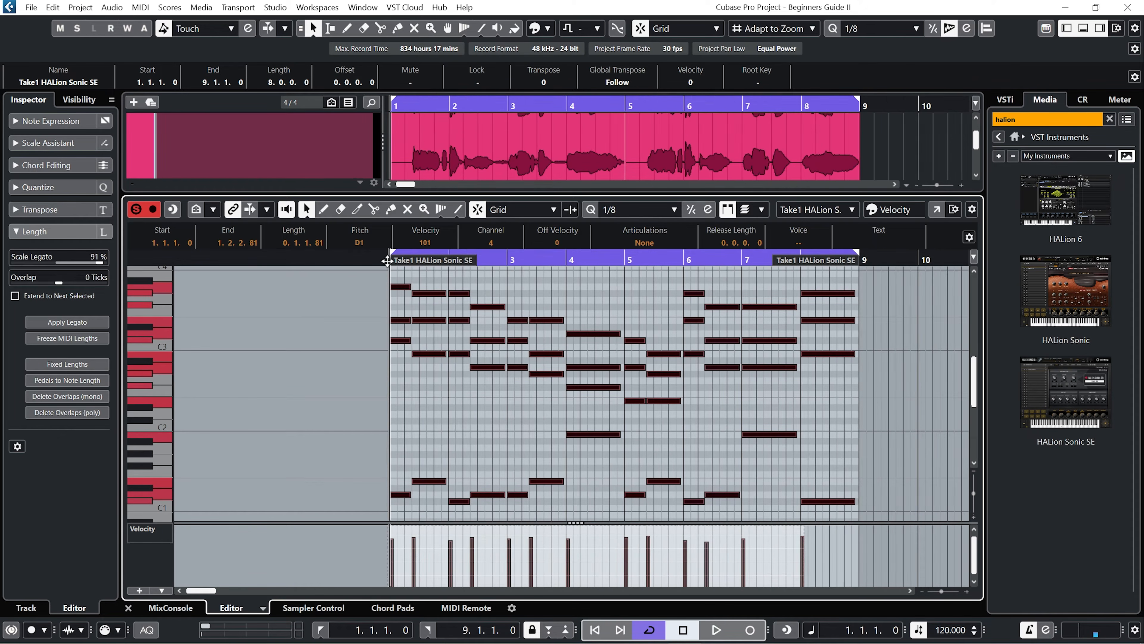
pyautogui.press('space')
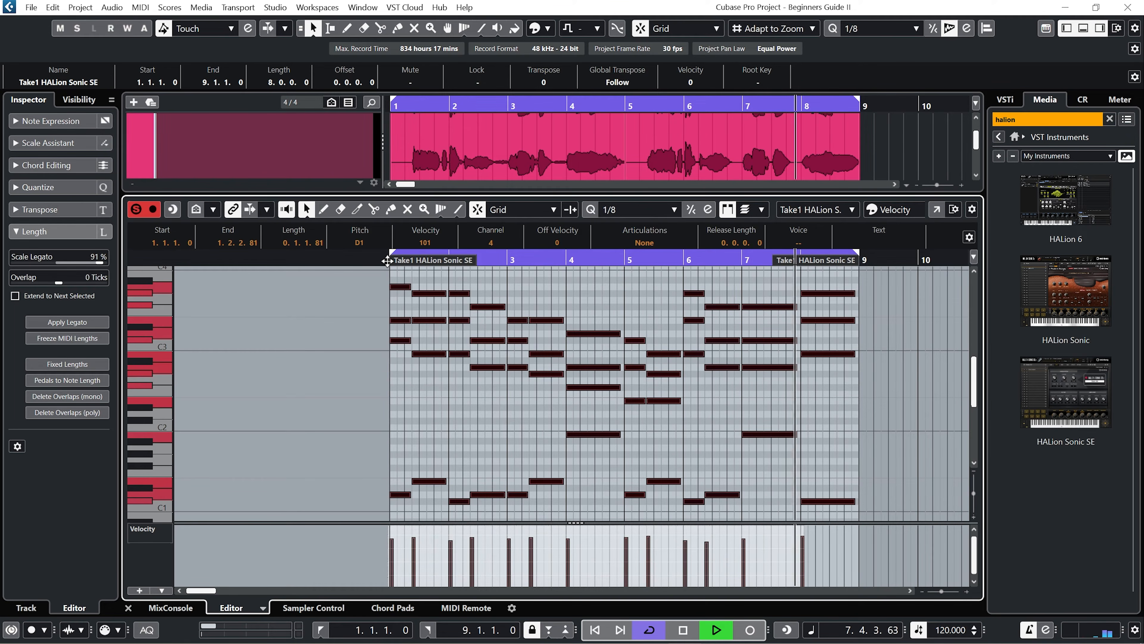
pyautogui.press('space')
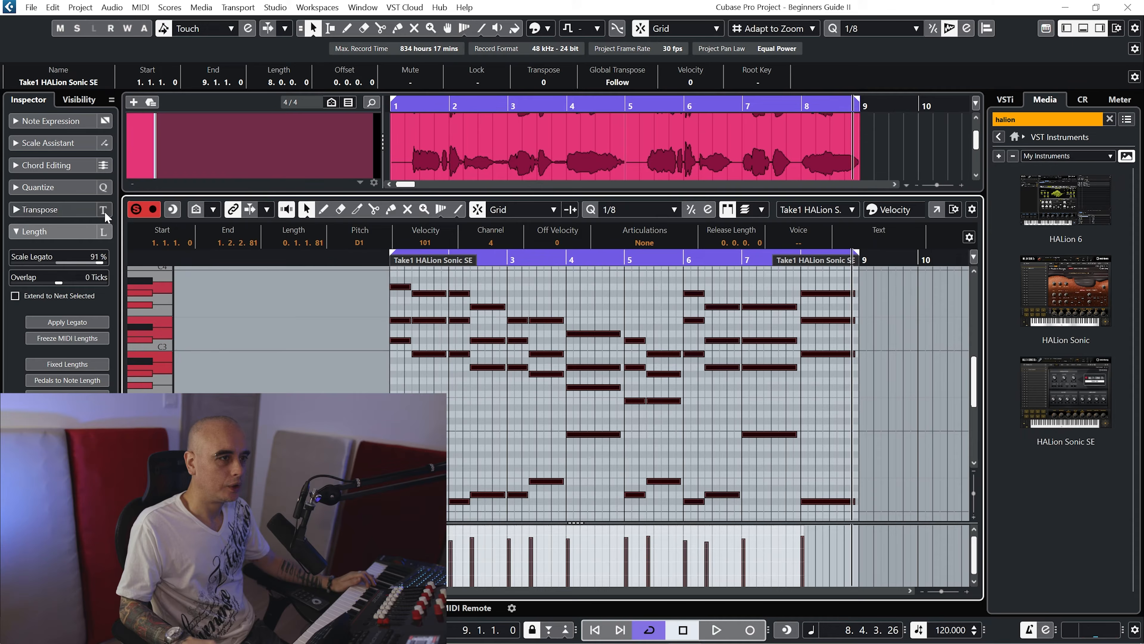
# - Hide the lower zone and rename the HALion Sonic SE track as Piano
pyautogui.click(1082, 28)
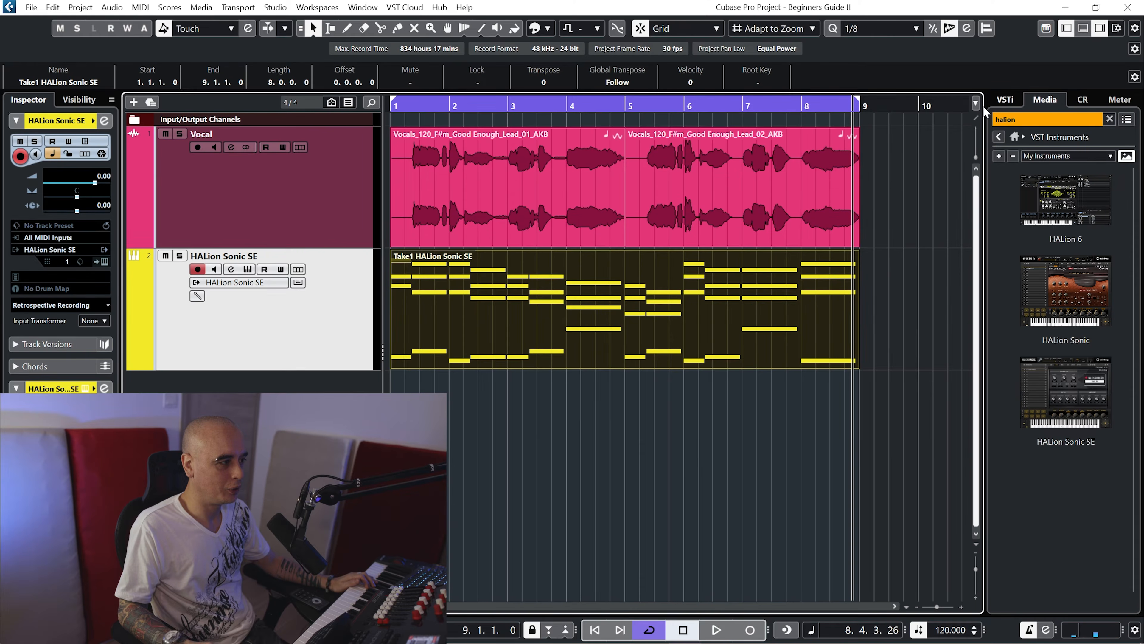
pyautogui.click(662, 473)
pyautogui.doubleClick(222, 255)
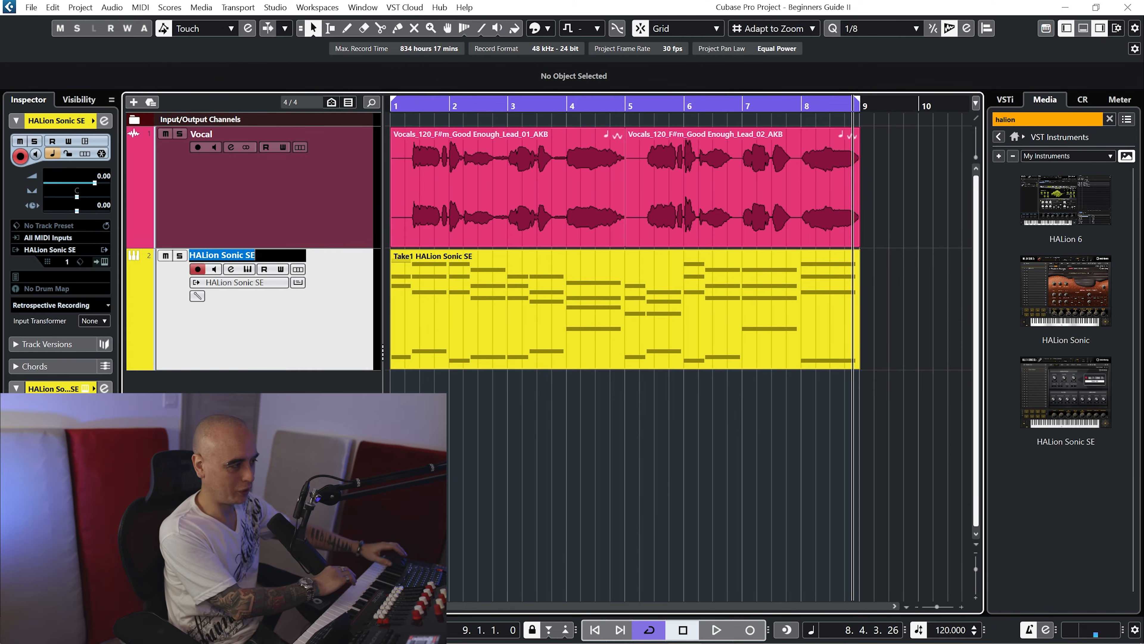
pyautogui.write('P')
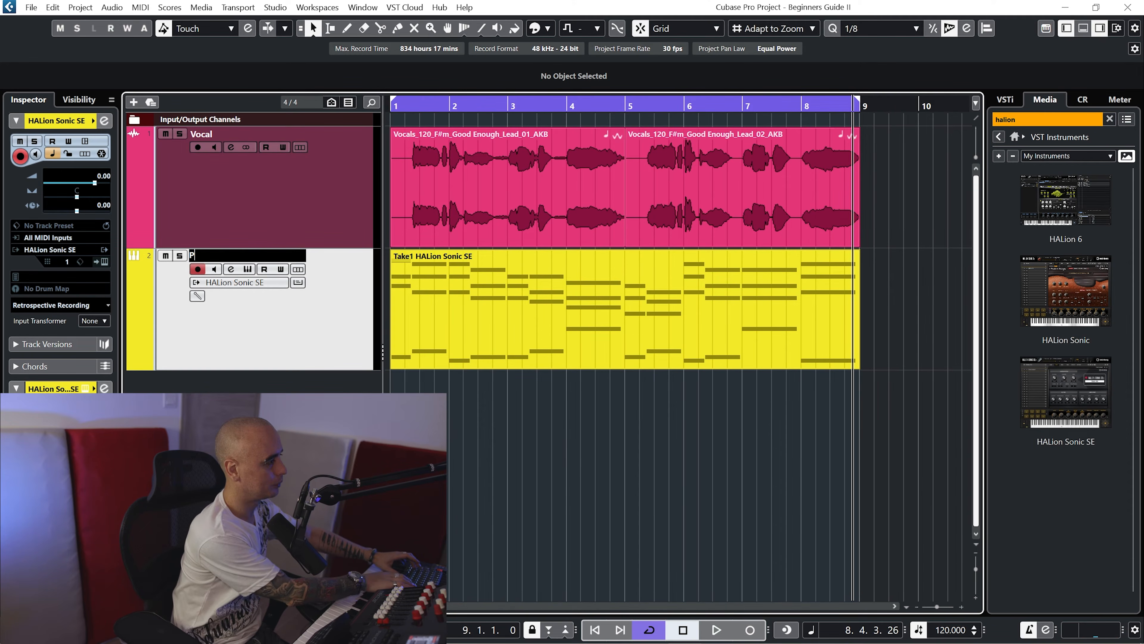
pyautogui.write('iano')
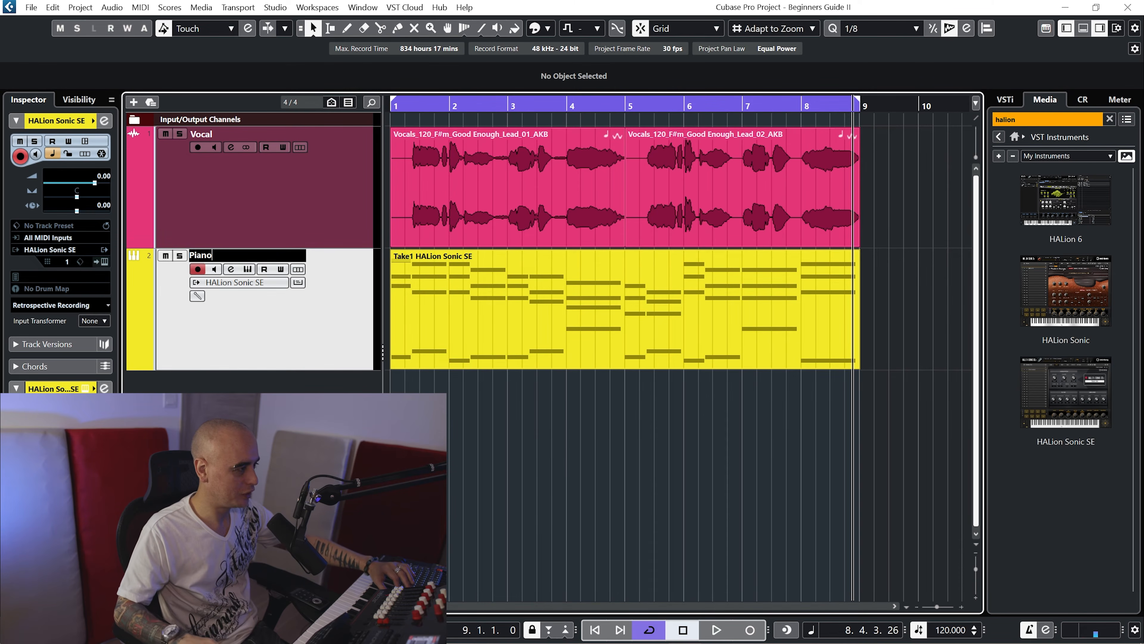
pyautogui.press('Return')
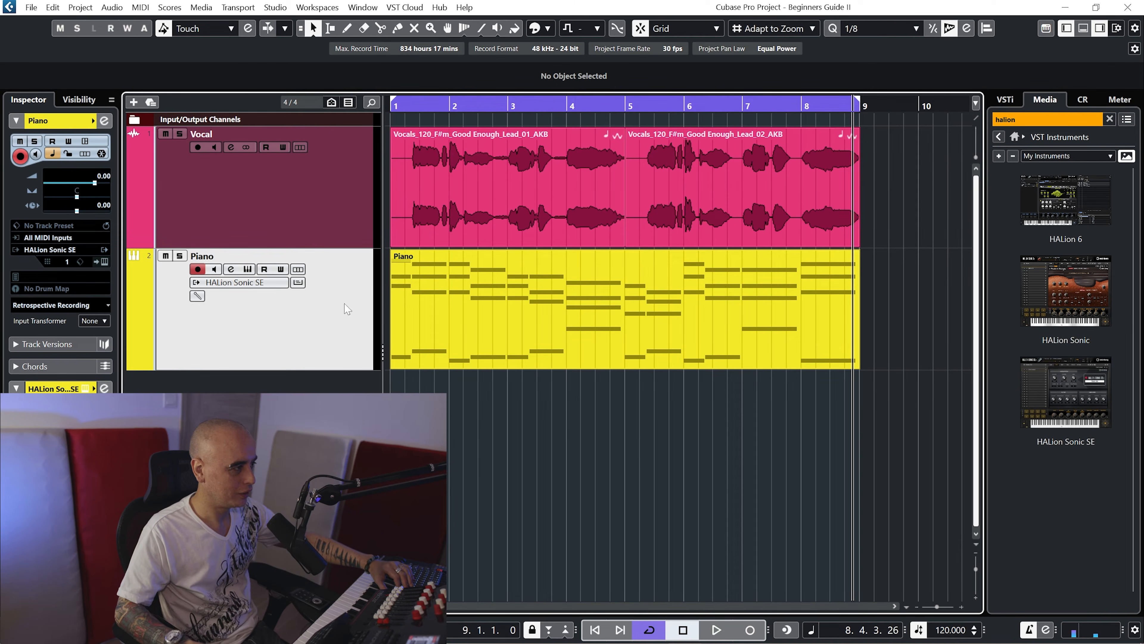
pyautogui.click(398, 260)
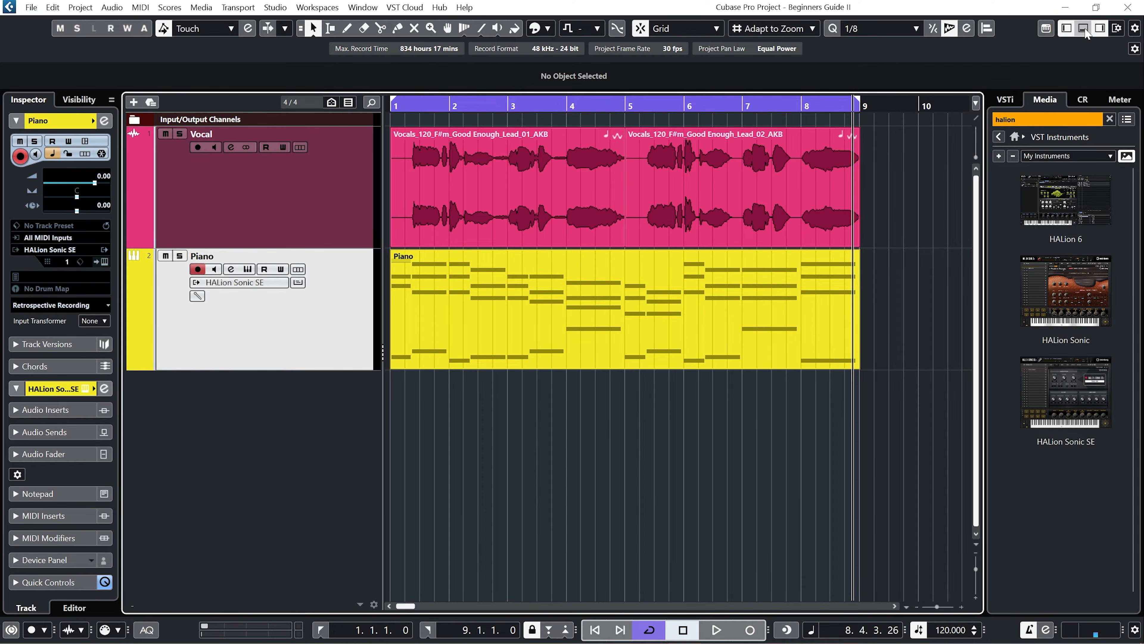
# - Show the MixConsole in the lower zone and display the channel zones list of the Visibility settings
pyautogui.click(1083, 28)
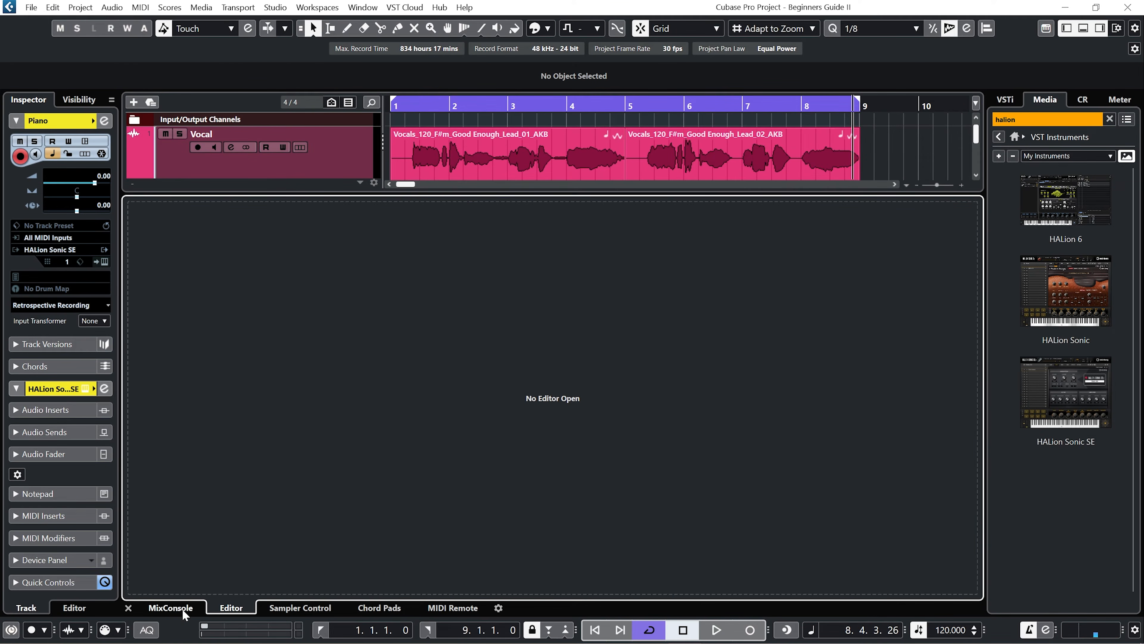
pyautogui.click(182, 608)
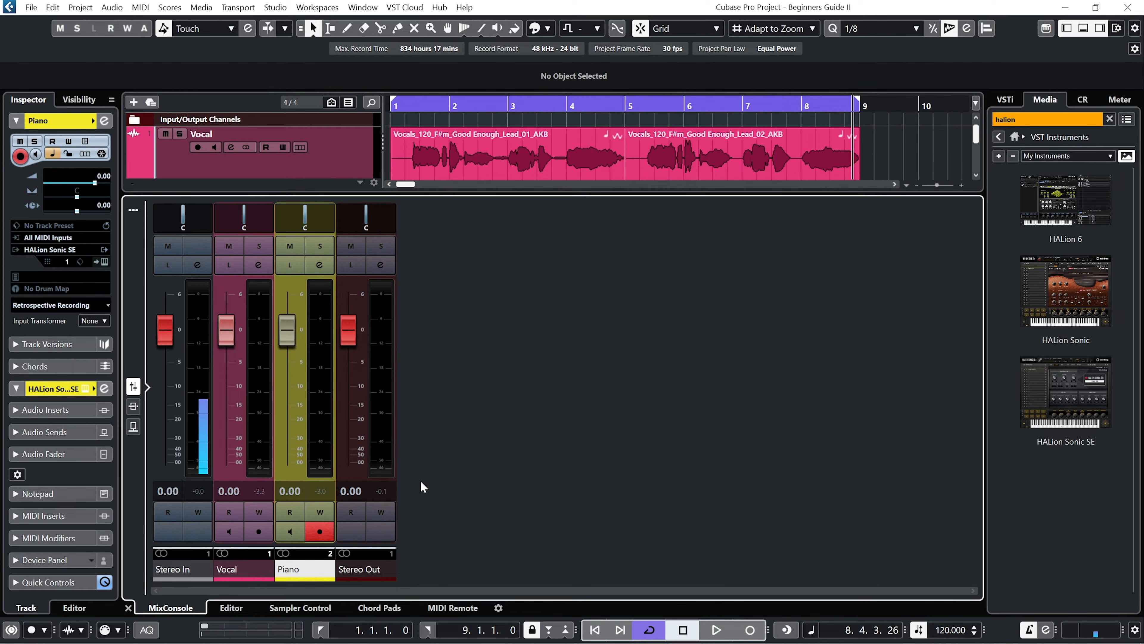
pyautogui.click(83, 100)
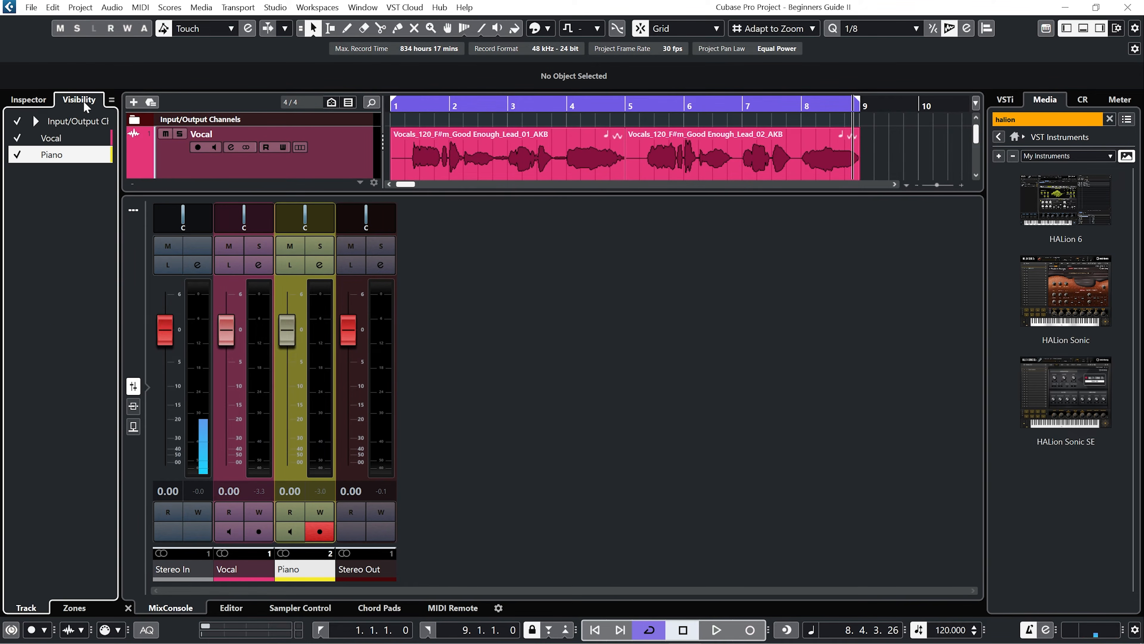
pyautogui.click(72, 609)
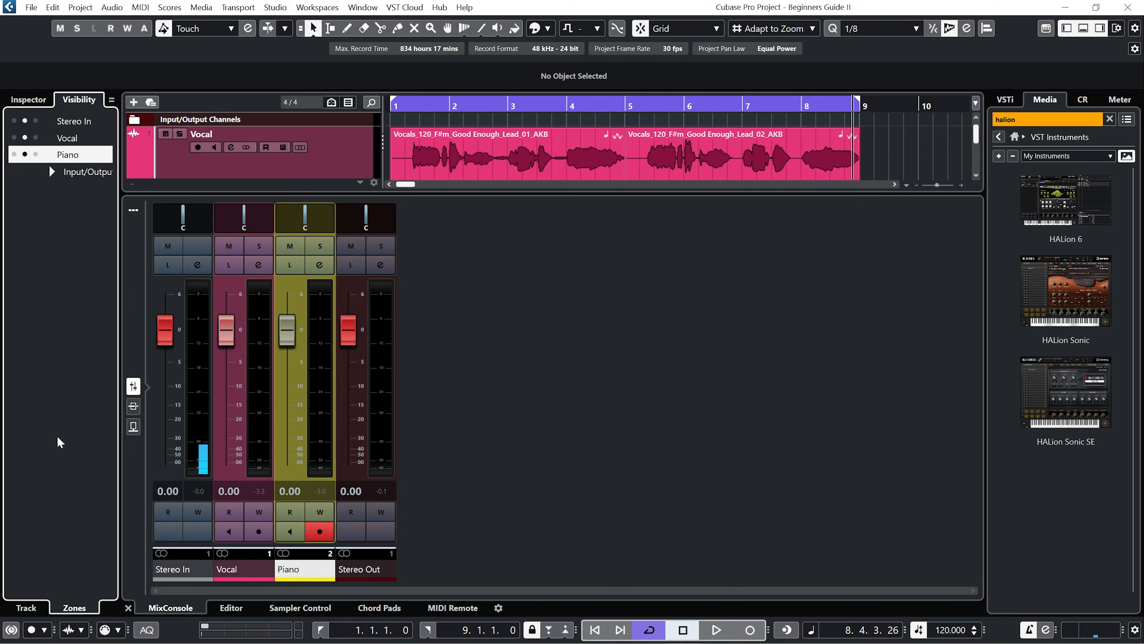
# - Assign the Stereo In and Stereo Out channels to the mixer's right zone and collapse the Input/Output Channels folder
pyautogui.click(36, 121)
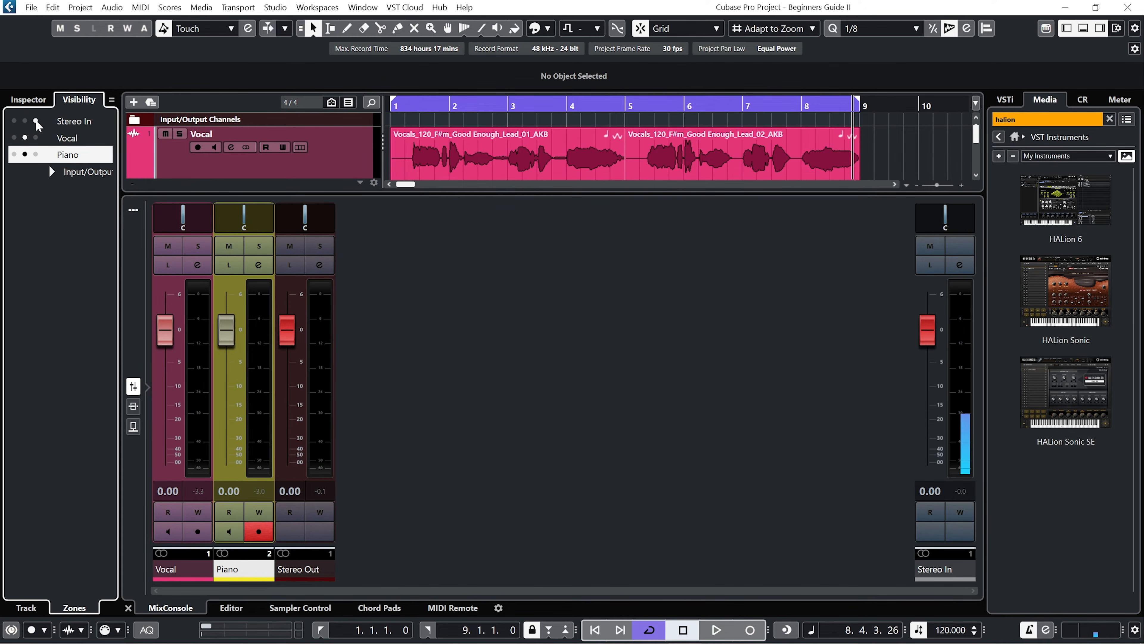
pyautogui.click(52, 171)
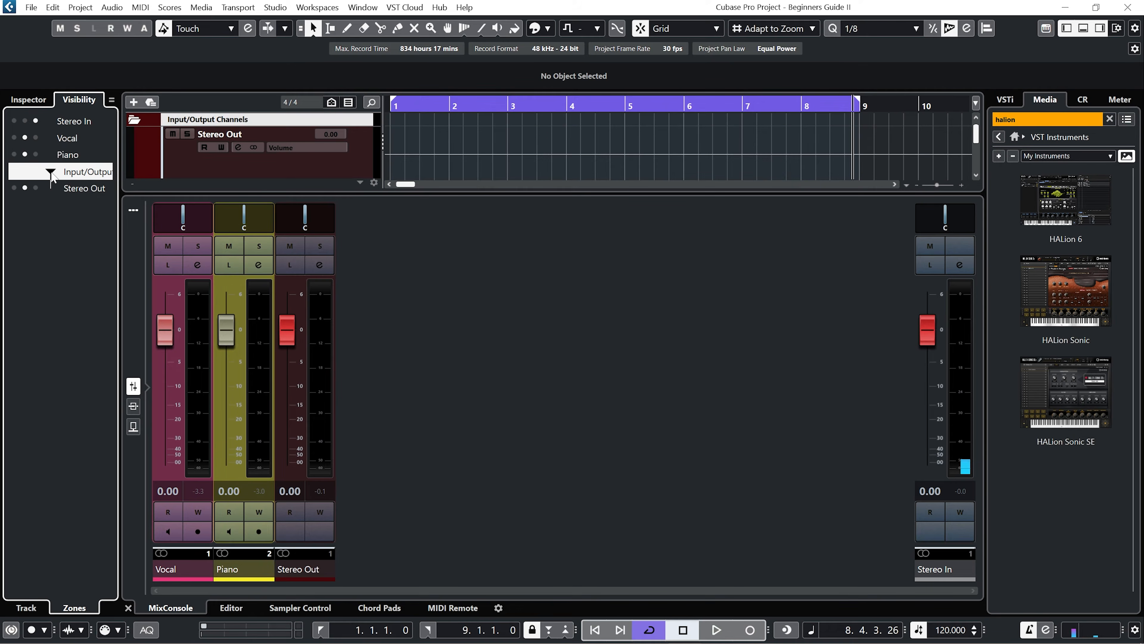
pyautogui.click(35, 188)
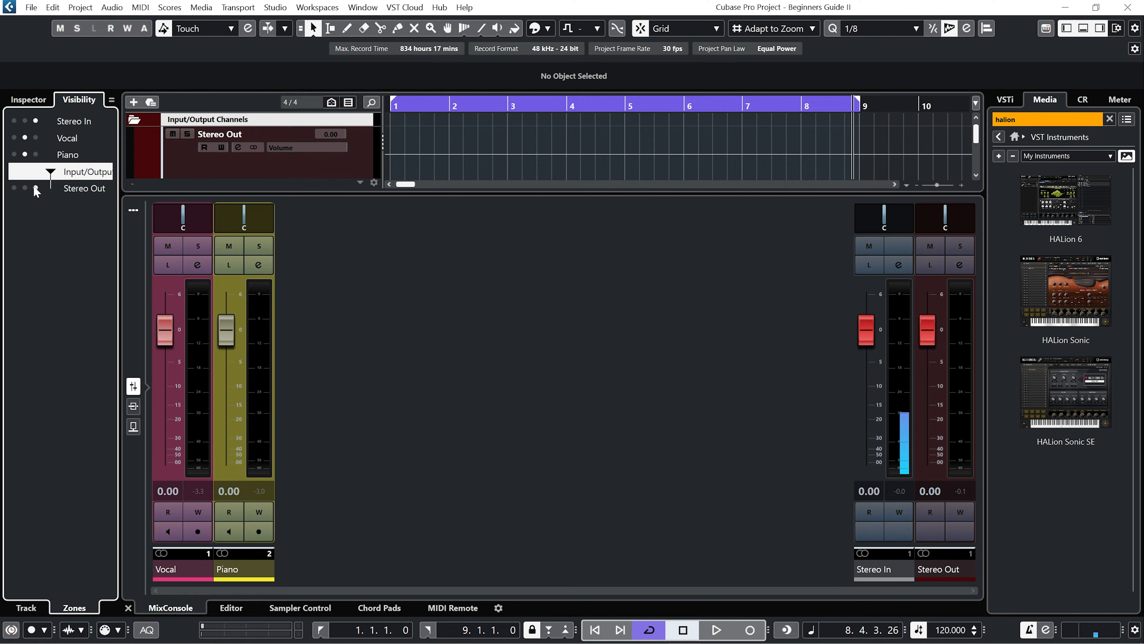
pyautogui.click(135, 120)
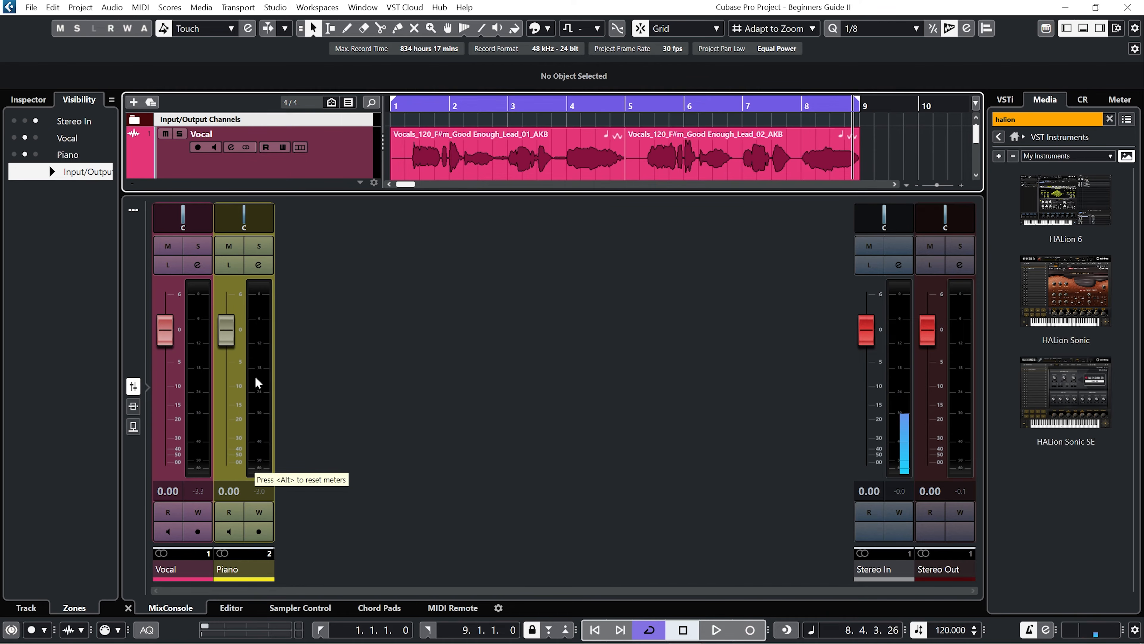
# - Play the project and lower the Piano channel's volume to -1.24 dB, then stop playback
pyautogui.press('space')
pyautogui.moveTo(230, 345); pyautogui.dragTo(234, 356)
pyautogui.press('space')
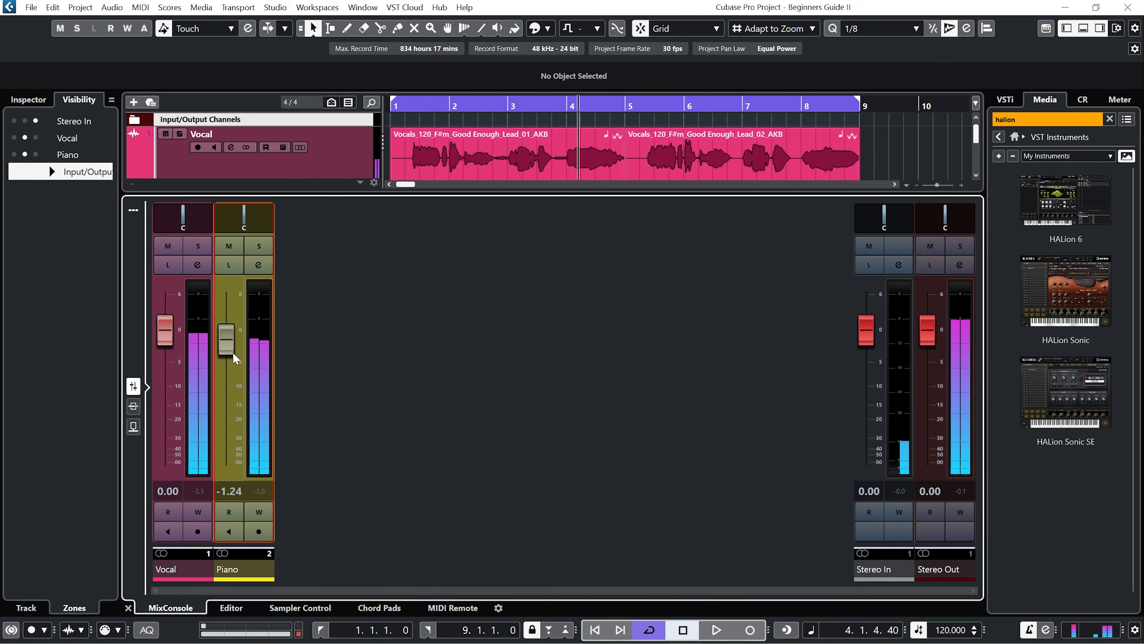
# - Try panning the Piano channel to R2 and reset its pan to centre
pyautogui.moveTo(243, 237)
pyautogui.mouseDown()
pyautogui.moveTo(234, 237)
pyautogui.moveTo(246, 231)
pyautogui.mouseUp()
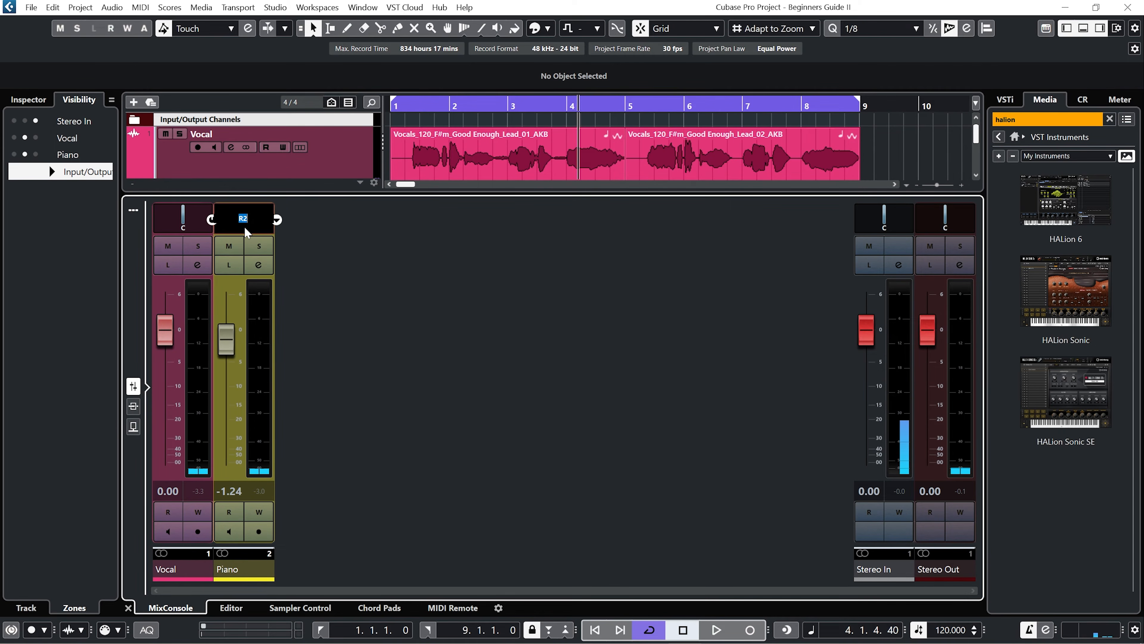
pyautogui.keyDown('ctrl'); pyautogui.click(245, 232); pyautogui.keyUp('ctrl')
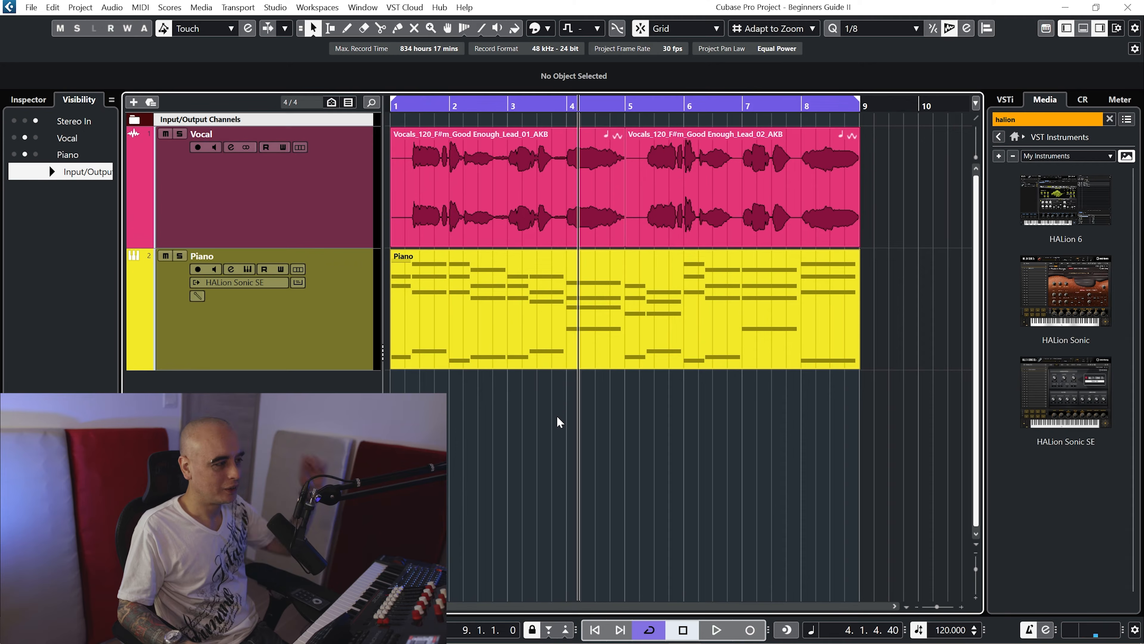
pyautogui.click(583, 309)
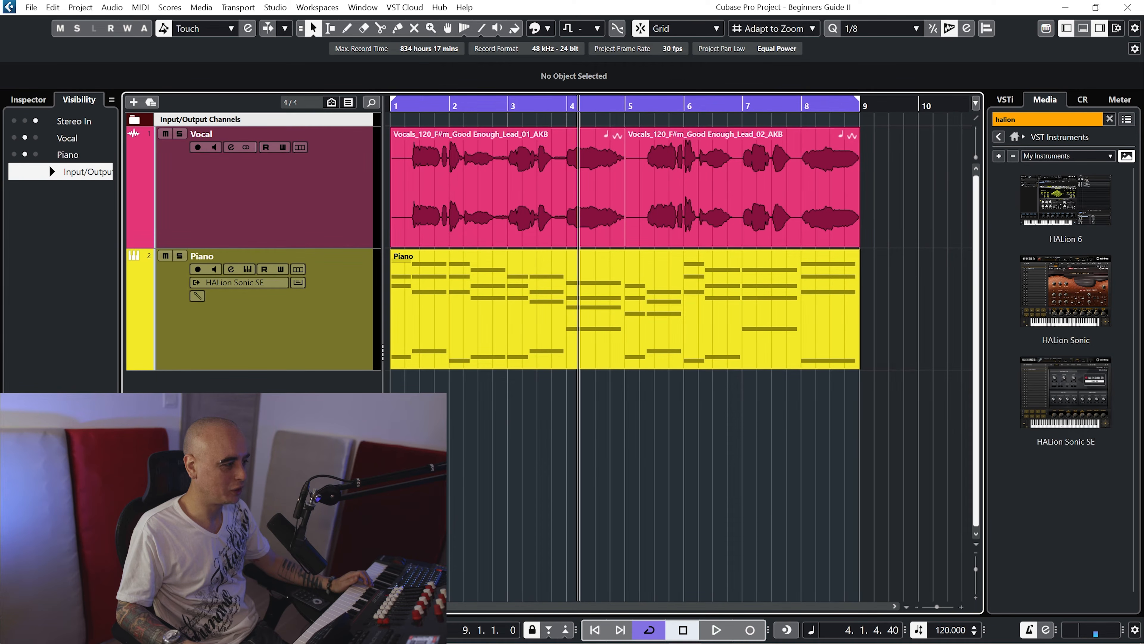
# - Add an instrument track that uses HALion Sonic SE and is routed to Stereo Out
pyautogui.rightClick(295, 429)
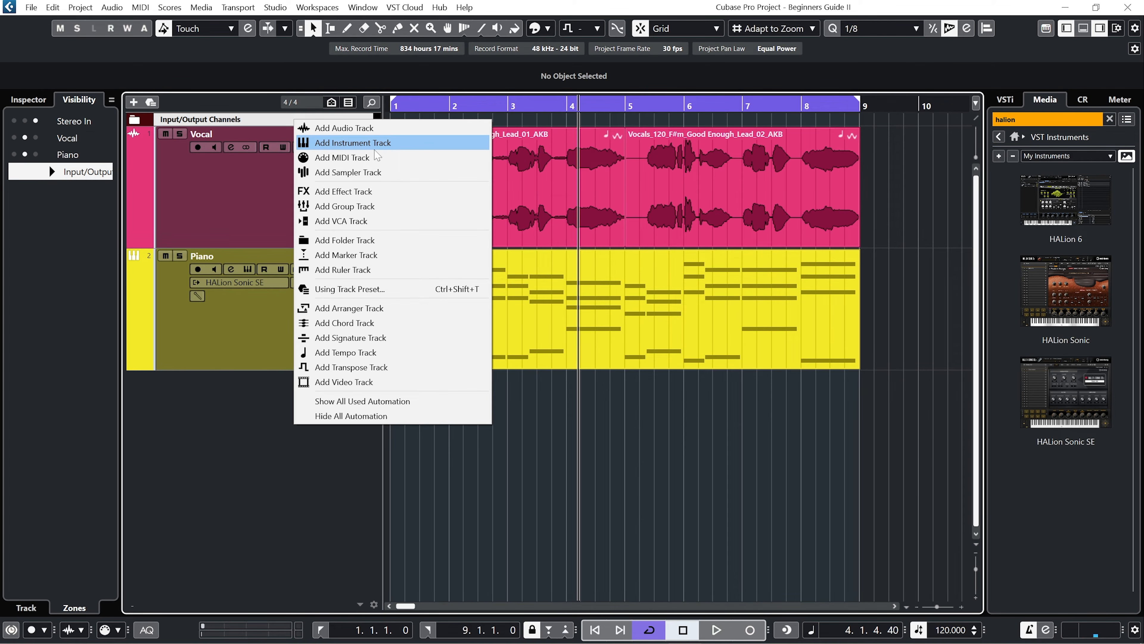
pyautogui.click(377, 142)
pyautogui.click(661, 308)
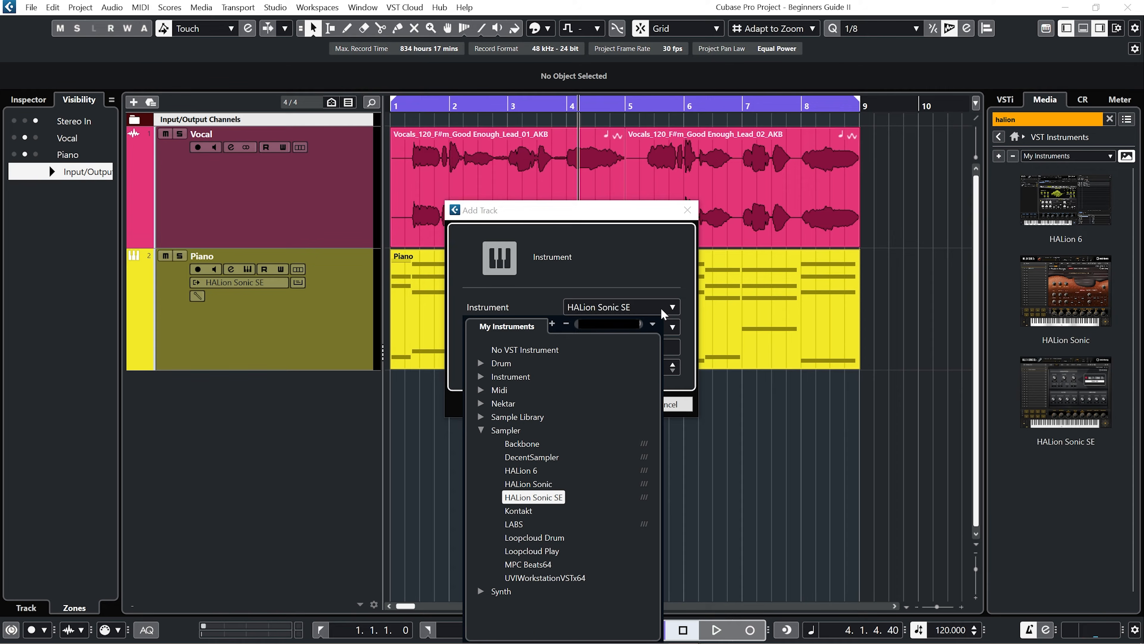
pyautogui.write('halio')
pyautogui.click(533, 390)
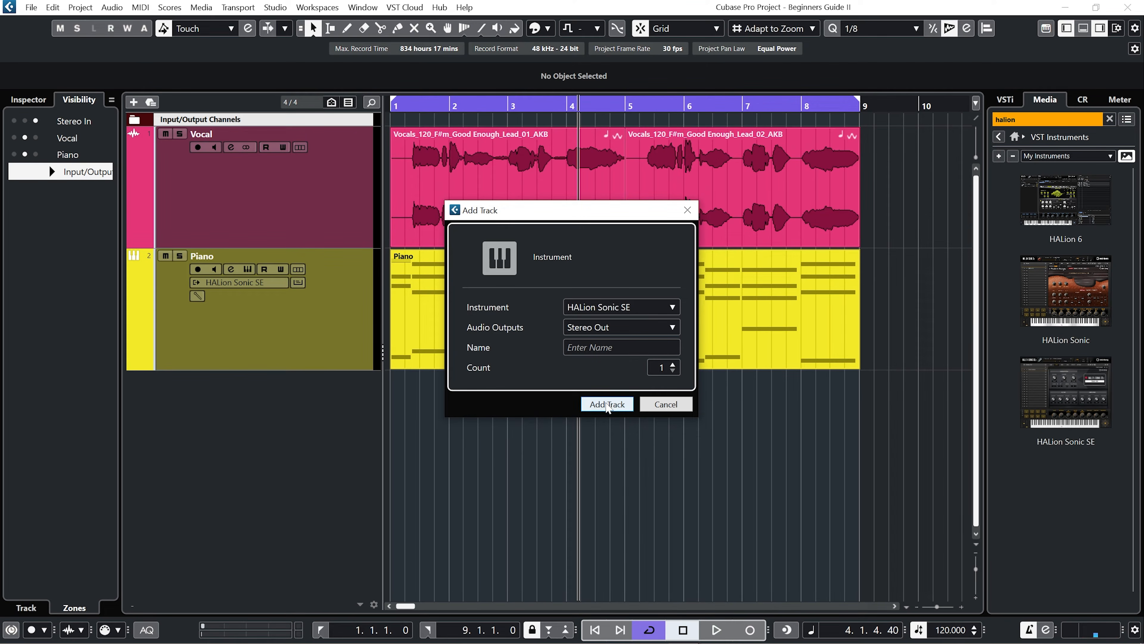
pyautogui.click(608, 404)
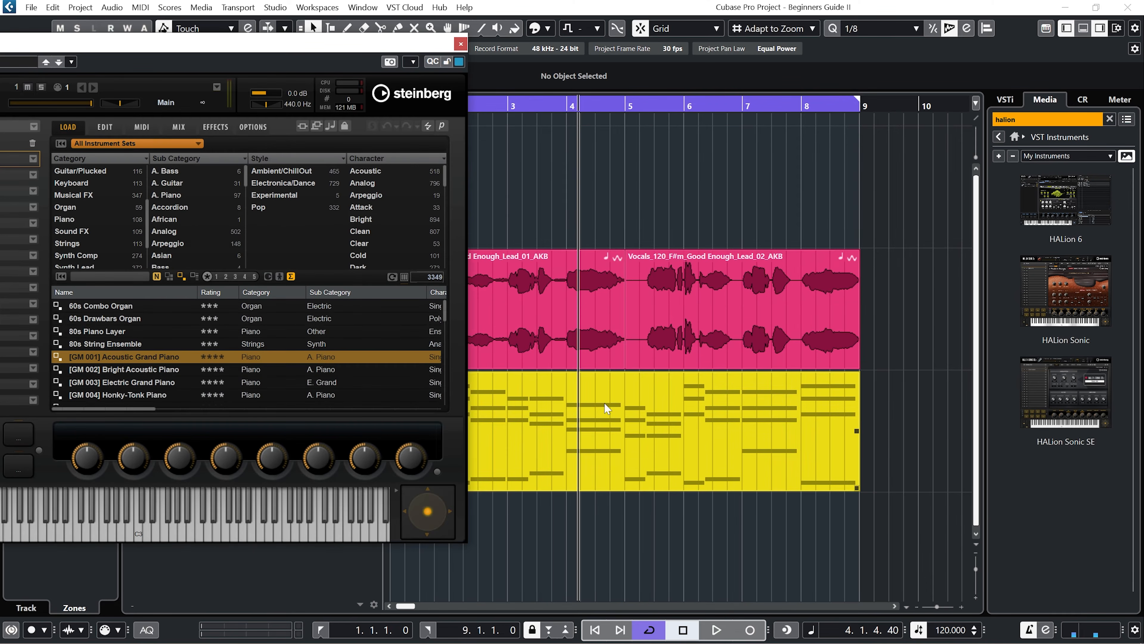
# - Close the new track's HALion Sonic SE window and move the track below the Piano track
pyautogui.moveTo(279, 52); pyautogui.dragTo(587, 70)
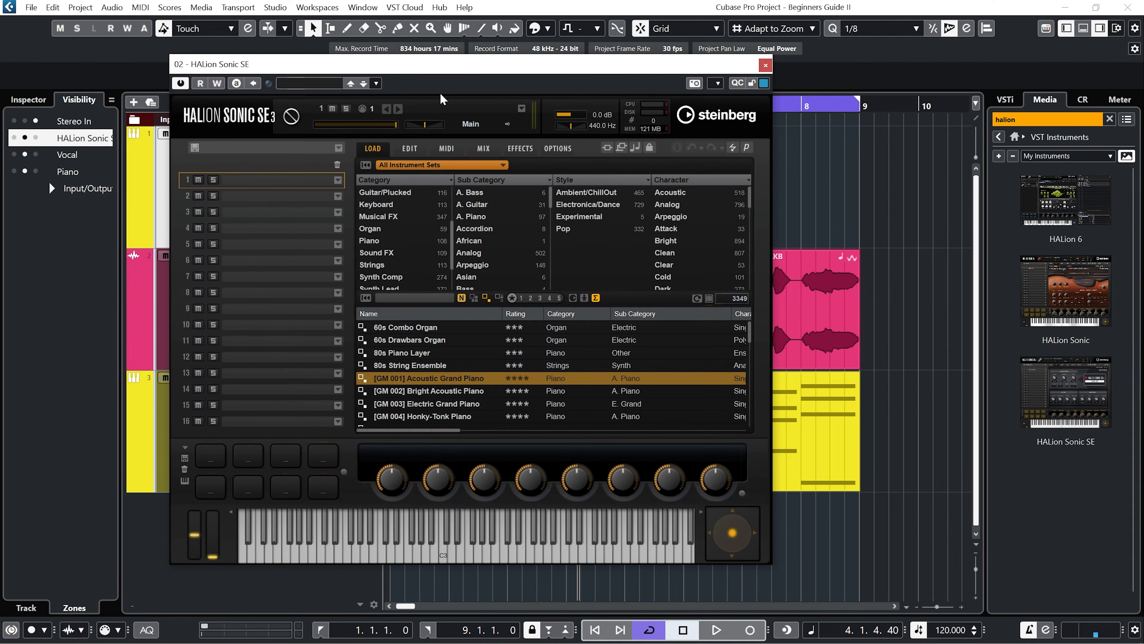
pyautogui.click(766, 66)
pyautogui.moveTo(321, 203); pyautogui.dragTo(291, 437)
# - Copy the Piano MIDI event onto the HALion Sonic SE 01 track, keeping its start at bar 1
pyautogui.click(365, 330)
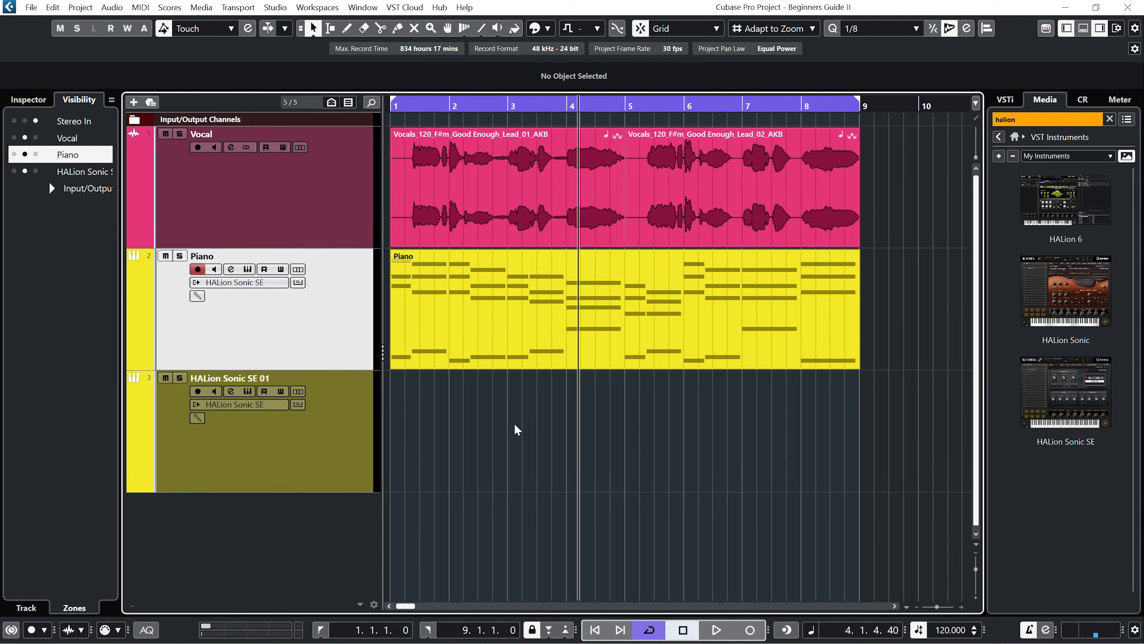
pyautogui.click(580, 320)
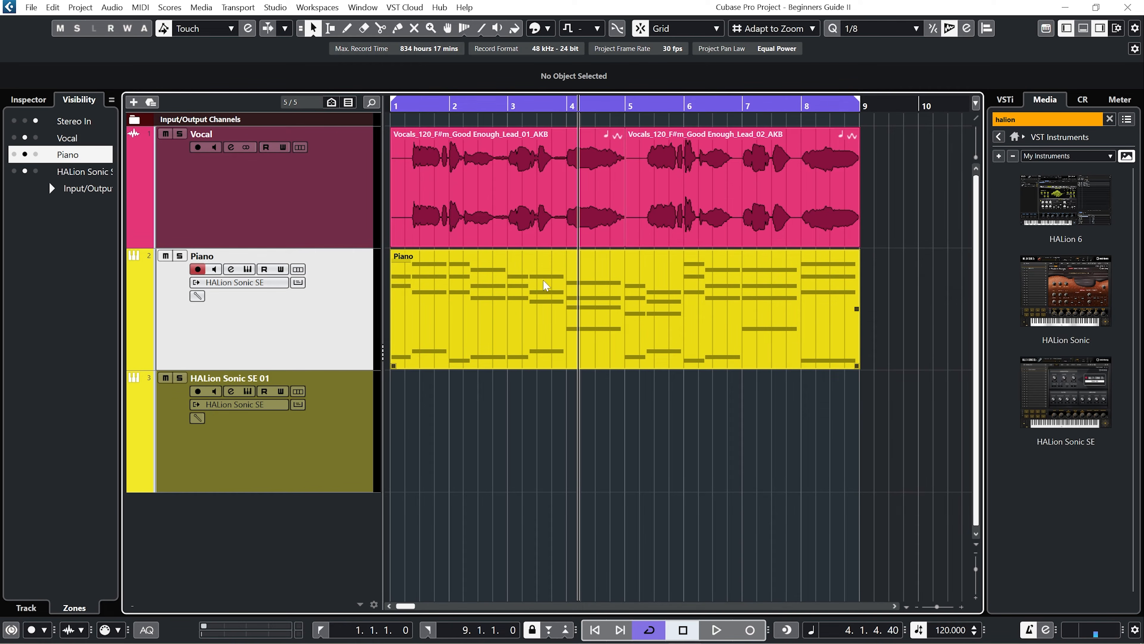
pyautogui.click(292, 295)
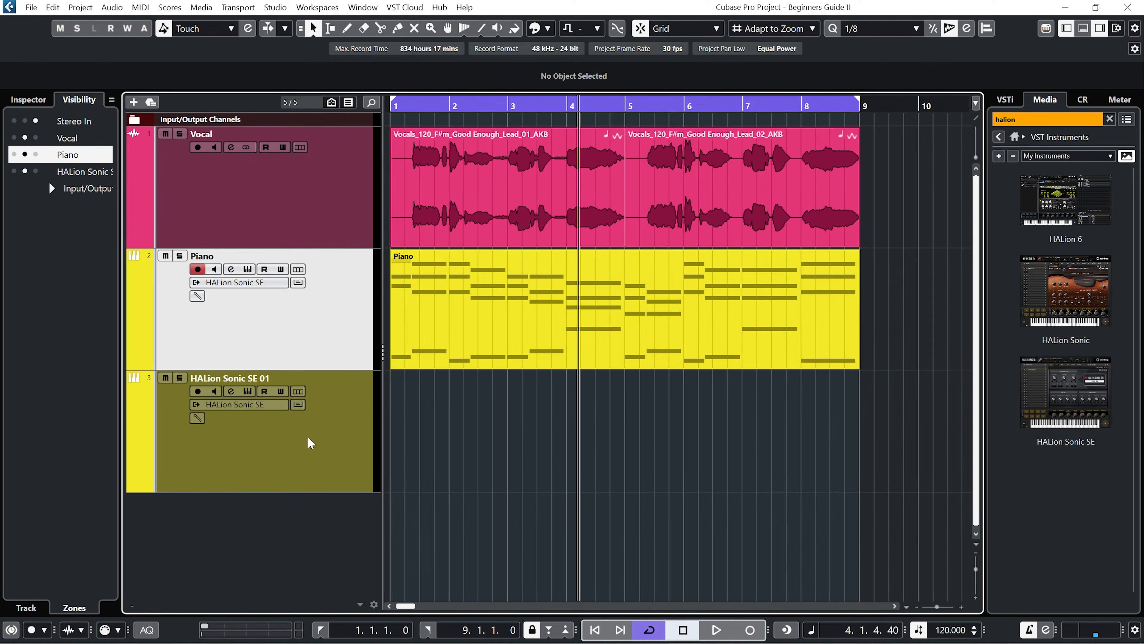
pyautogui.click(533, 345)
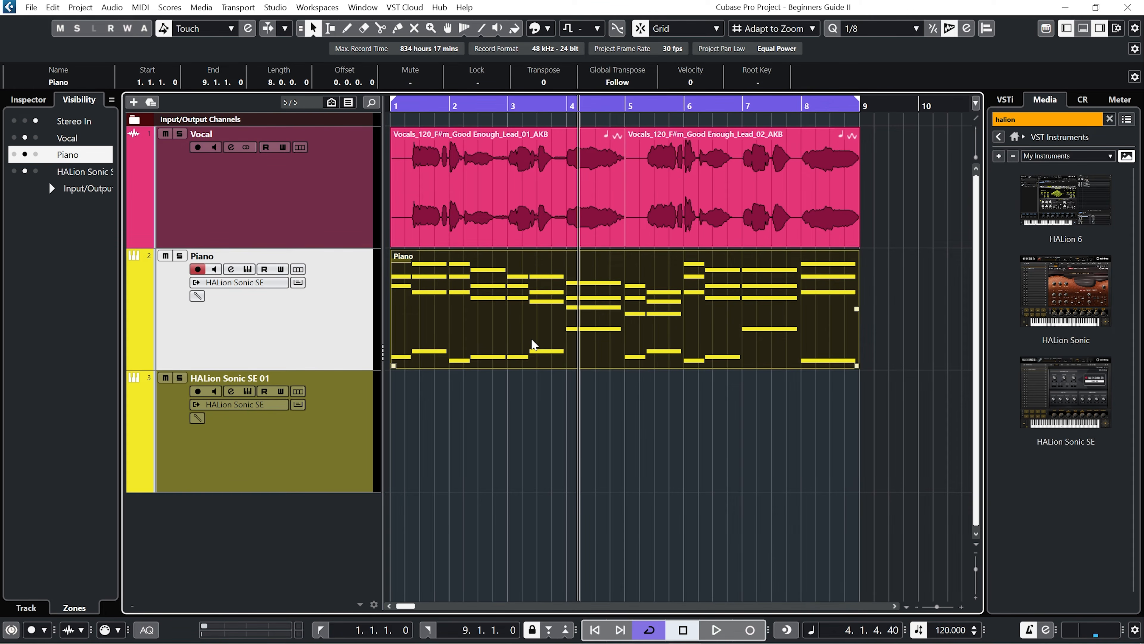
pyautogui.press('alt')
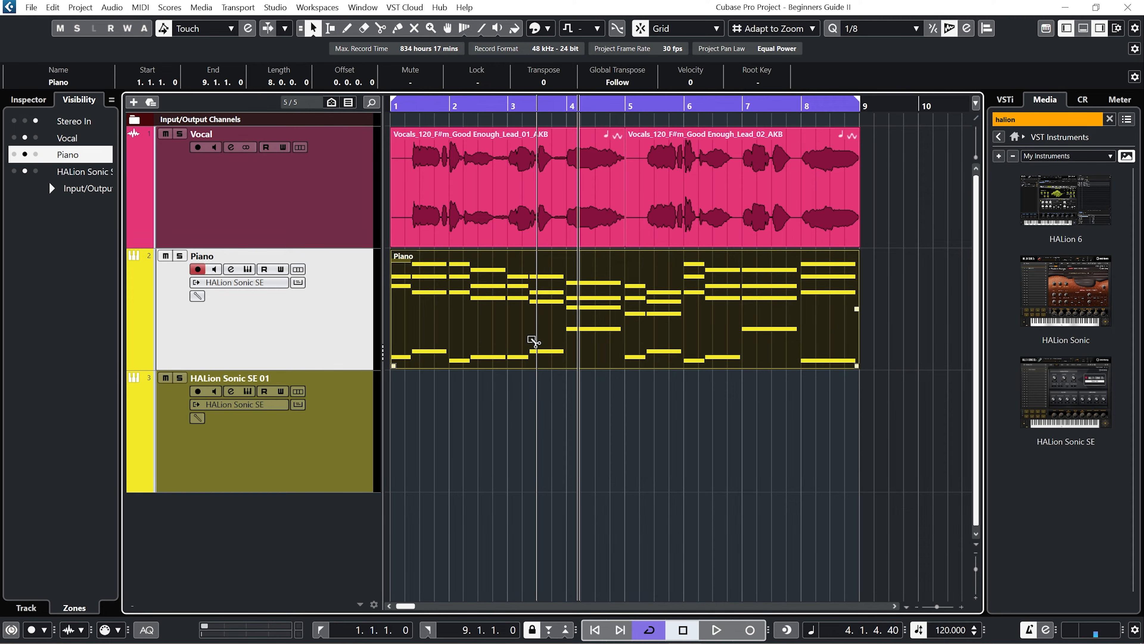
pyautogui.moveTo(532, 341); pyautogui.dragTo(528, 395)
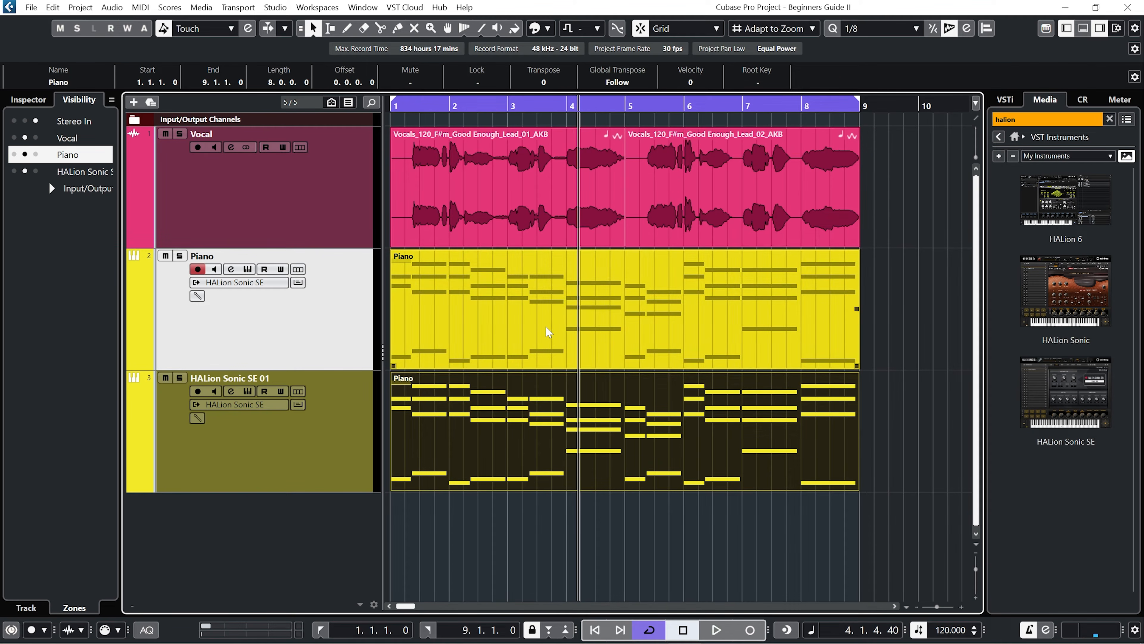
# - Open the HALion Sonic SE 01 track's instrument from the Inspector and filter its presets to the Synth Comp category
pyautogui.click(336, 424)
pyautogui.click(30, 101)
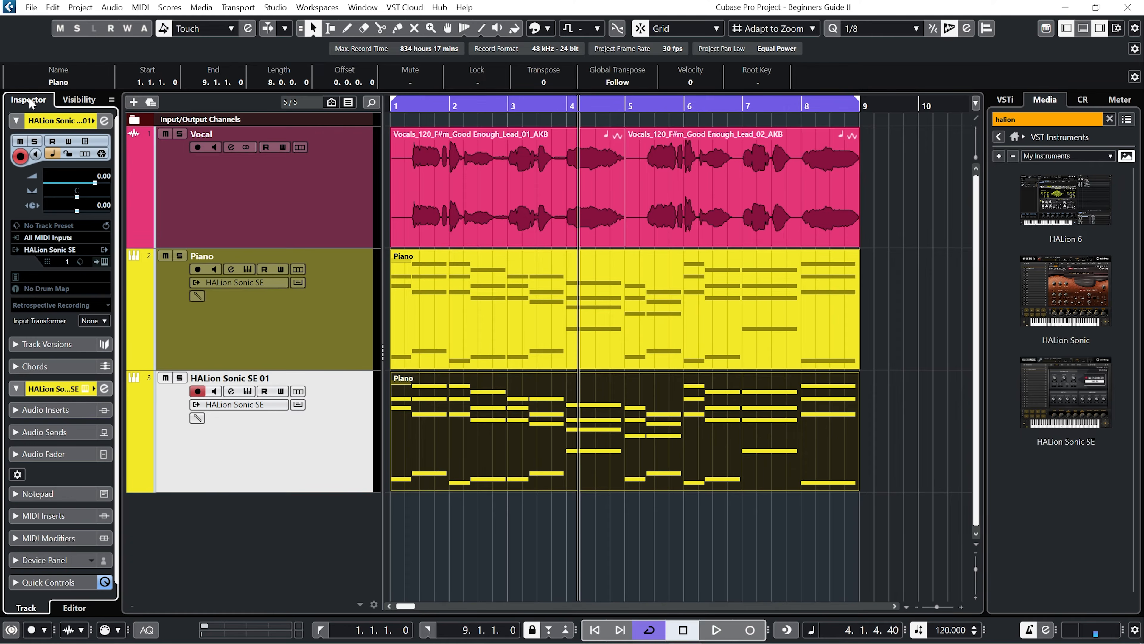
pyautogui.click(85, 249)
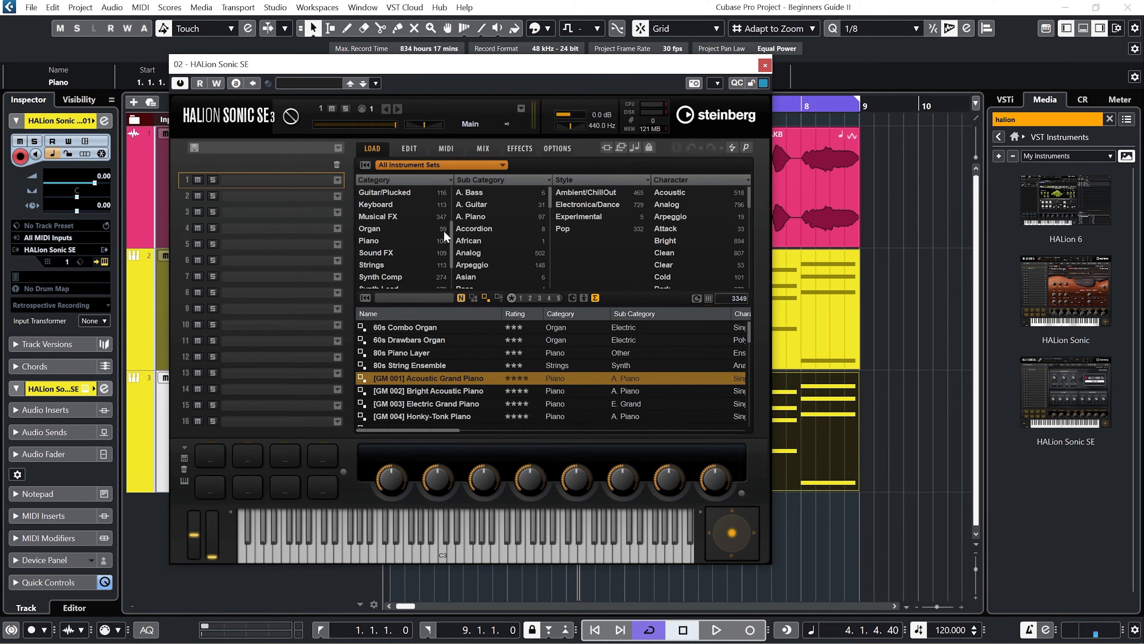
pyautogui.moveTo(450, 231)
pyautogui.mouseDown()
pyautogui.moveTo(449, 192)
pyautogui.moveTo(449, 228)
pyautogui.mouseUp()
pyautogui.click(385, 262)
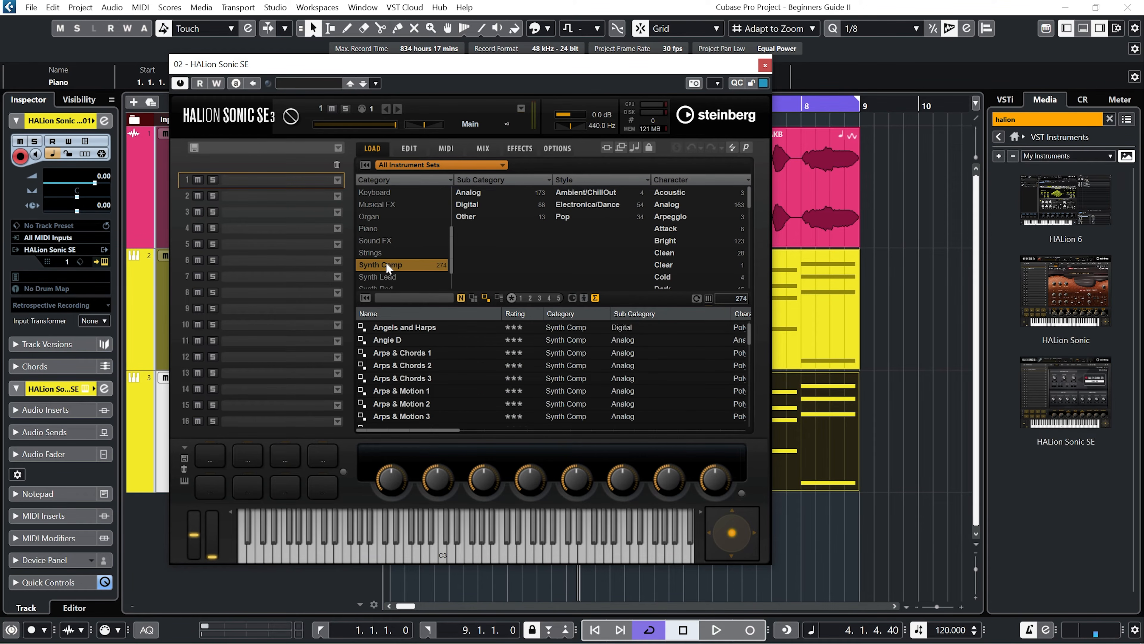
# - Audition the Angels and Harps and Angie D presets, load Arps & Chords 1 and play the project with it
pyautogui.doubleClick(438, 327)
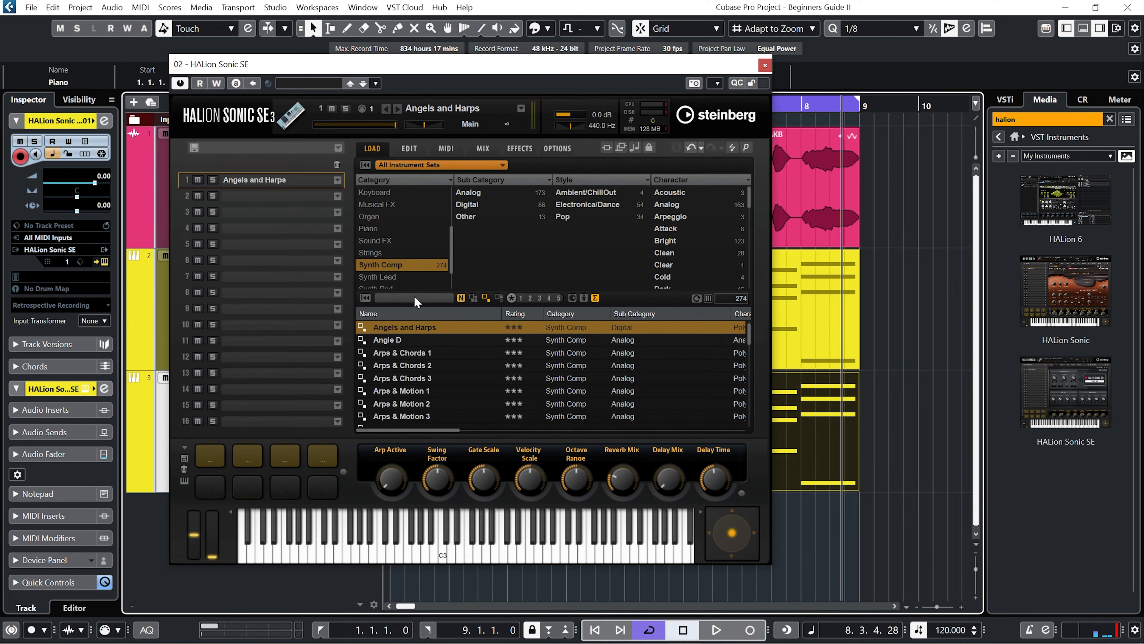
pyautogui.doubleClick(412, 338)
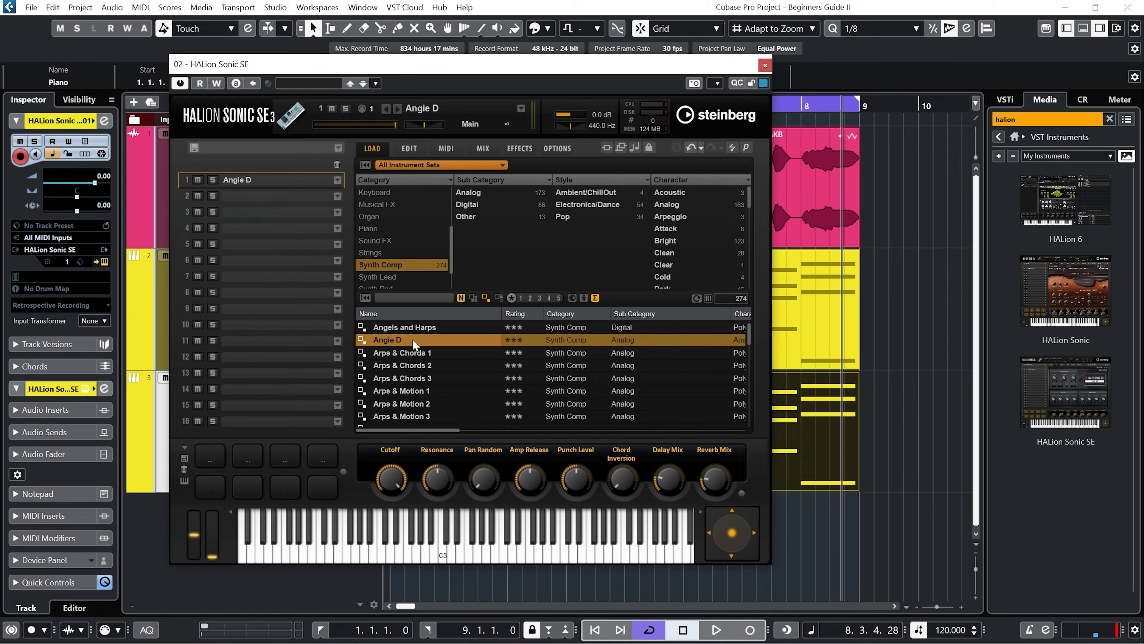
pyautogui.doubleClick(419, 352)
pyautogui.press('space')
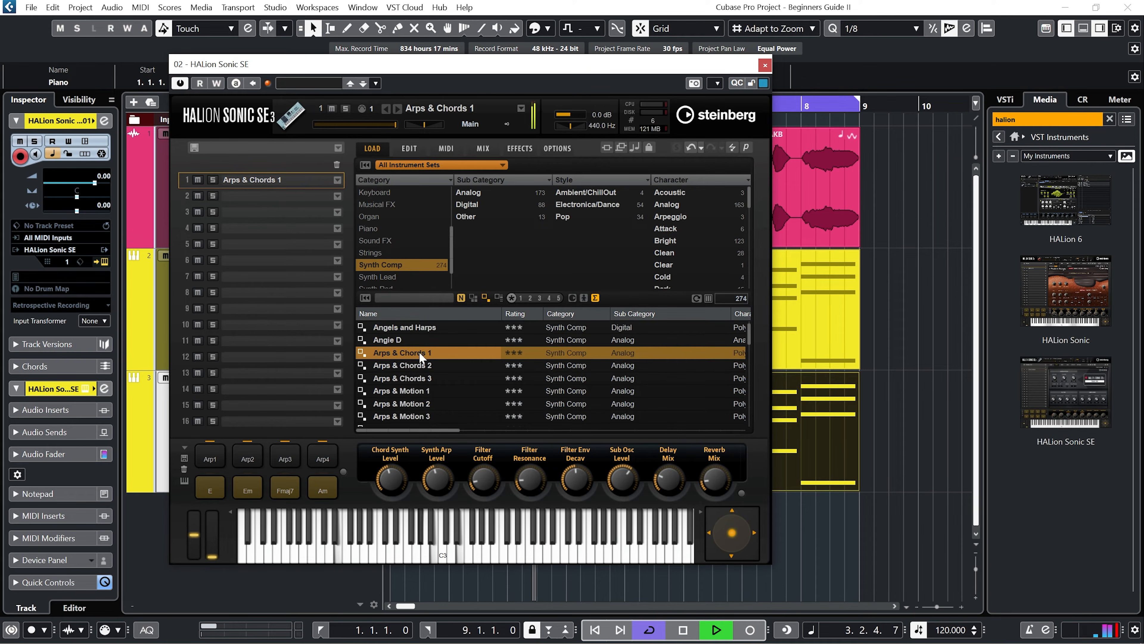
pyautogui.press('space')
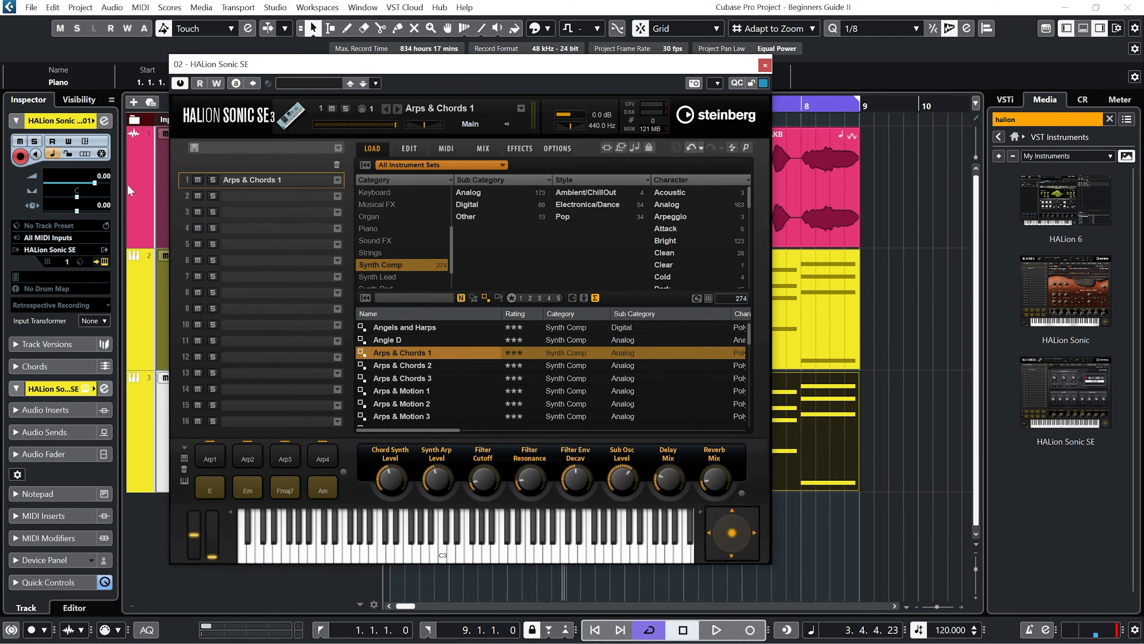
# - Lower the HALion Sonic SE 01 track's volume to -4.70 dB in the Inspector, comparing it with its MixConsole fader
pyautogui.moveTo(92, 189)
pyautogui.mouseDown()
pyautogui.moveTo(68, 192)
pyautogui.moveTo(79, 189)
pyautogui.mouseUp()
pyautogui.click(1083, 31)
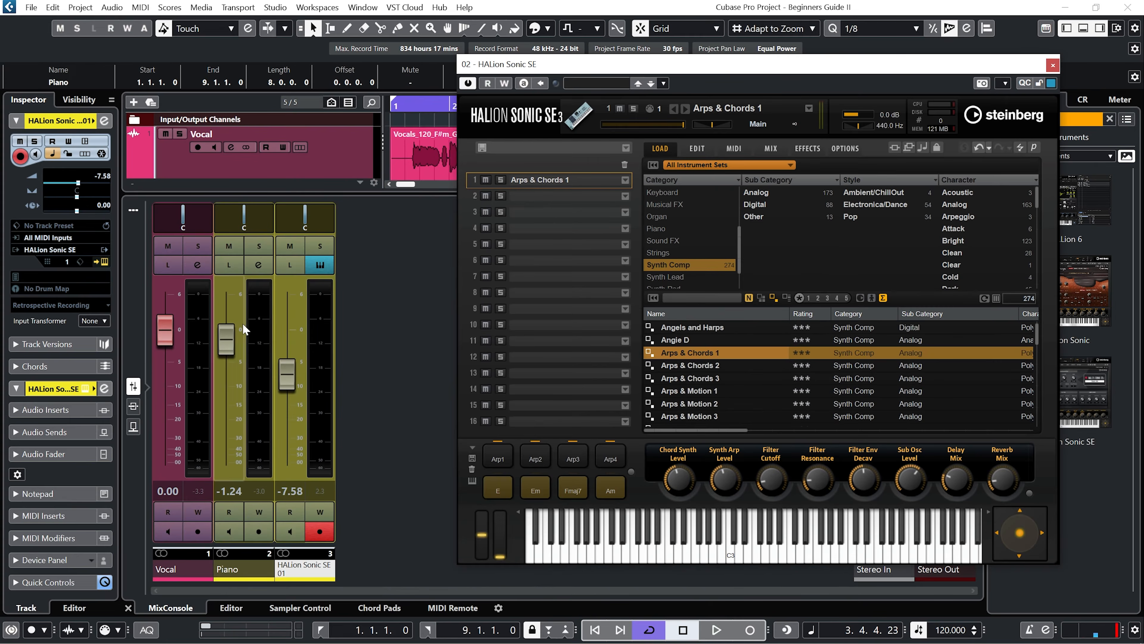
pyautogui.moveTo(79, 188)
pyautogui.mouseDown()
pyautogui.moveTo(61, 191)
pyautogui.moveTo(92, 193)
pyautogui.moveTo(76, 196)
pyautogui.mouseUp()
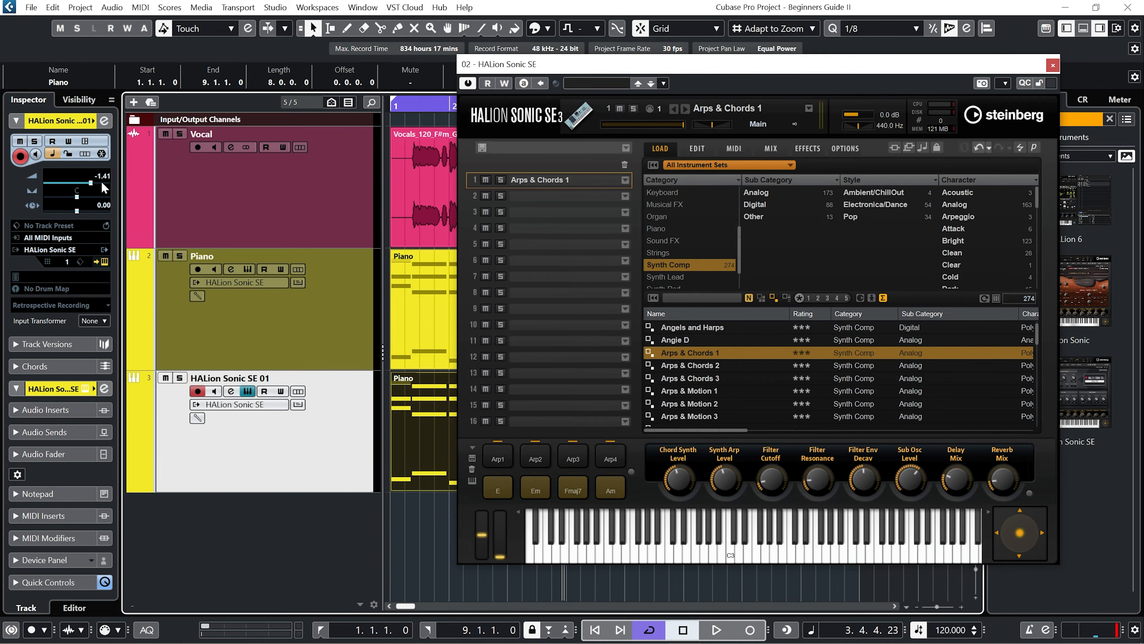
pyautogui.moveTo(79, 192); pyautogui.dragTo(81, 192)
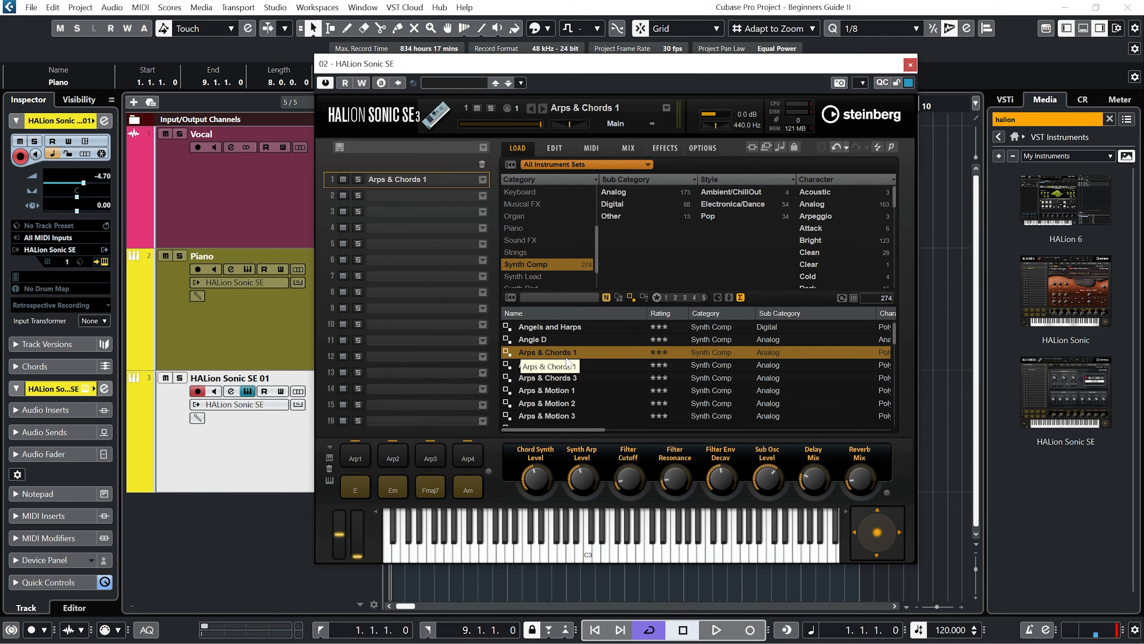
# - Reload the Arps & Chords 1 preset and listen to the project with it
pyautogui.doubleClick(558, 354)
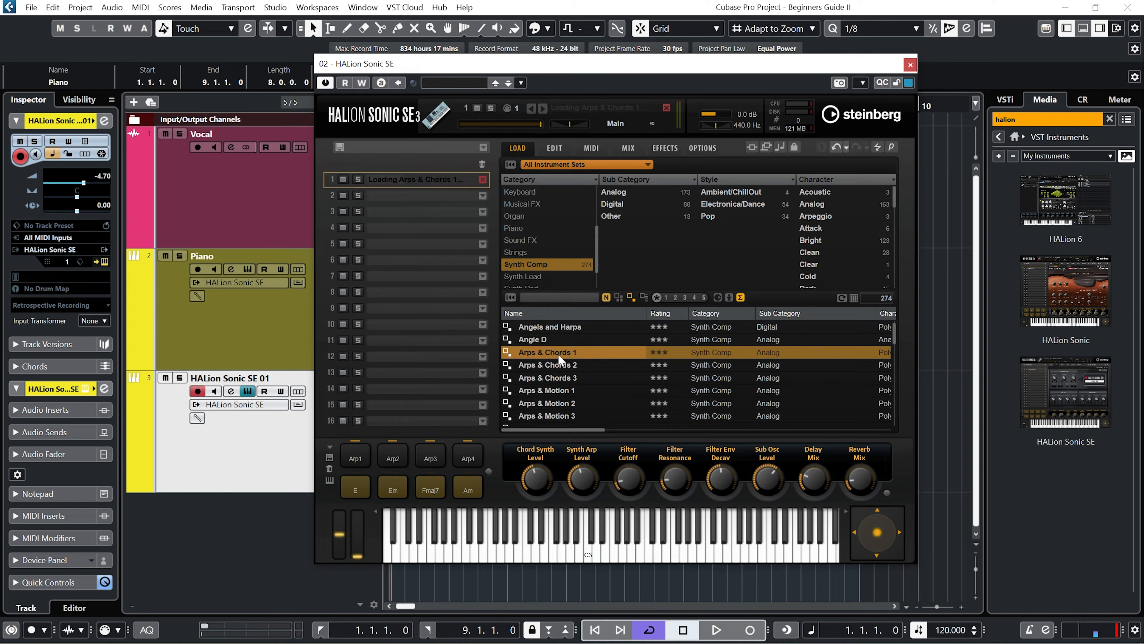
pyautogui.press('space')
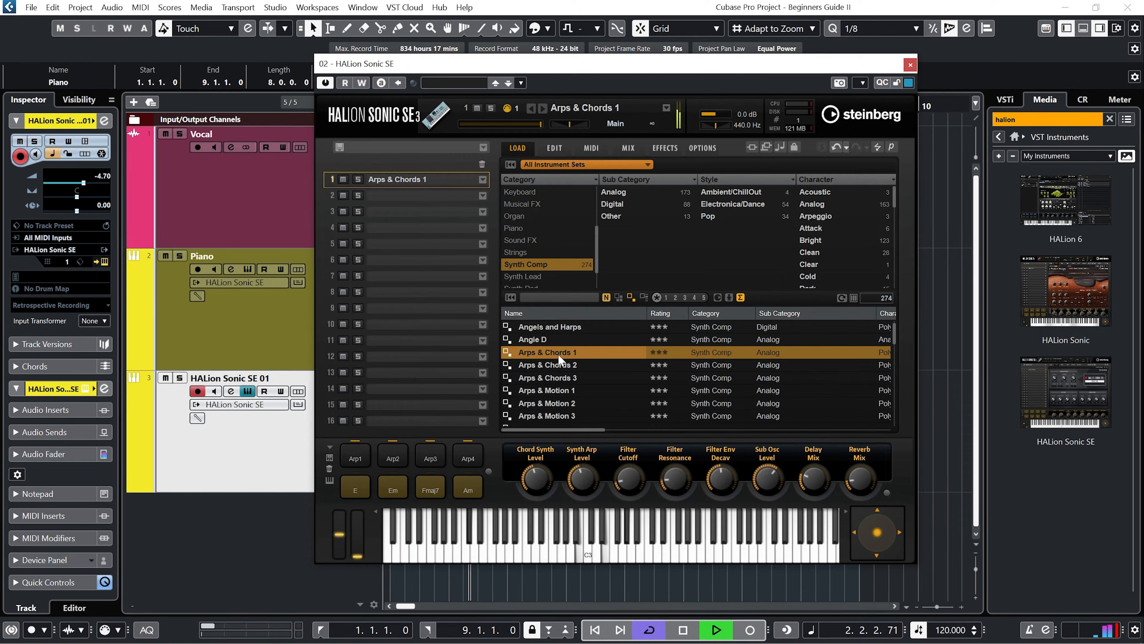
pyautogui.press('space')
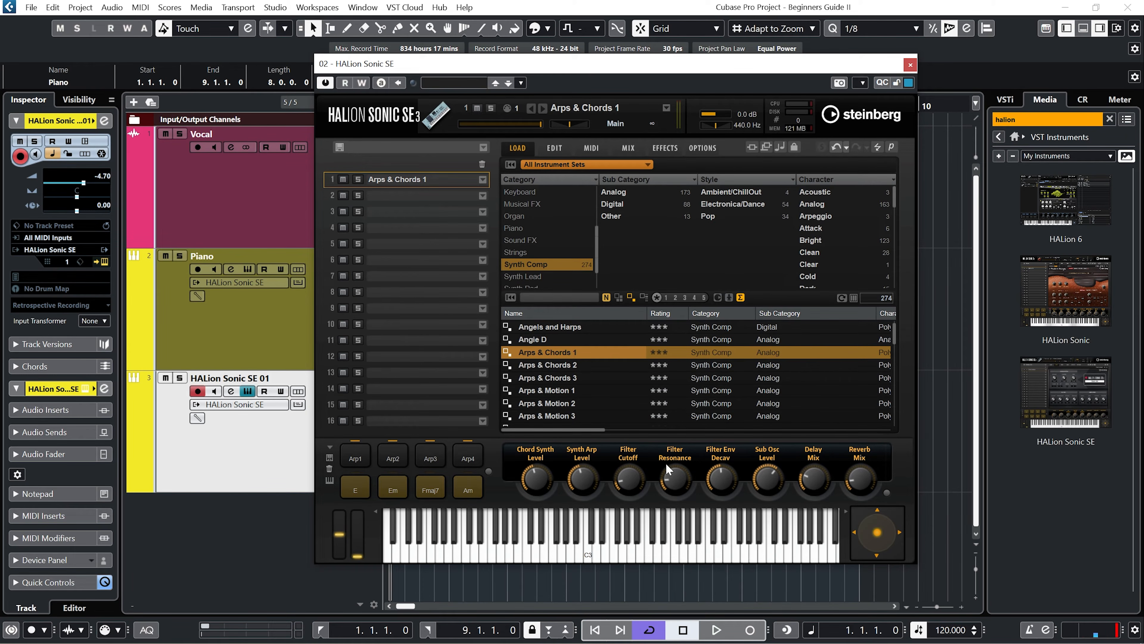
# - Solo the HALion Sonic SE 01 track and try out the Filter Cutoff and Filter Env Decay controls during playback
pyautogui.click(179, 378)
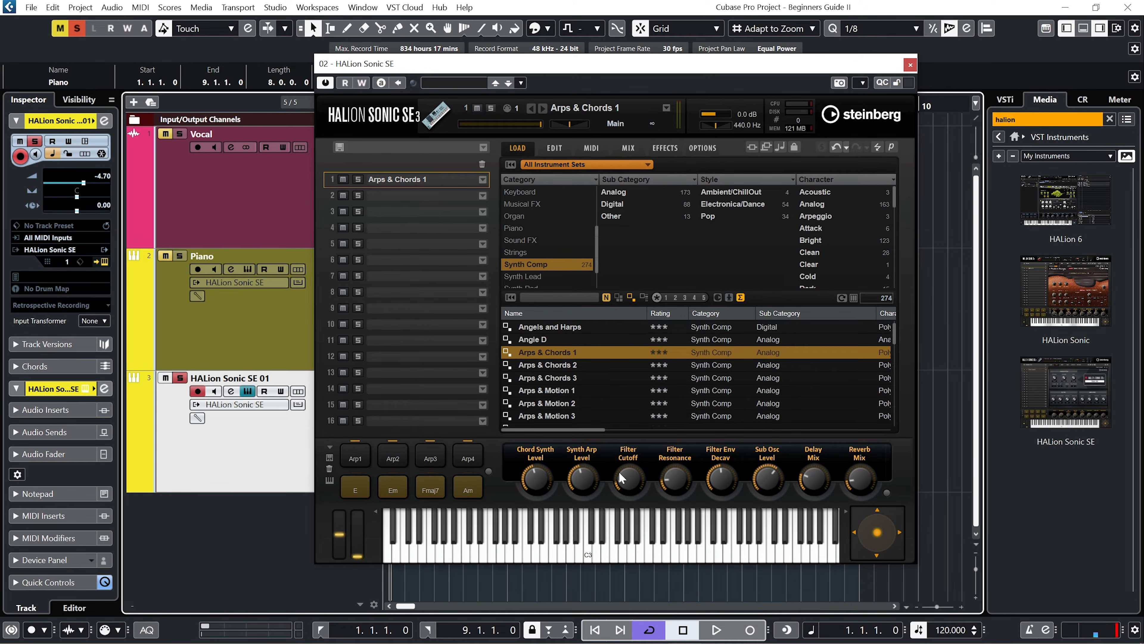
pyautogui.press('space')
pyautogui.moveTo(634, 469); pyautogui.dragTo(718, 460)
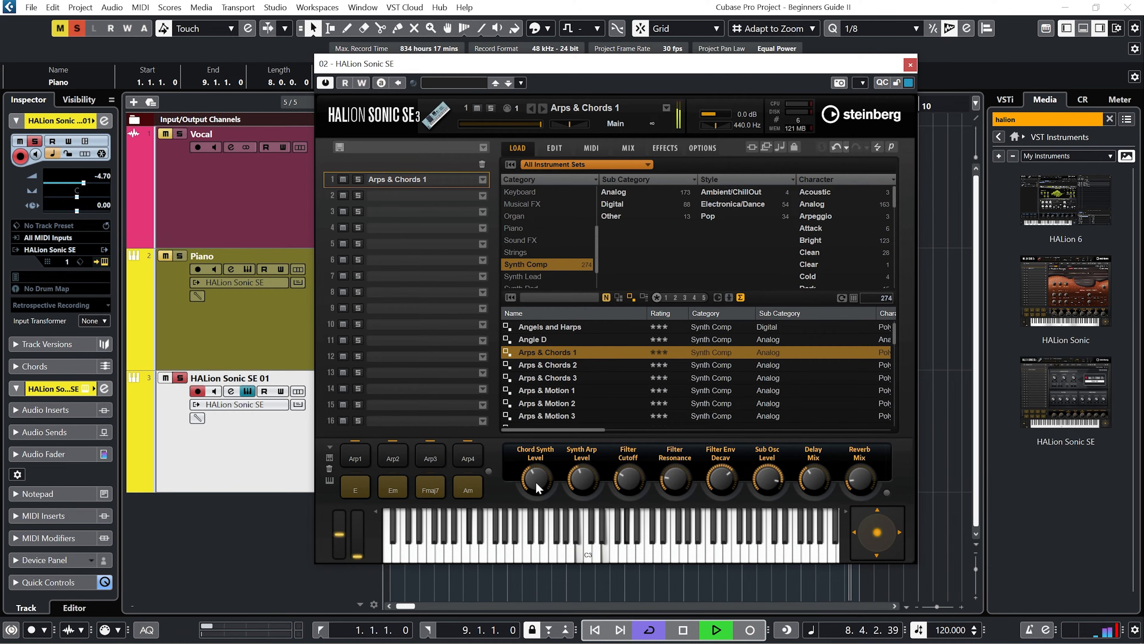
pyautogui.press('space')
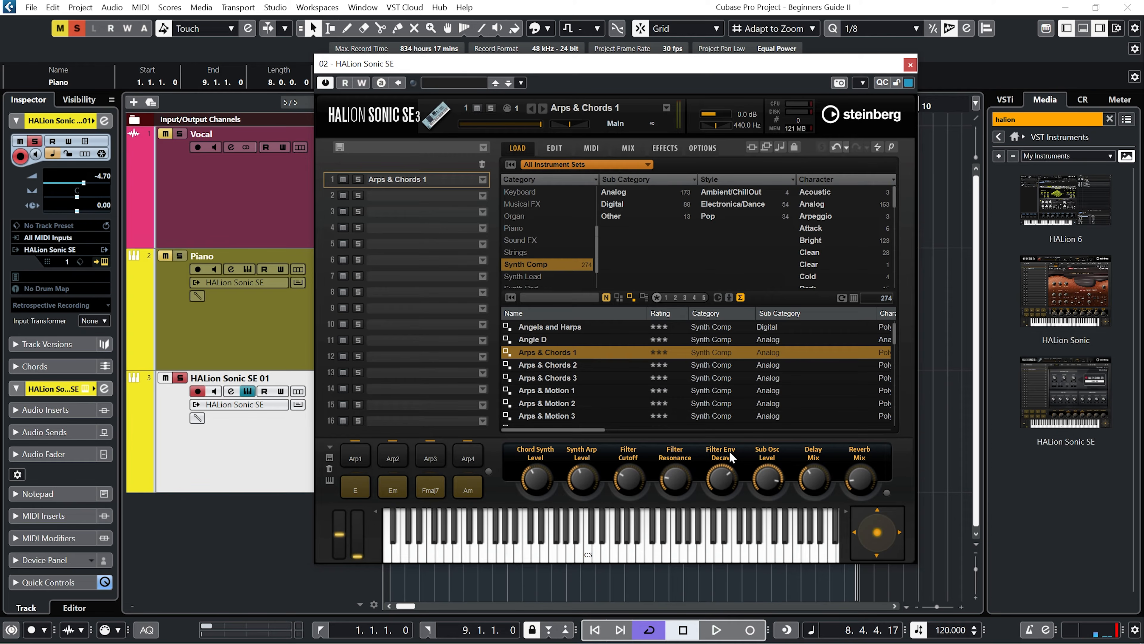
# - Reload Arps & Chords 1 to reset its controls and adjust its Filter Cutoff, leaving it low
pyautogui.doubleClick(572, 354)
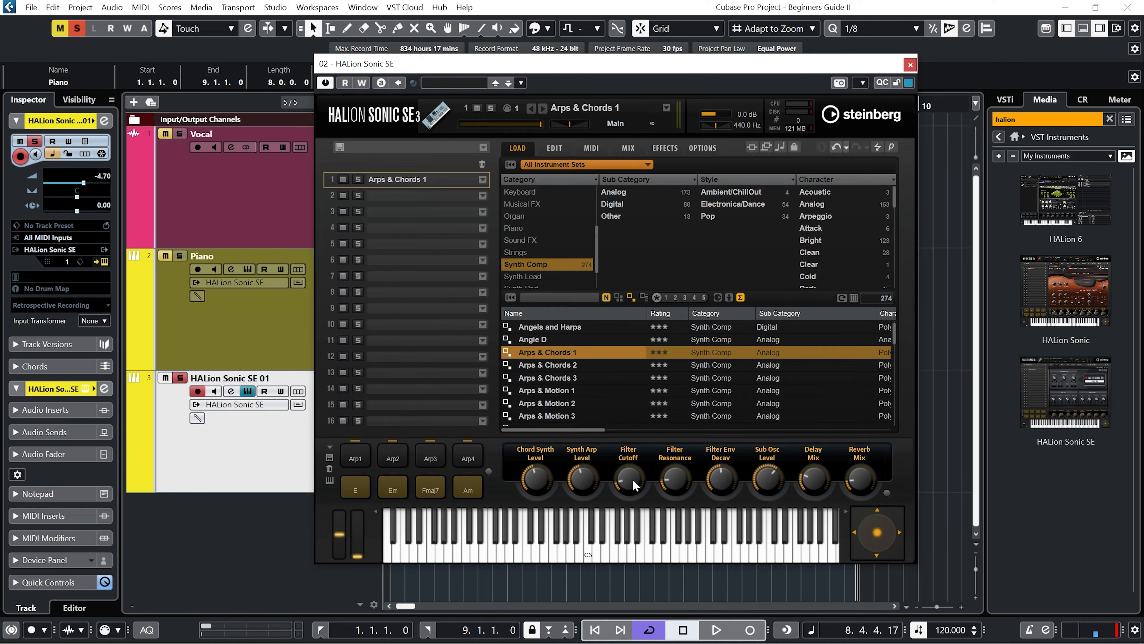
pyautogui.moveTo(631, 479); pyautogui.dragTo(641, 429)
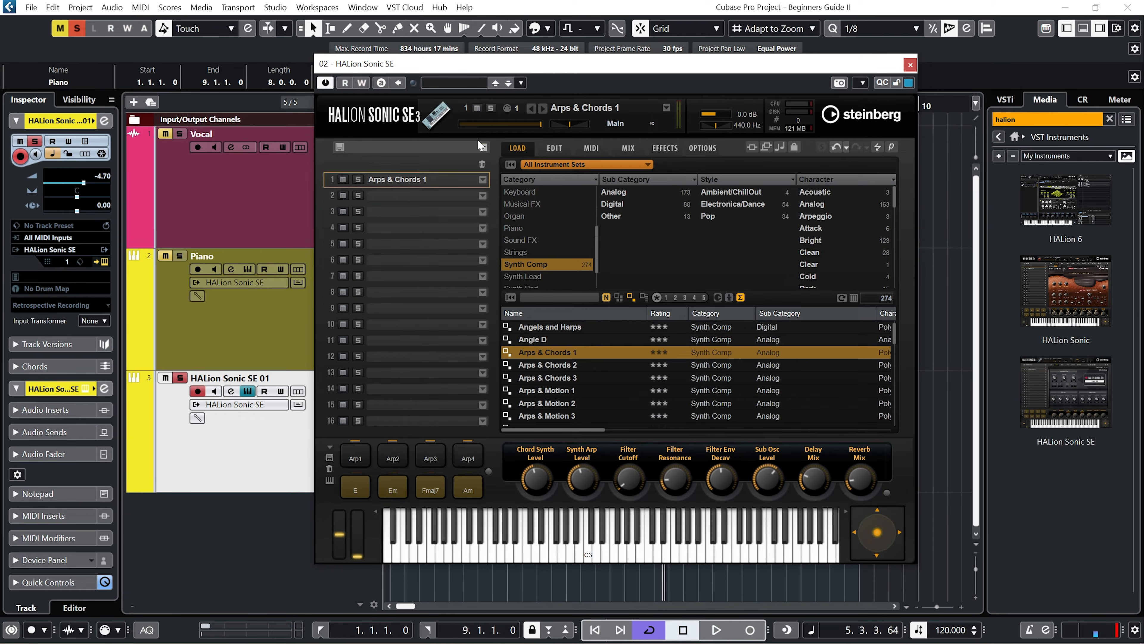
# - Enable automation Read and Write for the synth, turn off cycle playback and move the instrument window clear of the events
pyautogui.click(363, 85)
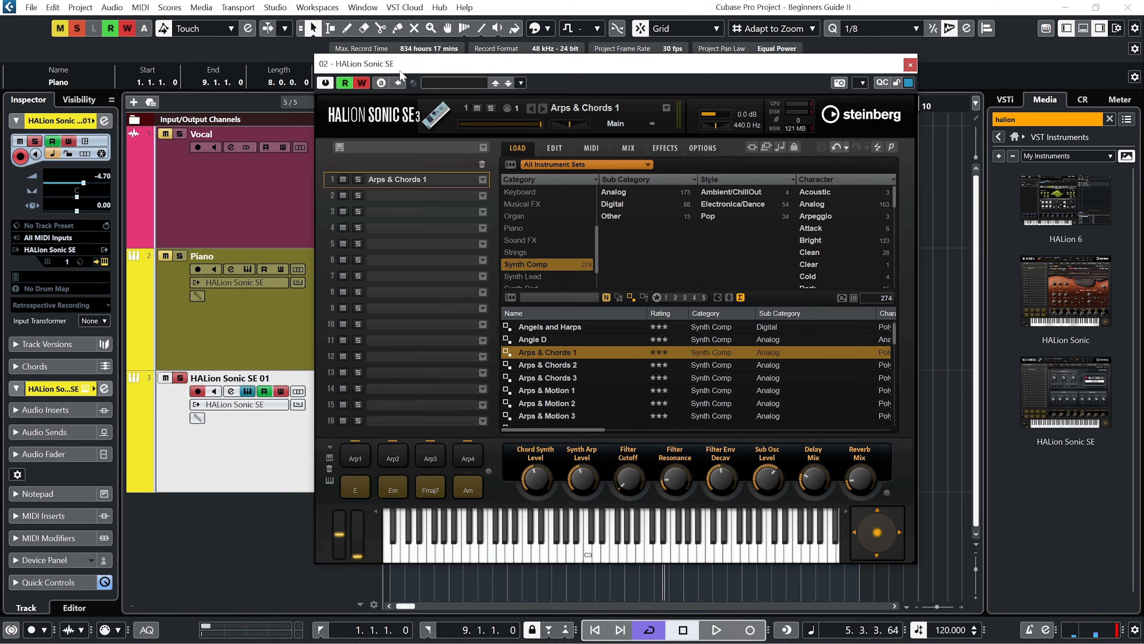
pyautogui.moveTo(396, 71); pyautogui.dragTo(526, 79)
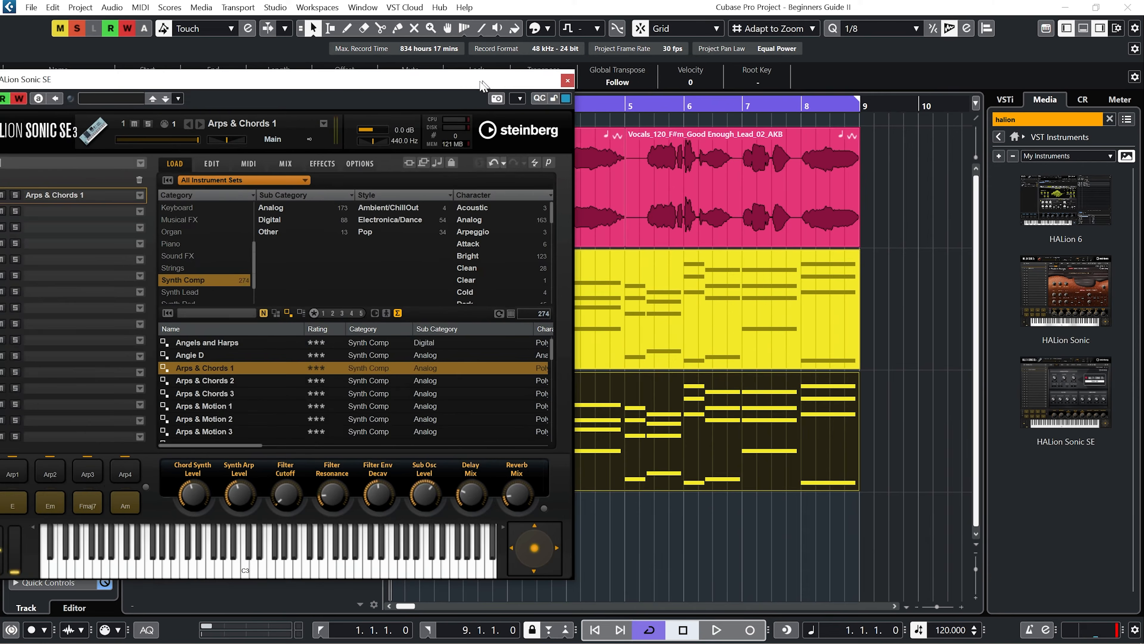
pyautogui.moveTo(483, 80); pyautogui.dragTo(286, 80)
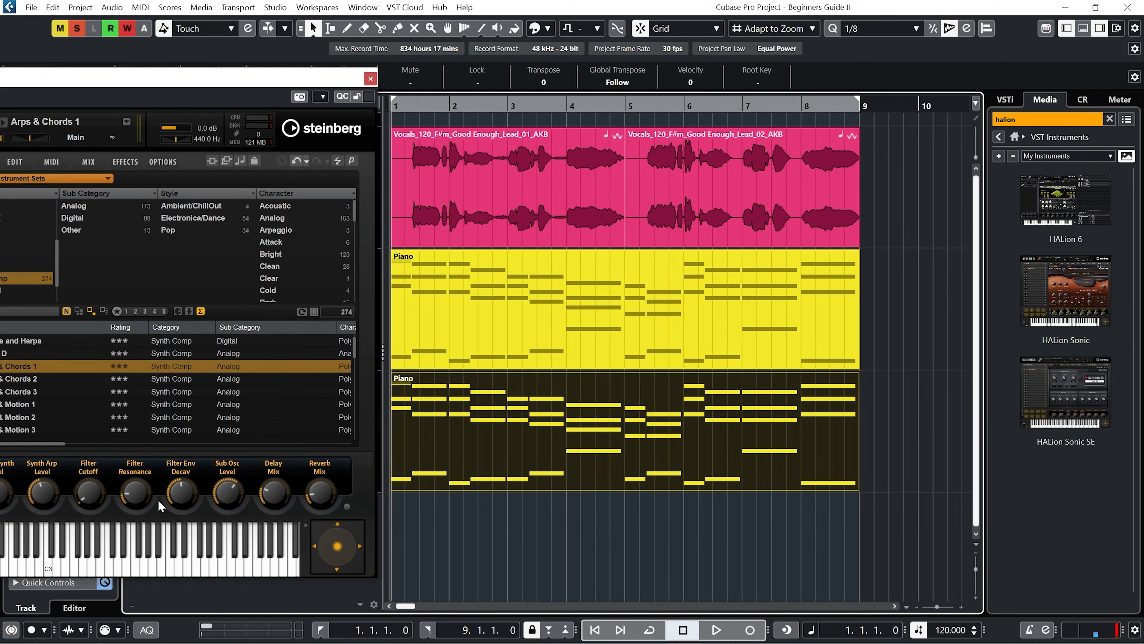
# - Record Filter Cutoff movements as automation across bars 1 to 8, then disable automation Write and close the instrument window
pyautogui.click(716, 629)
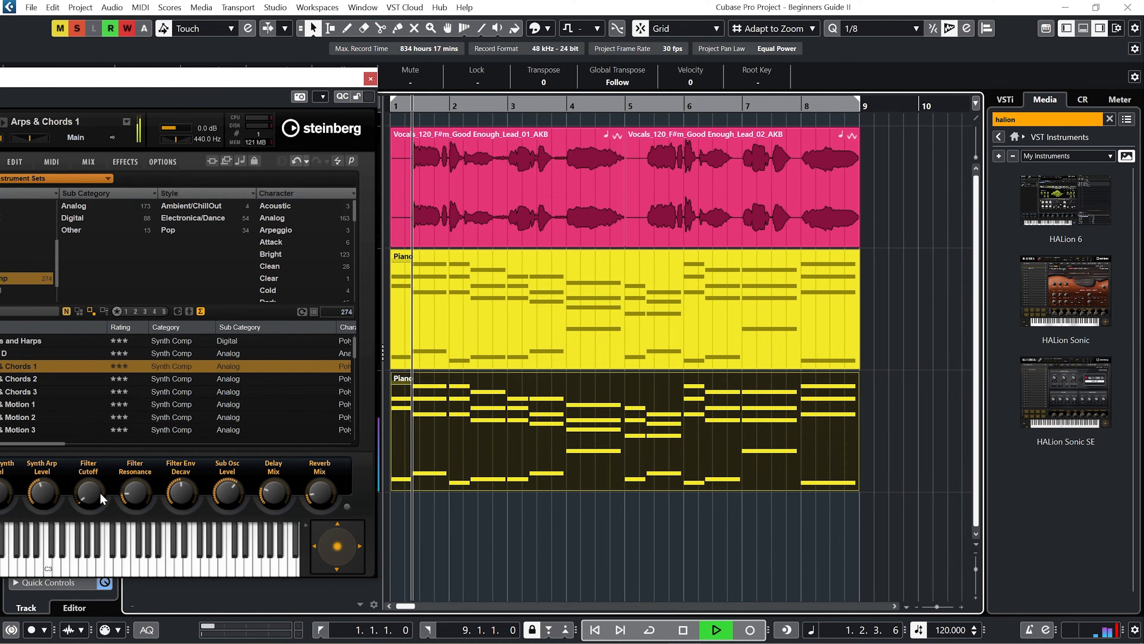
pyautogui.moveTo(98, 477)
pyautogui.mouseDown()
pyautogui.moveTo(112, 442)
pyautogui.moveTo(108, 491)
pyautogui.moveTo(124, 401)
pyautogui.moveTo(114, 508)
pyautogui.mouseUp()
pyautogui.press('space')
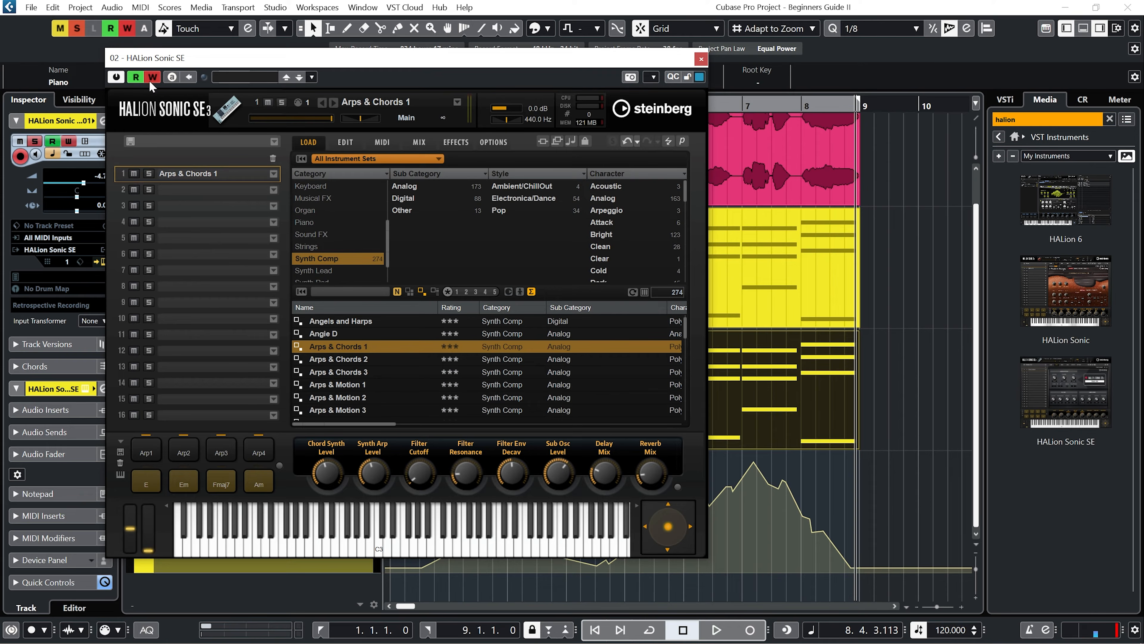
pyautogui.click(155, 81)
pyautogui.click(701, 56)
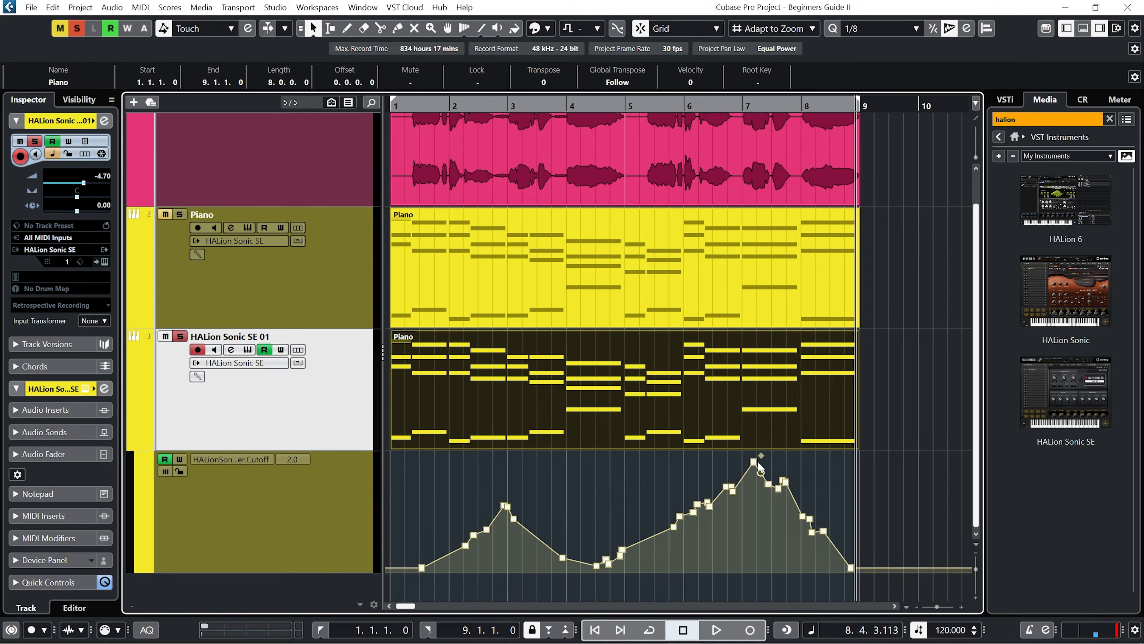
# - Lower the Filter Cutoff automation peak just after bar 7 to 81.6 and erase it along with the two points just before bar 7
pyautogui.moveTo(754, 463)
pyautogui.mouseDown()
pyautogui.moveTo(755, 528)
pyautogui.moveTo(757, 474)
pyautogui.mouseUp()
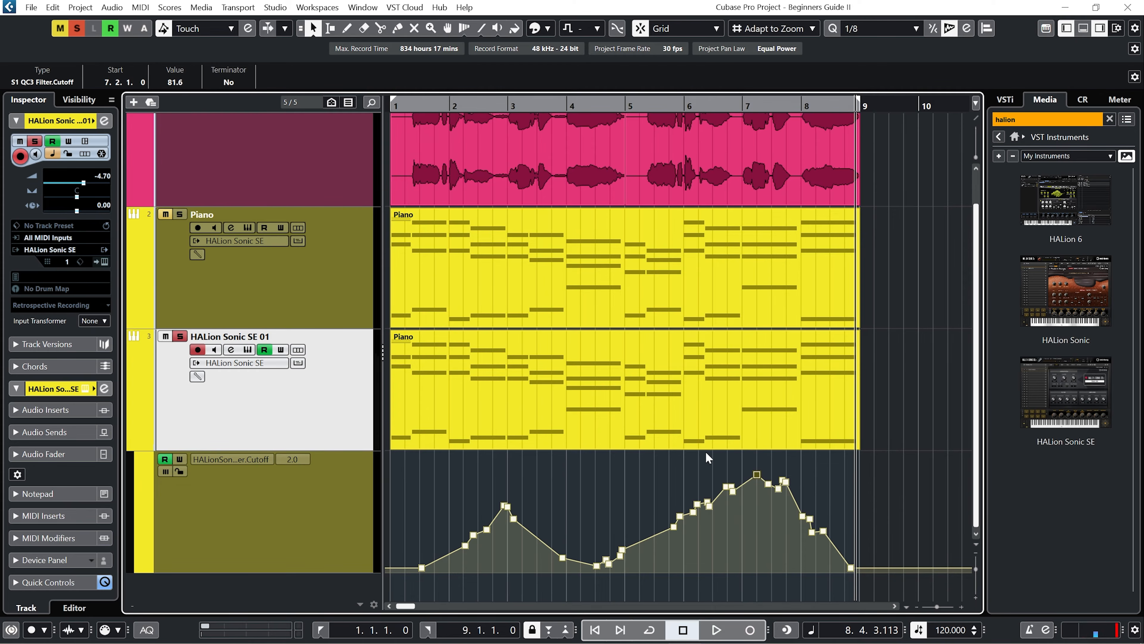
pyautogui.rightClick(706, 451)
pyautogui.click(758, 455)
pyautogui.click(757, 474)
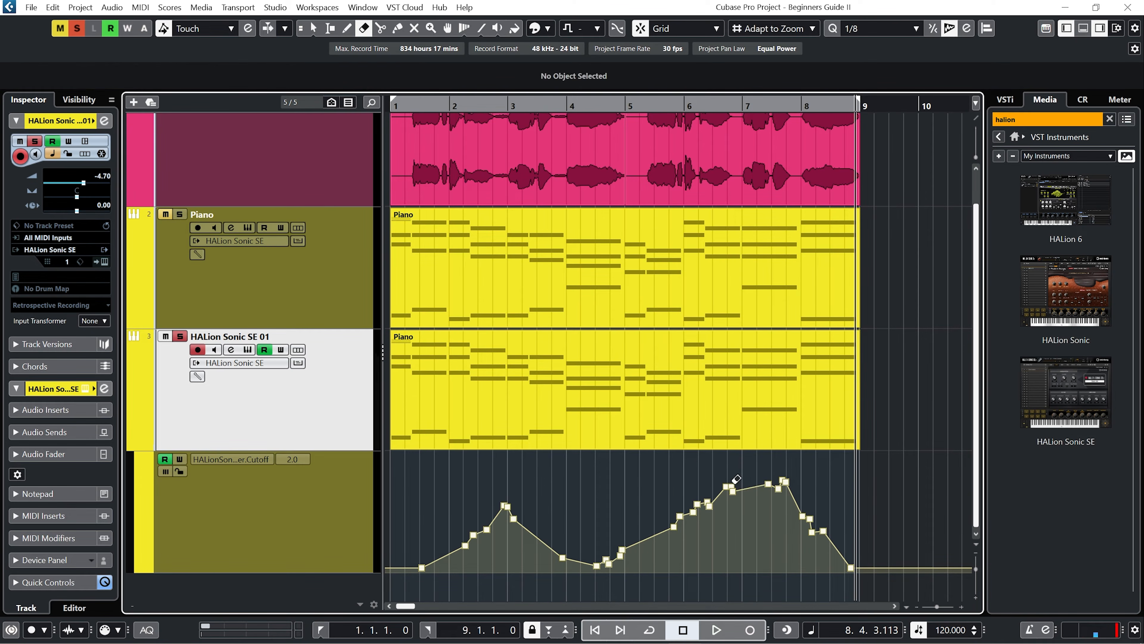
pyautogui.click(732, 490)
pyautogui.click(726, 486)
# - Redraw the second Filter Cutoff automation swell freehand with the Draw tool, as a smooth rise and fall from about bar 4.5 to the end of bar 8
pyautogui.rightClick(704, 485)
pyautogui.click(739, 489)
pyautogui.moveTo(734, 483)
pyautogui.mouseDown()
pyautogui.moveTo(721, 472)
pyautogui.moveTo(598, 498)
pyautogui.mouseUp()
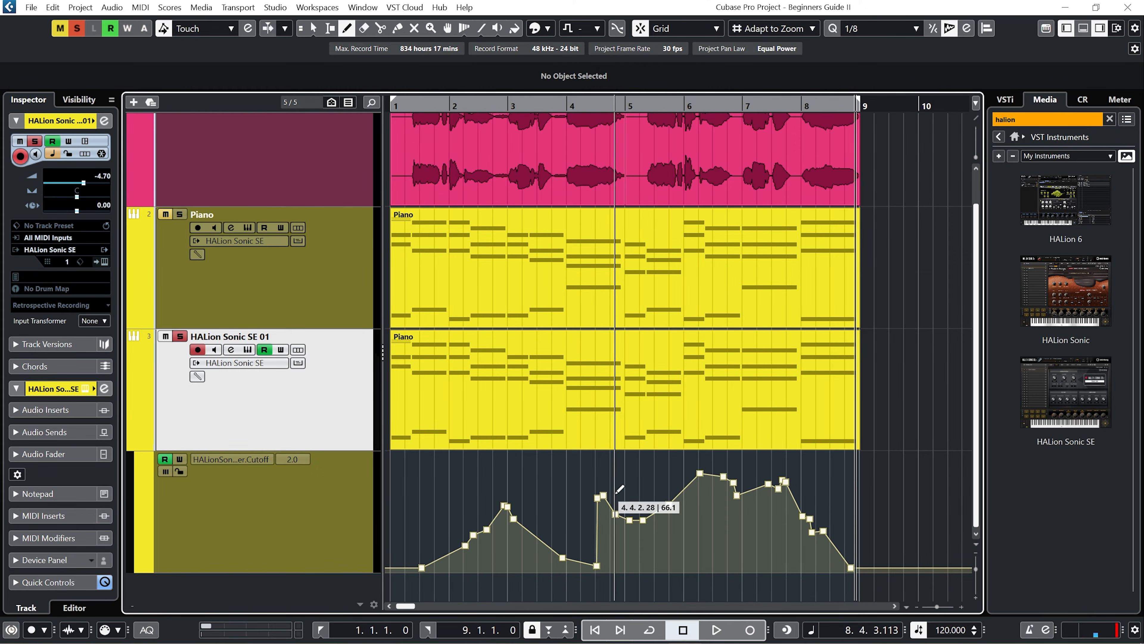
pyautogui.moveTo(598, 564)
pyautogui.mouseDown()
pyautogui.moveTo(719, 516)
pyautogui.moveTo(774, 512)
pyautogui.moveTo(852, 567)
pyautogui.mouseUp()
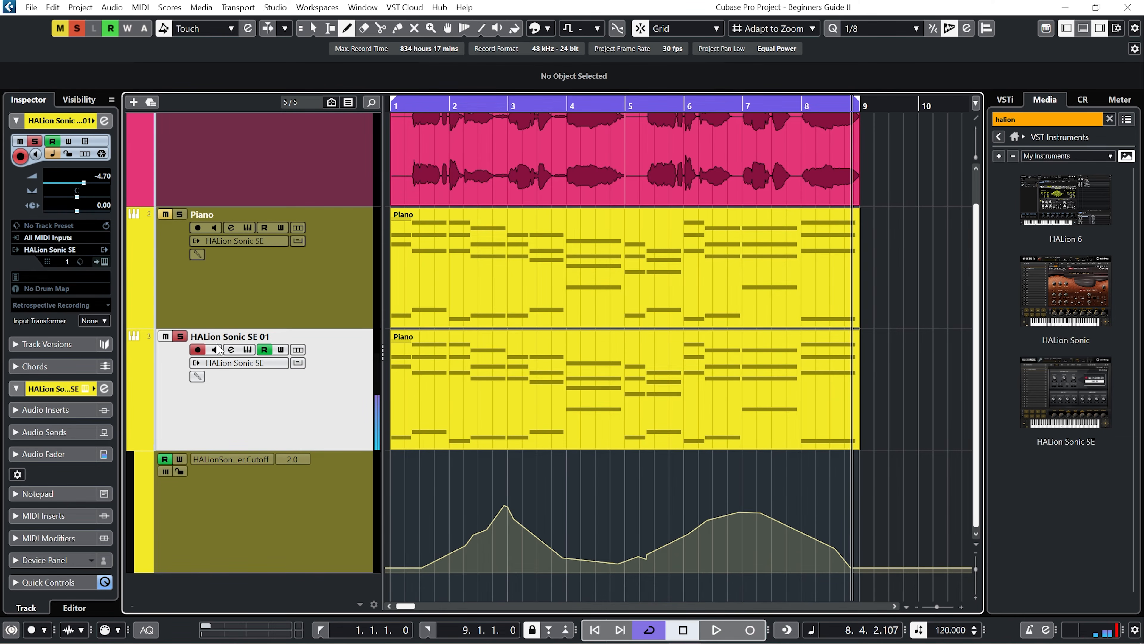
# - Rename the HALion Sonic SE 01 track as Synth and set its track color to amber-orange
pyautogui.doubleClick(229, 336)
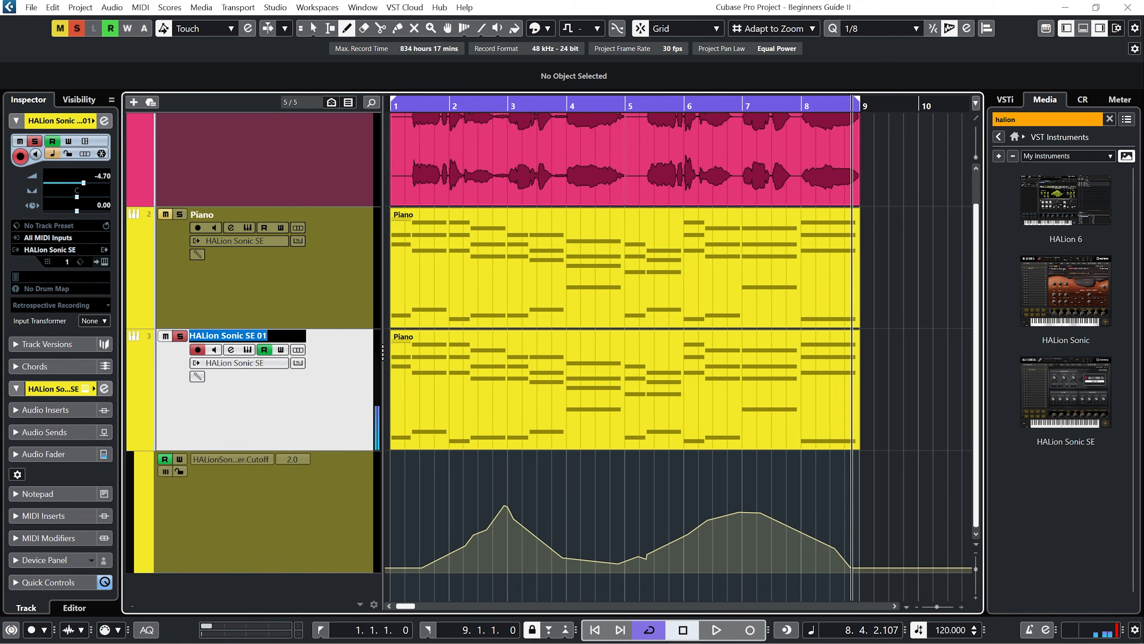
pyautogui.write('S')
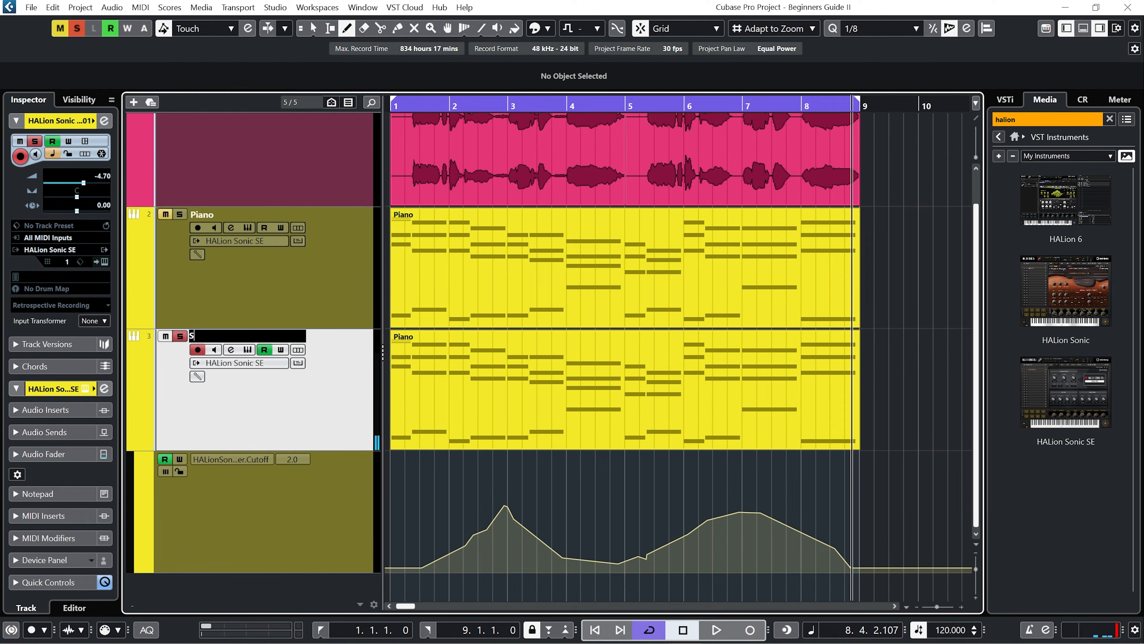
pyautogui.write('ynth')
pyautogui.press('Return')
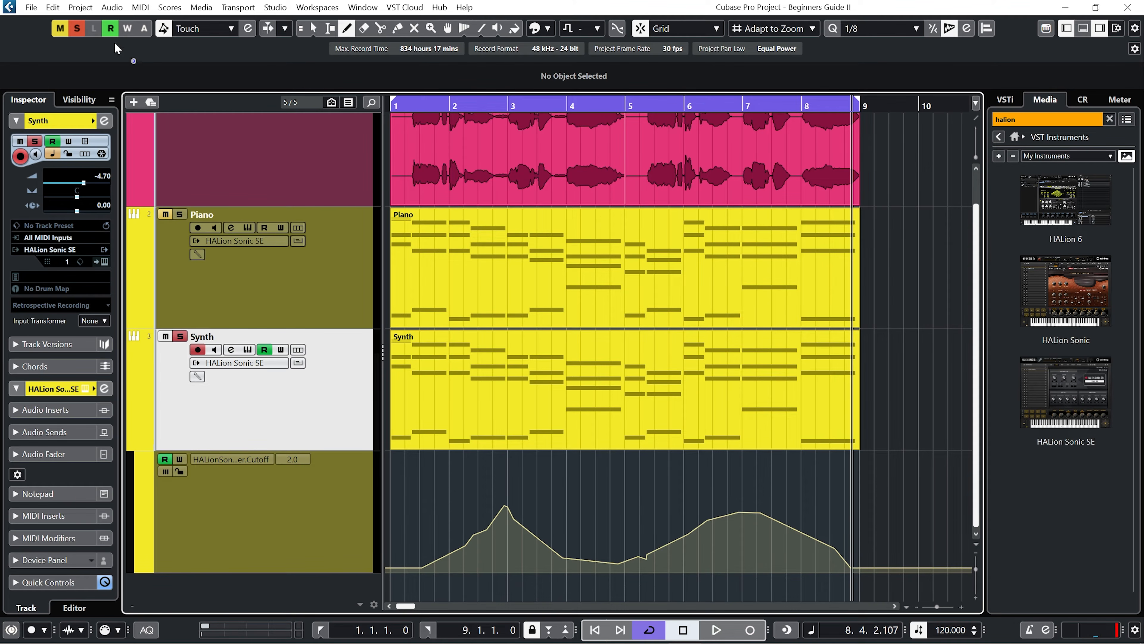
pyautogui.click(93, 120)
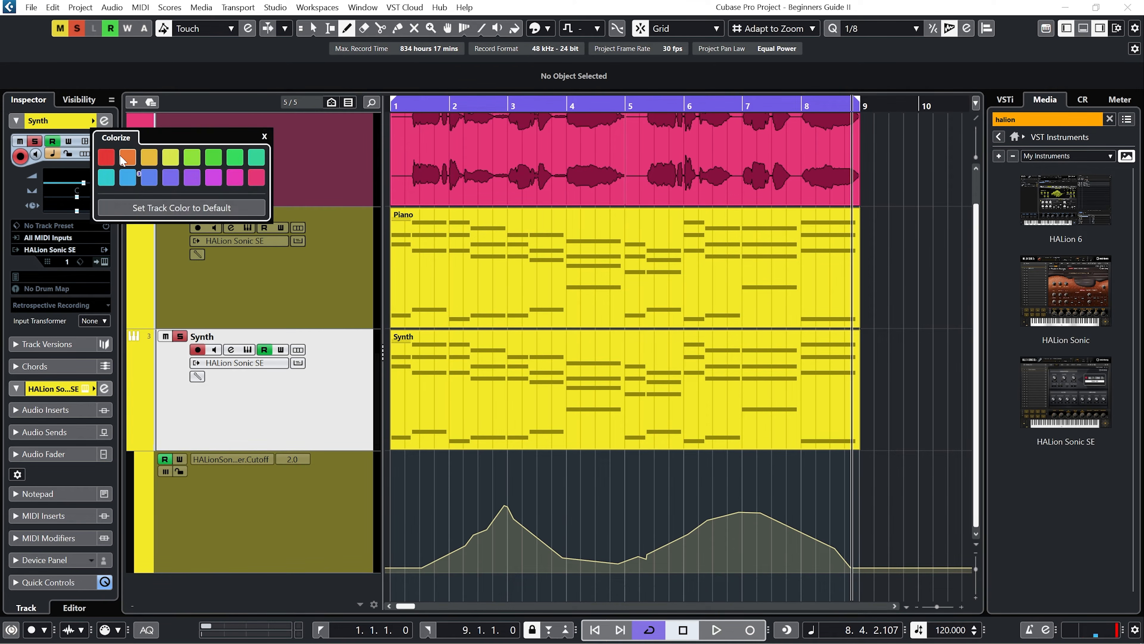
pyautogui.click(127, 158)
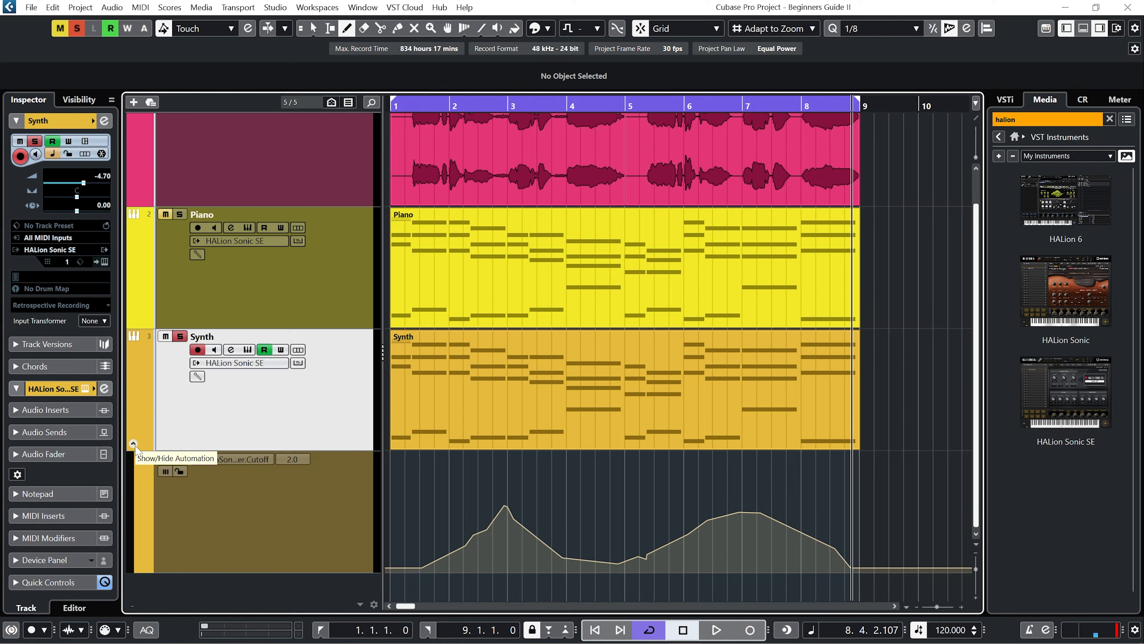
# - Hide the automation lane of the Synth track
pyautogui.click(133, 443)
pyautogui.click(133, 484)
pyautogui.click(133, 484)
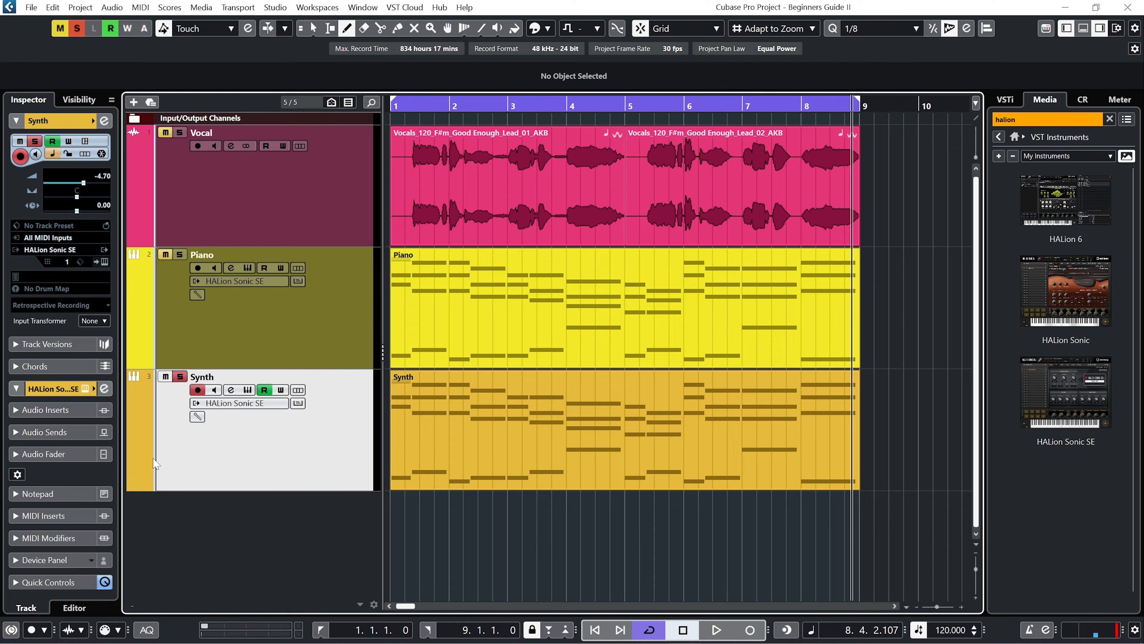
# - Show the Synth track's cutoff automation lane, turn off automation reading and return the playback position to bar 1
pyautogui.click(133, 484)
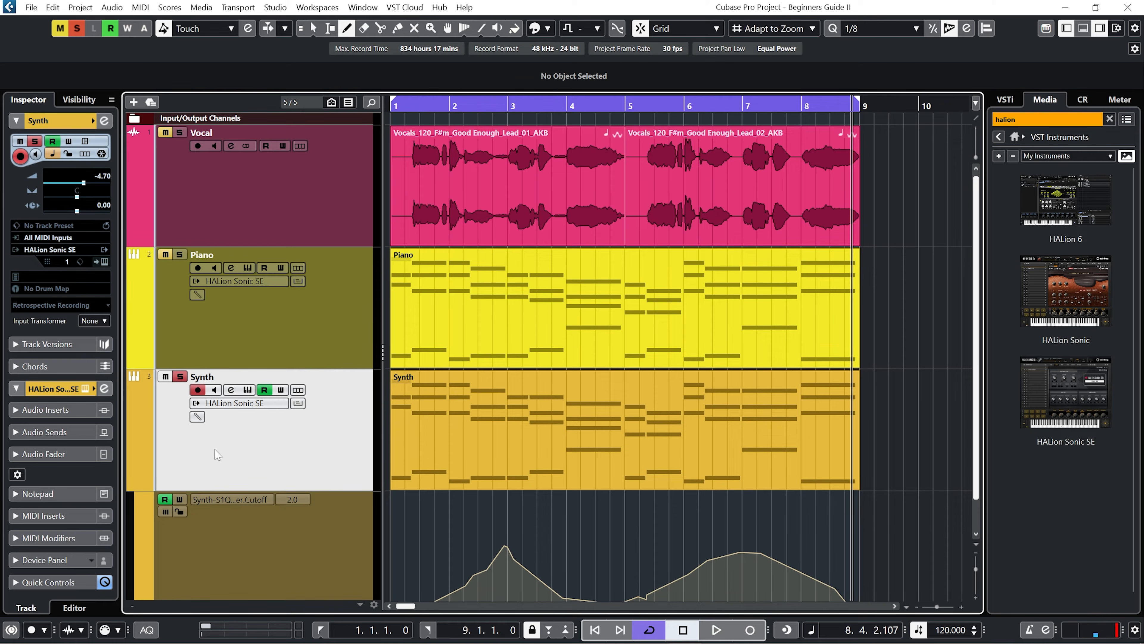
pyautogui.click(264, 389)
pyautogui.scroll(-2, 563, 508)
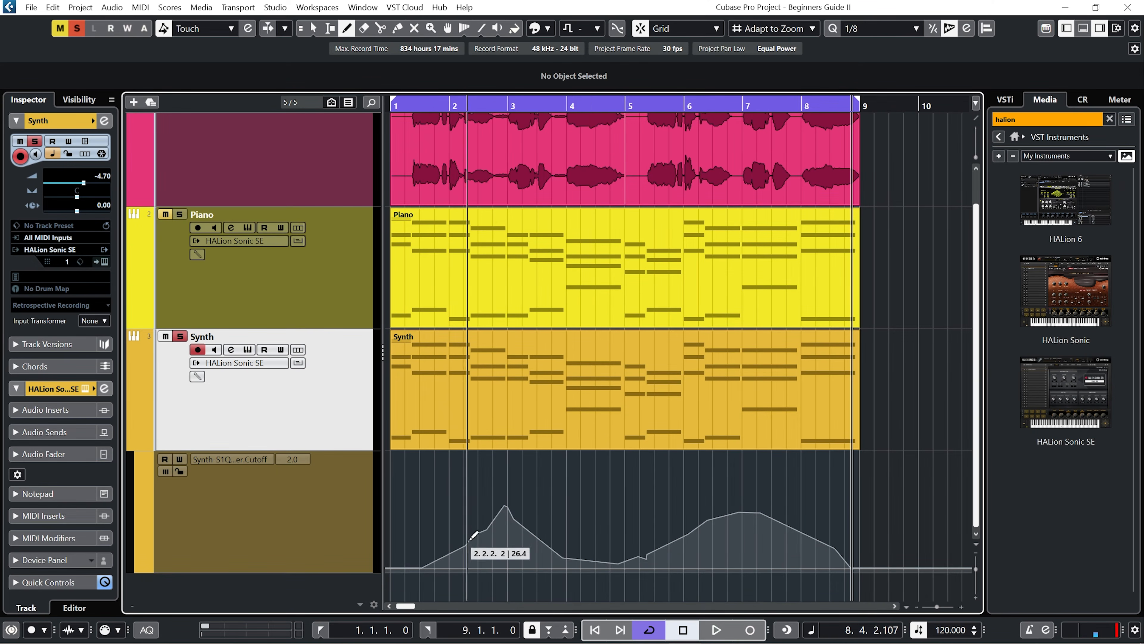
pyautogui.moveTo(393, 106); pyautogui.dragTo(394, 100)
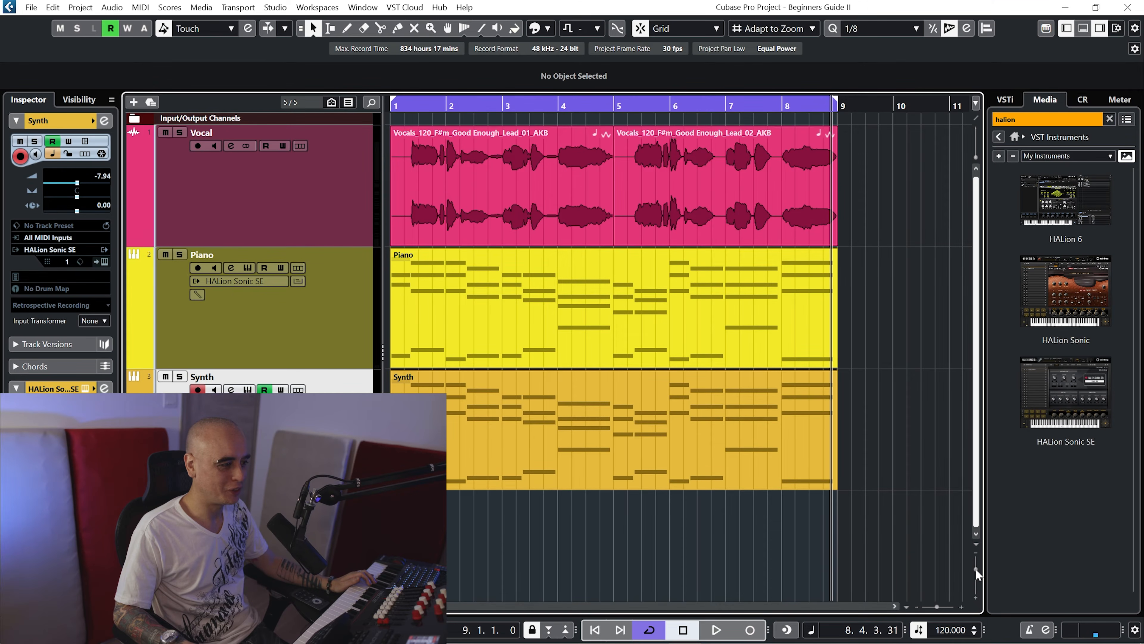
# - Reduce the track heights, add a HALion Sonic SE instrument track below Synth and name it Bass
pyautogui.moveTo(975, 568); pyautogui.dragTo(975, 564)
pyautogui.moveTo(1064, 405); pyautogui.dragTo(389, 399)
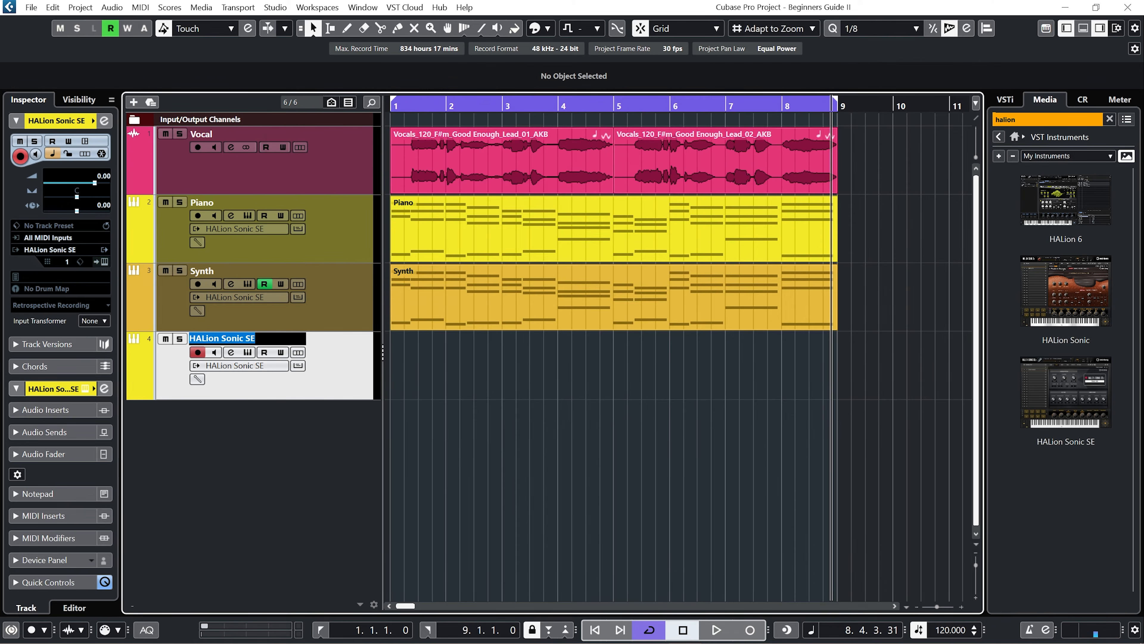
pyautogui.write('Bass')
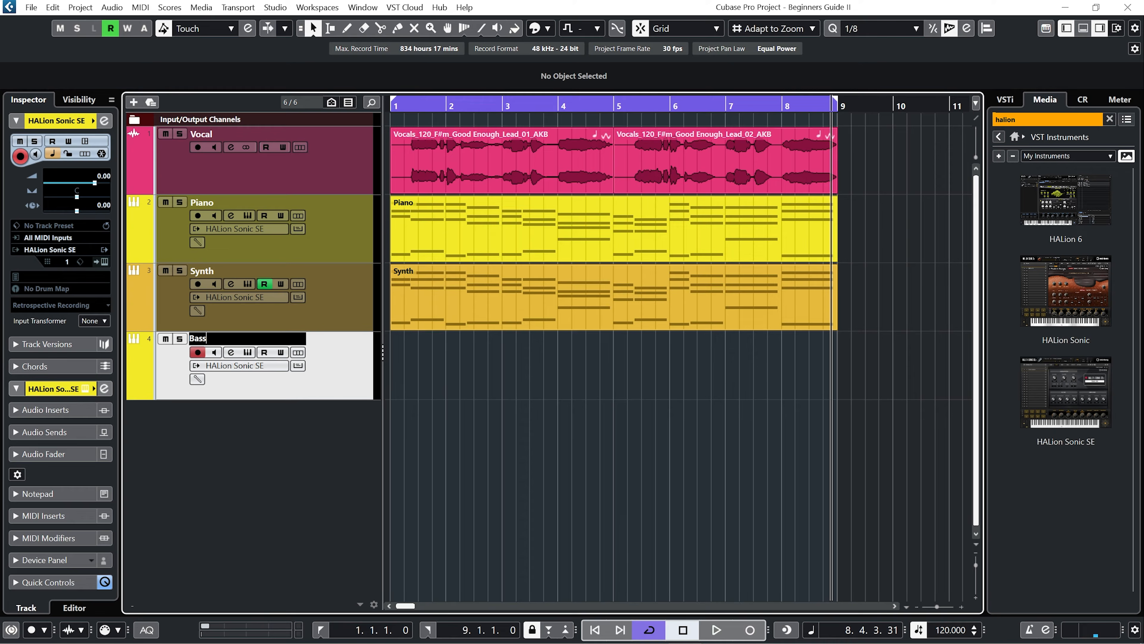
pyautogui.press('Return')
# - Colour the Bass track orange
pyautogui.click(94, 121)
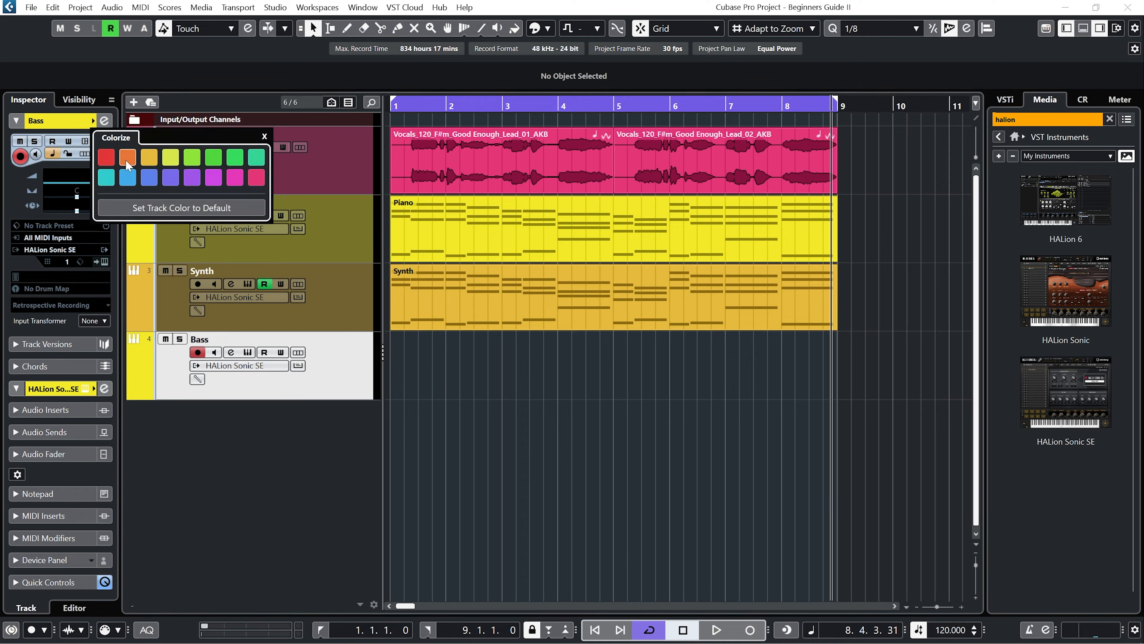
pyautogui.click(128, 159)
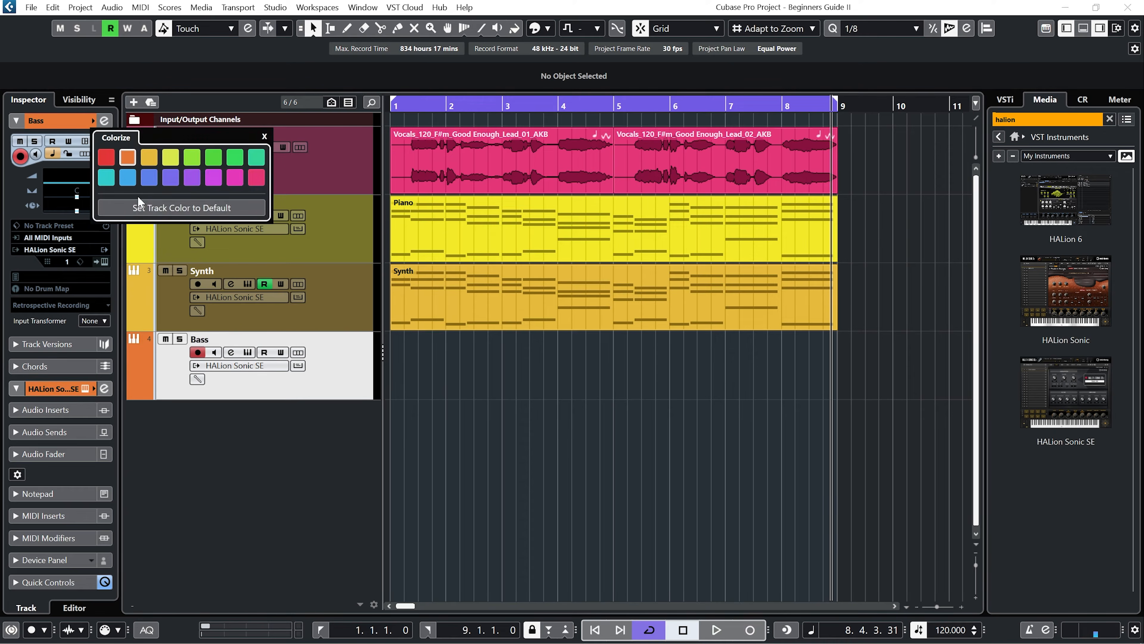
pyautogui.click(491, 364)
# - Copy the Synth MIDI part onto the Bass track and delete all notes above C2 from the copy
pyautogui.moveTo(536, 294); pyautogui.dragTo(530, 349)
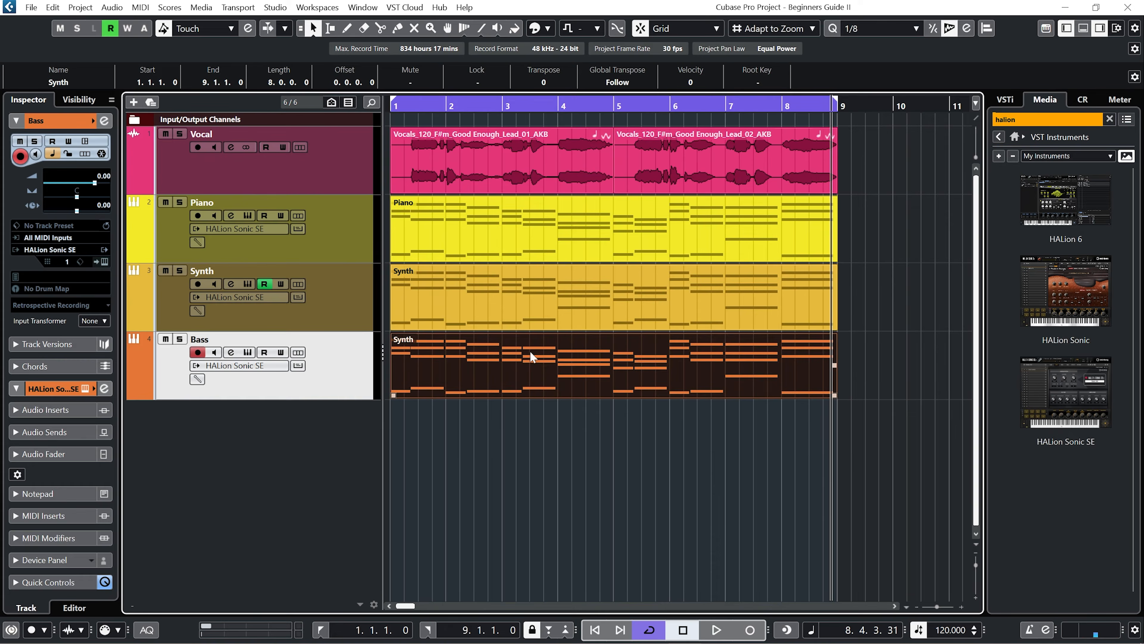
pyautogui.doubleClick(550, 373)
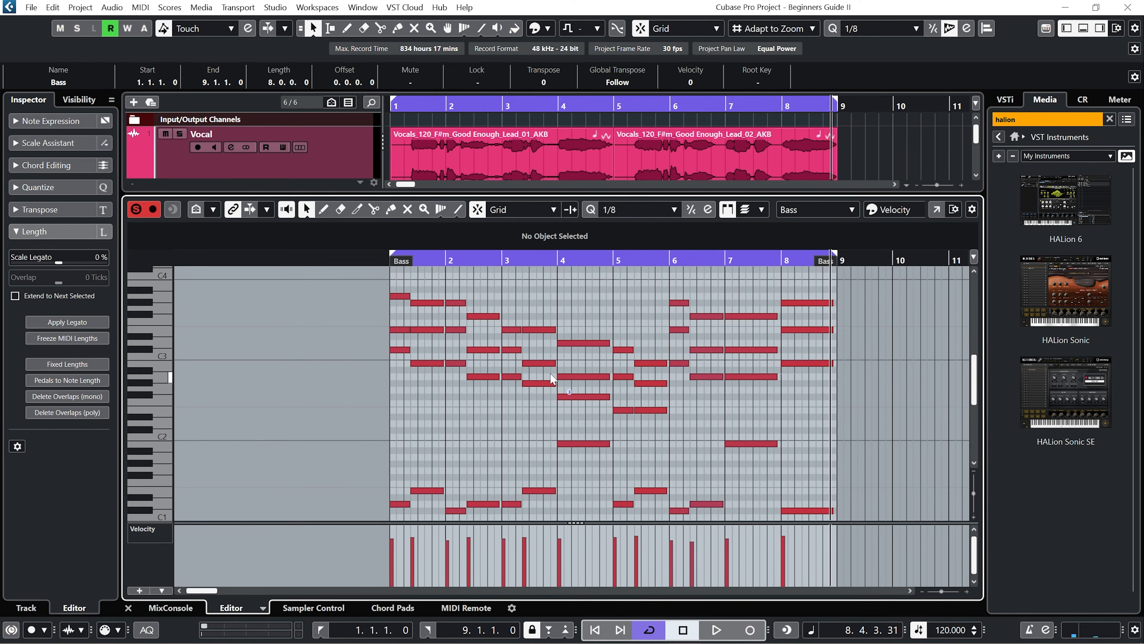
pyautogui.moveTo(386, 282); pyautogui.dragTo(847, 422)
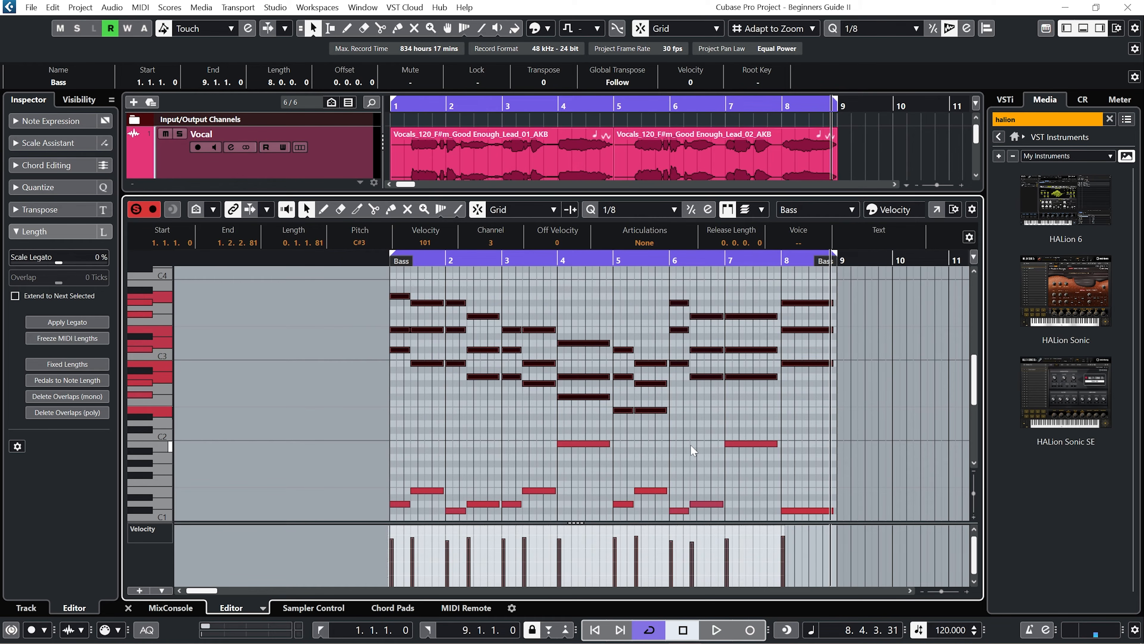
pyautogui.press('Delete')
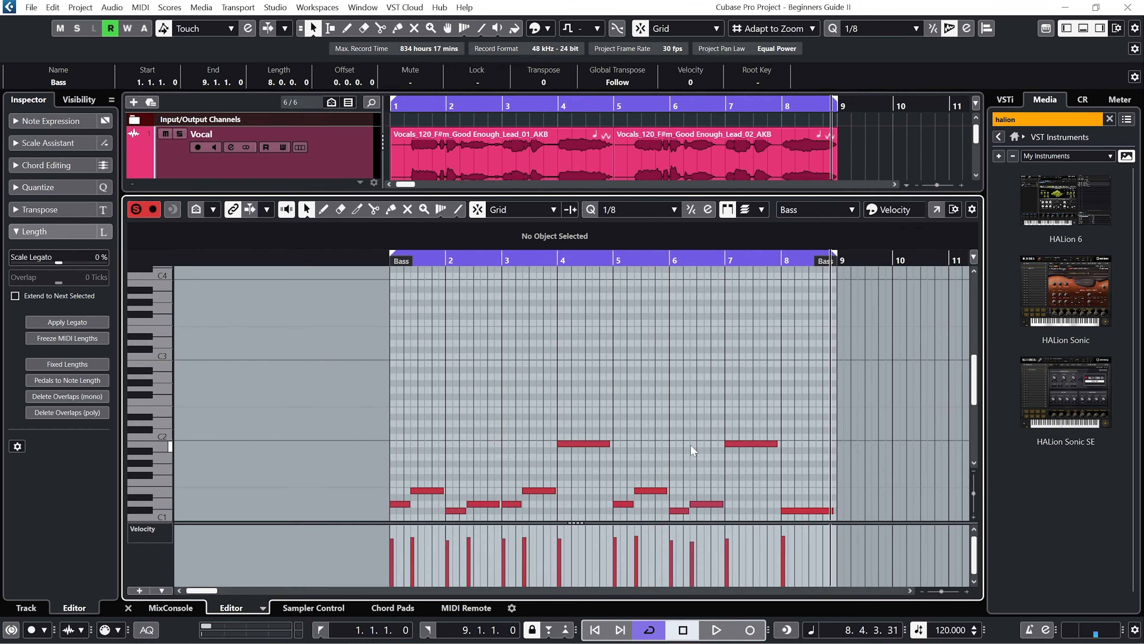
pyautogui.hotkey('ctrl', 'e')
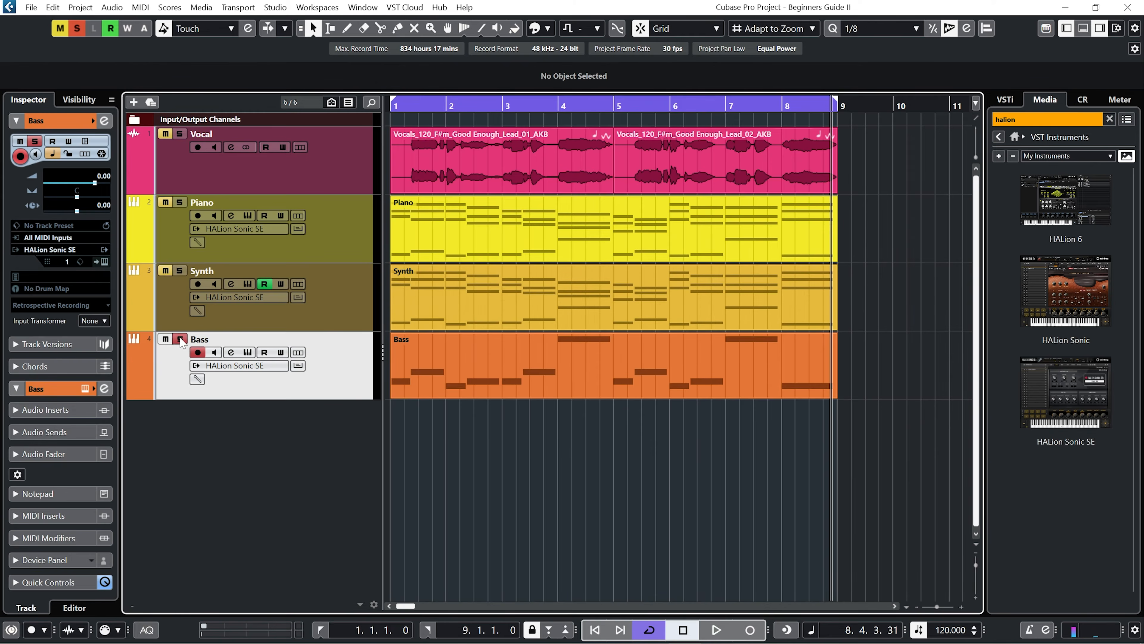
# - Open the Bass track's instrument, filter presets by the Bass category, load [GM 033] Acoustic Bass and start playback
pyautogui.click(247, 352)
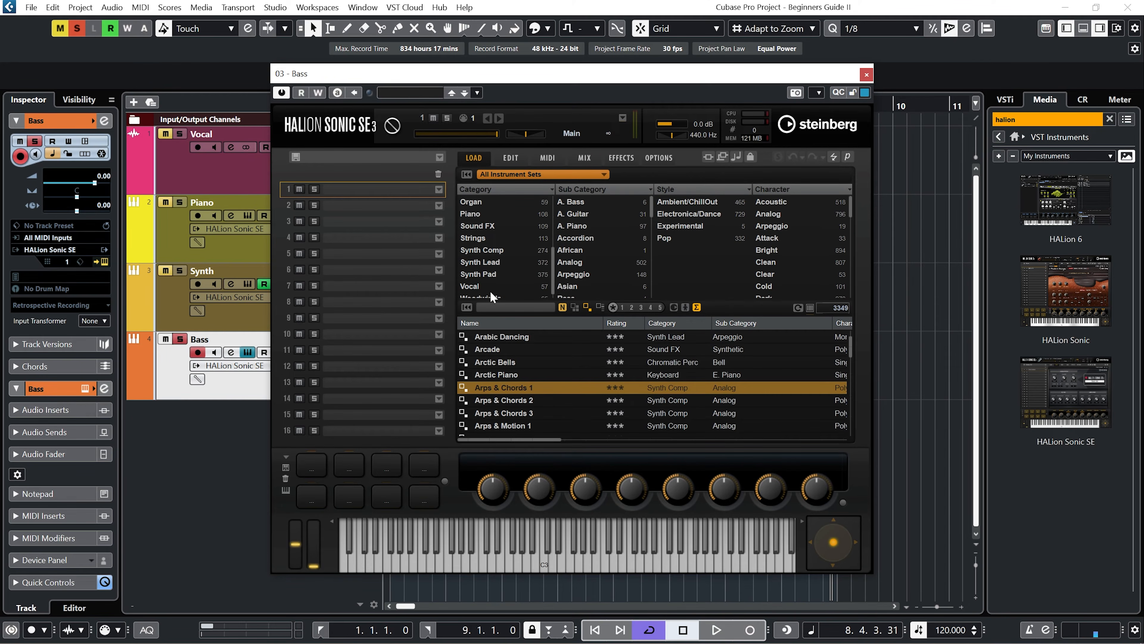
pyautogui.moveTo(552, 265); pyautogui.dragTo(552, 217)
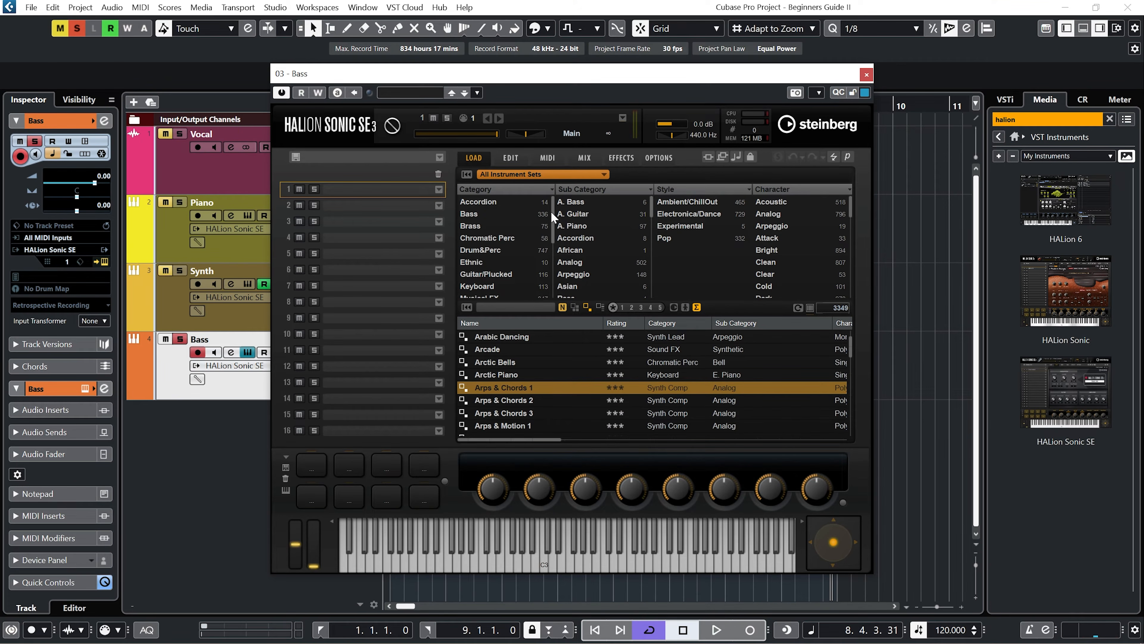
pyautogui.click(477, 213)
pyautogui.click(549, 337)
pyautogui.press('space')
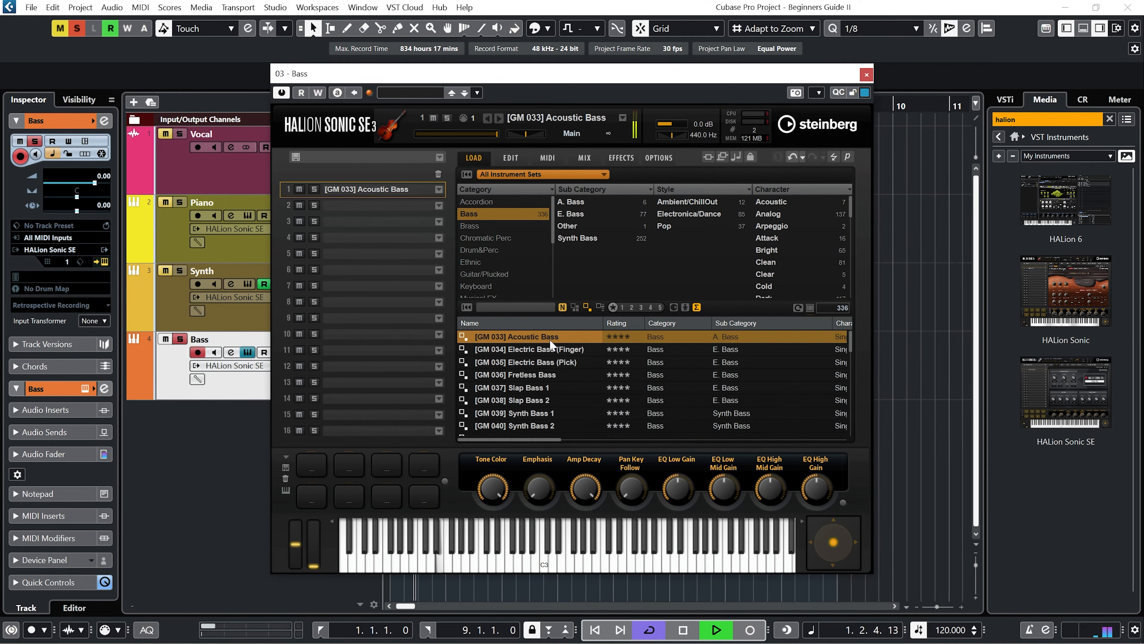
# - Audition electric, slap and synth bass presets during playback, ending with [GM 040] Synth Bass 2, and stop playback
pyautogui.click(548, 349)
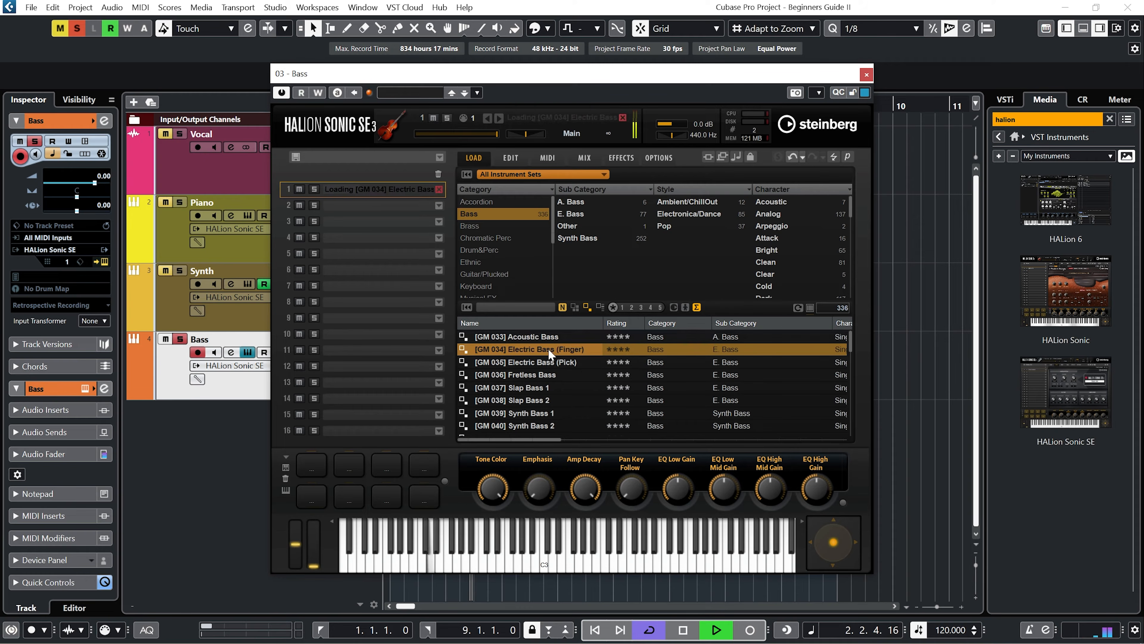
pyautogui.click(548, 388)
pyautogui.click(544, 401)
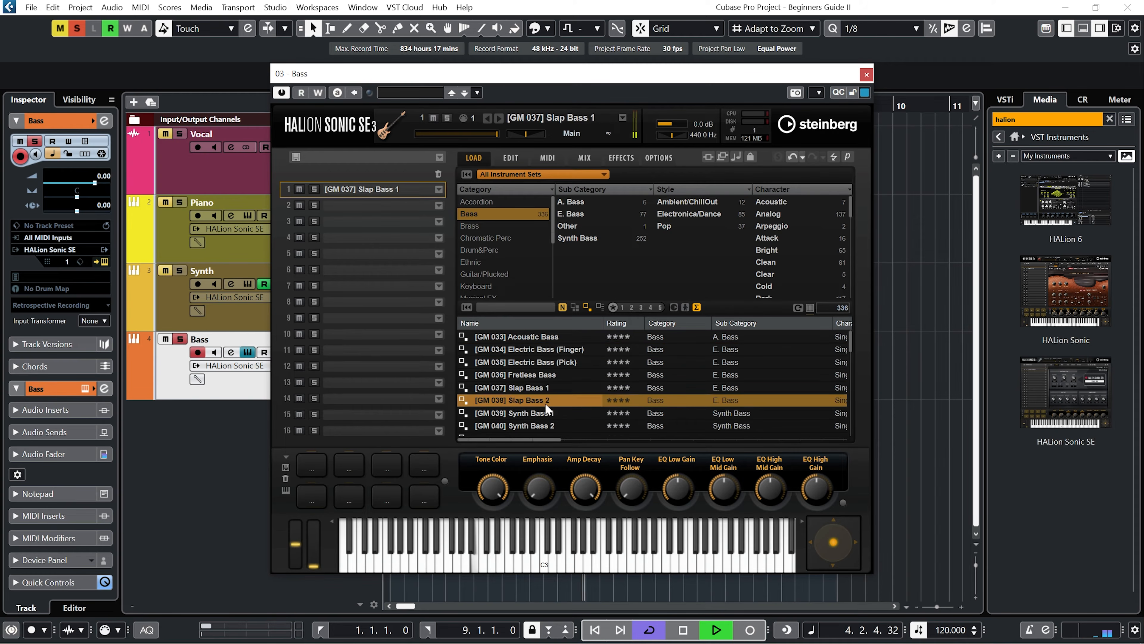
pyautogui.click(545, 413)
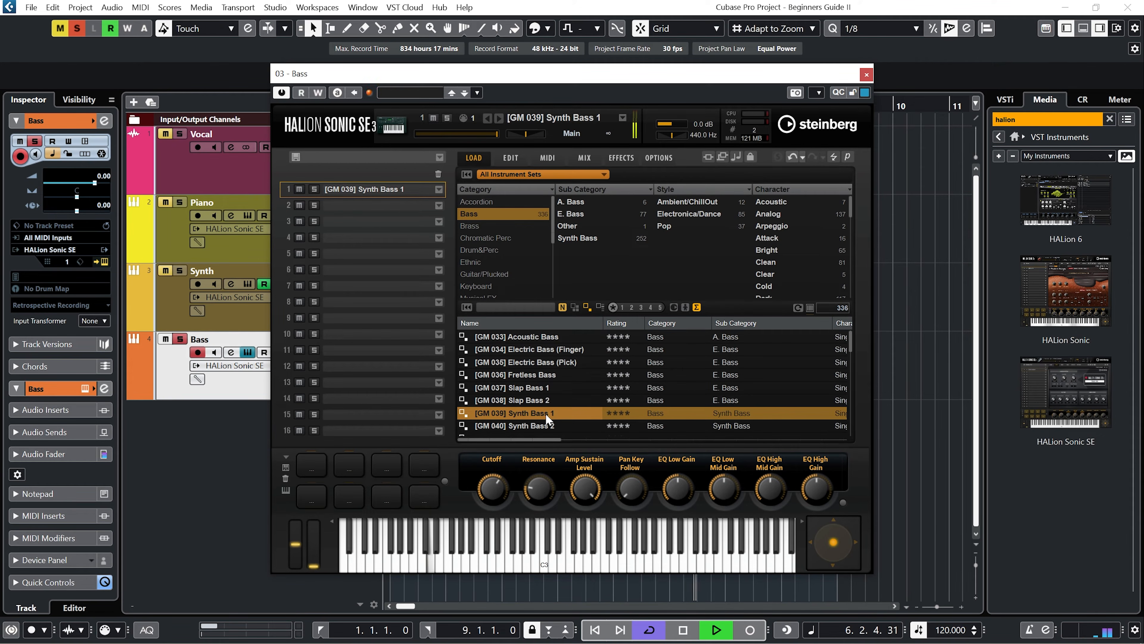
pyautogui.click(542, 423)
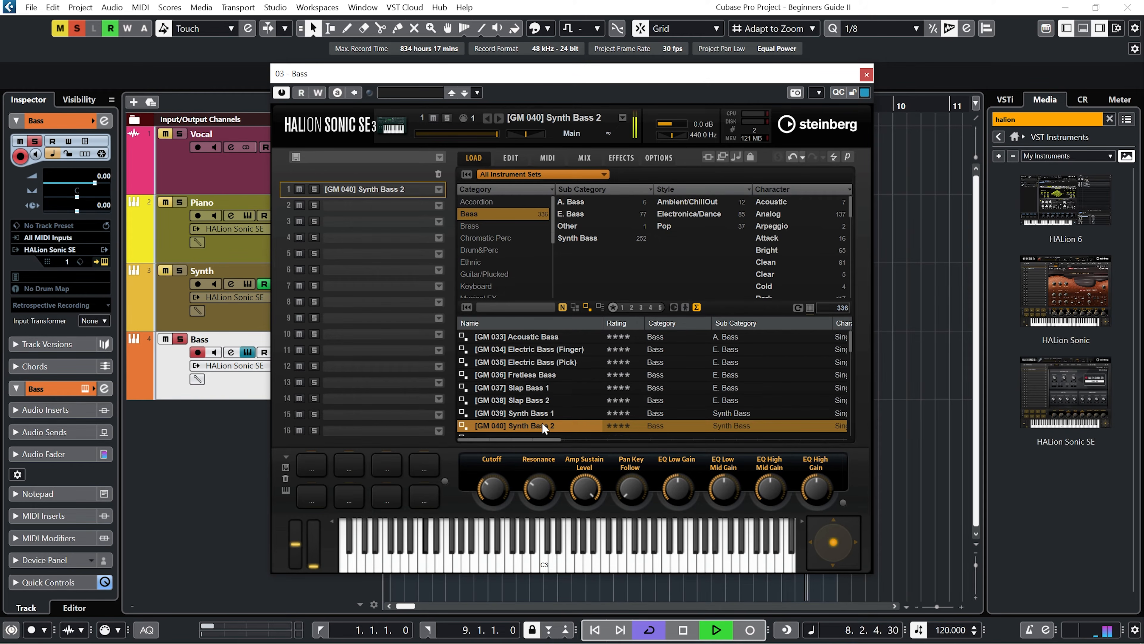
pyautogui.press('space')
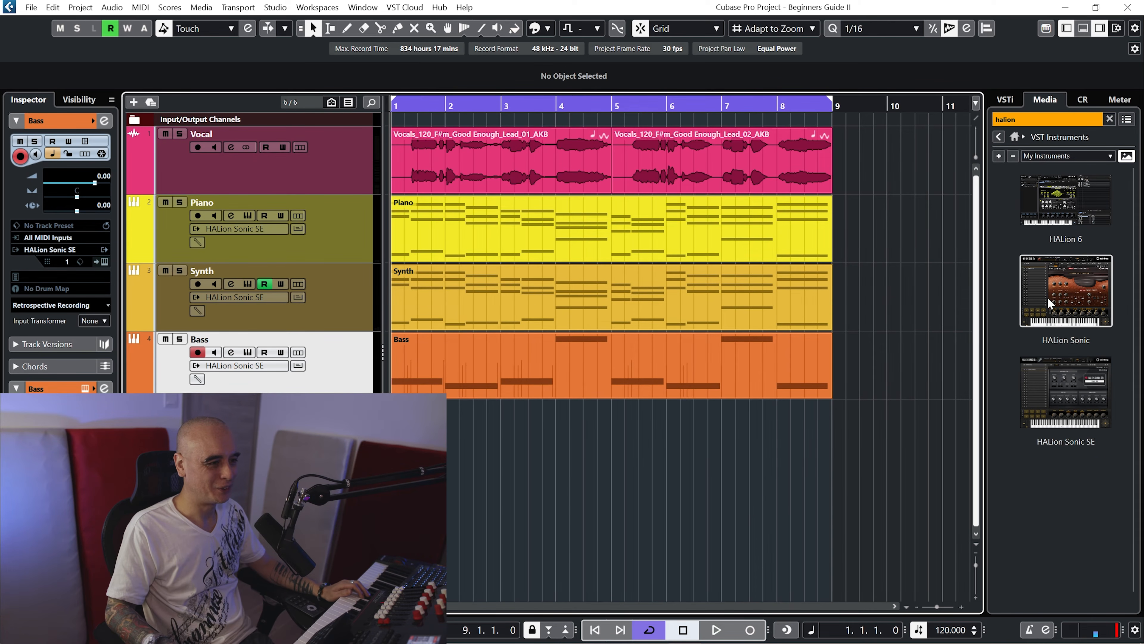
# - Add a HALion Sonic instrument track below Bass and load the [GM 081] Lead 1 (Square) preset
pyautogui.moveTo(1049, 303); pyautogui.dragTo(457, 334)
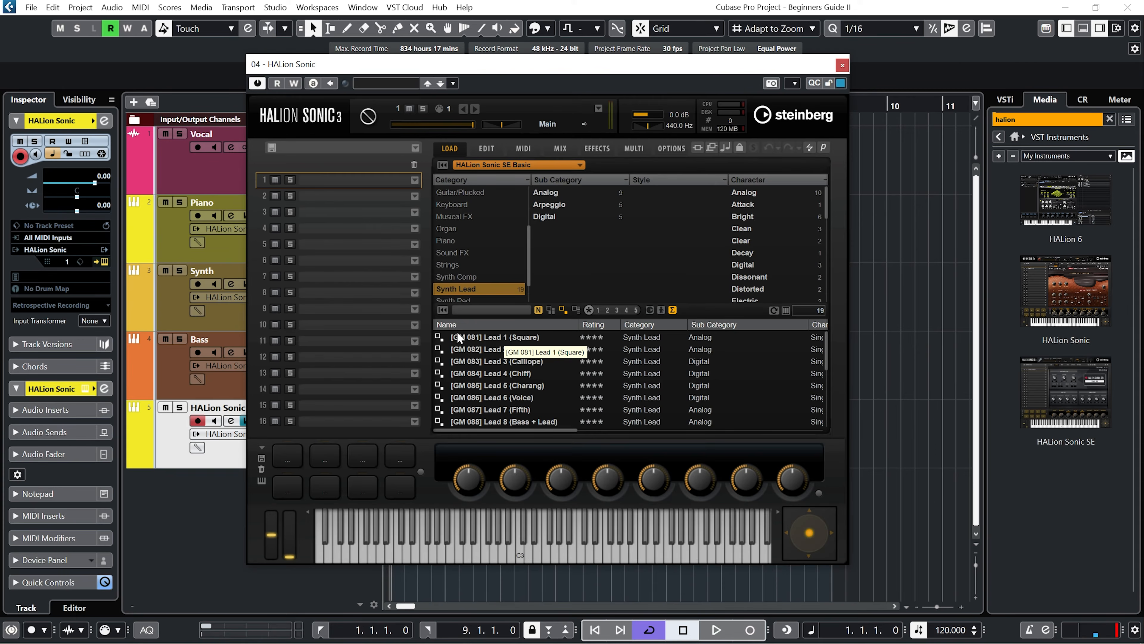
pyautogui.doubleClick(510, 338)
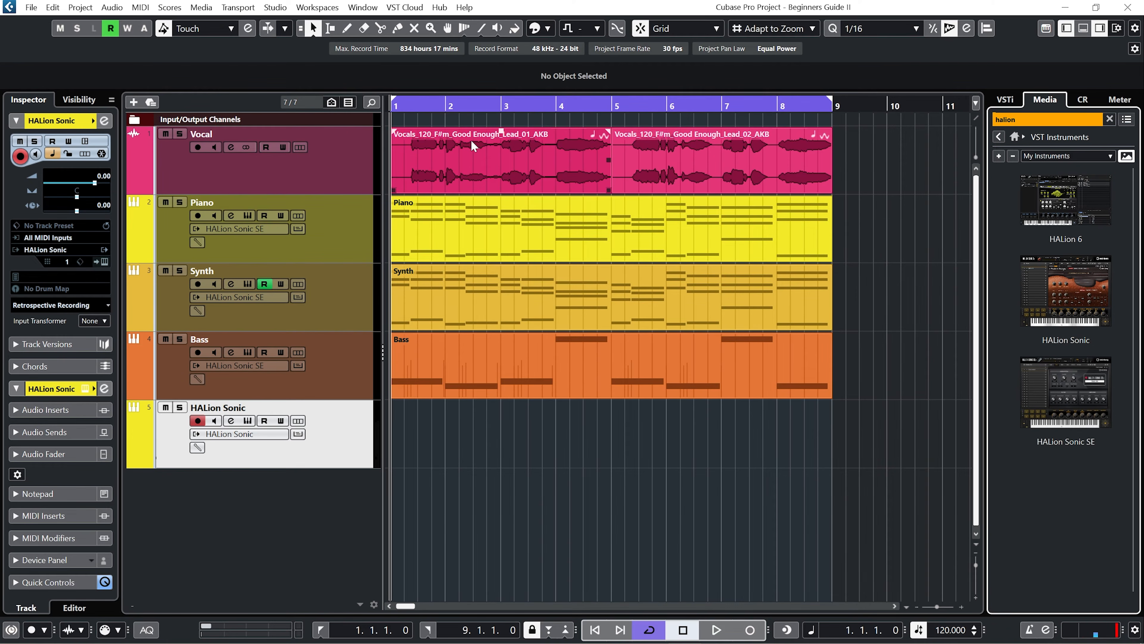
# - Draw an empty MIDI part from bar 1 to bar 9 on the HALion Sonic track and open it for editing
pyautogui.rightClick(475, 428)
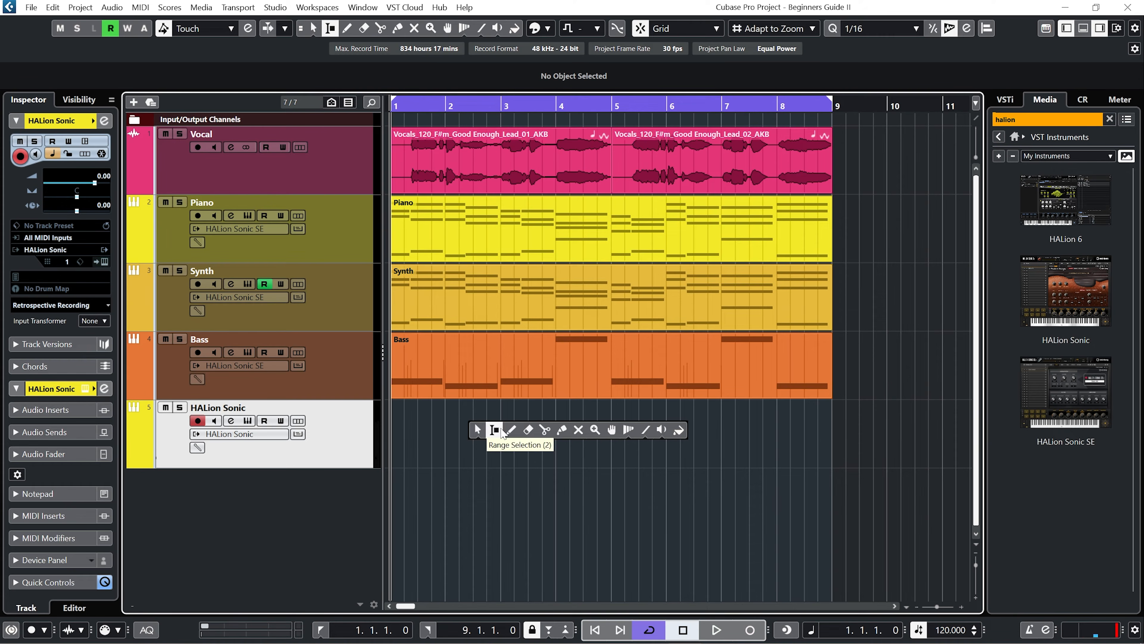
pyautogui.click(511, 429)
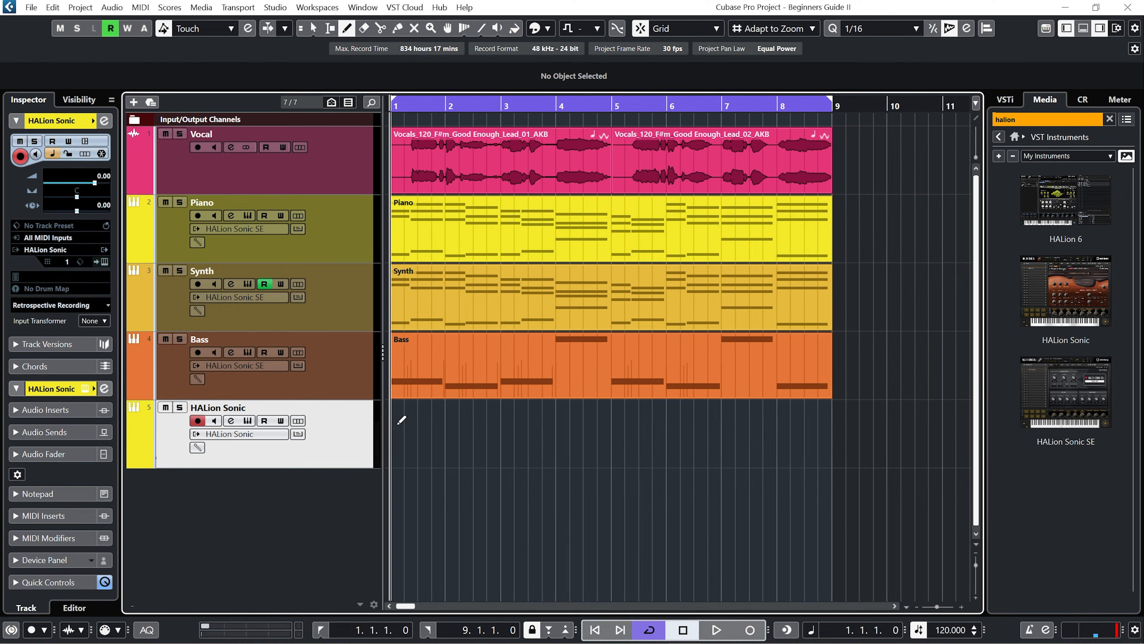
pyautogui.moveTo(396, 424); pyautogui.dragTo(829, 425)
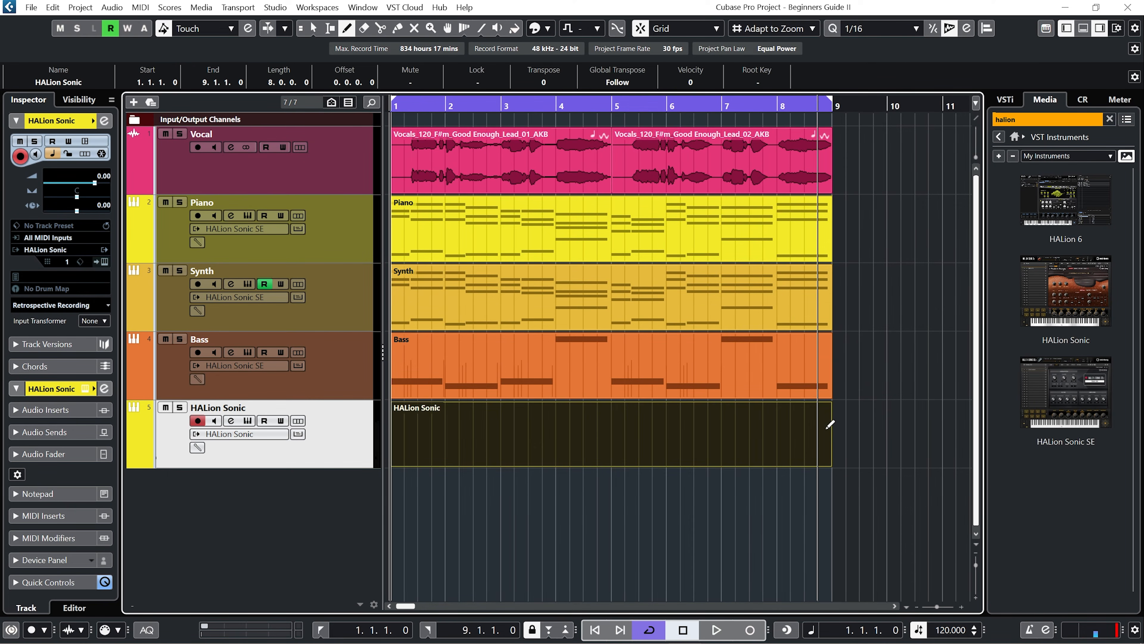
pyautogui.rightClick(705, 417)
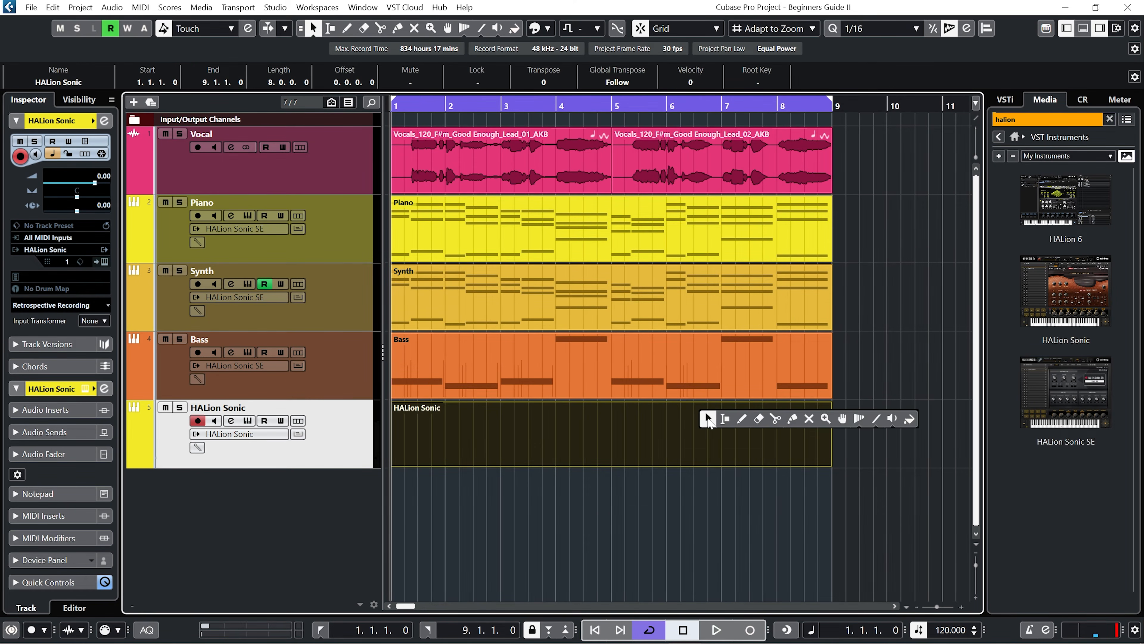
pyautogui.click(709, 419)
pyautogui.doubleClick(709, 419)
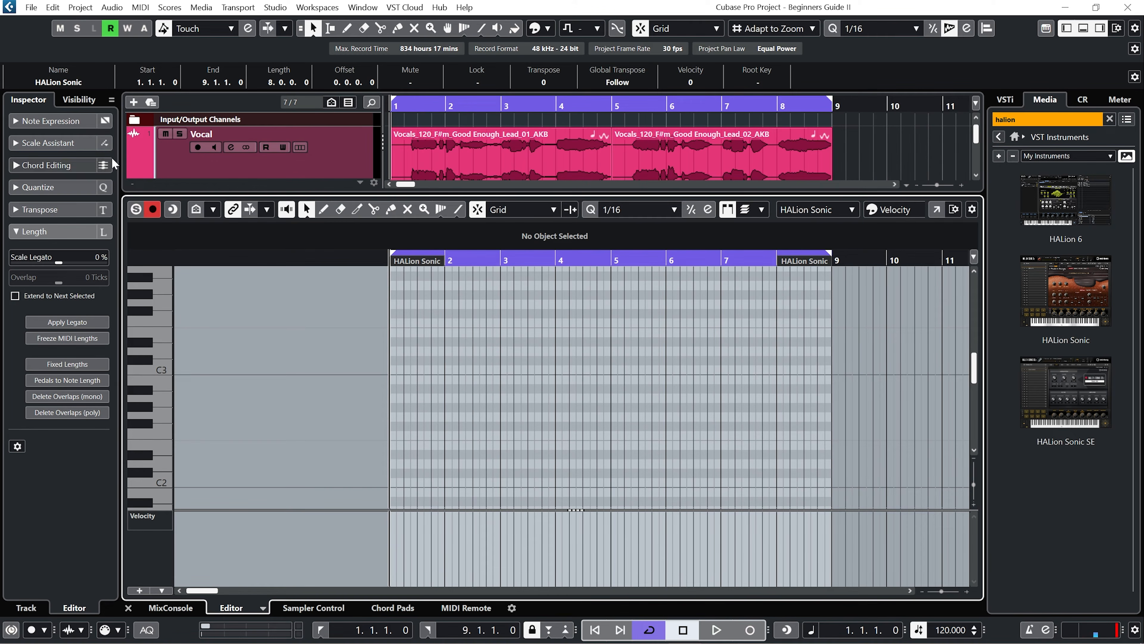
# - In the Scale Assistant, set the editor scale to F# Aeolian (nat. minor) and enable Show Scale Note Guides and Snap Pitch Editing
pyautogui.click(17, 145)
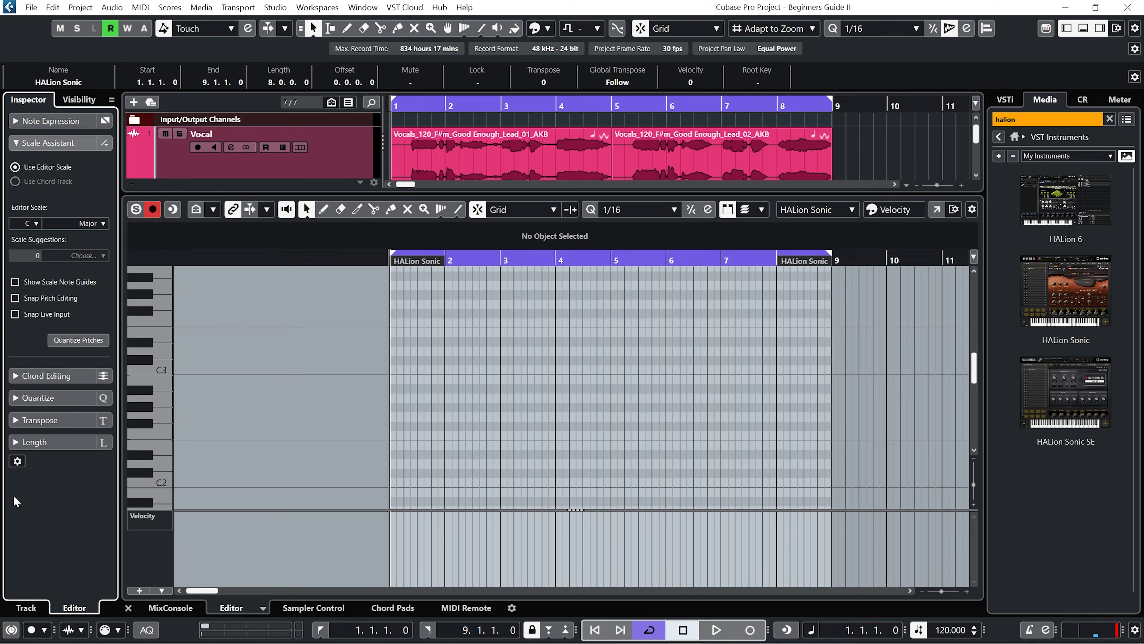
pyautogui.click(18, 462)
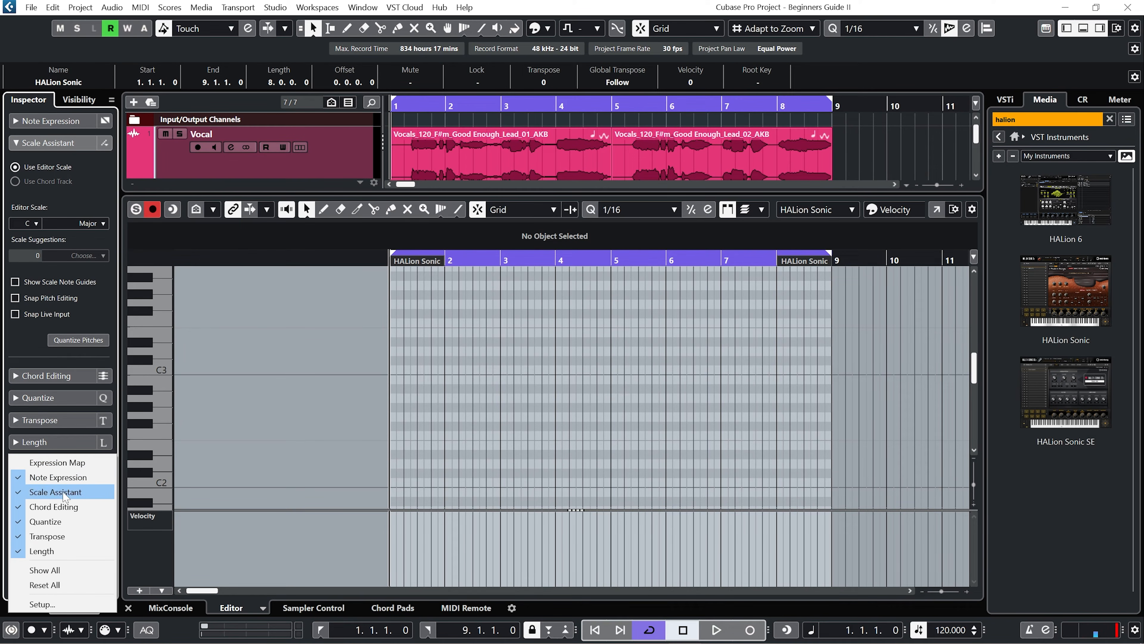
pyautogui.click(30, 342)
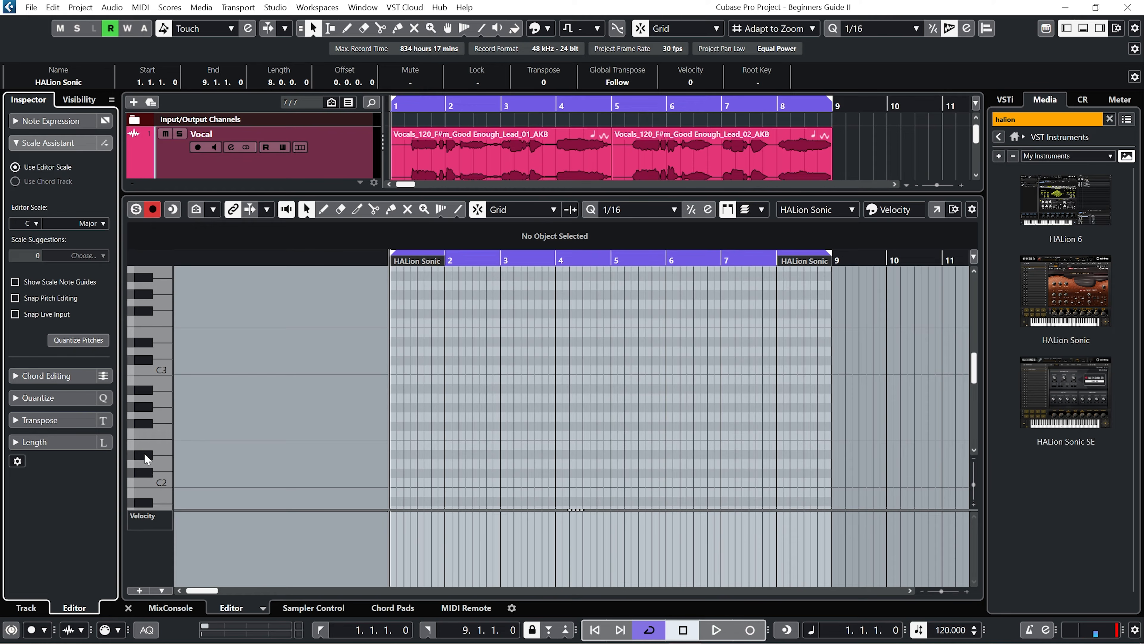
pyautogui.click(36, 224)
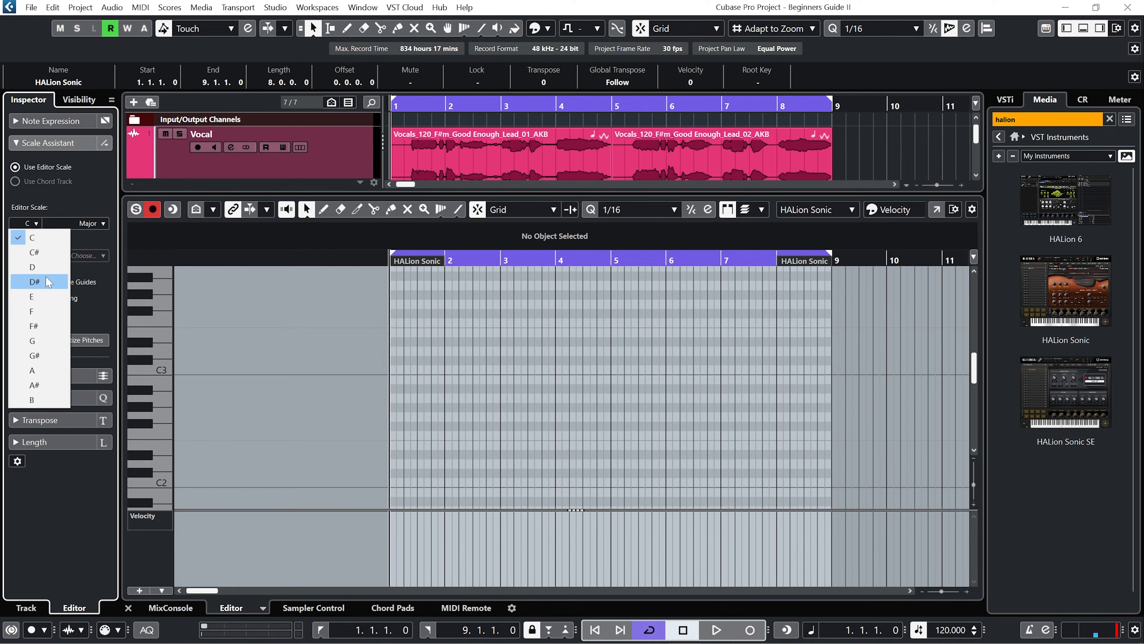
pyautogui.click(55, 326)
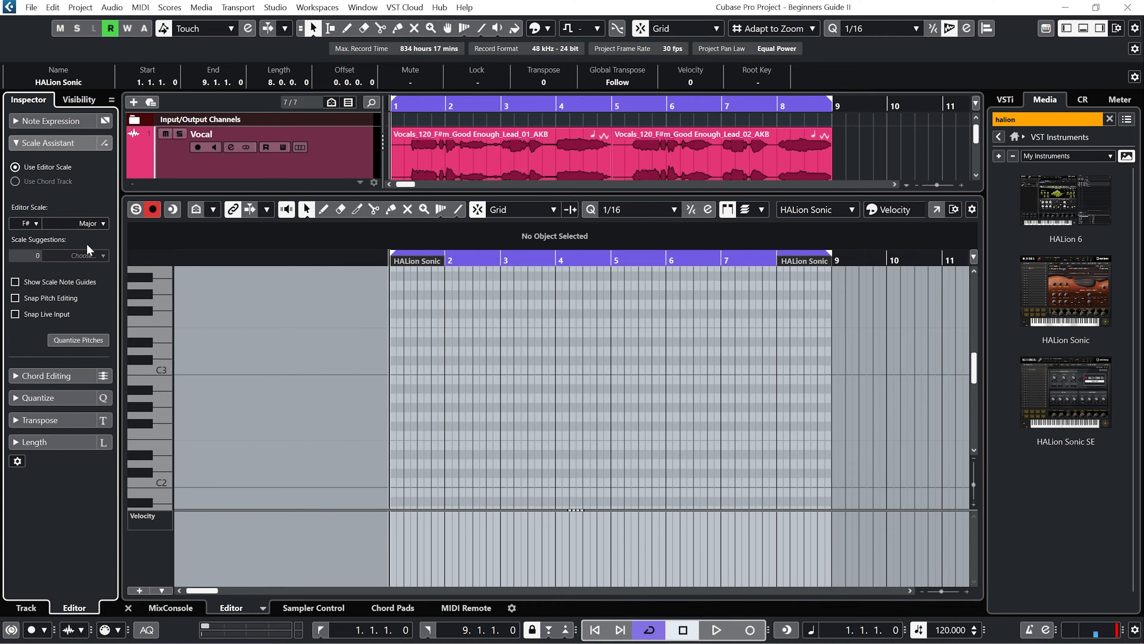
pyautogui.click(97, 222)
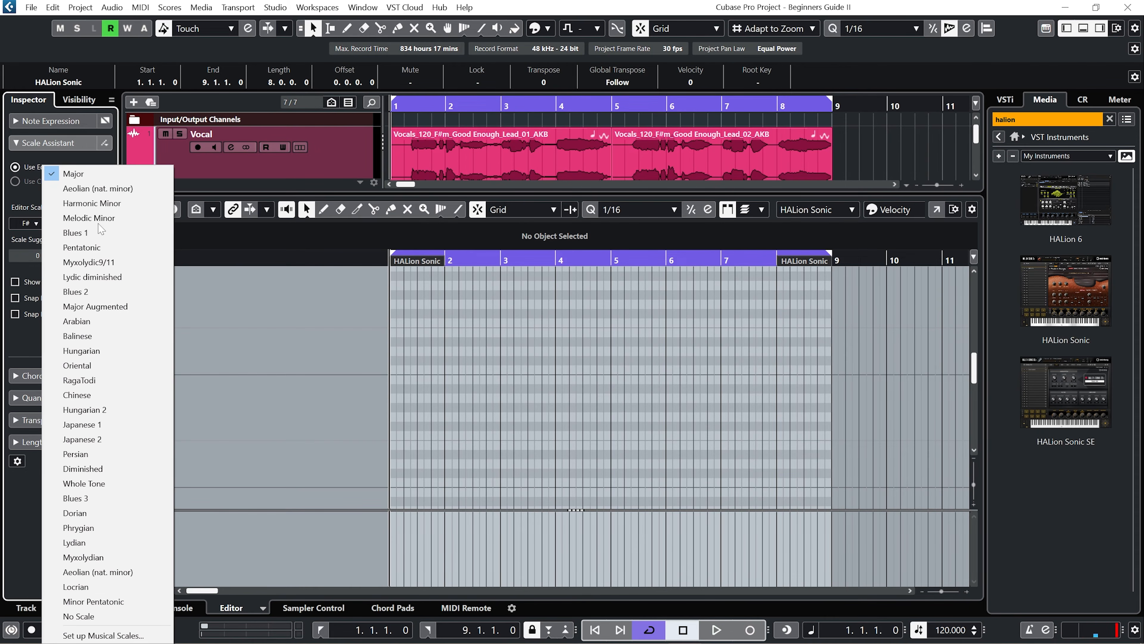
pyautogui.click(110, 192)
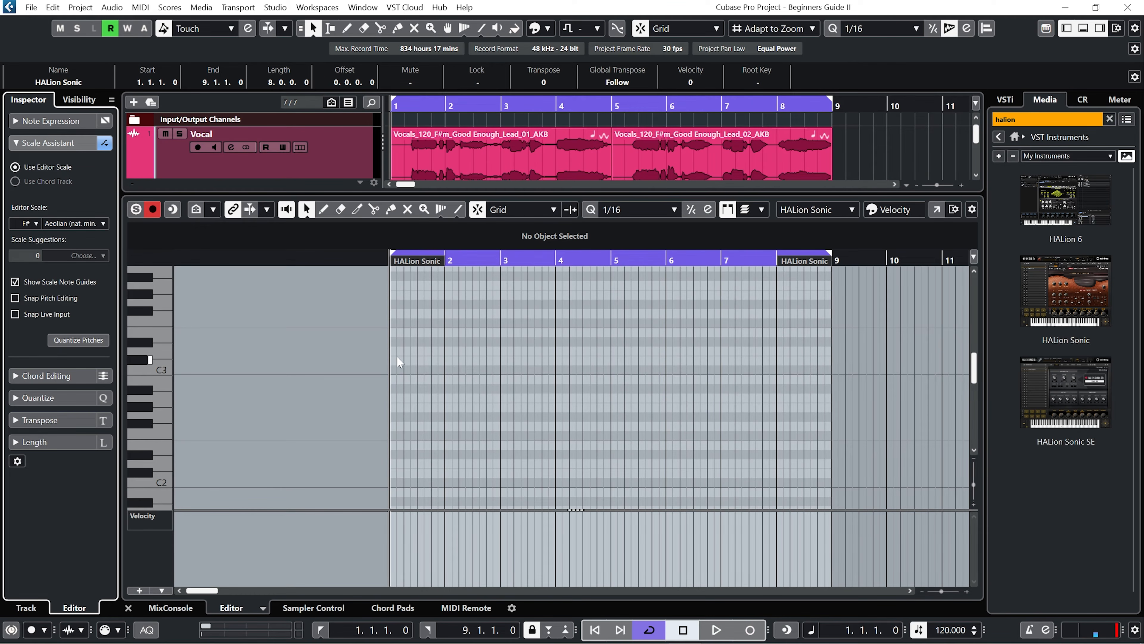
pyautogui.click(51, 300)
# - Draw a short test note in bar 1, move it between in-scale pitches, and switch Snap Pitch Editing off and on again
pyautogui.rightClick(427, 373)
pyautogui.click(445, 375)
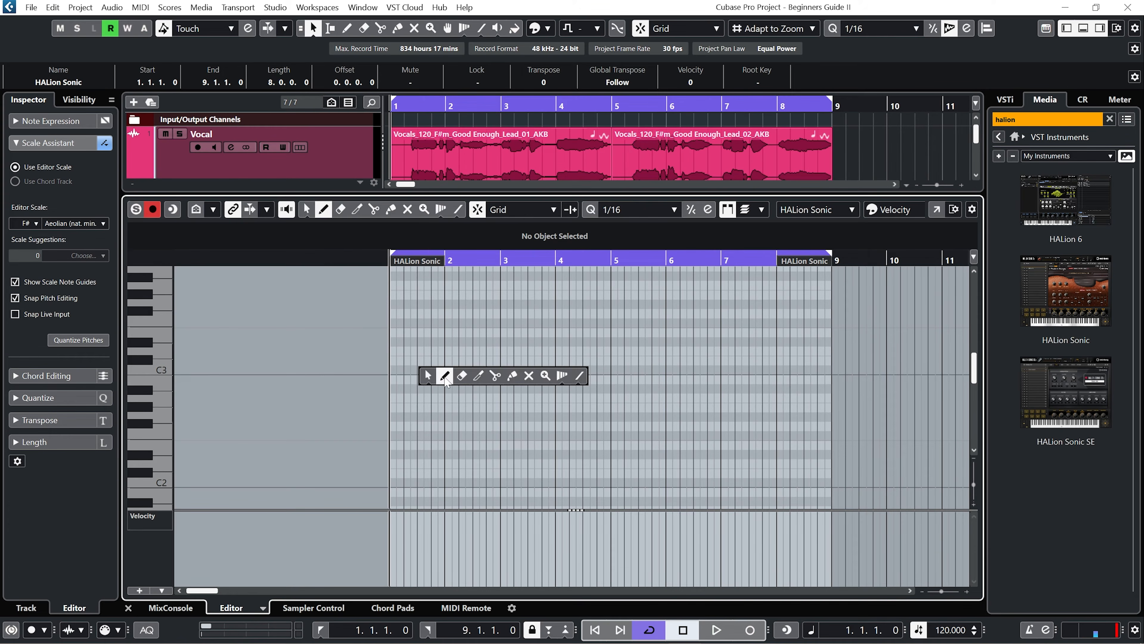
pyautogui.moveTo(411, 361)
pyautogui.mouseDown()
pyautogui.moveTo(445, 361)
pyautogui.moveTo(423, 399)
pyautogui.mouseUp()
pyautogui.press('1')
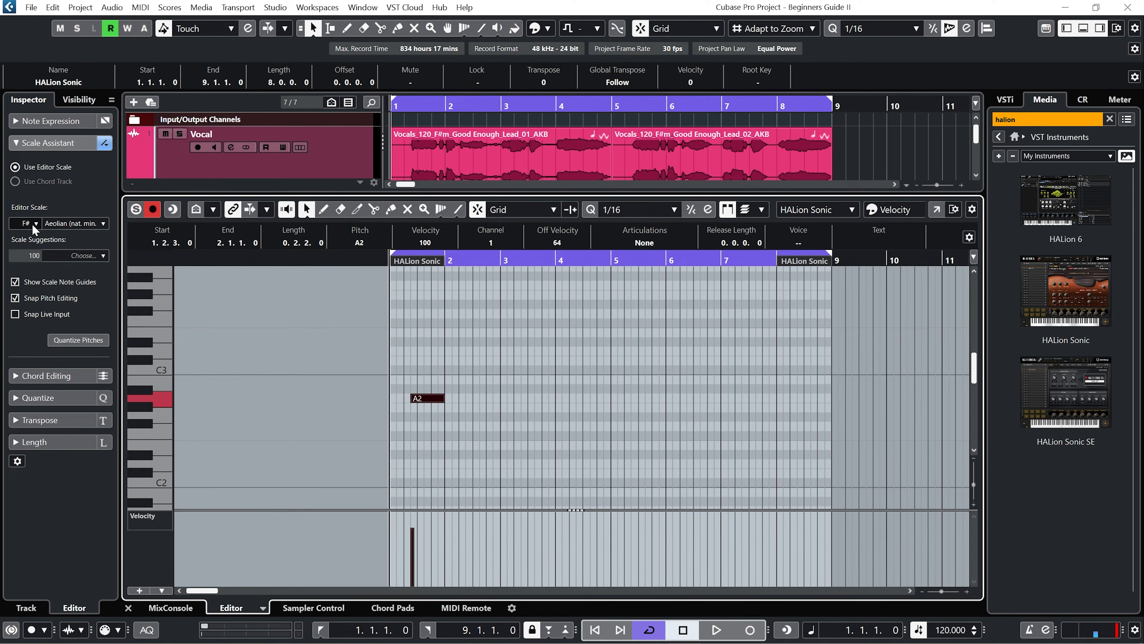
pyautogui.click(61, 297)
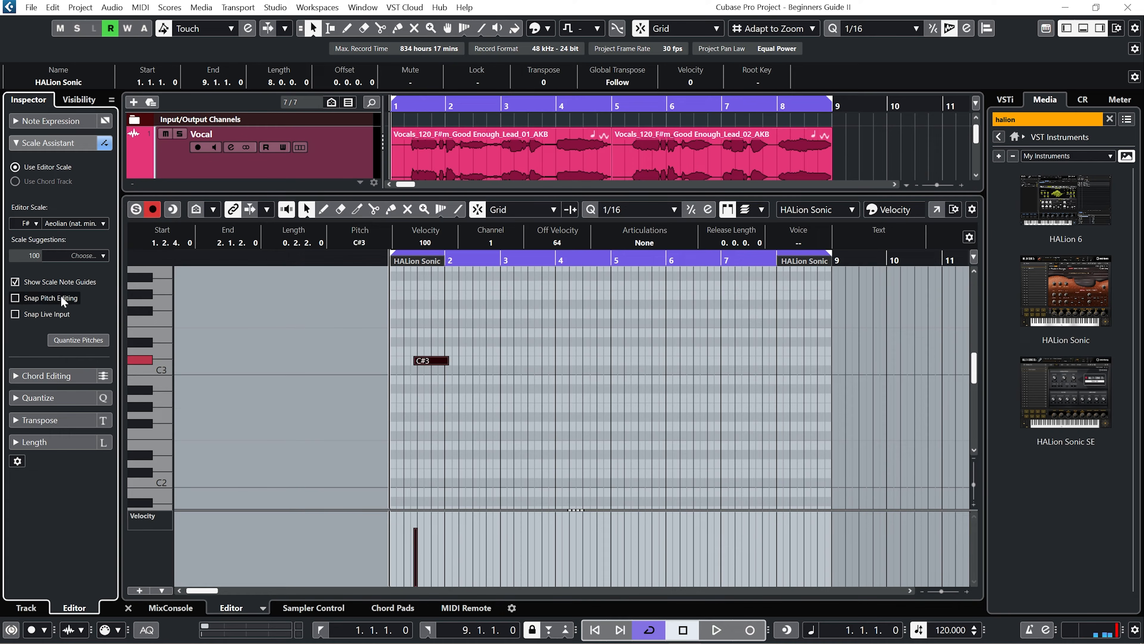
pyautogui.click(62, 299)
# - Erase the C#3 test note from bar 1 of the HALion Sonic part
pyautogui.rightClick(400, 370)
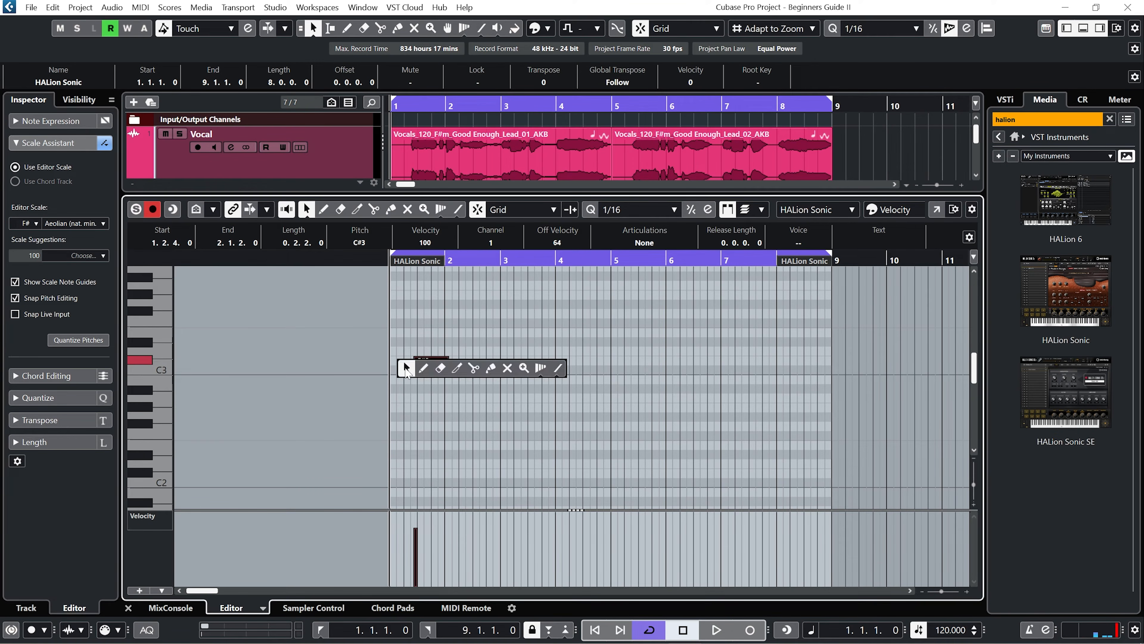
pyautogui.click(446, 367)
pyautogui.click(433, 360)
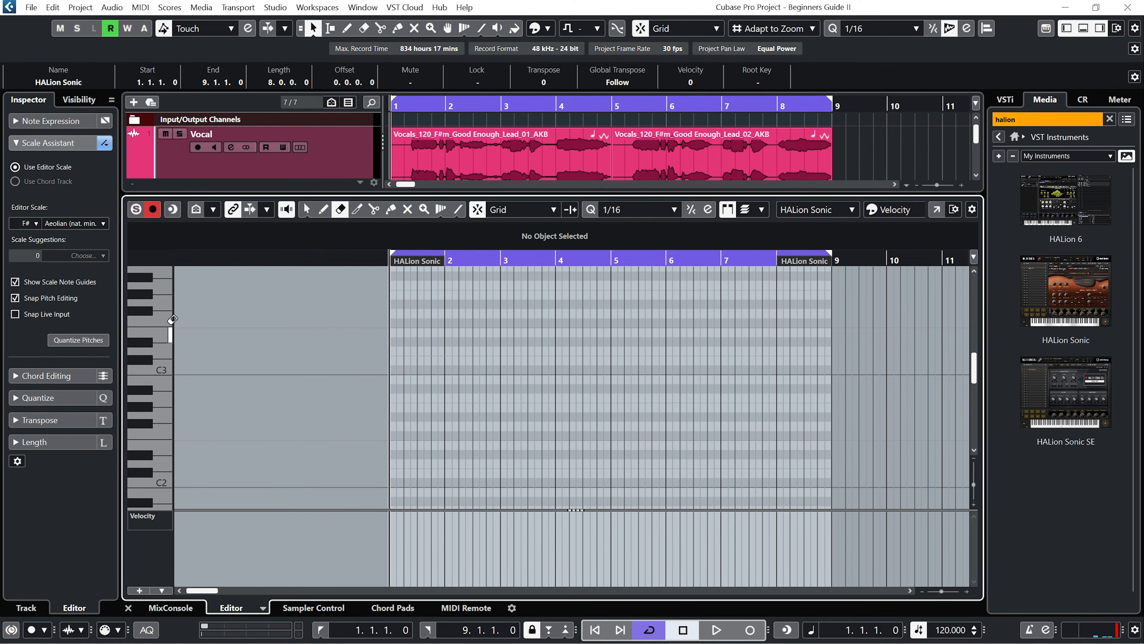
# - Enable Snap Live Input and Auto Quantize, and record an eight-bar lead melody of F#3, E3, C#3 and D3 notes from bar 1
pyautogui.click(33, 314)
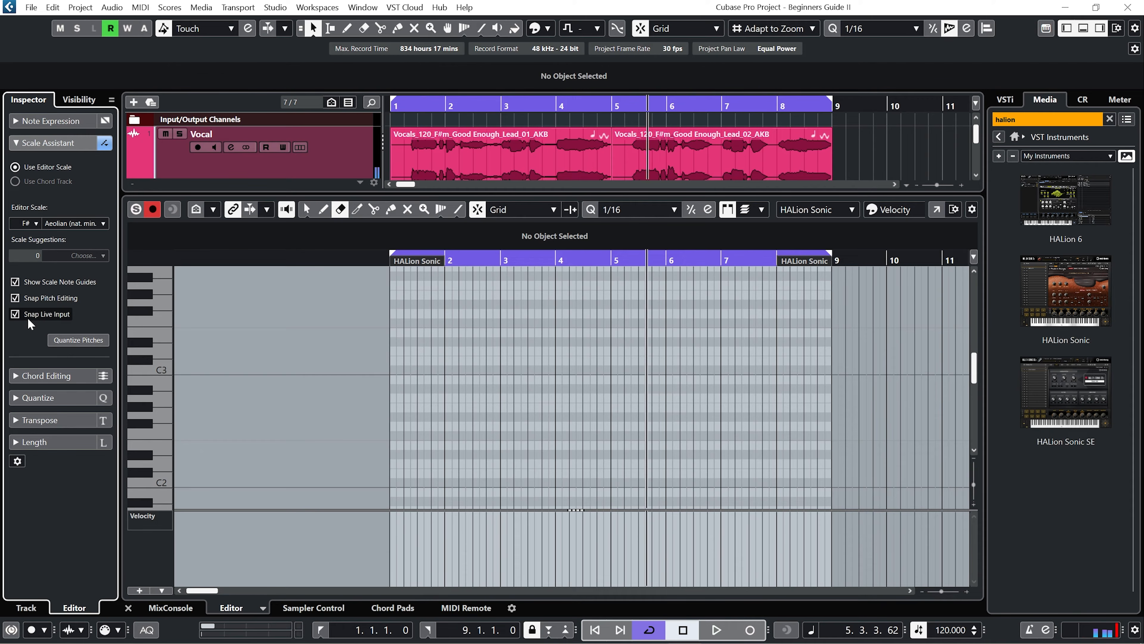
pyautogui.click(148, 630)
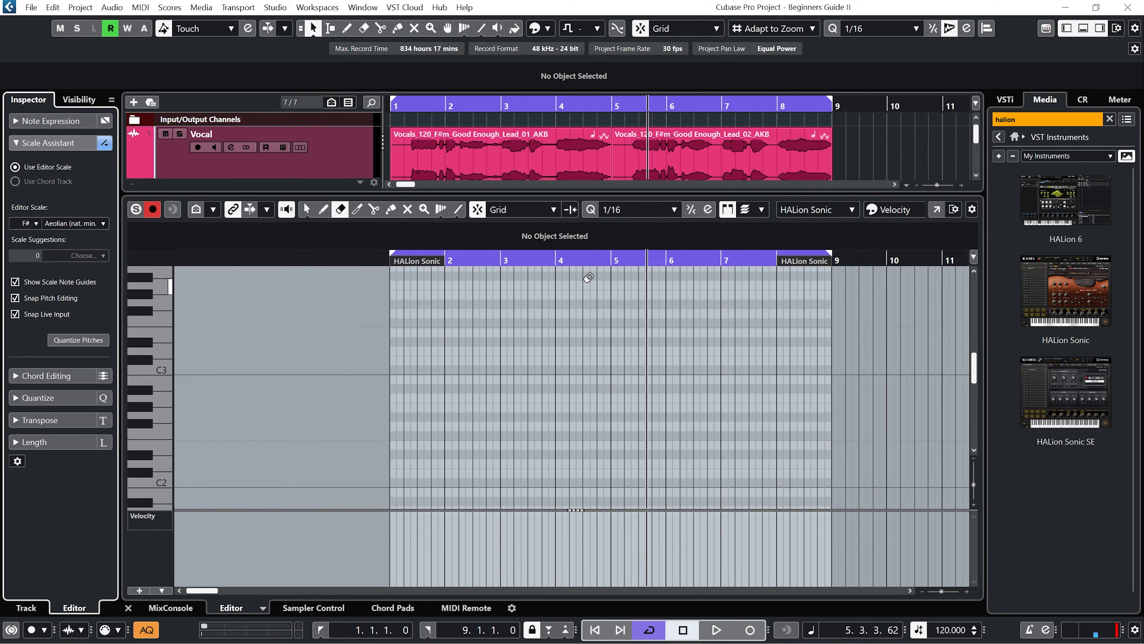
pyautogui.press('KP_Multiply')
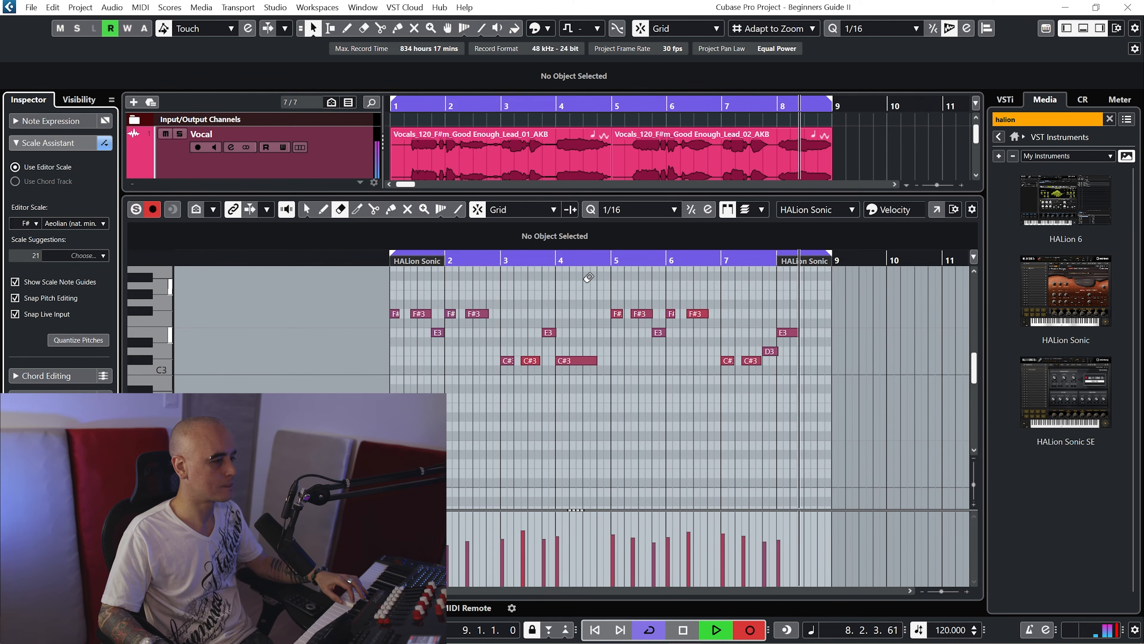
pyautogui.press('KP_Multiply')
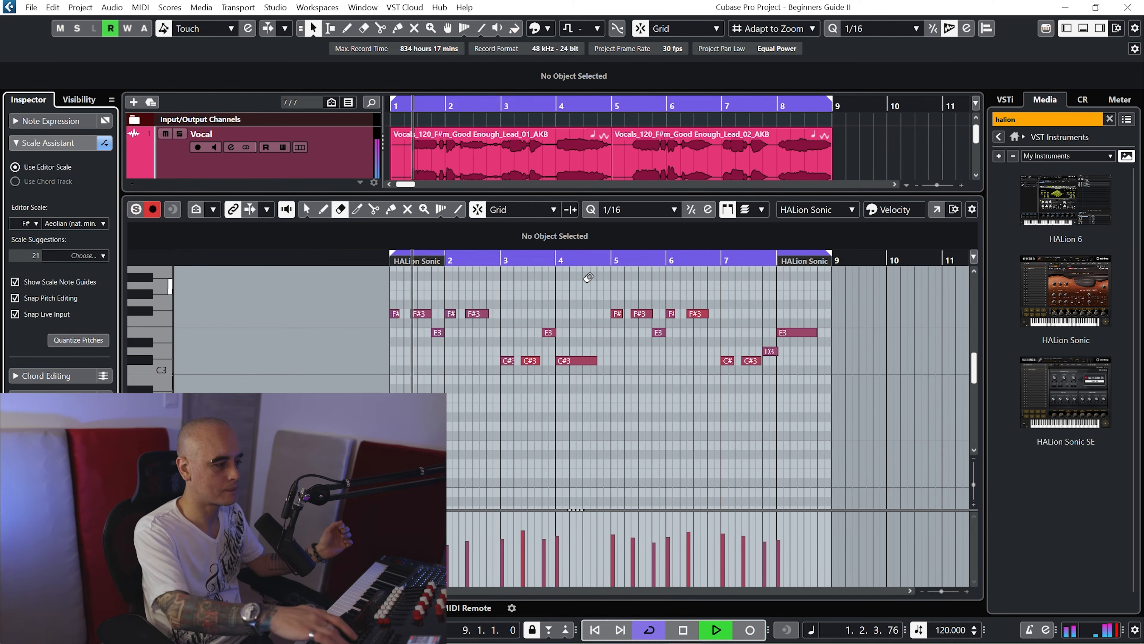
pyautogui.press('space')
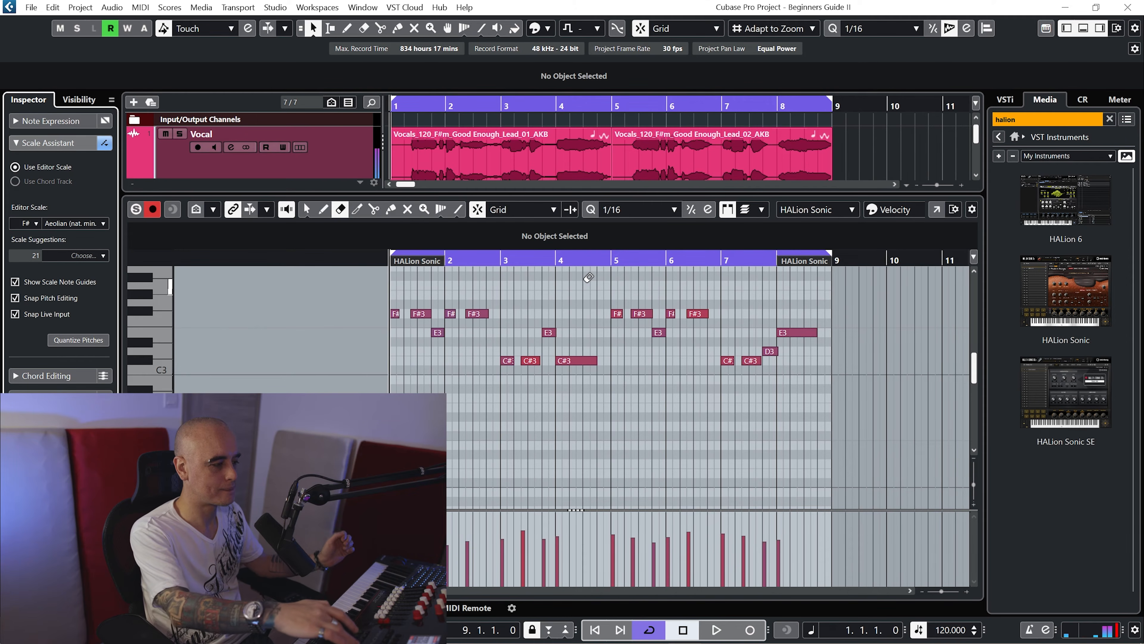
# - Play back the recorded lead melody from bar 1 with the arrangement and stop playback
pyautogui.press('space')
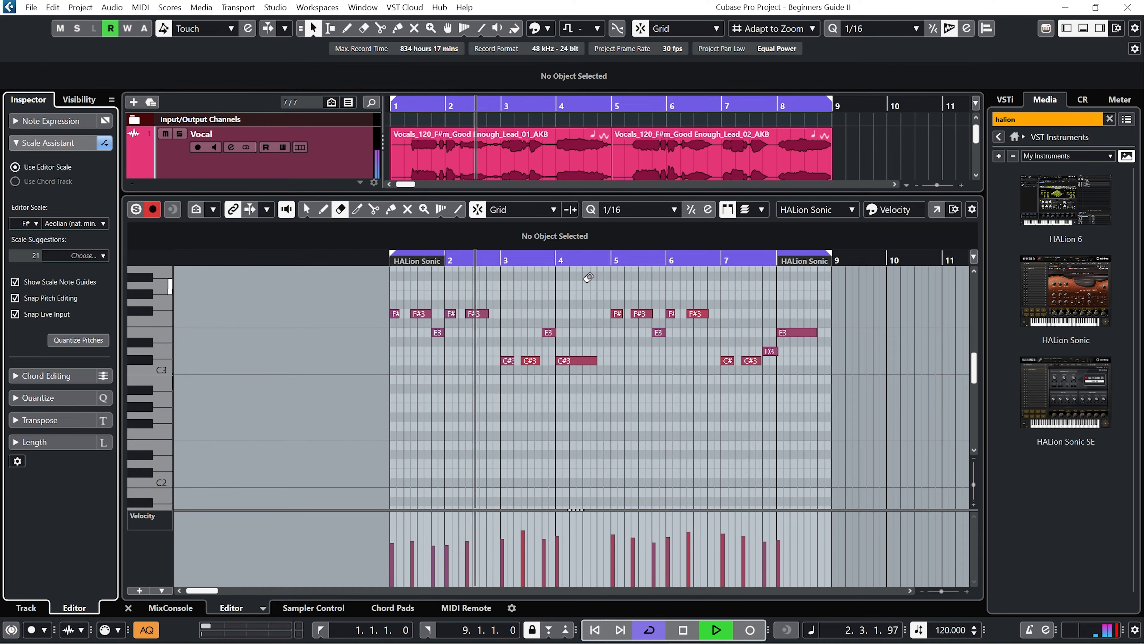
pyautogui.press('1')
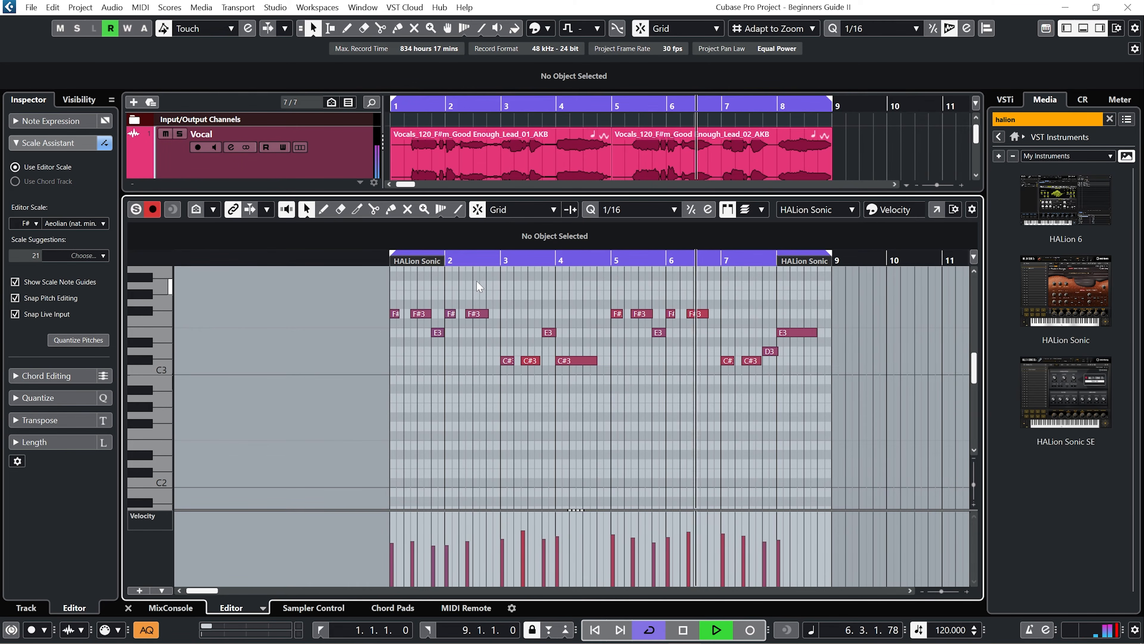
pyautogui.press('space')
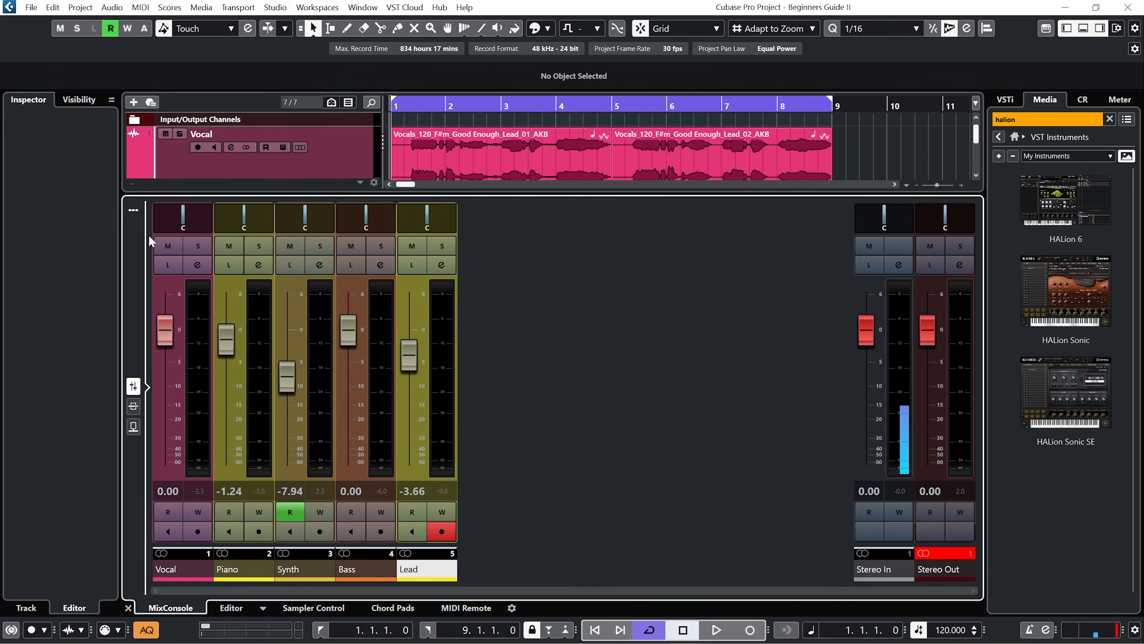
# - Show the MixConsole toolbar and link the Vocal through Lead channels as Link 1 with Volume, Sends, Routing and Selection linked
pyautogui.click(133, 211)
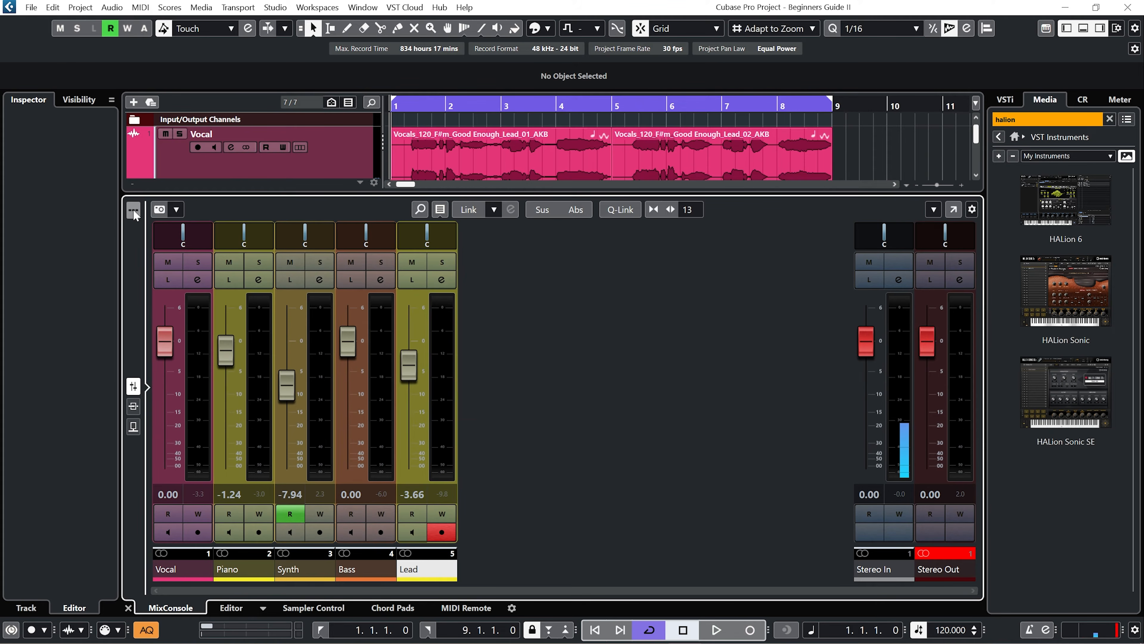
pyautogui.click(175, 572)
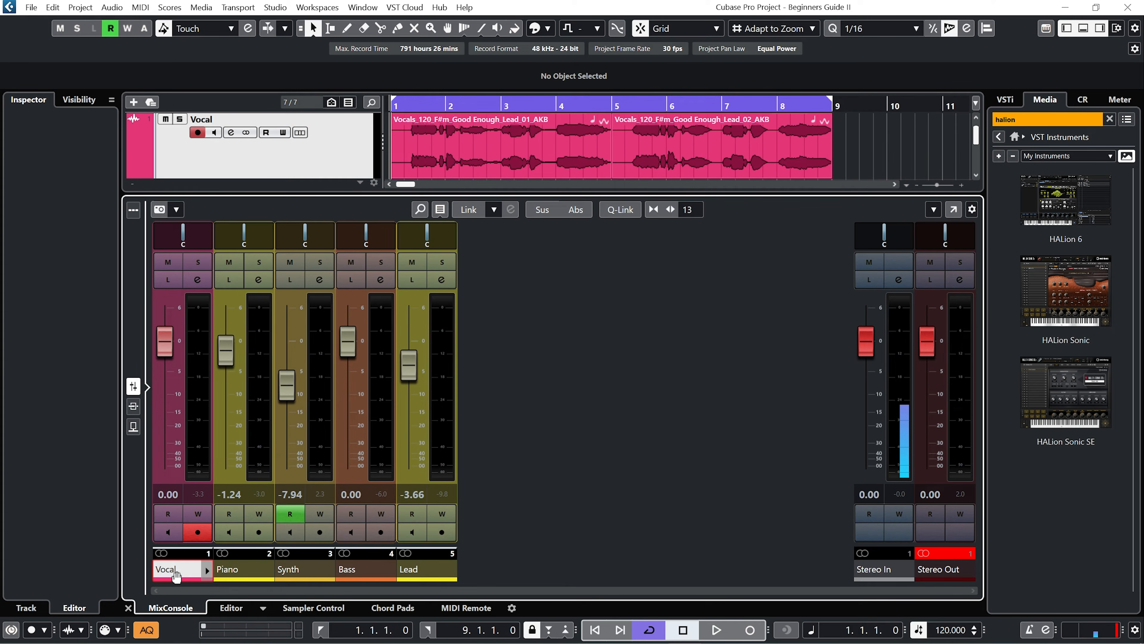
pyautogui.keyDown('shift'); pyautogui.click(414, 572); pyautogui.keyUp('shift')
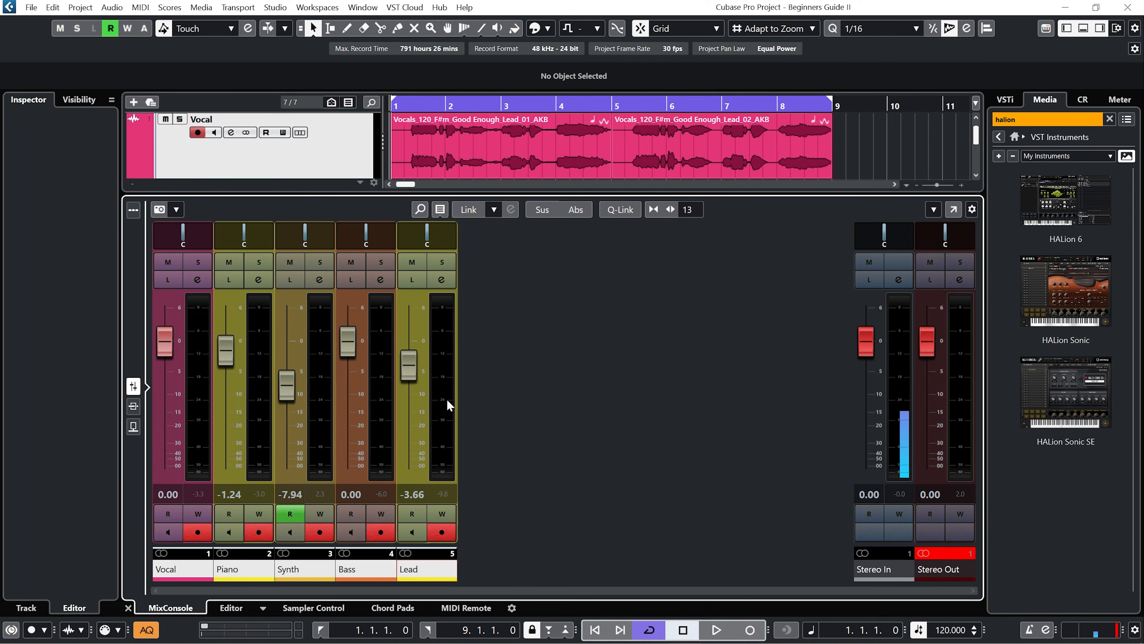
pyautogui.click(467, 210)
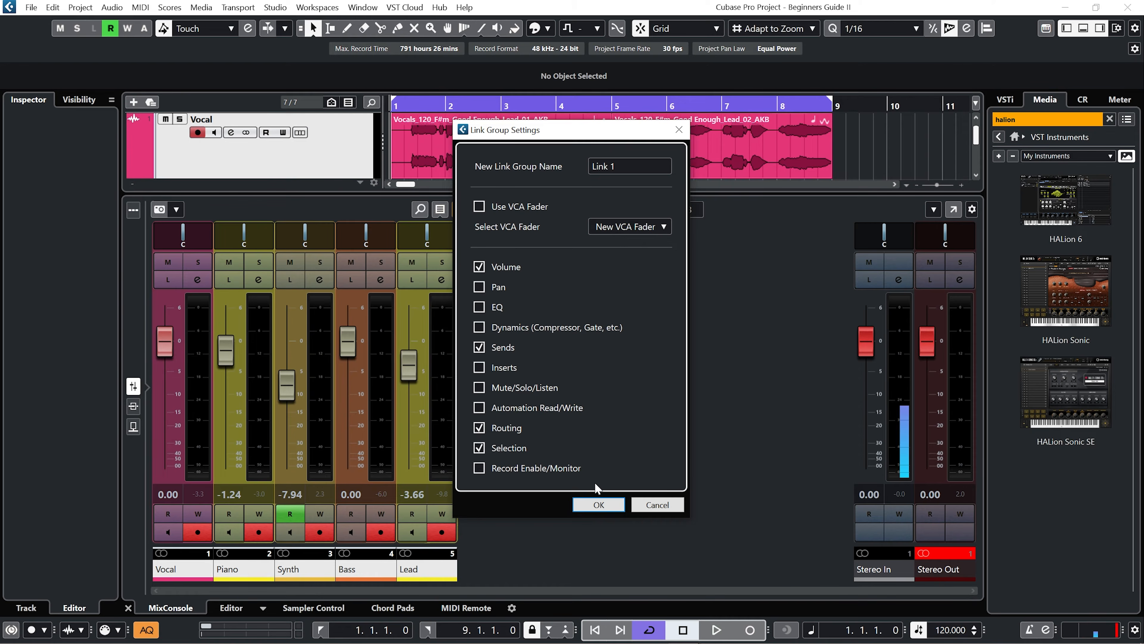
pyautogui.click(598, 505)
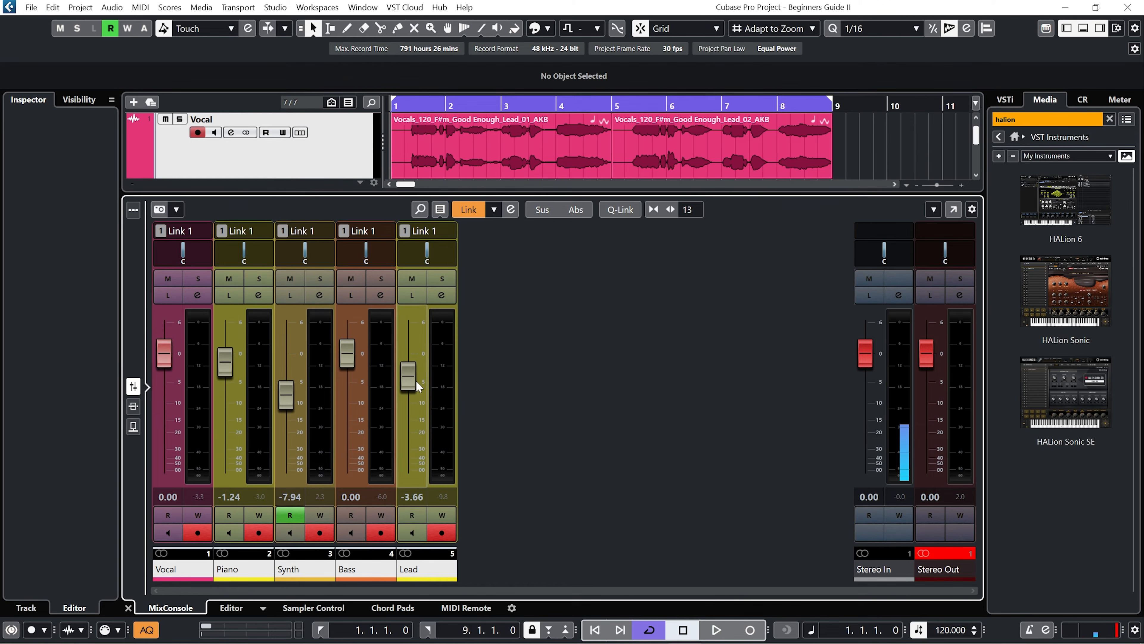
# - Lower the linked channel faders during playback until Vocal and Bass are at -2.99 dB and Lead is at -6.65 dB
pyautogui.moveTo(413, 379); pyautogui.dragTo(415, 386)
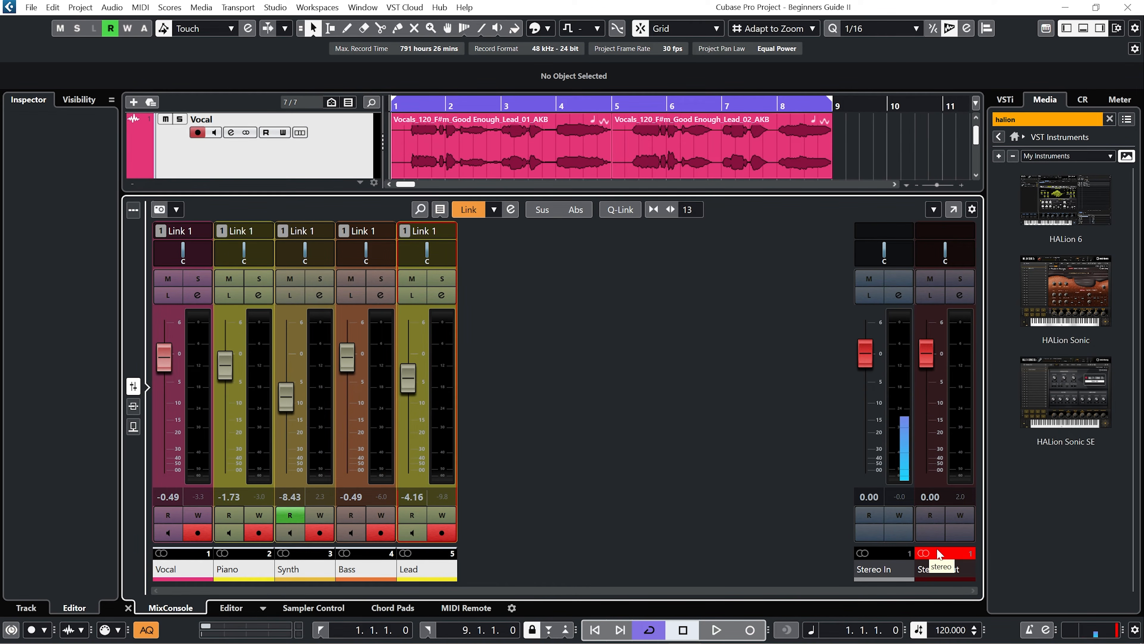
pyautogui.press('space')
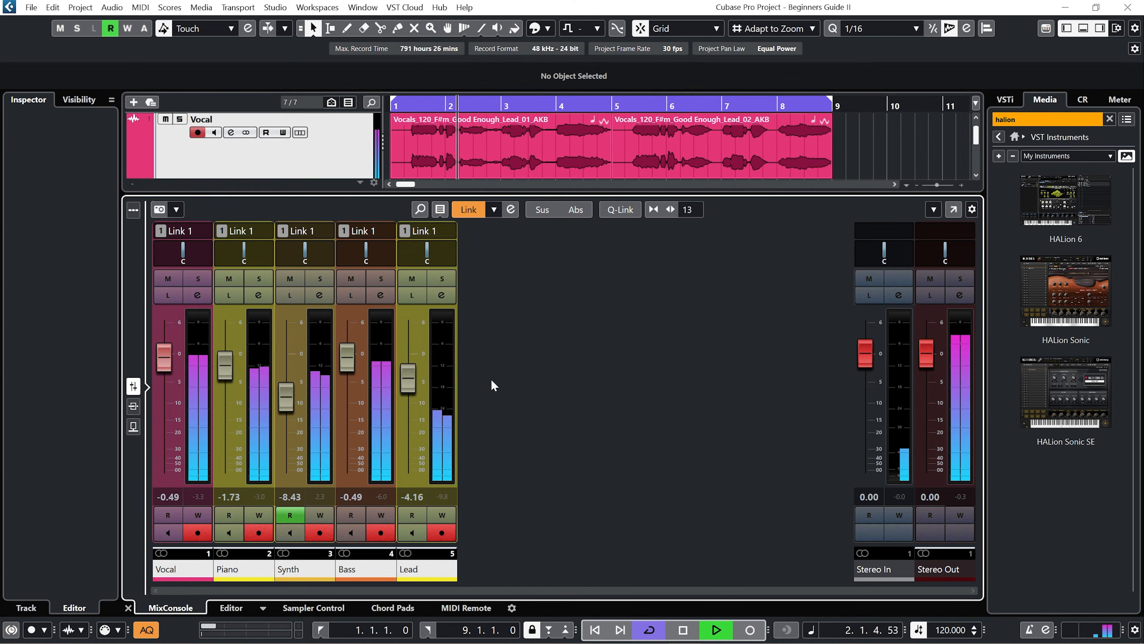
pyautogui.moveTo(416, 379); pyautogui.dragTo(414, 391)
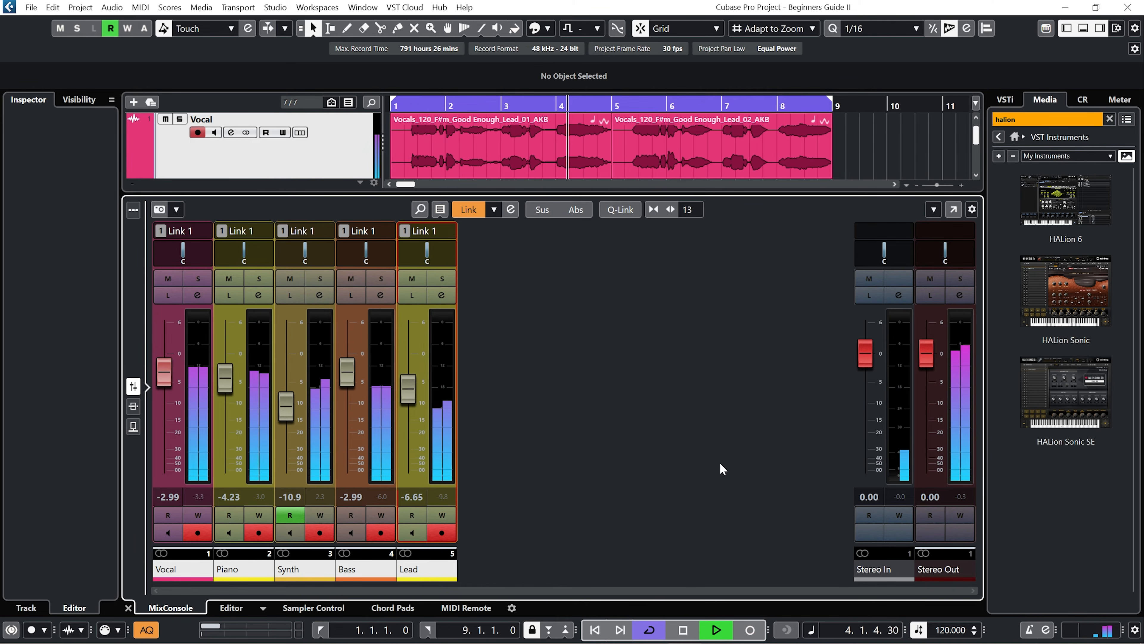
# - Reset the Stereo Out peak meter and play the arrangement to check its output level
pyautogui.click(933, 497)
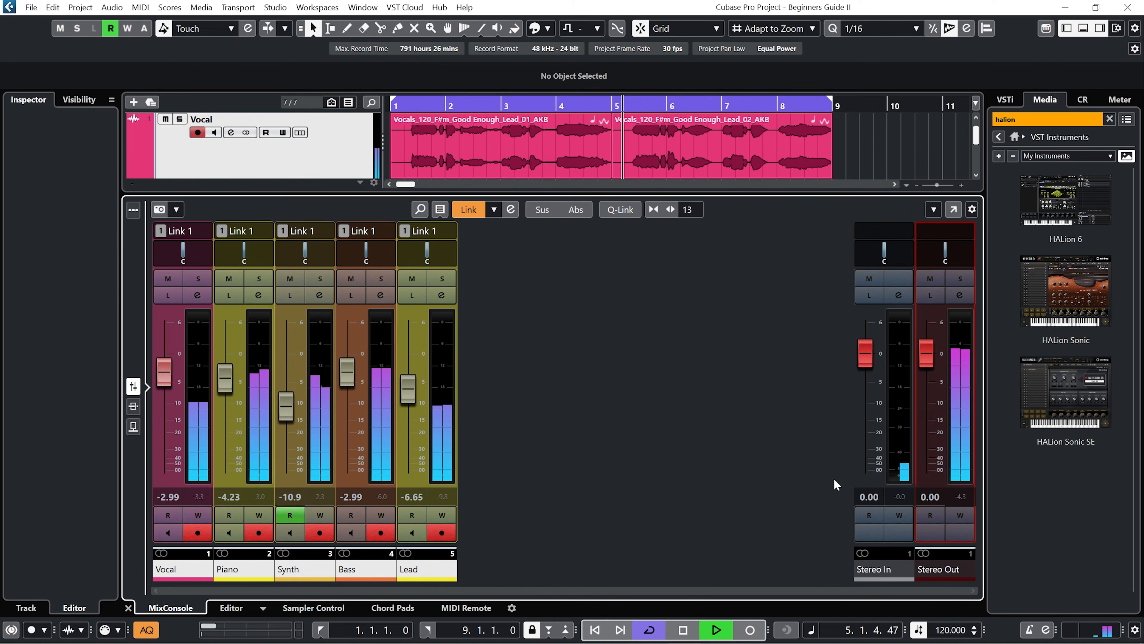
pyautogui.press('space')
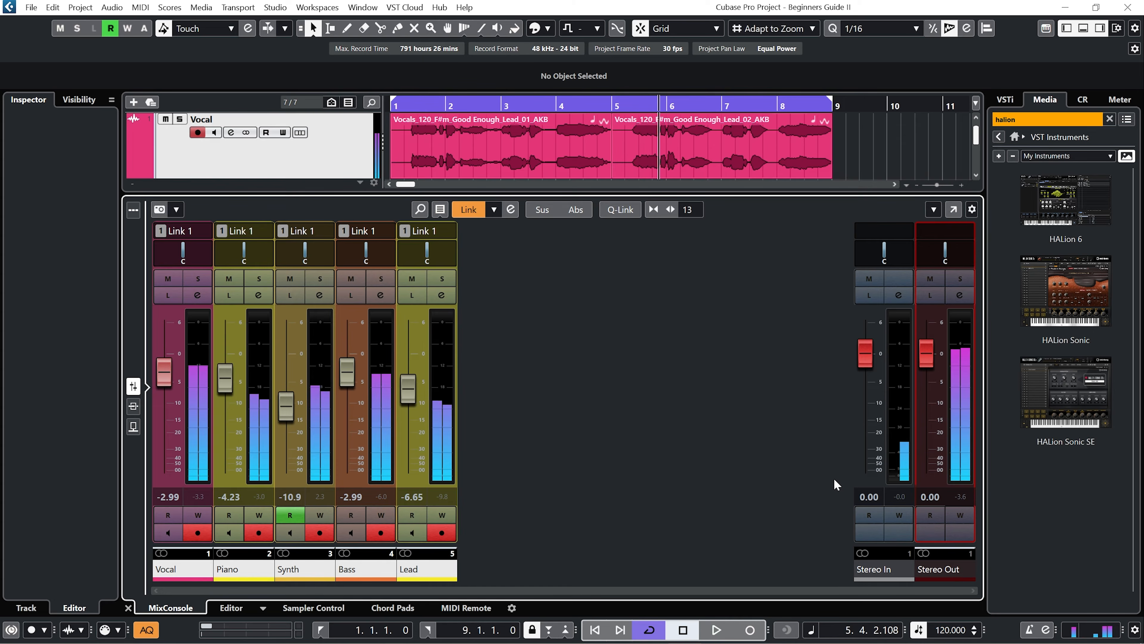
pyautogui.click(960, 496)
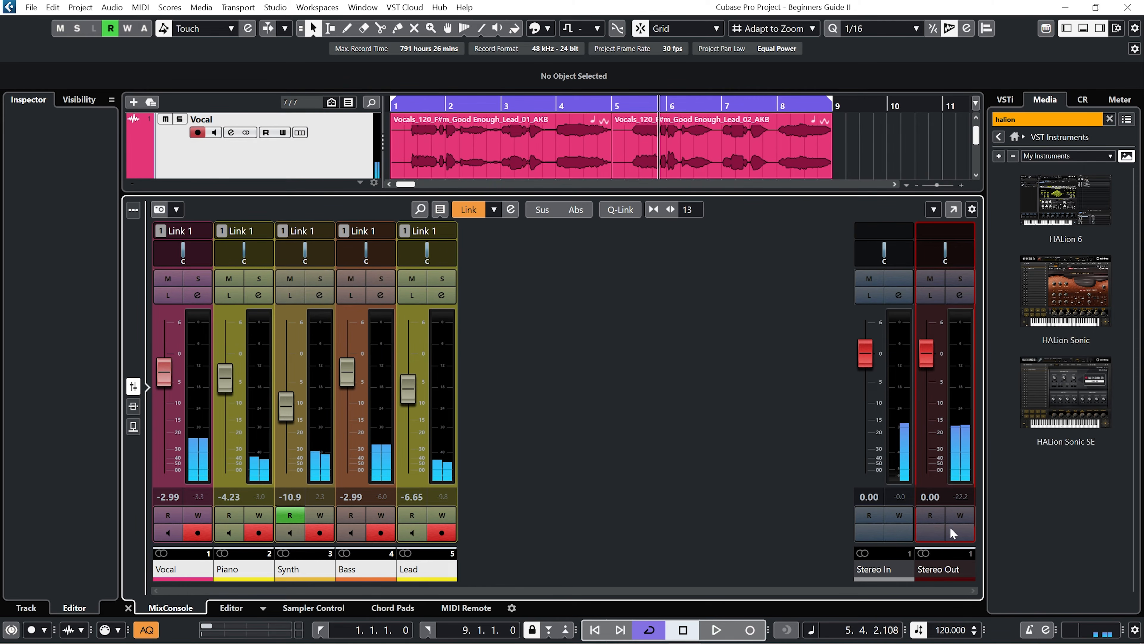
pyautogui.press('space')
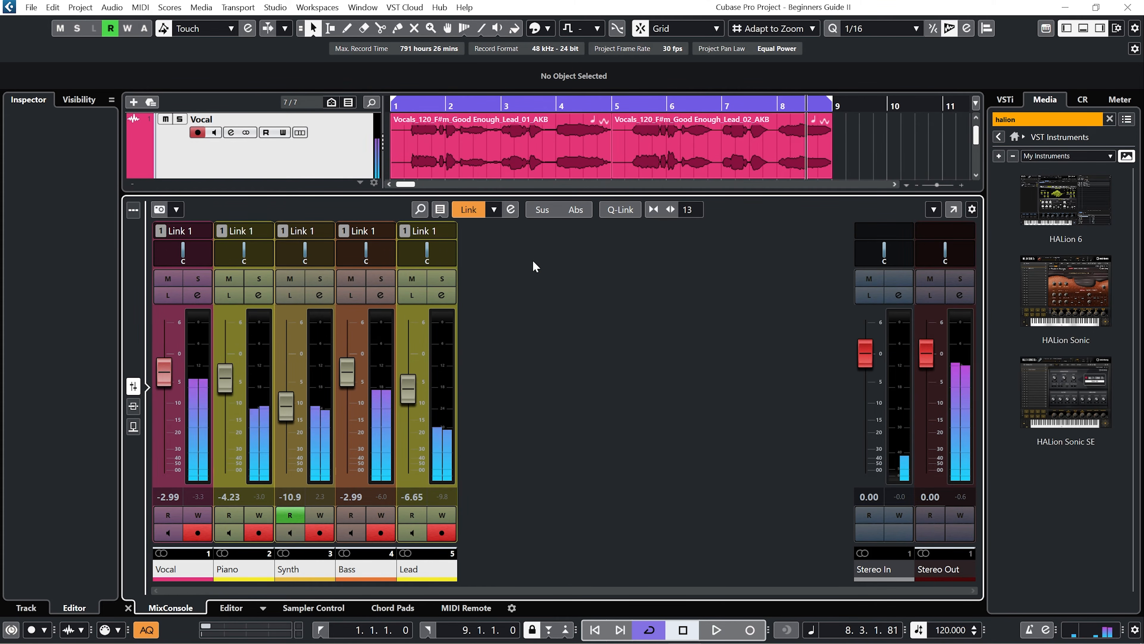
# - Unlink the mixer channels and recolor the Lead track light green
pyautogui.click(470, 210)
pyautogui.click(544, 360)
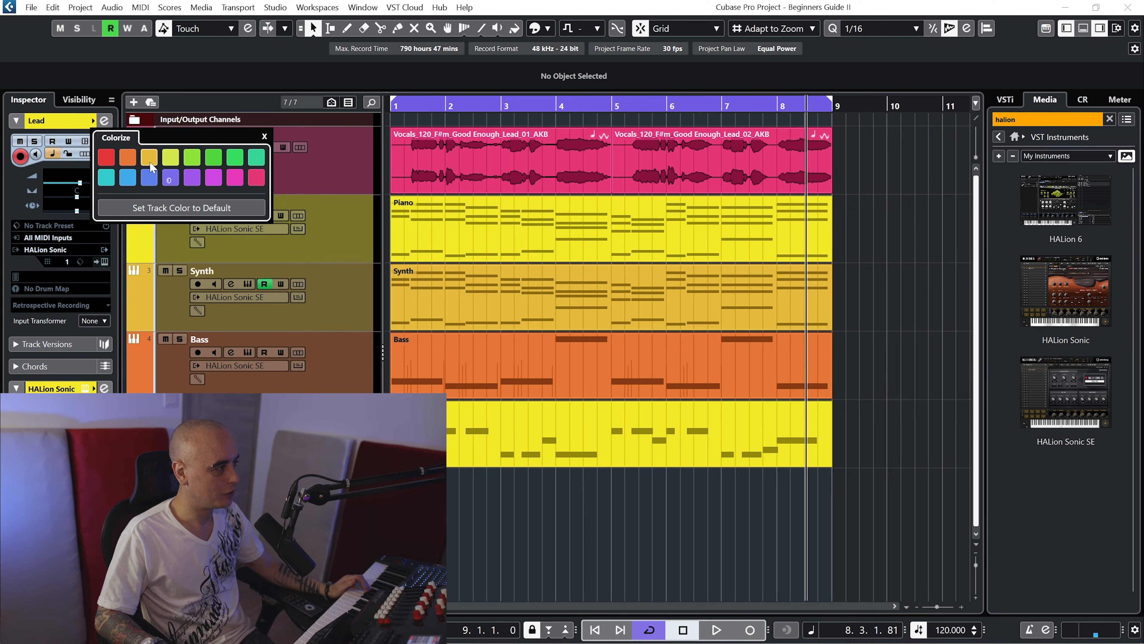
pyautogui.click(191, 158)
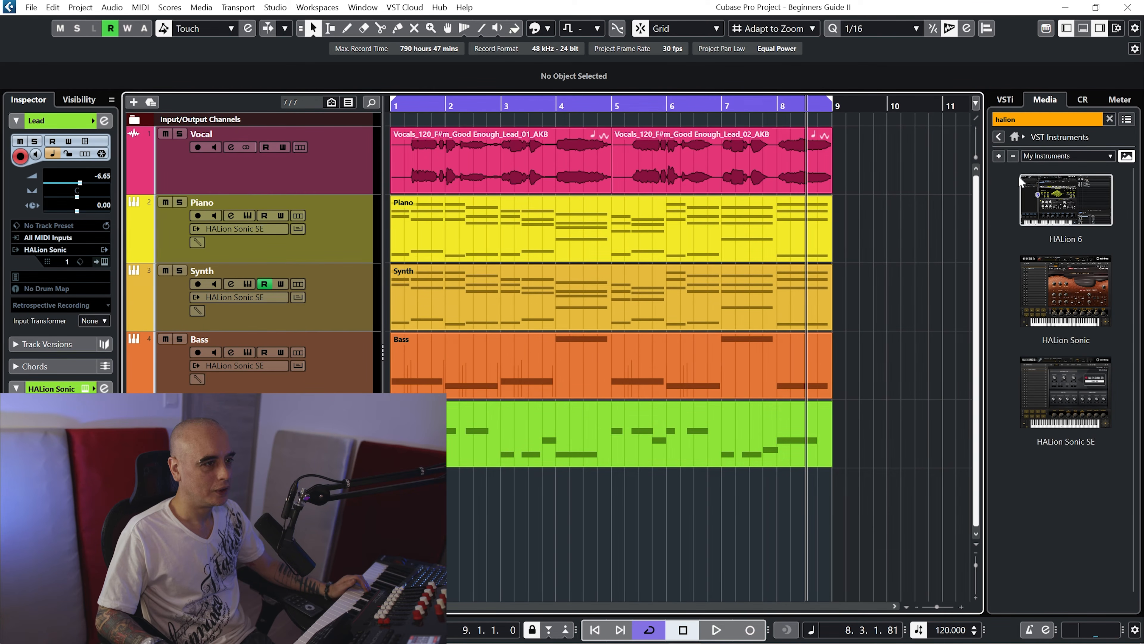
# - Search the VST instruments for "groove" and add a Groove Agent SE instrument track below Lead
pyautogui.click(1066, 121)
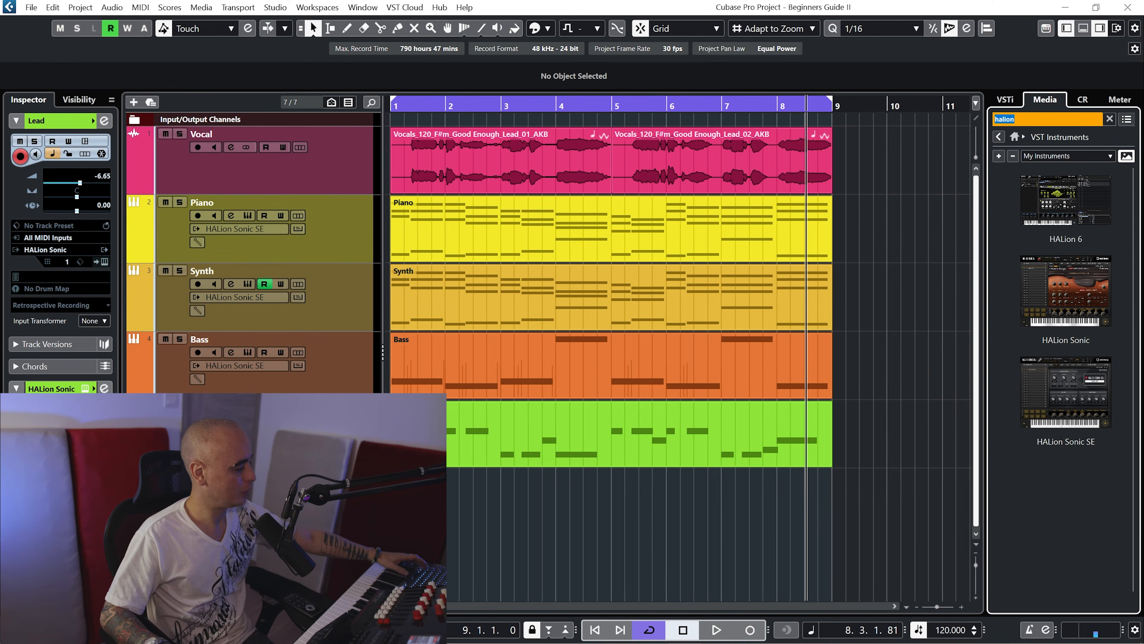
pyautogui.write('gr')
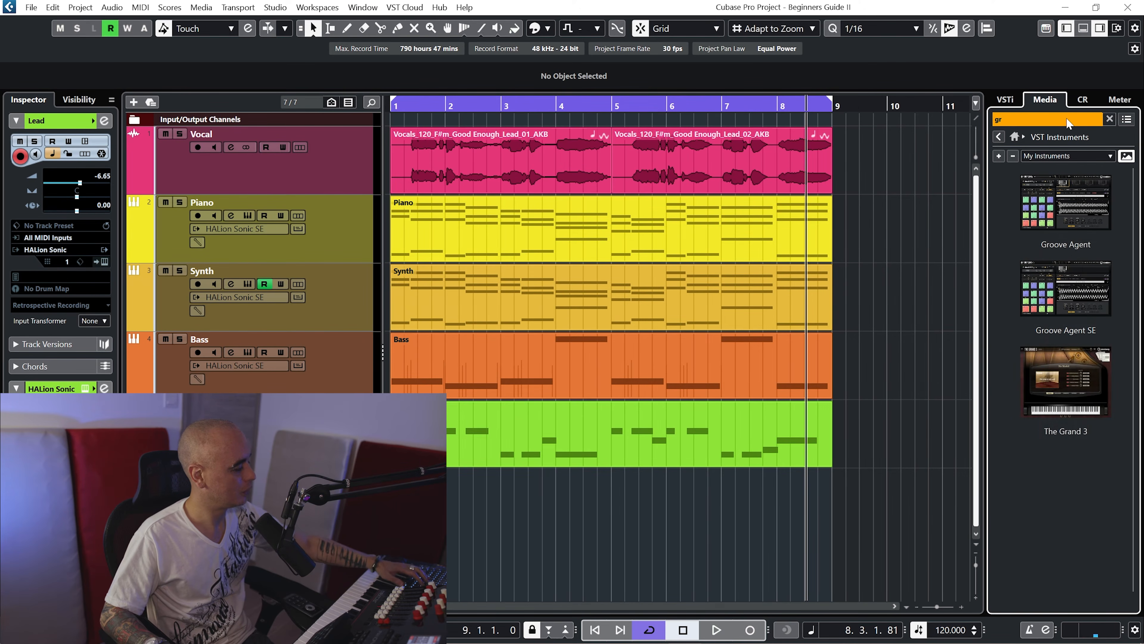
pyautogui.write('oove')
pyautogui.moveTo(1071, 303); pyautogui.dragTo(391, 496)
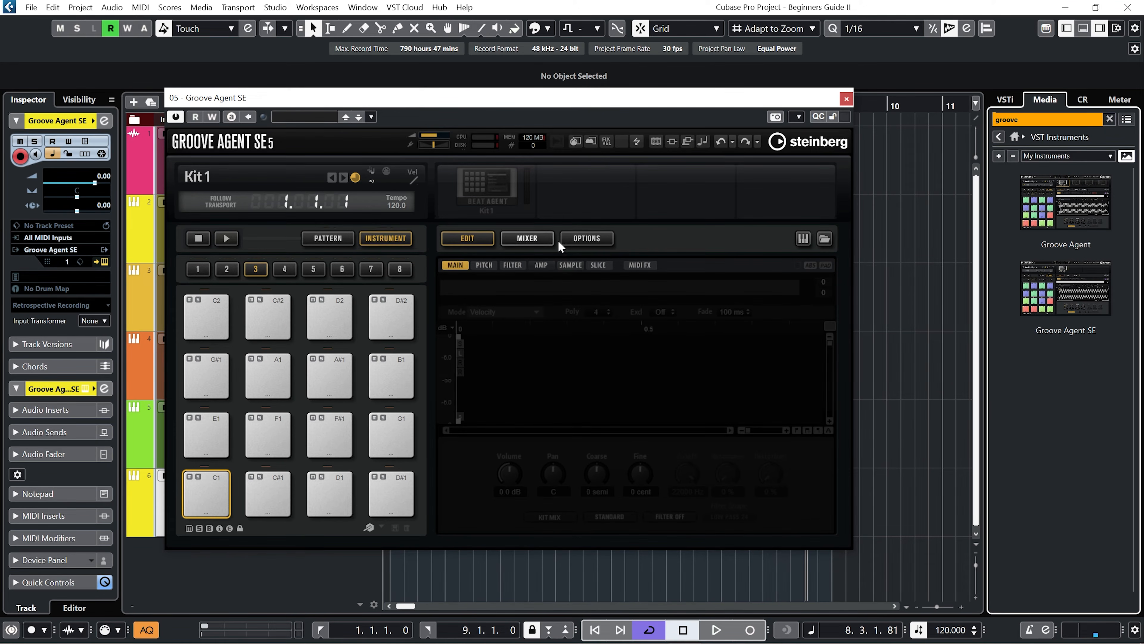
# - Show the Groove Agent SE kit browser and load the Brighton kit
pyautogui.click(825, 240)
pyautogui.moveTo(1067, 498); pyautogui.dragTo(1065, 381)
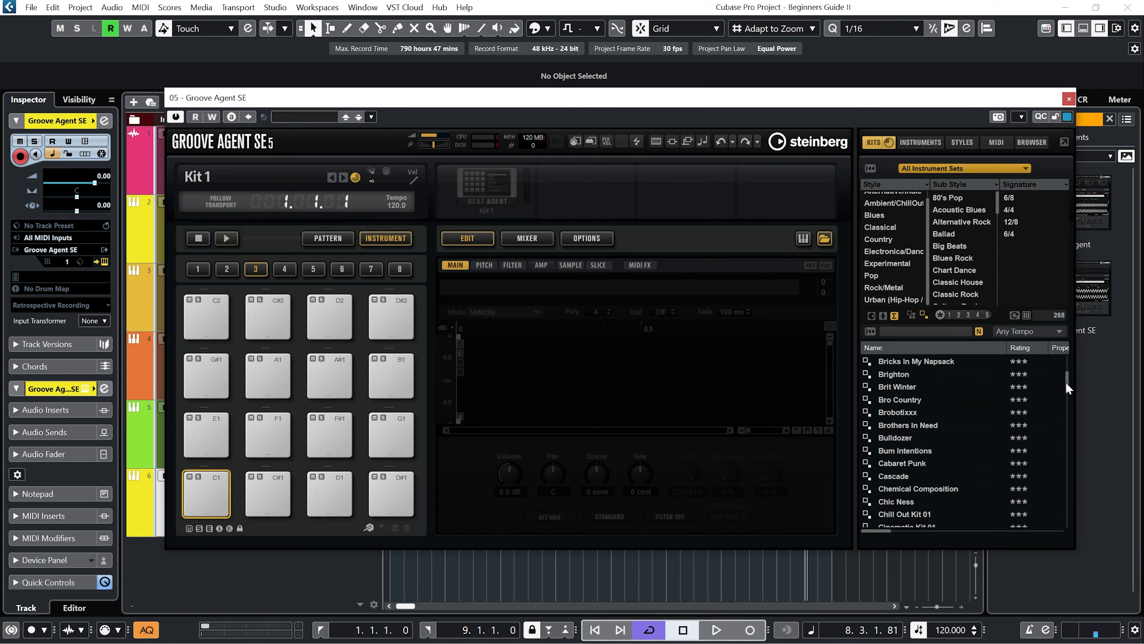
pyautogui.doubleClick(897, 376)
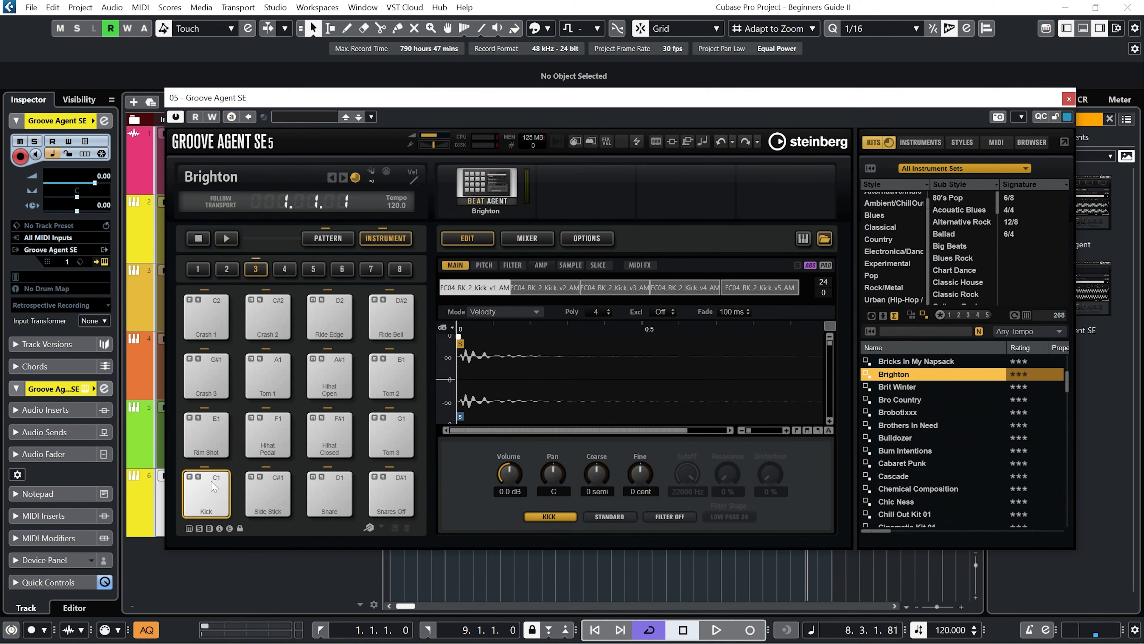
# - Audition the Brighton kit's drum pads, including Side Stick, Snares Off and Hihat Closed
pyautogui.click(268, 494)
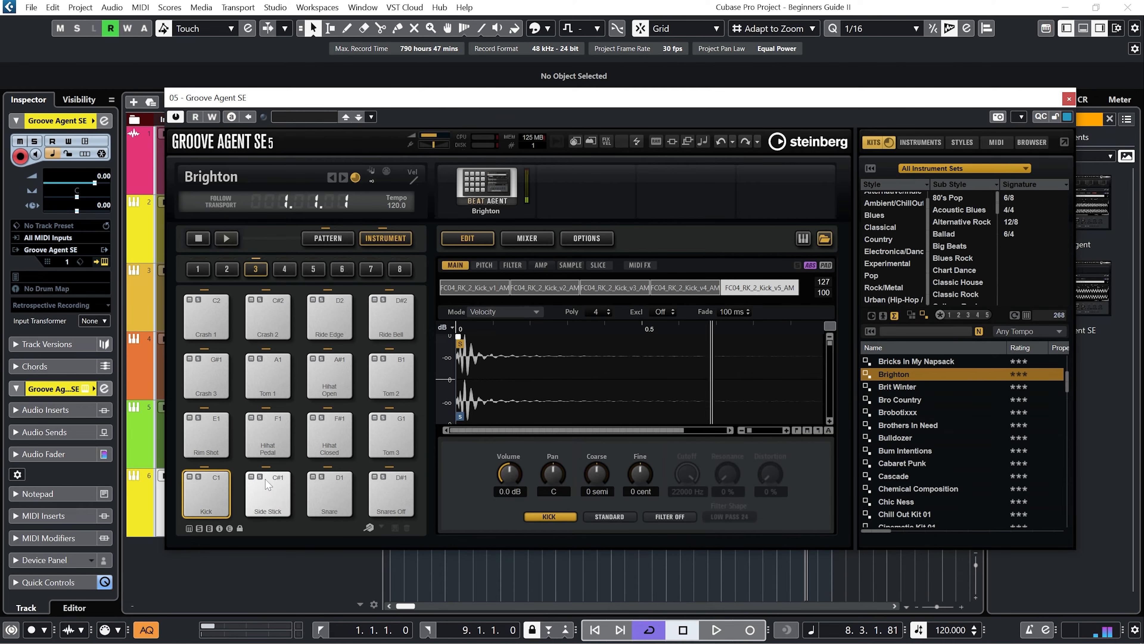
pyautogui.click(391, 494)
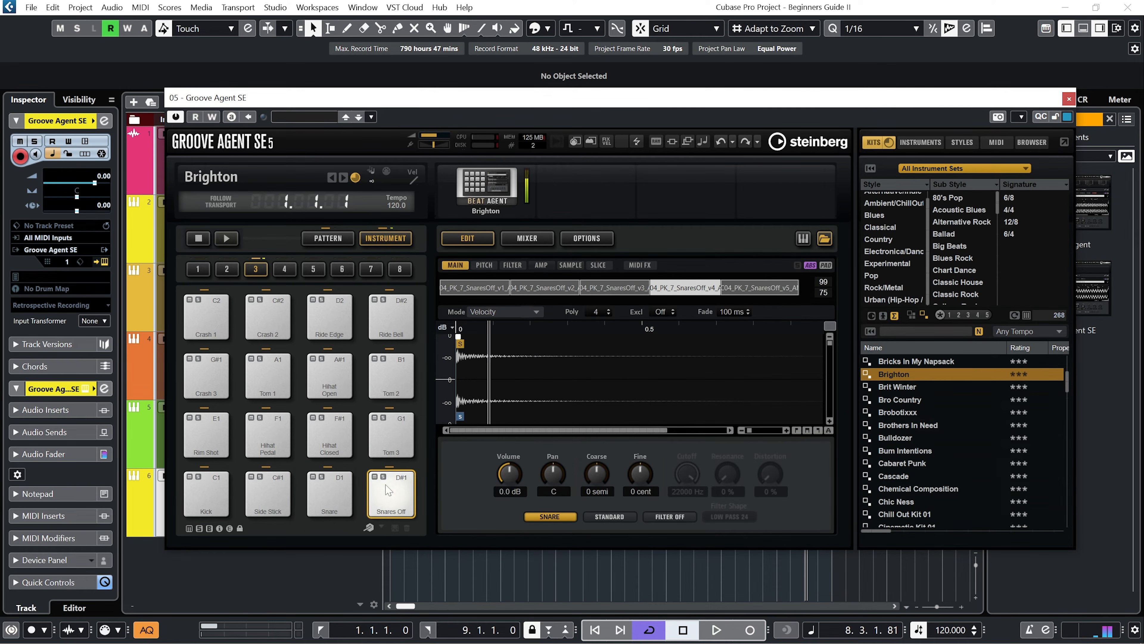
pyautogui.click(399, 437)
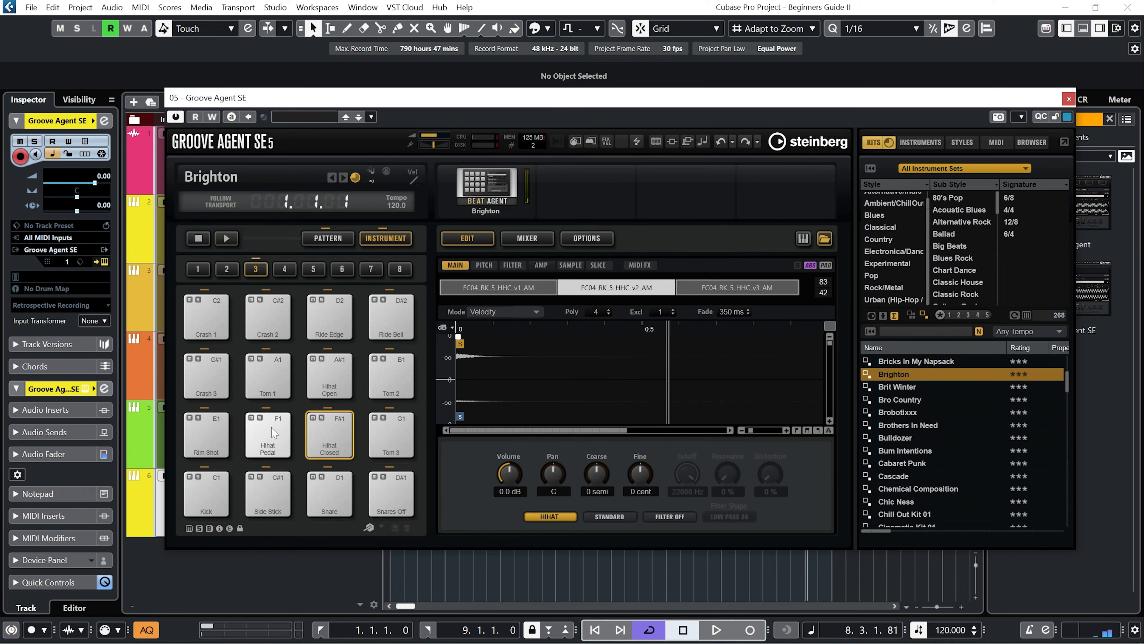
# - Audition the Brighton kit's Crash 1, show its pattern pads, and play Verse A along with the arrangement from the project start
pyautogui.click(205, 315)
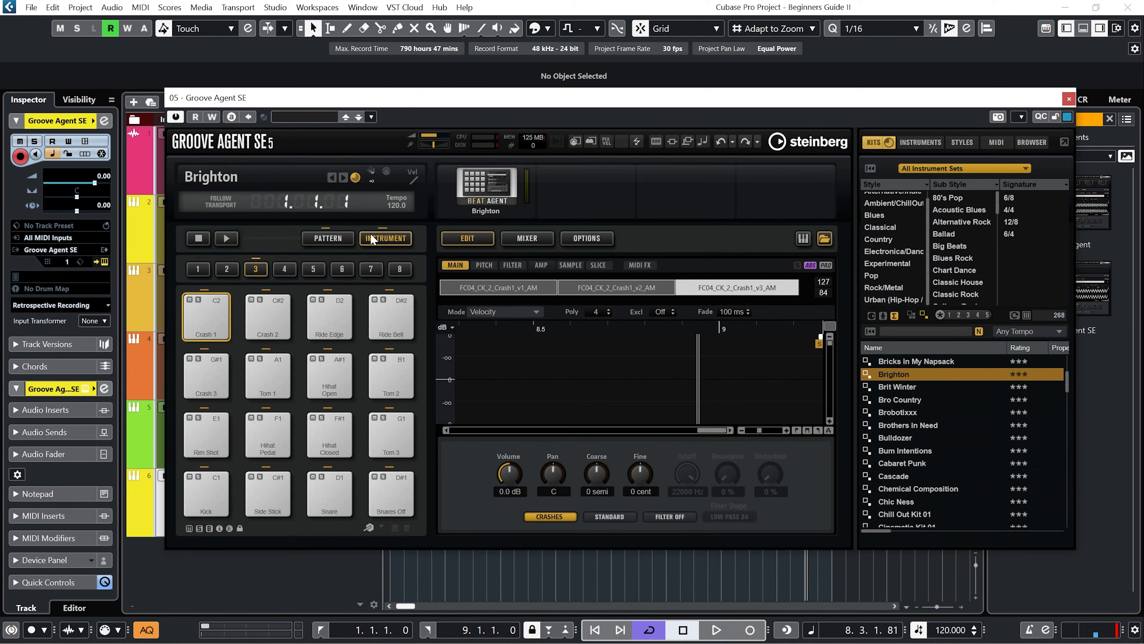
pyautogui.click(342, 240)
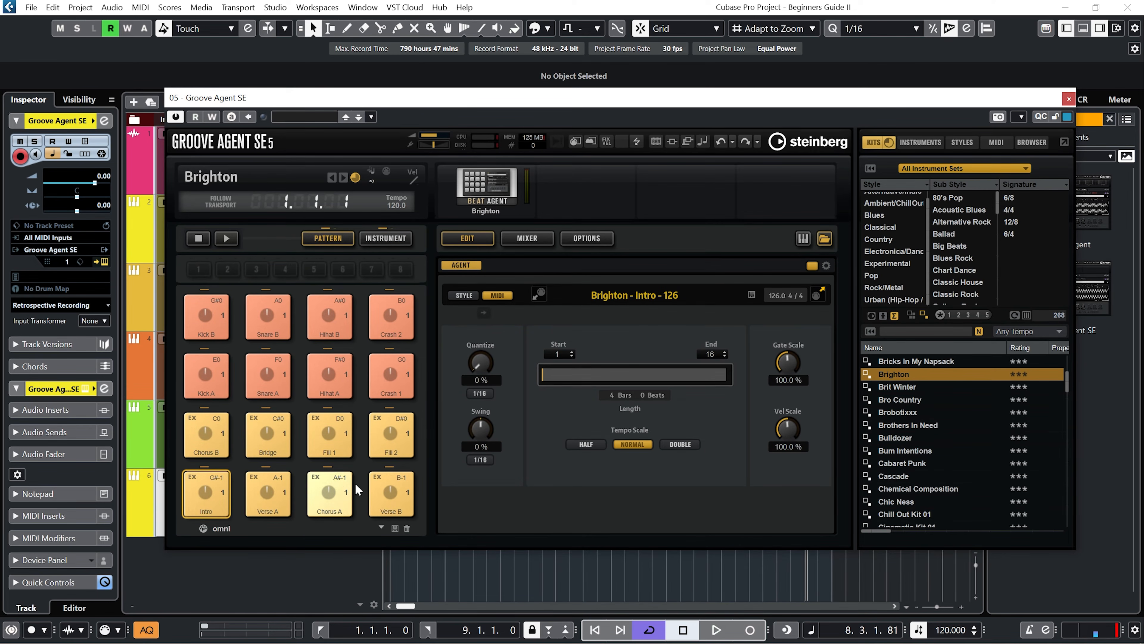
pyautogui.click(278, 483)
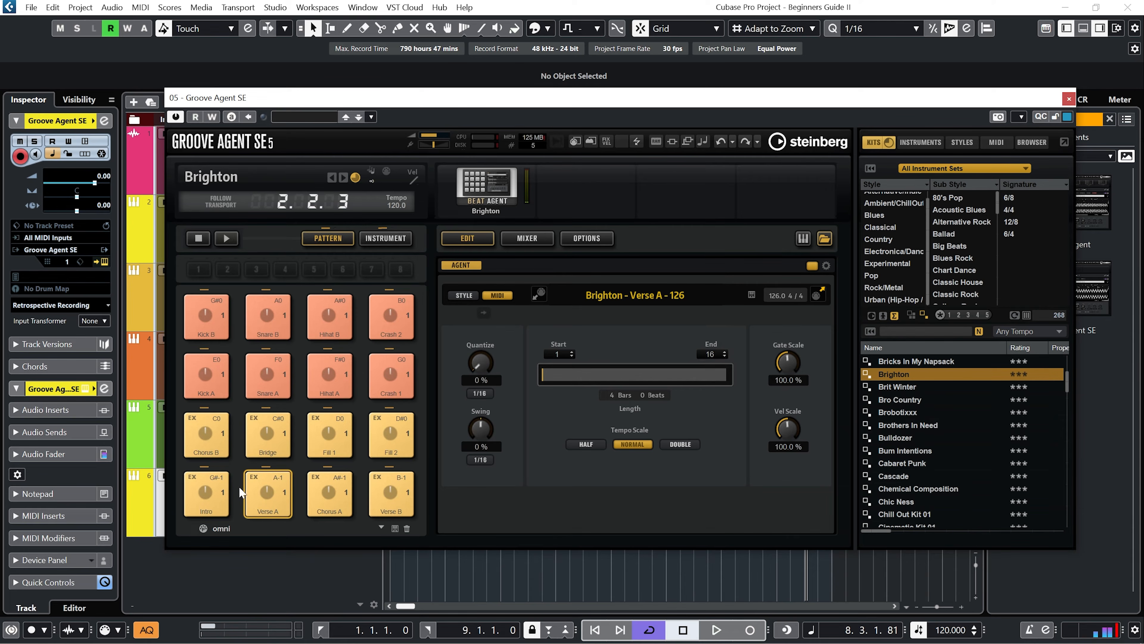
pyautogui.press('.')
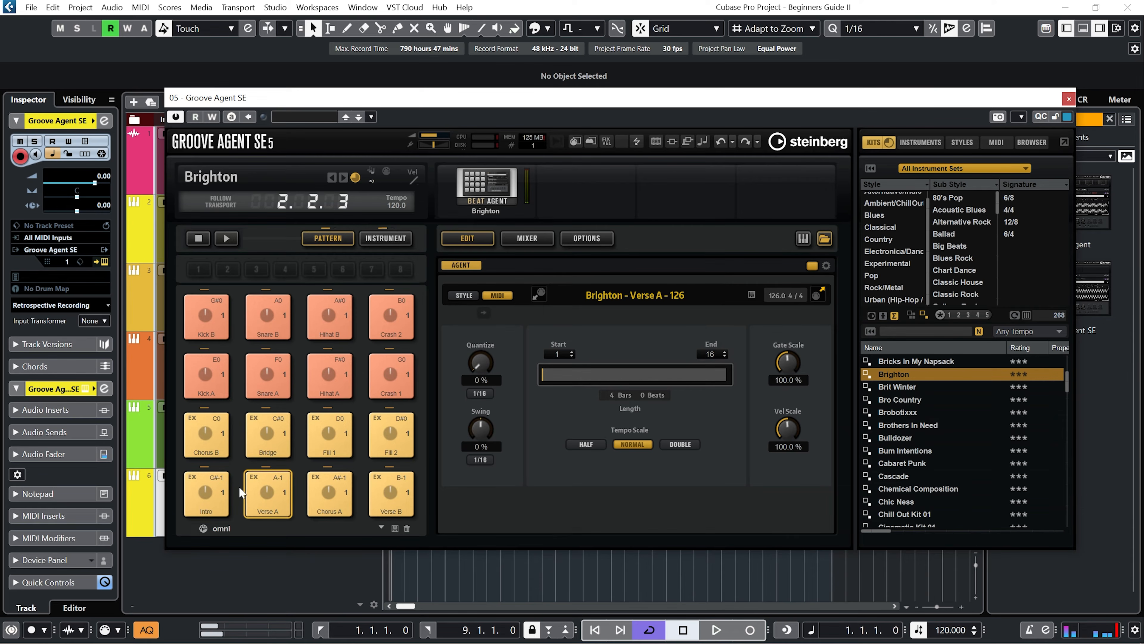
pyautogui.press('space')
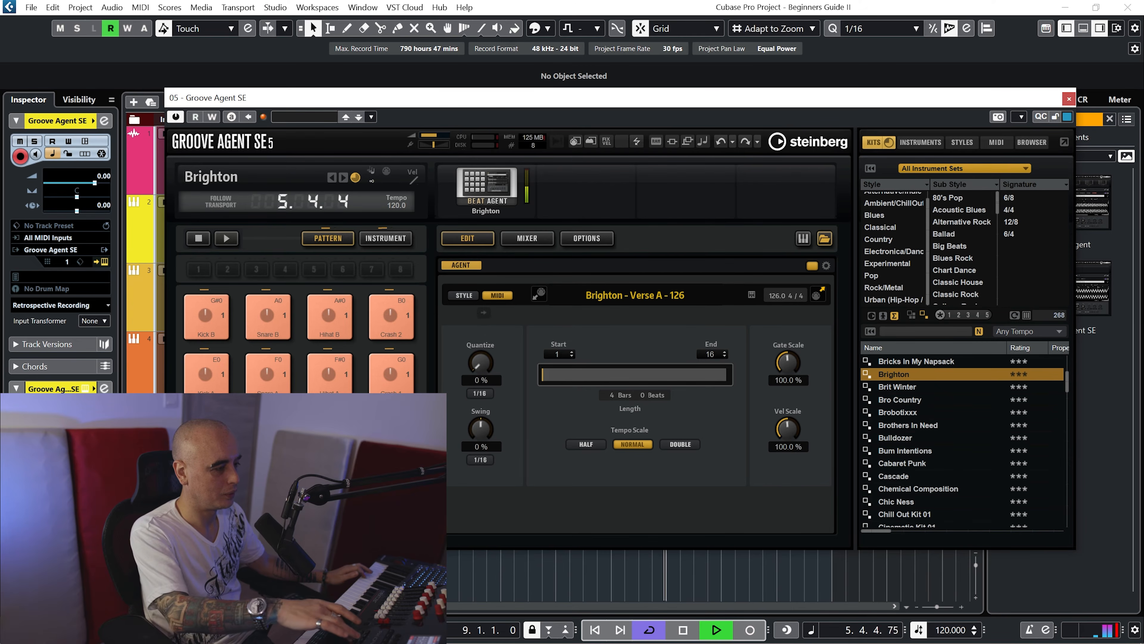
pyautogui.press('space')
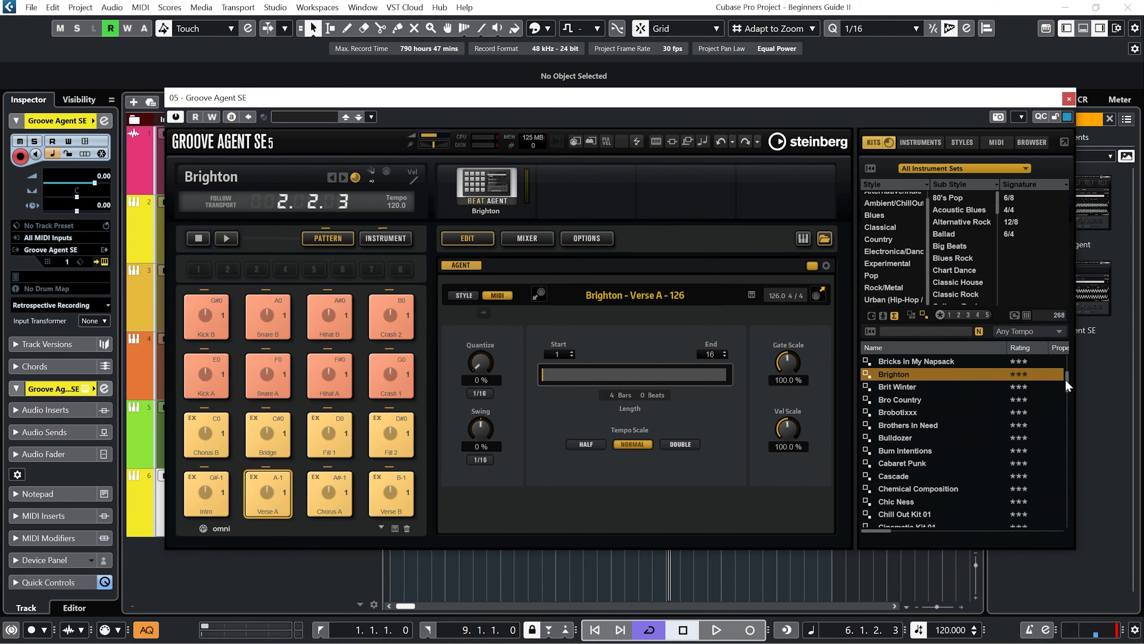
# - Load the Feel How Sweet It Is kit in Groove Agent SE
pyautogui.moveTo(1066, 382); pyautogui.dragTo(1064, 406)
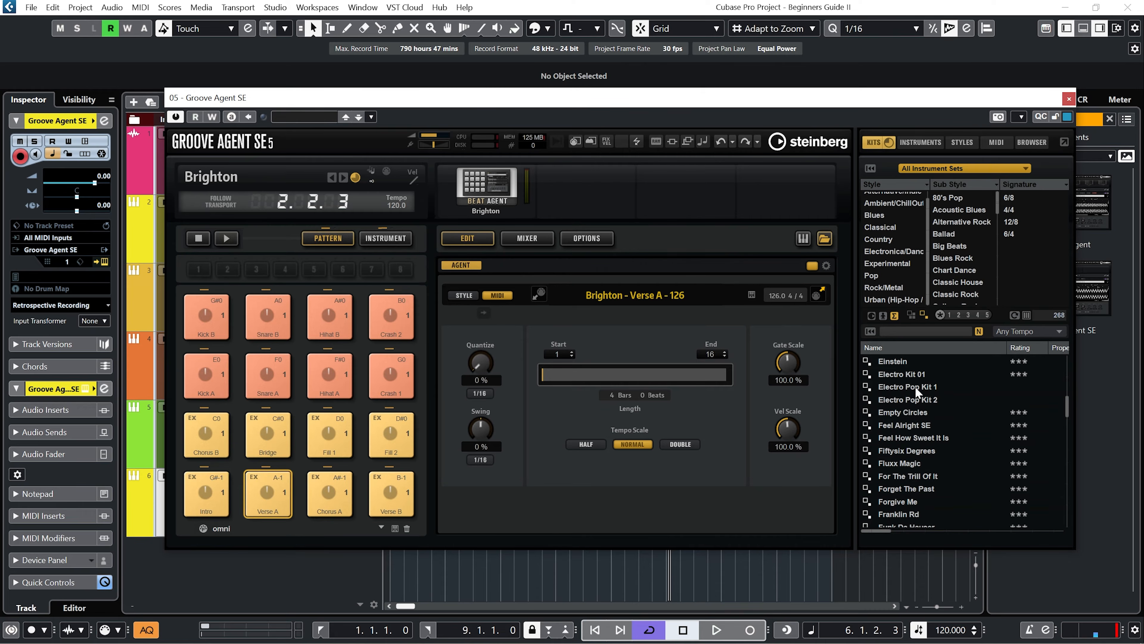
pyautogui.doubleClick(914, 438)
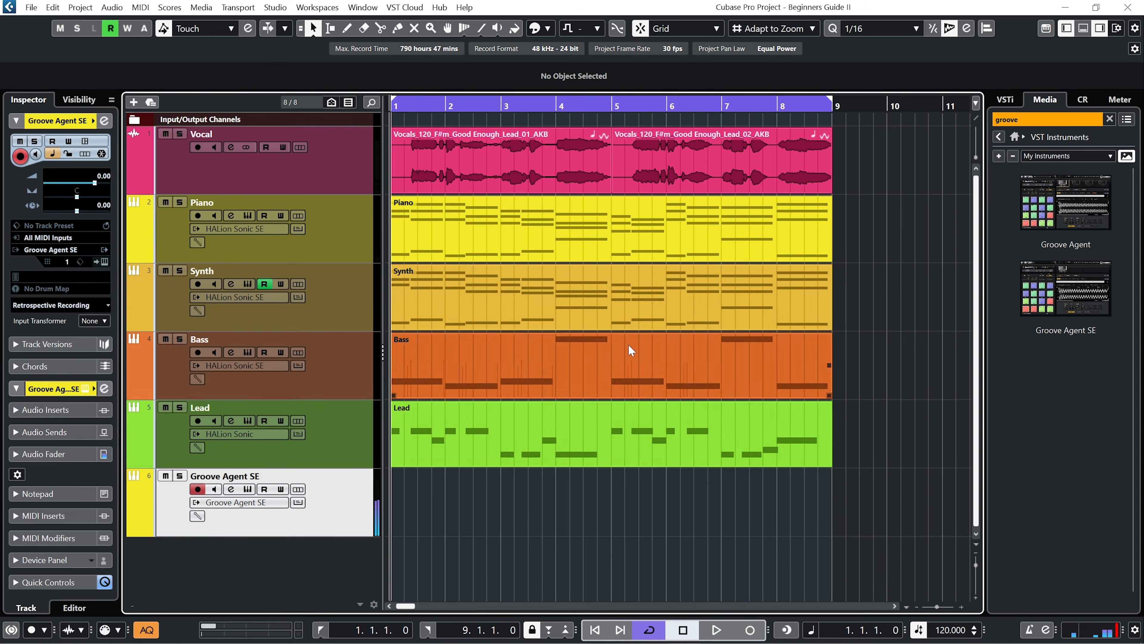
# - Record a Groove Agent SE pattern take over bars 1 to 8, and erase the recorded part
pyautogui.press('KP_Multiply')
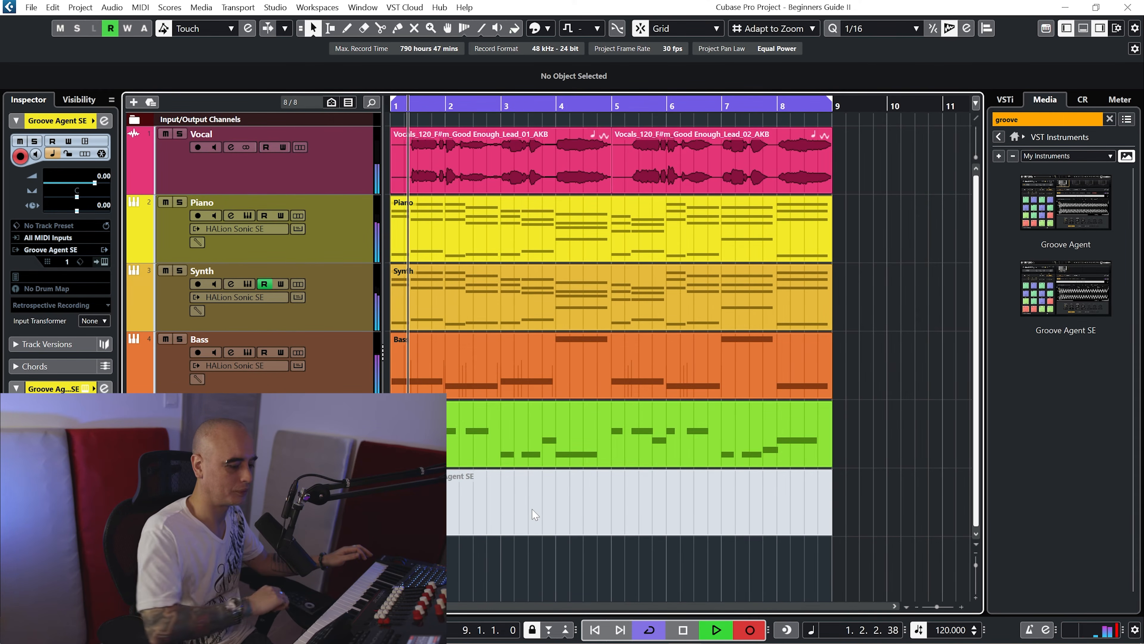
pyautogui.press('space')
pyautogui.press('KP_Decimal')
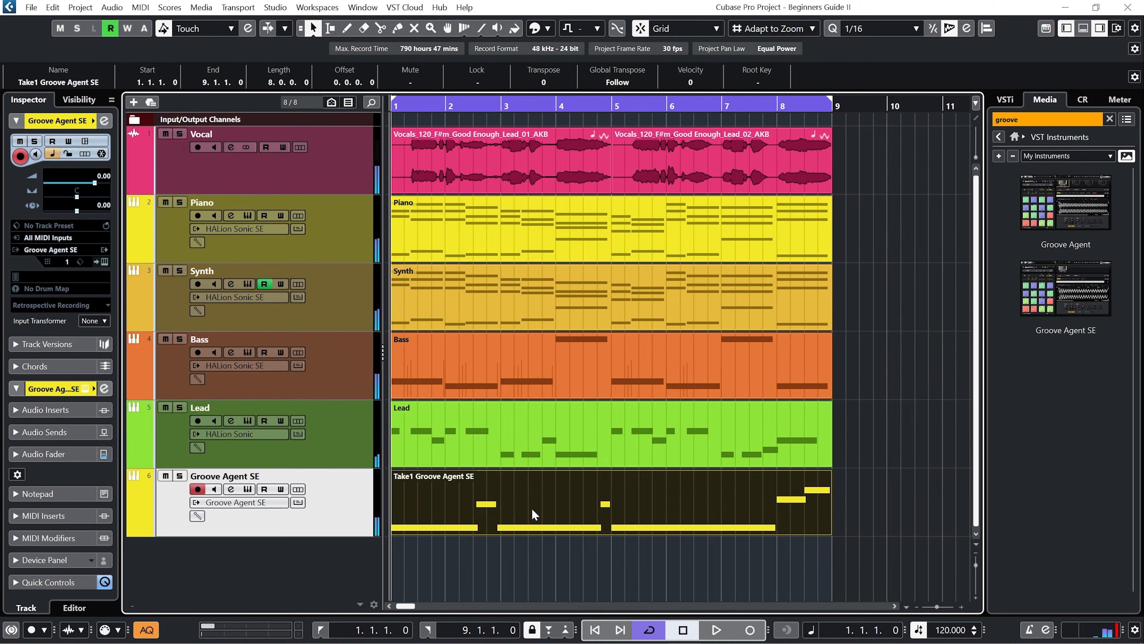
pyautogui.press('5')
pyautogui.click(554, 501)
pyautogui.press('1')
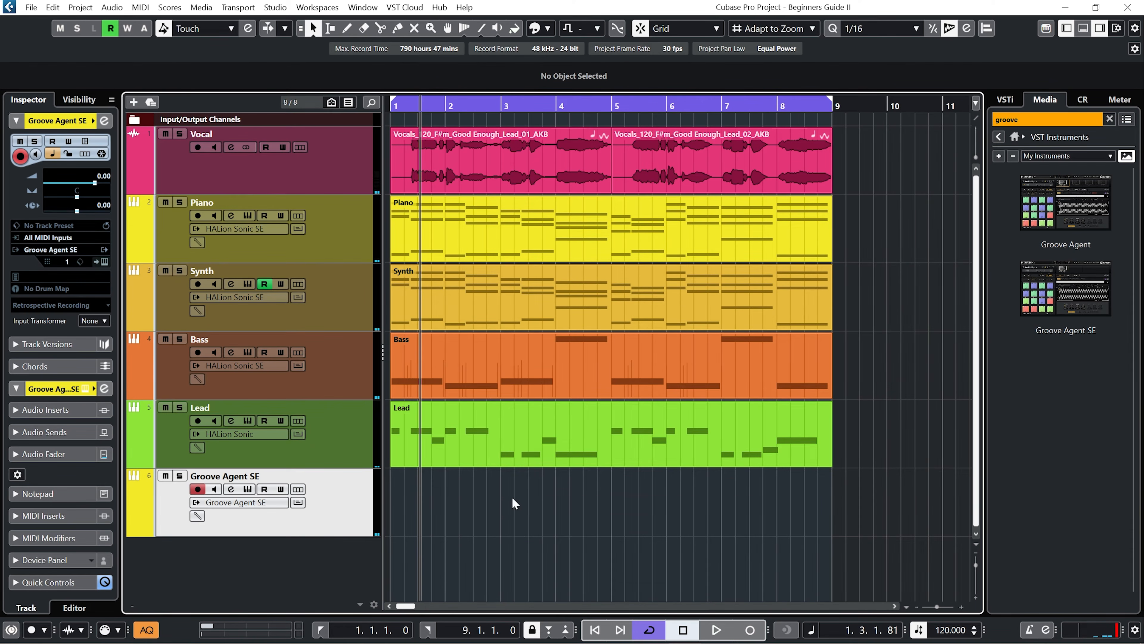
# - Place Groove Agent SE's Main 1 pattern at bar 1, Main 5 at bar 5 and Fill 2 at bar 9 on its track
pyautogui.click(249, 489)
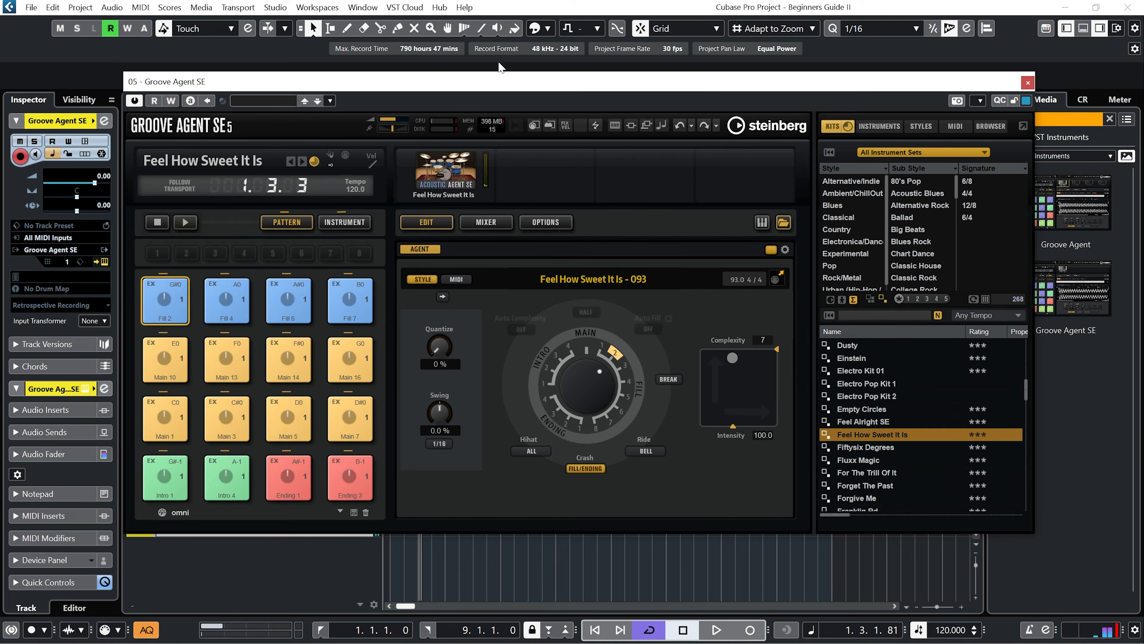
pyautogui.moveTo(523, 89); pyautogui.dragTo(1077, 34)
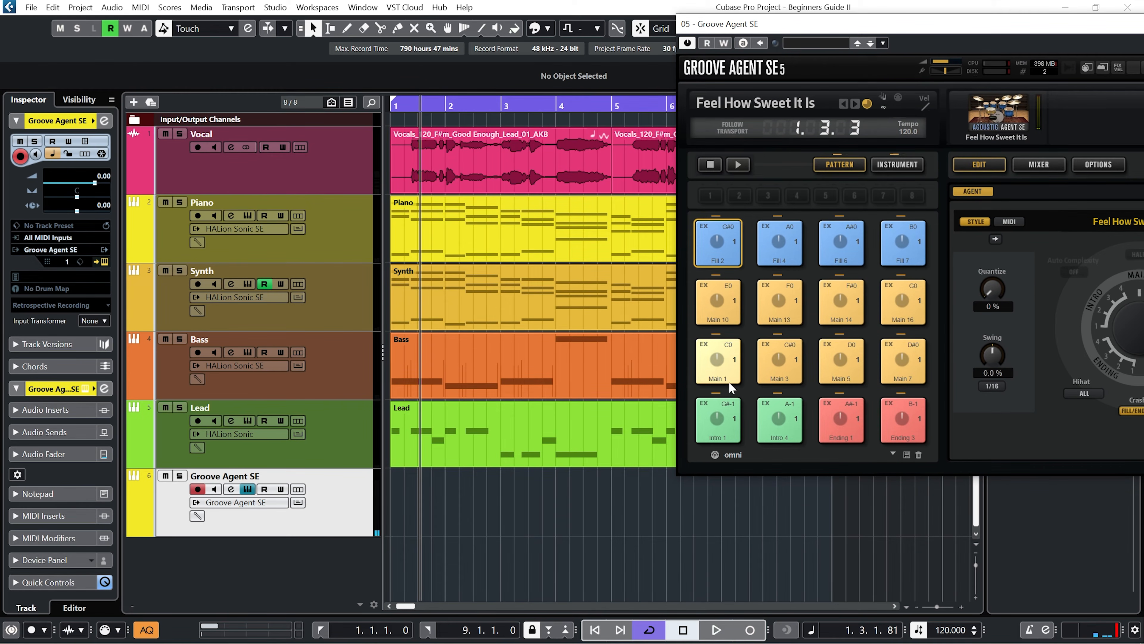
pyautogui.click(717, 359)
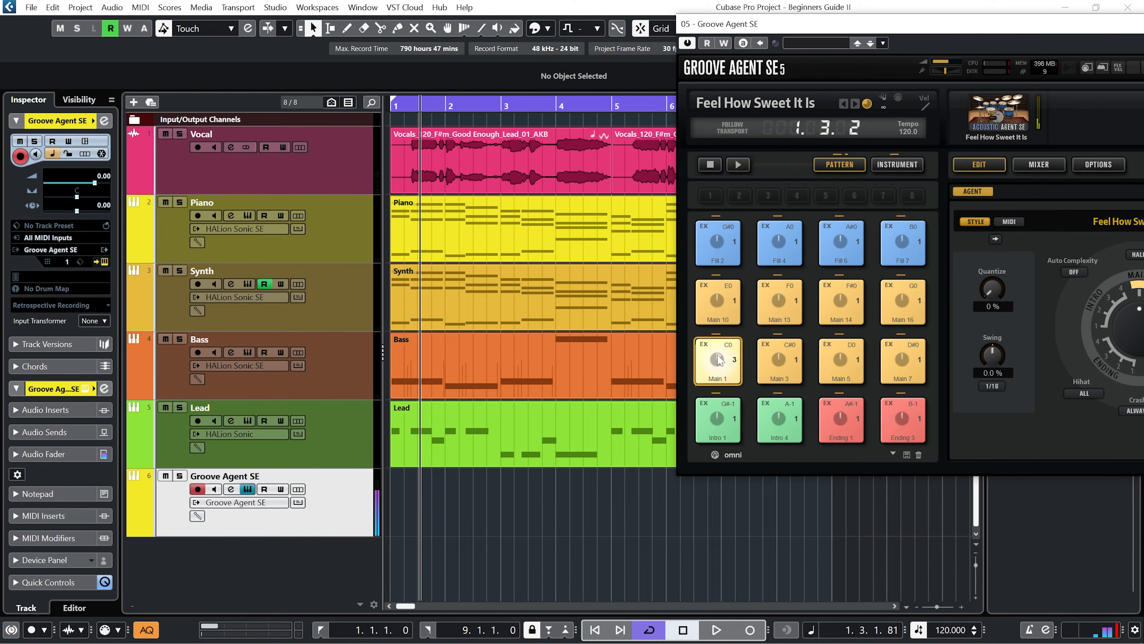
pyautogui.moveTo(717, 359); pyautogui.dragTo(398, 499)
pyautogui.moveTo(841, 360)
pyautogui.mouseDown()
pyautogui.moveTo(702, 468)
pyautogui.moveTo(622, 503)
pyautogui.mouseUp()
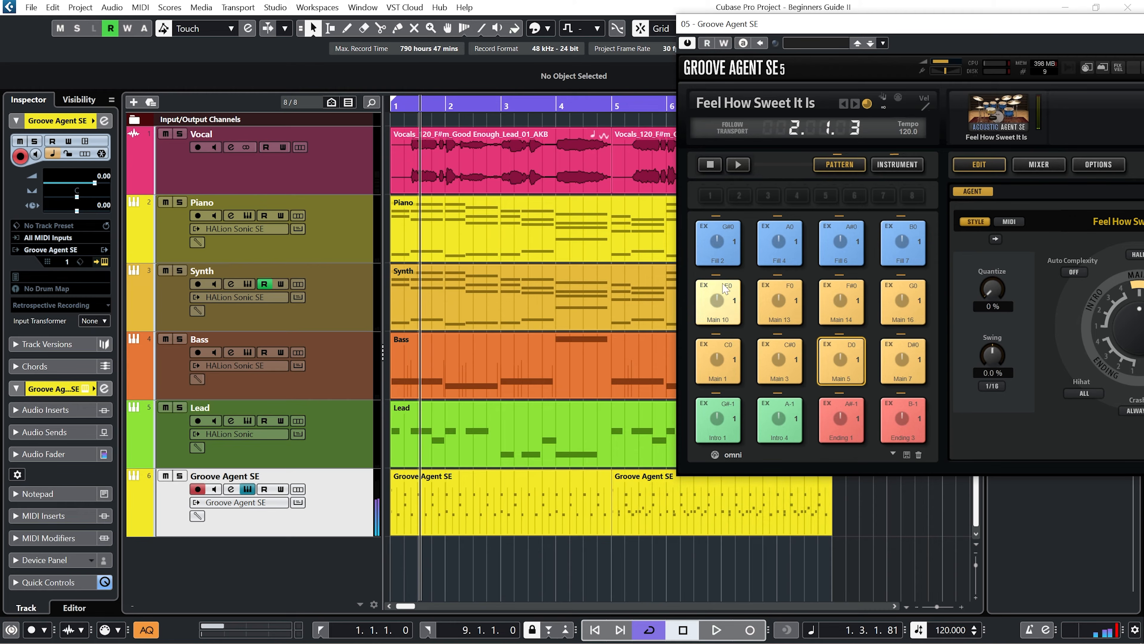
pyautogui.click(717, 247)
pyautogui.moveTo(717, 252); pyautogui.dragTo(858, 505)
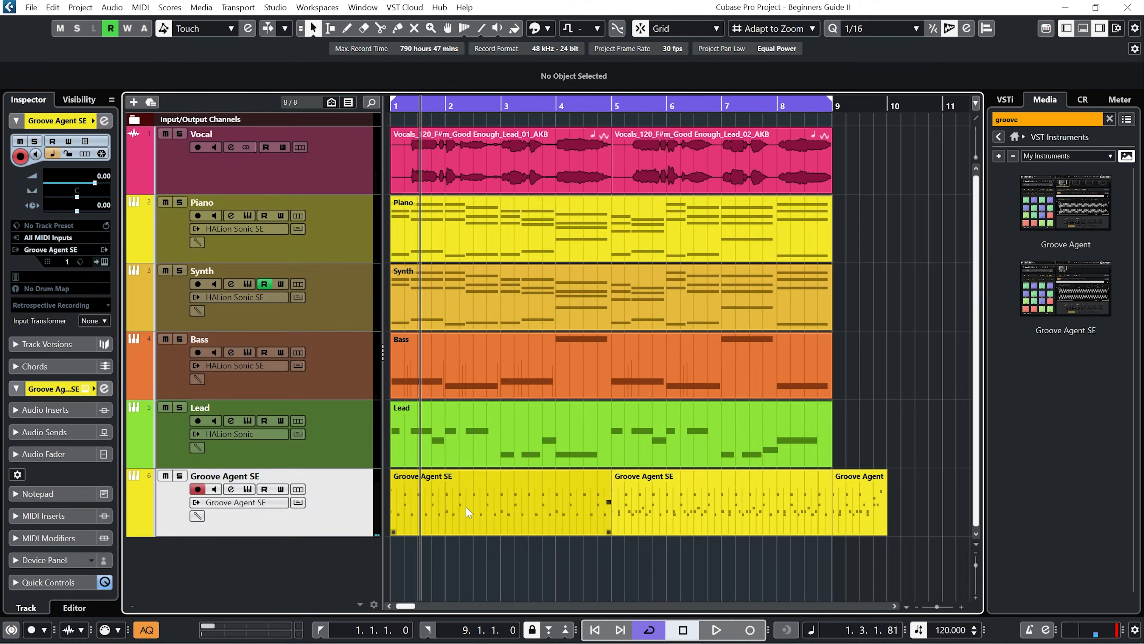
# - View the first Groove Agent SE part in the Drum Editor and examine its Bass Drum, Electric Snare and Open Hi-Hat lanes
pyautogui.doubleClick(466, 506)
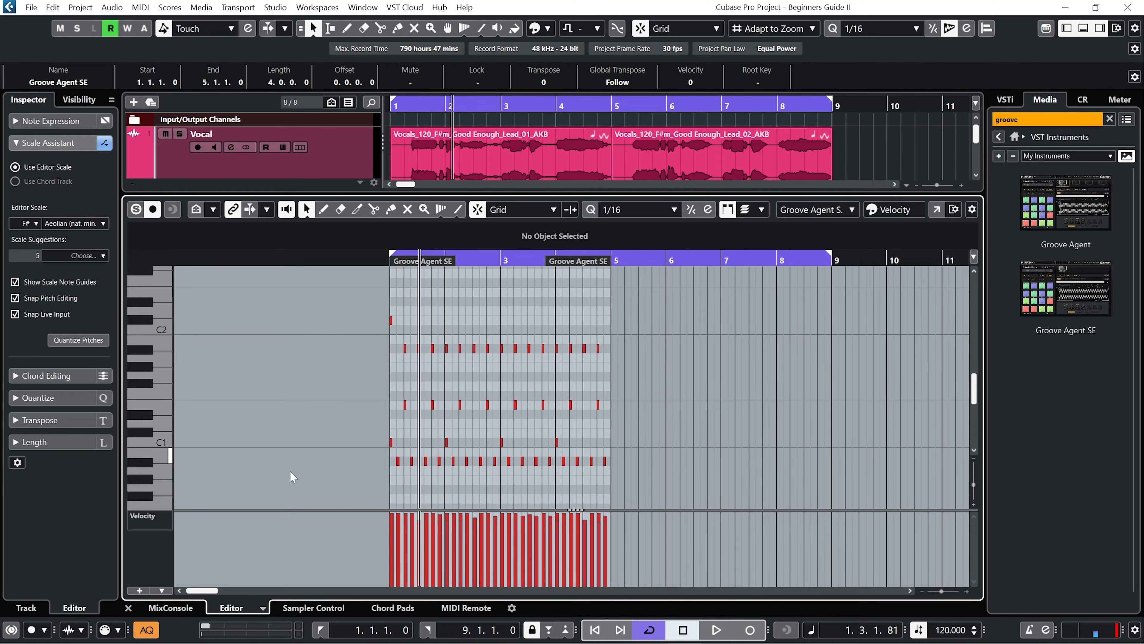
pyautogui.click(262, 607)
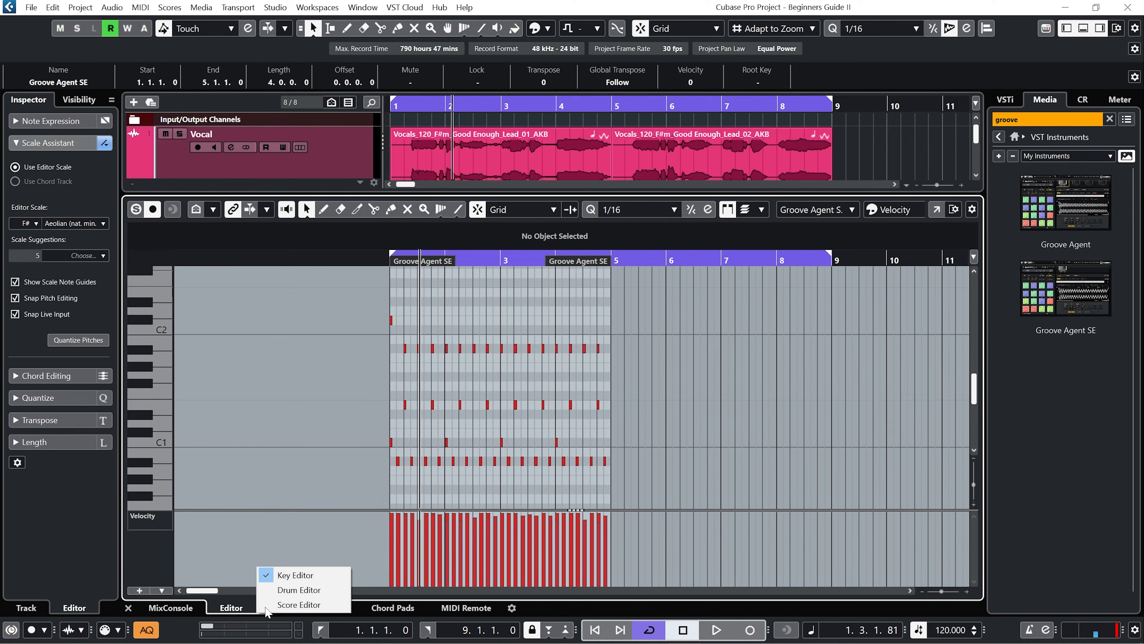
pyautogui.click(299, 590)
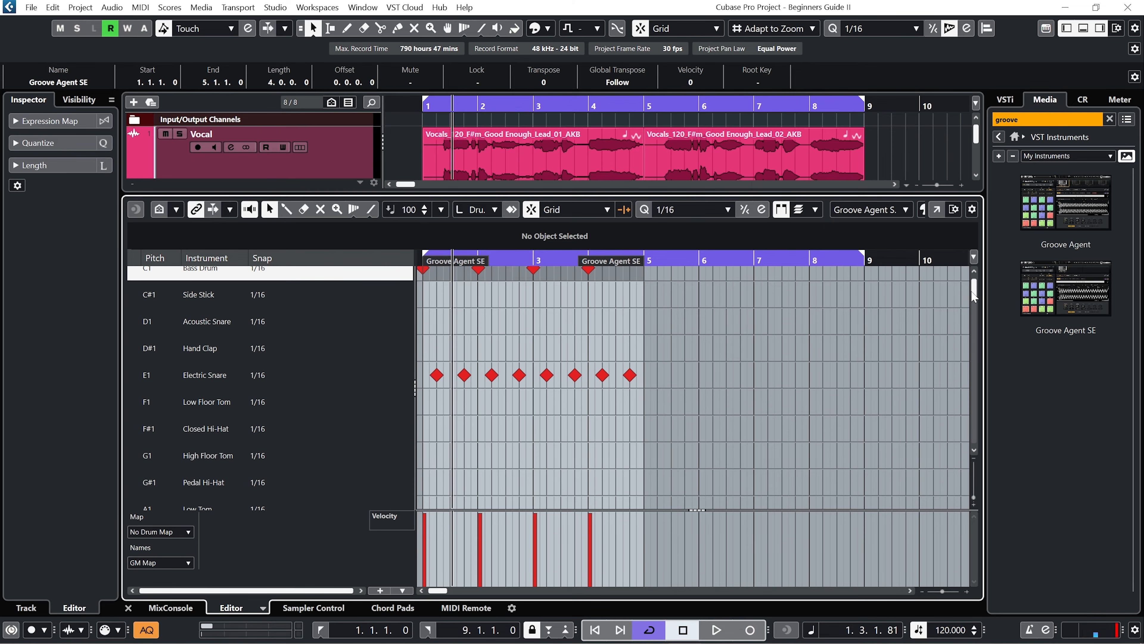
pyautogui.moveTo(975, 298); pyautogui.dragTo(975, 291)
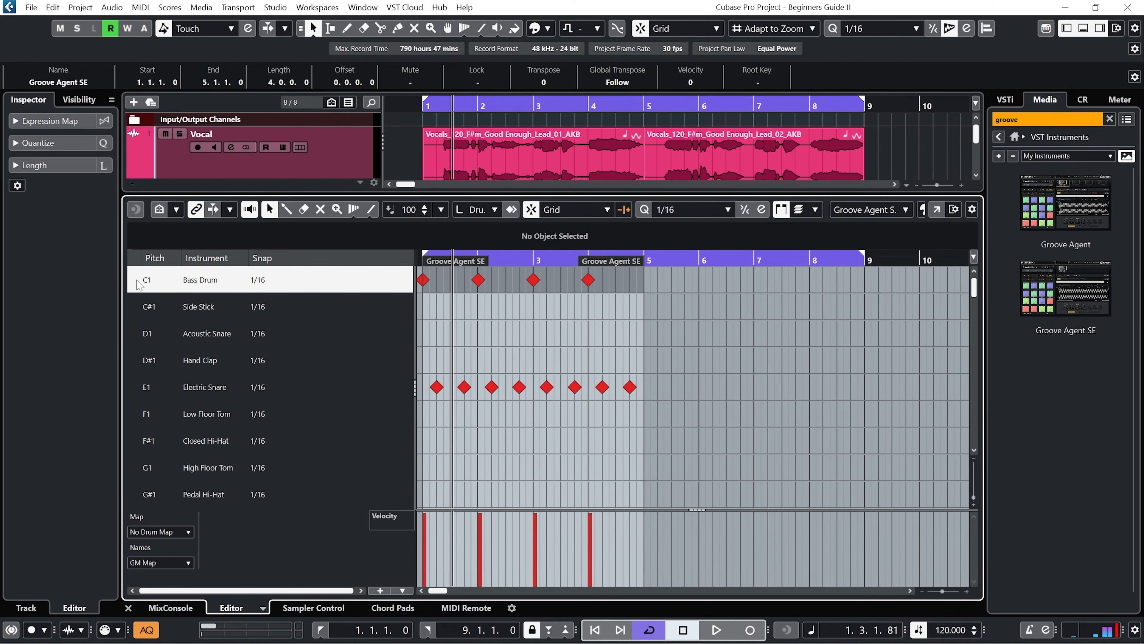
pyautogui.click(134, 390)
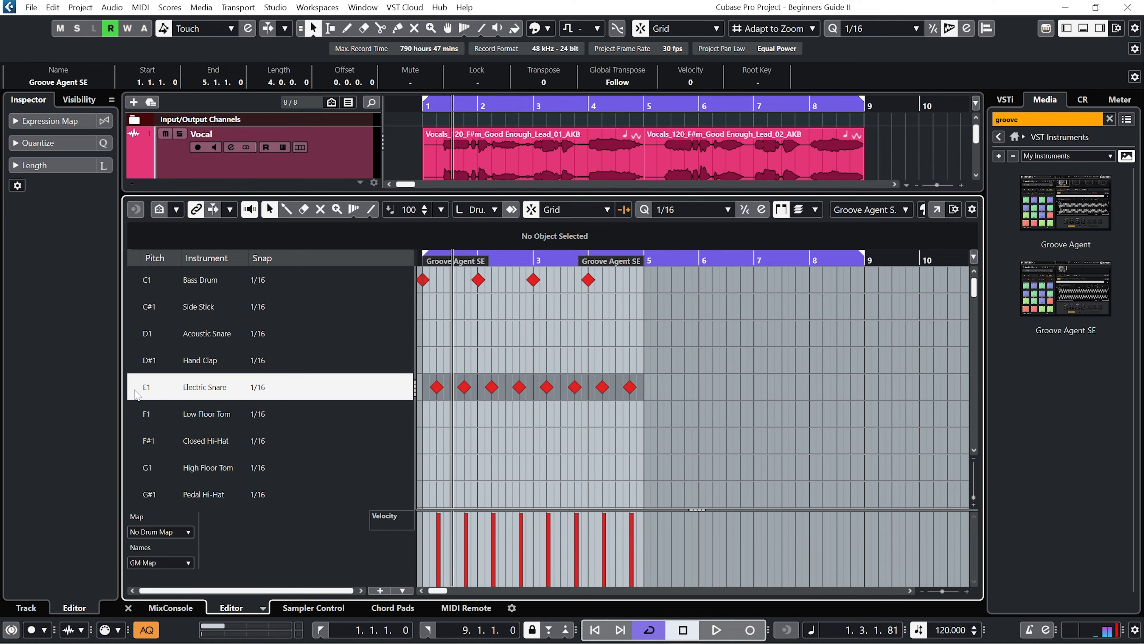
pyautogui.scroll(-3, 256, 418)
pyautogui.click(255, 451)
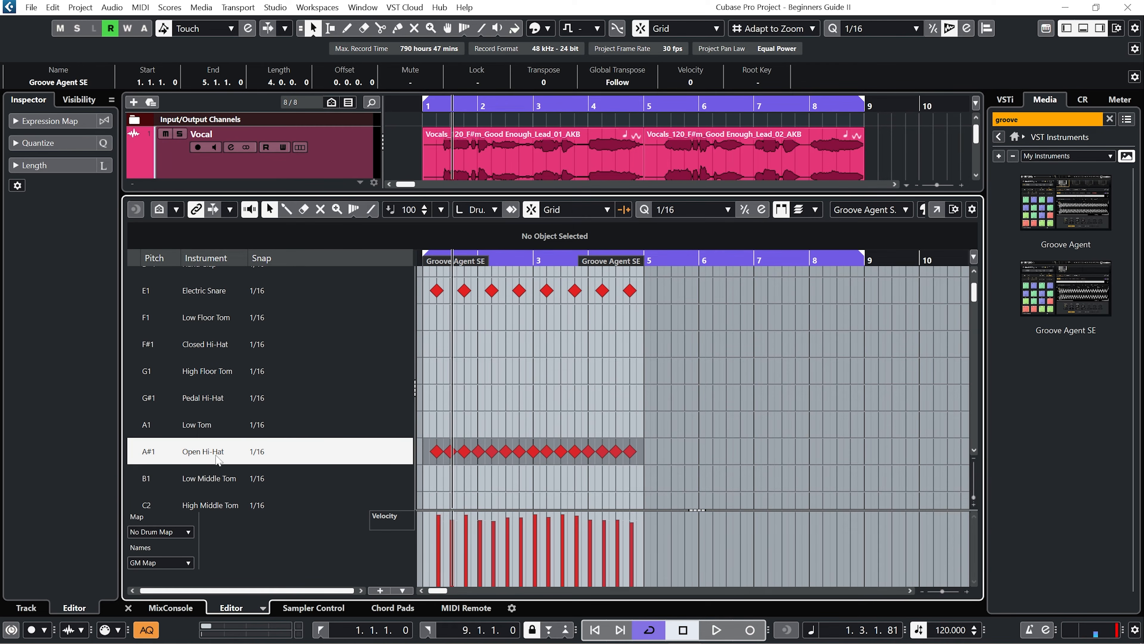
pyautogui.doubleClick(212, 290)
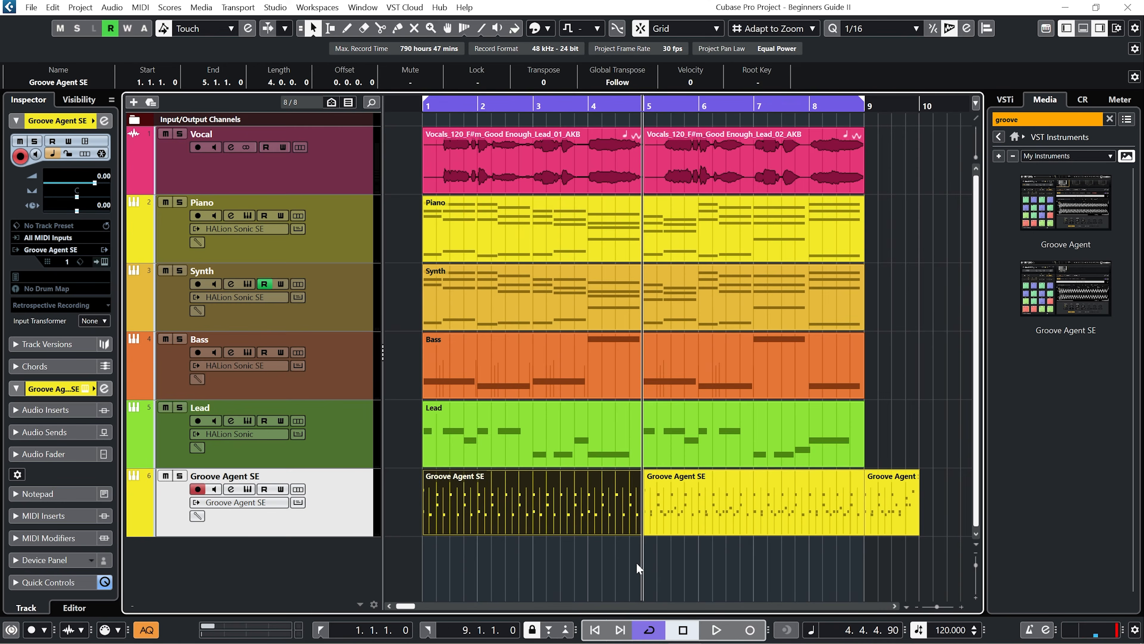
# - Shorten the first drum part to end at 4.3.1 and split the second drum part at 5.3.1
pyautogui.moveTo(639, 533); pyautogui.dragTo(615, 537)
pyautogui.rightClick(640, 543)
pyautogui.click(709, 546)
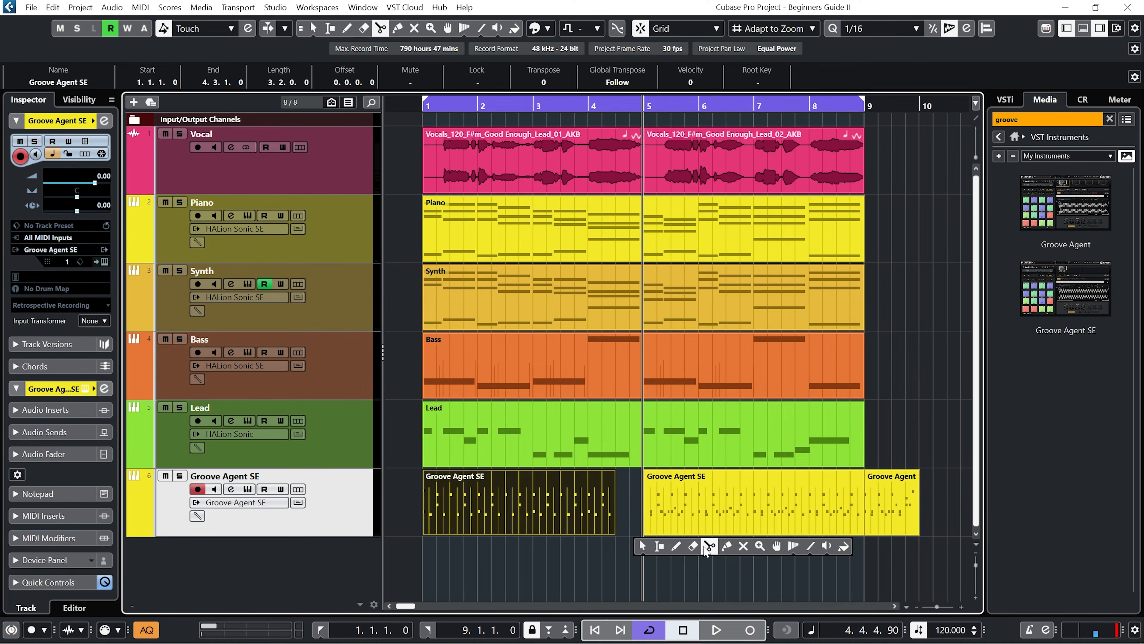
pyautogui.click(671, 527)
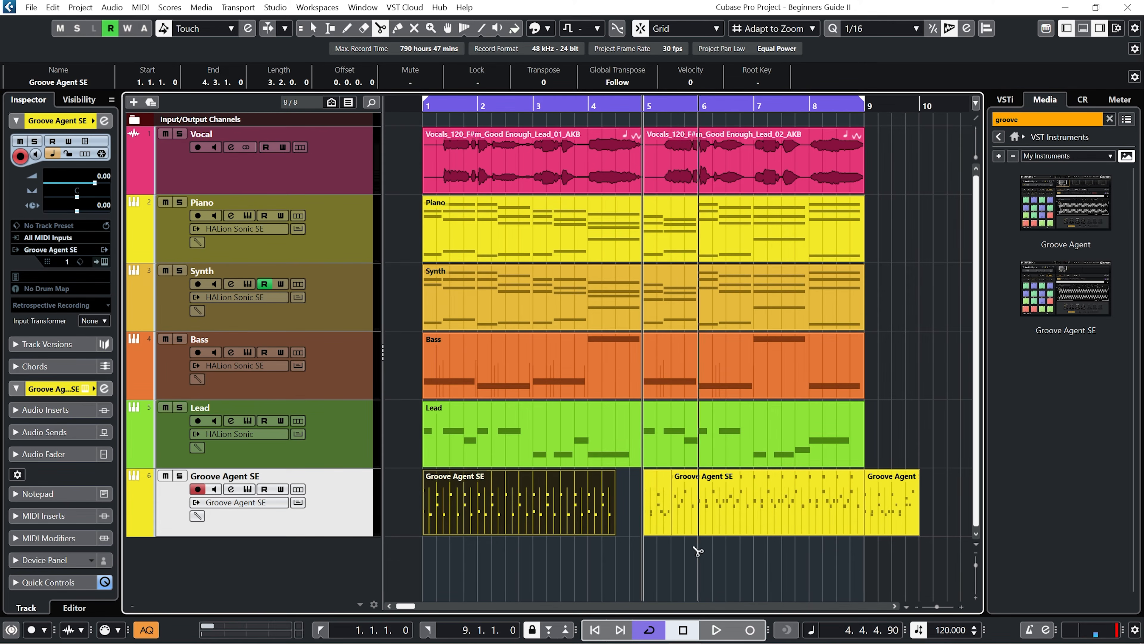
# - Move the half-bar drum slice at bar 5 to 4.3.1, directly after the shortened first part
pyautogui.rightClick(657, 562)
pyautogui.click(707, 560)
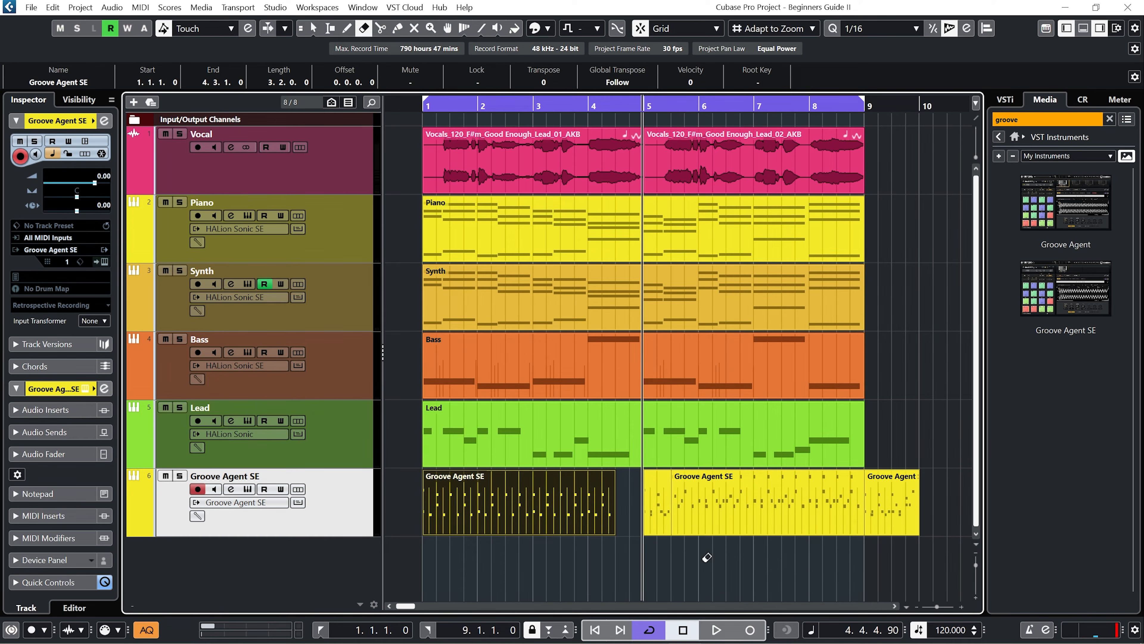
pyautogui.press('1')
pyautogui.click(655, 531)
pyautogui.click(661, 518)
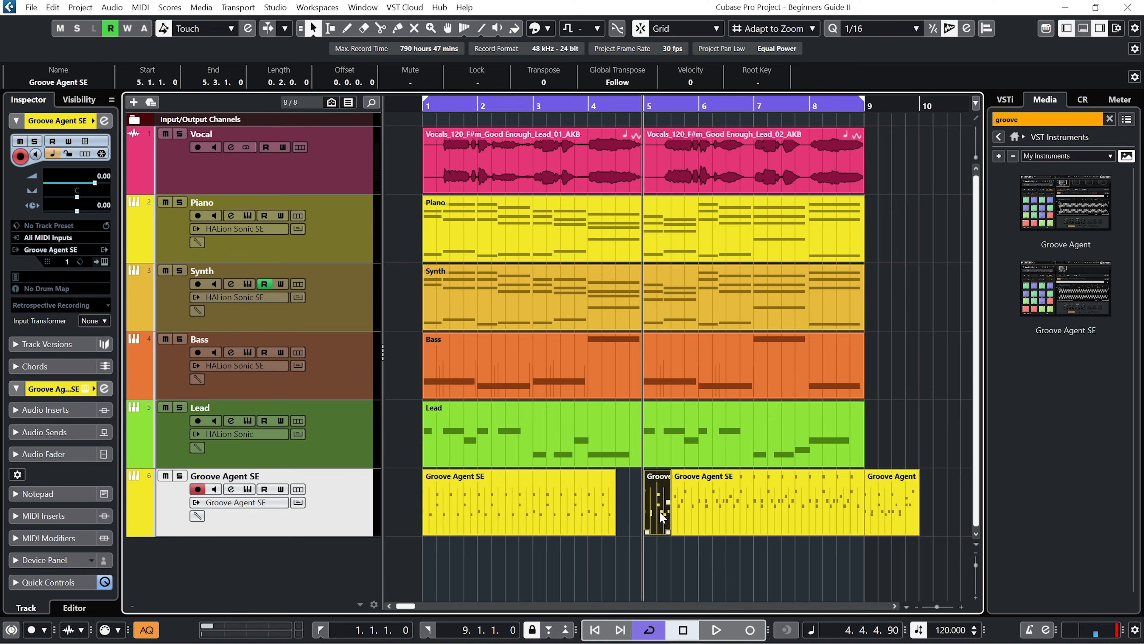
pyautogui.moveTo(659, 510); pyautogui.dragTo(630, 514)
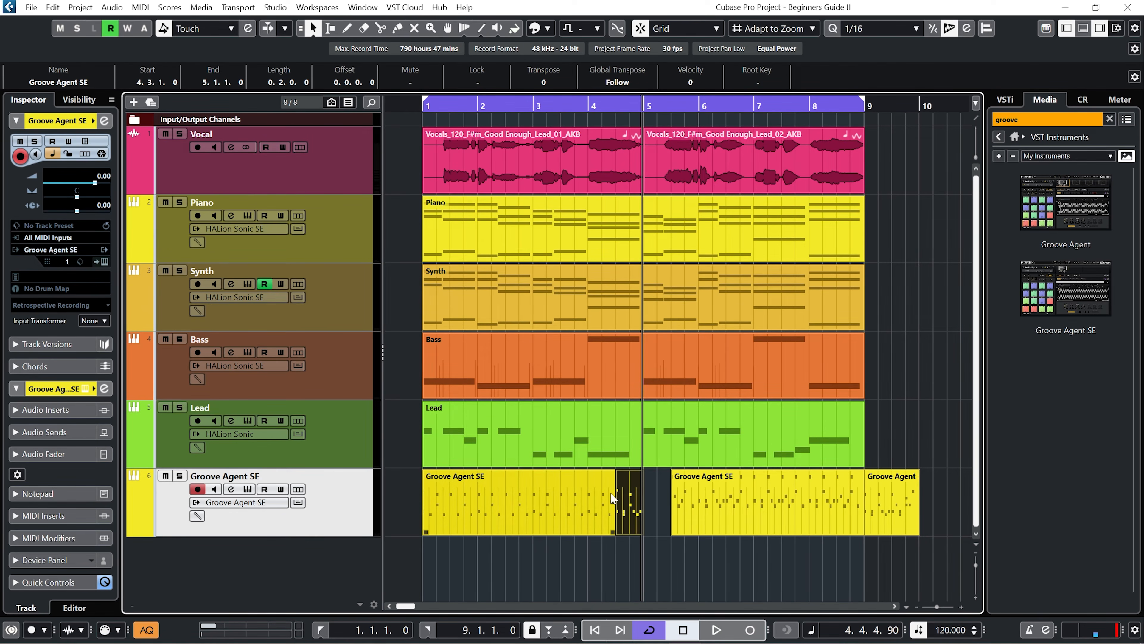
# - Play the arrangement from bar 4 to check the drum slice at the end of the first section
pyautogui.click(583, 106)
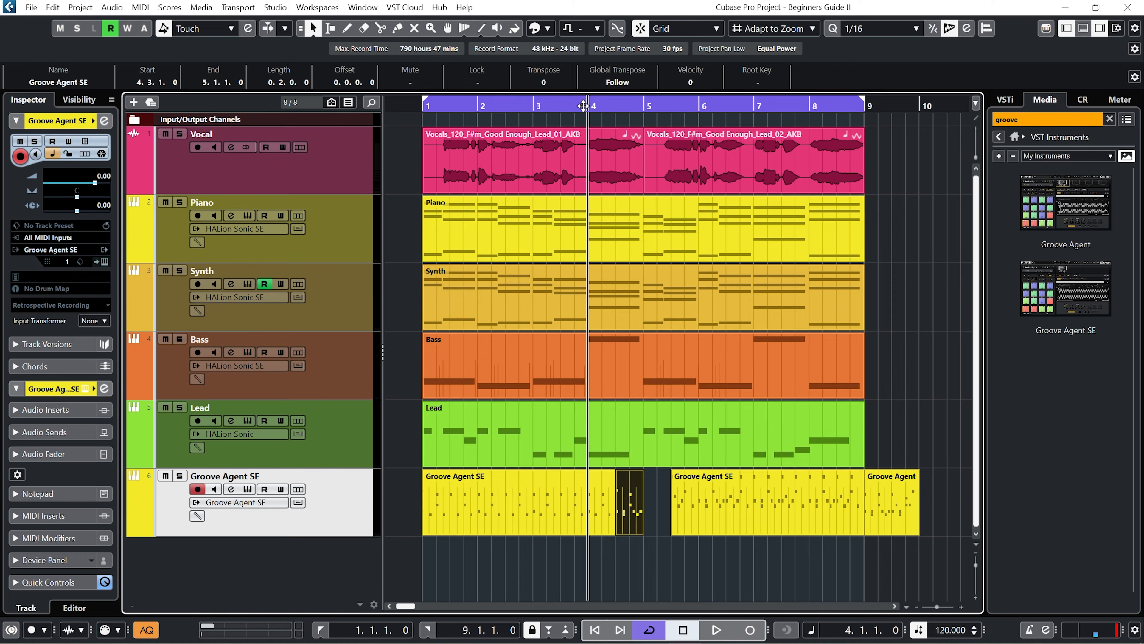
pyautogui.press('space')
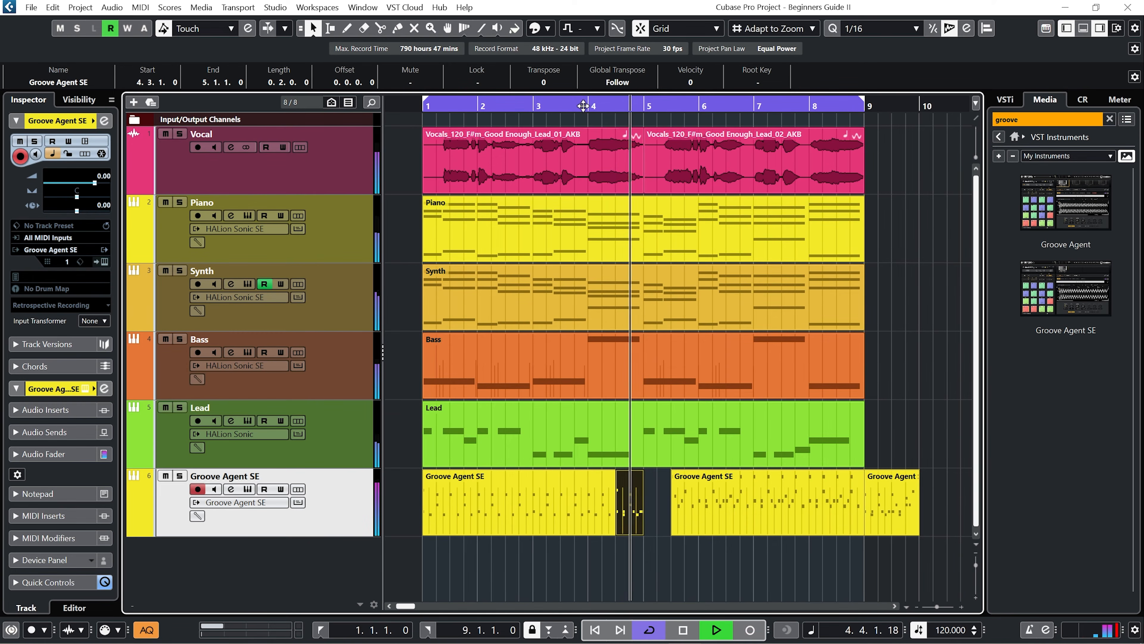
pyautogui.press('space')
# - Erase the remaining drum part between 5.3.1 and bar 9 on the Groove Agent SE track
pyautogui.rightClick(696, 480)
pyautogui.click(741, 489)
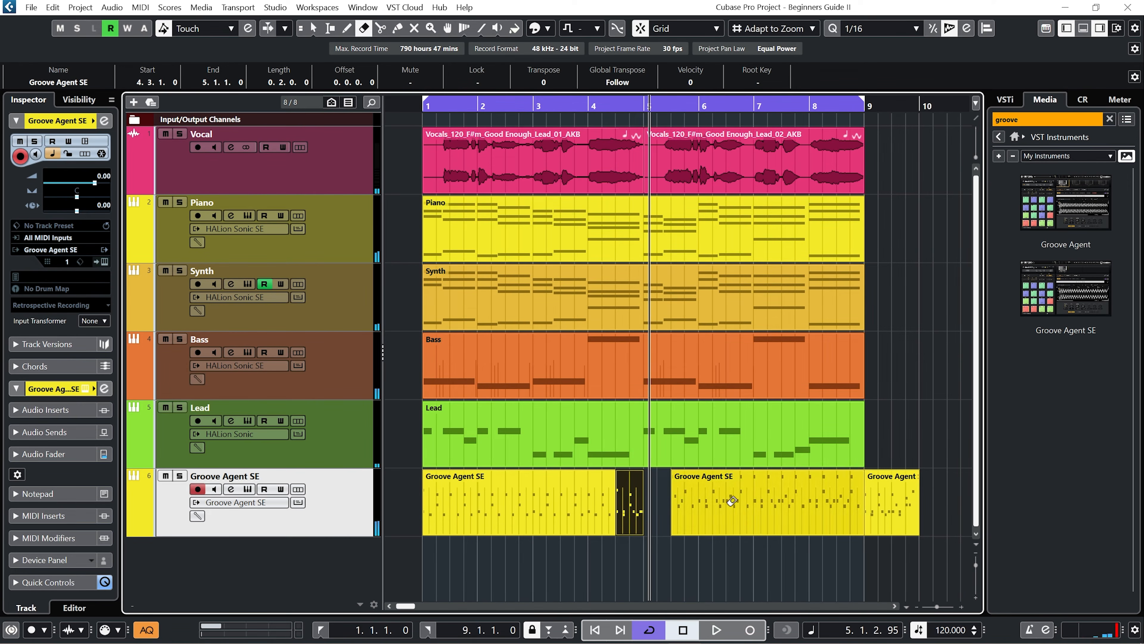
pyautogui.click(739, 496)
pyautogui.press('1')
# - Copy the first Groove Agent SE drum part to bar 5
pyautogui.click(539, 503)
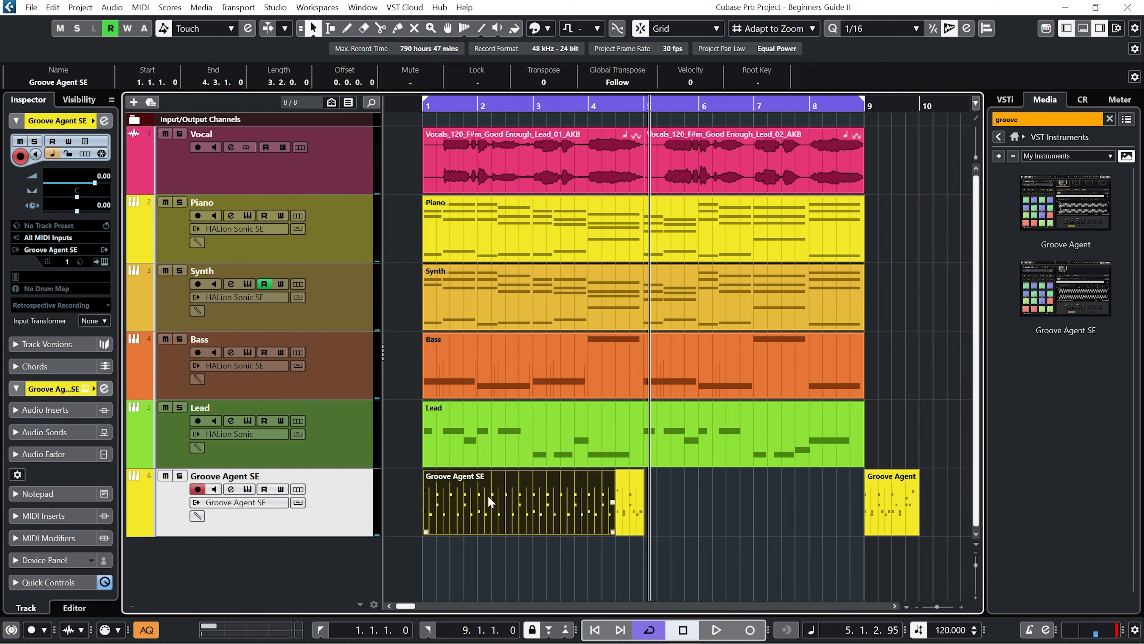
pyautogui.press('3')
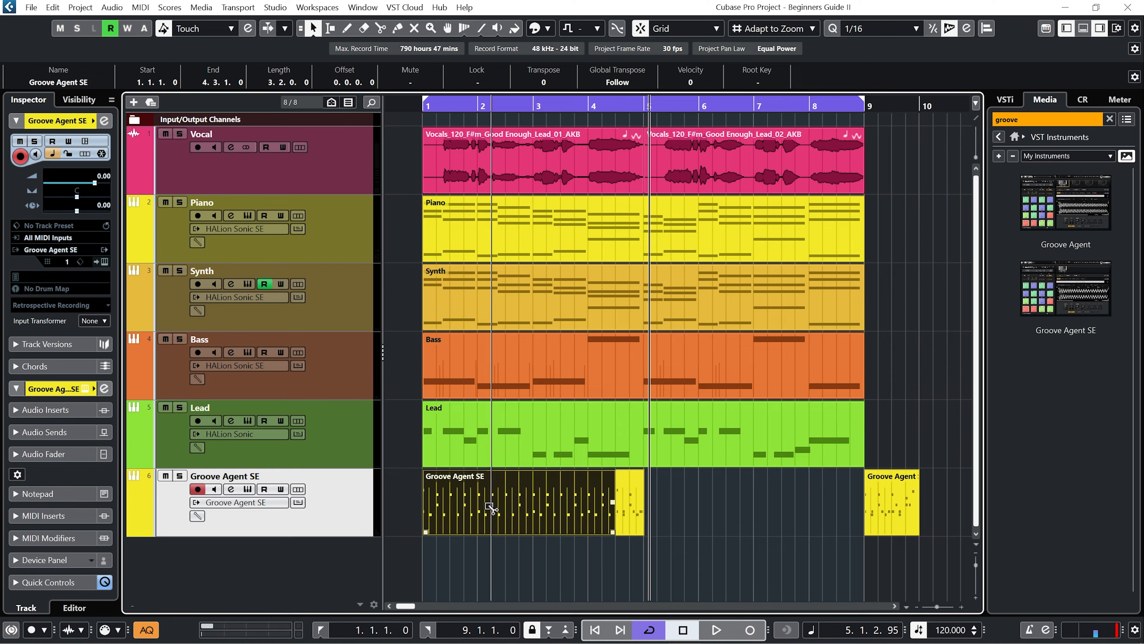
pyautogui.press('1')
pyautogui.moveTo(493, 509); pyautogui.dragTo(718, 513)
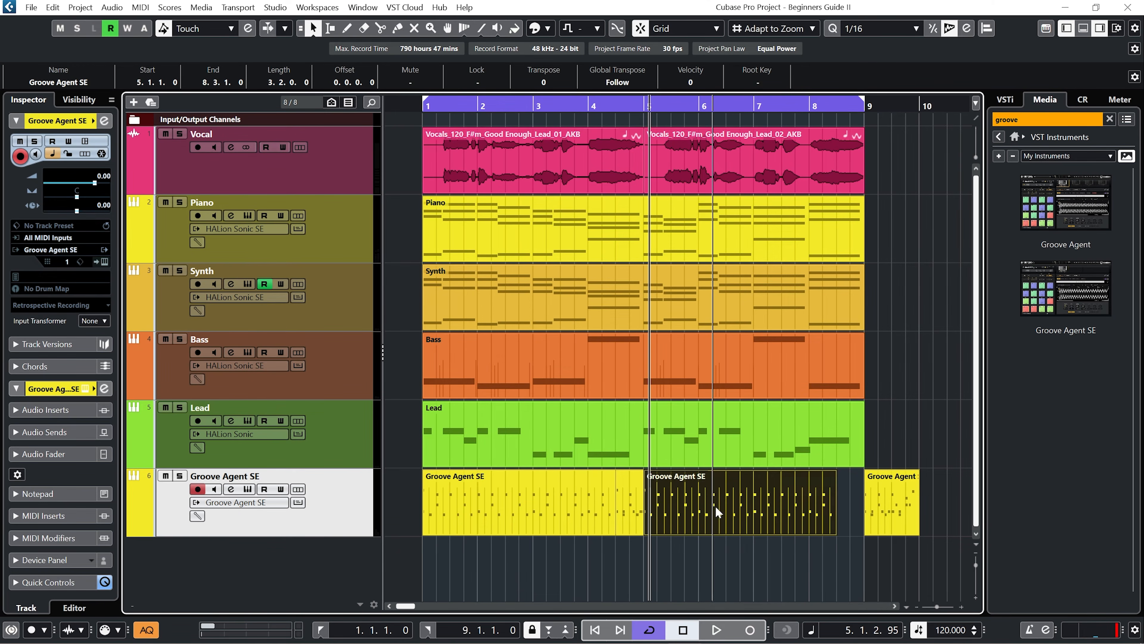
# - Shorten the copied drum part to end at bar 8 and move the Fill 2 part from bar 9 to bar 8
pyautogui.click(711, 545)
pyautogui.moveTo(837, 535); pyautogui.dragTo(815, 536)
pyautogui.moveTo(891, 522); pyautogui.dragTo(834, 522)
pyautogui.click(891, 498)
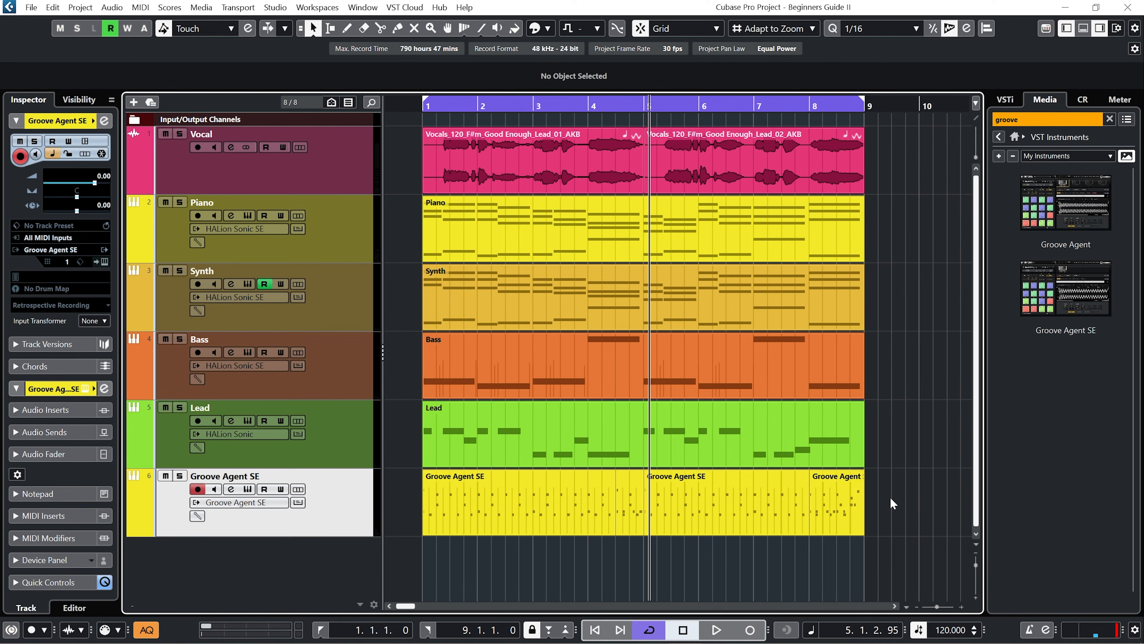
# - Play the arrangement from bar 1 through the fill in bar 8 to check the complete drum pattern
pyautogui.click(425, 106)
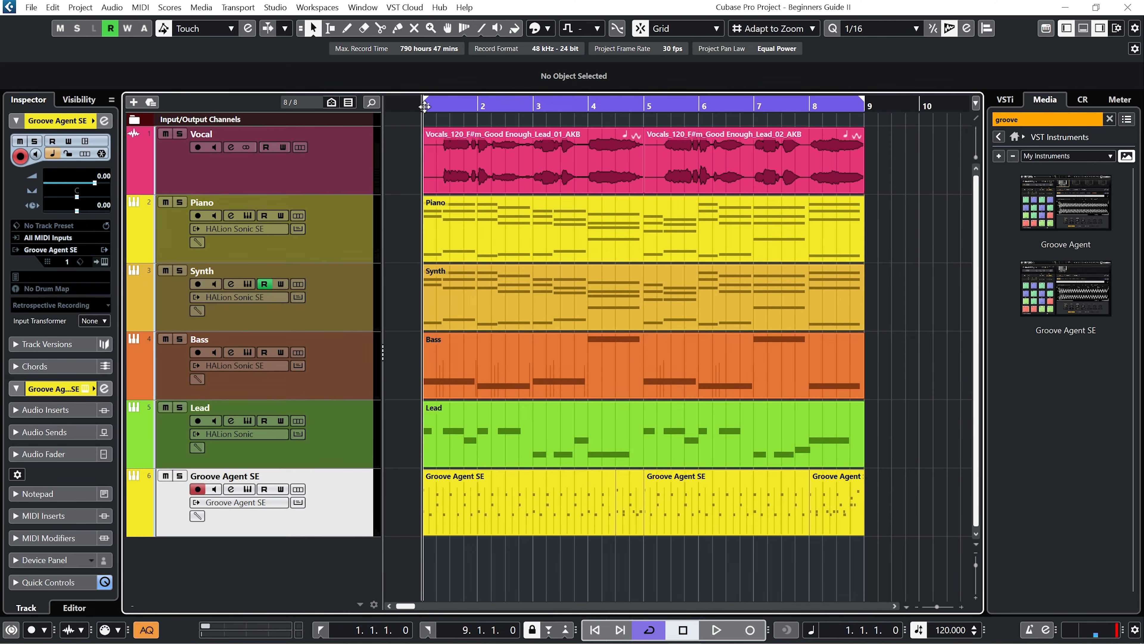
pyautogui.press('space')
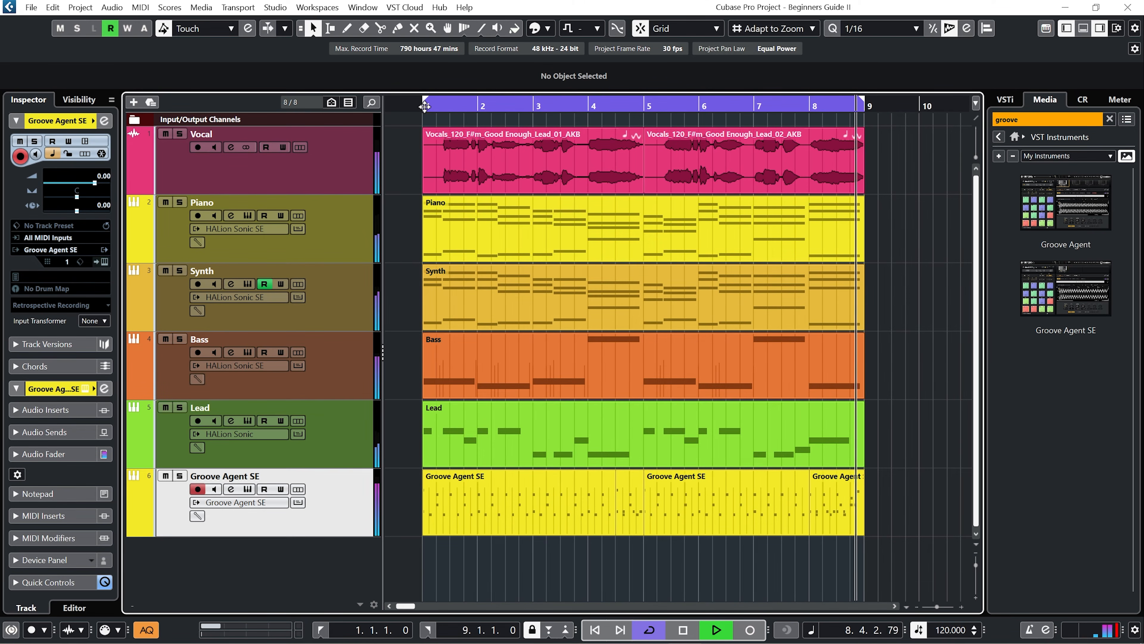
pyautogui.press('space')
pyautogui.press('m')
pyautogui.press('m')
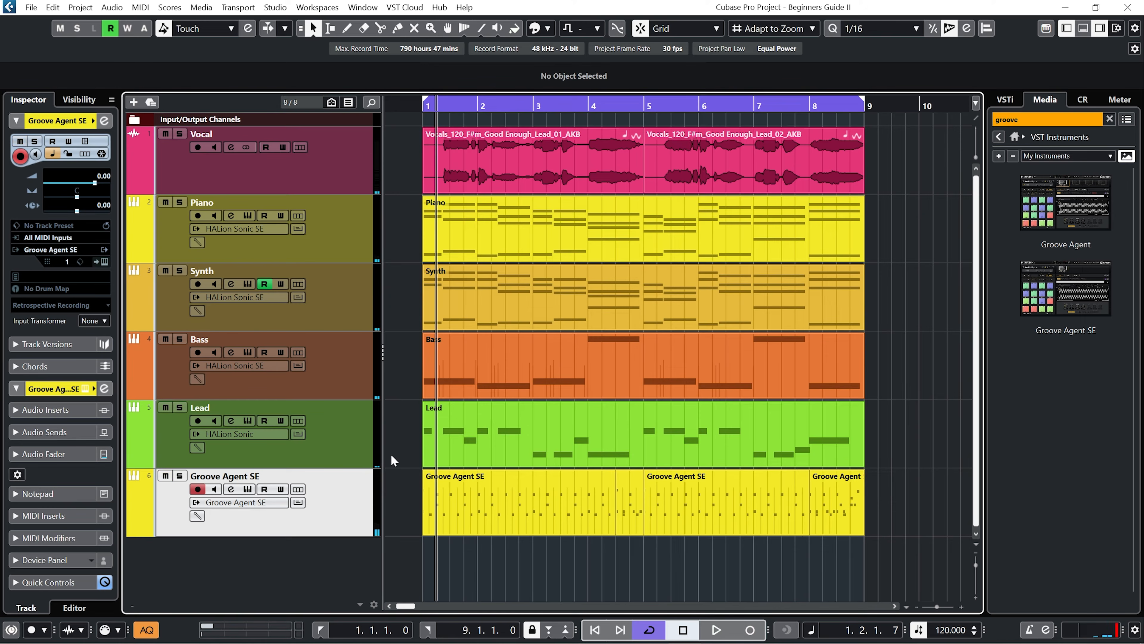
# - Rename the Groove Agent SE track as Drums and set its track colour to red
pyautogui.doubleClick(261, 476)
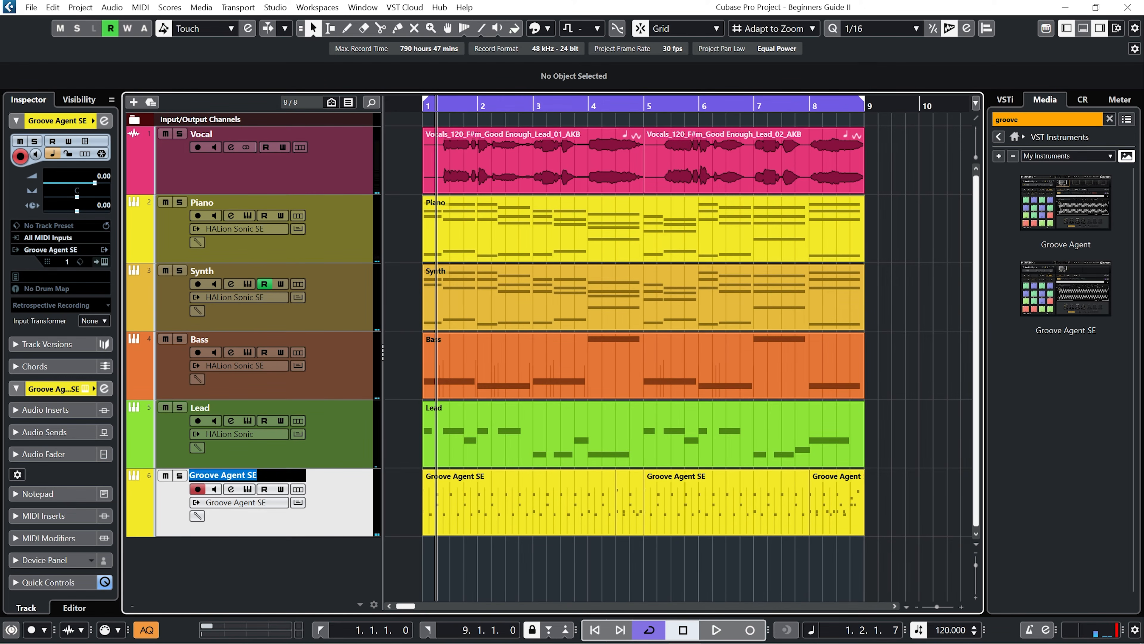
pyautogui.write('Drums')
pyautogui.press('Return')
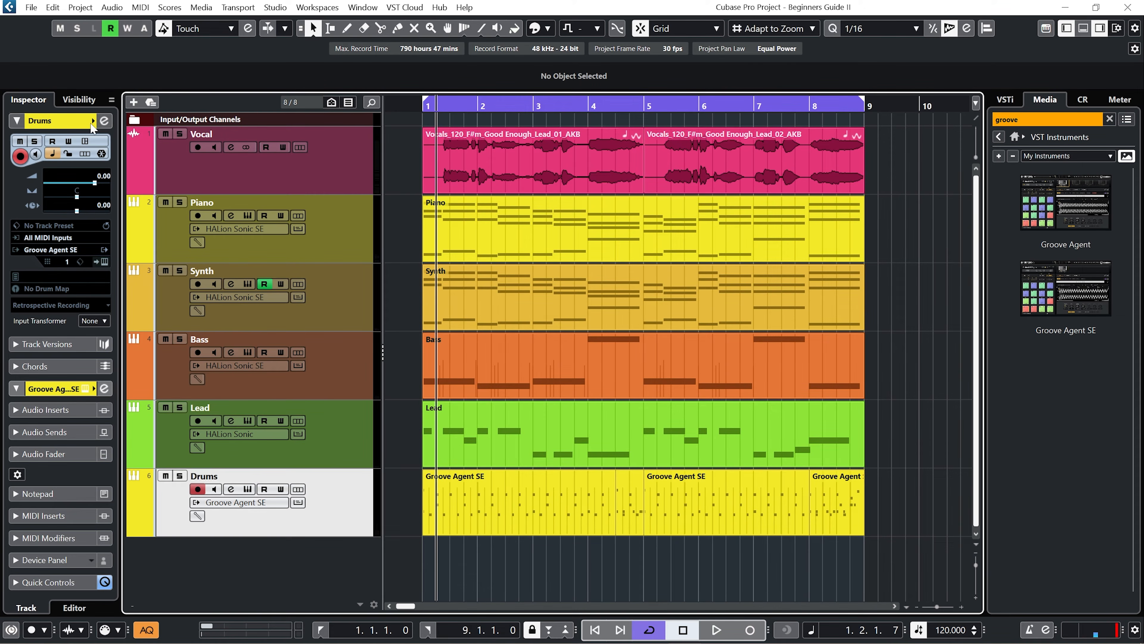
pyautogui.click(93, 121)
pyautogui.click(107, 158)
# - Glue the three drum parts in bars 1 to 9 into one part and check it in the Key Editor
pyautogui.rightClick(491, 554)
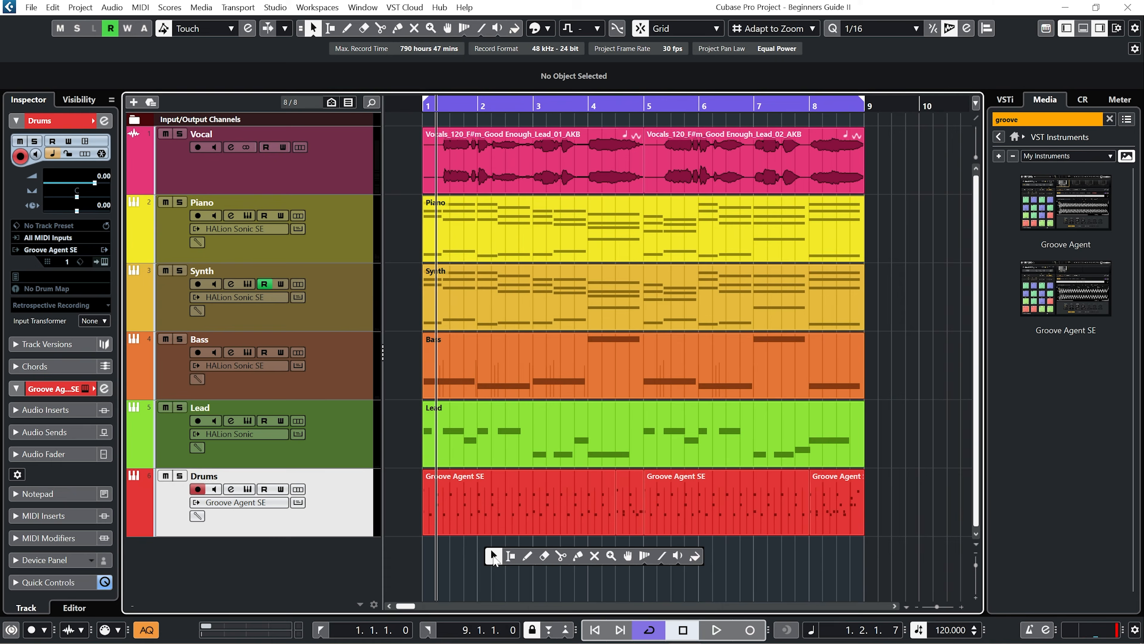
pyautogui.click(557, 558)
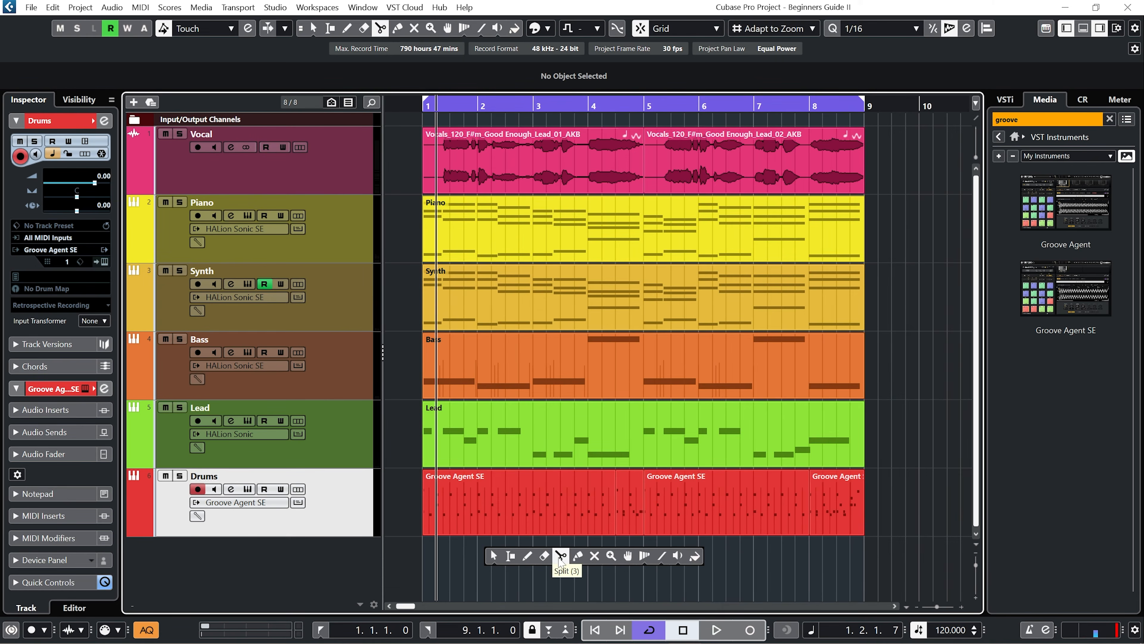
pyautogui.click(578, 555)
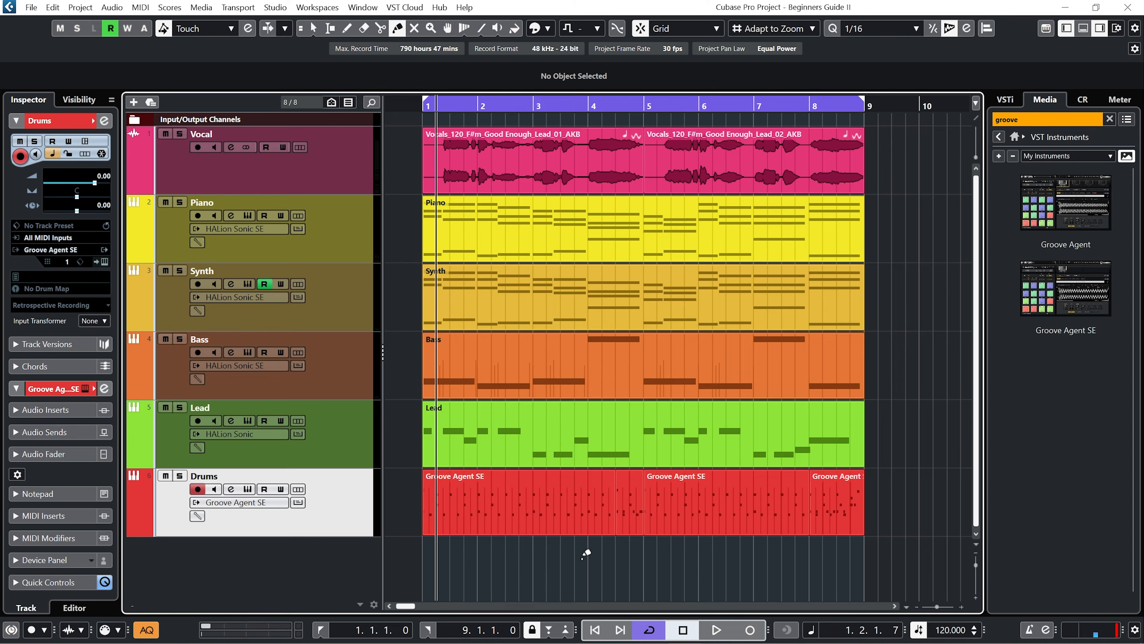
pyautogui.click(549, 498)
pyautogui.click(550, 498)
pyautogui.click(636, 513)
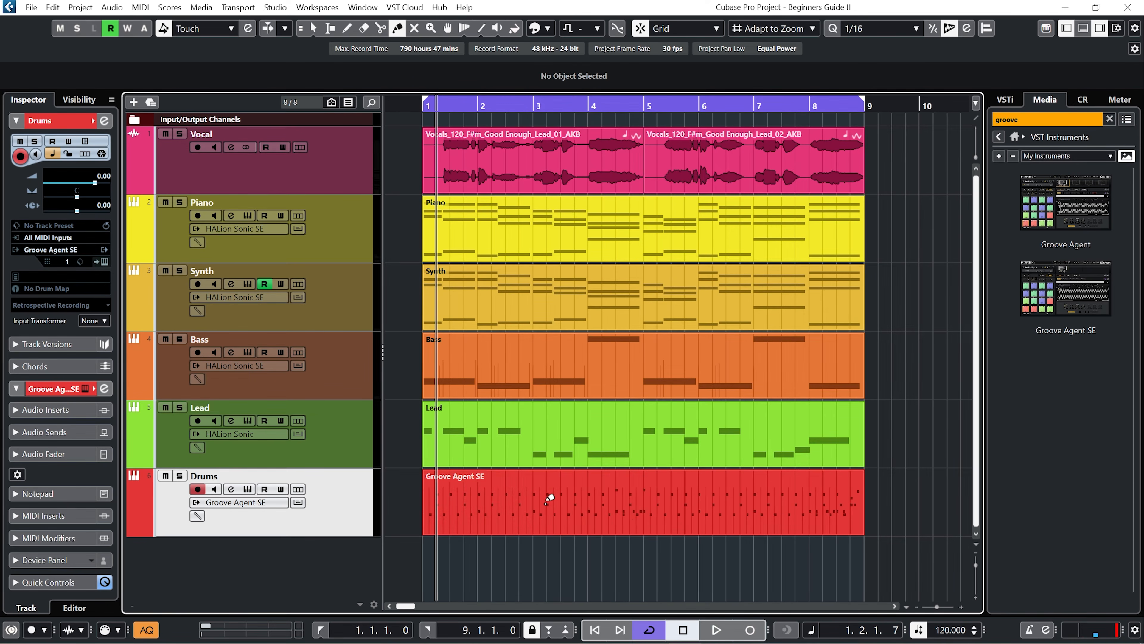
pyautogui.press('1')
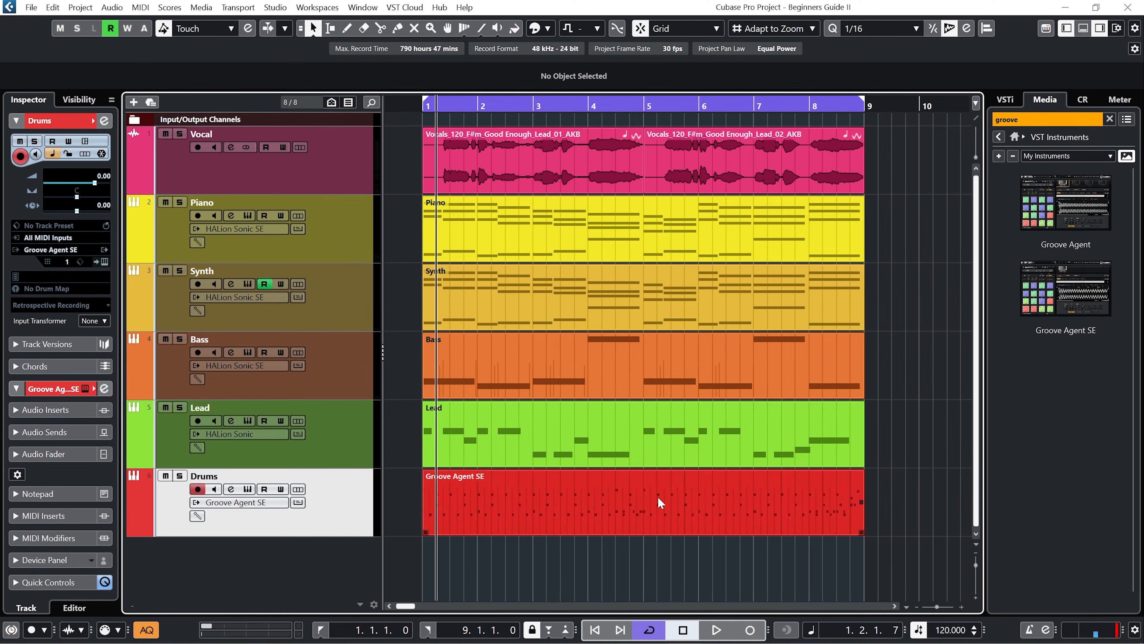
pyautogui.doubleClick(657, 496)
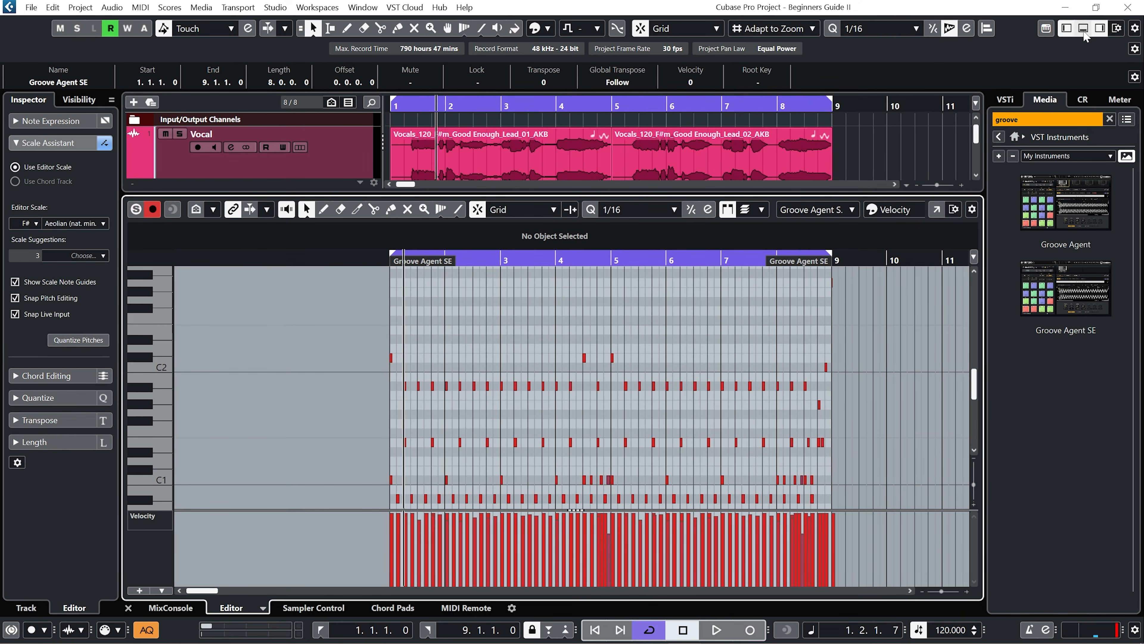
pyautogui.click(1083, 31)
# - Reorder the tracks as Drums, Bass, Piano, Synth, Lead and Vocal
pyautogui.moveTo(349, 493); pyautogui.dragTo(367, 171)
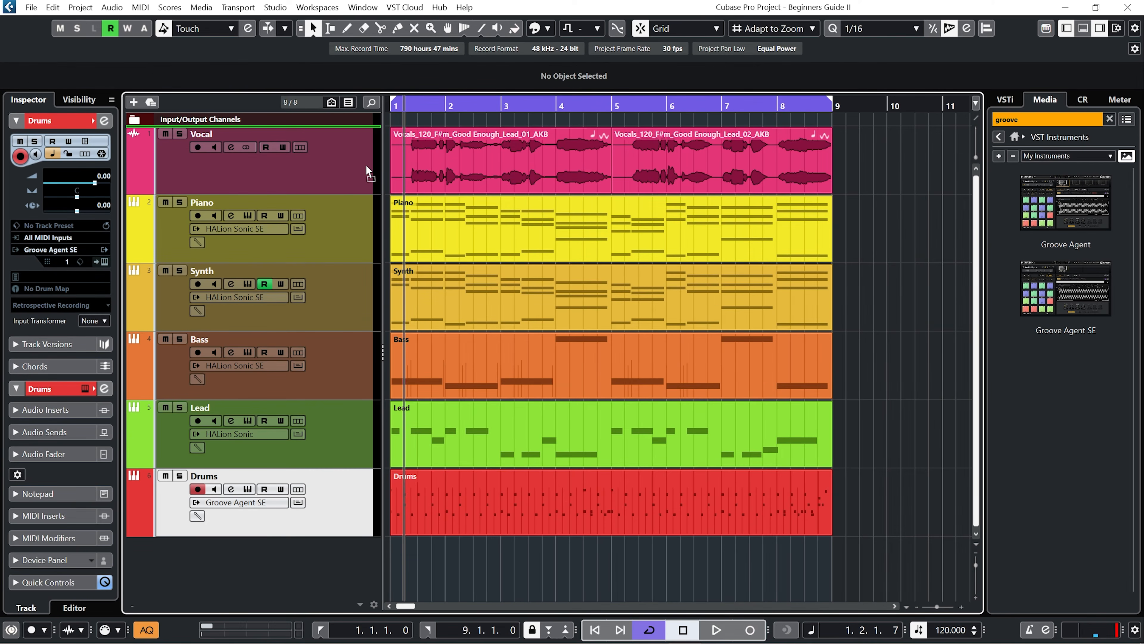
pyautogui.moveTo(353, 421); pyautogui.dragTo(362, 235)
pyautogui.moveTo(367, 383); pyautogui.dragTo(360, 306)
pyautogui.moveTo(346, 455); pyautogui.dragTo(365, 393)
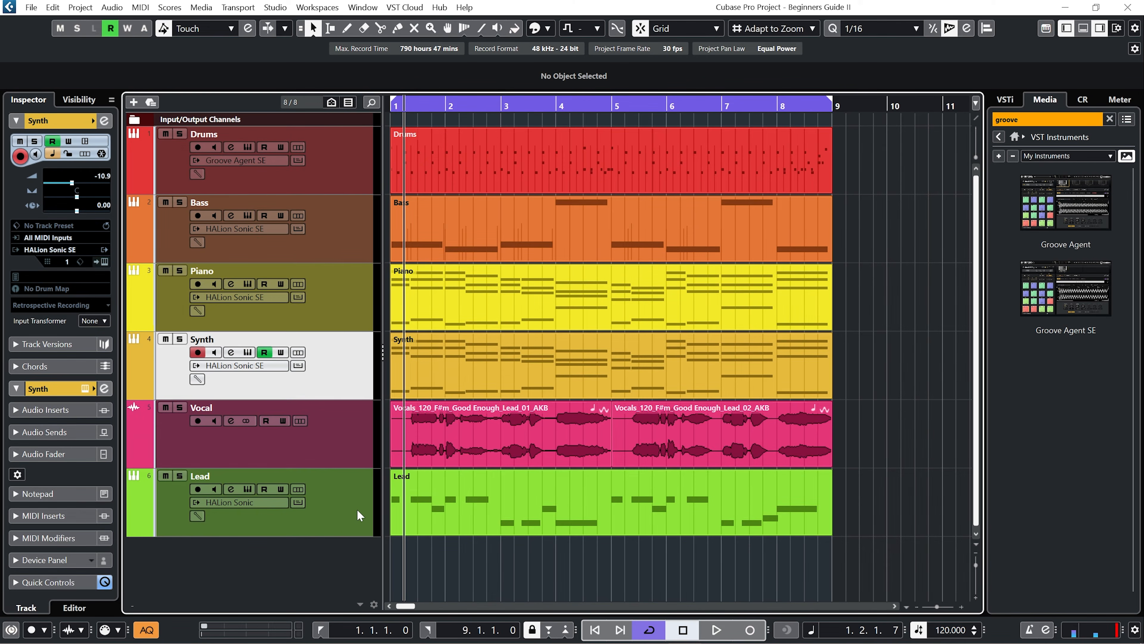
pyautogui.moveTo(356, 509); pyautogui.dragTo(364, 435)
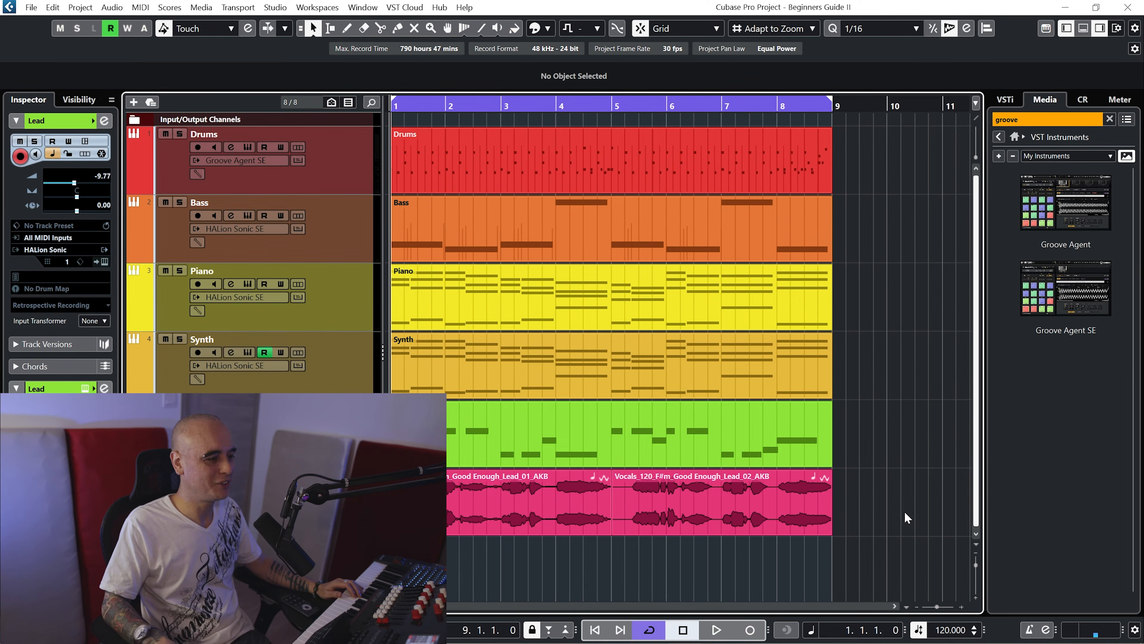
# - Repeat the eight-bar drum part once so the drums run to bar 17
pyautogui.click(916, 606)
pyautogui.click(917, 606)
pyautogui.click(916, 606)
pyautogui.click(917, 606)
pyautogui.click(917, 606)
pyautogui.click(917, 606)
pyautogui.click(916, 606)
pyautogui.click(568, 184)
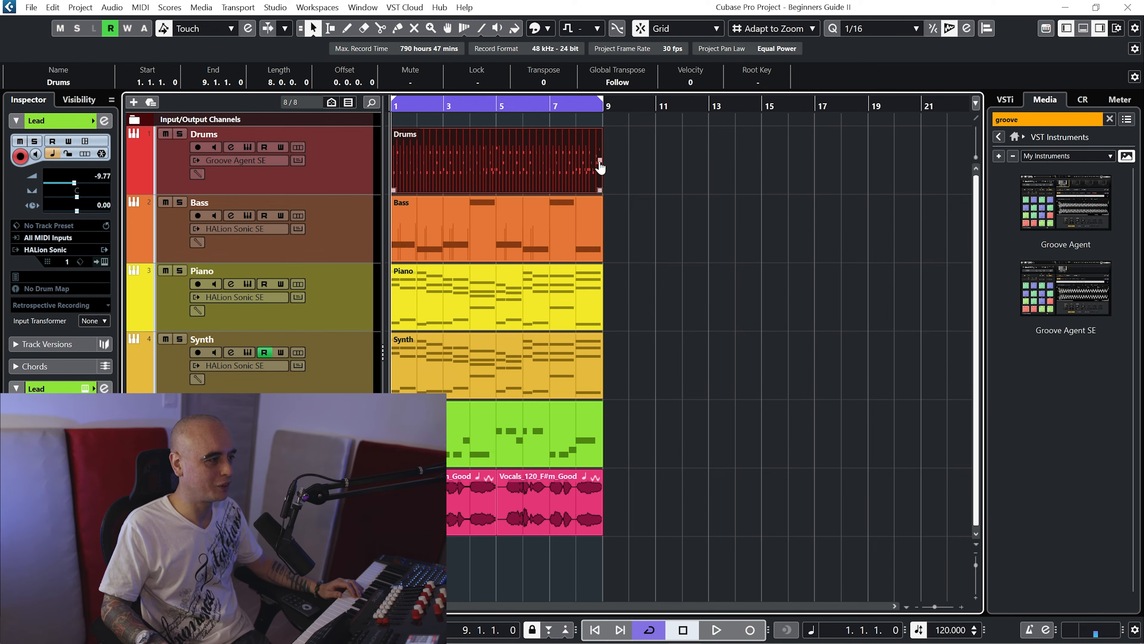
pyautogui.moveTo(600, 168); pyautogui.dragTo(621, 158)
pyautogui.click(697, 266)
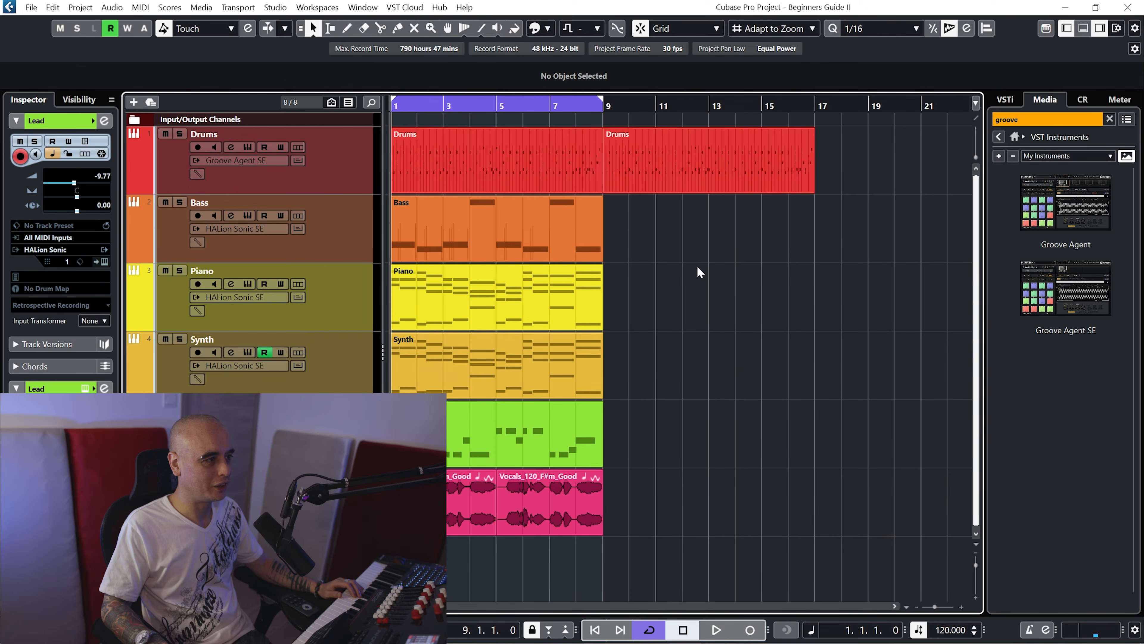
# - Repeat the Bass, Piano, Synth, Lead and Vocal parts once from bar 9 and extend the cycle range to bar 17
pyautogui.moveTo(638, 501)
pyautogui.mouseDown()
pyautogui.moveTo(523, 396)
pyautogui.moveTo(392, 215)
pyautogui.mouseUp()
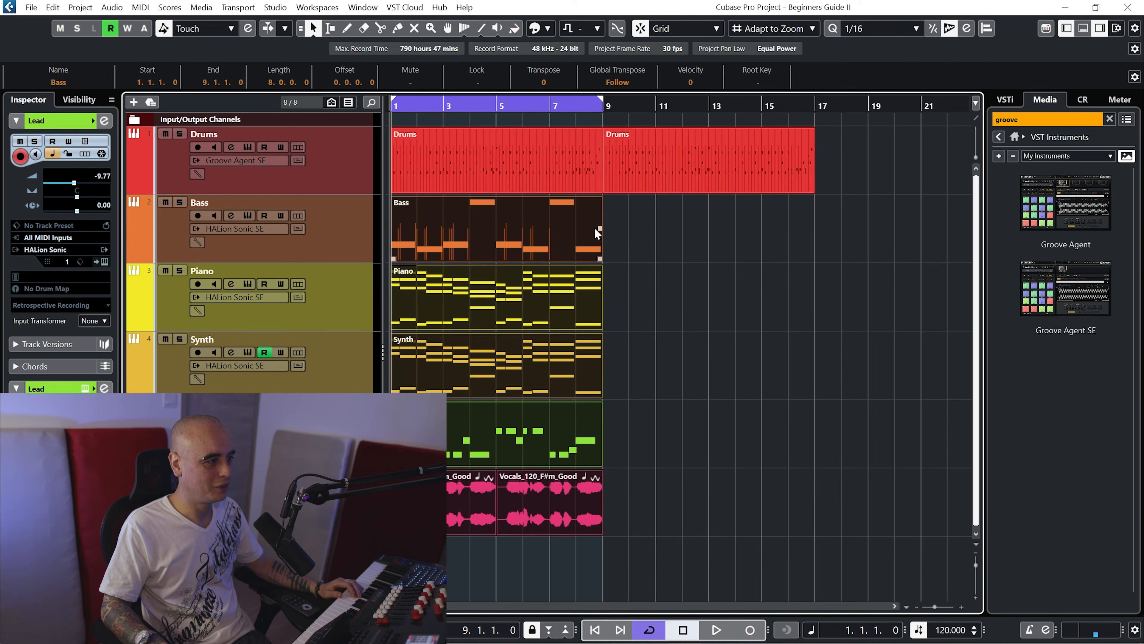
pyautogui.moveTo(599, 234); pyautogui.dragTo(647, 233)
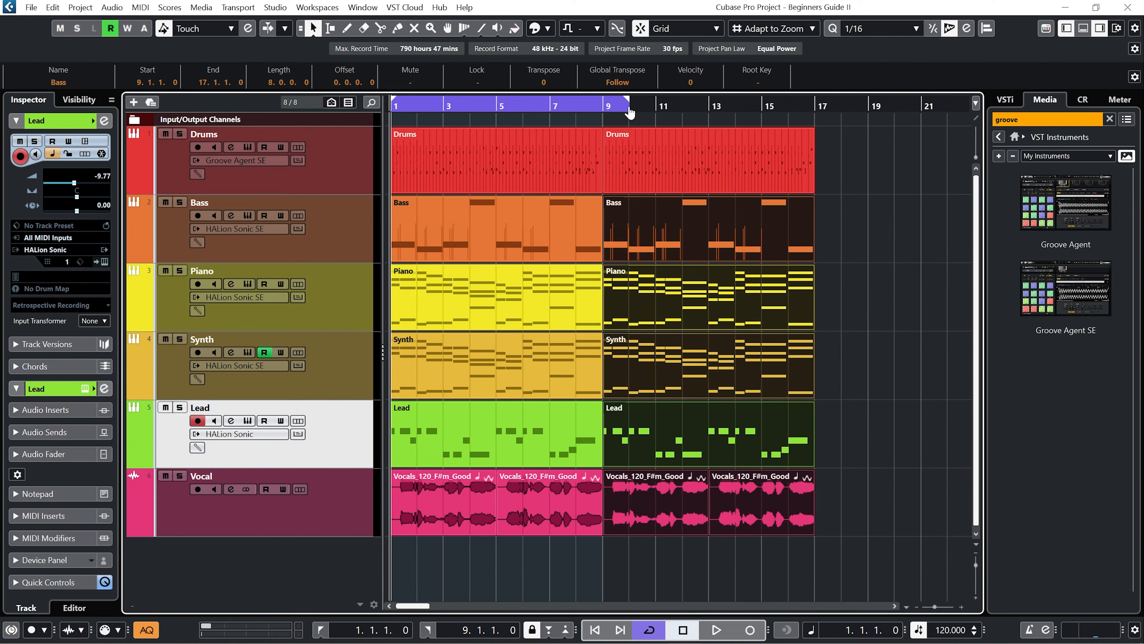
pyautogui.moveTo(700, 119); pyautogui.dragTo(785, 121)
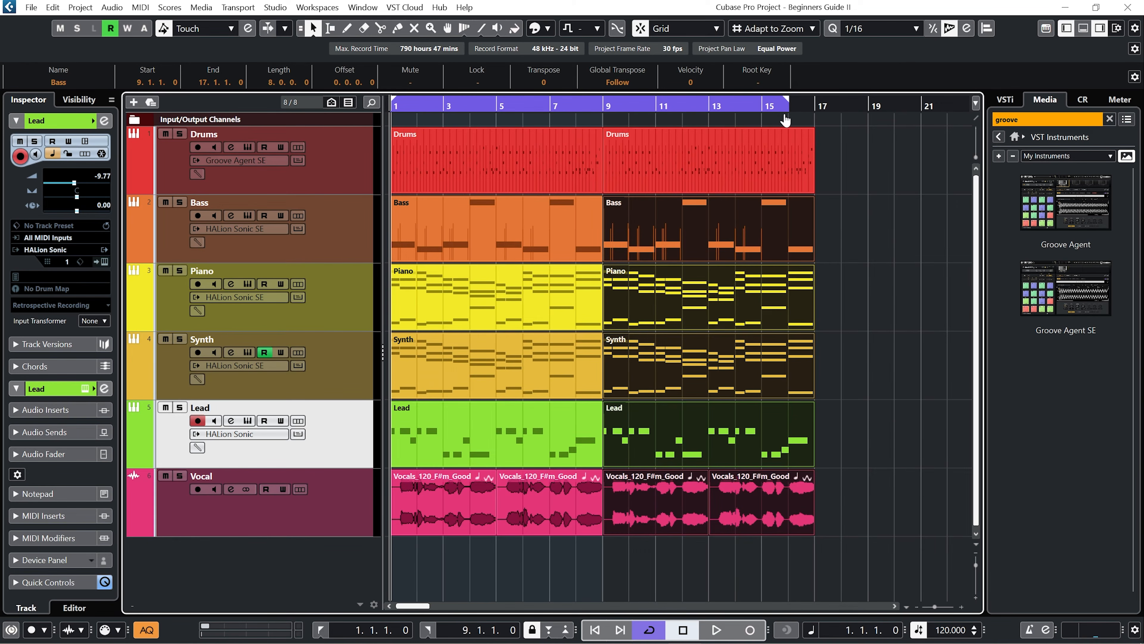
# - Repeat all parts on all six tracks from bar 17 to bar 33 and extend the cycle range to bar 33
pyautogui.click(472, 507)
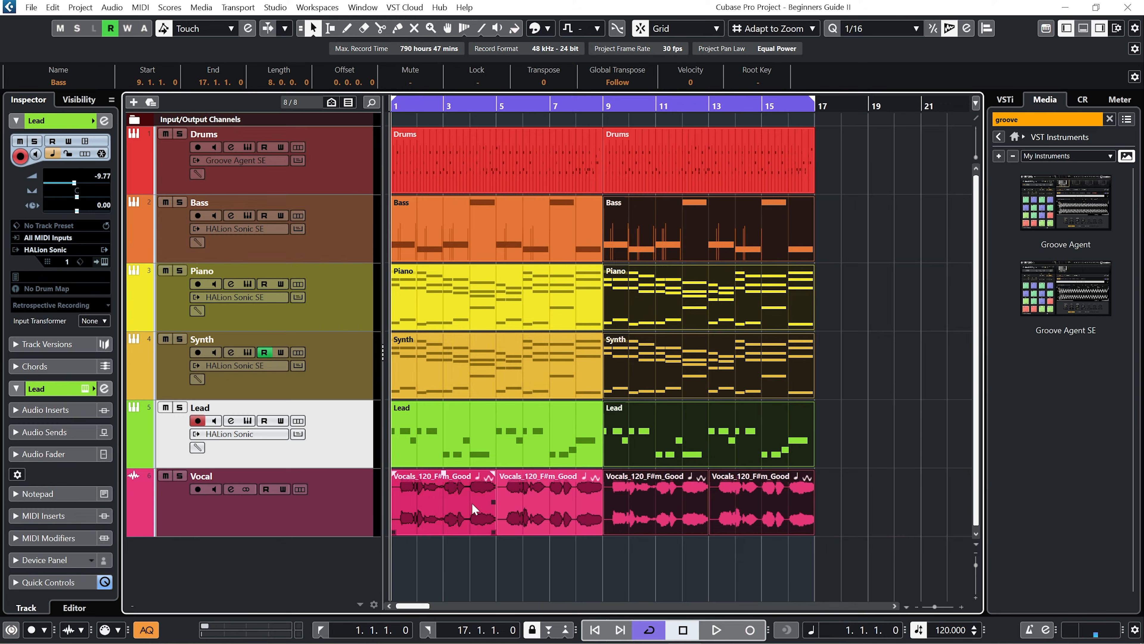
pyautogui.moveTo(840, 513); pyautogui.dragTo(425, 165)
pyautogui.click(697, 172)
pyautogui.moveTo(811, 160); pyautogui.dragTo(820, 159)
pyautogui.moveTo(933, 605); pyautogui.dragTo(932, 605)
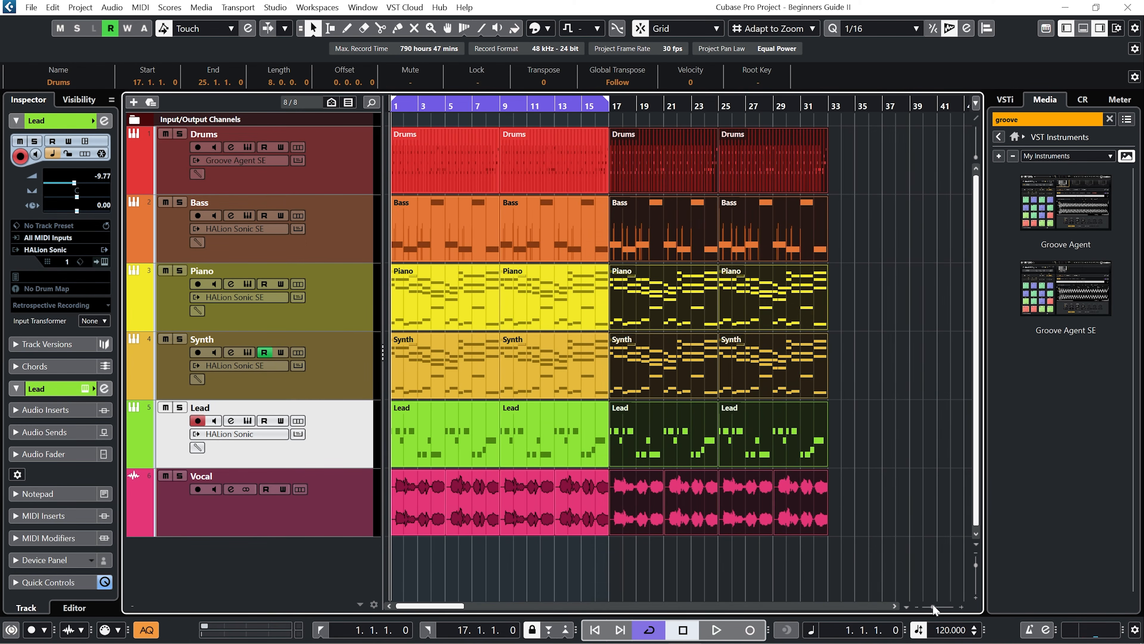
pyautogui.click(784, 564)
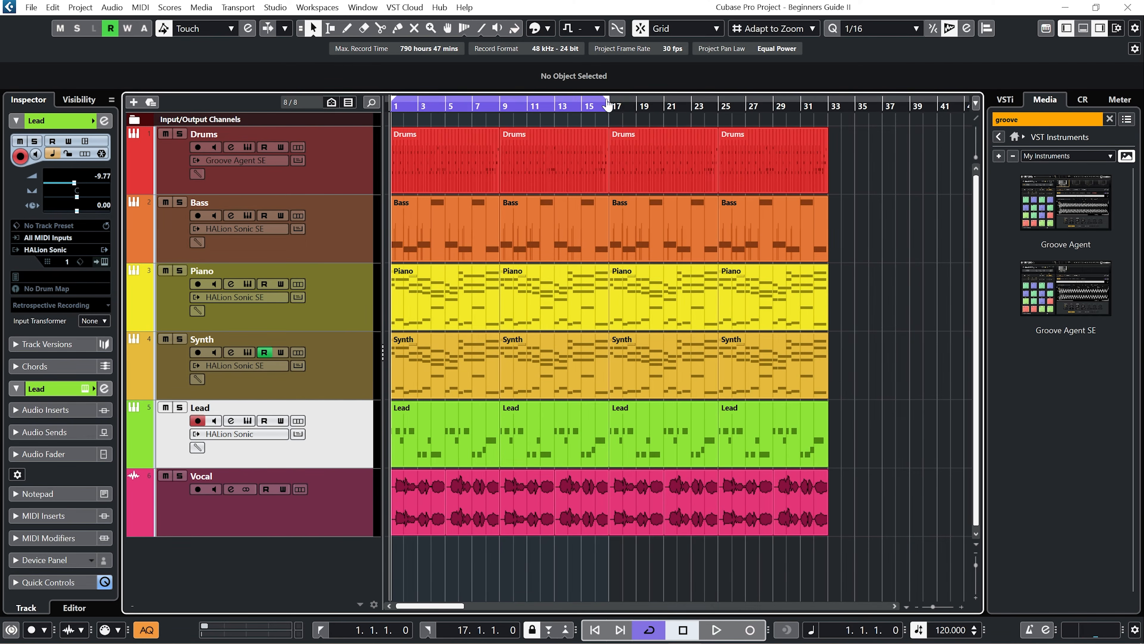
pyautogui.moveTo(606, 104); pyautogui.dragTo(825, 124)
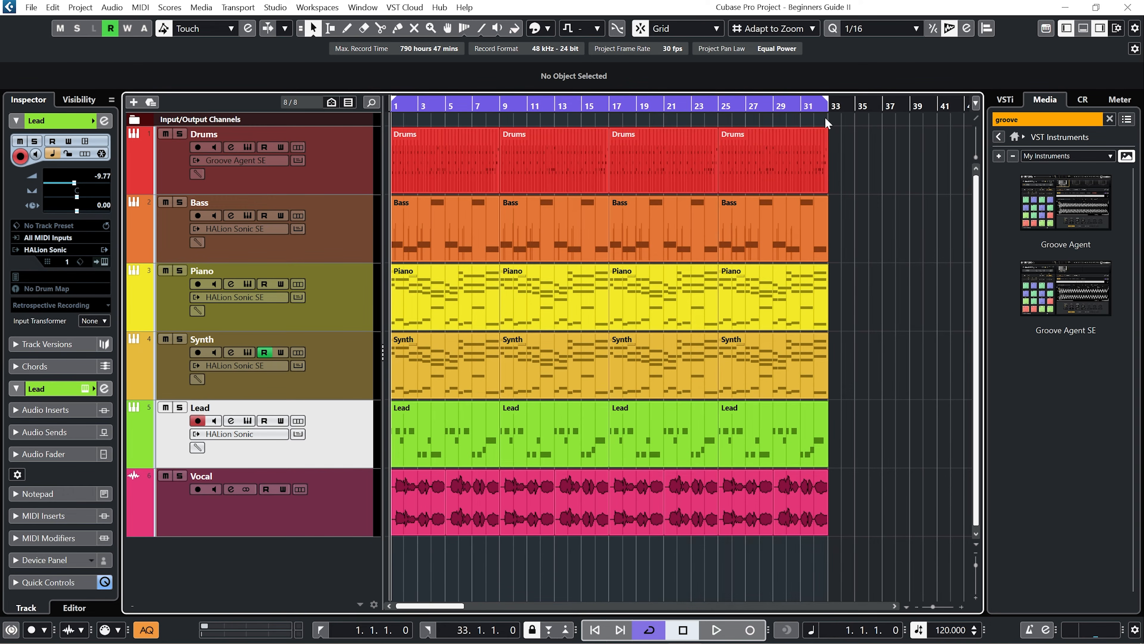
# - Mute both Vocal events and the Lead part in bars 1 to 9 with the Mute tool
pyautogui.rightClick(454, 551)
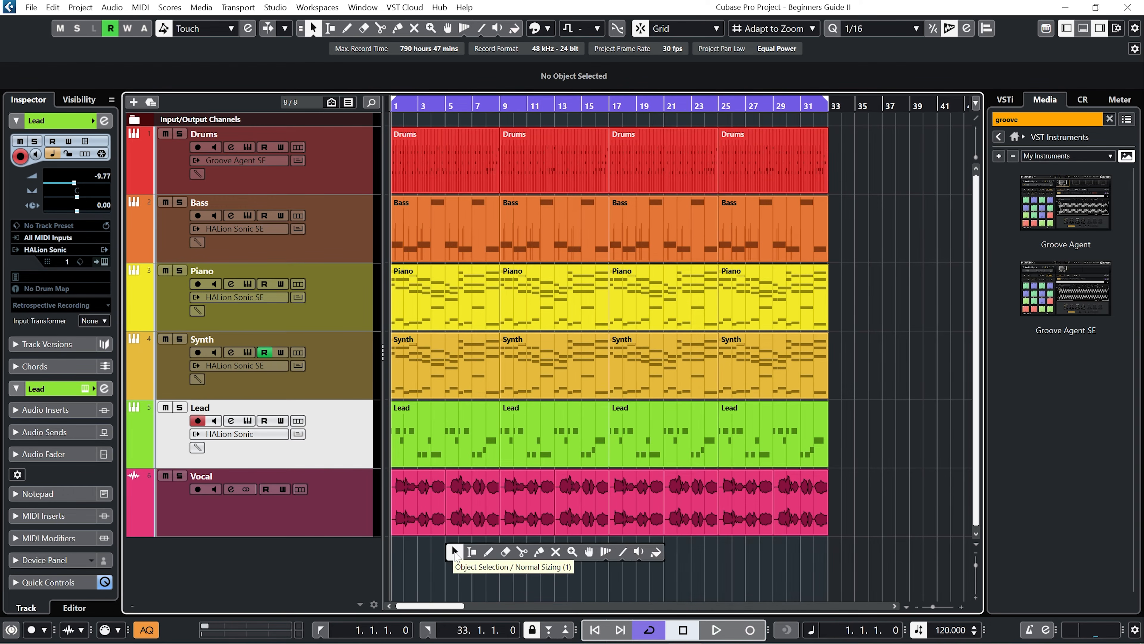
pyautogui.click(555, 551)
pyautogui.click(419, 501)
pyautogui.click(487, 501)
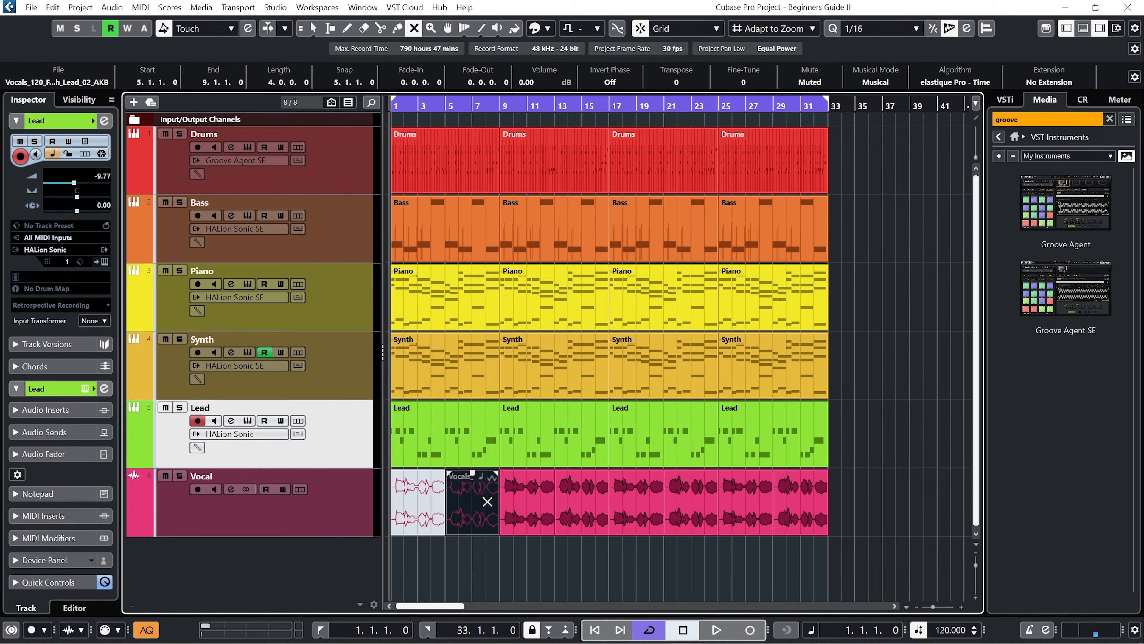
pyautogui.click(446, 437)
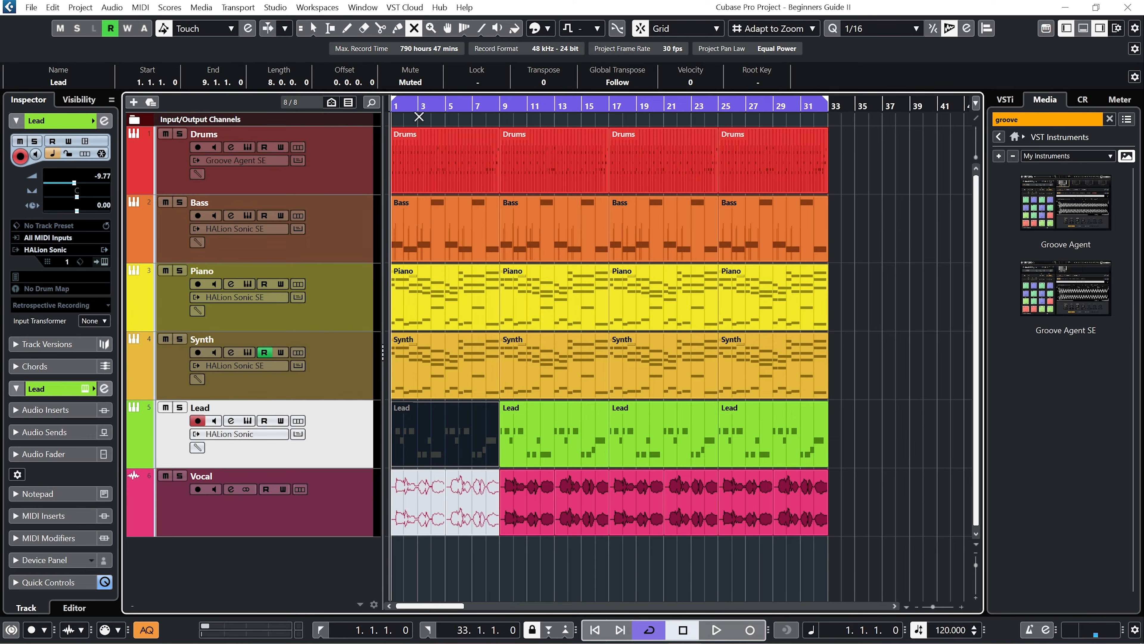
# - During playback, mute the Synth parts at bars 1 and 17, the Lead parts at bars 9 and 17, and the vocals in bars 9–17 and 25–33
pyautogui.press('space')
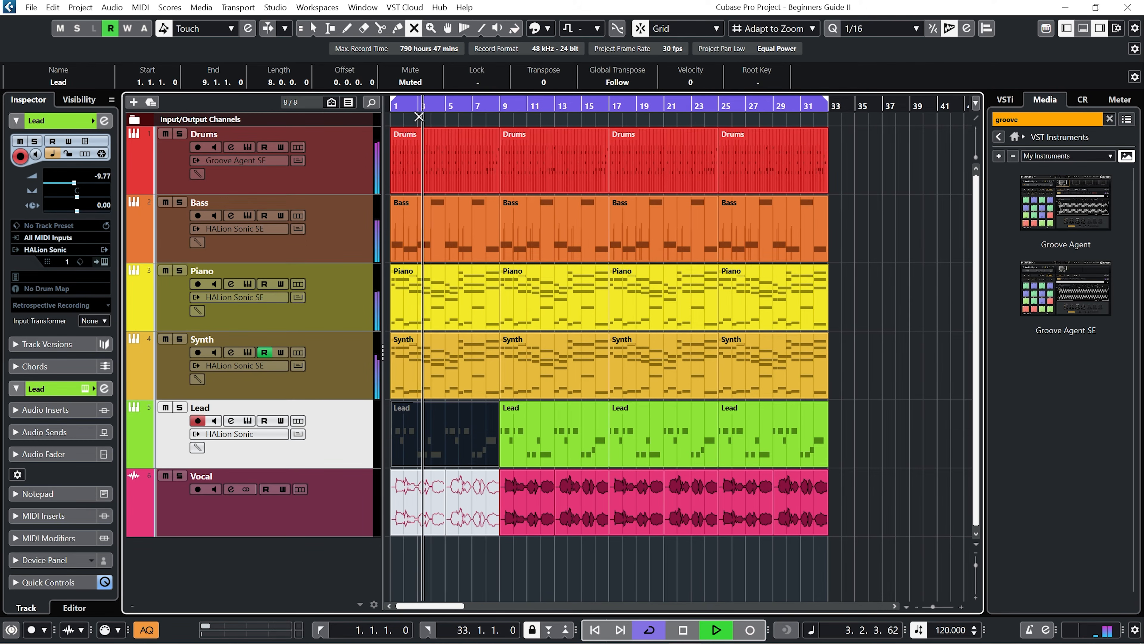
pyautogui.press('space')
pyautogui.click(438, 370)
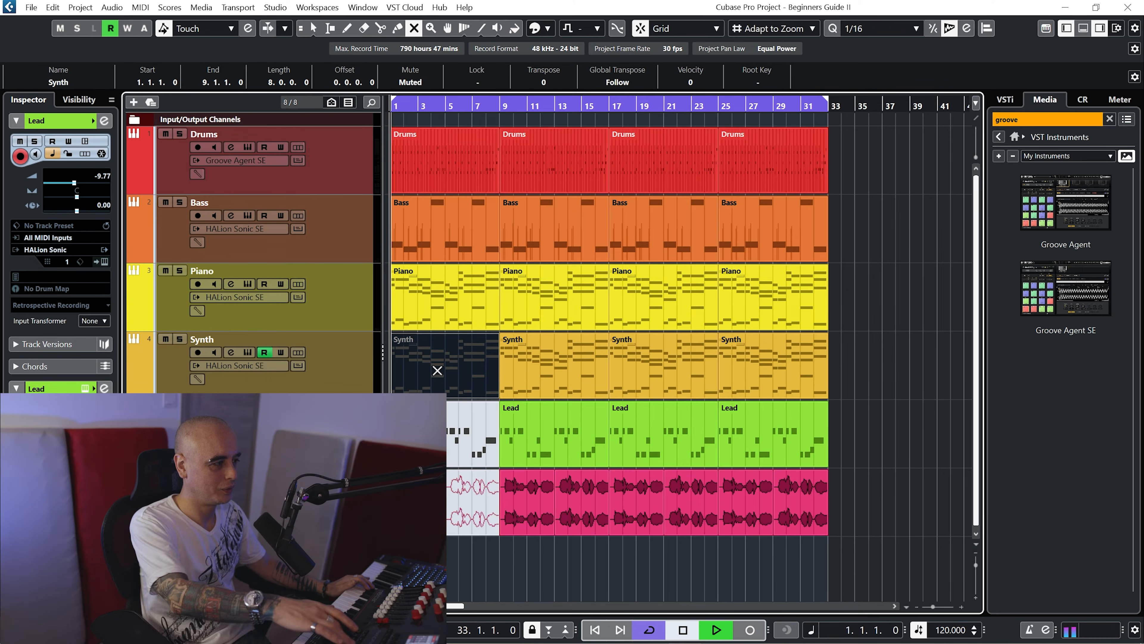
pyautogui.press('space')
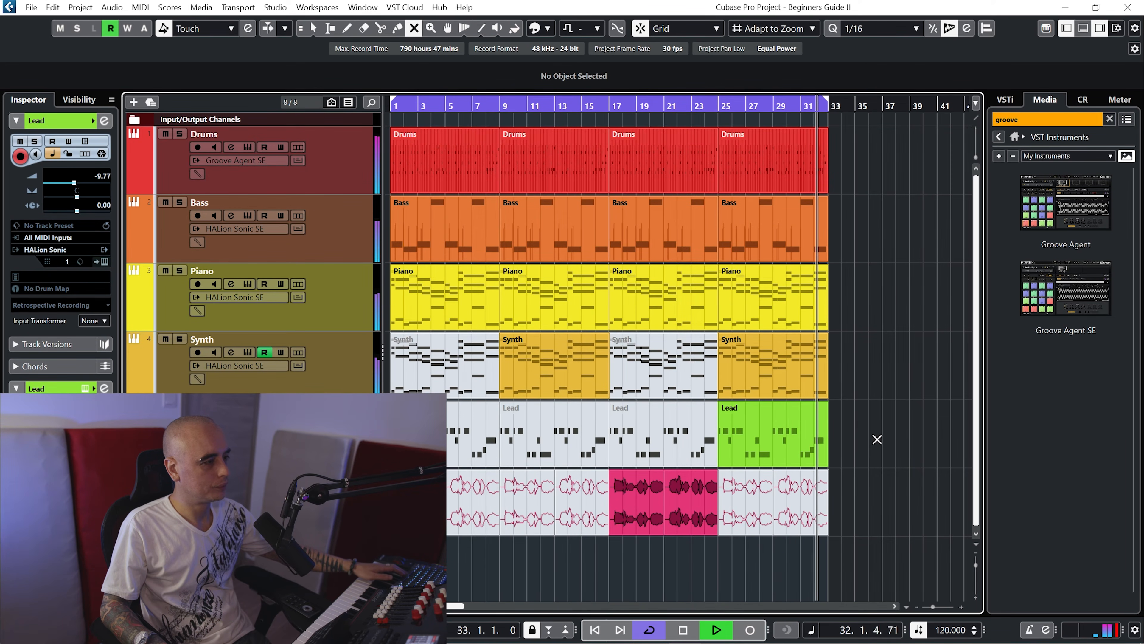
pyautogui.press('space')
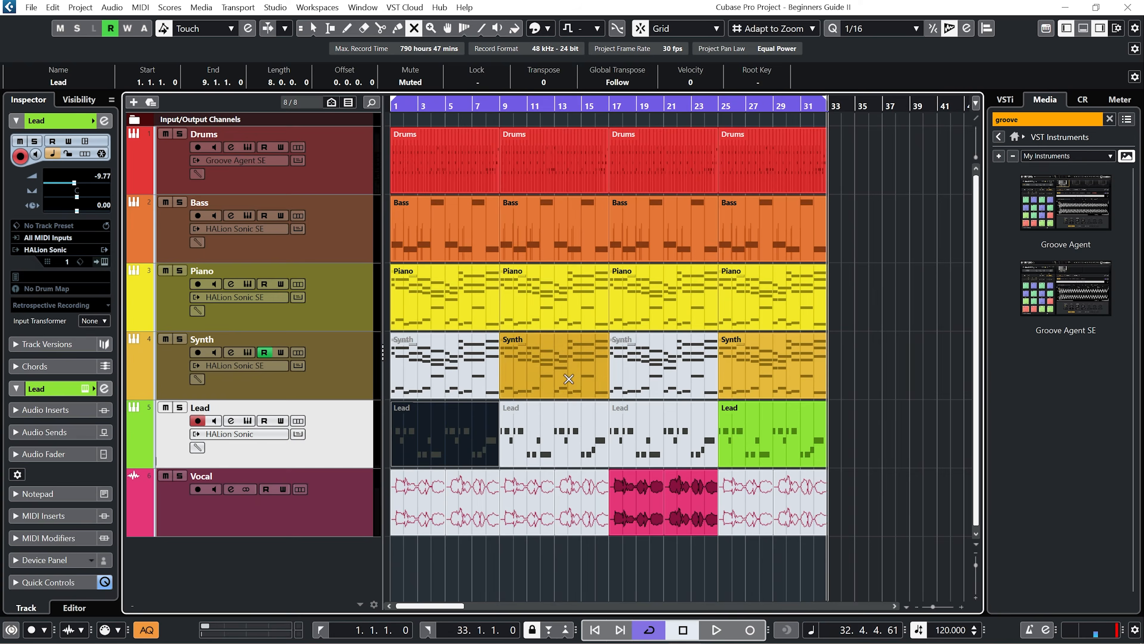
# - Toggle the mute of the first Lead part off and back on, and clear the selection
pyautogui.click(472, 444)
pyautogui.click(472, 446)
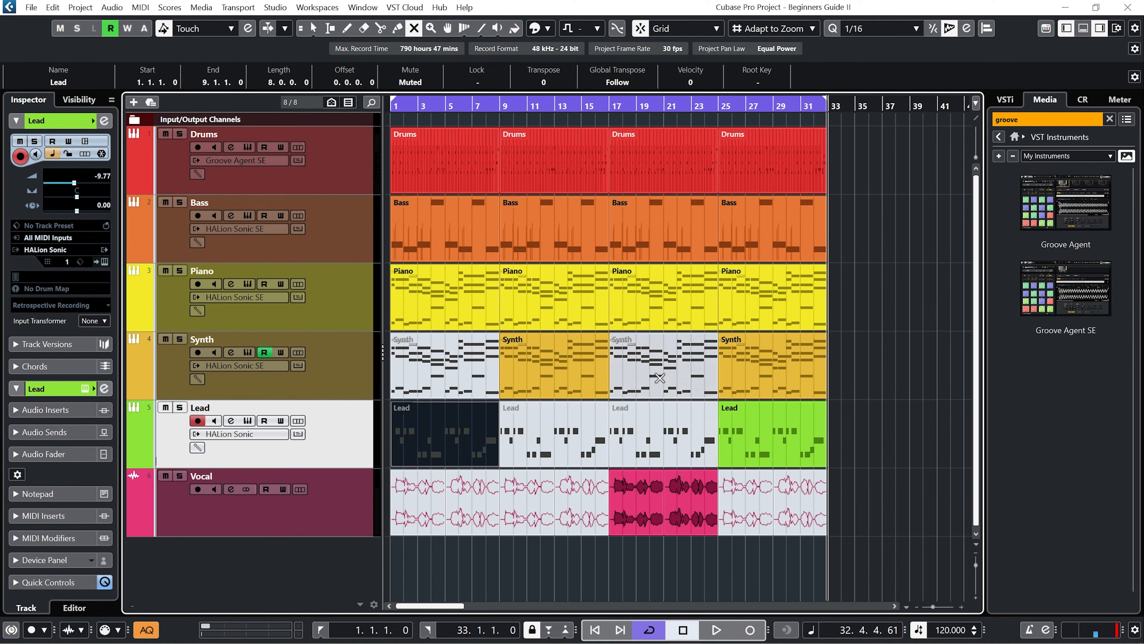
pyautogui.click(858, 373)
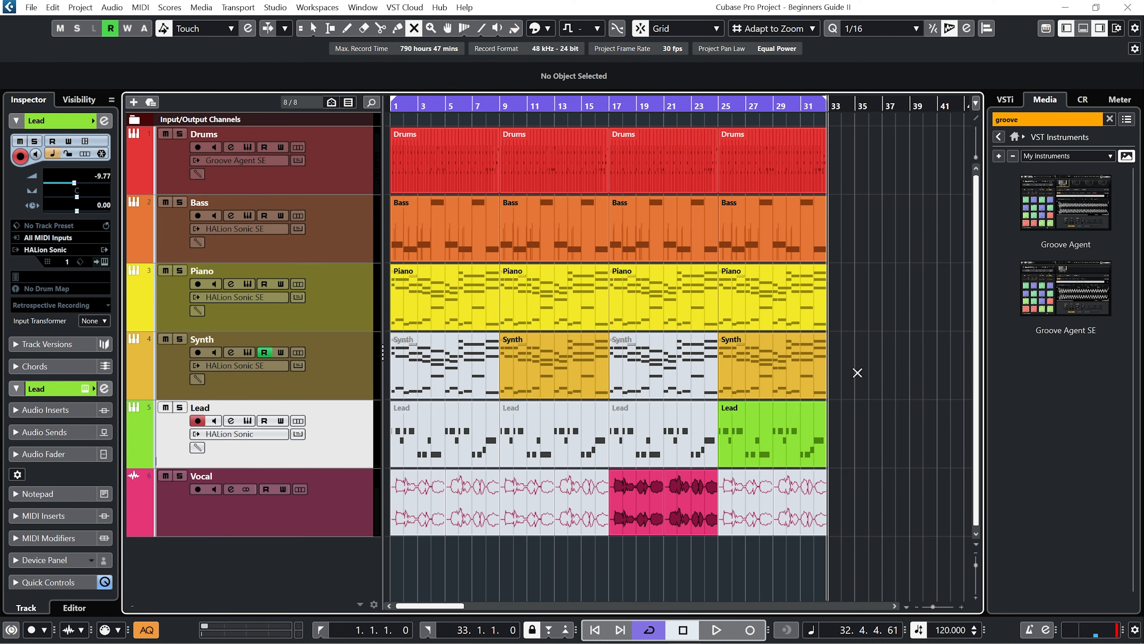
# - Erase the muted Synth parts at bars 1 and 17
pyautogui.press('5')
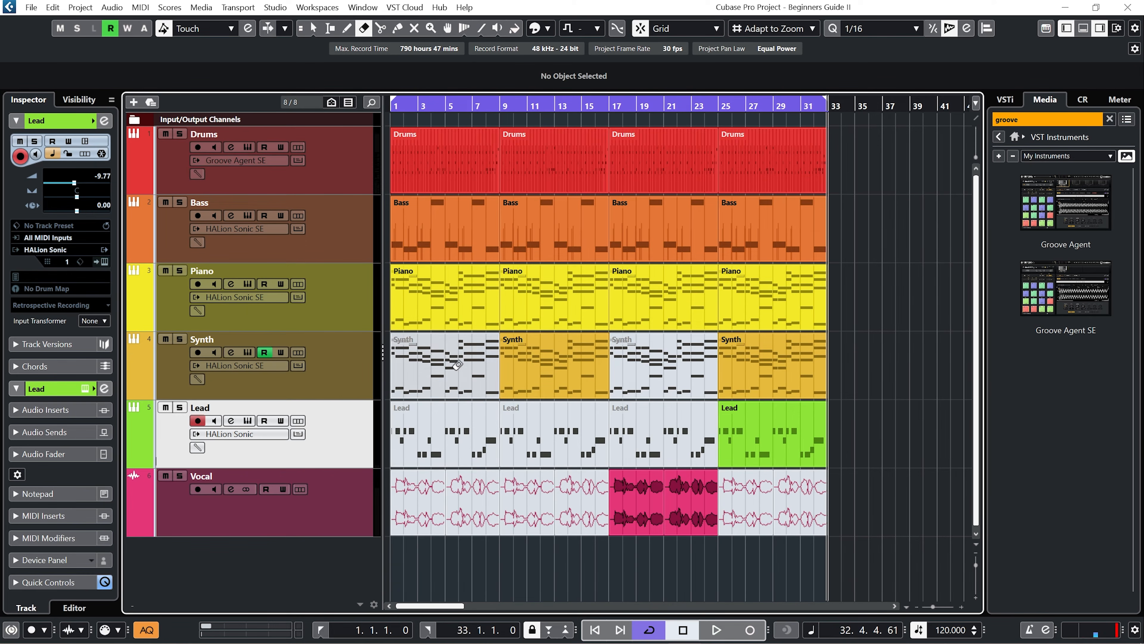
pyautogui.rightClick(464, 374)
pyautogui.click(517, 379)
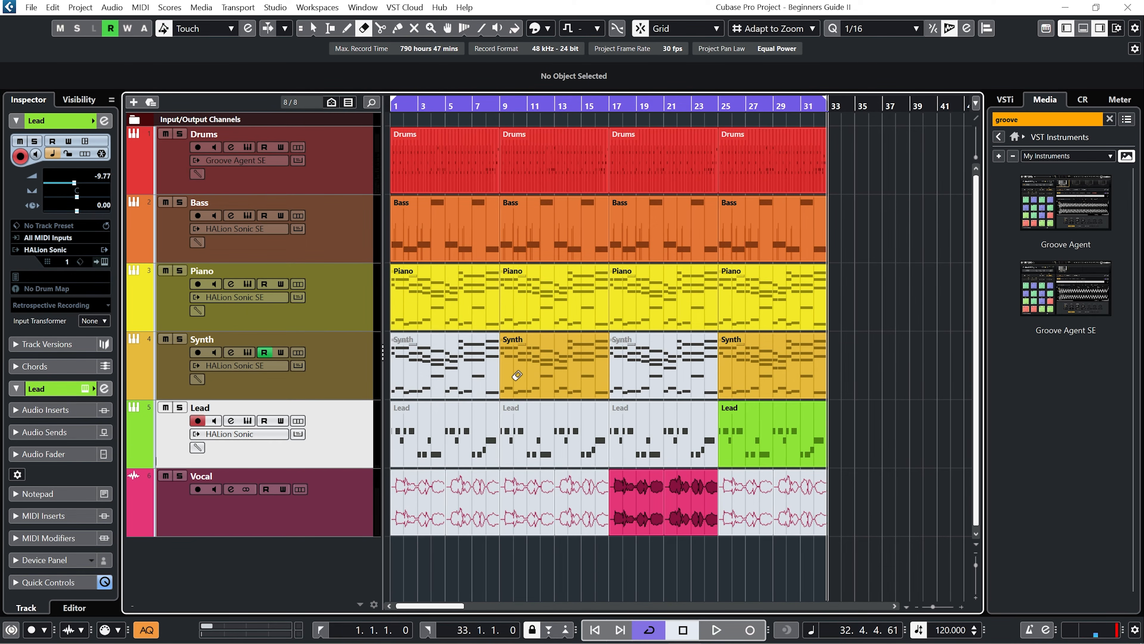
pyautogui.click(464, 372)
pyautogui.click(632, 367)
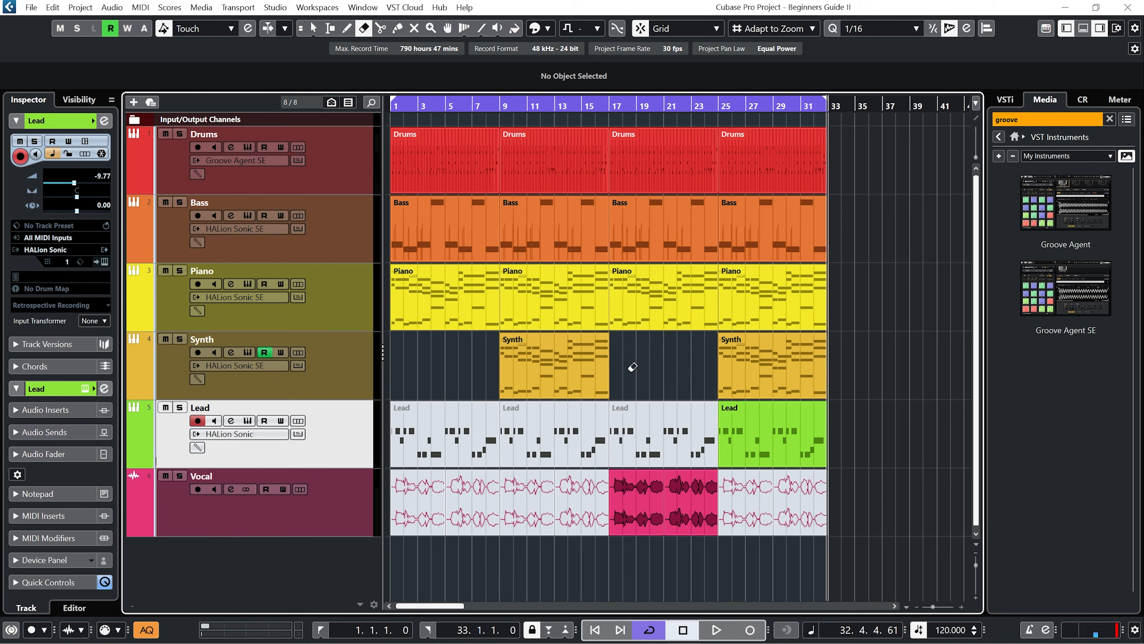
# - Erase the muted Lead parts at bars 1, 9 and 17
pyautogui.click(461, 425)
pyautogui.click(537, 443)
pyautogui.click(636, 451)
# - Erase the muted Vocal events in bars 1–17 and 25–33, and return the playhead to the project start
pyautogui.click(419, 500)
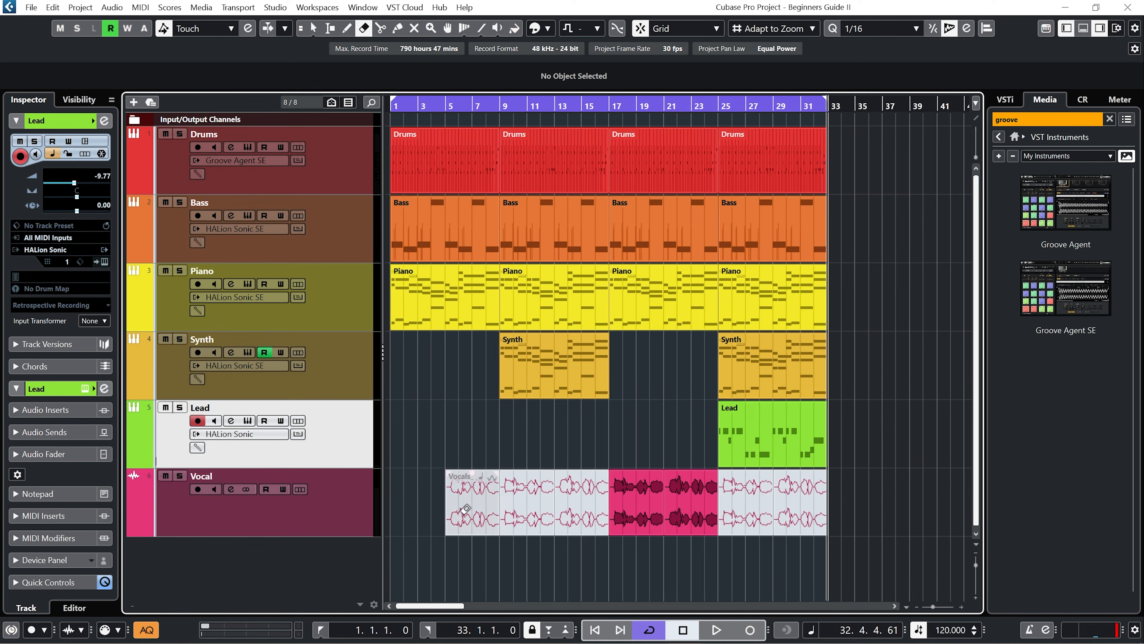
pyautogui.click(473, 500)
pyautogui.click(525, 499)
pyautogui.click(564, 500)
pyautogui.click(742, 502)
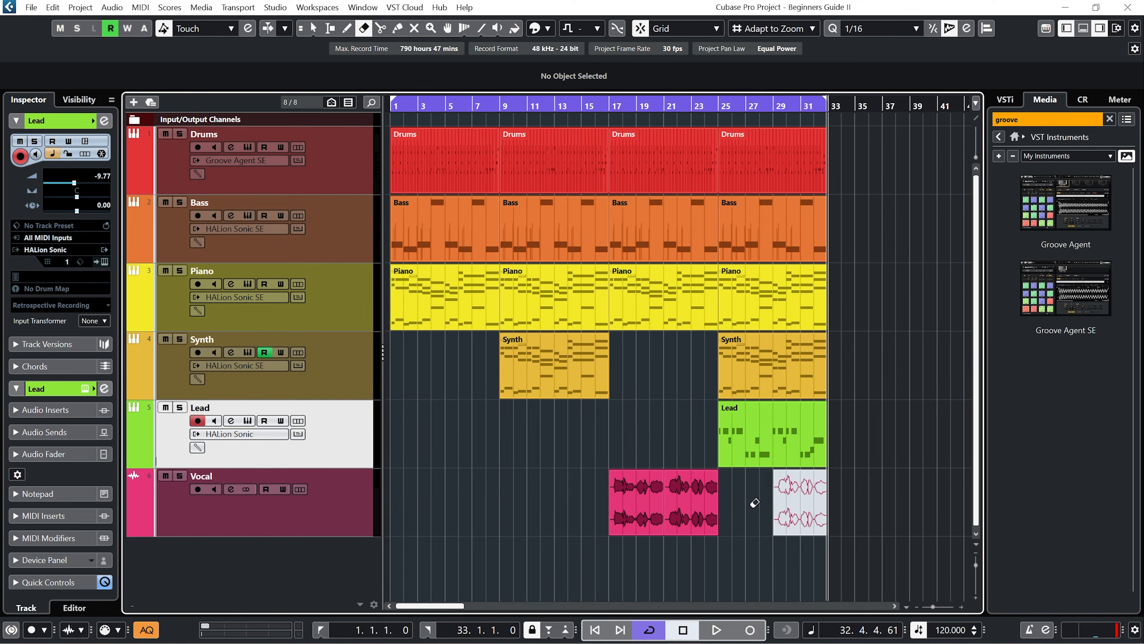
pyautogui.click(804, 500)
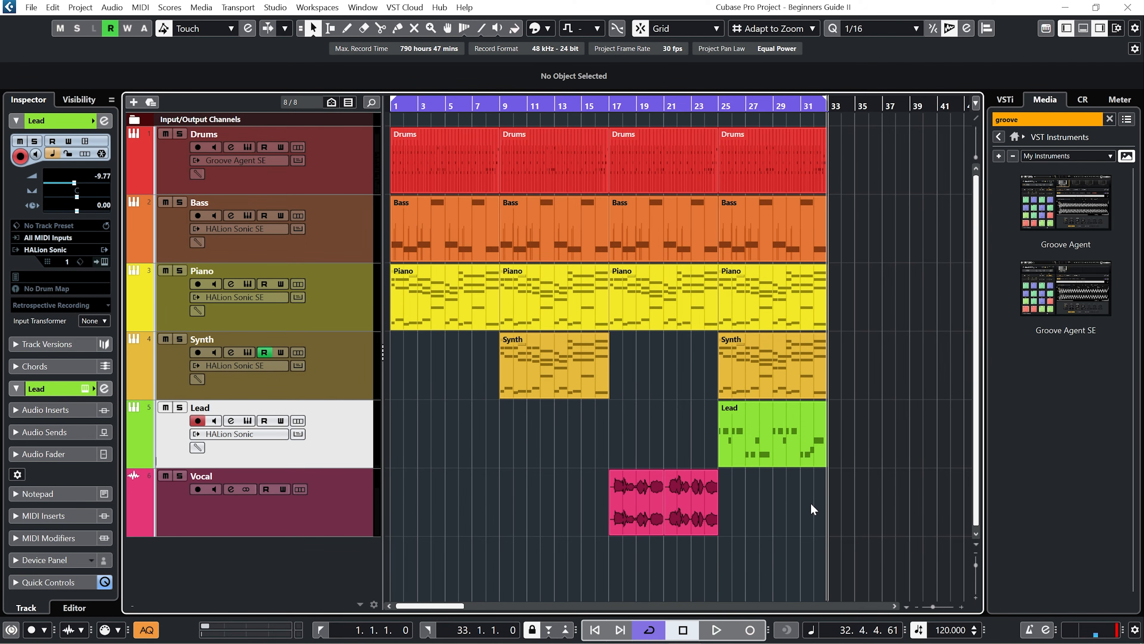
pyautogui.press('Home')
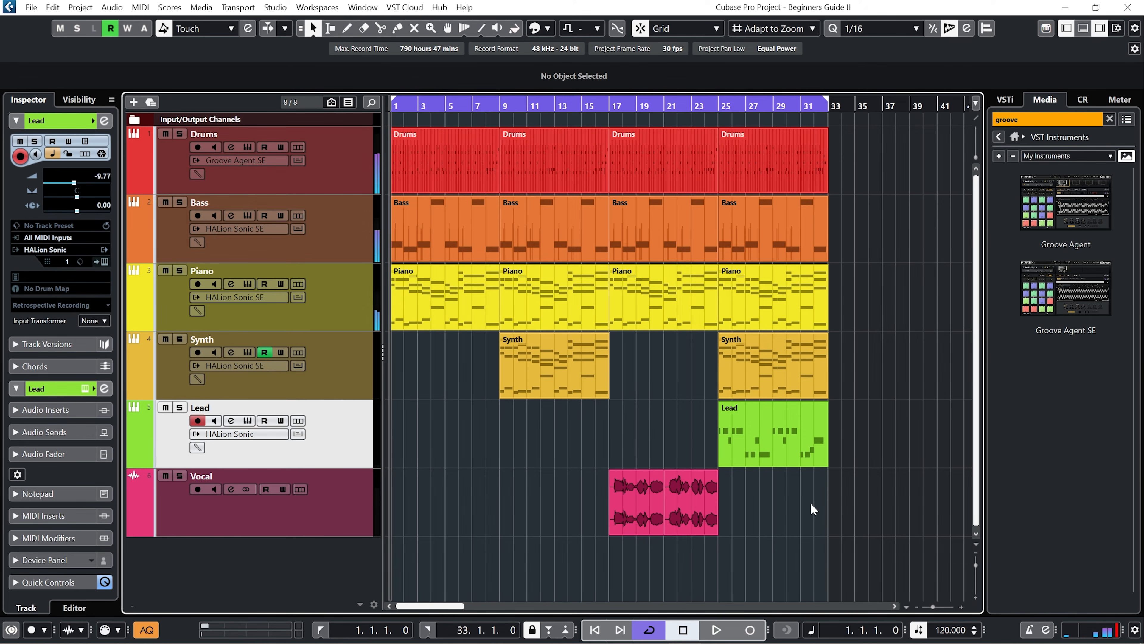
# - Open the first Drums part in the Drum Editor and show only drum sounds with events
pyautogui.doubleClick(424, 177)
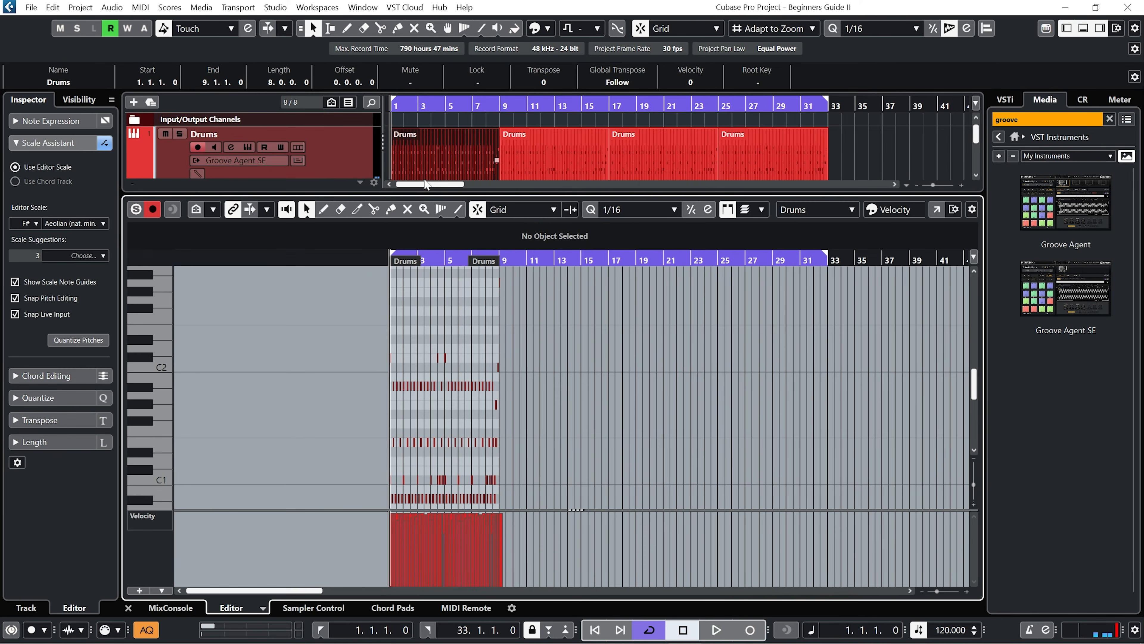
pyautogui.click(265, 612)
pyautogui.click(276, 590)
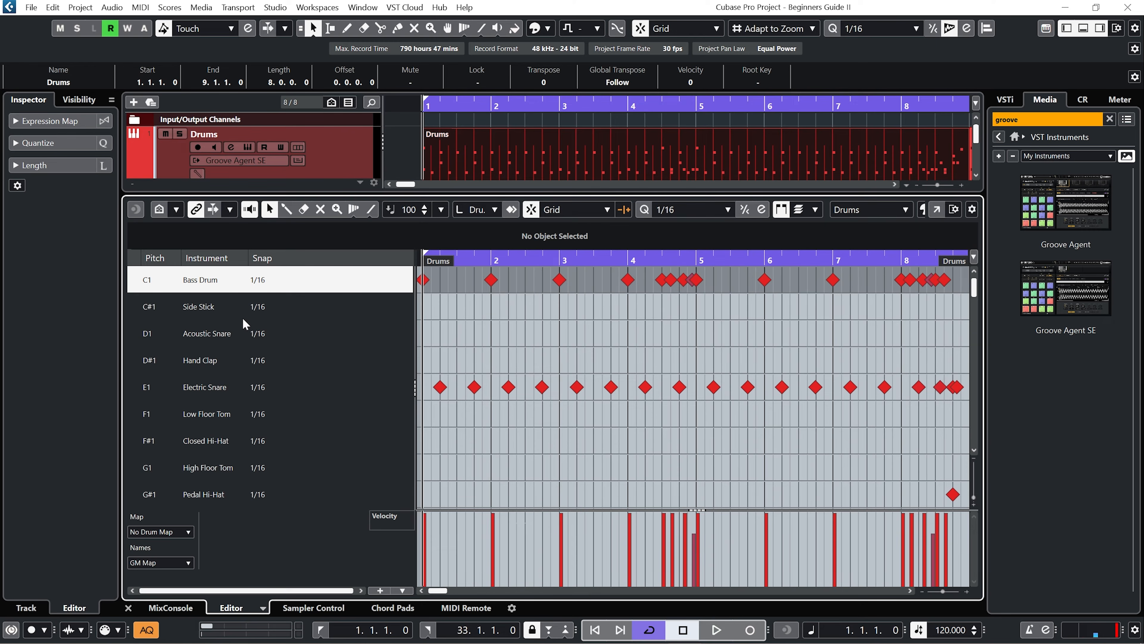
pyautogui.click(176, 209)
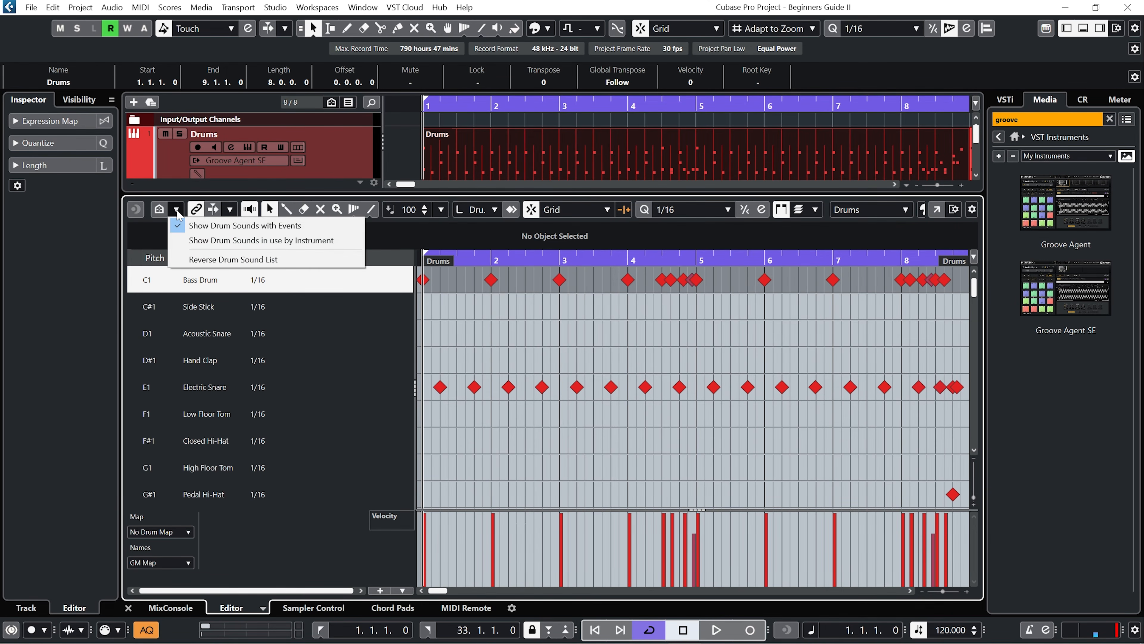
pyautogui.click(218, 227)
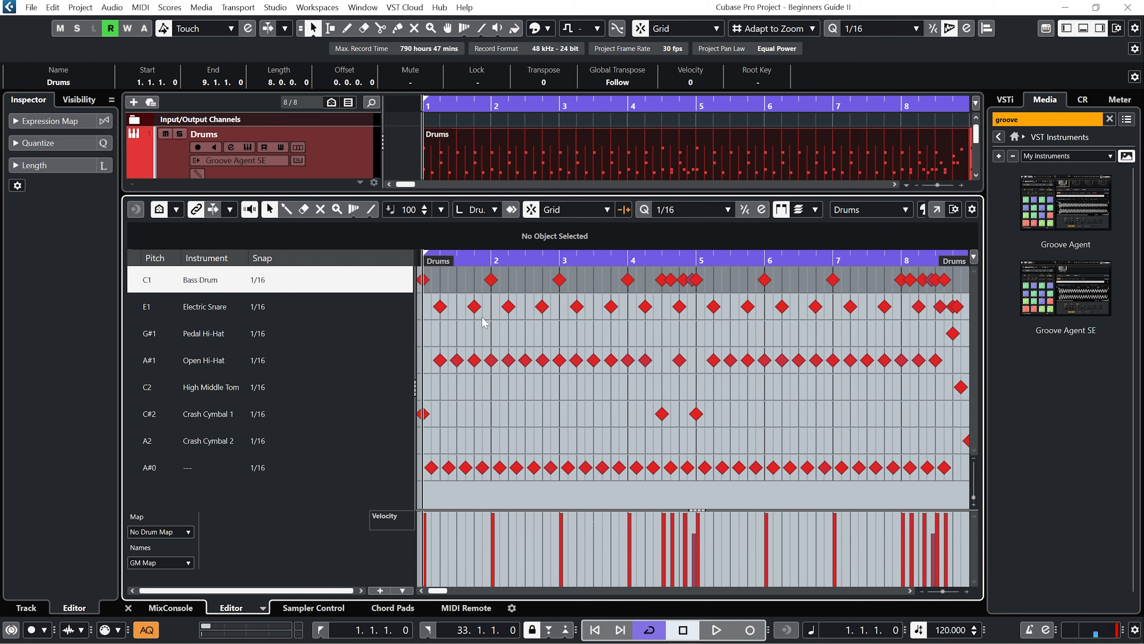
# - Mute the Electric Snare notes in bars 1–4 with the Mute tool, audition the beat, and mute more snare notes from bar 5
pyautogui.rightClick(462, 325)
pyautogui.click(511, 321)
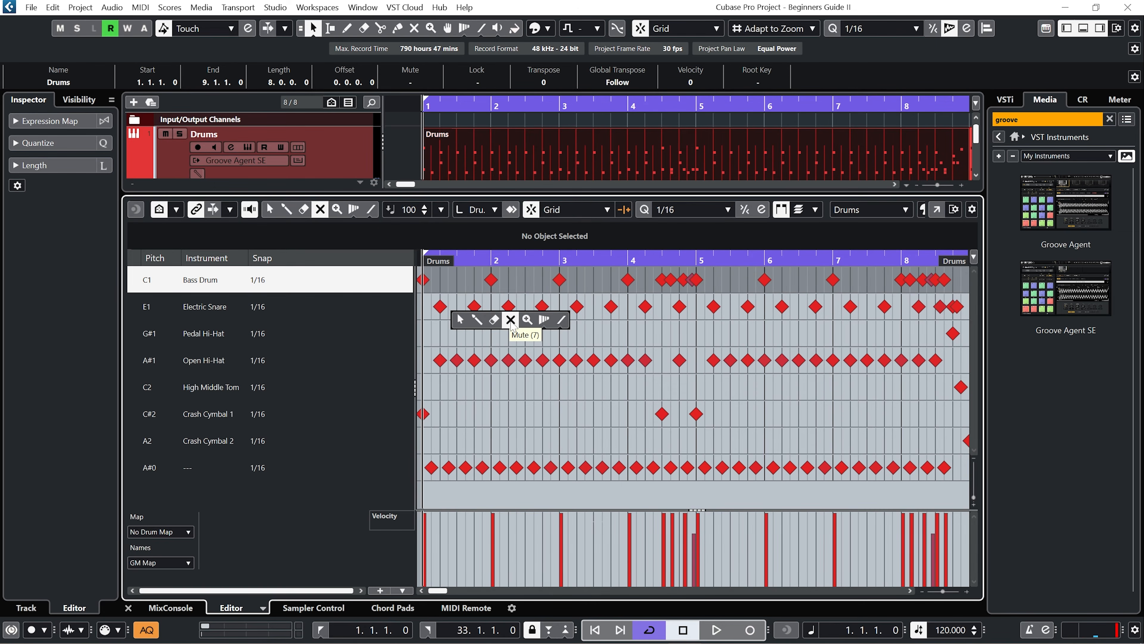
pyautogui.moveTo(629, 316); pyautogui.dragTo(685, 300)
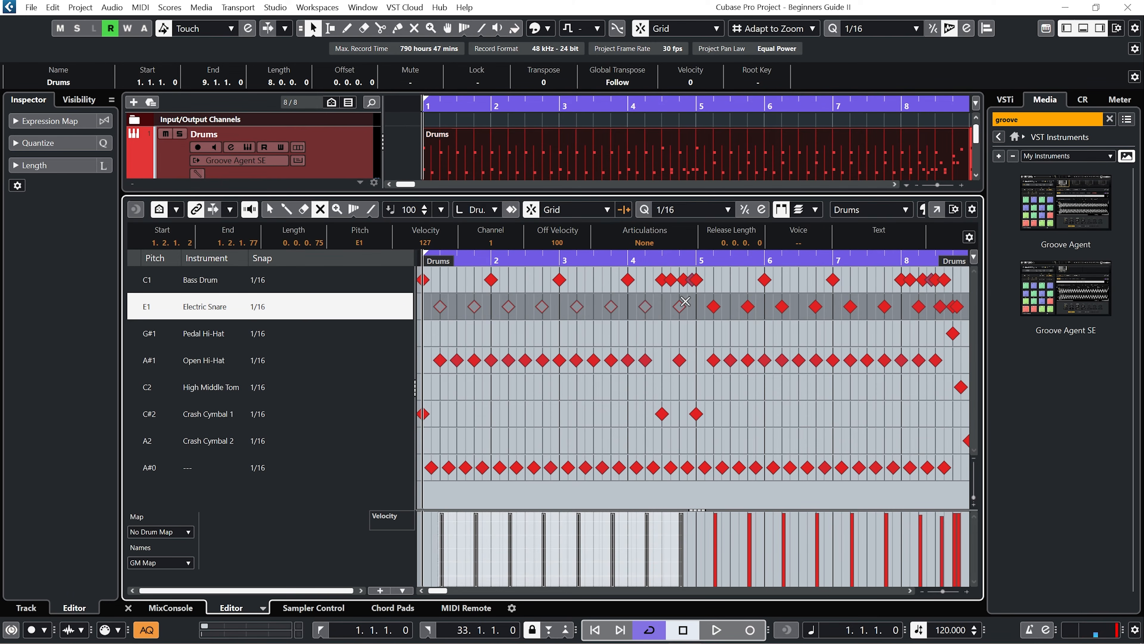
pyautogui.press('space')
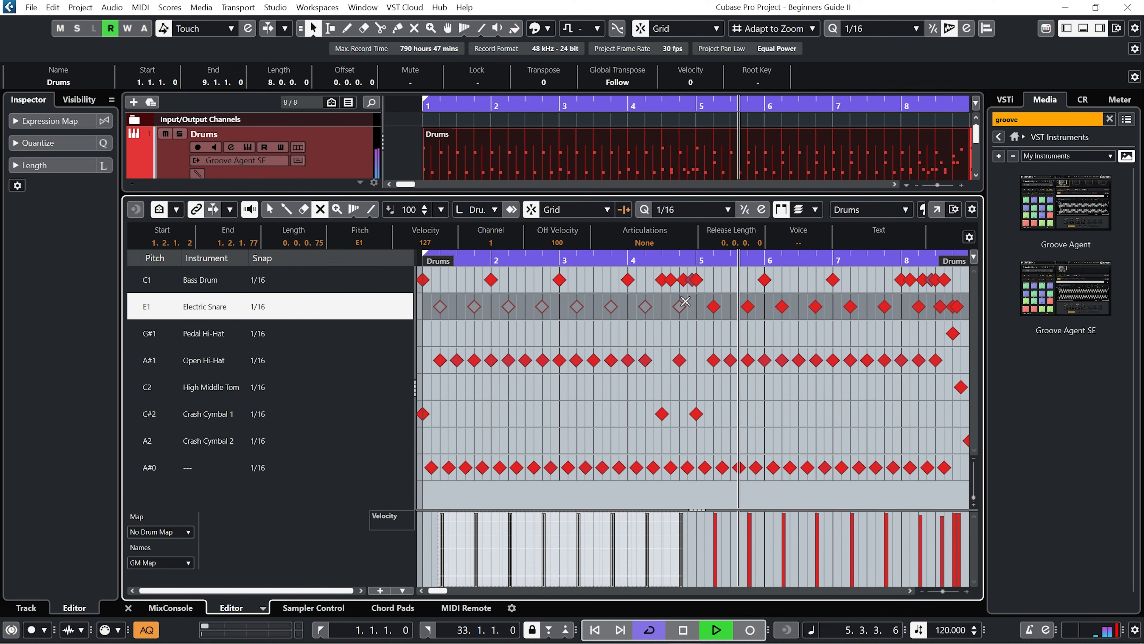
pyautogui.press('space')
pyautogui.moveTo(711, 323); pyautogui.dragTo(749, 320)
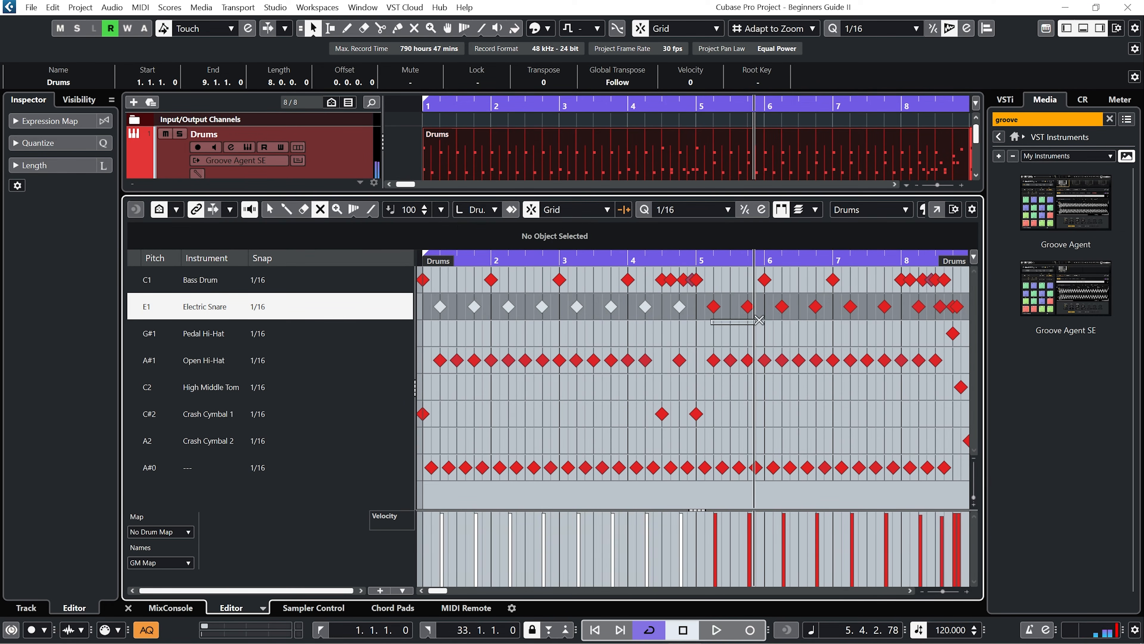
pyautogui.moveTo(835, 317); pyautogui.dragTo(920, 301)
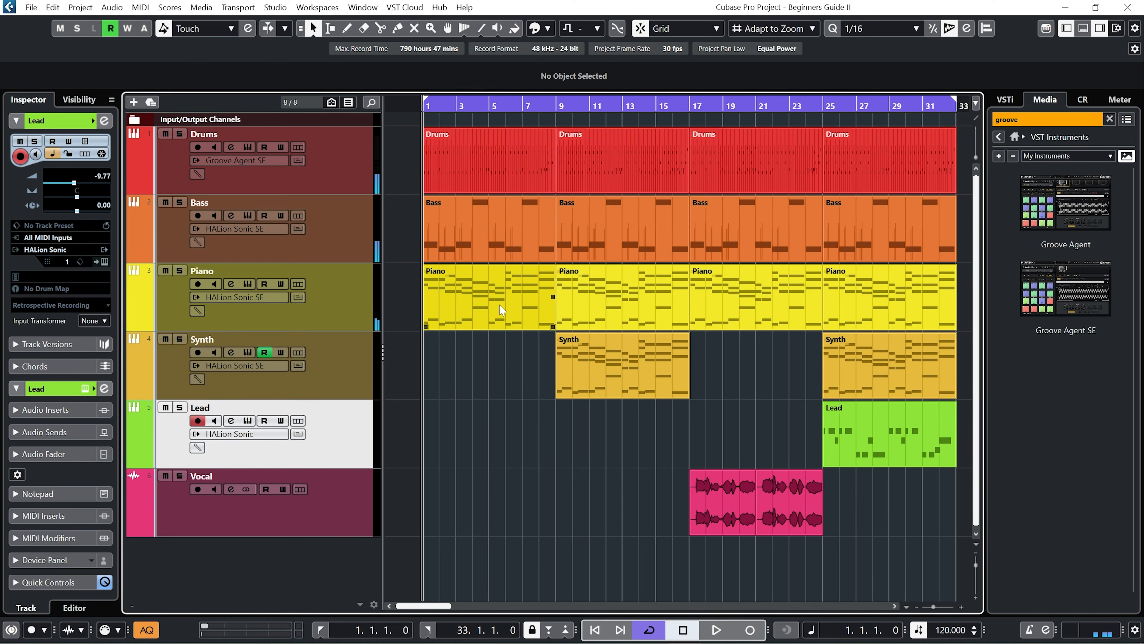
# - Open the first Piano part for editing and shorten all four notes of the bar 4 chord to one beat
pyautogui.doubleClick(499, 304)
pyautogui.scroll(-4, 498, 305)
pyautogui.scroll(6, 389, 288)
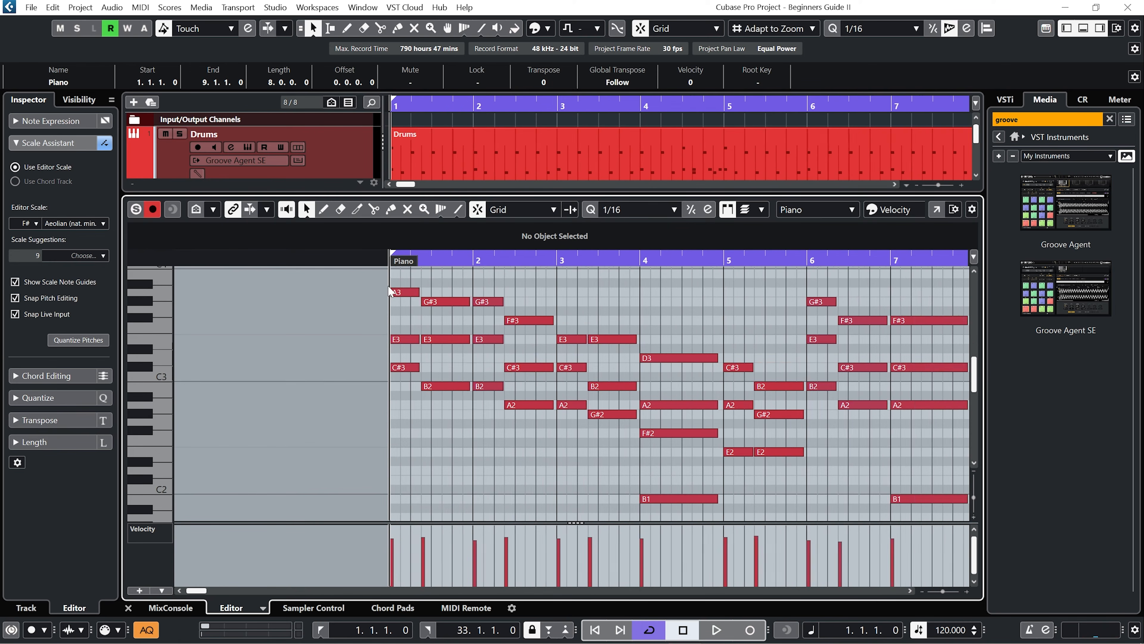
pyautogui.press('space')
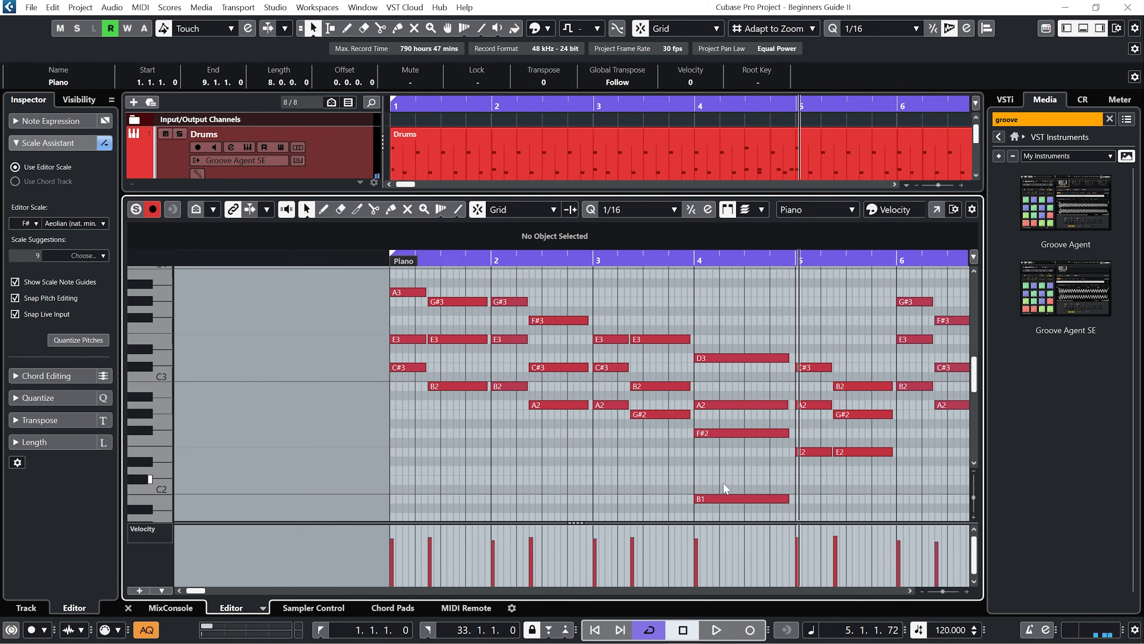
pyautogui.moveTo(737, 323); pyautogui.dragTo(730, 504)
pyautogui.moveTo(789, 359); pyautogui.dragTo(715, 364)
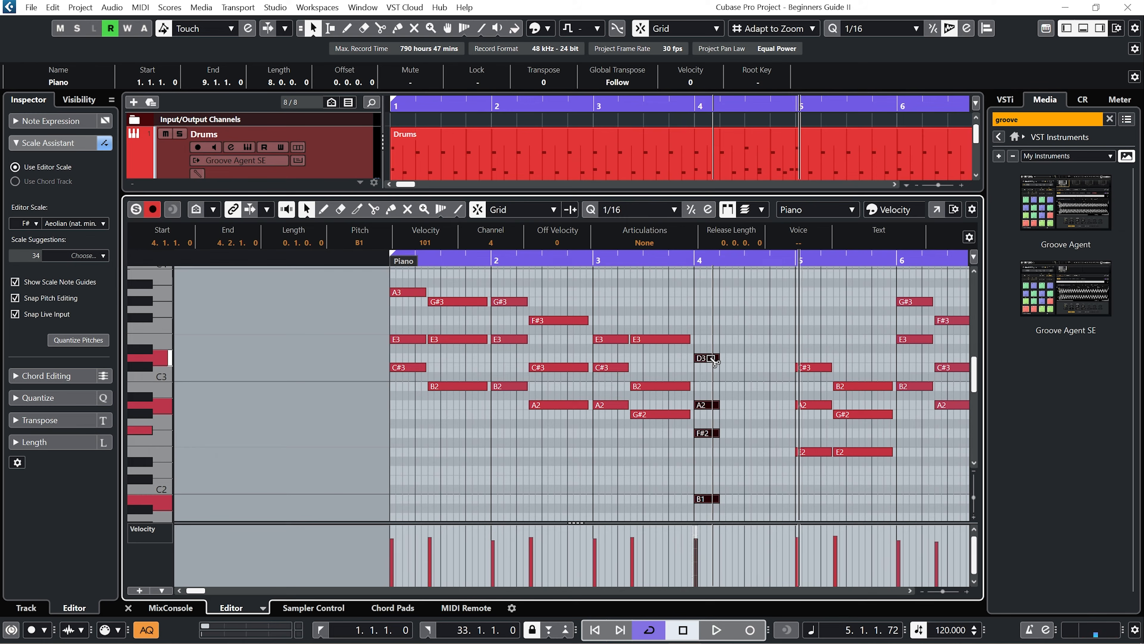
# - Copy the bar 4 piano chord to beat 4, extend the original chord to a length of 0.2.3.2, and audition the passage
pyautogui.moveTo(713, 360); pyautogui.dragTo(786, 368)
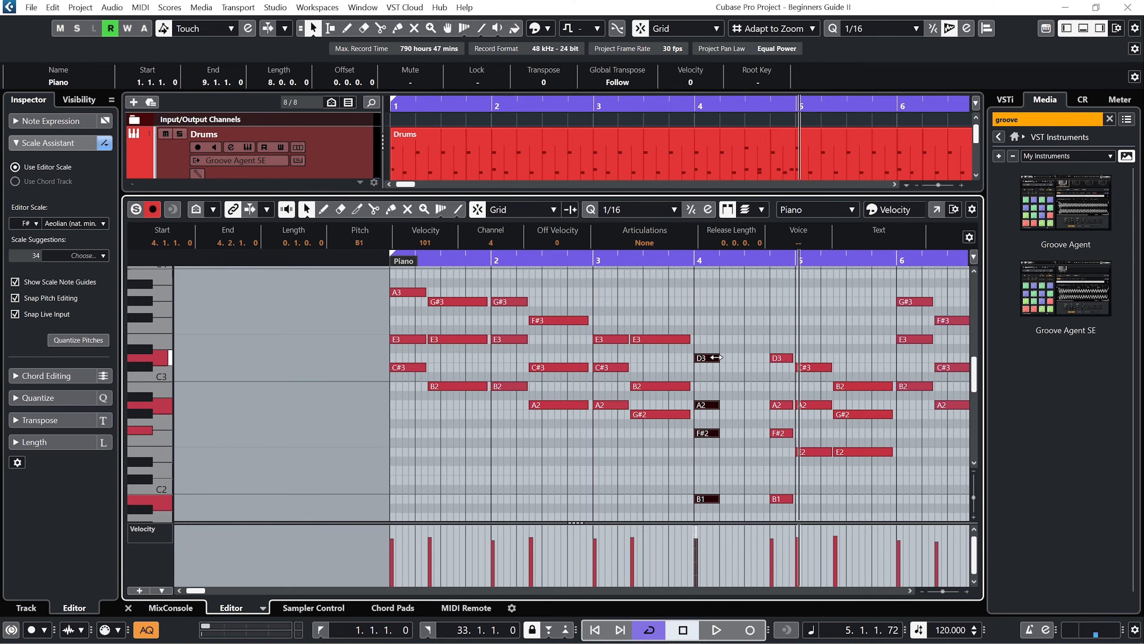
pyautogui.moveTo(716, 357); pyautogui.dragTo(760, 365)
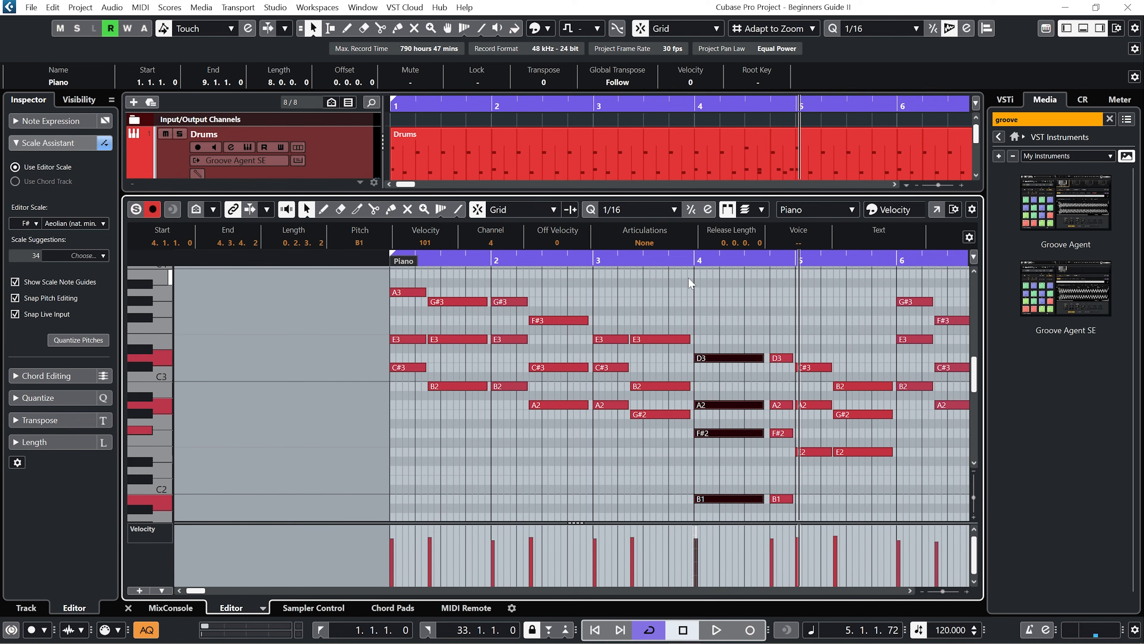
pyautogui.click(688, 263)
pyautogui.press('space')
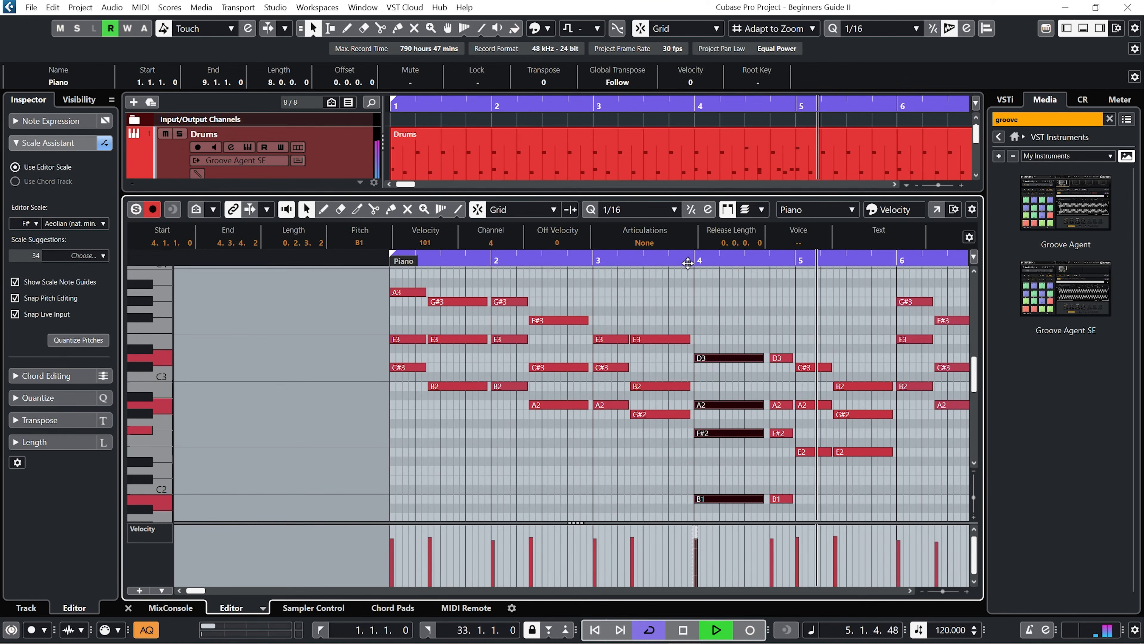
pyautogui.click(600, 263)
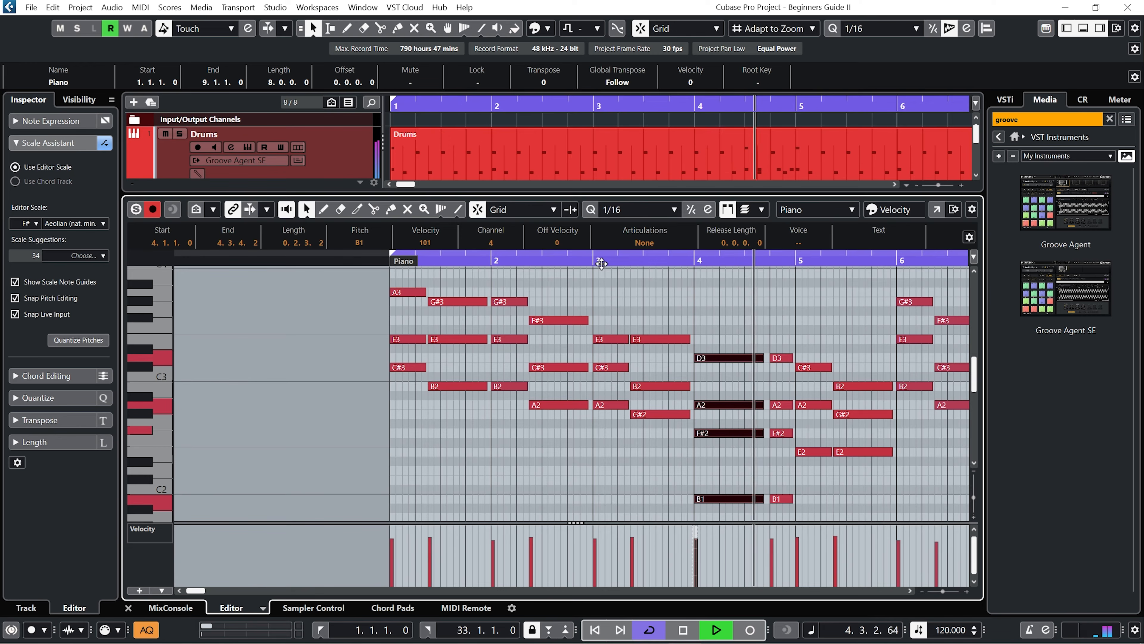
pyautogui.press('space')
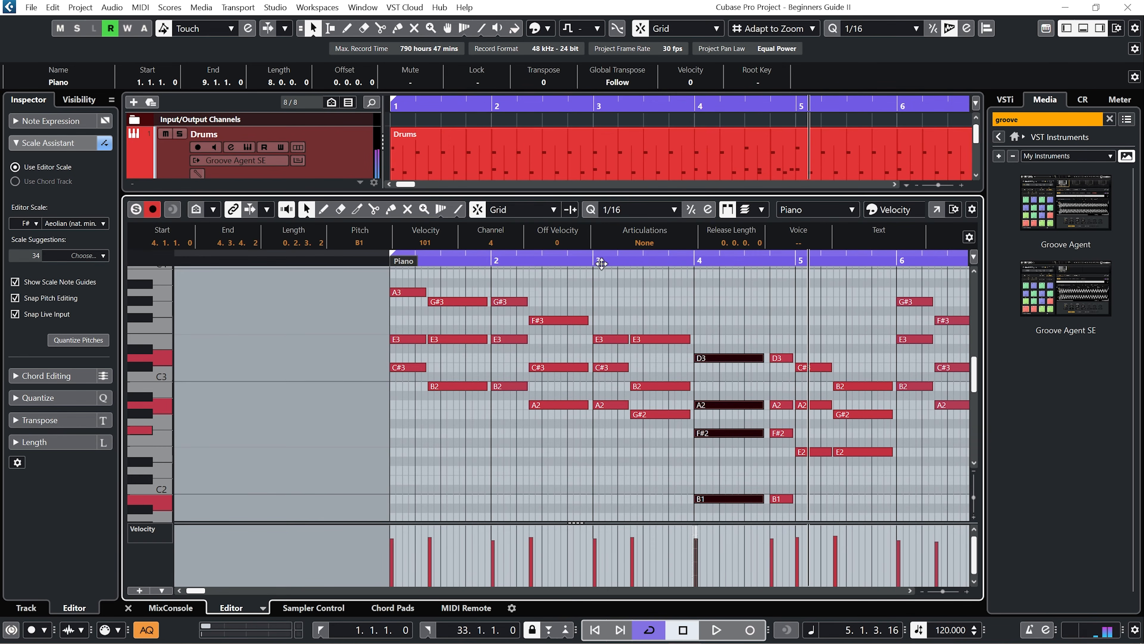
# - Transpose the F#2 and B1 notes of the beat 4 chord up an octave and audition from bar 4
pyautogui.click(781, 423)
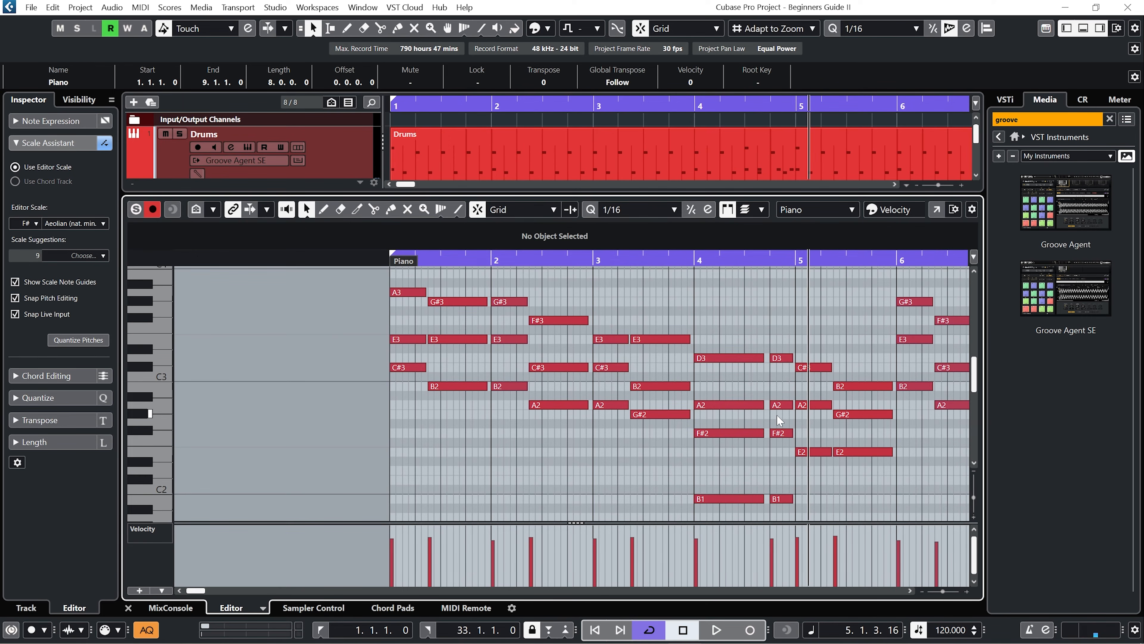
pyautogui.moveTo(776, 415); pyautogui.dragTo(783, 502)
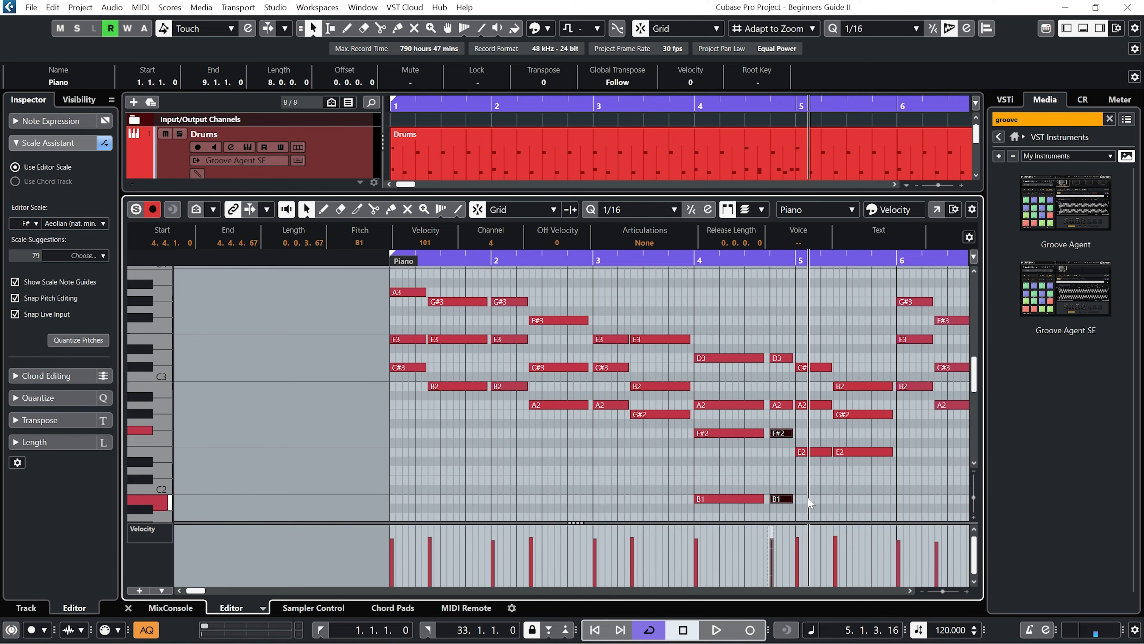
pyautogui.hotkey('shift', 'Up')
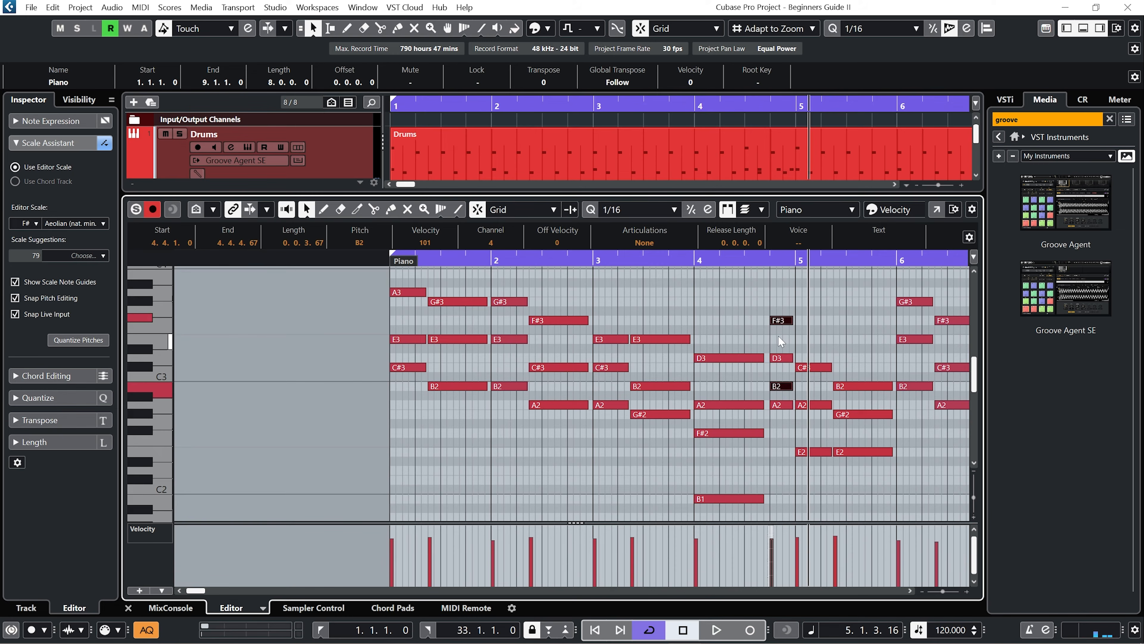
pyautogui.click(695, 263)
pyautogui.press('space')
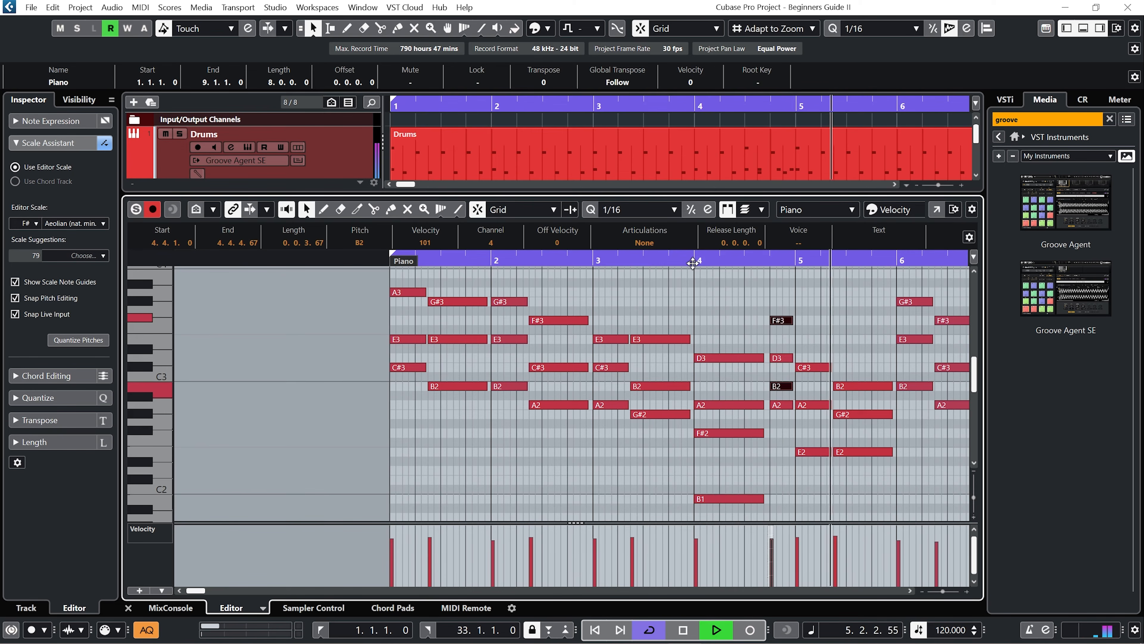
pyautogui.press('space')
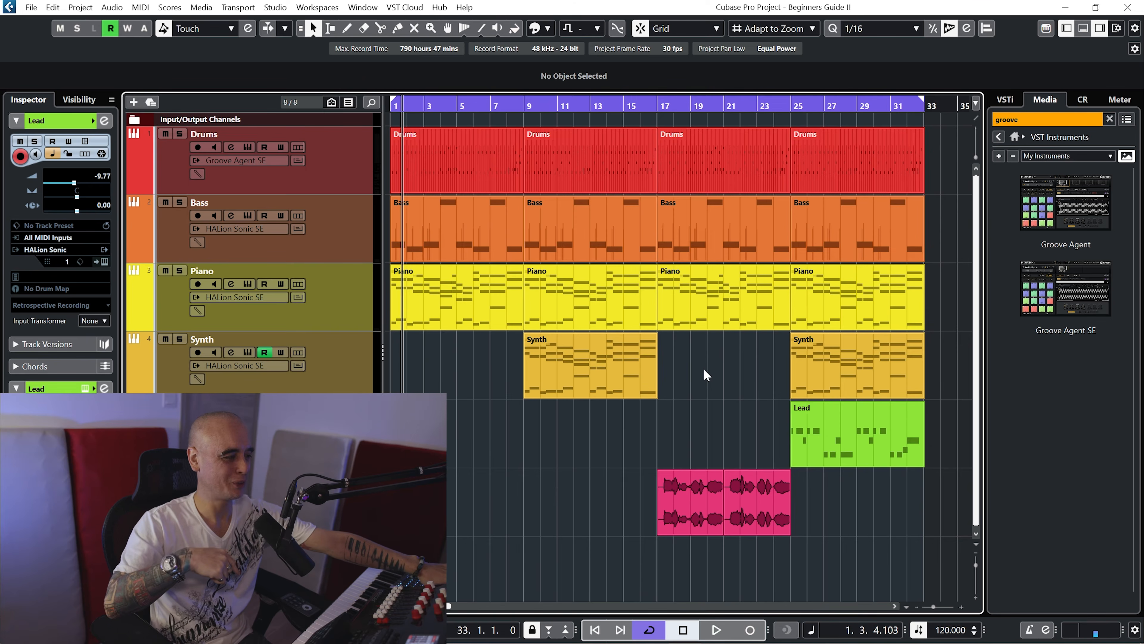
# - Reduce the track heights and start adding an audio track below Vocal with MIC/LINE 2 (Mono) as its input
pyautogui.click(977, 565)
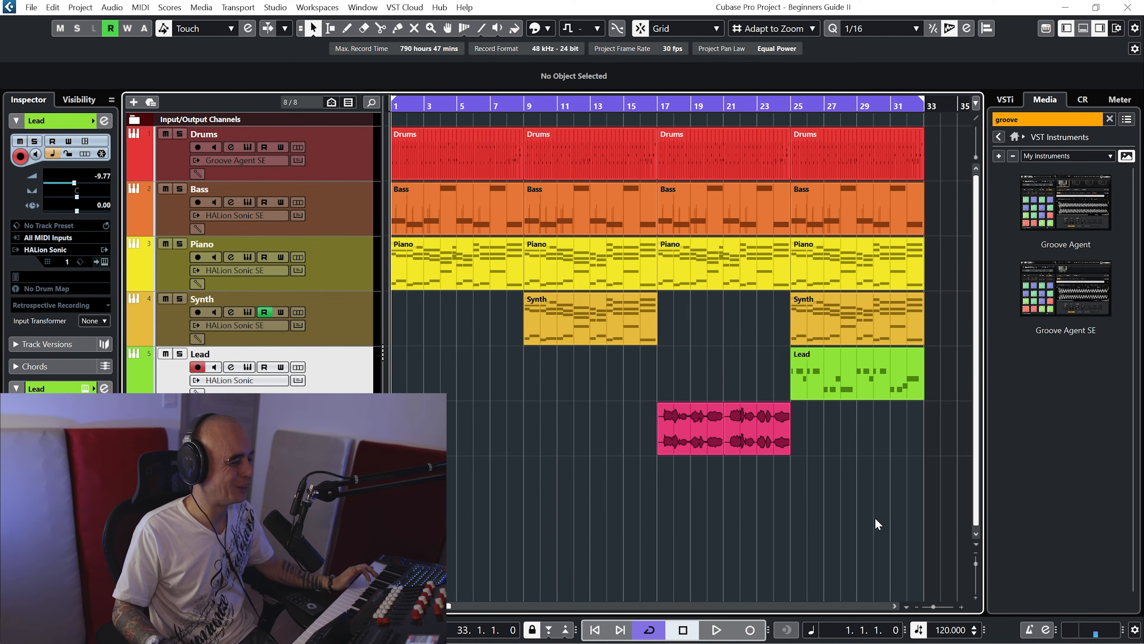
pyautogui.click(335, 435)
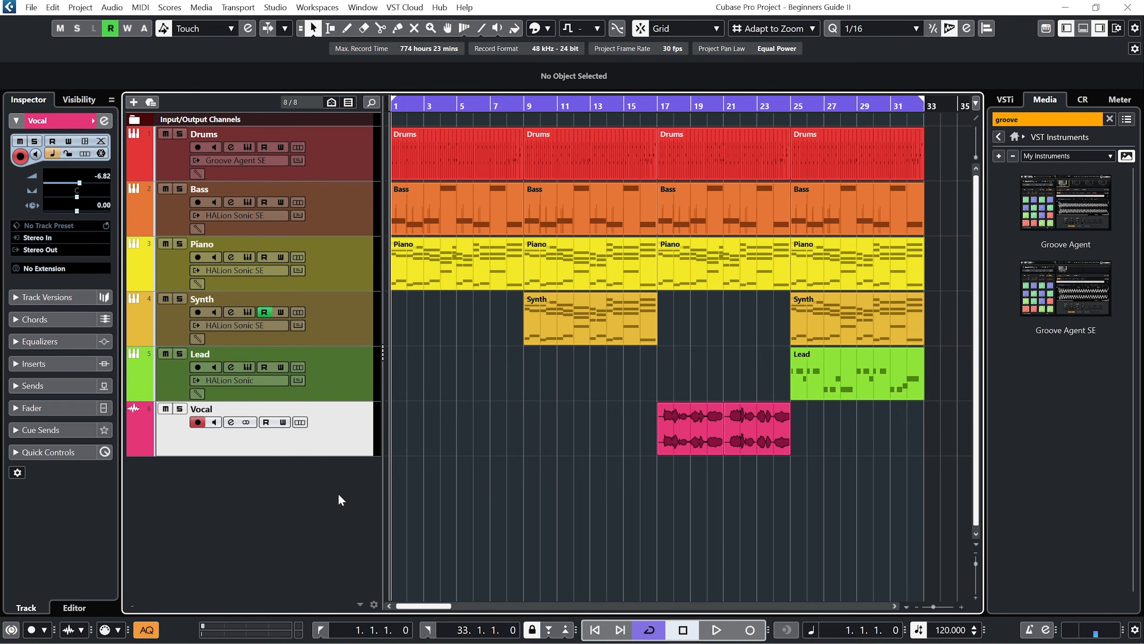
pyautogui.rightClick(338, 494)
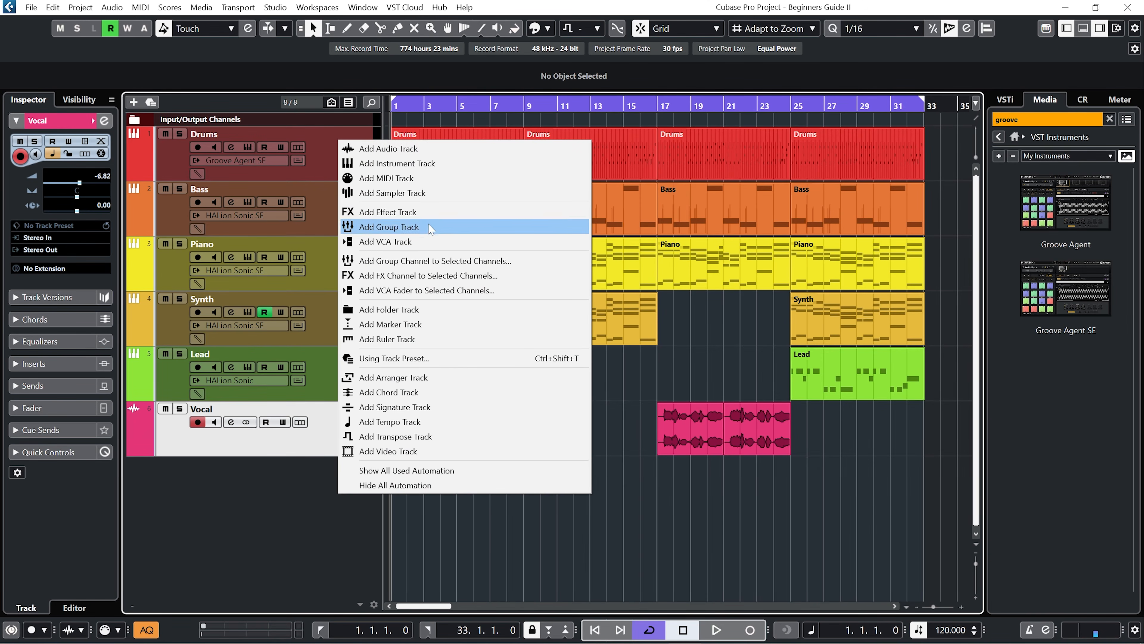
pyautogui.click(445, 149)
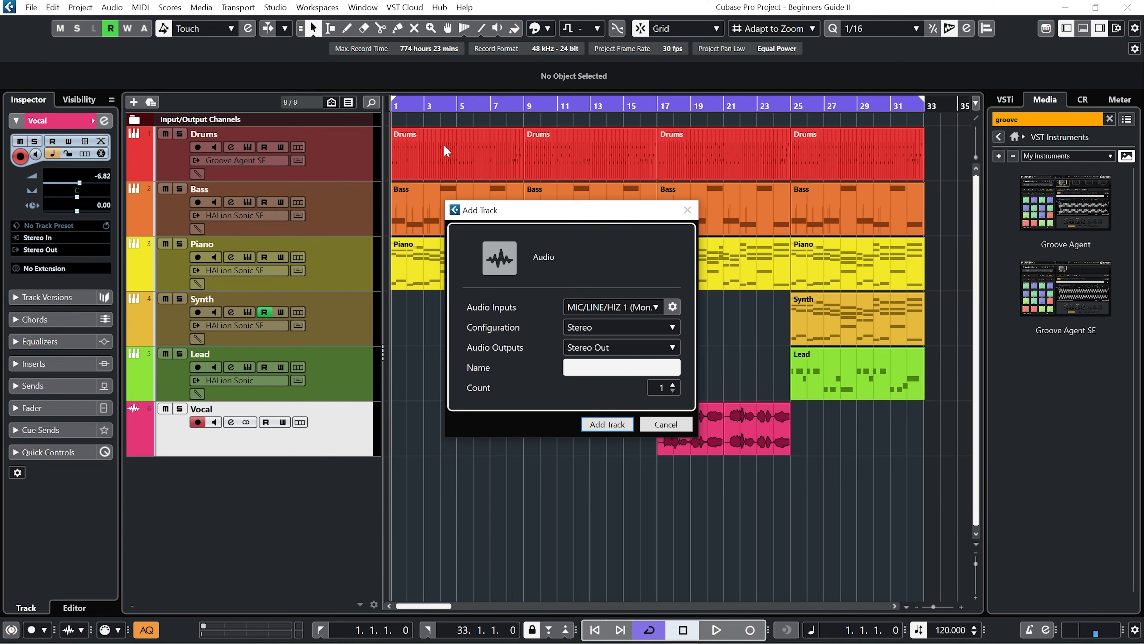
pyautogui.click(647, 308)
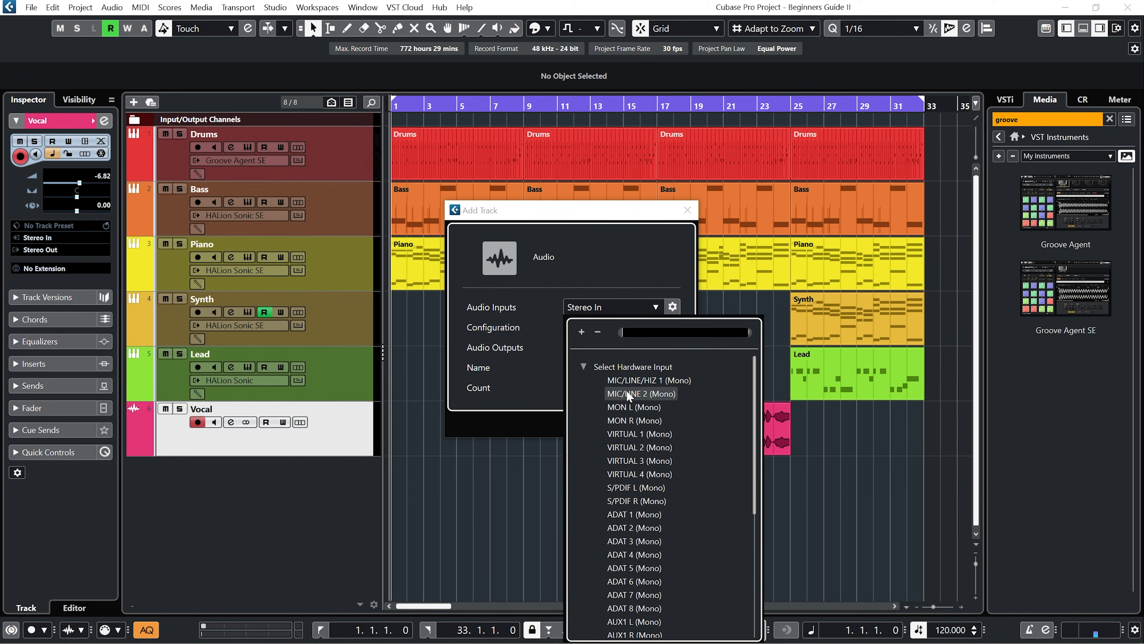
pyautogui.click(641, 395)
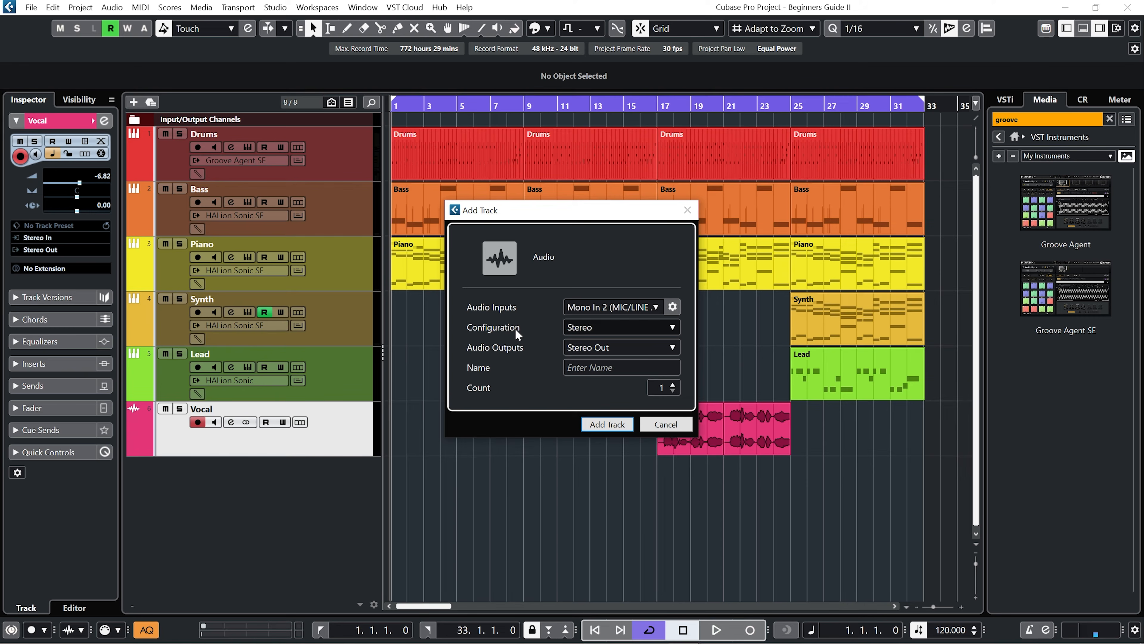
# - Set the new audio track's configuration to Mono, name it My Vocal, and add it to the project
pyautogui.click(673, 328)
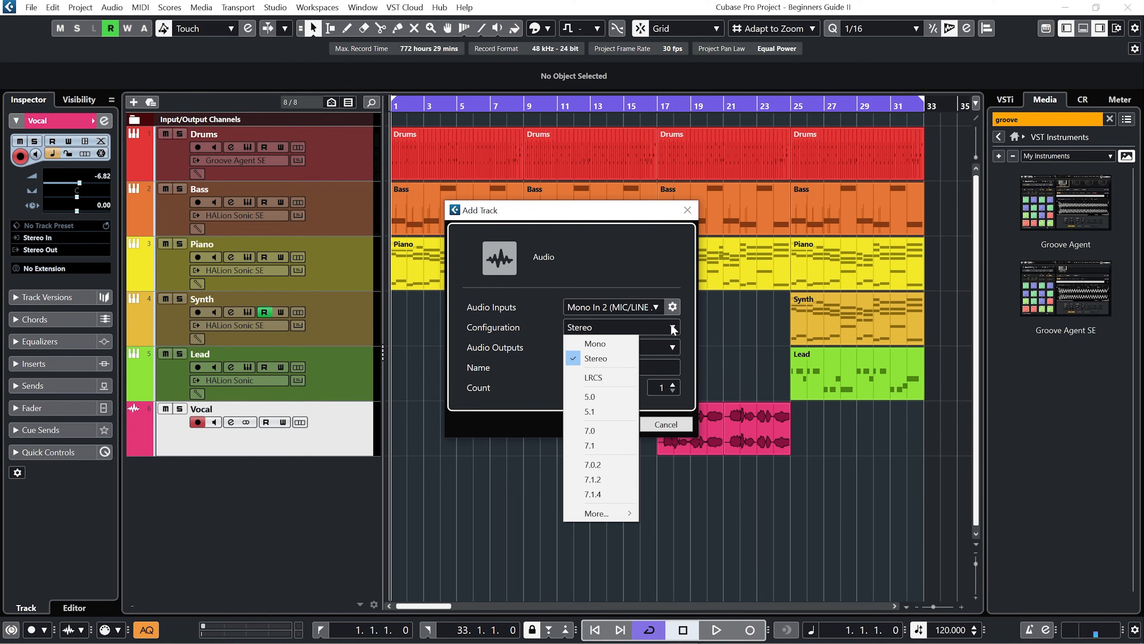
pyautogui.click(604, 344)
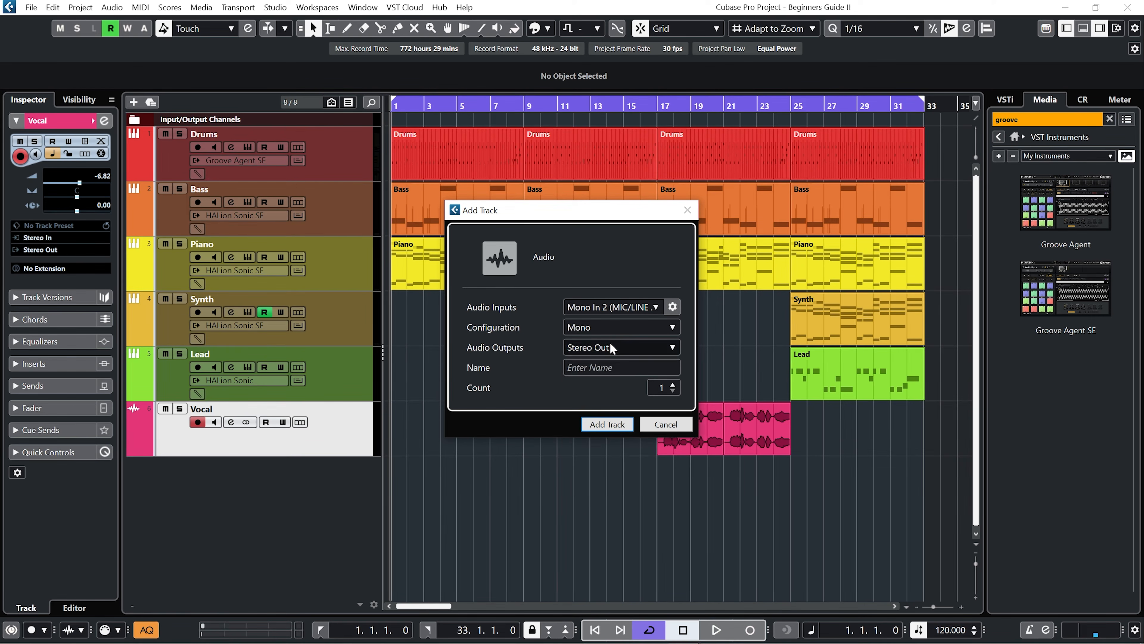
pyautogui.click(596, 367)
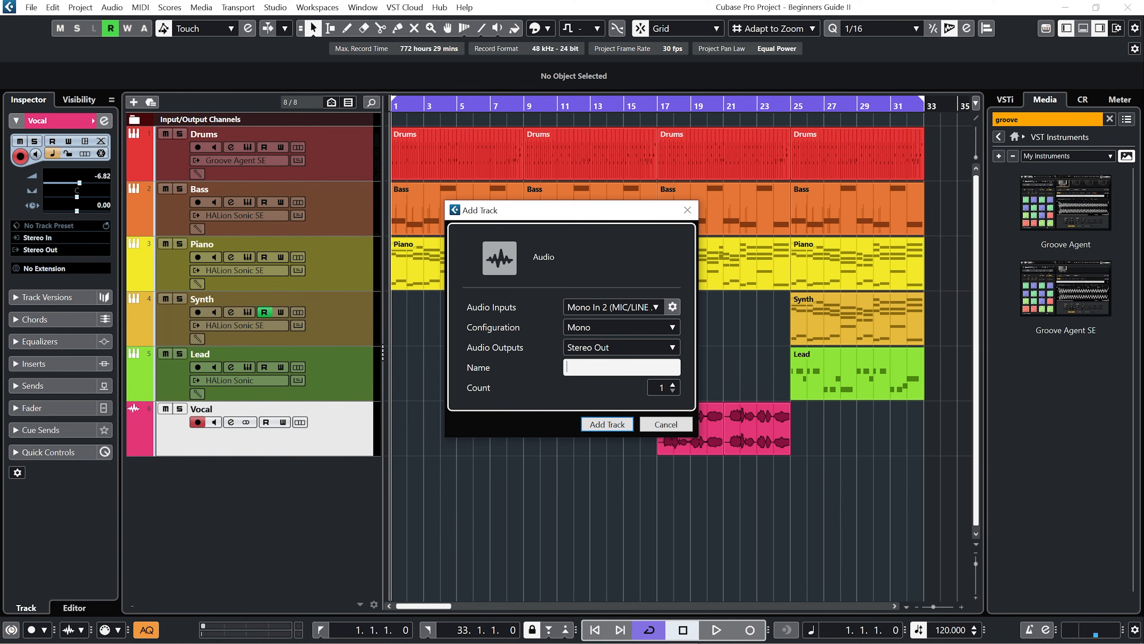
pyautogui.write('My Vocal')
pyautogui.press('Return')
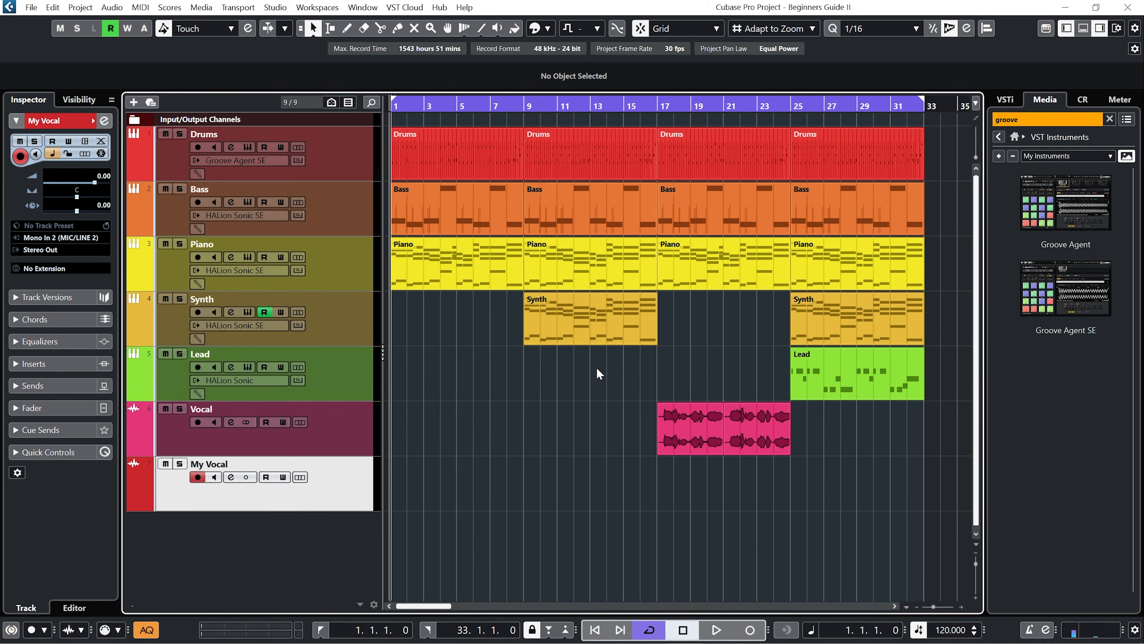
# - Record a take of about three bars on My Vocal from bar 7, with input monitoring on and the left locator at bar 7
pyautogui.click(214, 477)
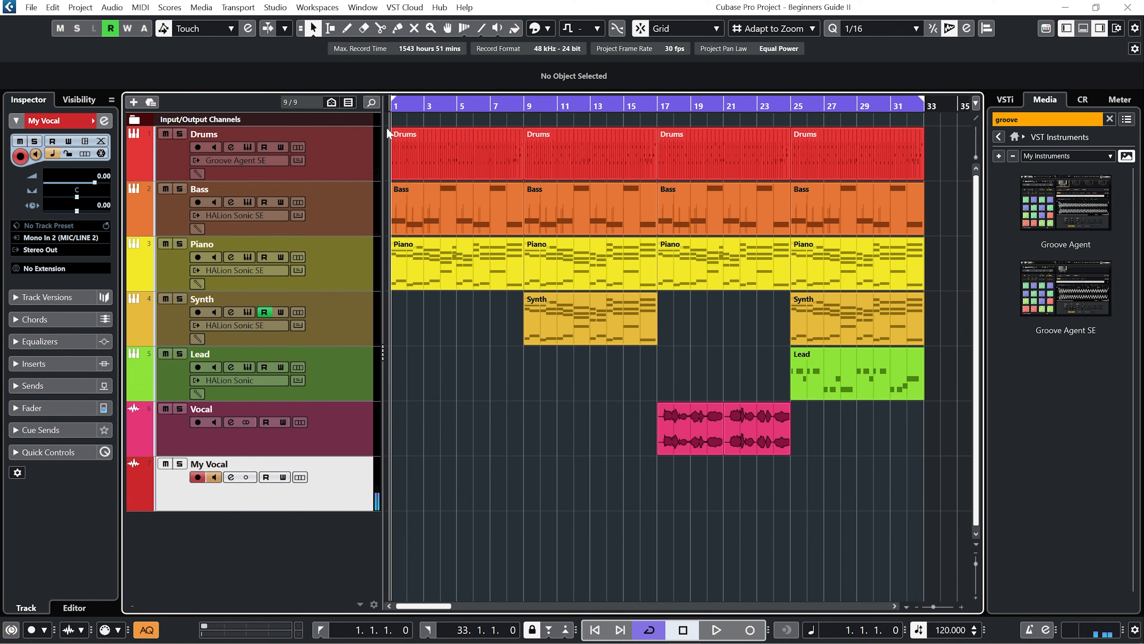
pyautogui.moveTo(392, 104); pyautogui.dragTo(491, 105)
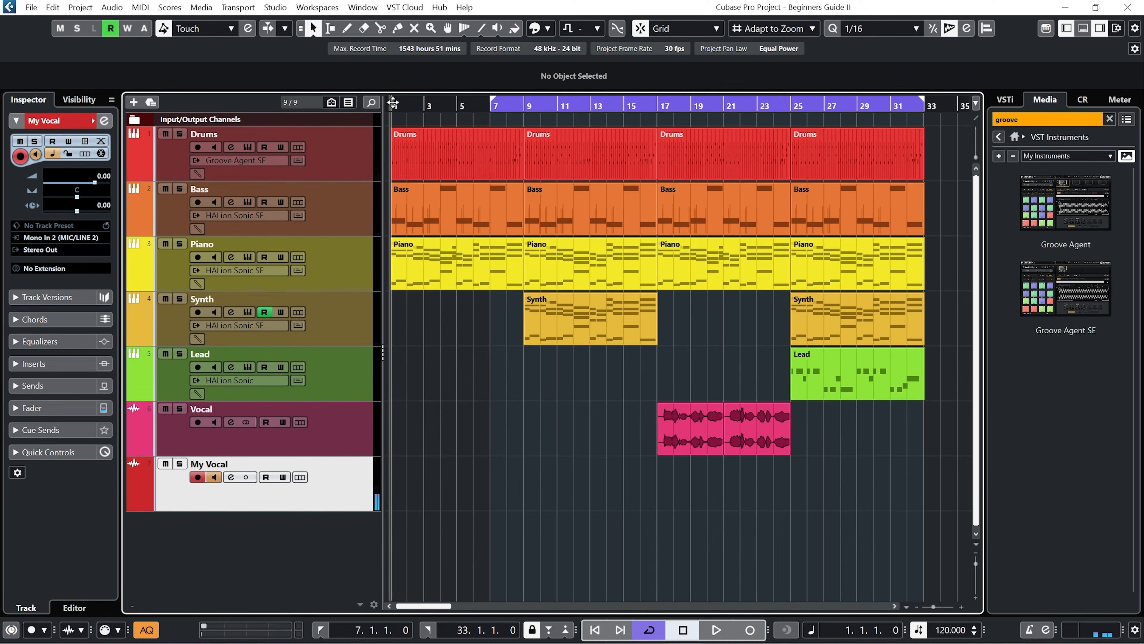
pyautogui.click(491, 105)
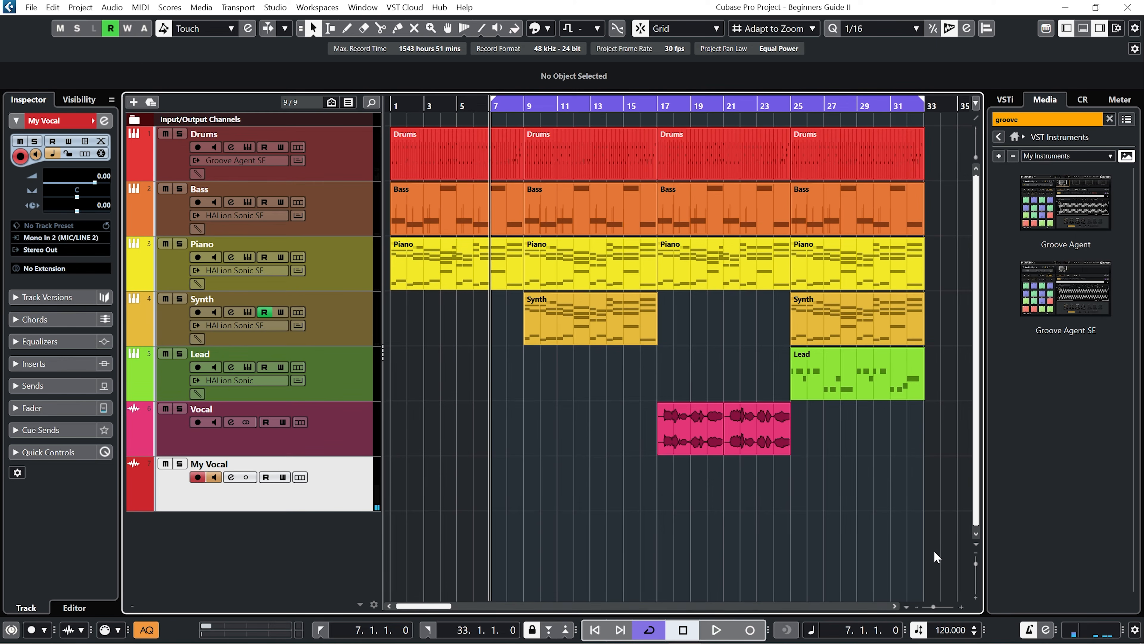
pyautogui.click(750, 632)
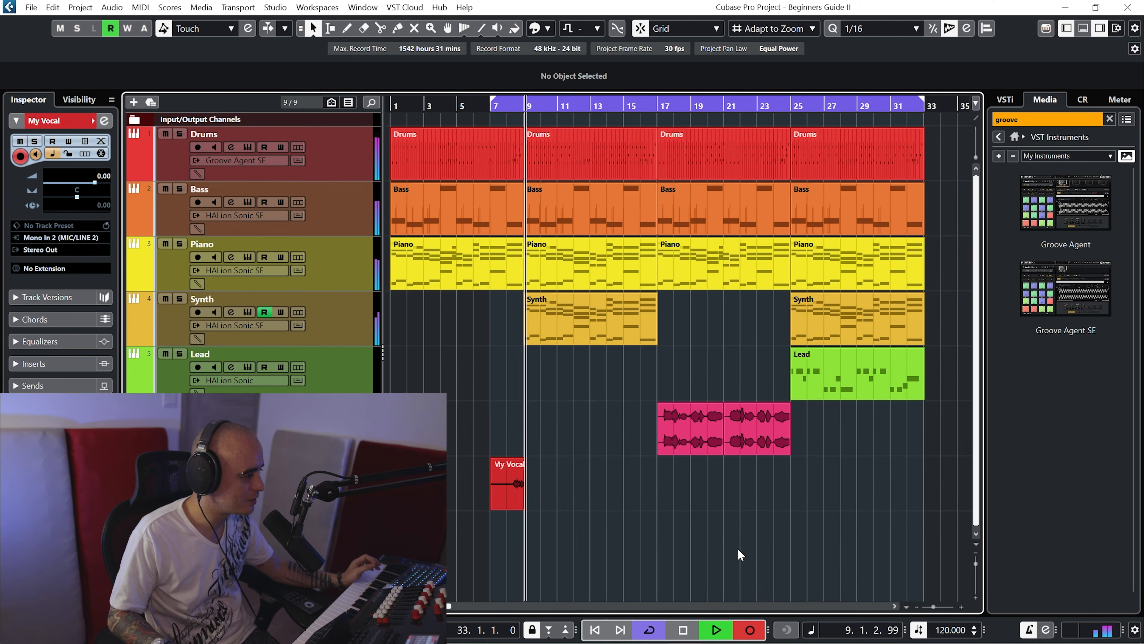
pyautogui.press('space')
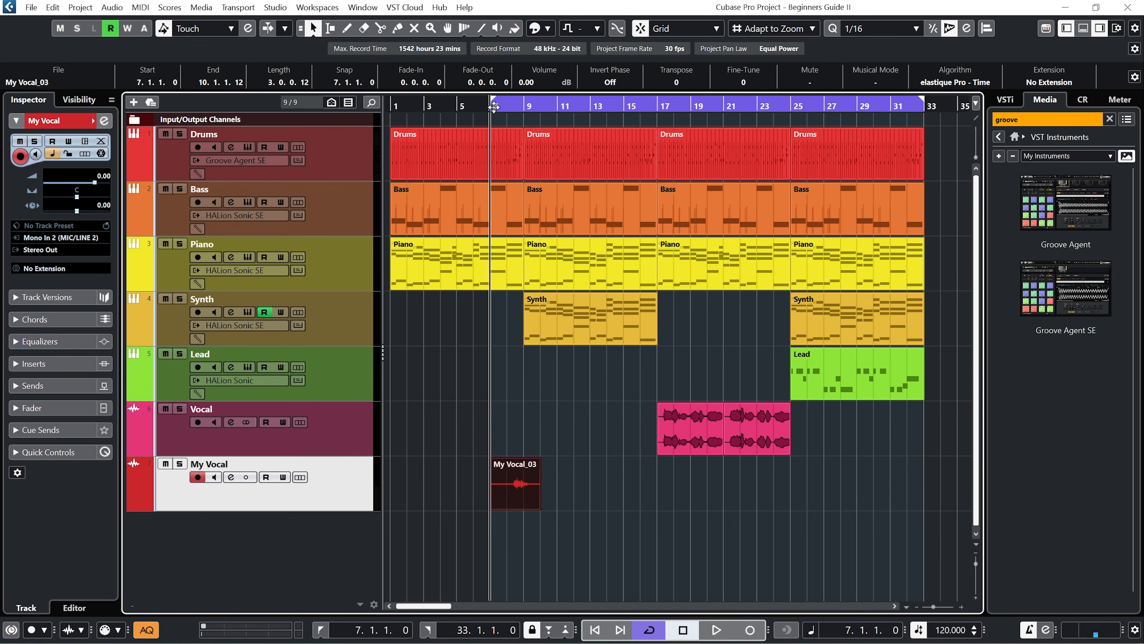
# - Audition the My Vocal recording from bar 7 and raise the event's volume to 7.08 dB
pyautogui.press('space')
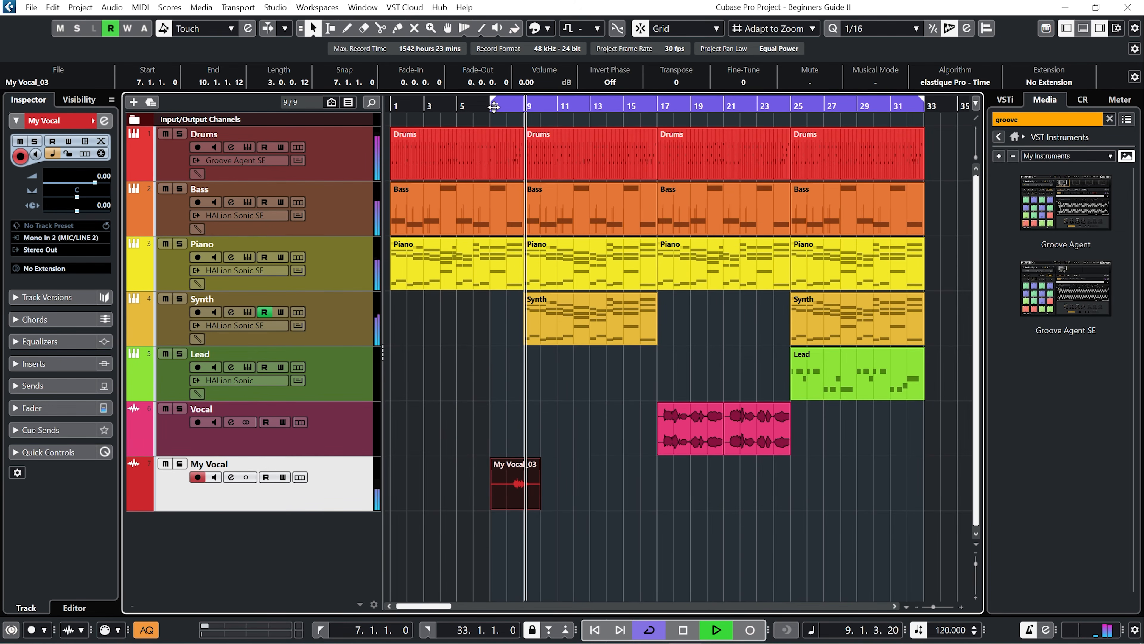
pyautogui.press('space')
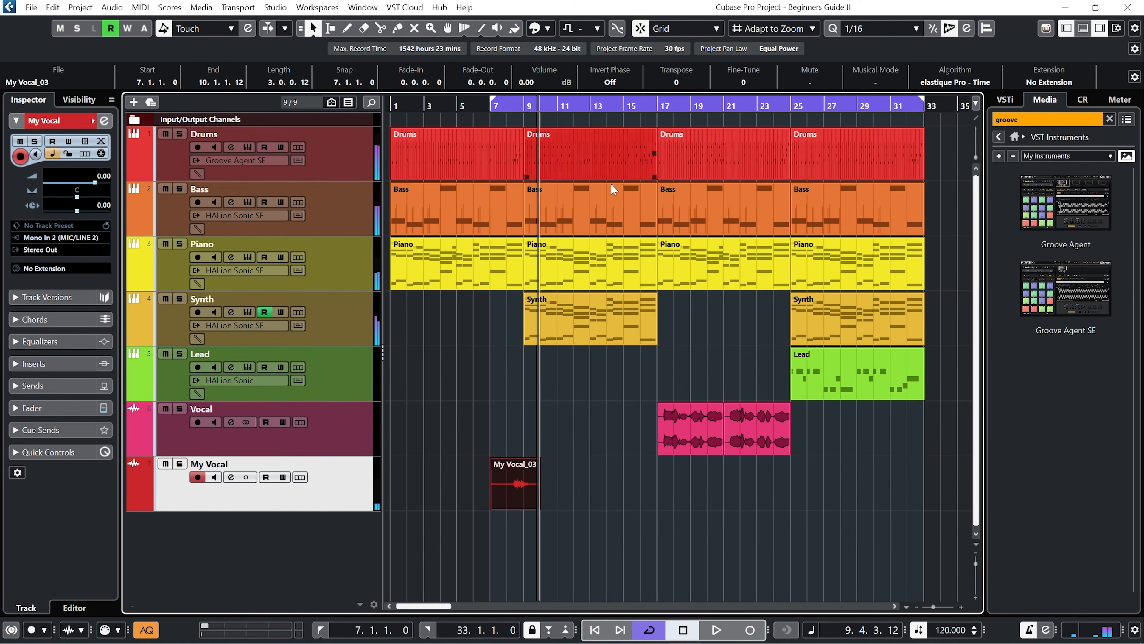
pyautogui.click(493, 141)
pyautogui.moveTo(492, 105); pyautogui.dragTo(492, 127)
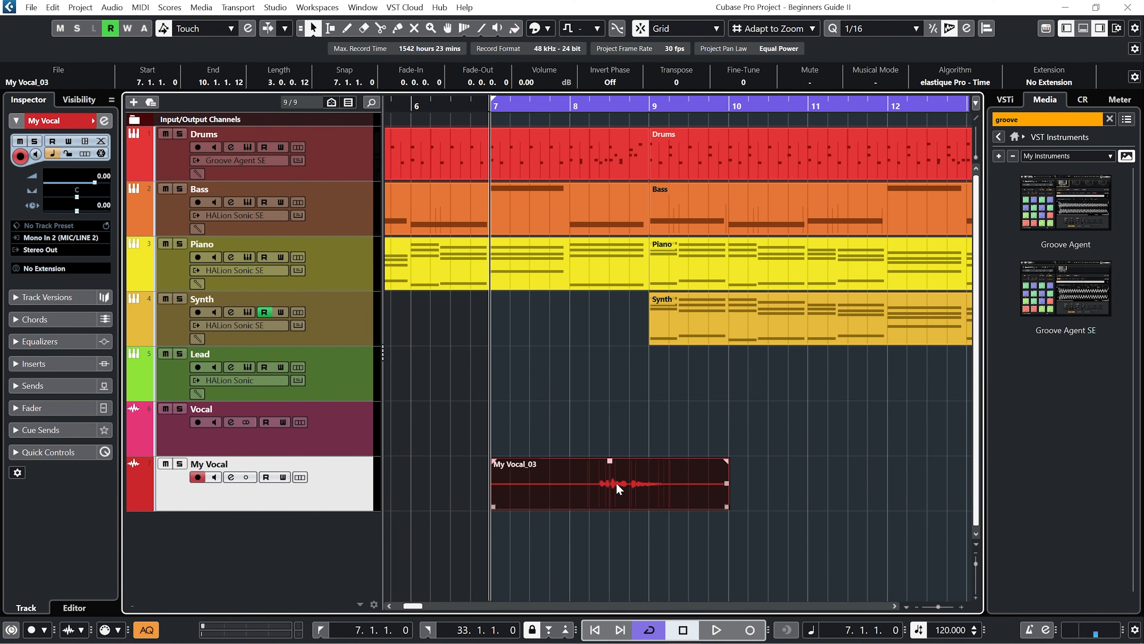
pyautogui.moveTo(611, 461); pyautogui.dragTo(614, 395)
pyautogui.press('space')
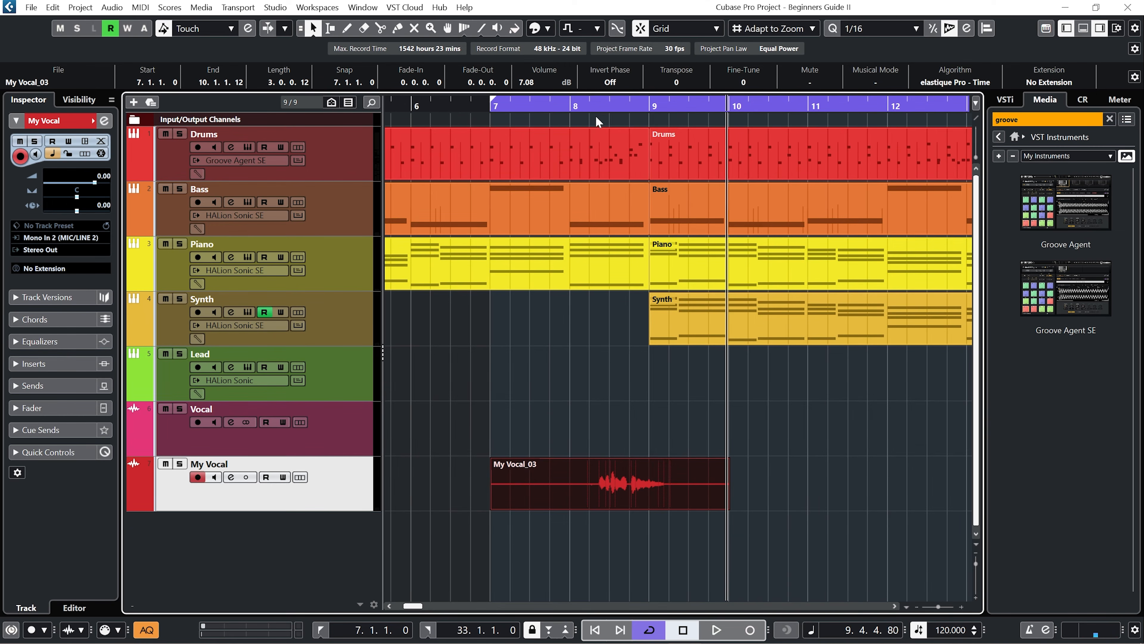
# - Use Free Warp to add warp markers at the syllable starts of the recorded phrase on My Vocal
pyautogui.moveTo(586, 106); pyautogui.dragTo(589, 120)
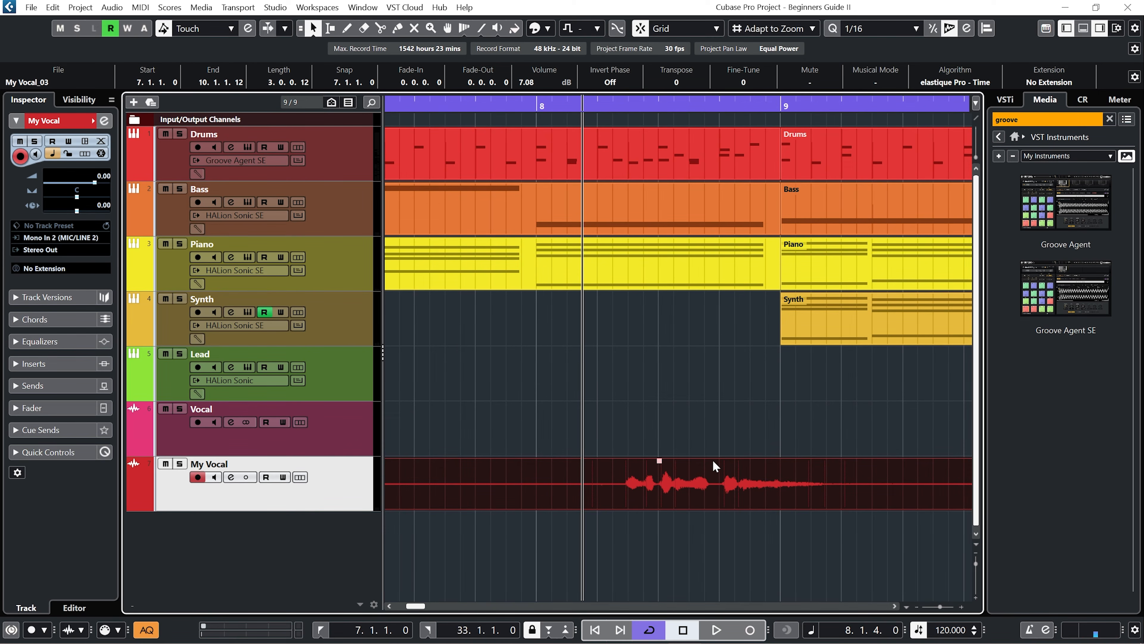
pyautogui.click(464, 30)
pyautogui.click(464, 32)
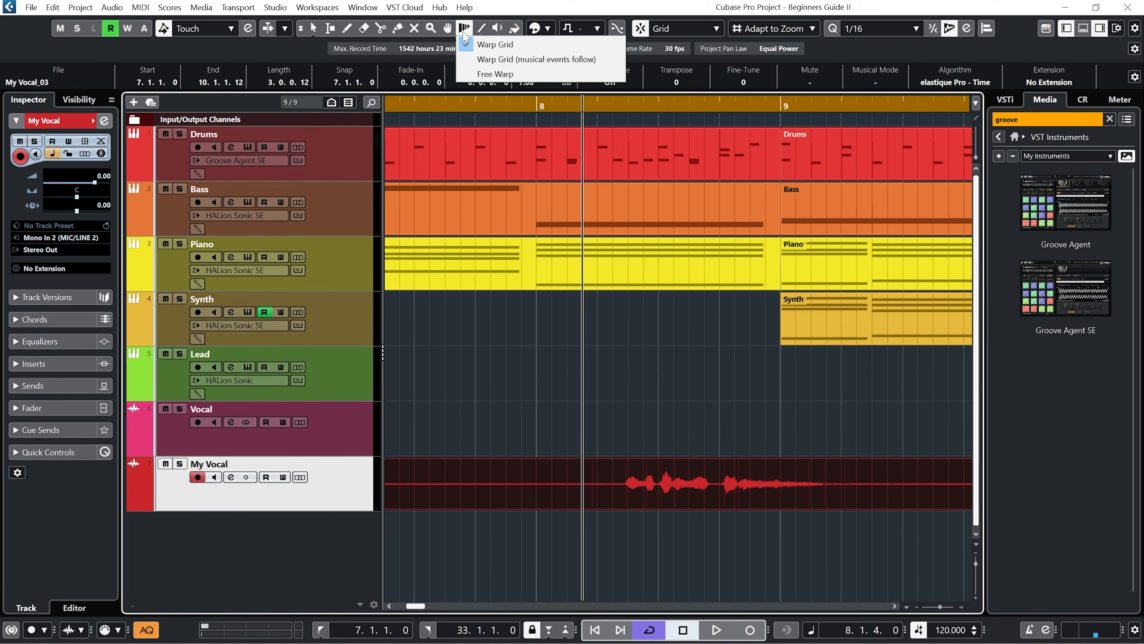
pyautogui.click(484, 75)
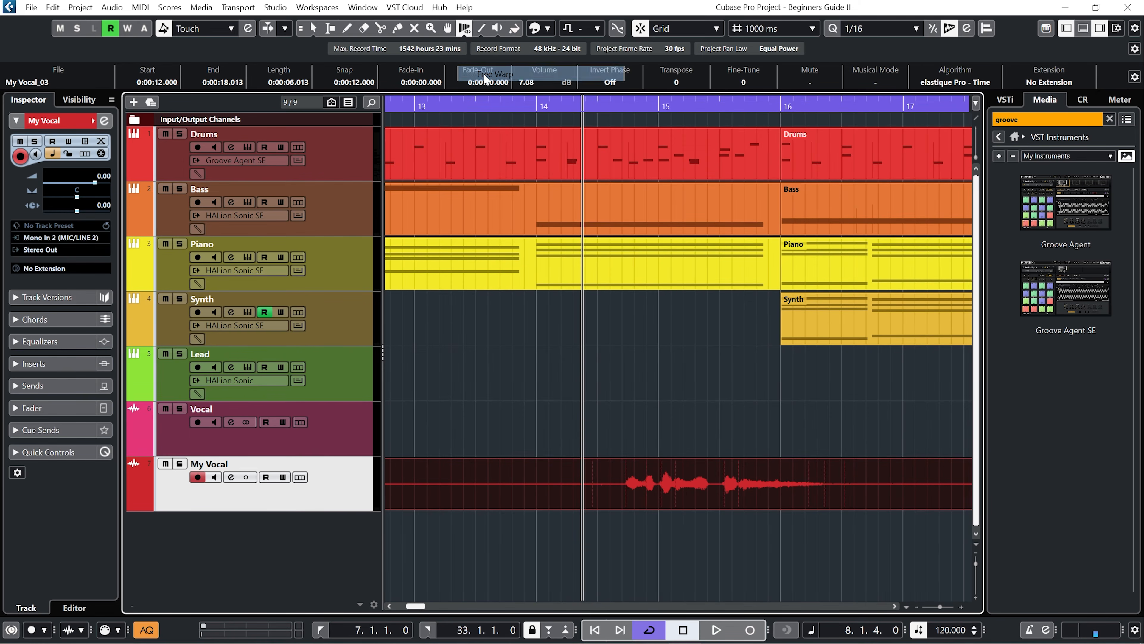
pyautogui.click(659, 485)
pyautogui.moveTo(657, 487); pyautogui.dragTo(630, 485)
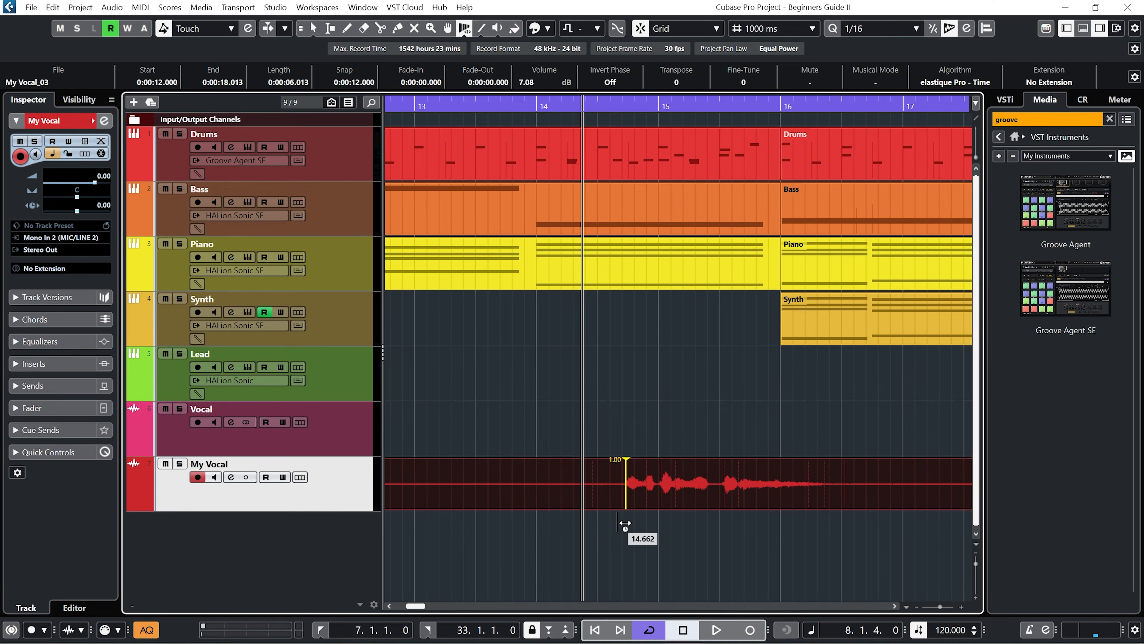
pyautogui.click(647, 489)
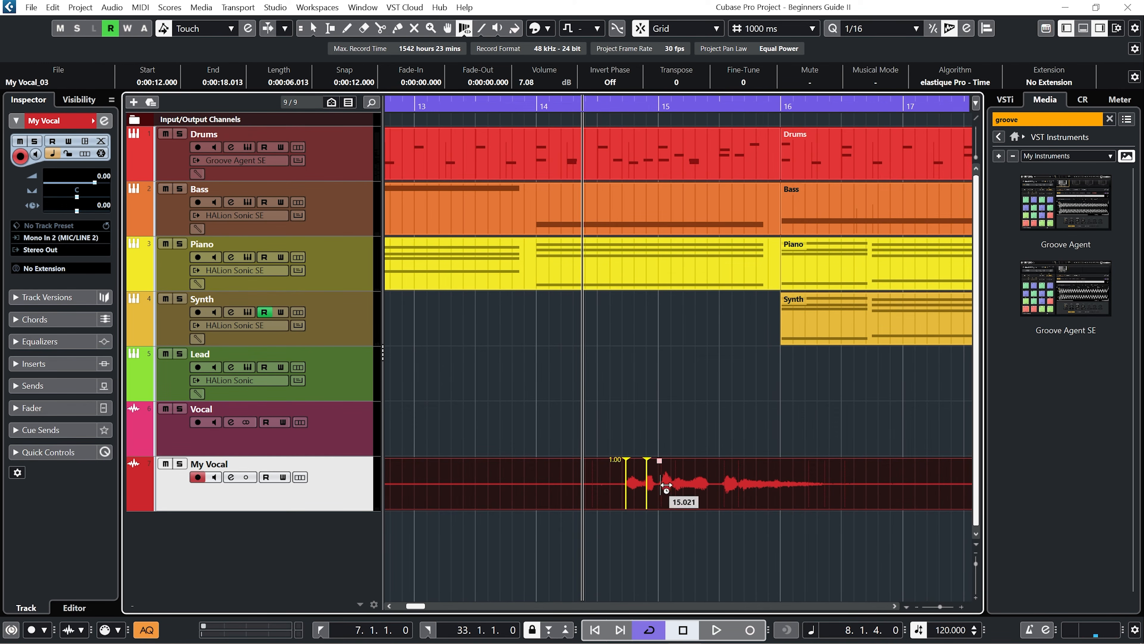
pyautogui.click(661, 484)
pyautogui.click(676, 485)
pyautogui.click(725, 487)
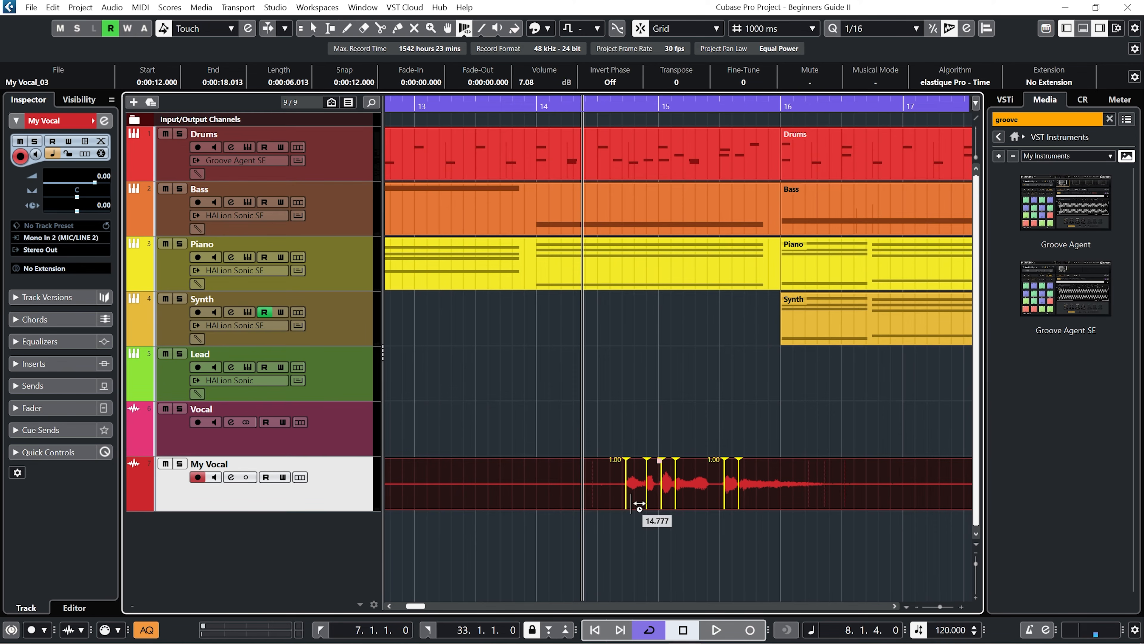
# - Tighten the vocal phrase's timing by moving its warp markers slightly earlier, aligning the third marker with the 15-second line
pyautogui.moveTo(632, 494); pyautogui.dragTo(602, 502)
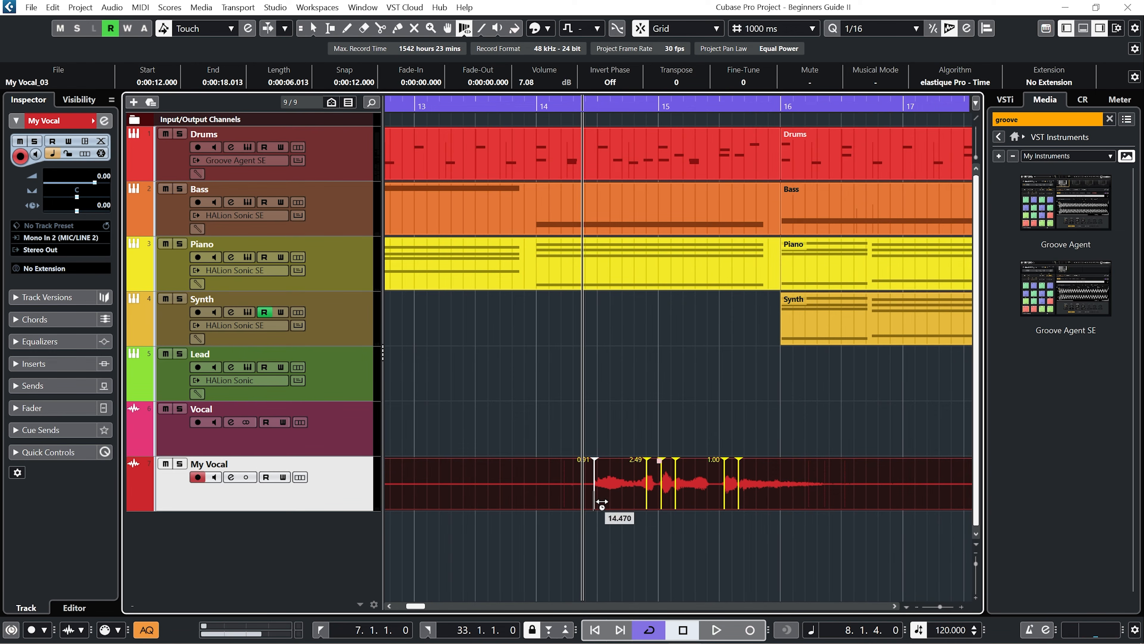
pyautogui.press('space')
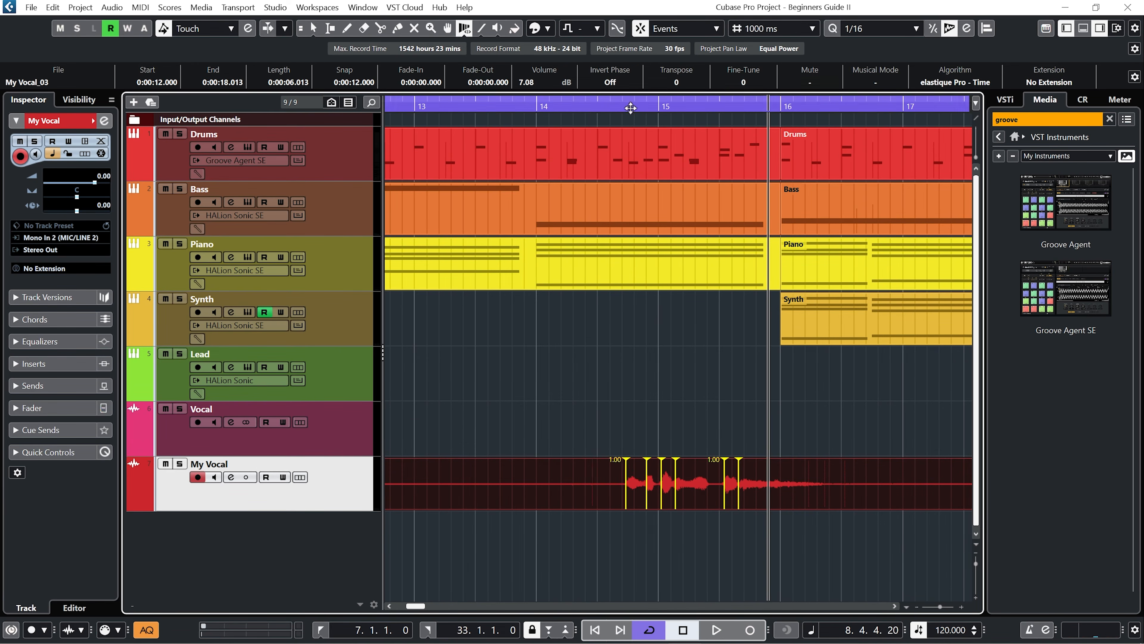
pyautogui.moveTo(630, 107); pyautogui.dragTo(636, 124)
pyautogui.moveTo(618, 489); pyautogui.dragTo(607, 489)
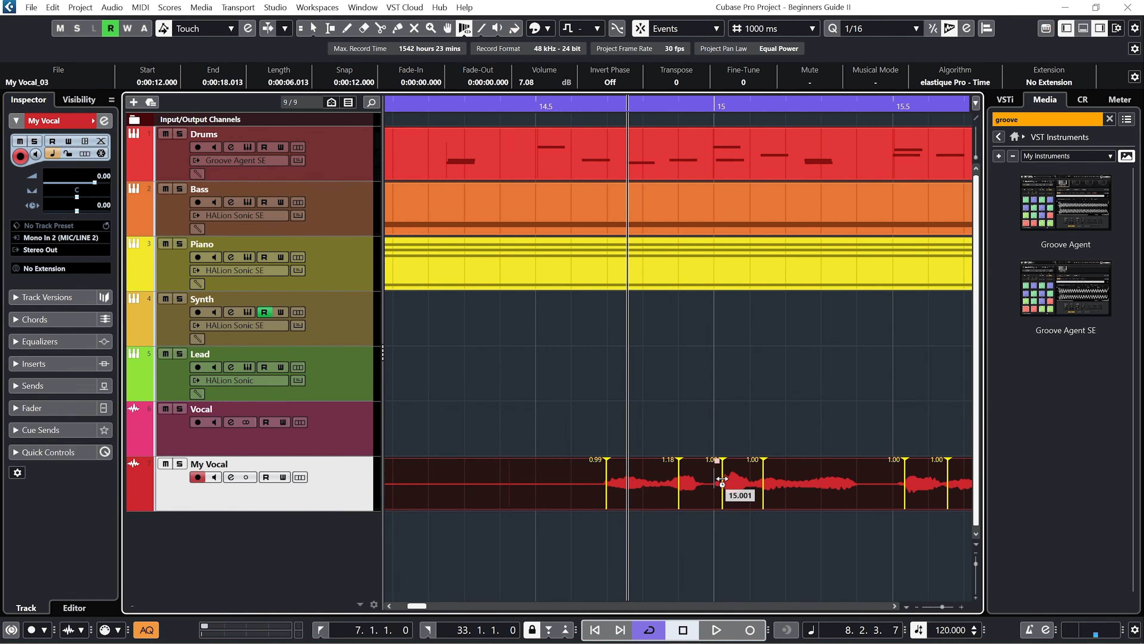
pyautogui.moveTo(723, 479); pyautogui.dragTo(722, 481)
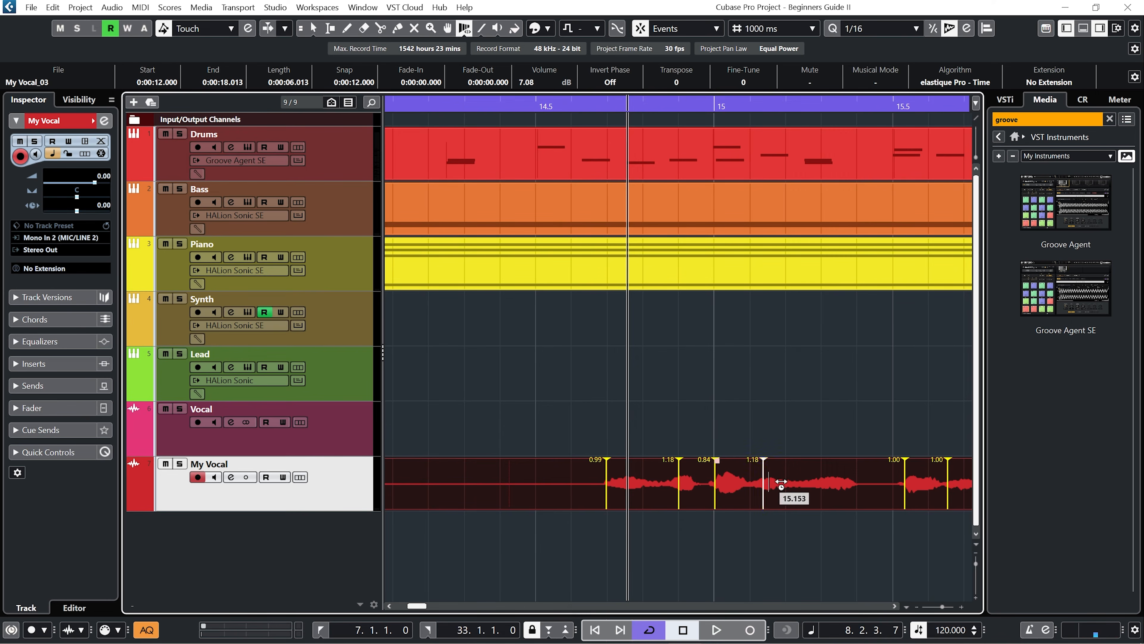
pyautogui.moveTo(911, 481); pyautogui.dragTo(901, 481)
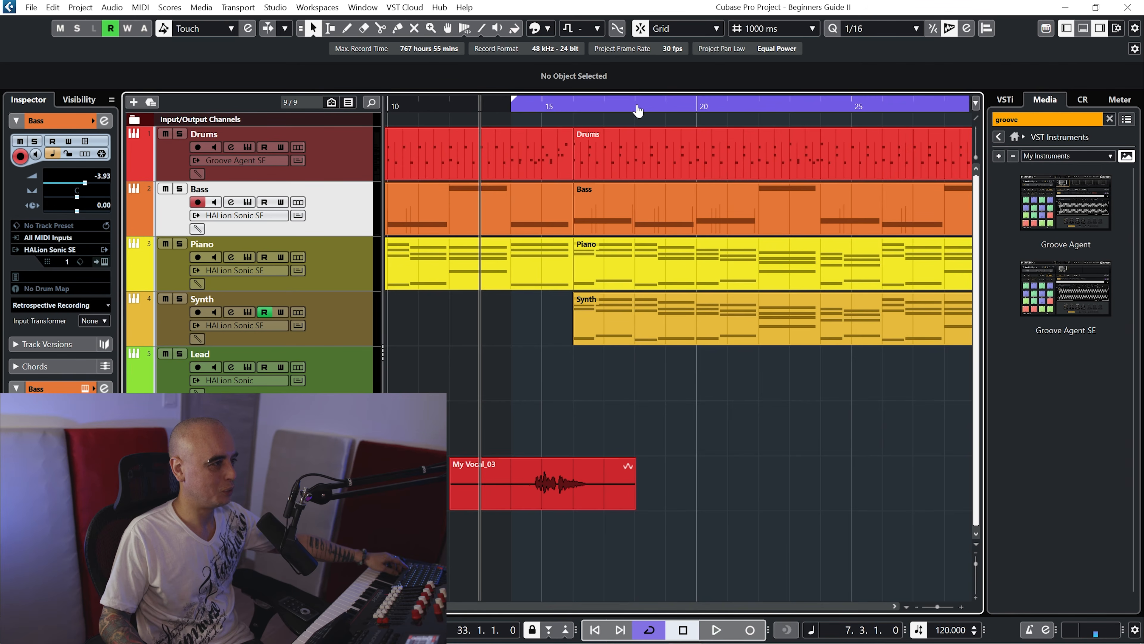
# - Set the right locator to the end of the My Vocal event at bar 10 and solo the My Vocal track
pyautogui.keyDown('alt'); pyautogui.click(636, 105); pyautogui.keyUp('alt')
pyautogui.click(279, 474)
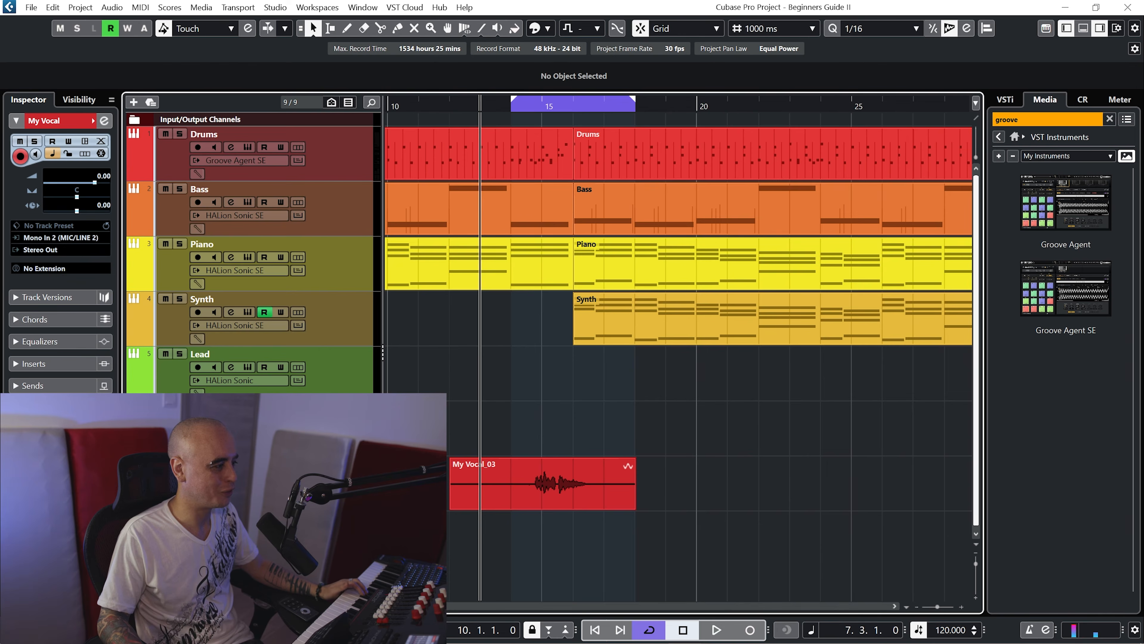
pyautogui.click(181, 464)
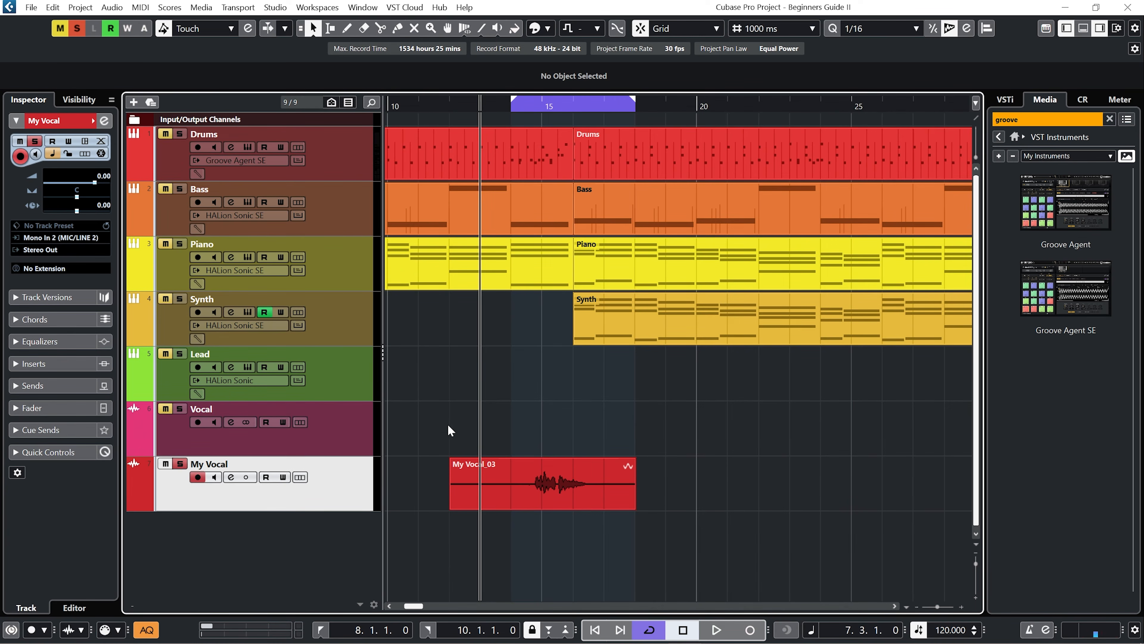
# - Open the channel settings of My Vocal and leave its volume fader at 0 dB
pyautogui.click(233, 479)
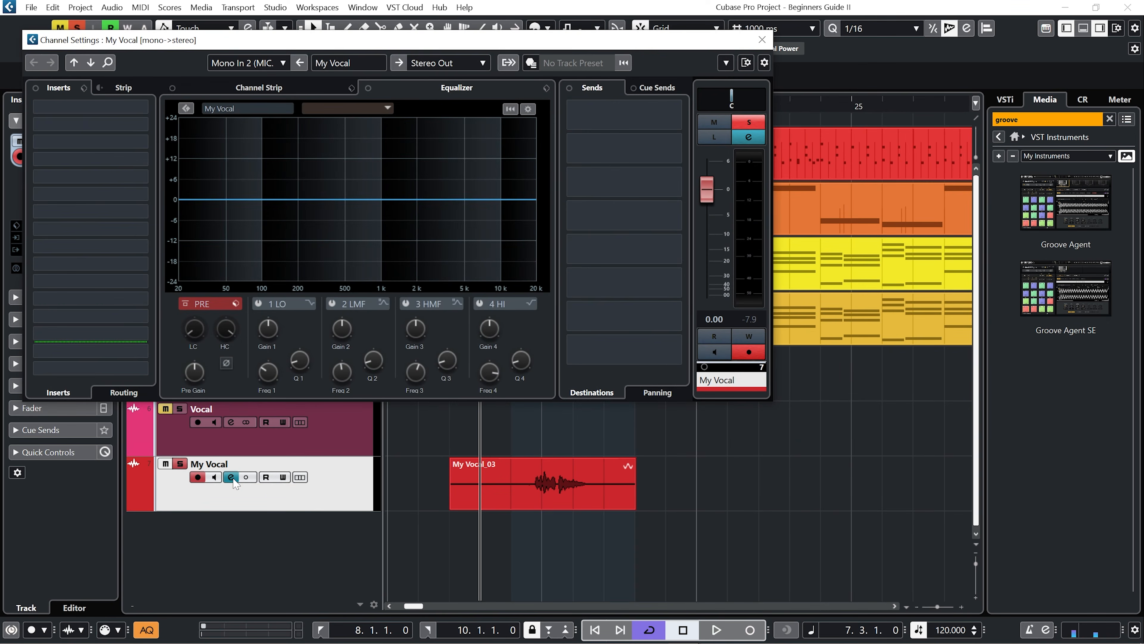
pyautogui.moveTo(362, 45); pyautogui.dragTo(484, 44)
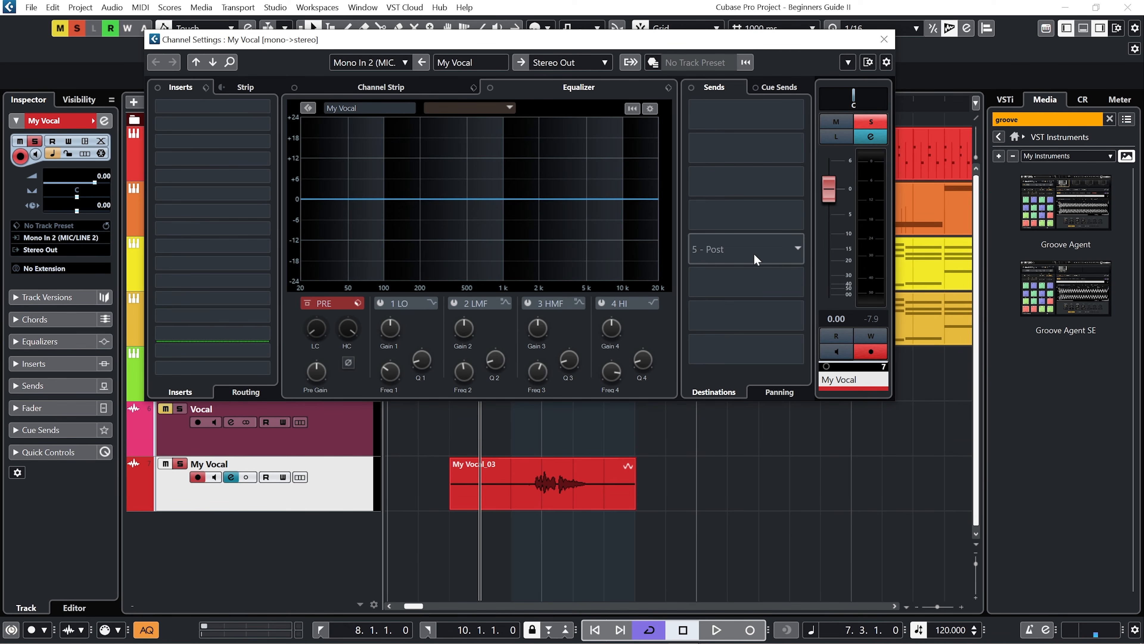
pyautogui.moveTo(831, 192)
pyautogui.mouseDown()
pyautogui.moveTo(832, 225)
pyautogui.moveTo(833, 196)
pyautogui.mouseUp()
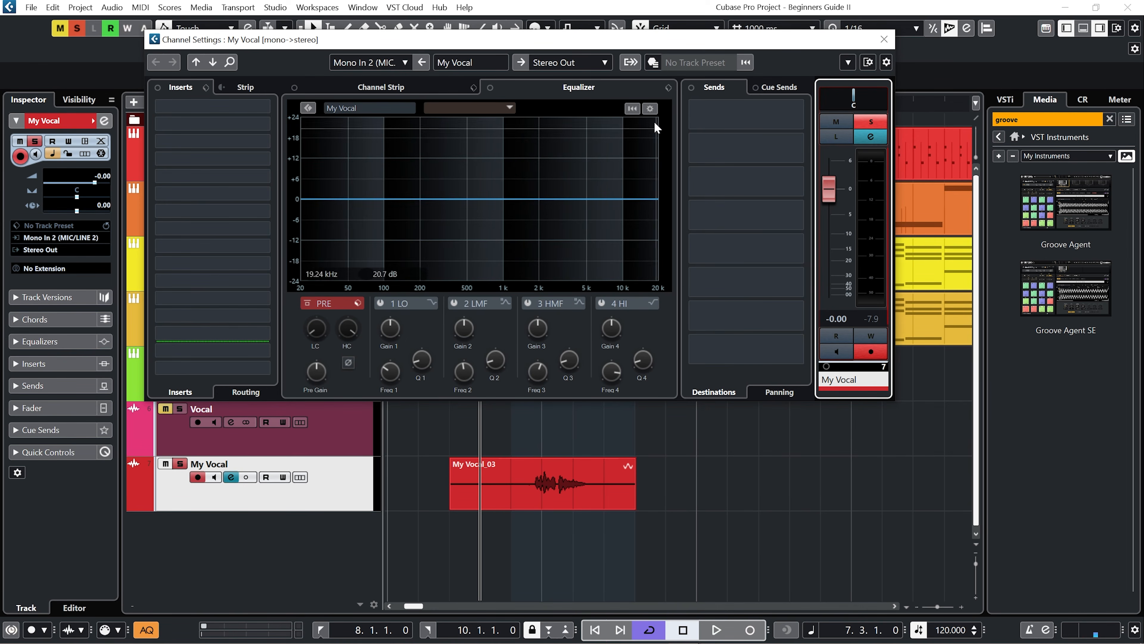
# - Try showing the My Vocal equalizer controls as sliders instead of knobs in the equalizer settings
pyautogui.click(650, 109)
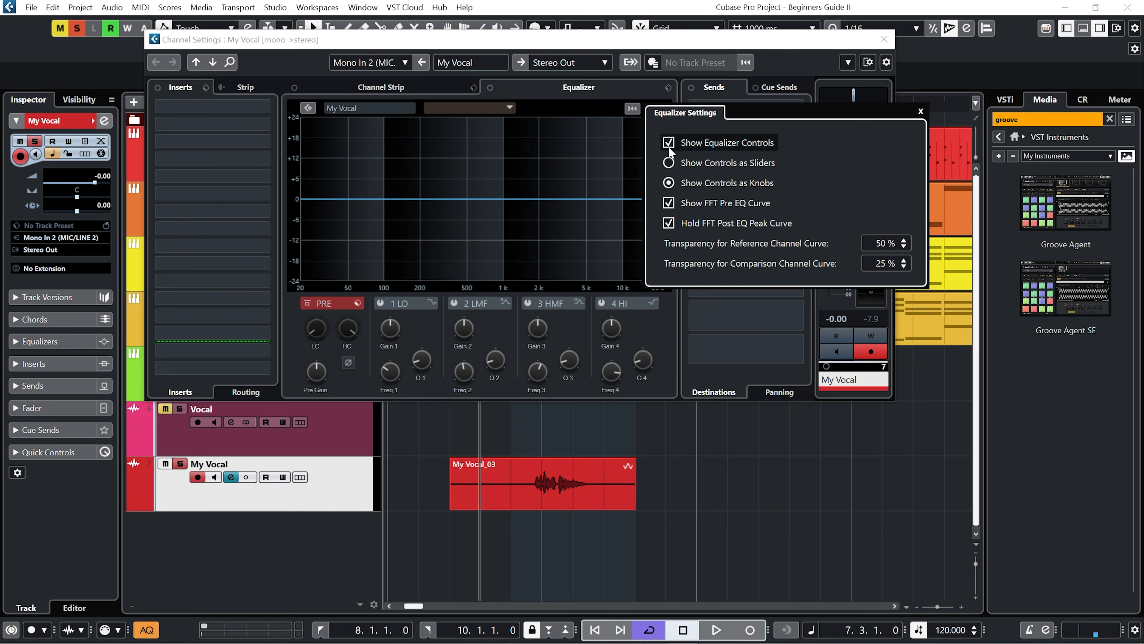
pyautogui.click(669, 163)
pyautogui.click(669, 183)
pyautogui.click(669, 163)
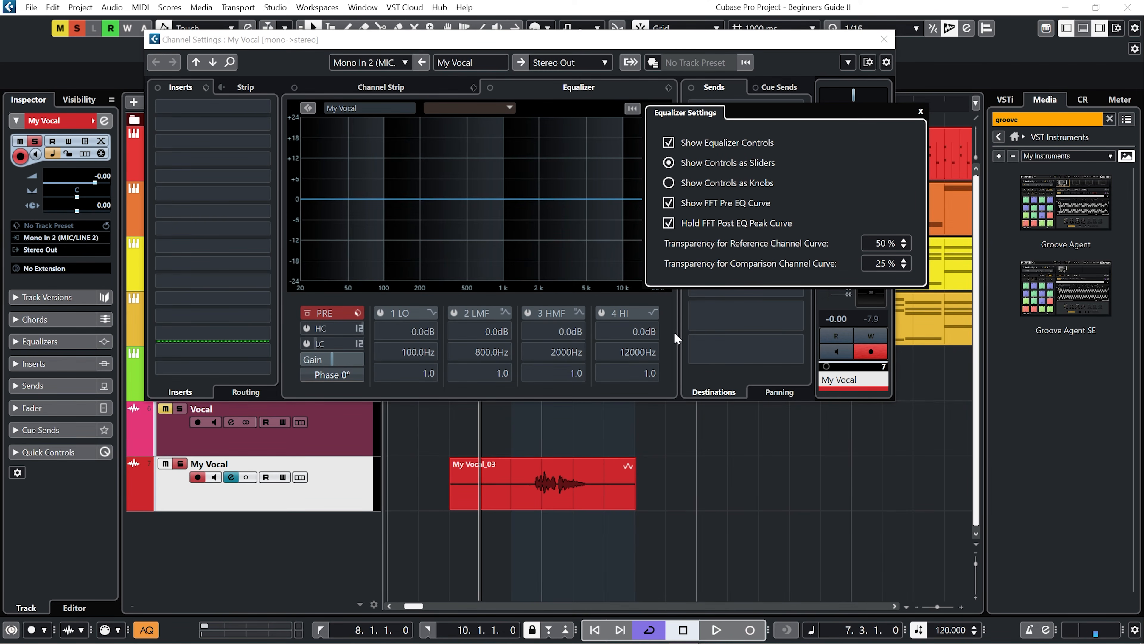
pyautogui.click(677, 360)
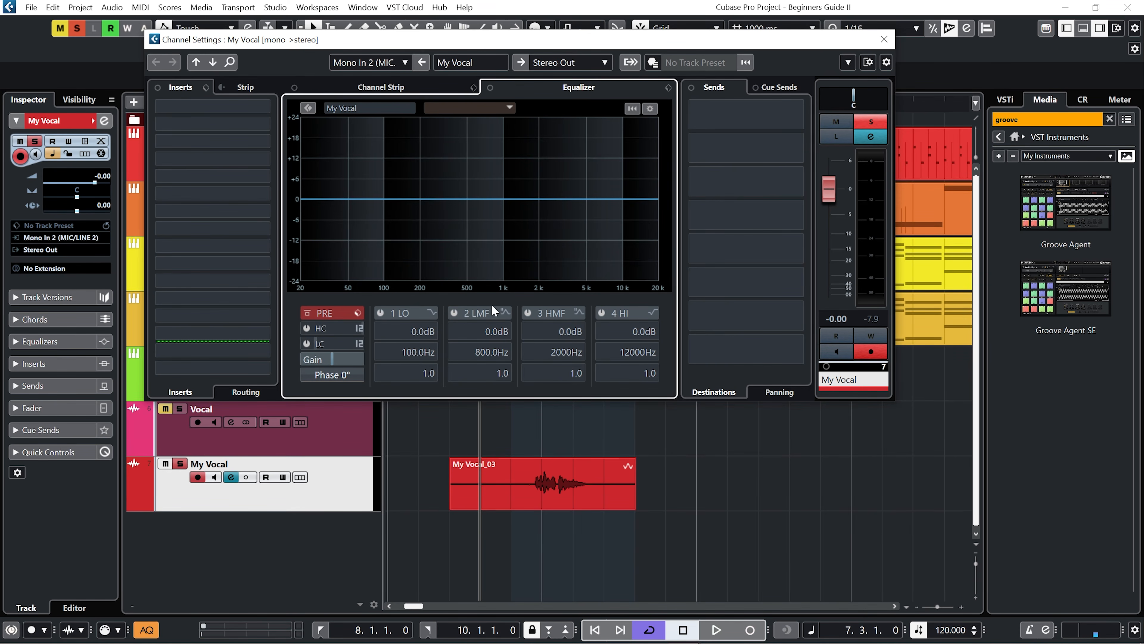
# - Try boosting the 2 LMF band of the My Vocal equalizer and audition the vocal
pyautogui.click(454, 312)
pyautogui.moveTo(491, 199); pyautogui.dragTo(483, 138)
pyautogui.press('space')
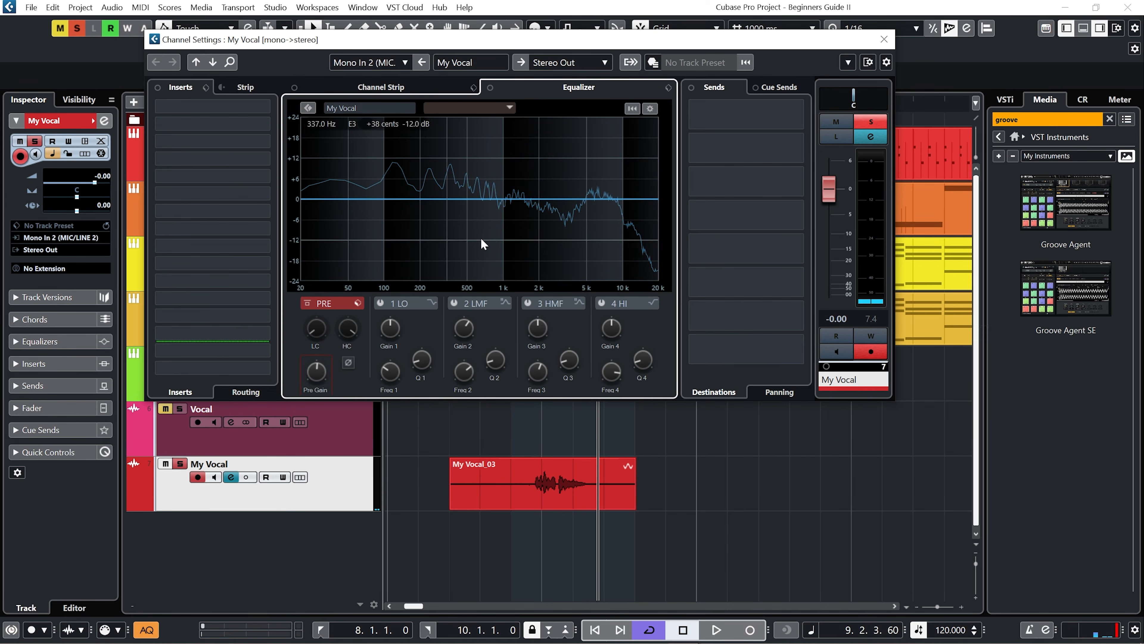
# - Enable the low-cut filter on My Vocal and raise its frequency above 20 Hz while auditioning the vocal
pyautogui.click(304, 316)
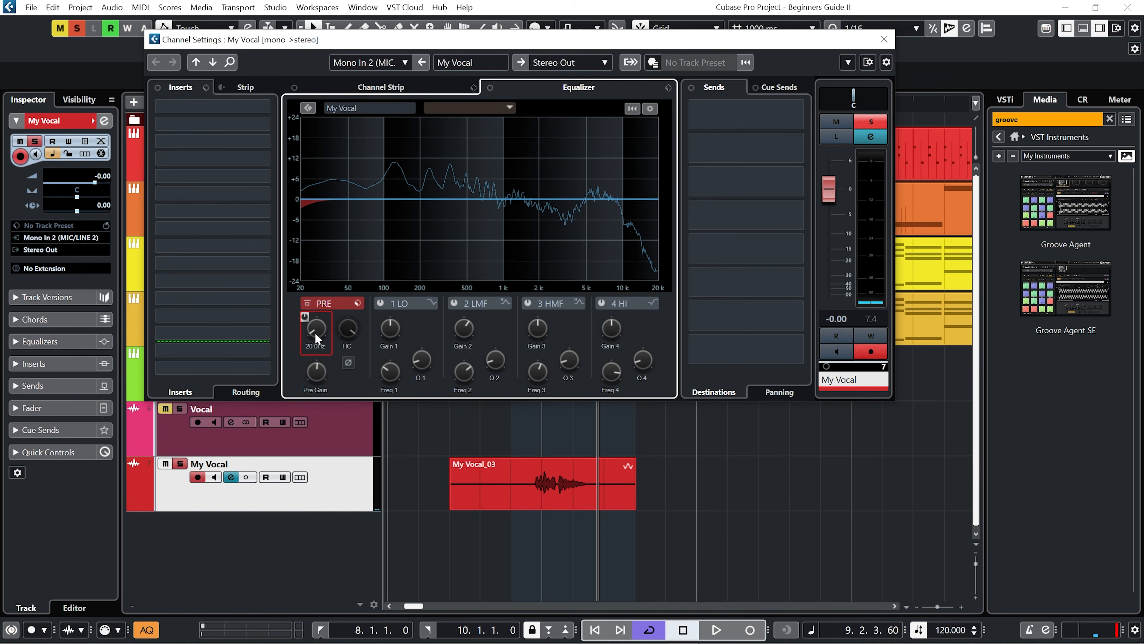
pyautogui.press('space')
pyautogui.moveTo(315, 330); pyautogui.dragTo(321, 299)
pyautogui.press('space')
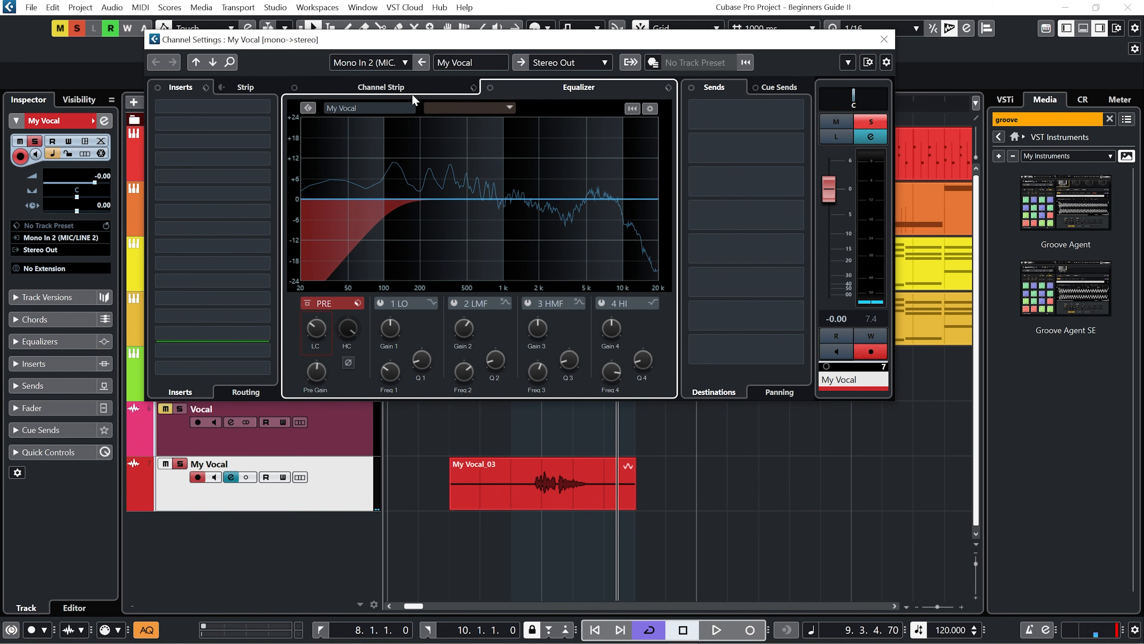
# - Load Noise Gate, Tube Comp, DeEsser, Tube Sat and Limiter modules into the My Vocal channel strip
pyautogui.click(415, 88)
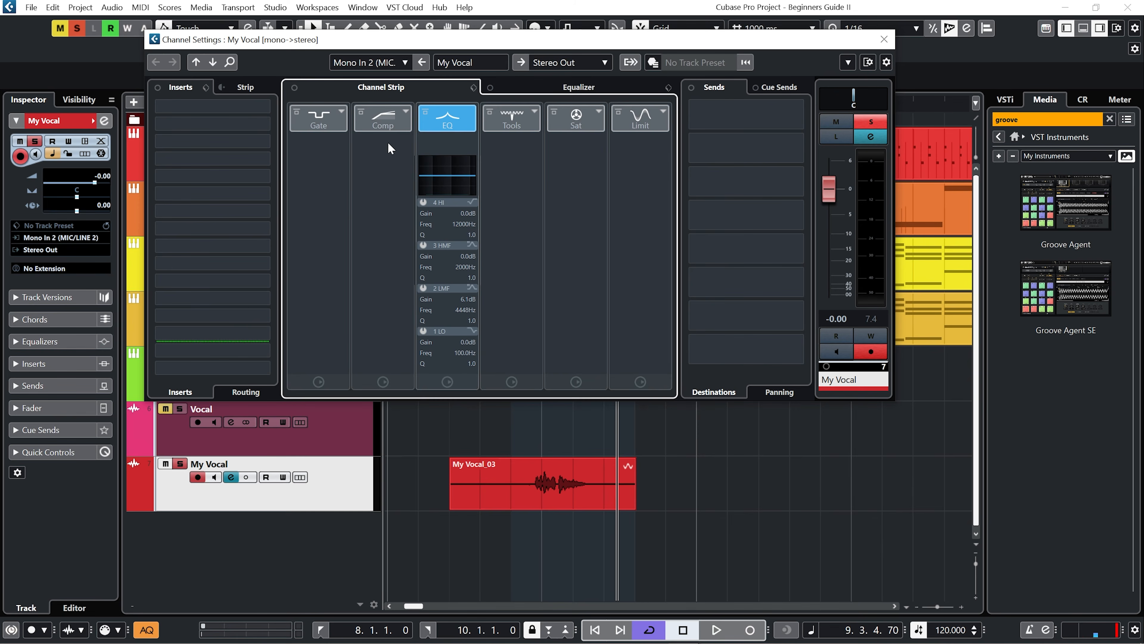
pyautogui.click(296, 110)
pyautogui.click(406, 110)
pyautogui.click(428, 153)
pyautogui.click(534, 115)
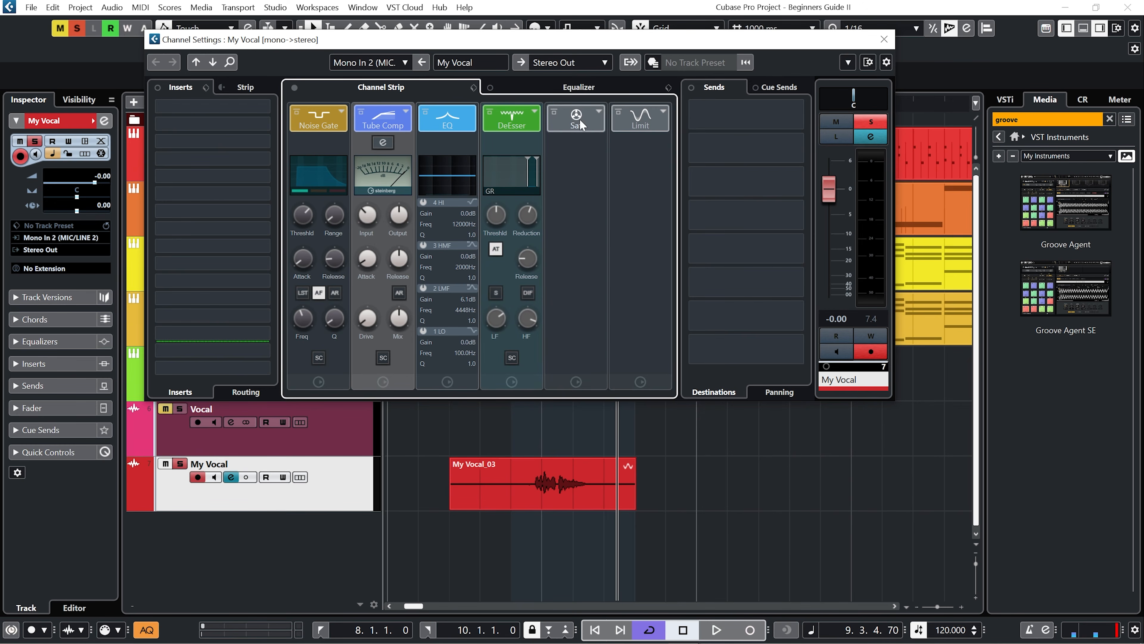
pyautogui.click(598, 112)
pyautogui.click(611, 170)
pyautogui.click(662, 111)
pyautogui.click(679, 171)
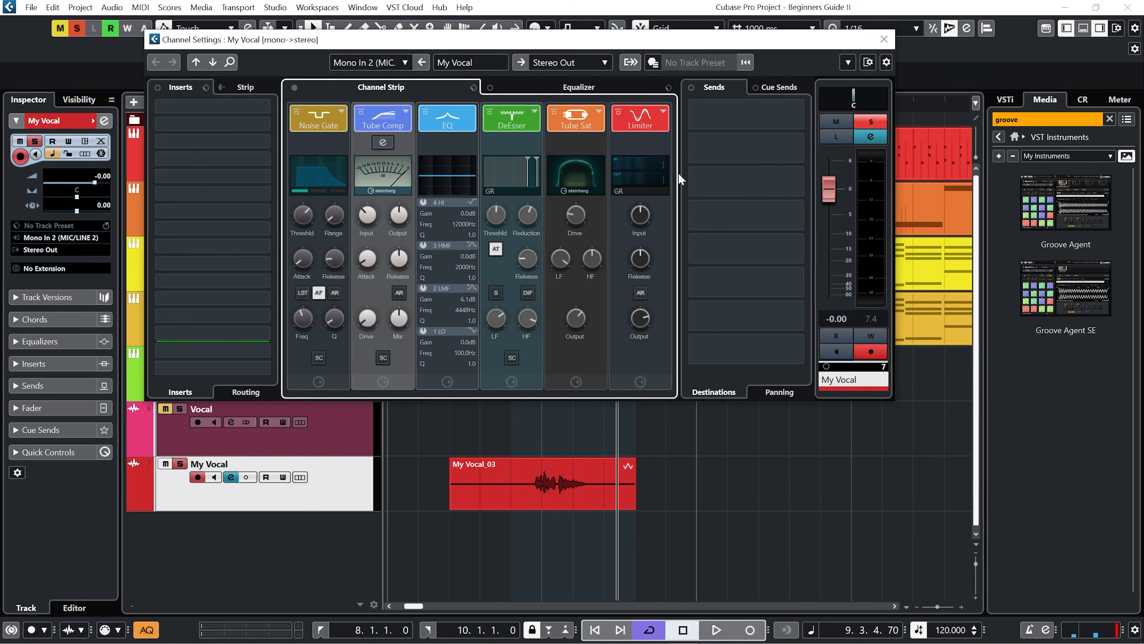
# - Bypass the limiter, saturation, de-esser, compressor and gate modules in the My Vocal channel strip
pyautogui.click(618, 111)
pyautogui.click(554, 112)
pyautogui.click(489, 112)
pyautogui.click(361, 112)
pyautogui.click(296, 112)
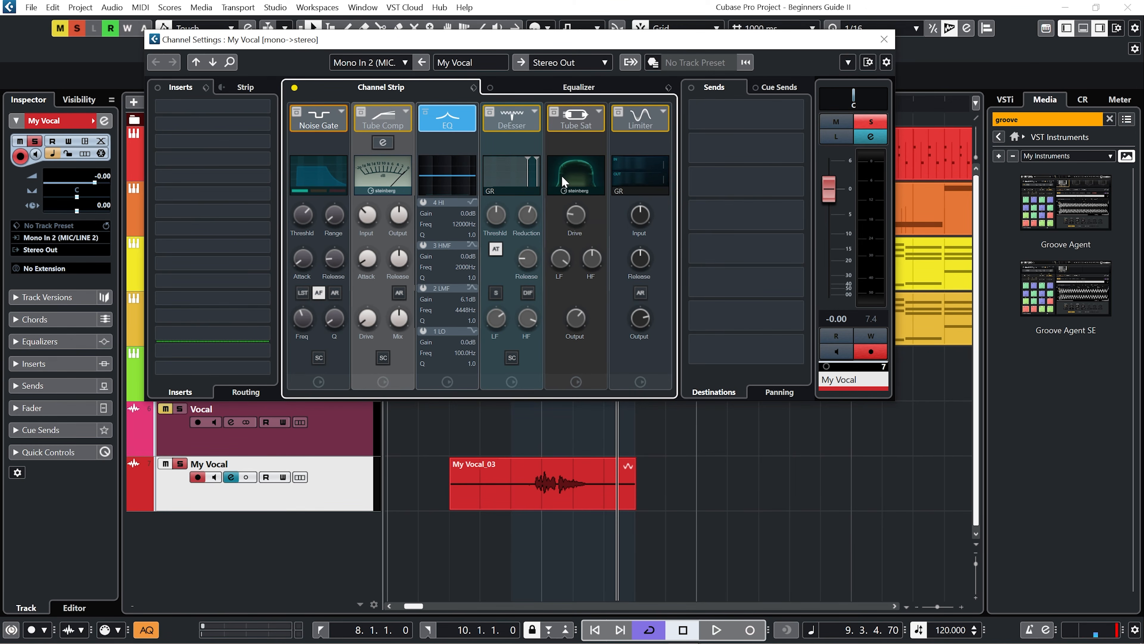
# - Audition the strip preset AM Vocal 14 Male Electronic on My Vocal, then load and audition AM Vocal 2 Male Rock instead
pyautogui.click(474, 88)
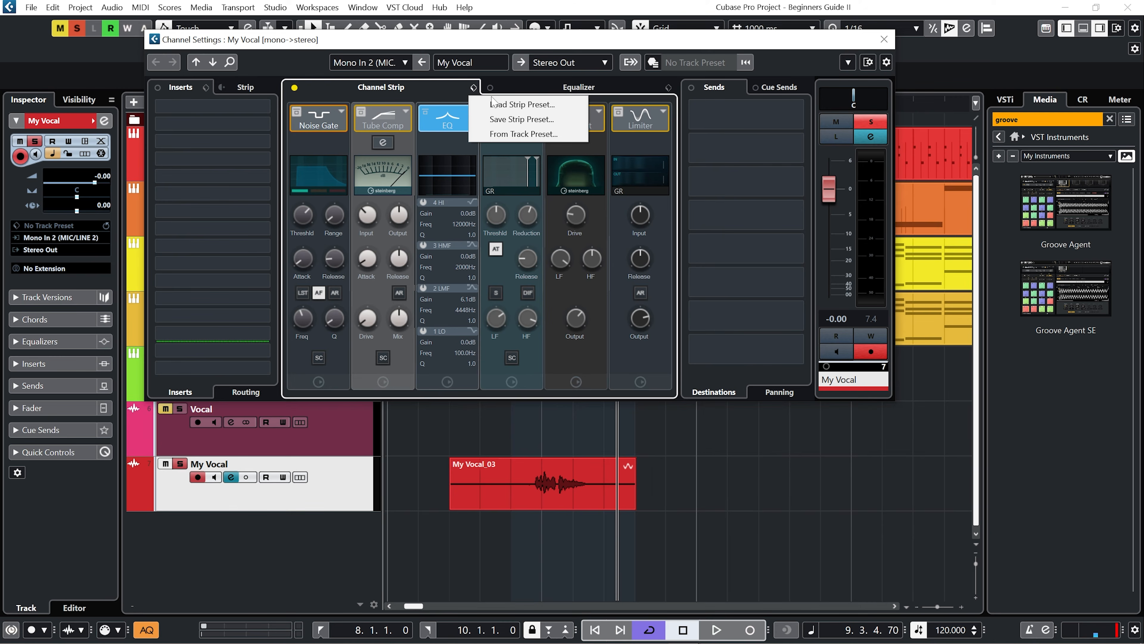
pyautogui.click(507, 104)
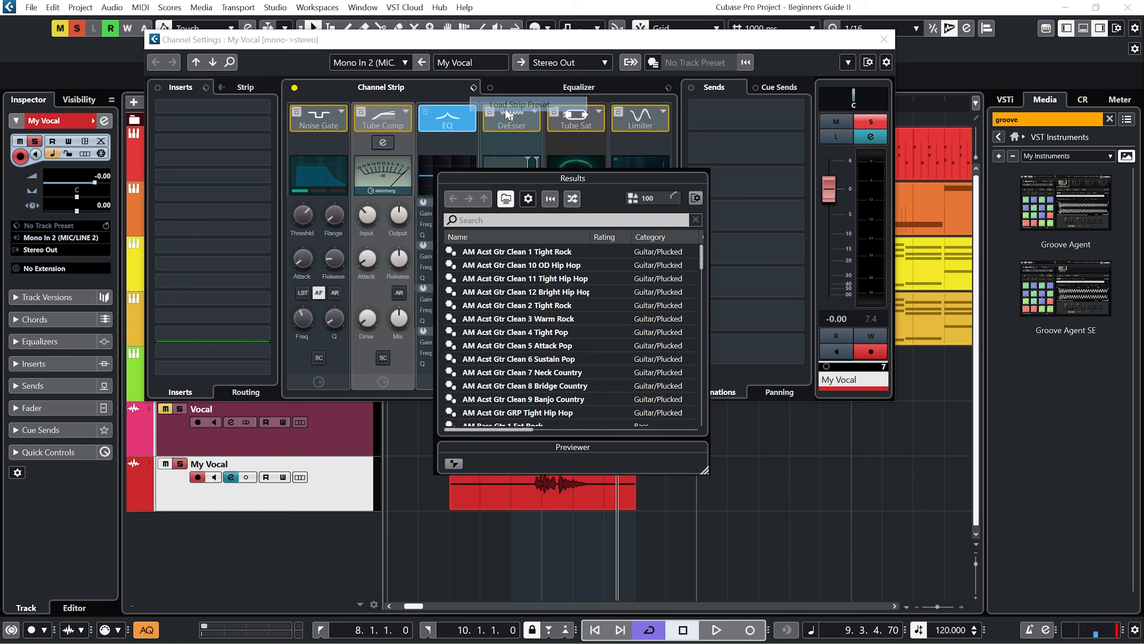
pyautogui.moveTo(701, 256); pyautogui.dragTo(696, 373)
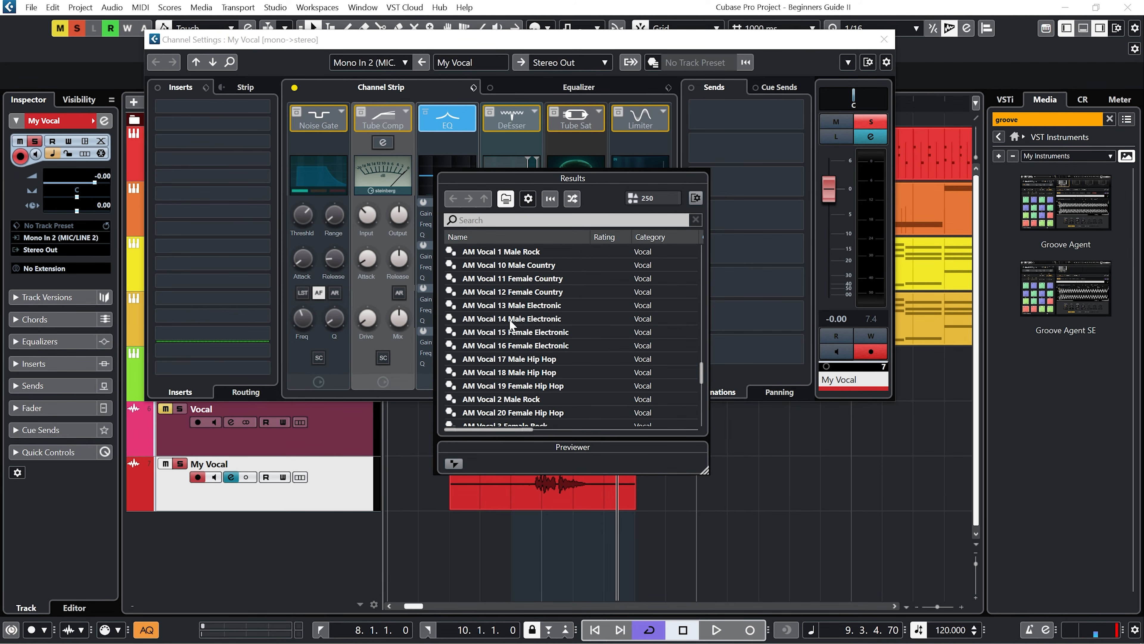
pyautogui.click(539, 323)
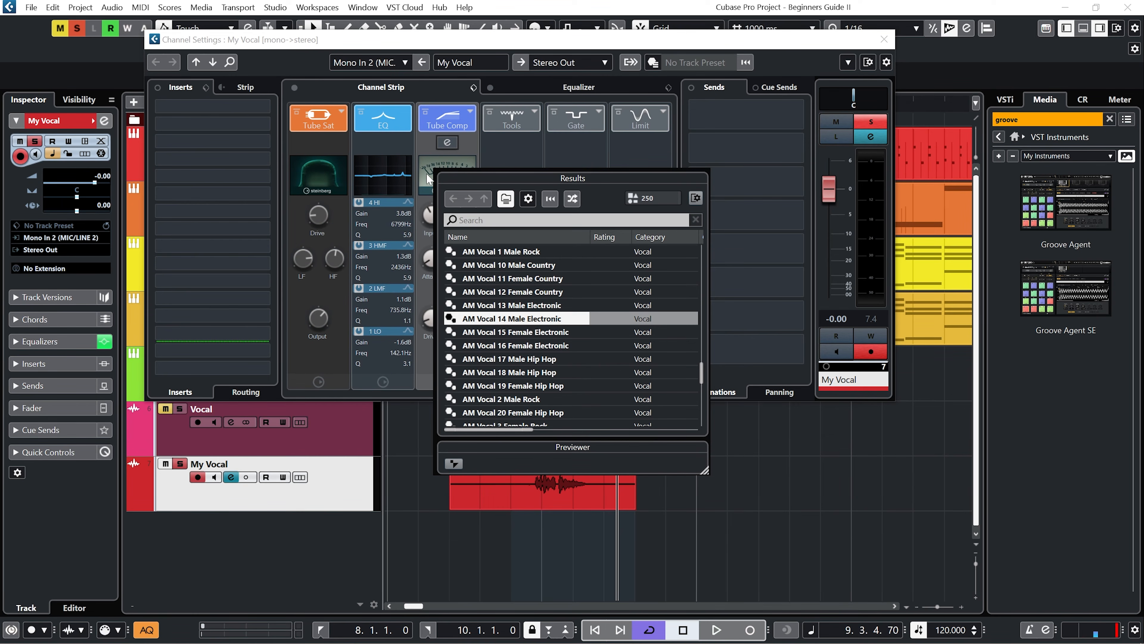
pyautogui.press('space')
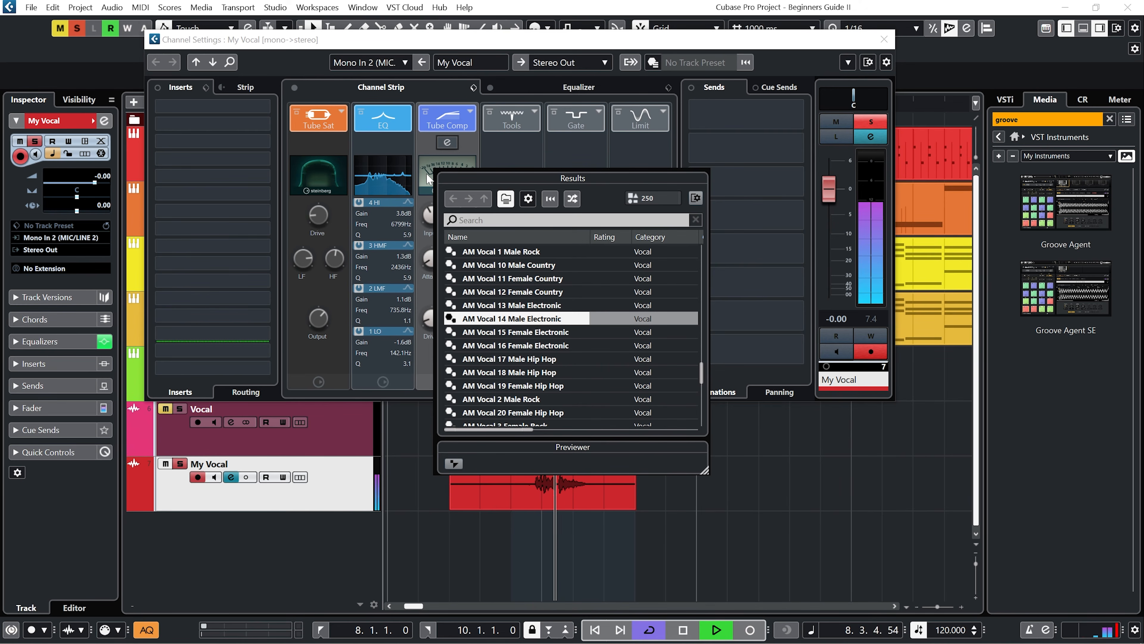
pyautogui.press('space')
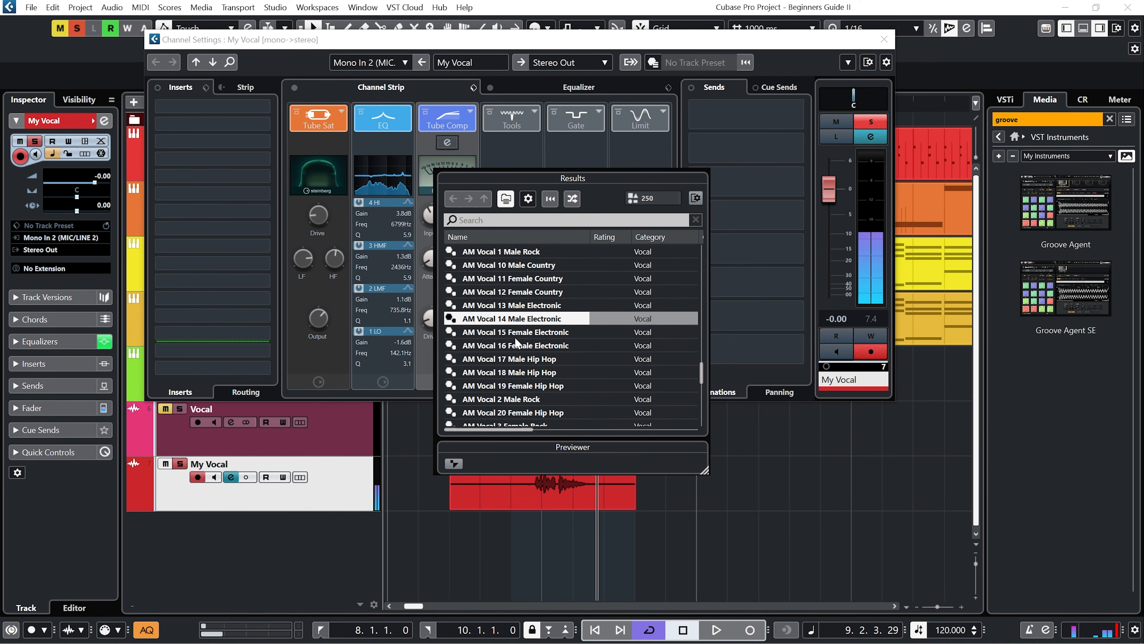
pyautogui.click(522, 399)
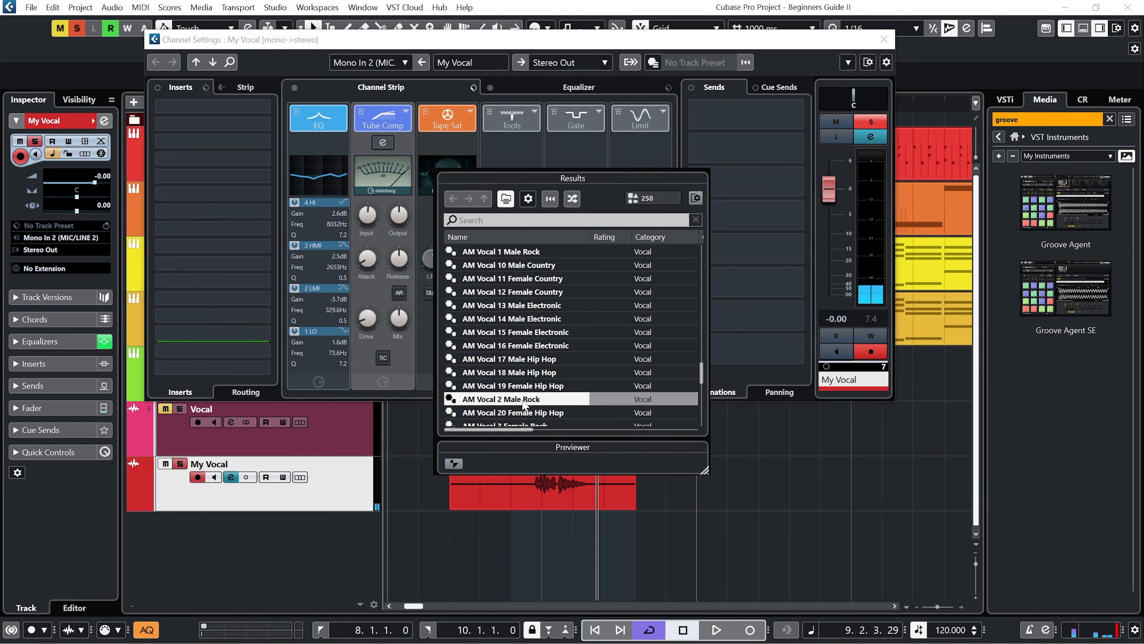
pyautogui.press('space')
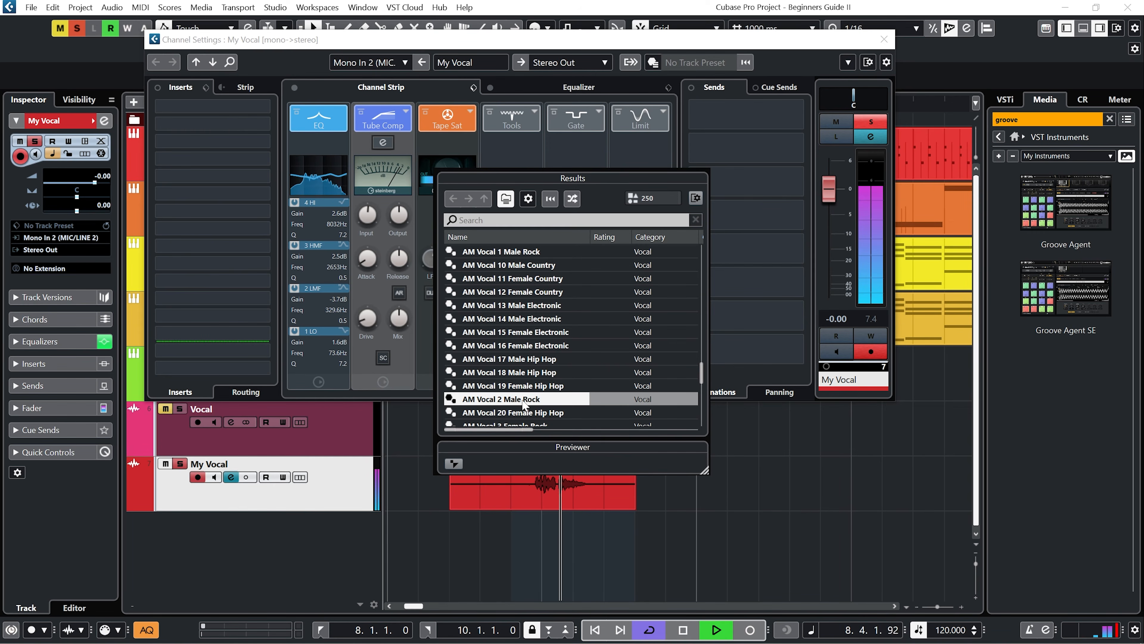
pyautogui.press('space')
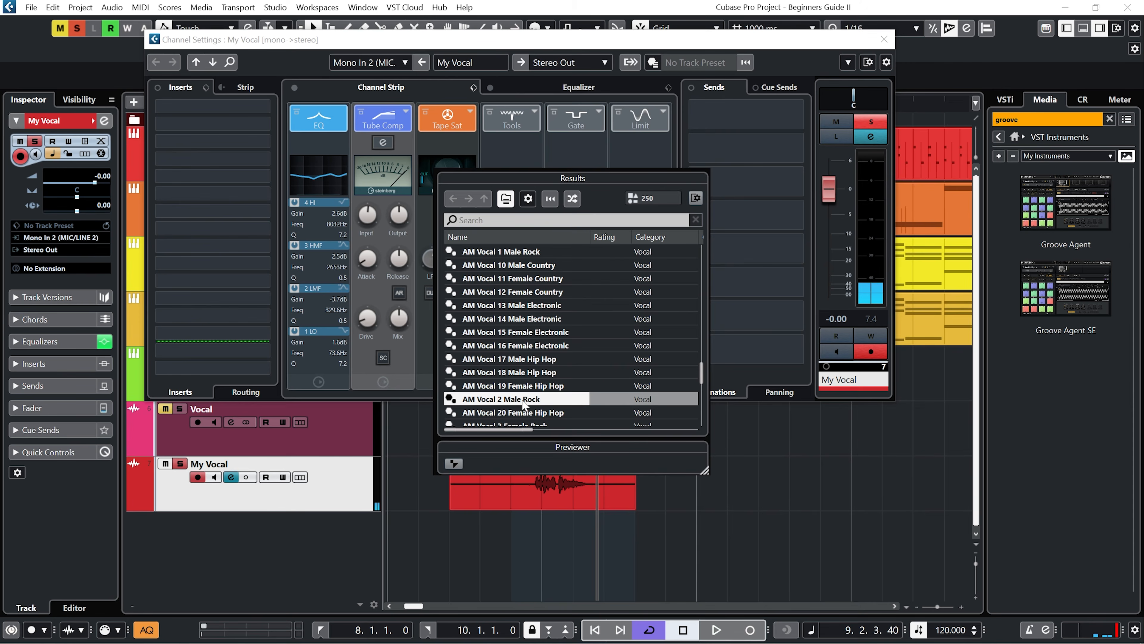
pyautogui.doubleClick(523, 400)
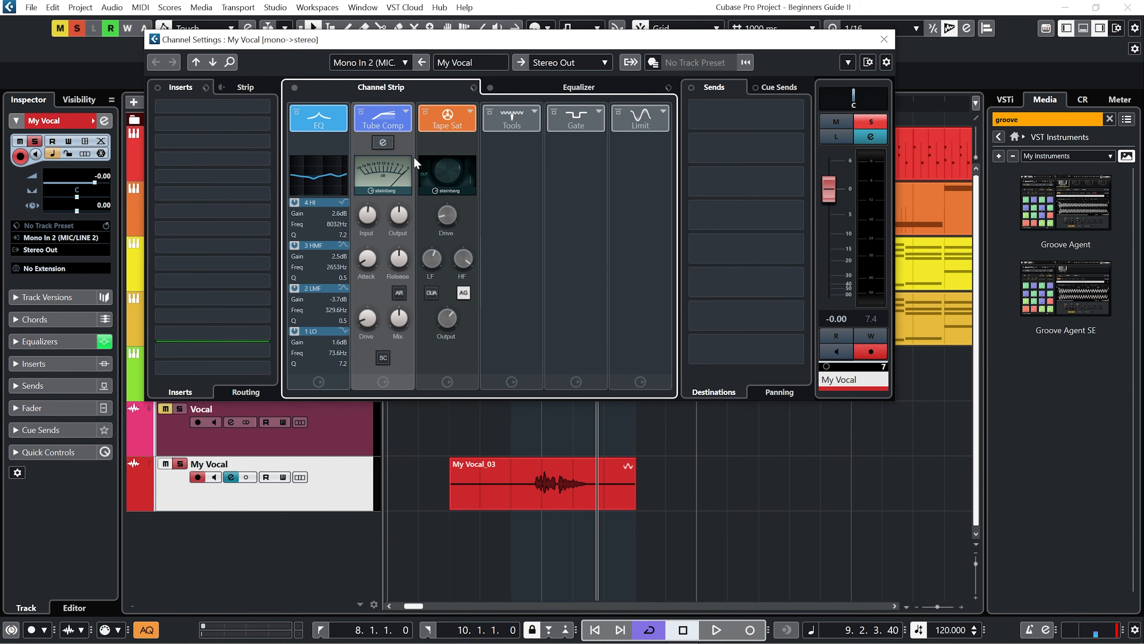
pyautogui.click(884, 39)
# - View the equalizer and channel strip in the Piano track's channel settings
pyautogui.click(315, 280)
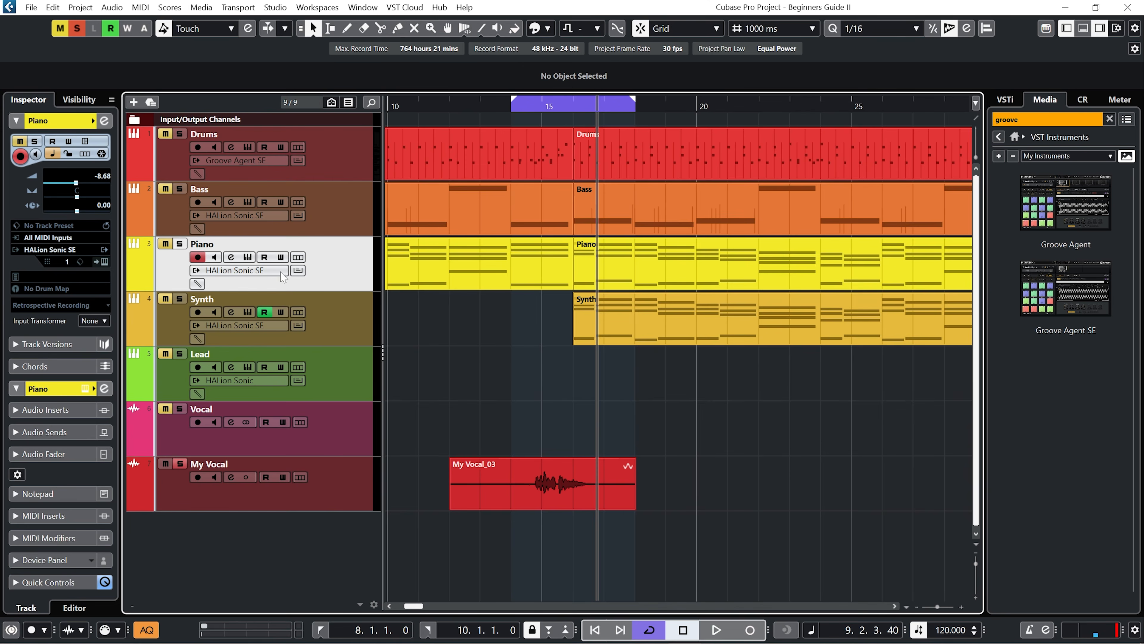
pyautogui.click(231, 257)
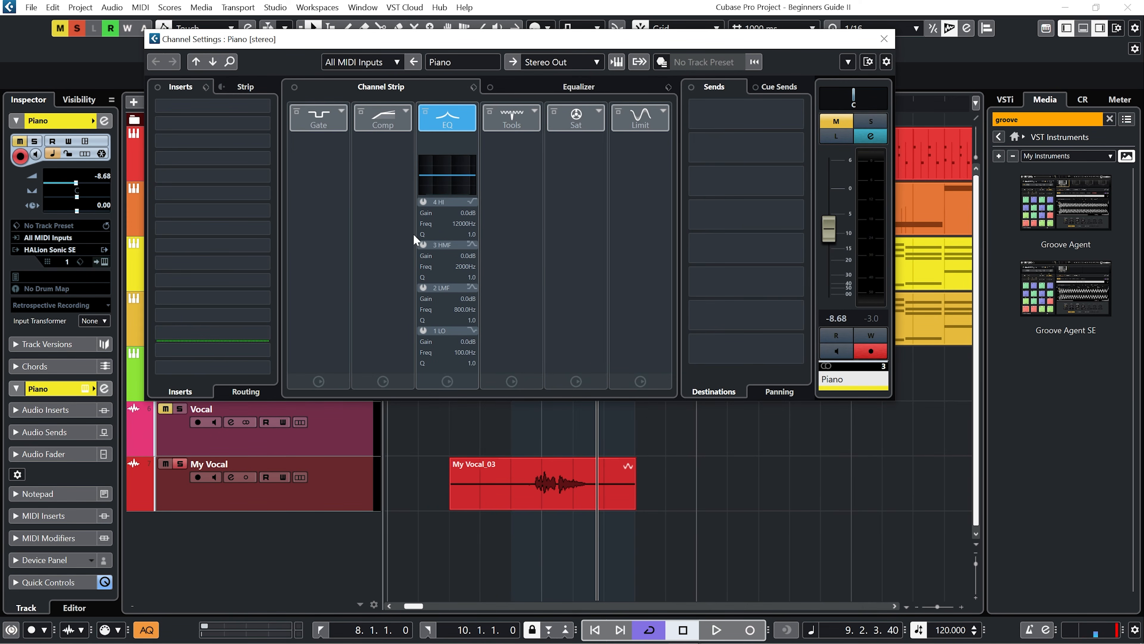
pyautogui.click(552, 88)
pyautogui.click(427, 92)
pyautogui.click(884, 40)
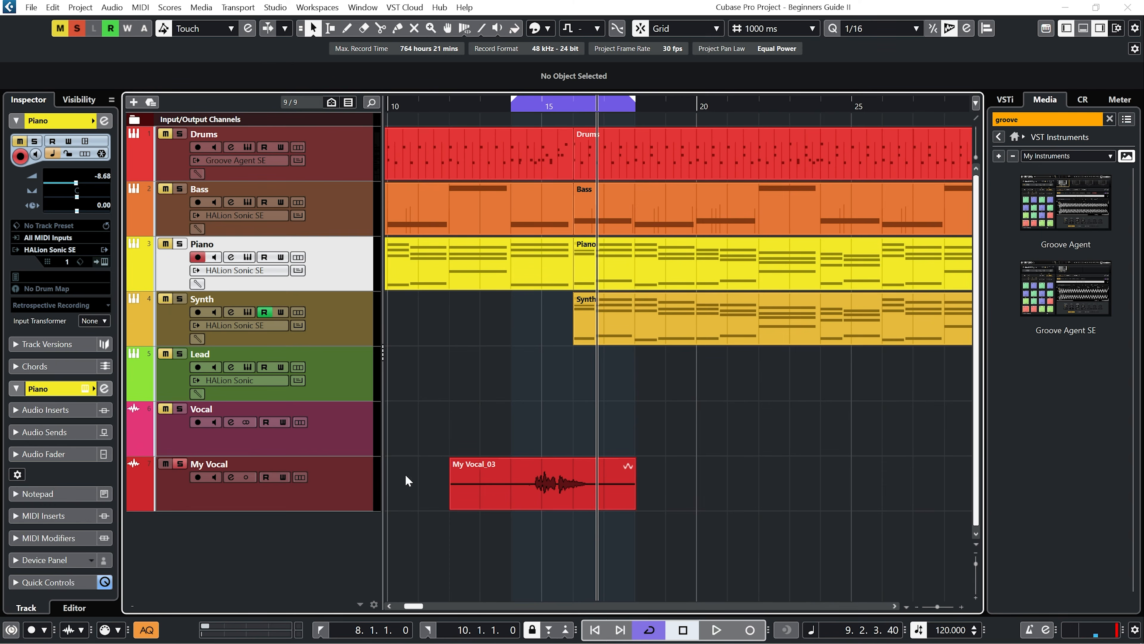
# - Reopen the My Vocal channel settings and load the Steinberg StereoDelay into the first insert slot
pyautogui.click(346, 494)
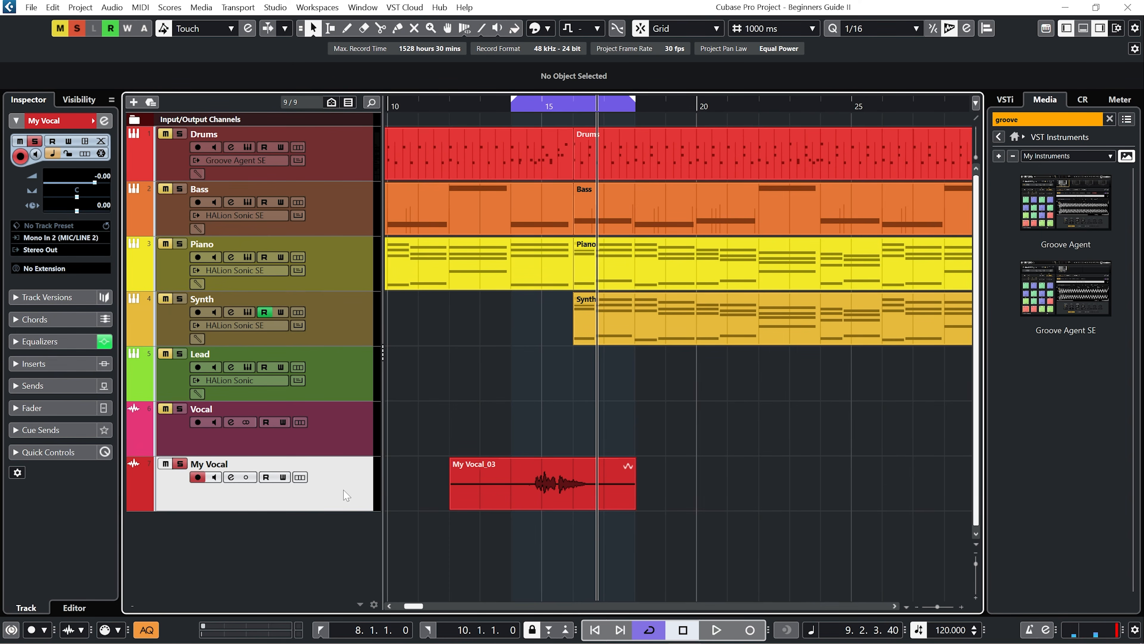
pyautogui.click(230, 476)
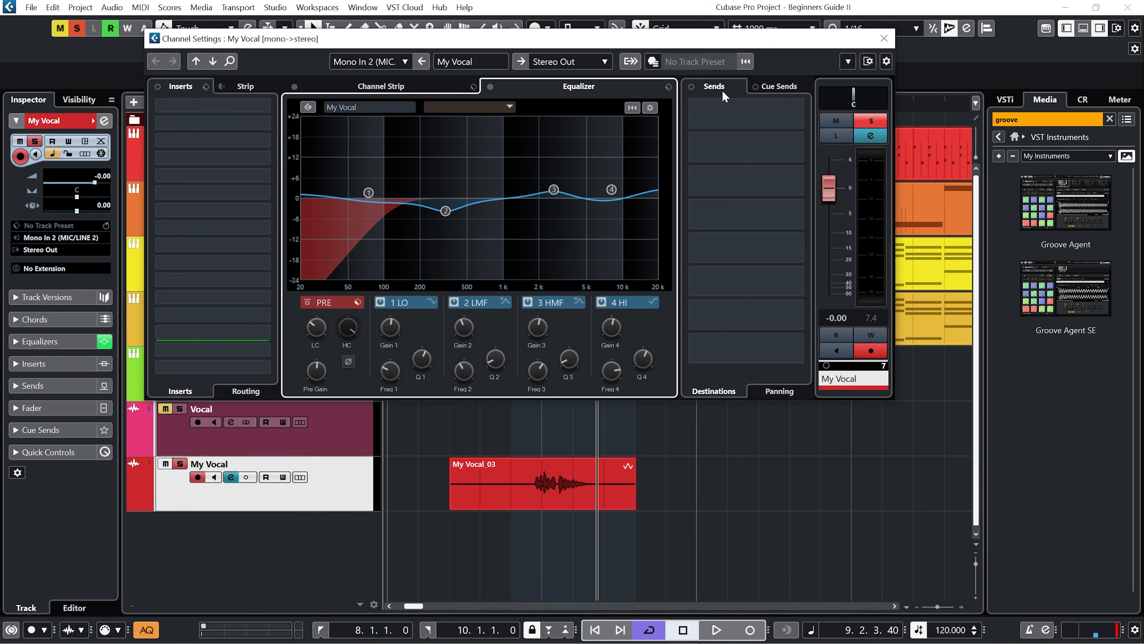
pyautogui.click(265, 106)
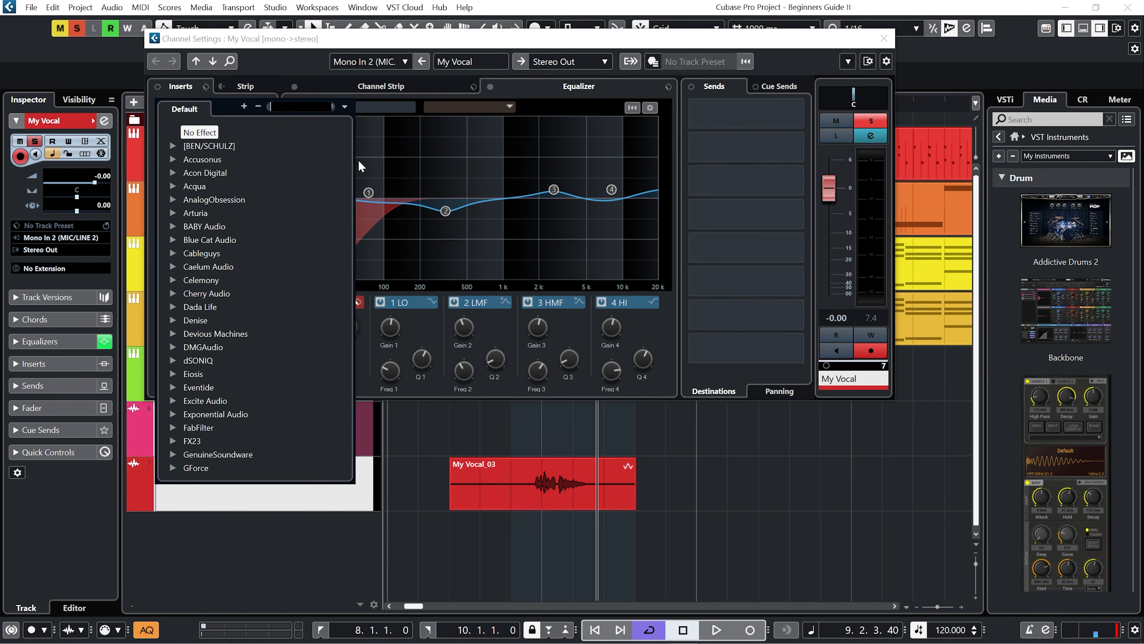
pyautogui.scroll(-10, 252, 271)
pyautogui.click(174, 398)
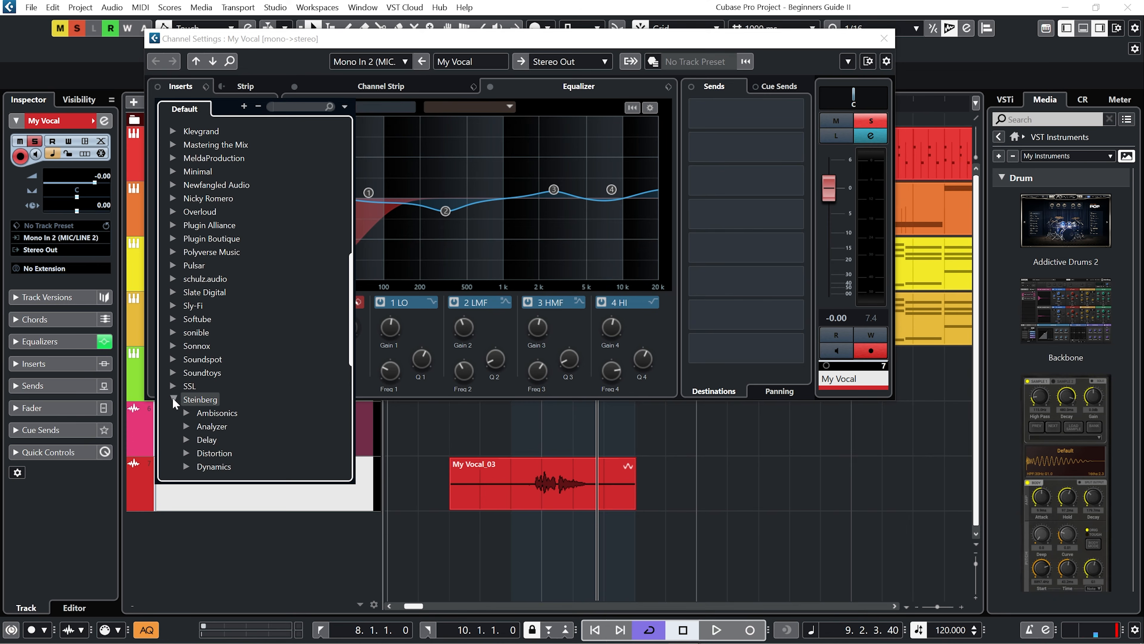
pyautogui.scroll(-5, 191, 245)
pyautogui.click(185, 304)
pyautogui.click(185, 304)
pyautogui.click(183, 317)
pyautogui.click(184, 316)
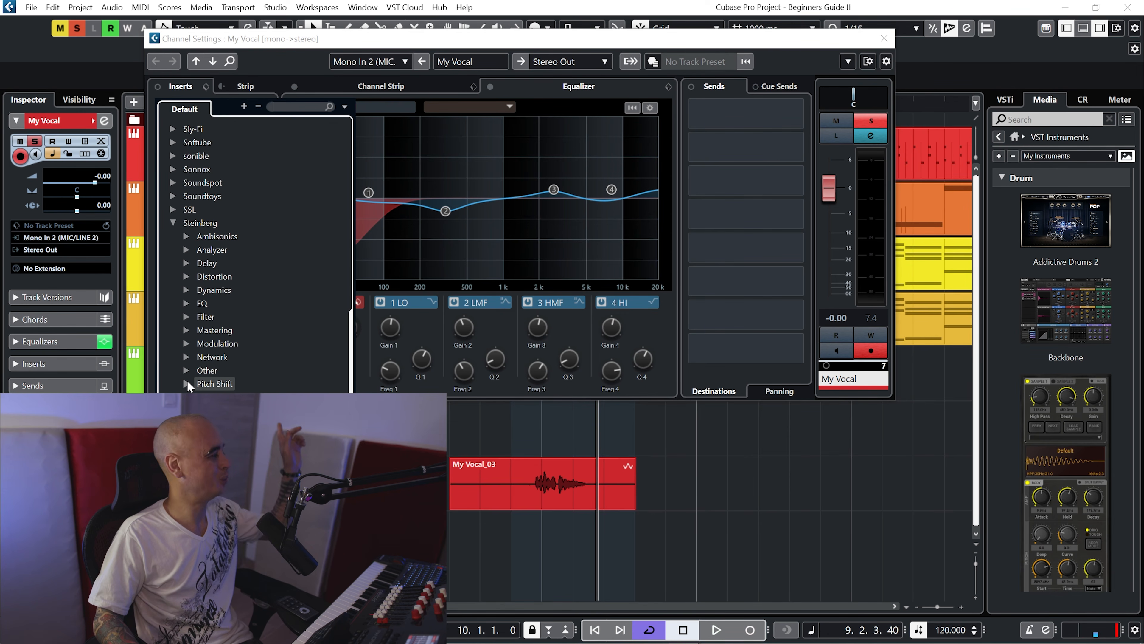
pyautogui.click(186, 263)
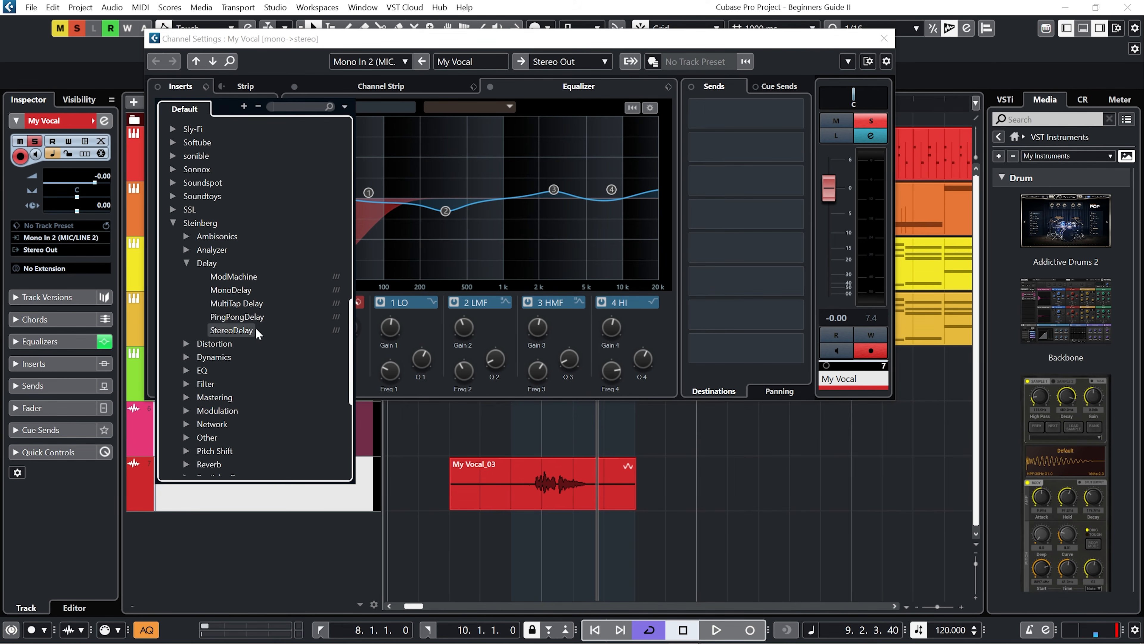
pyautogui.click(231, 330)
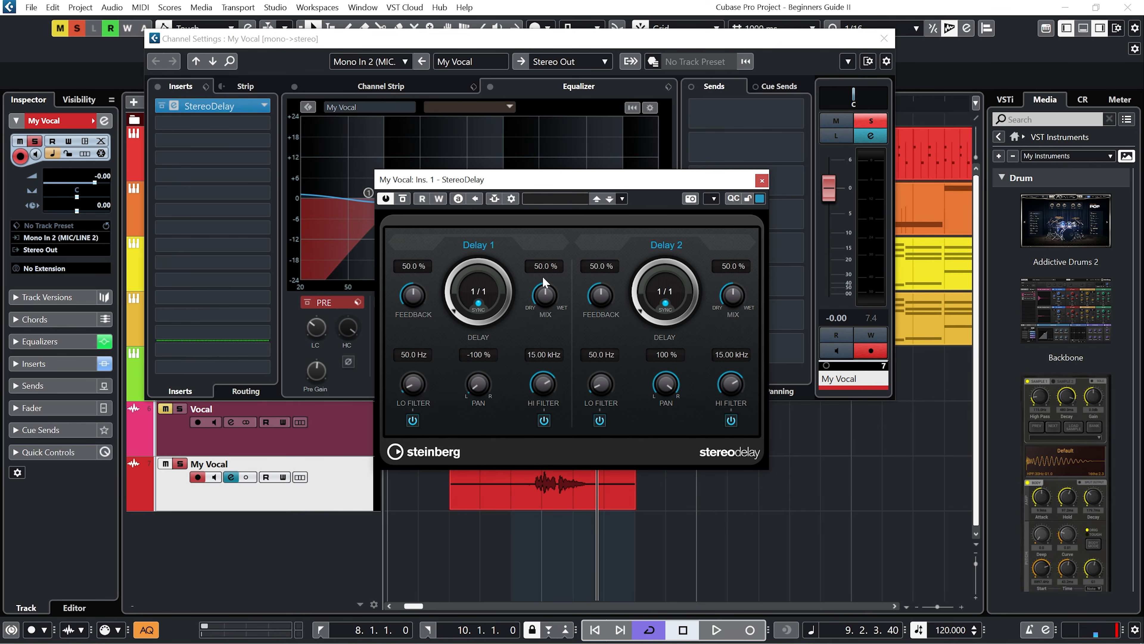
# - Load the Guitar Answer preset in StereoDelay, audition the vocal and close the plug-in window
pyautogui.click(569, 199)
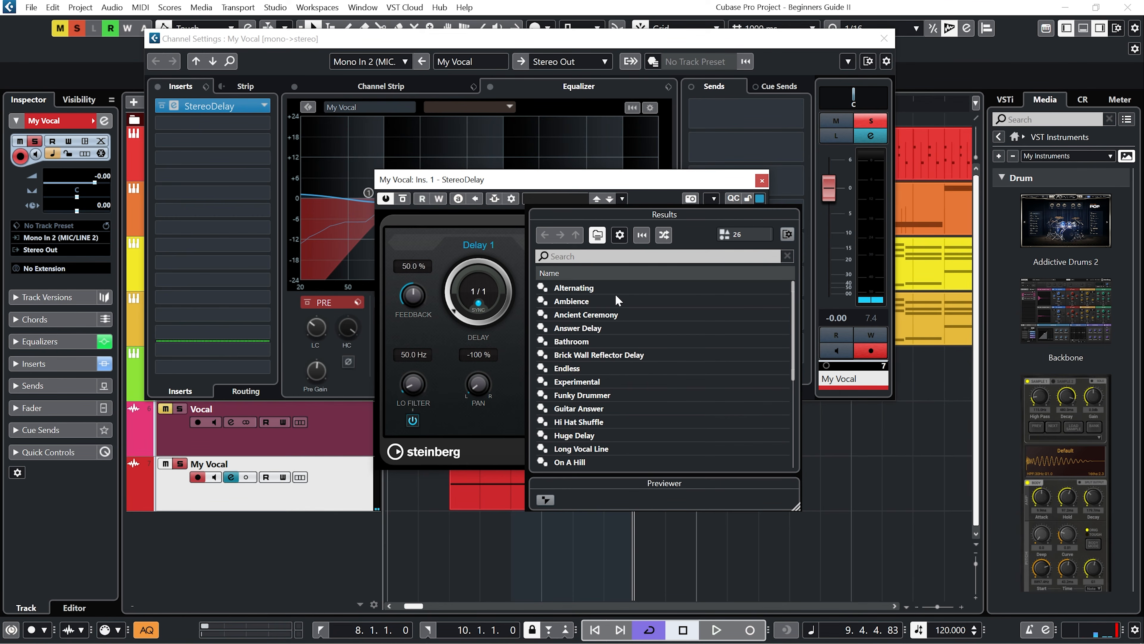
pyautogui.click(602, 410)
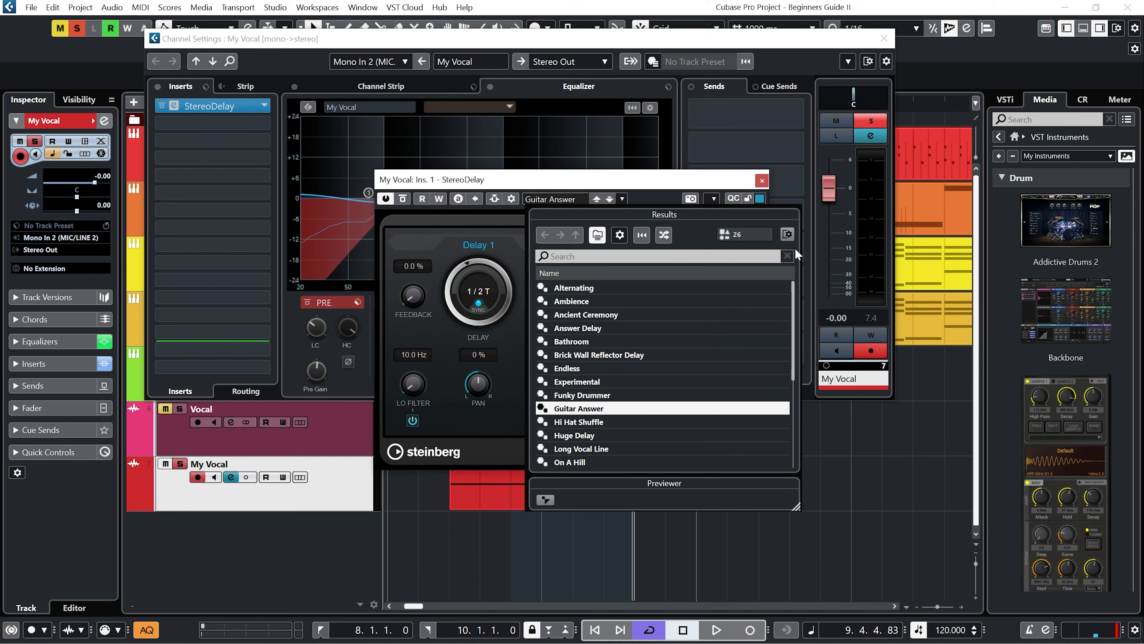
pyautogui.click(726, 187)
pyautogui.press('space')
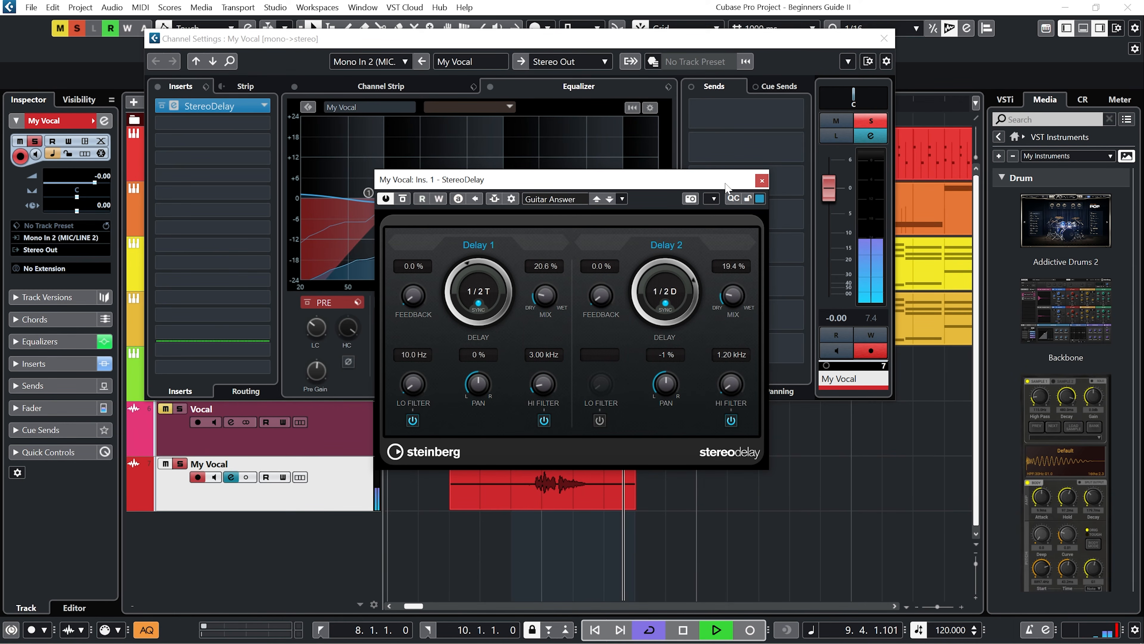
pyautogui.press('space')
pyautogui.click(762, 180)
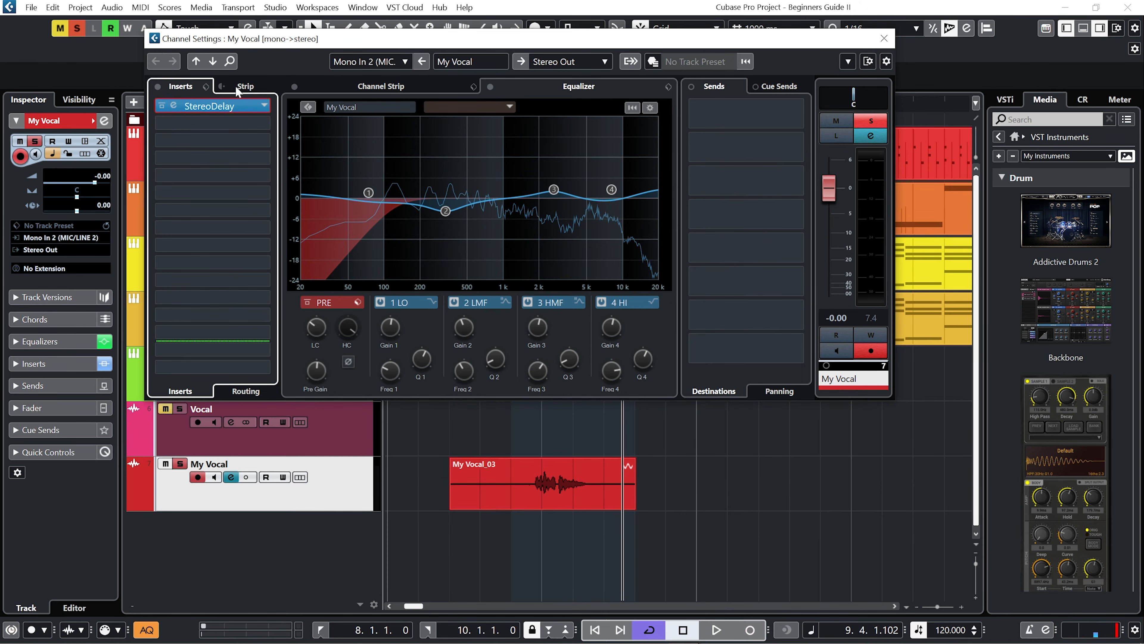
pyautogui.click(499, 472)
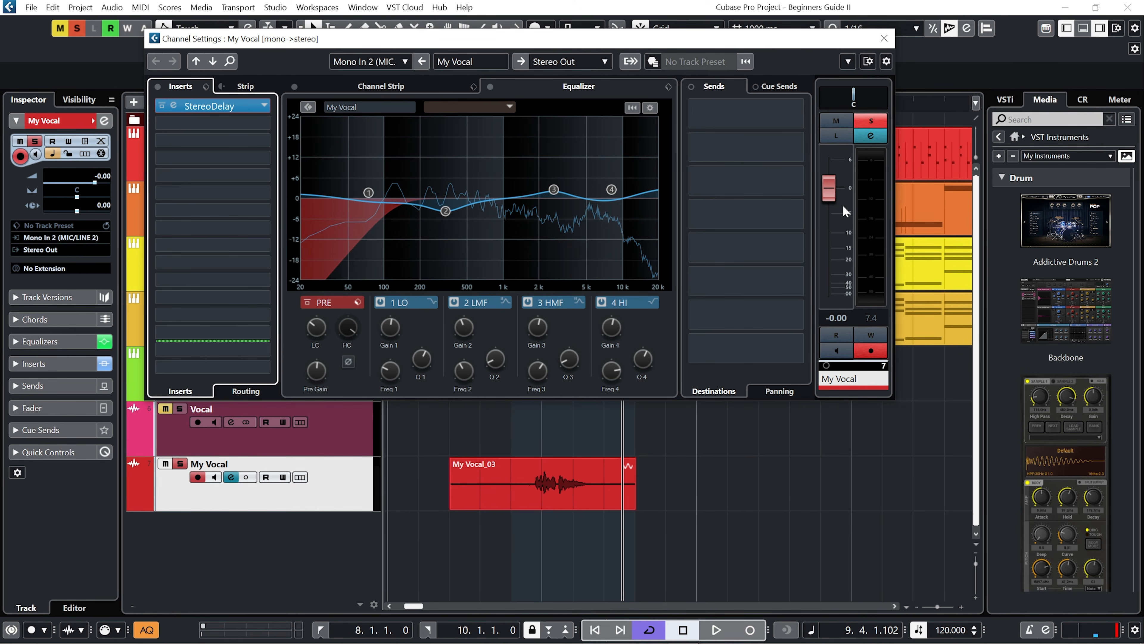
# - Start adding an FX channel to My Vocal's first send and choose Steinberg's RoomWorks SE reverb as its effect
pyautogui.rightClick(733, 120)
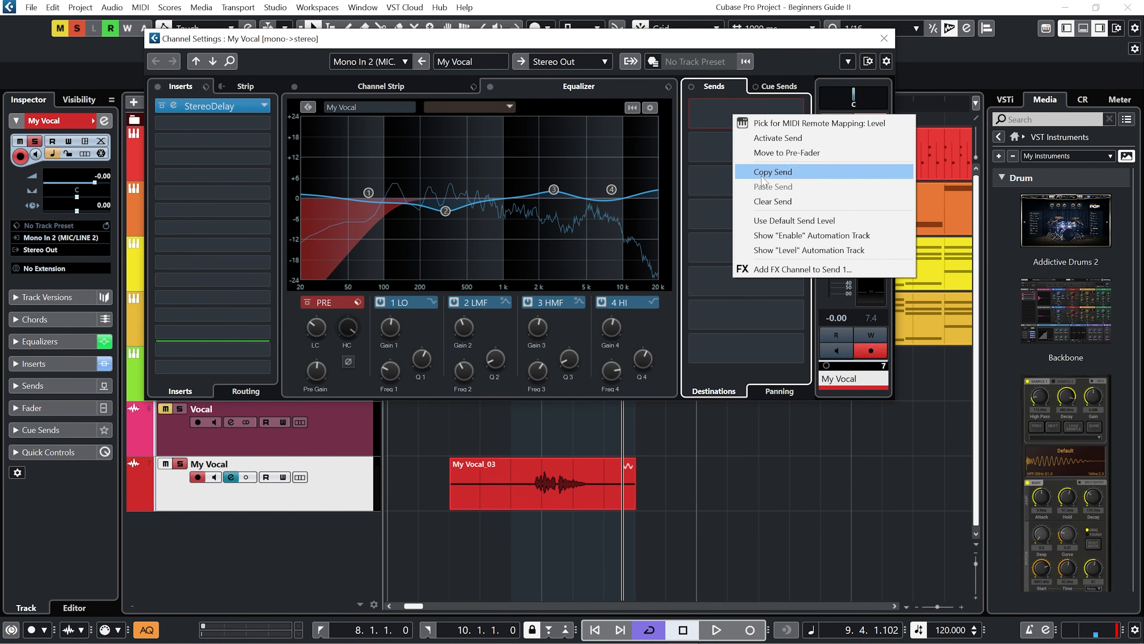
pyautogui.click(789, 269)
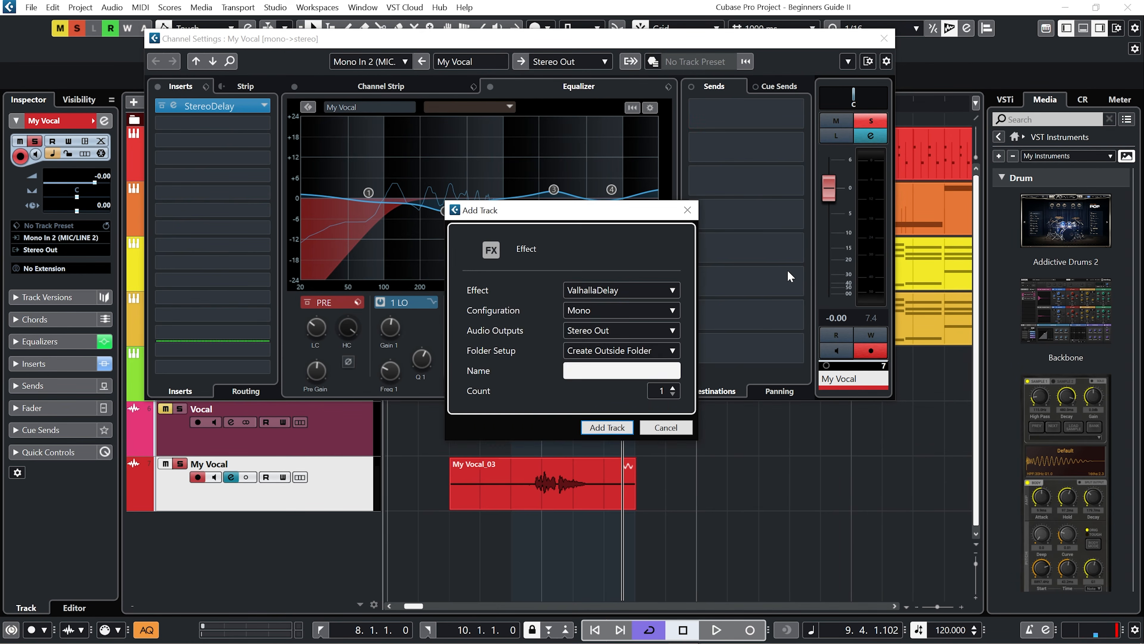
pyautogui.click(622, 290)
pyautogui.click(480, 436)
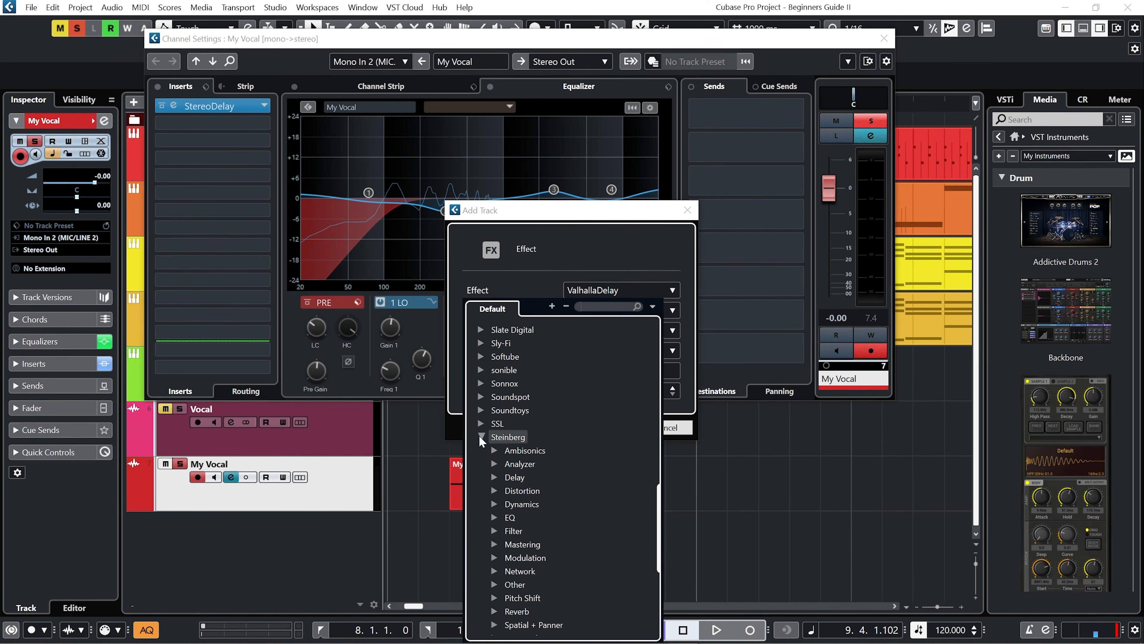
pyautogui.scroll(-2, 590, 481)
pyautogui.click(494, 545)
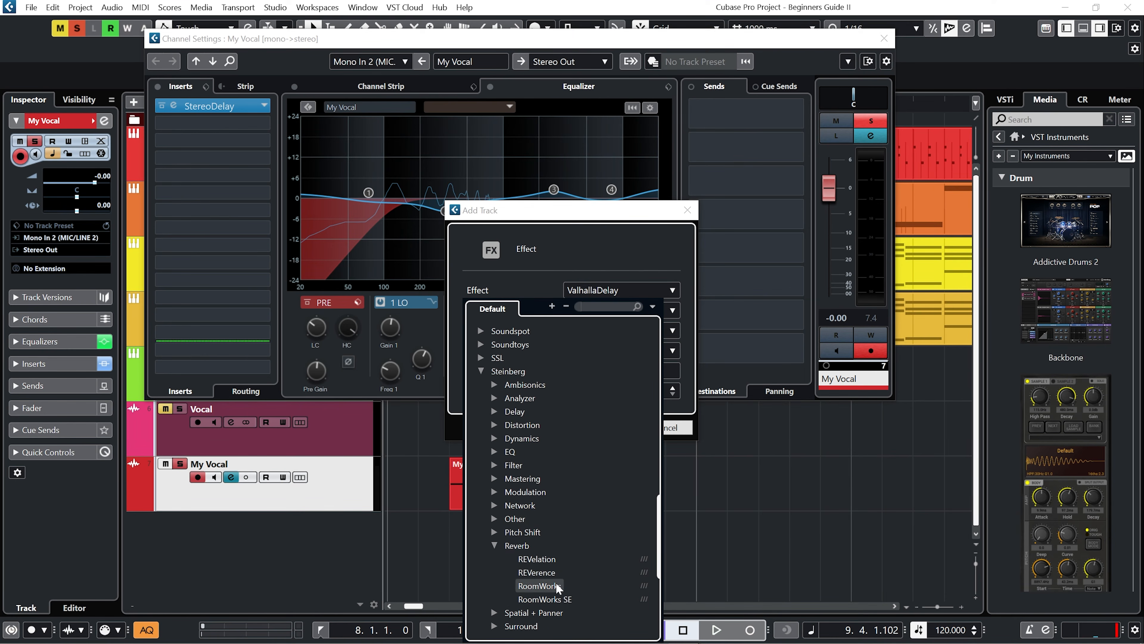
pyautogui.click(545, 599)
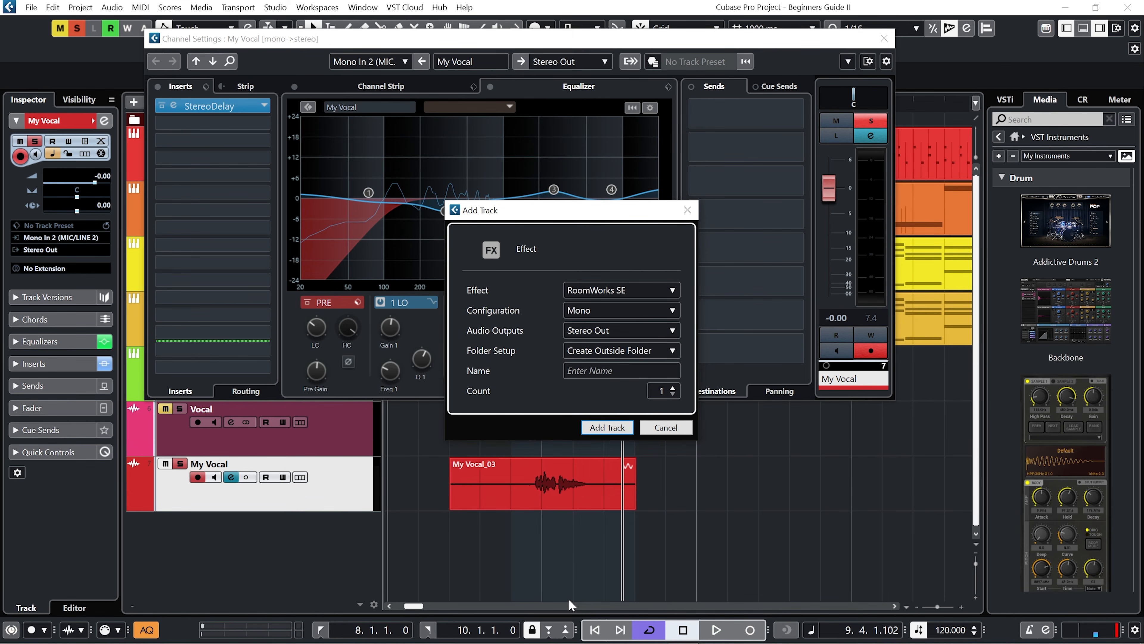
# - Set the FX channel's configuration to Stereo, name it "My Vocal Reverb" and add the track
pyautogui.click(672, 311)
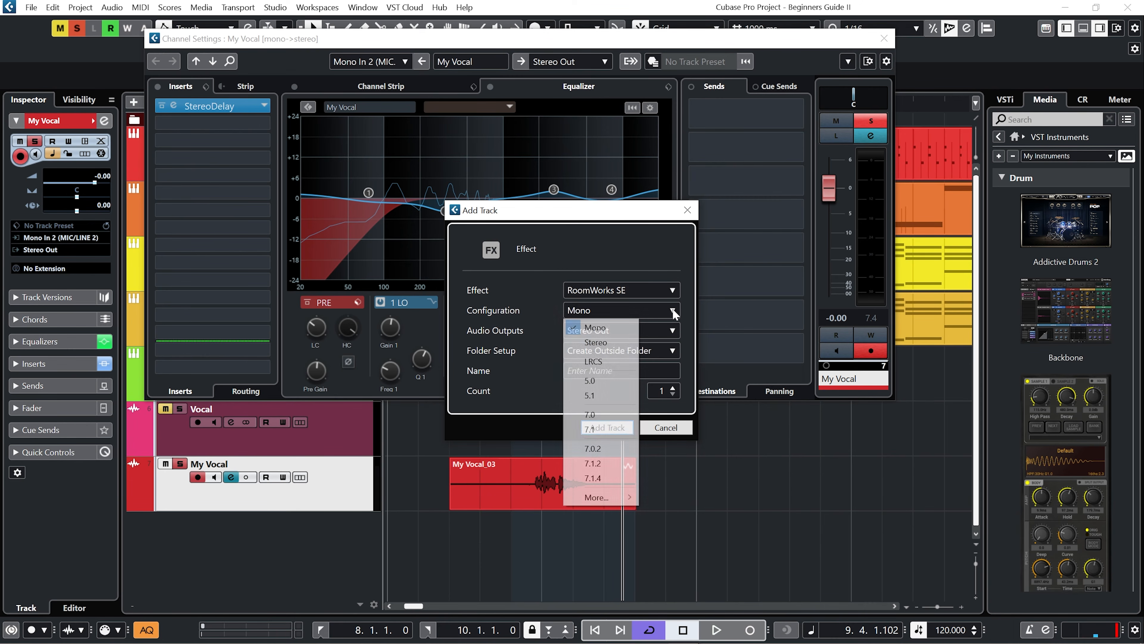
pyautogui.click(597, 341)
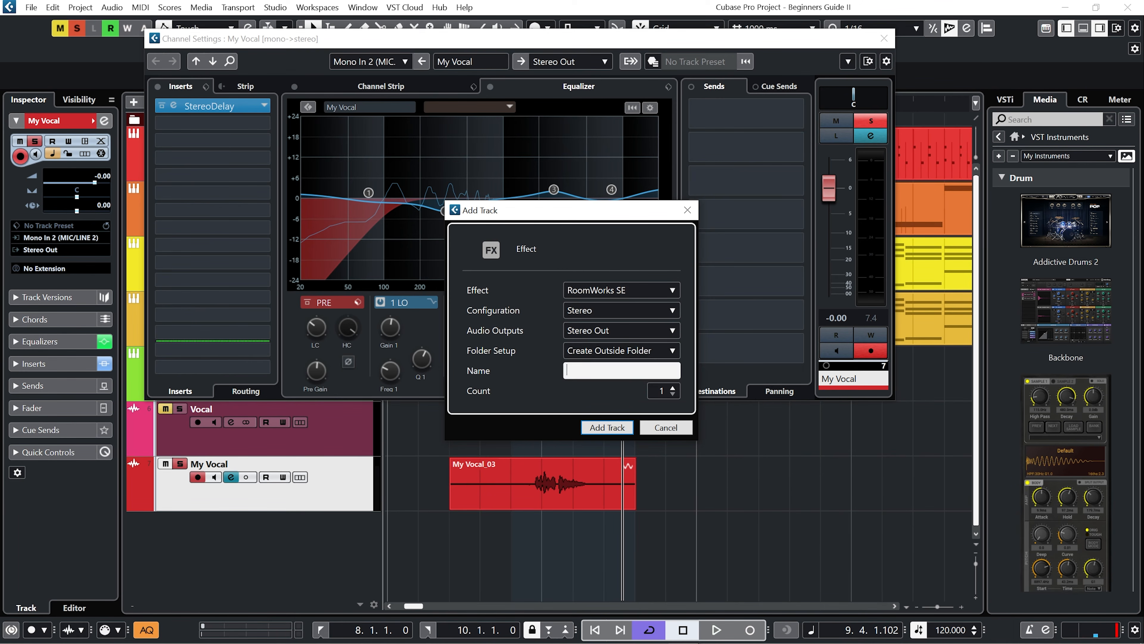
pyautogui.write('My Vocal Reverb')
pyautogui.press('Return')
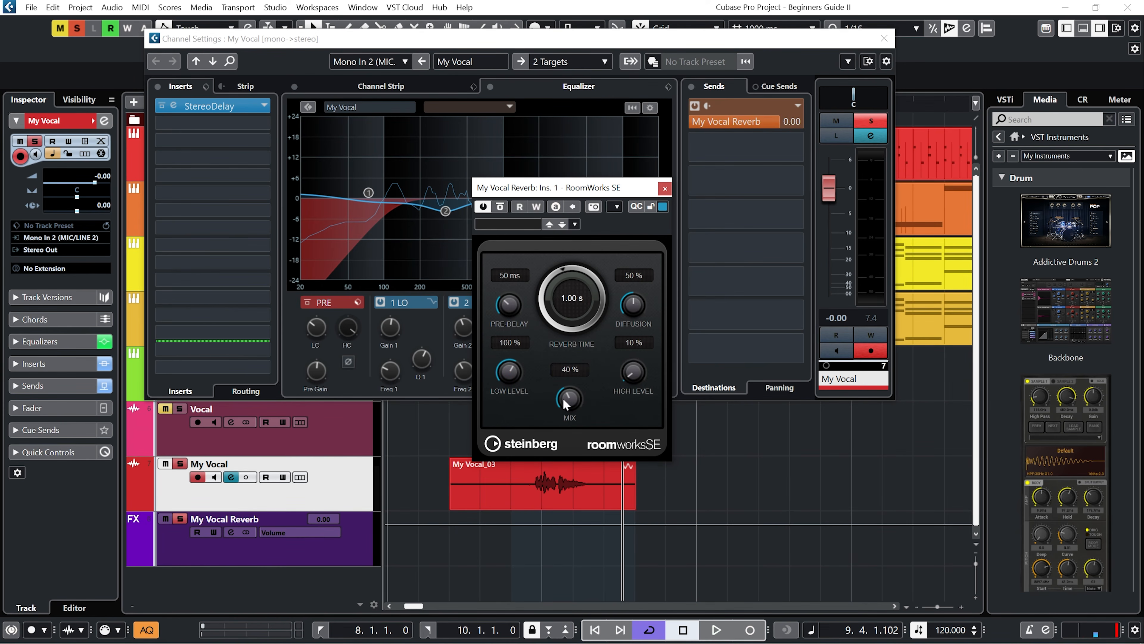
# - Set the RoomWorks SE mix to 100 % and audition the vocal with the reverb
pyautogui.moveTo(570, 402); pyautogui.dragTo(588, 339)
pyautogui.press('KP_1')
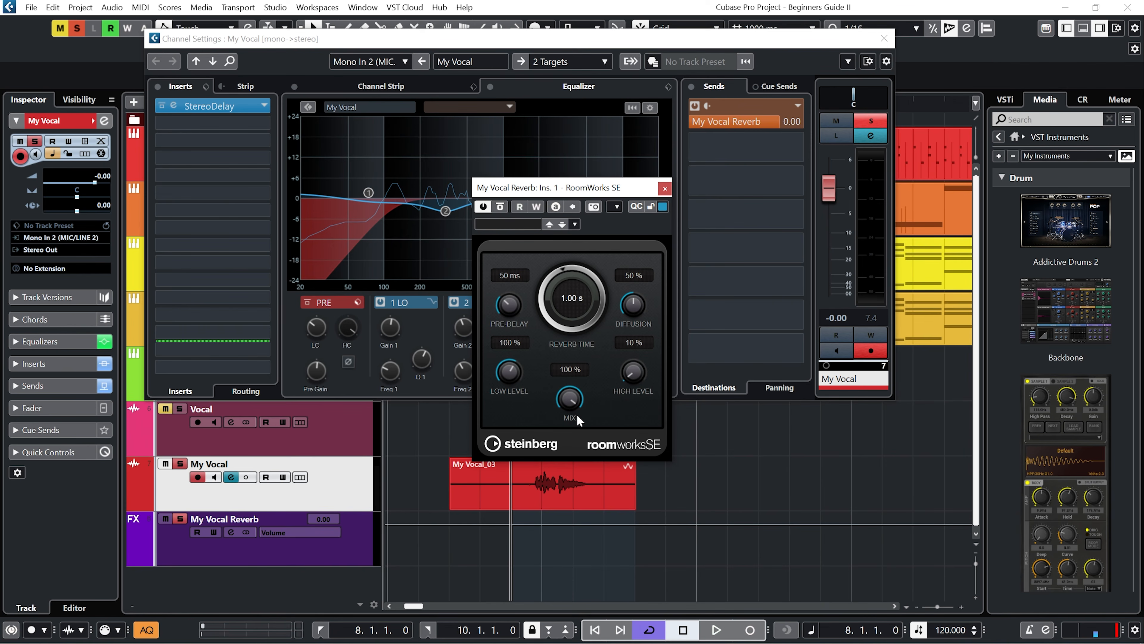
pyautogui.press('space')
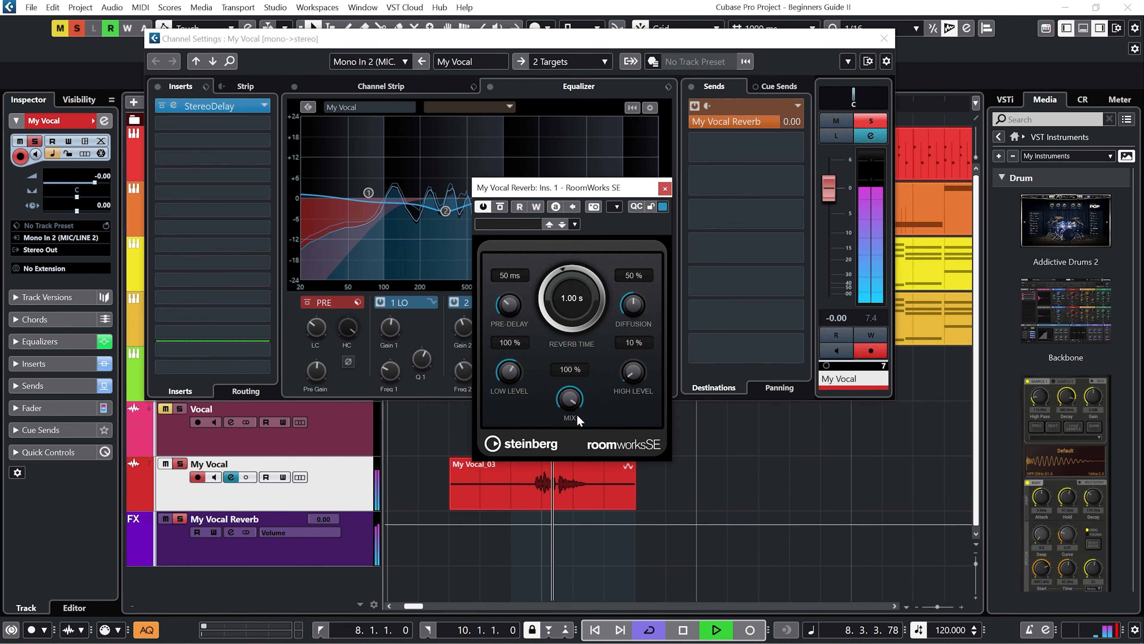
pyautogui.press('space')
# - Audition the vocal with the reverb send fully down, then raise the send to about -10.9 dB and close RoomWorks SE
pyautogui.moveTo(773, 122); pyautogui.dragTo(646, 153)
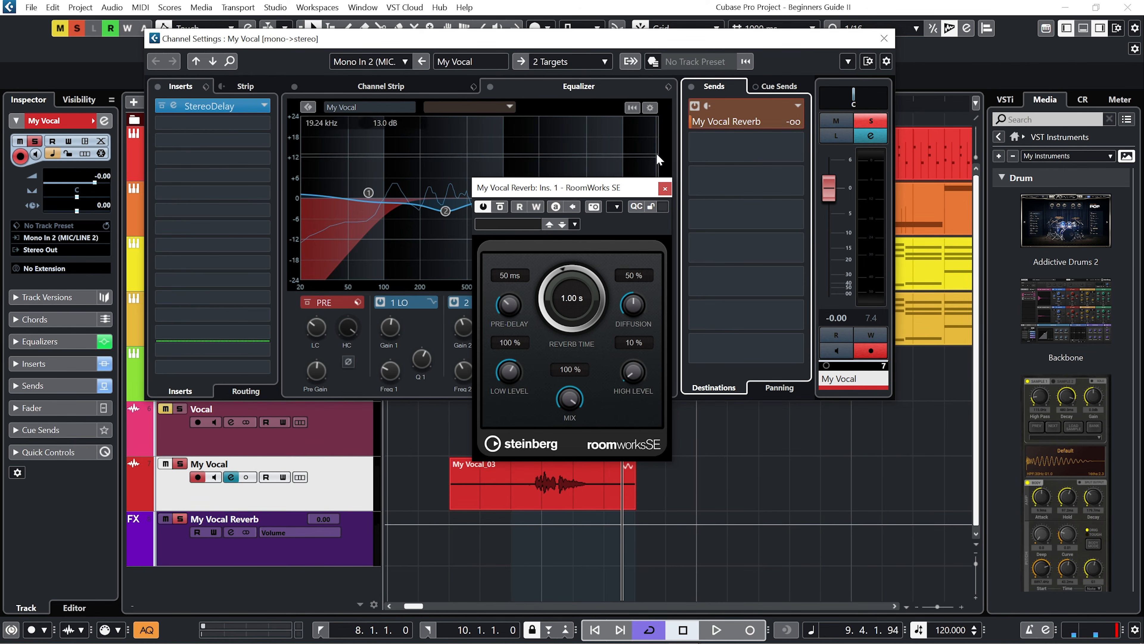
pyautogui.press('space')
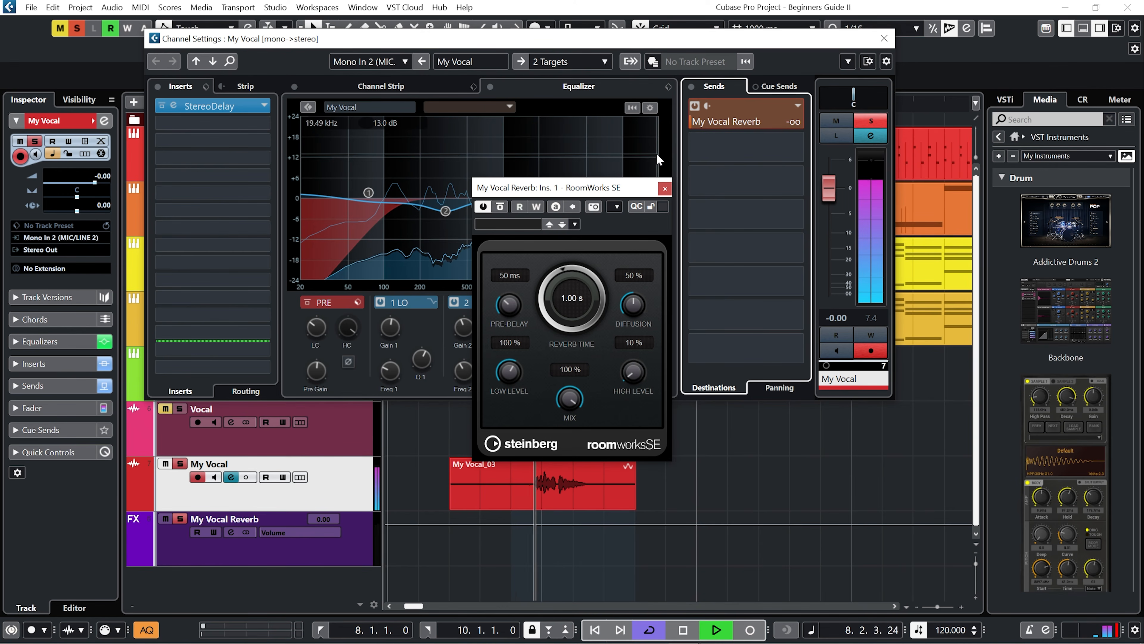
pyautogui.press('space')
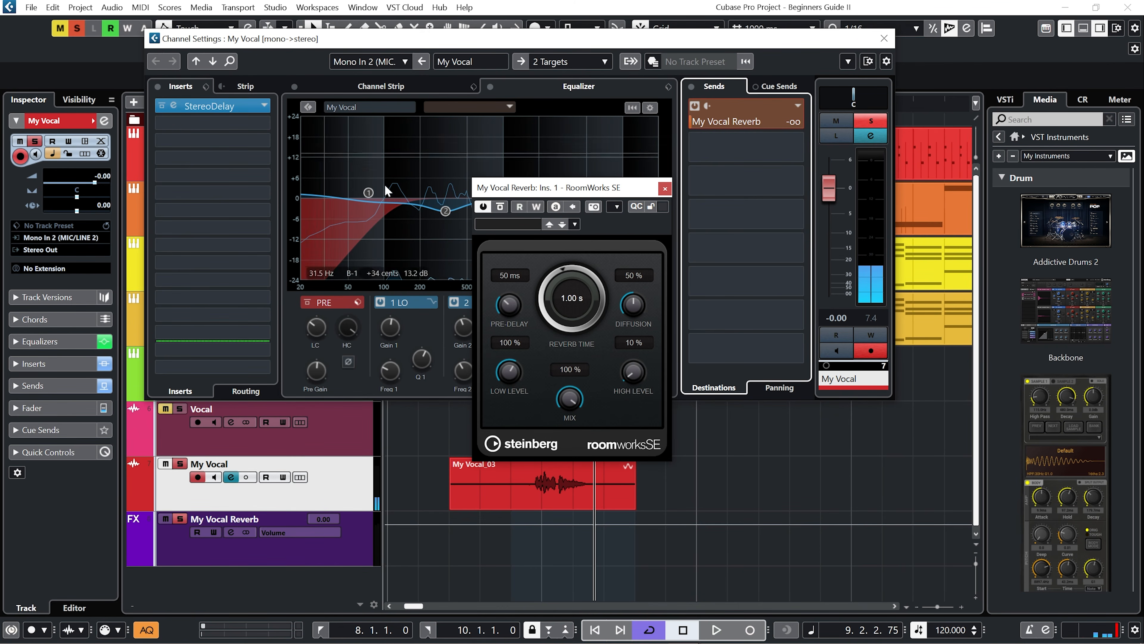
pyautogui.moveTo(696, 128); pyautogui.dragTo(757, 130)
pyautogui.press('space')
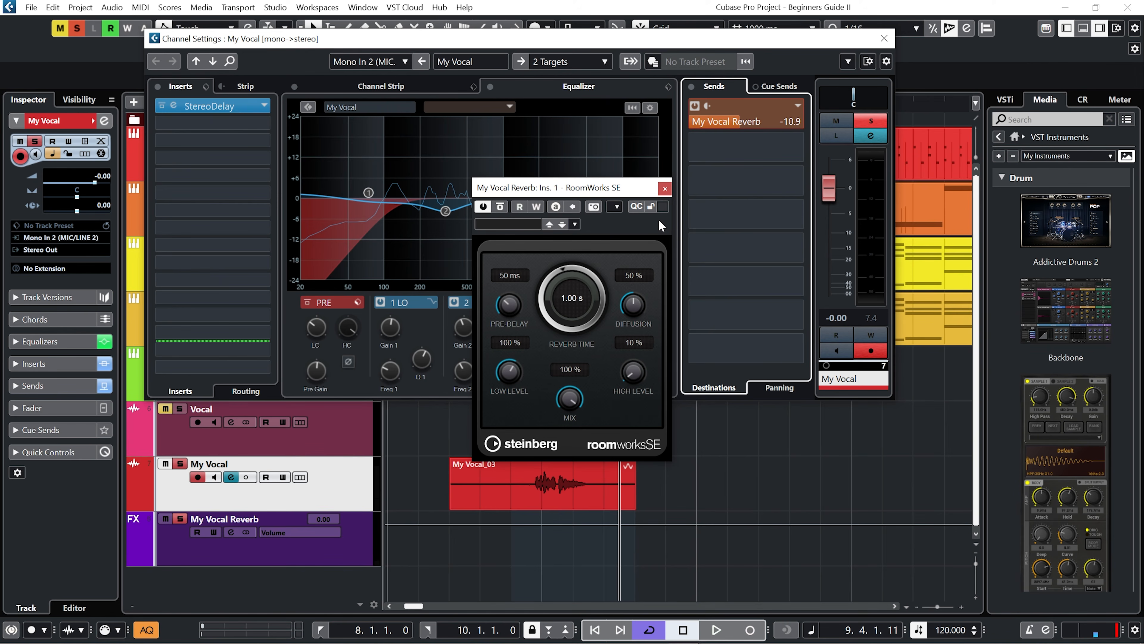
pyautogui.click(664, 188)
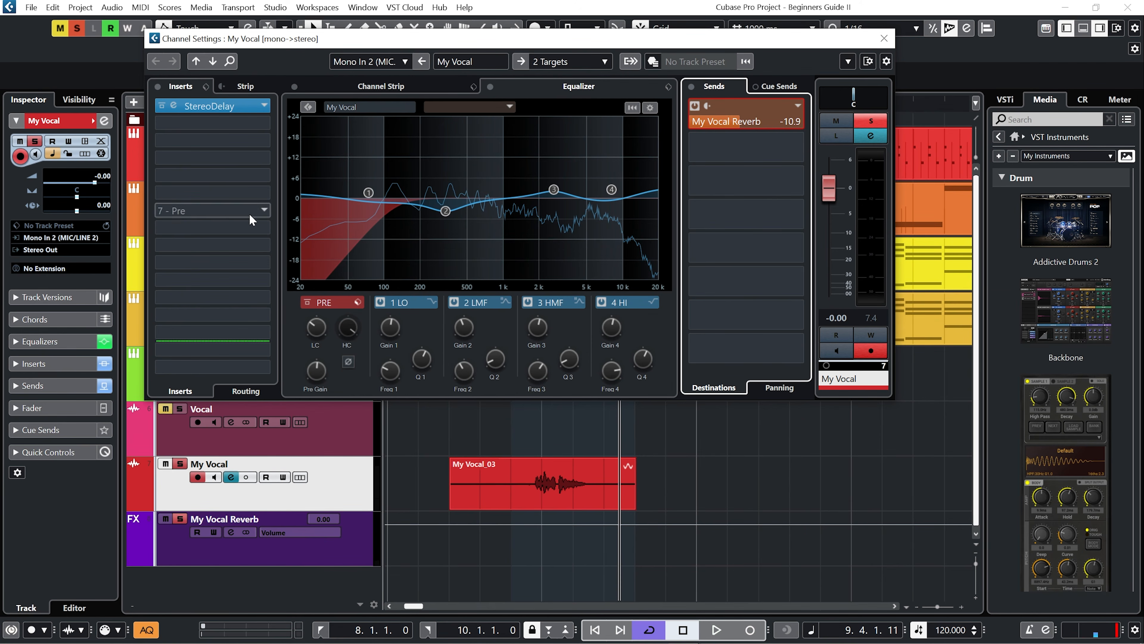
# - Load the FX chain preset AM Lead Vocal Edgy into My Vocal's inserts
pyautogui.click(206, 88)
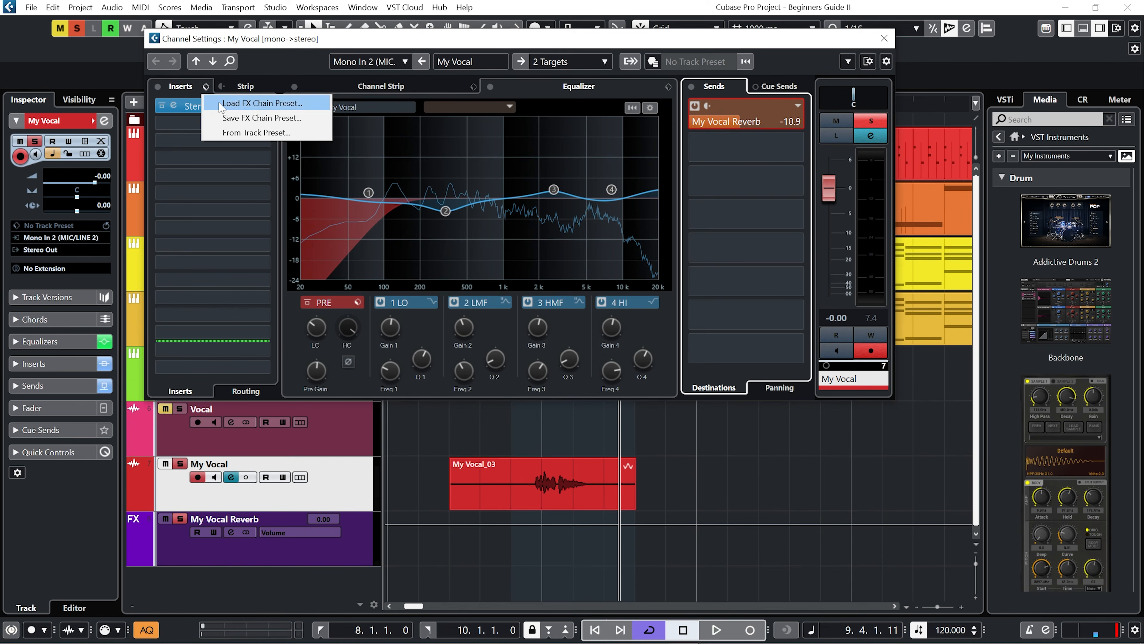
pyautogui.click(219, 104)
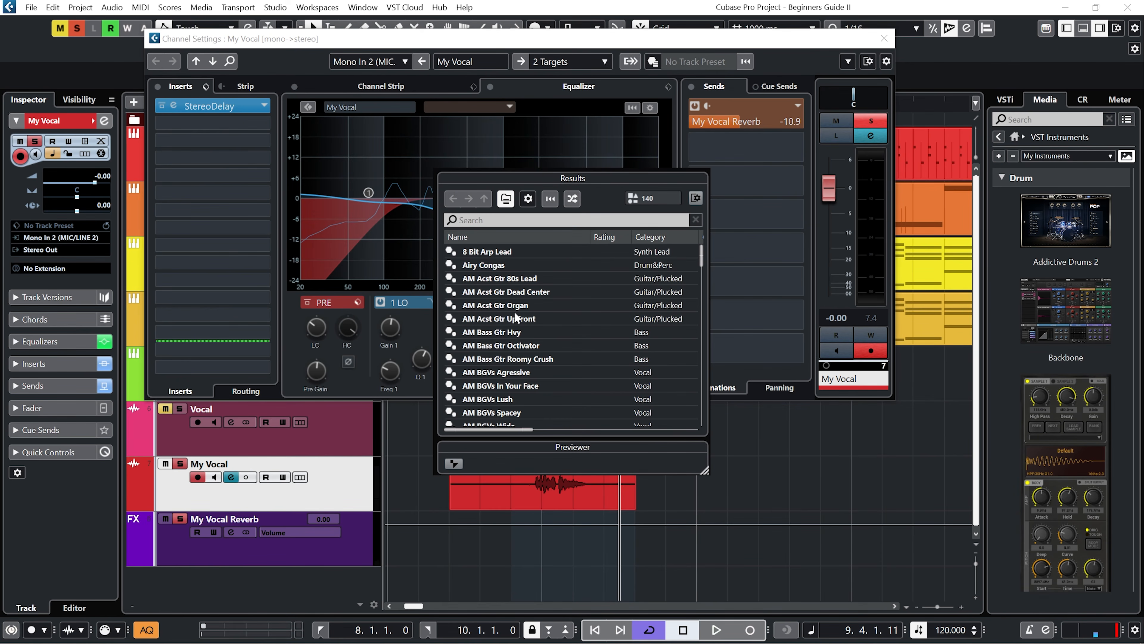
pyautogui.moveTo(700, 265); pyautogui.dragTo(700, 304)
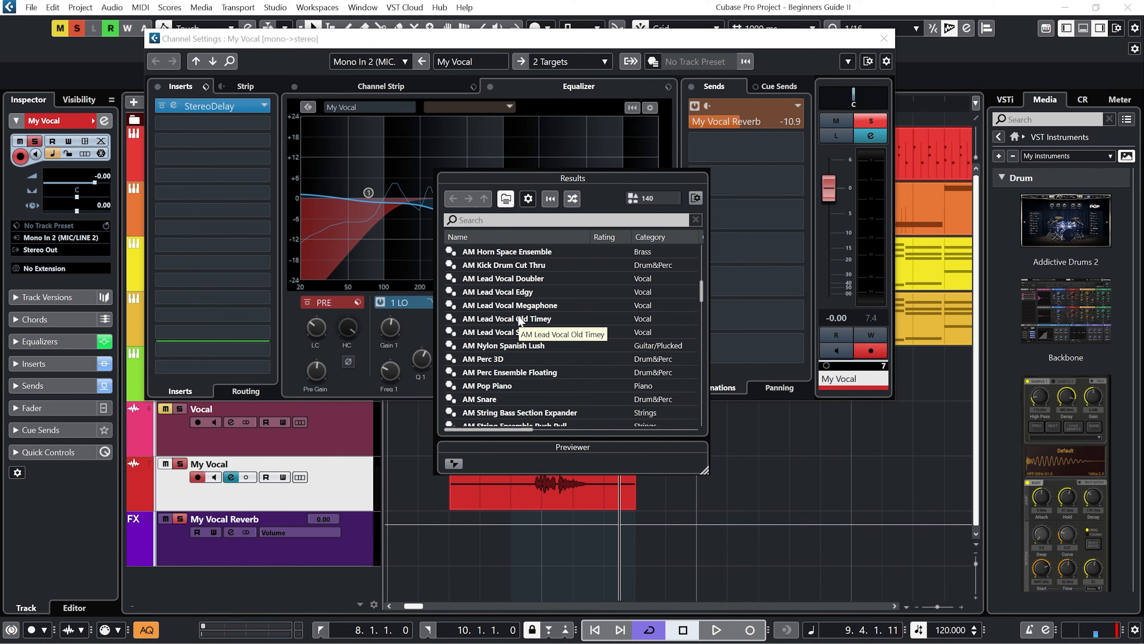
pyautogui.click(511, 295)
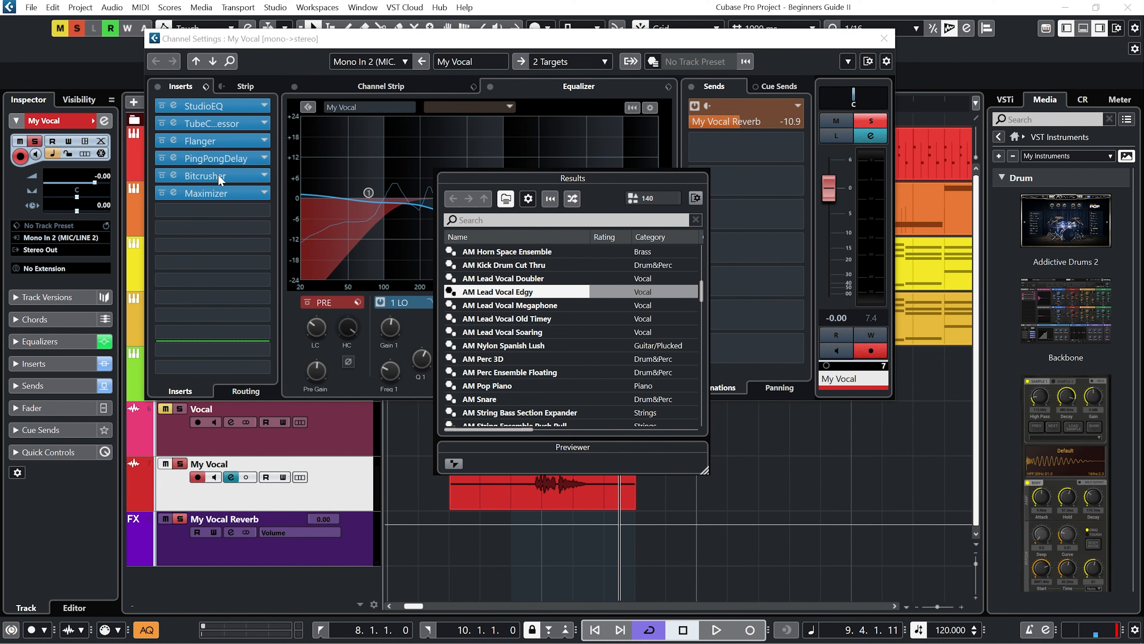
# - Close the preset browser and deactivate the My Vocal Reverb send
pyautogui.click(694, 107)
pyautogui.click(693, 106)
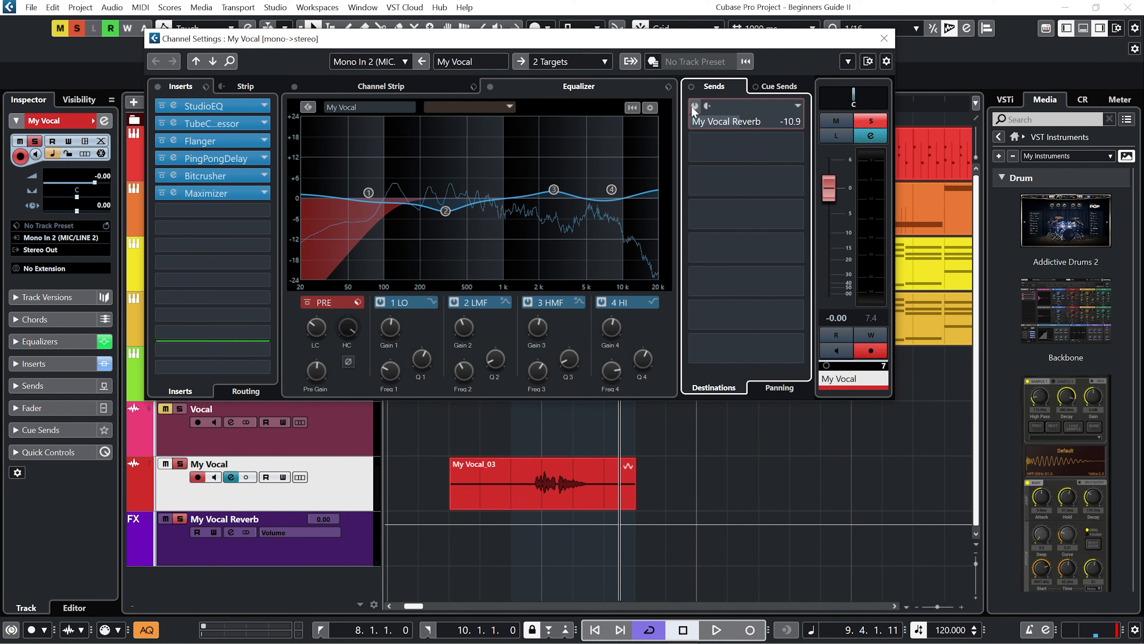
pyautogui.click(694, 106)
pyautogui.click(694, 106)
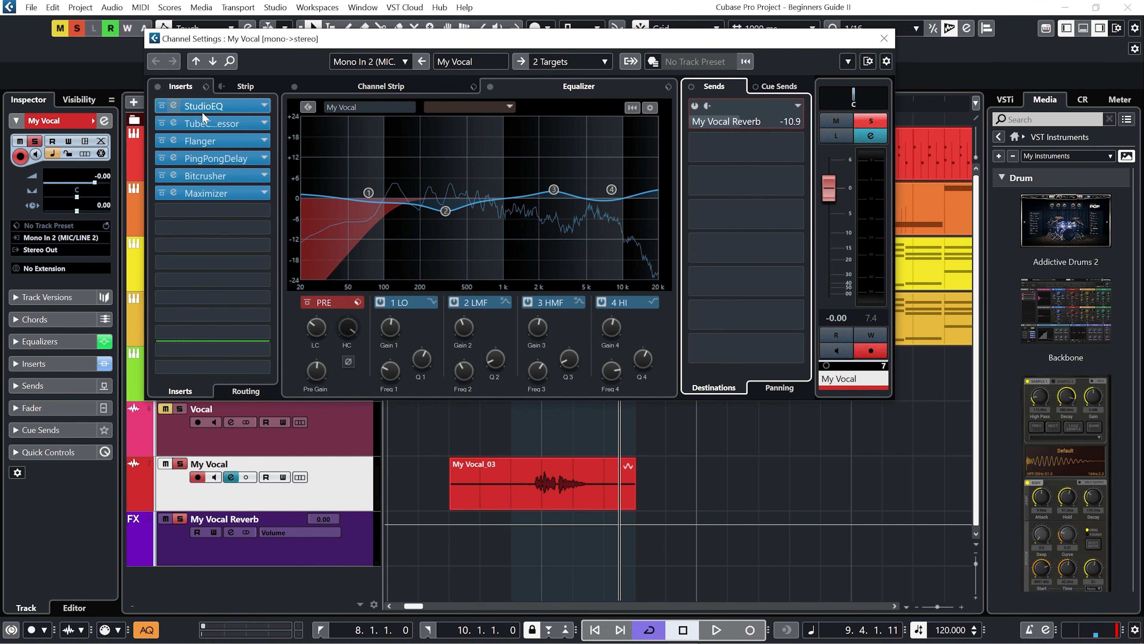
# - Toggle bypass on the StudioEQ and Tube Compressor inserts, then audition the vocal through the active effects chain
pyautogui.click(160, 109)
pyautogui.click(160, 110)
pyautogui.click(160, 109)
pyautogui.click(160, 123)
pyautogui.click(160, 123)
pyautogui.click(160, 107)
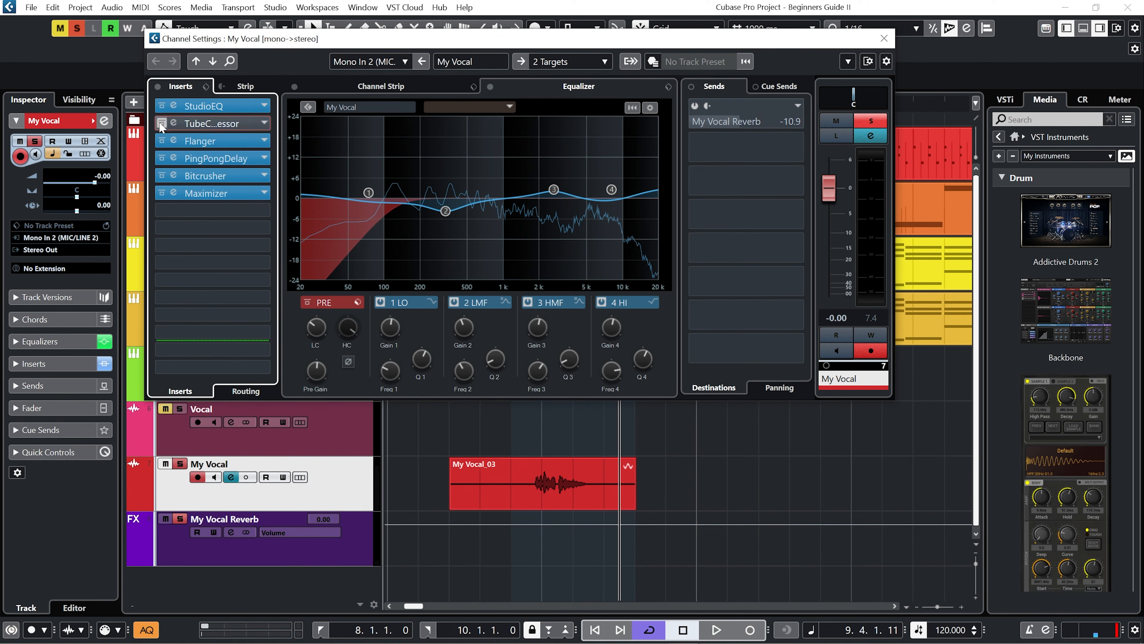
pyautogui.press('KP_1')
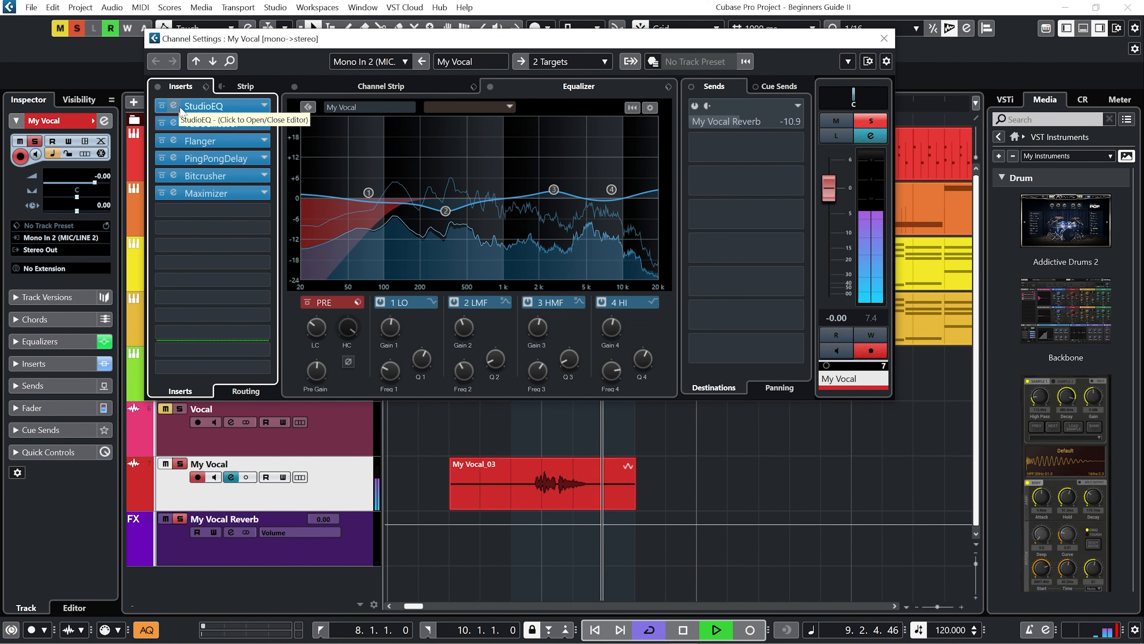
pyautogui.press('space')
# - Inspect the StudioEQ and Tube Compressor settings in their plug-in editors, closing each one
pyautogui.click(173, 105)
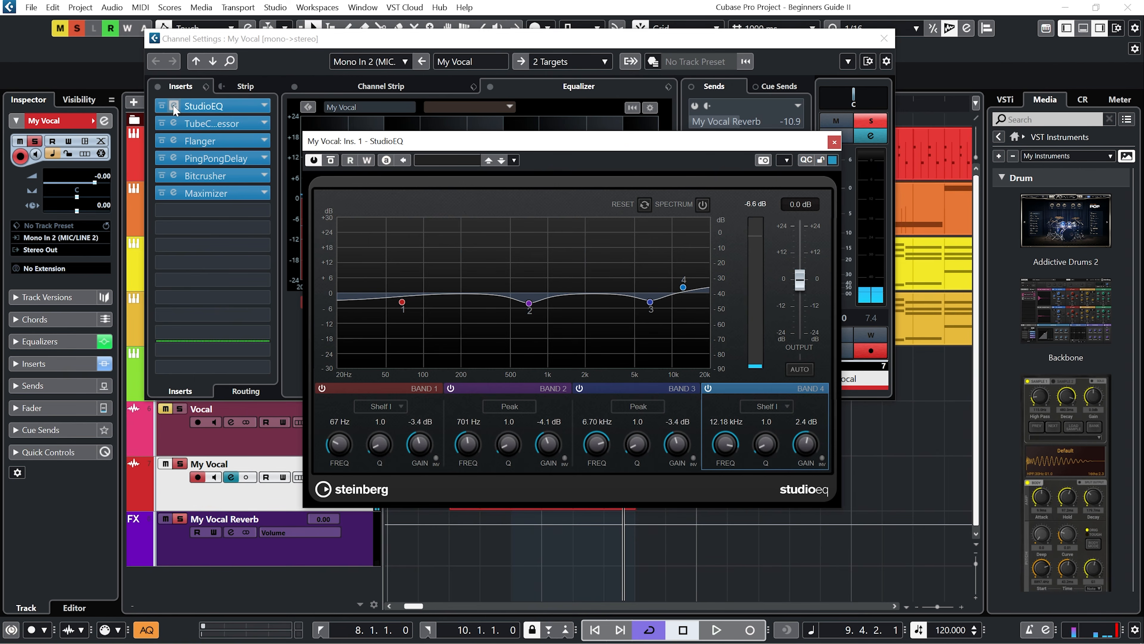
pyautogui.click(173, 107)
pyautogui.click(173, 123)
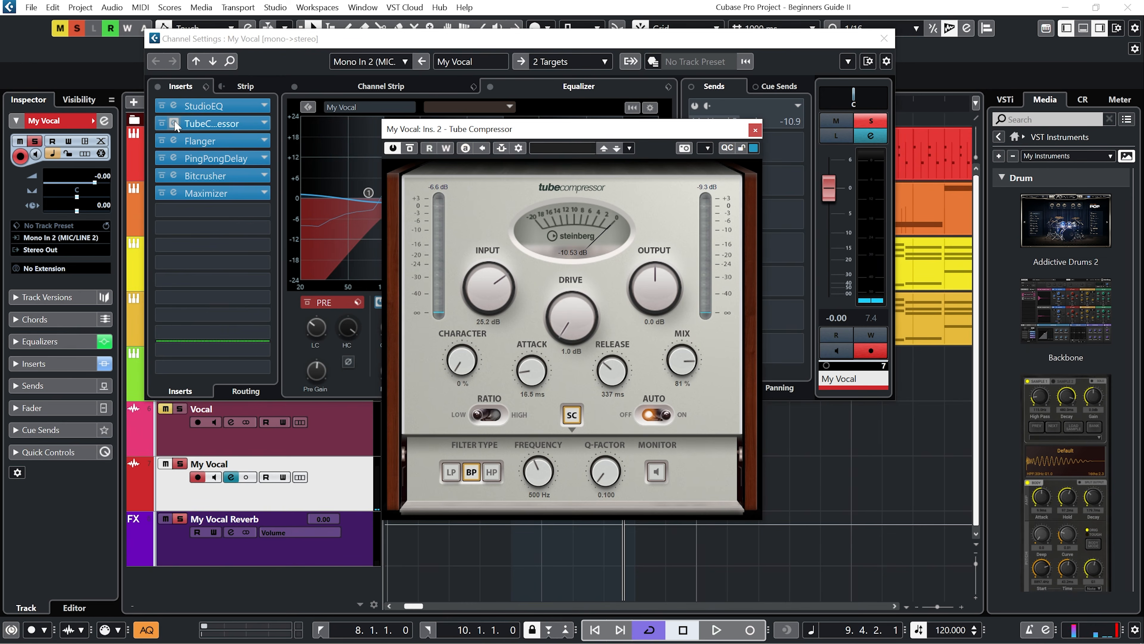
pyautogui.click(173, 123)
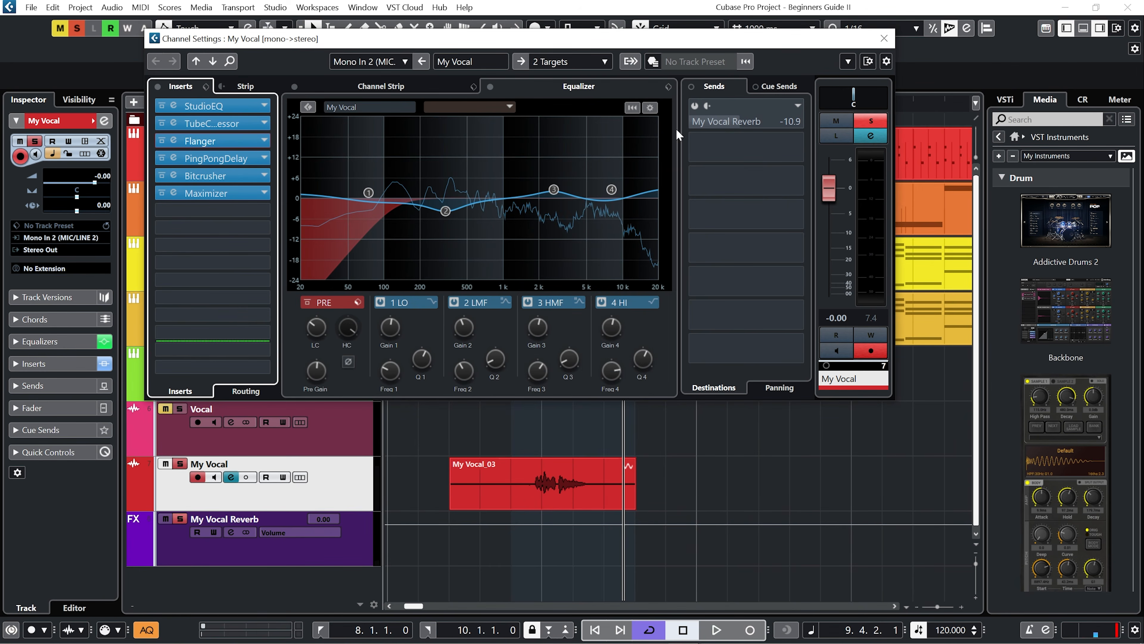
# - Reactivate the My Vocal Reverb send, unsolo My Vocal and audition it with the full mix
pyautogui.click(696, 109)
pyautogui.press('space')
pyautogui.click(871, 120)
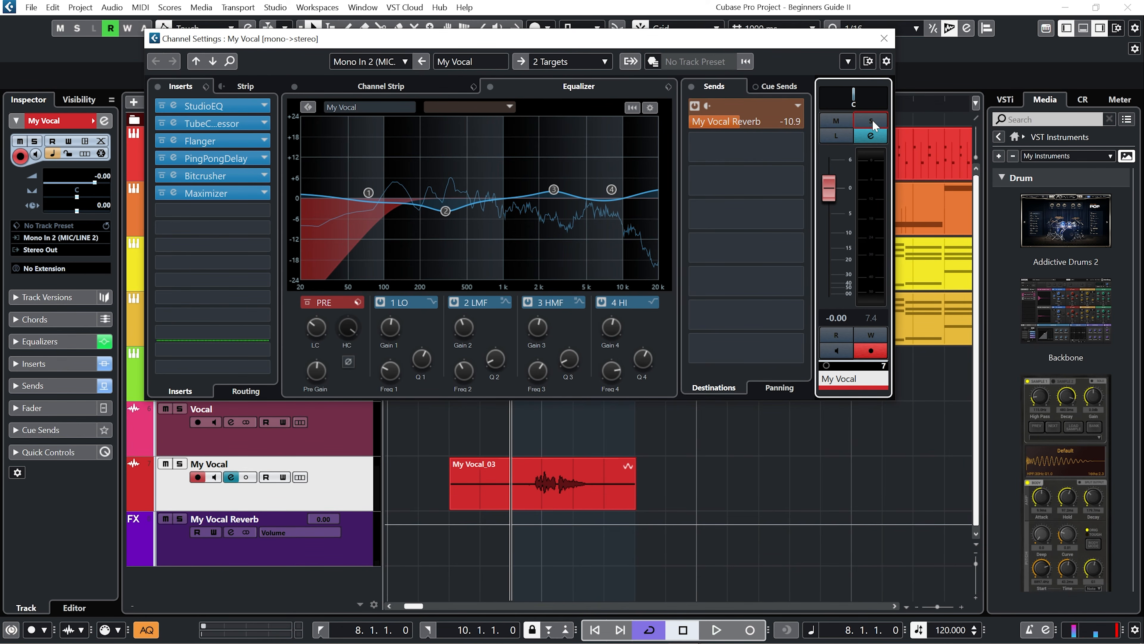
pyautogui.press('space')
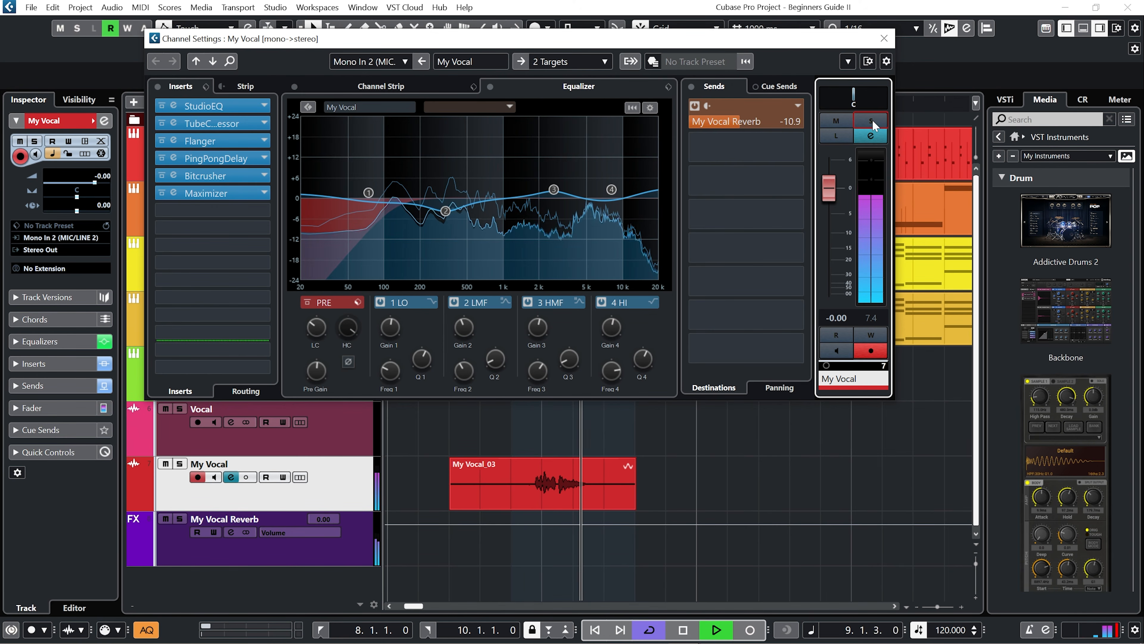
pyautogui.press('space')
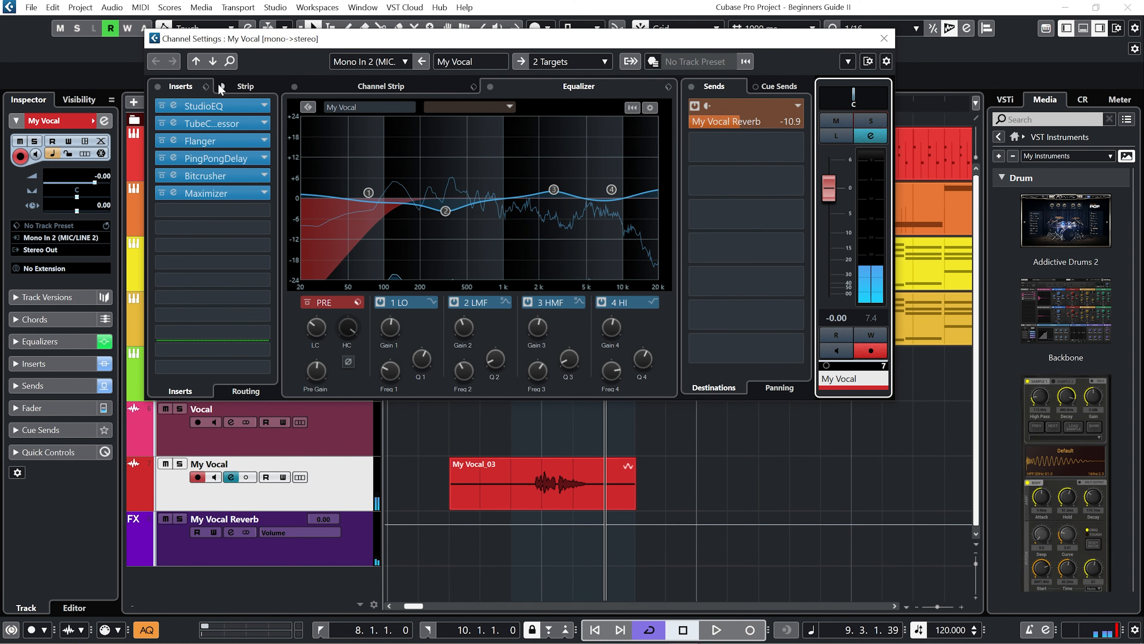
# - Filter the FX chain presets by "voca", load Lead Male Chorus on My Vocal and audition it in the mix
pyautogui.click(206, 87)
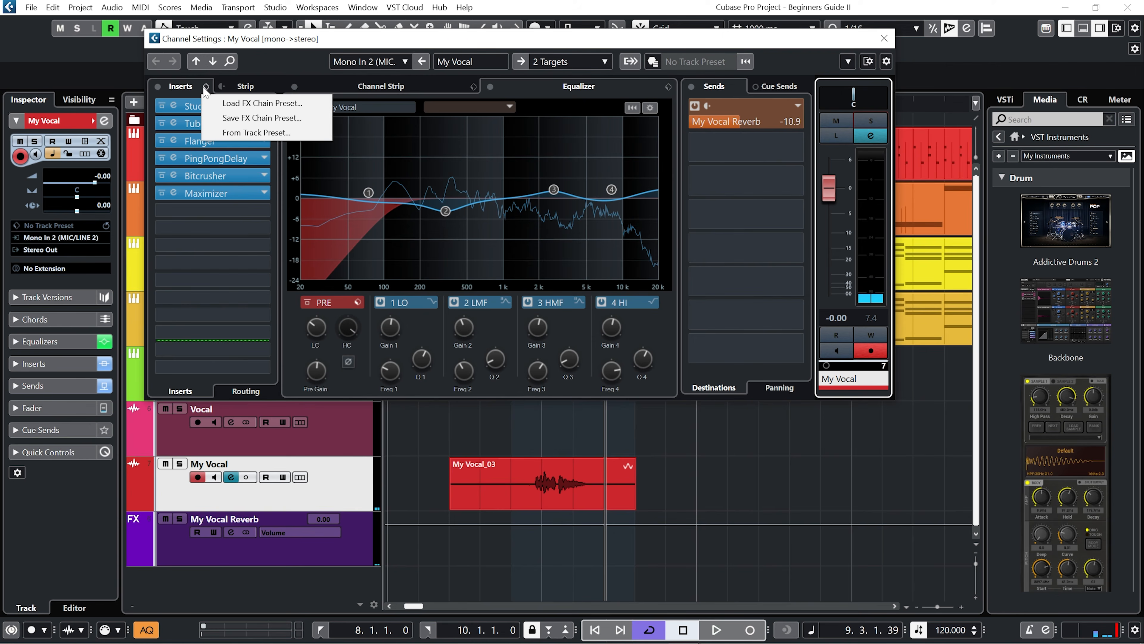
pyautogui.click(261, 103)
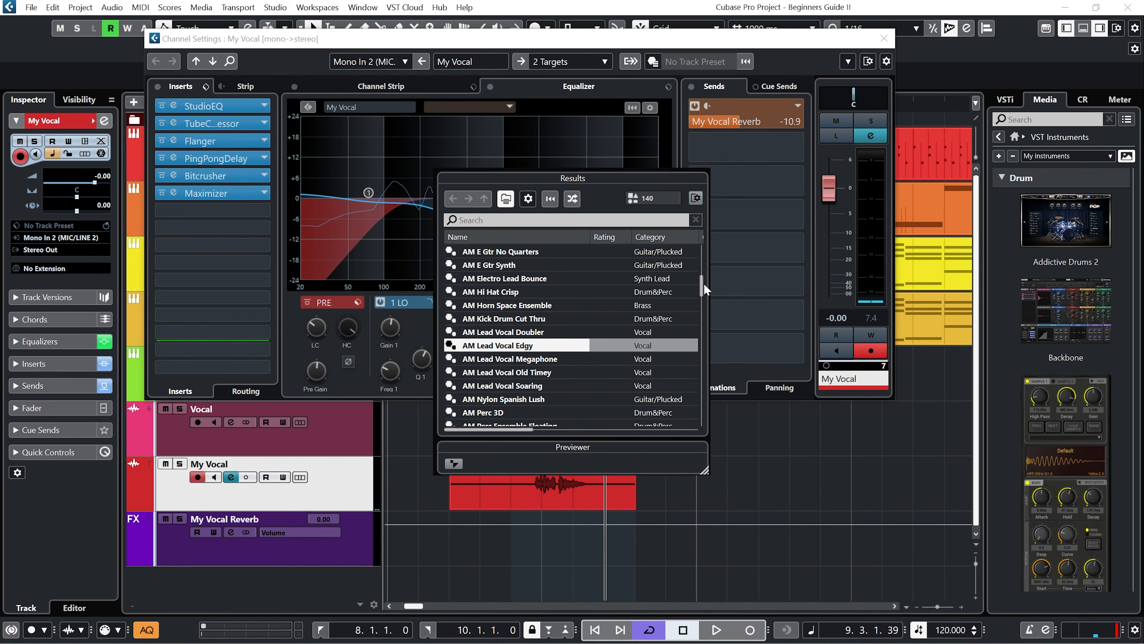
pyautogui.write('voca')
pyautogui.click(502, 392)
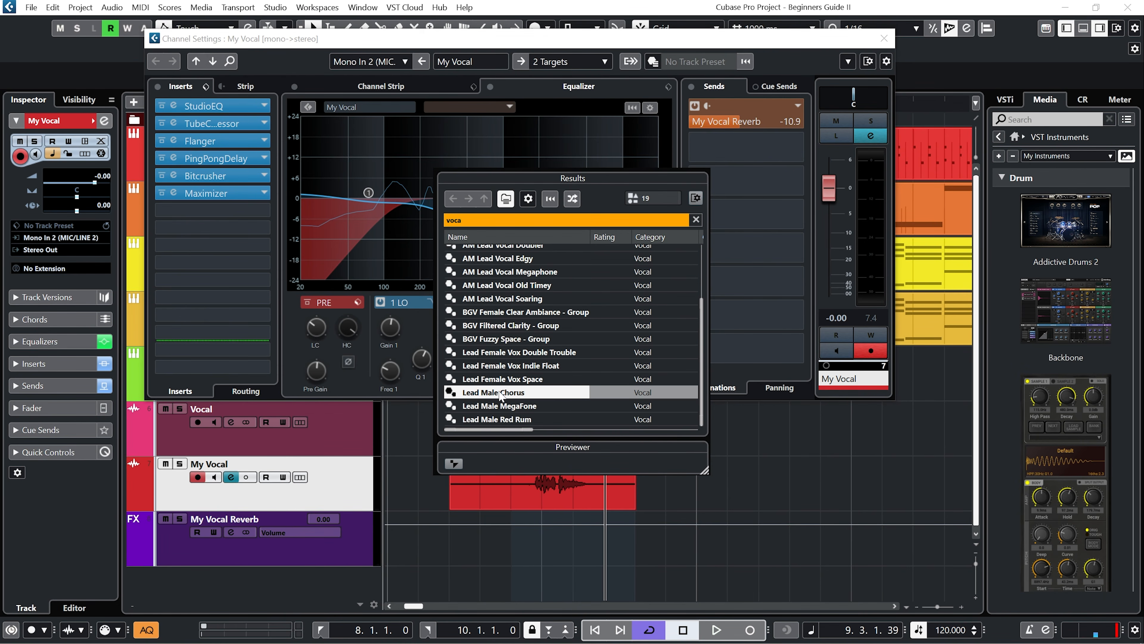
pyautogui.press('space')
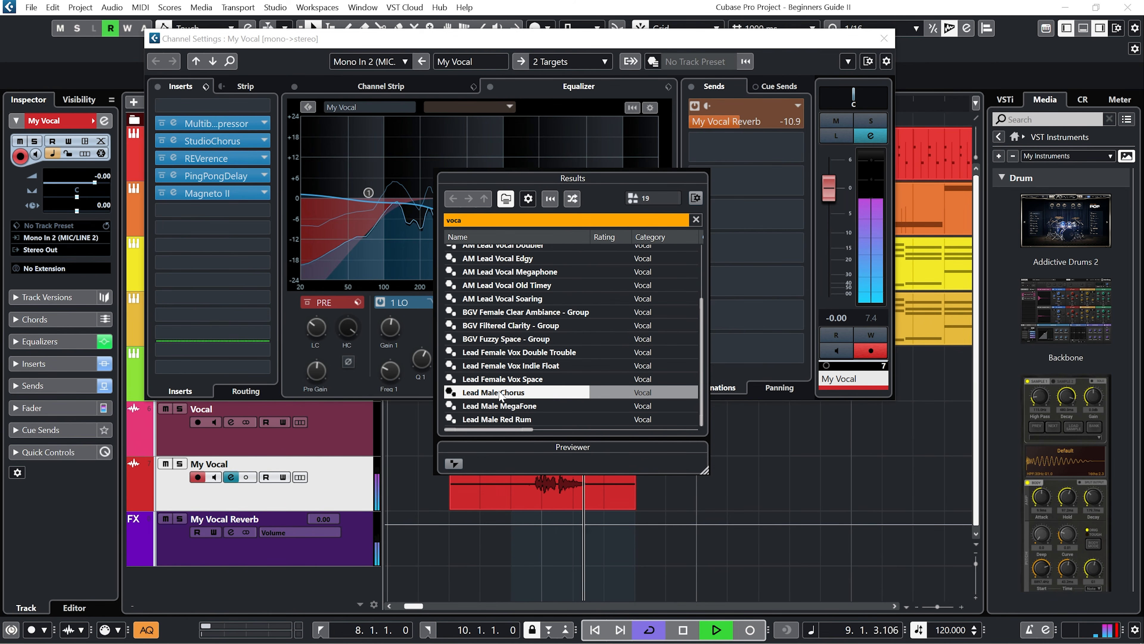
pyautogui.press('space')
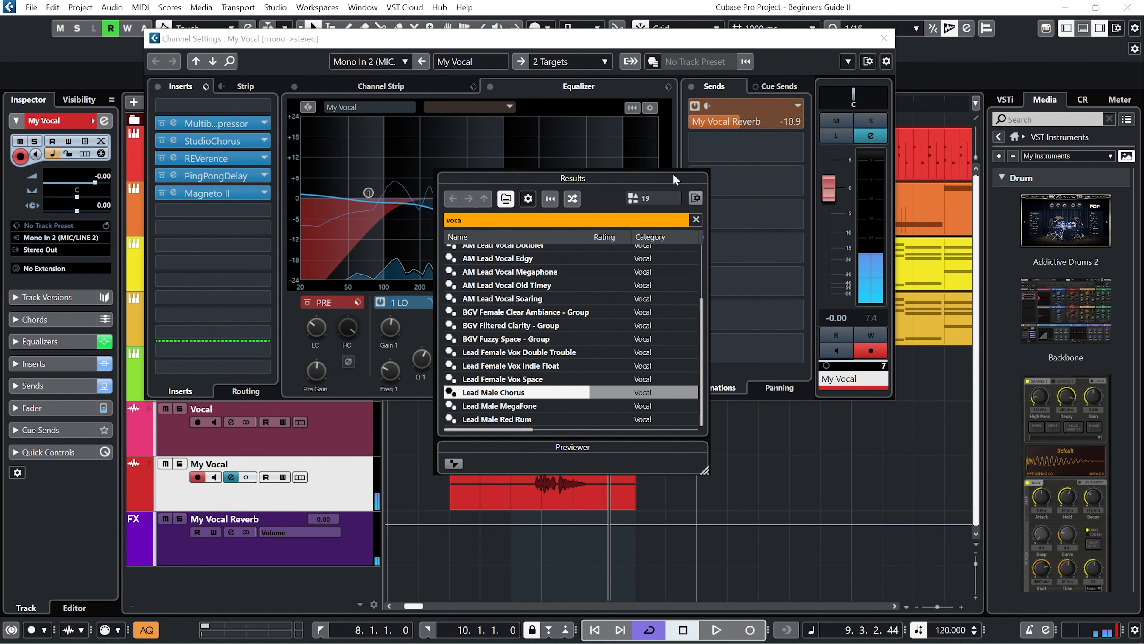
# - Close the preset browser and lower the My Vocal channel fader to about -7.2 dB
pyautogui.click(834, 199)
pyautogui.moveTo(832, 196); pyautogui.dragTo(837, 224)
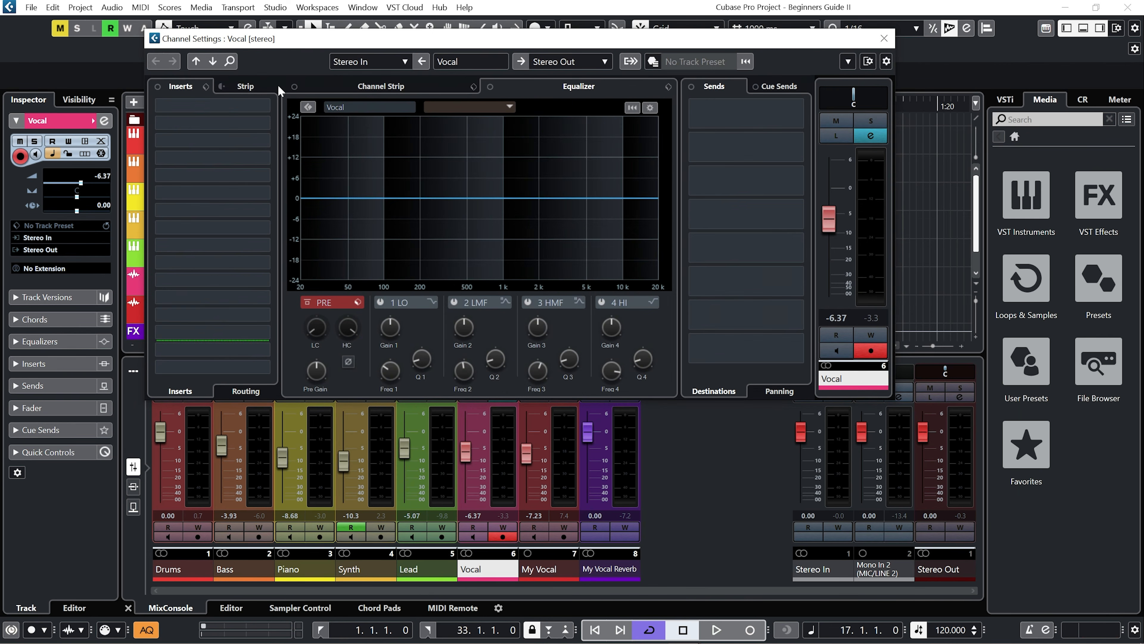
# - Filter the track presets for the Vocal channel's inserts by "vocal", load Vocal Fx Space Delay and audition it
pyautogui.click(206, 87)
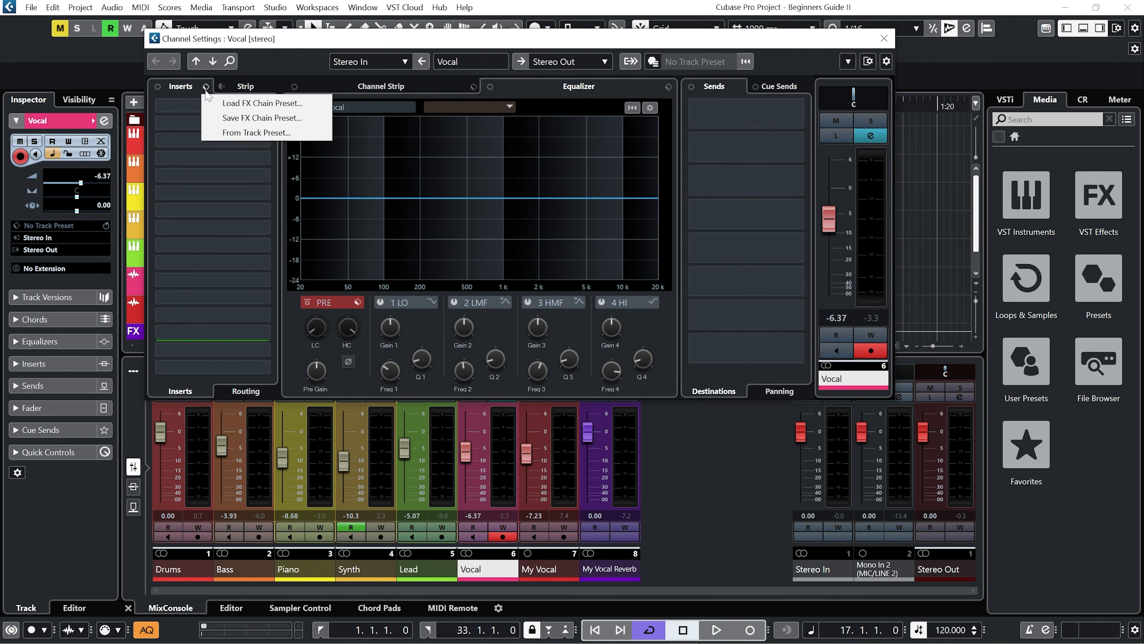
pyautogui.click(229, 133)
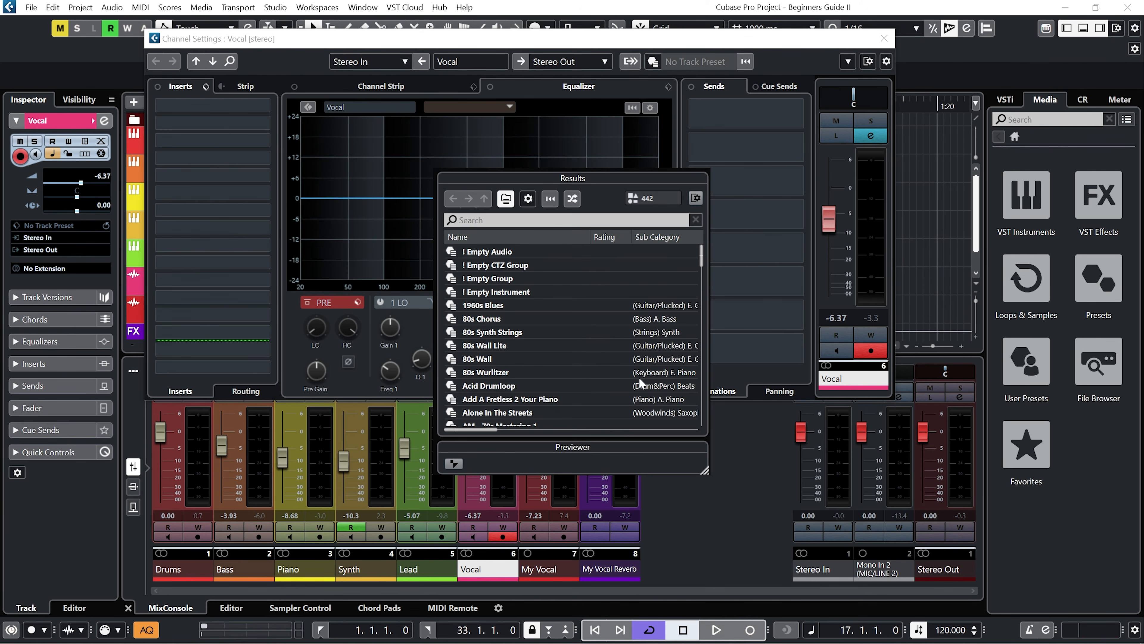
pyautogui.click(624, 219)
pyautogui.write('vocal')
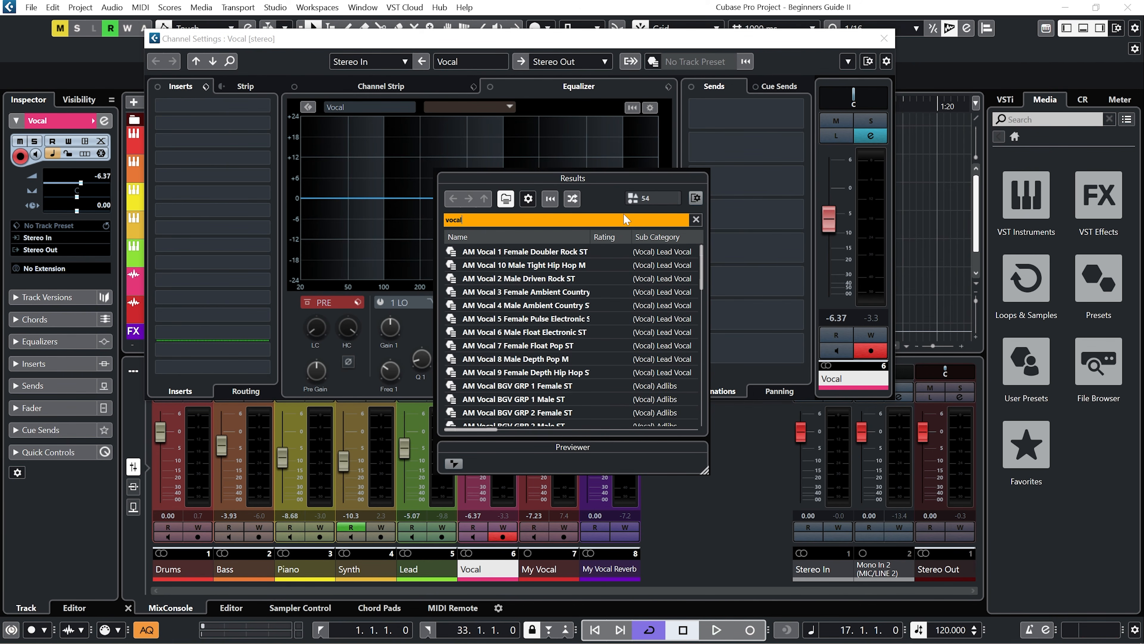
pyautogui.scroll(-10, 524, 419)
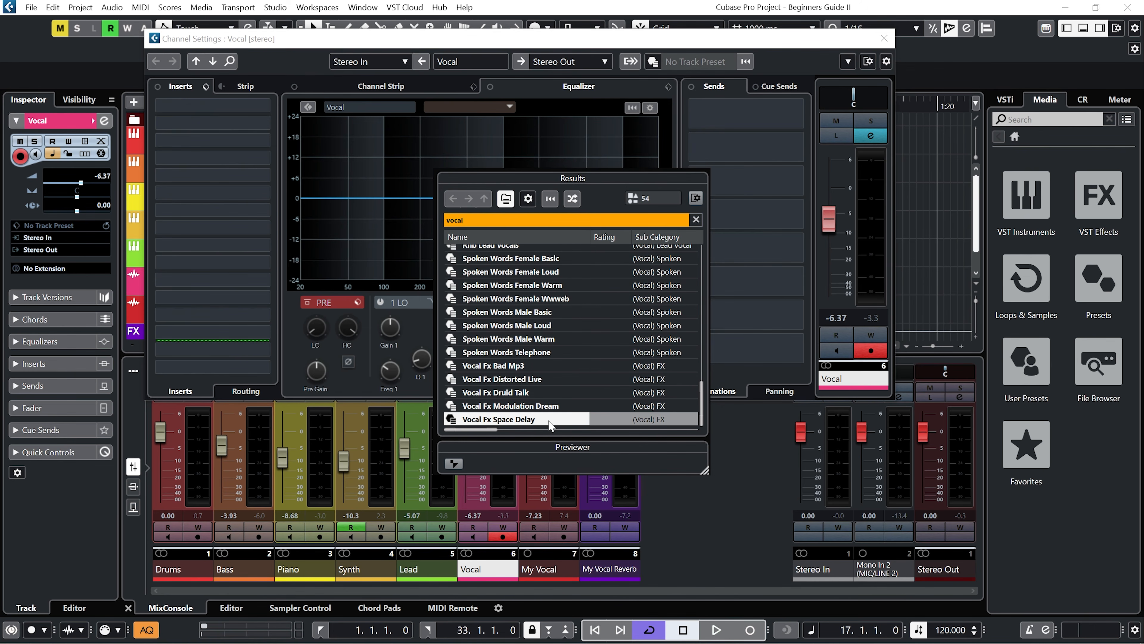
pyautogui.click(518, 419)
pyautogui.press('space')
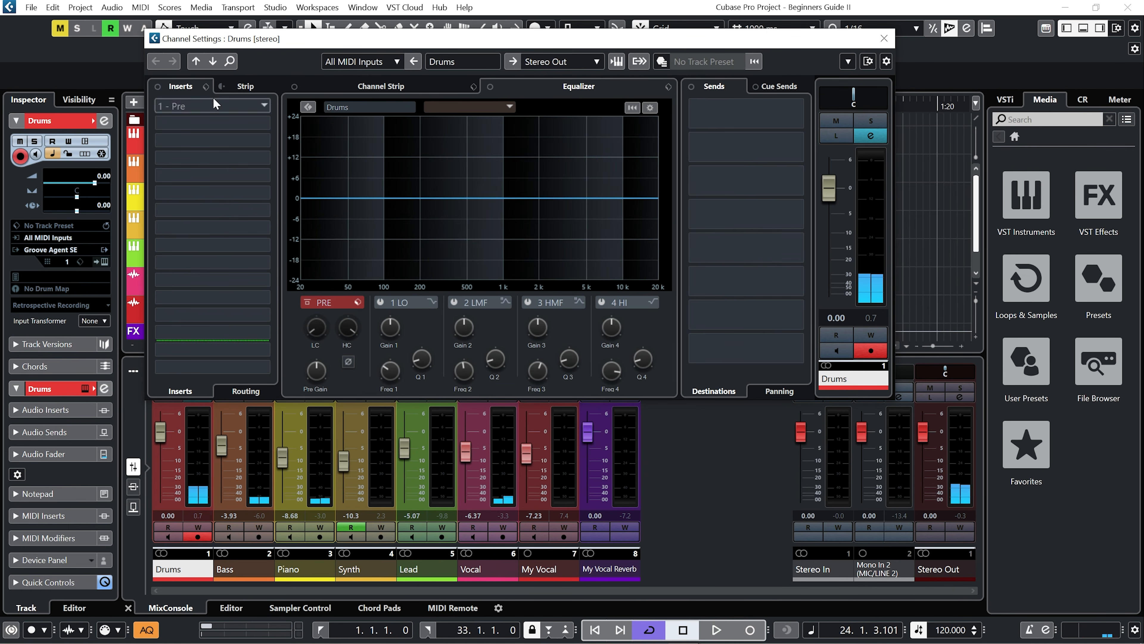
# - Load the Roomzilla - Group FX chain on the Drums channel and toggle the insert bypass to compare the sound
pyautogui.click(206, 87)
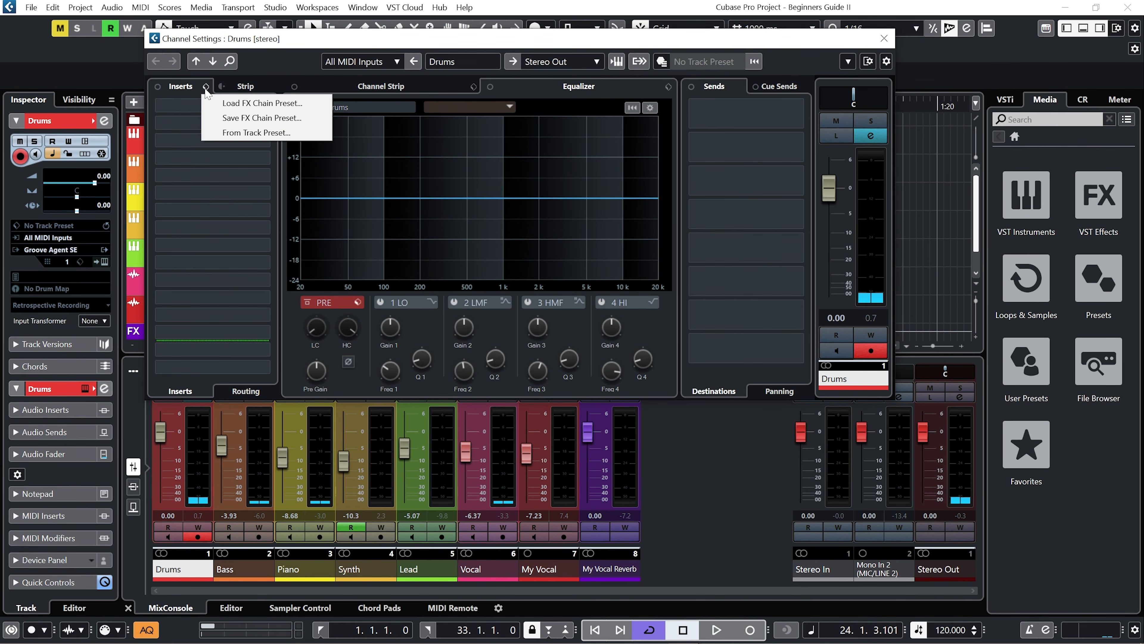
pyautogui.click(231, 103)
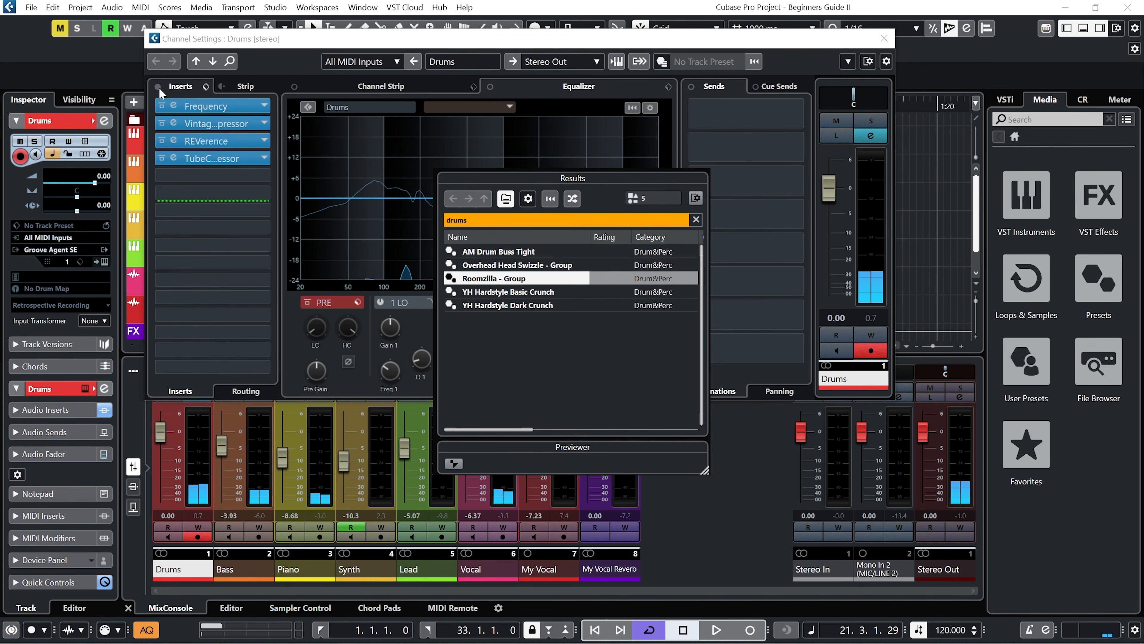
pyautogui.click(159, 88)
pyautogui.click(159, 87)
pyautogui.click(159, 88)
pyautogui.click(160, 88)
pyautogui.click(159, 87)
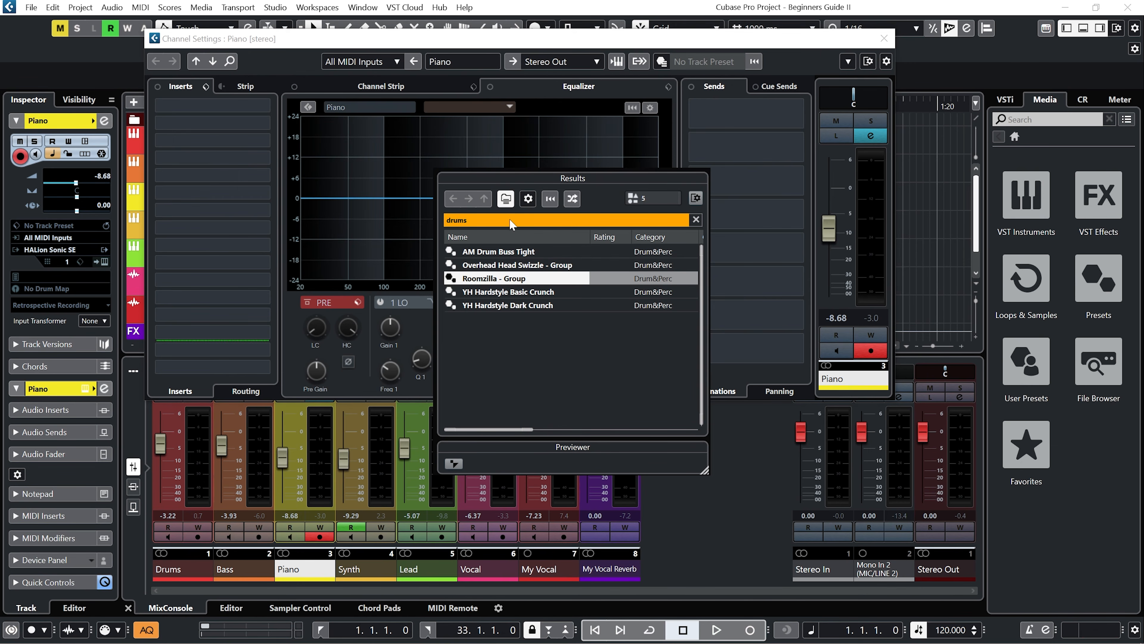
# - Filter the FX chain presets by "piano" and load House Cat Piano on the Piano channel
pyautogui.click(513, 219)
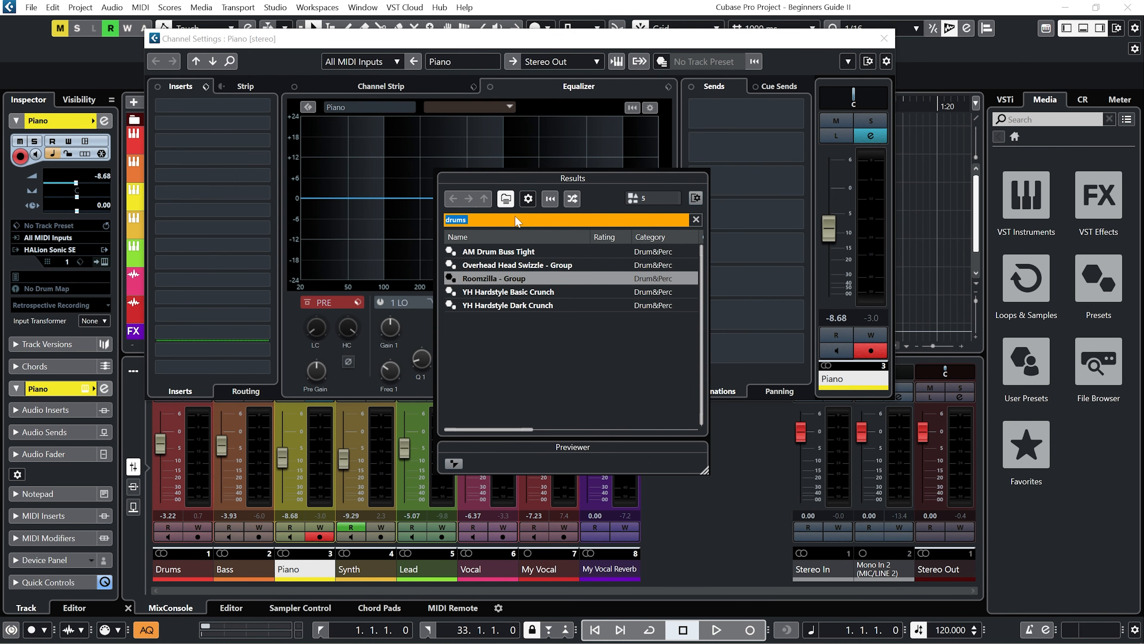
pyautogui.write('piano')
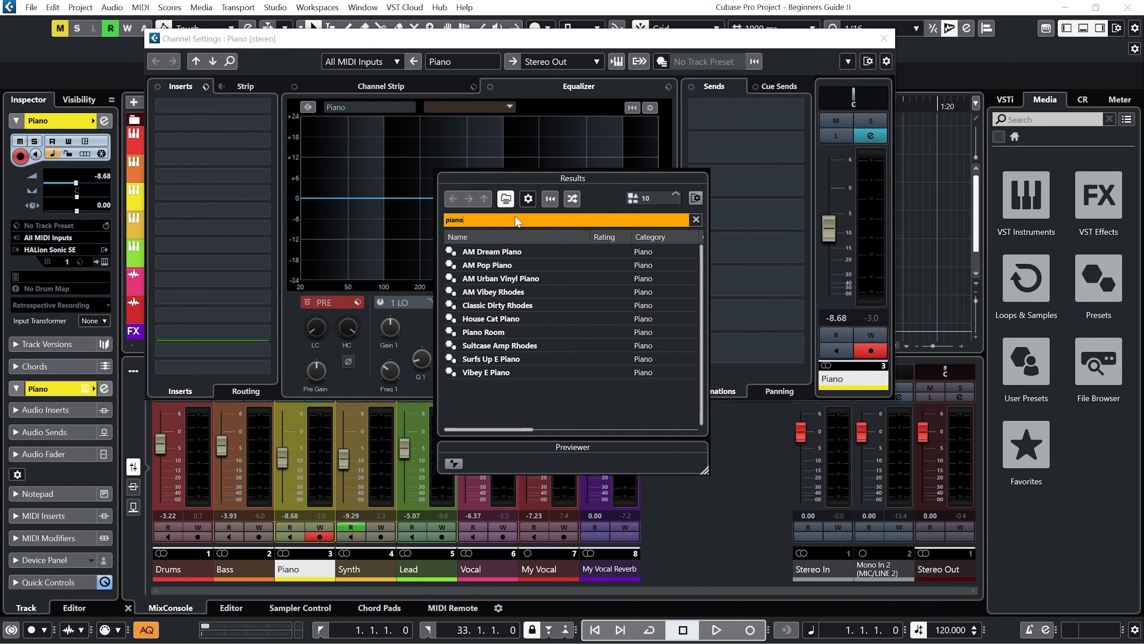
pyautogui.click(491, 319)
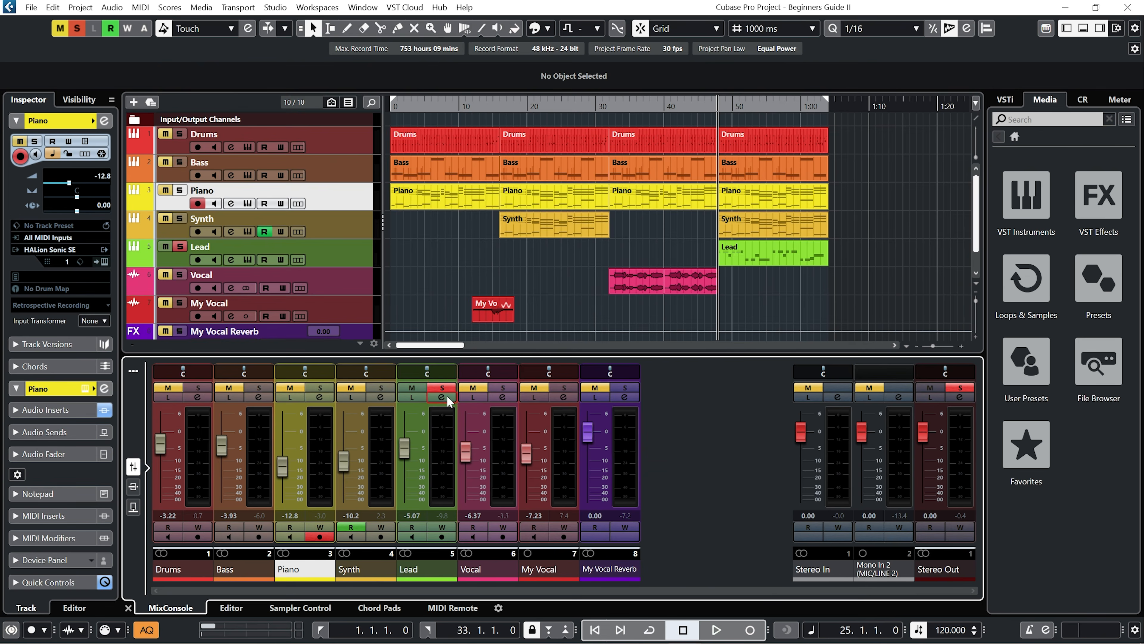
# - Load an FX chain preset on the Lead channel with Cloner, Rotary, REVerence, REVelation, Chopper and PingPongDelay
pyautogui.click(446, 395)
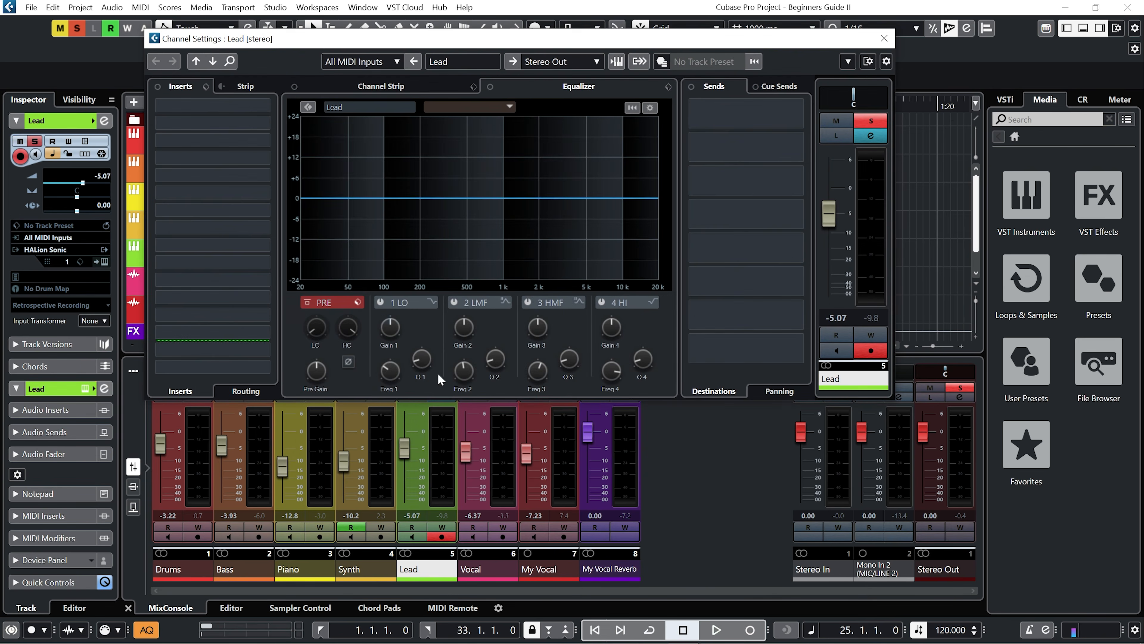
pyautogui.click(205, 88)
pyautogui.click(270, 104)
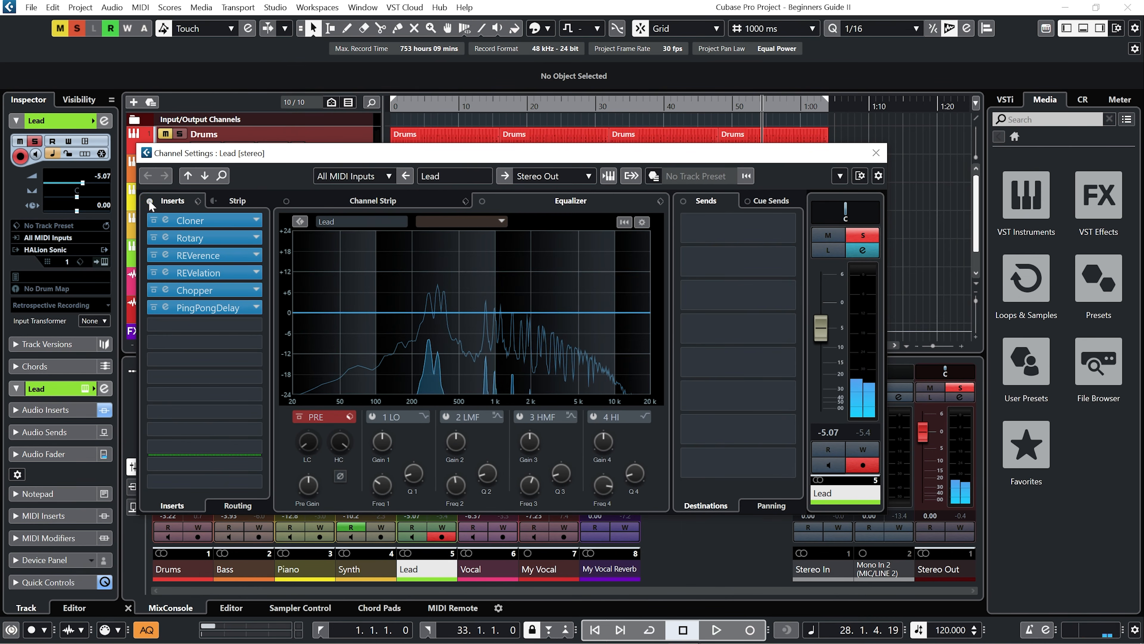
# - Compare Lead with its inserts bypassed and active, lower its fader to about -7.9 dB and close the channel settings
pyautogui.click(150, 201)
pyautogui.press('space')
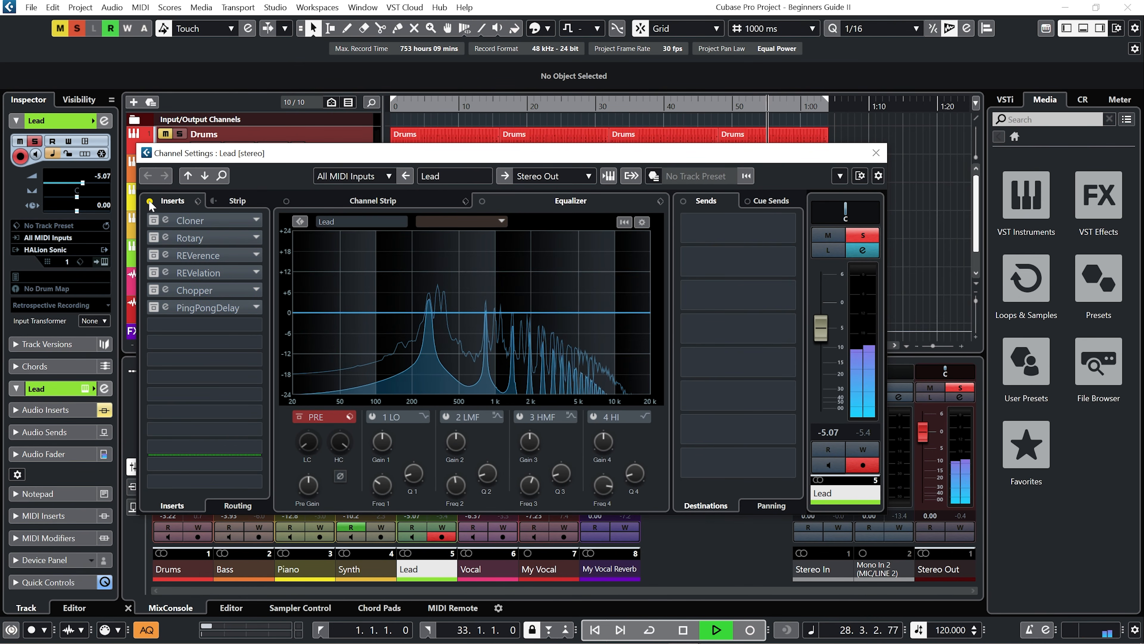
pyautogui.click(150, 201)
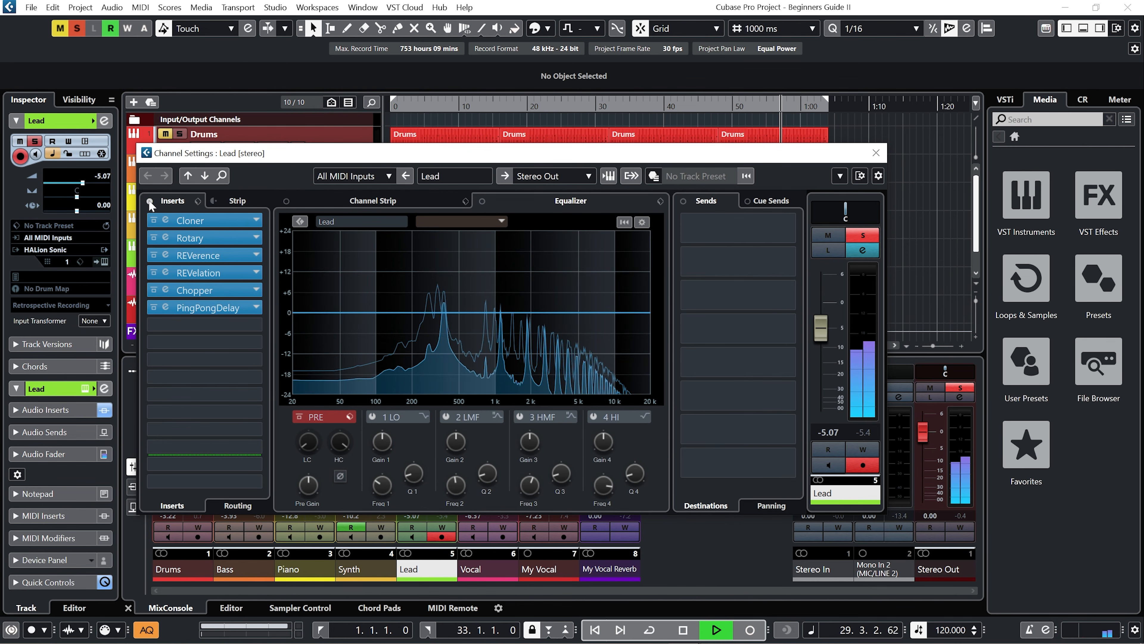
pyautogui.moveTo(825, 336); pyautogui.dragTo(825, 344)
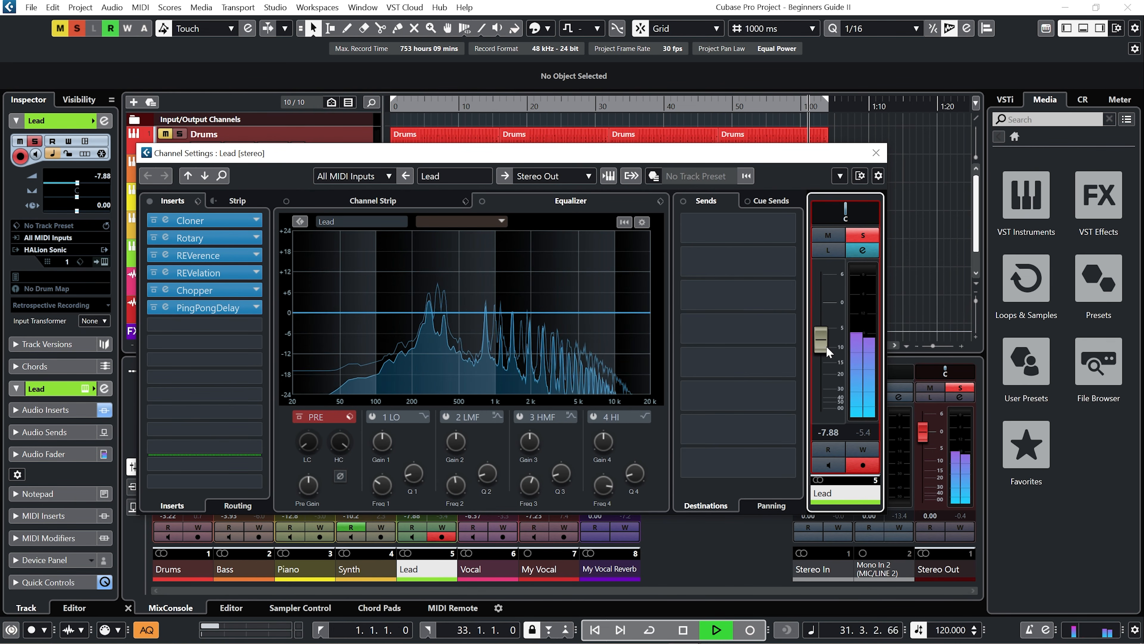
pyautogui.click(874, 153)
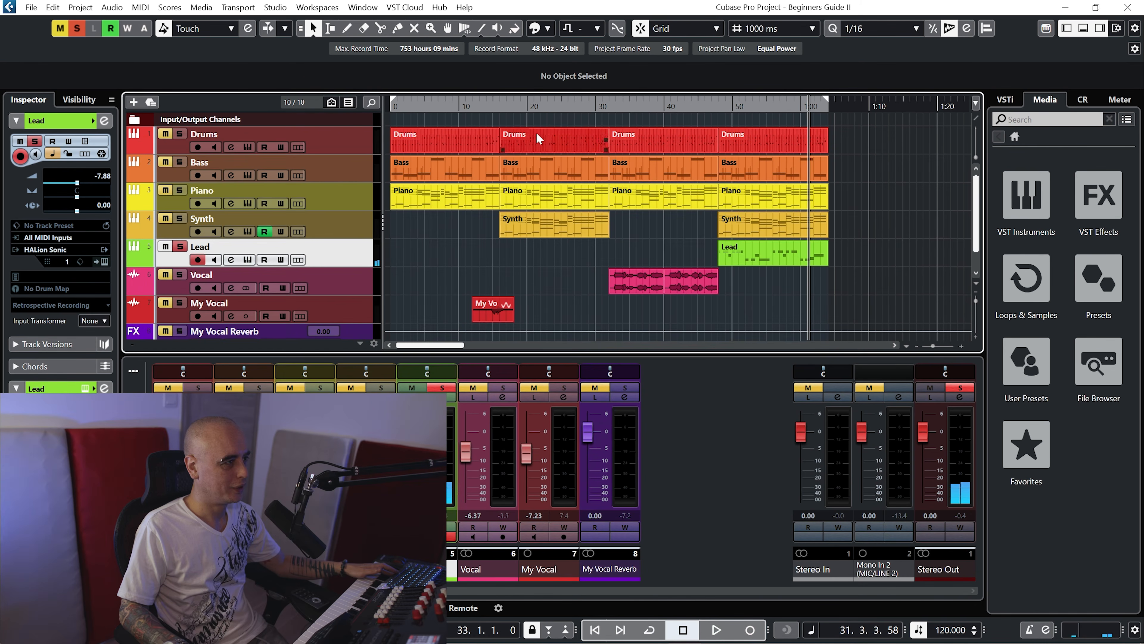
# - Activate the cycle over the song, unsolo Lead and play the full mix from the start
pyautogui.click(407, 102)
pyautogui.click(390, 106)
pyautogui.click(182, 247)
pyautogui.press('space')
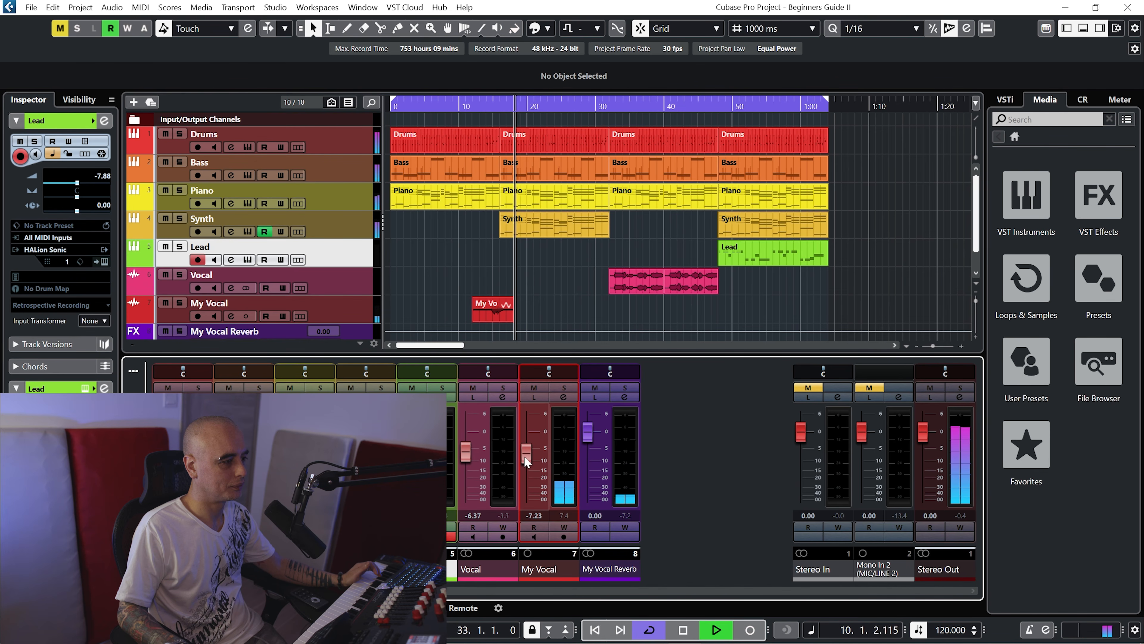
# - Lower the My Vocal fader to -7.64 dB and the My Vocal Reverb fader to -1.57 dB, and turn off the cycle
pyautogui.moveTo(524, 456); pyautogui.dragTo(524, 458)
pyautogui.moveTo(588, 433); pyautogui.dragTo(590, 441)
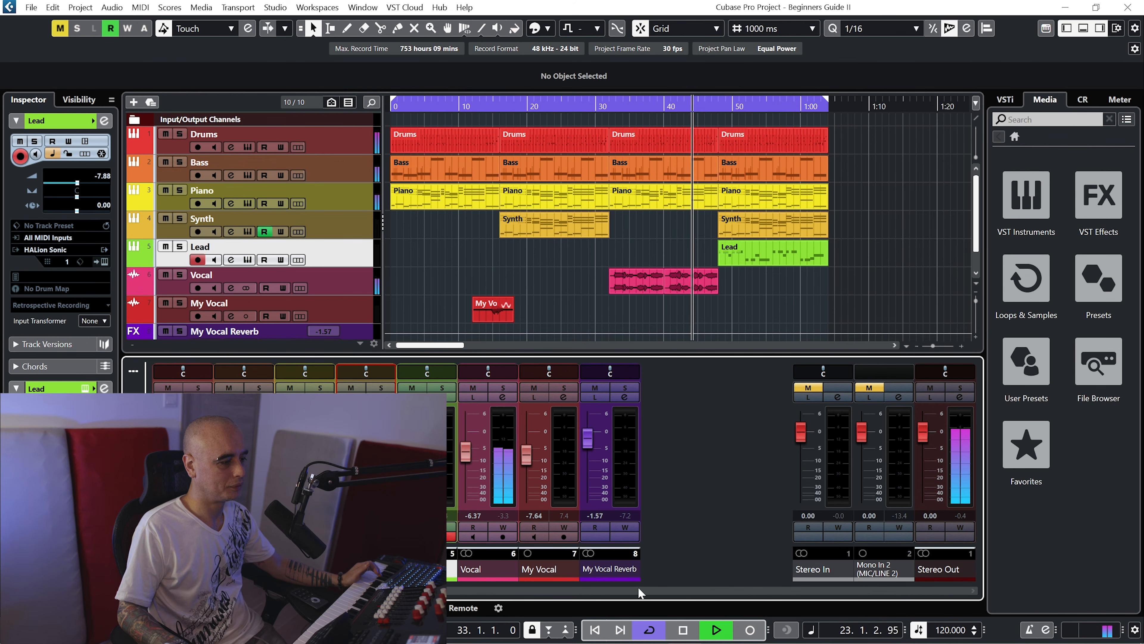
pyautogui.press('KP_Divide')
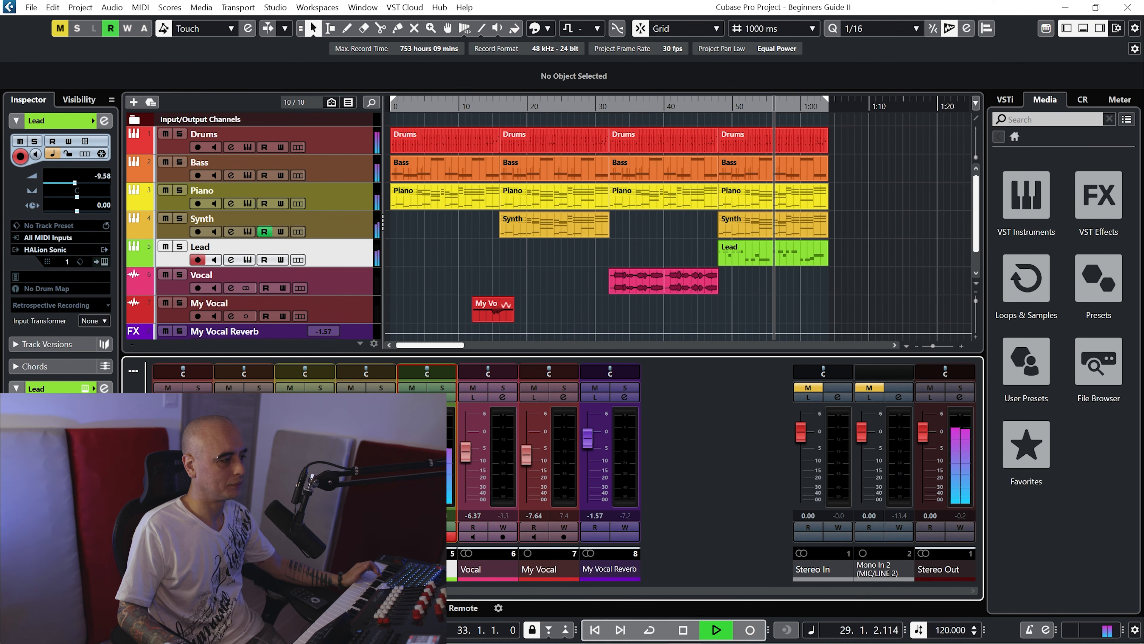
# - Raise the low-cut frequency in the Lead channel's equalizer and close its channel settings
pyautogui.click(442, 397)
pyautogui.moveTo(294, 312); pyautogui.dragTo(440, 312)
pyautogui.click(875, 151)
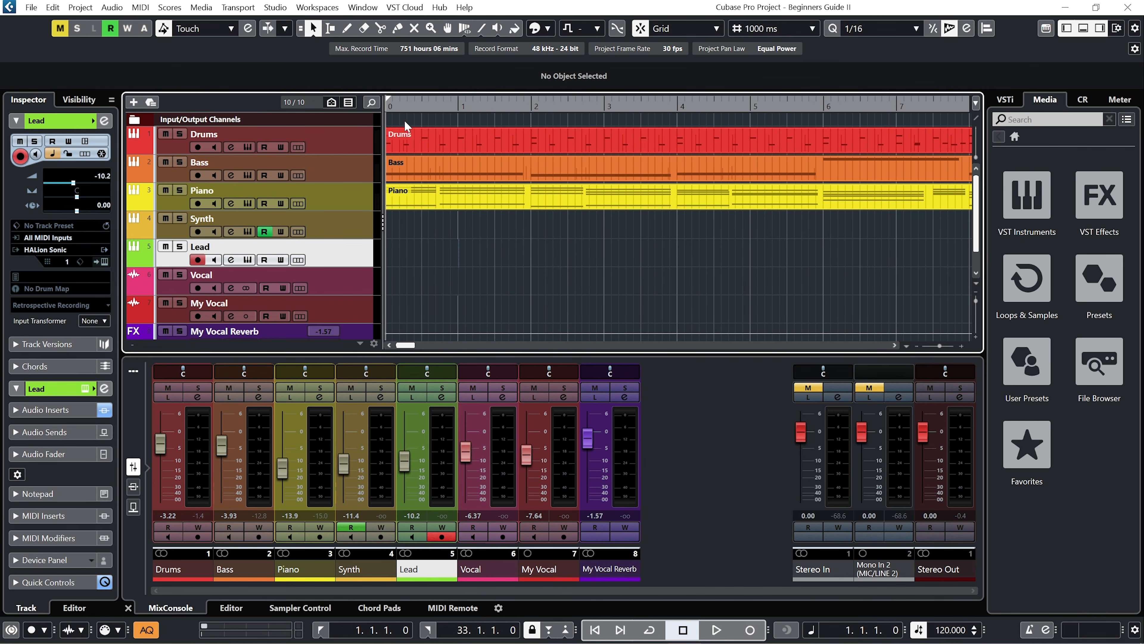
# - Set the cycle range from 1.1.1.0 to 1.3.1.0 and insert silence there to shift the arrangement
pyautogui.keyDown('alt'); pyautogui.click(459, 108); pyautogui.keyUp('alt')
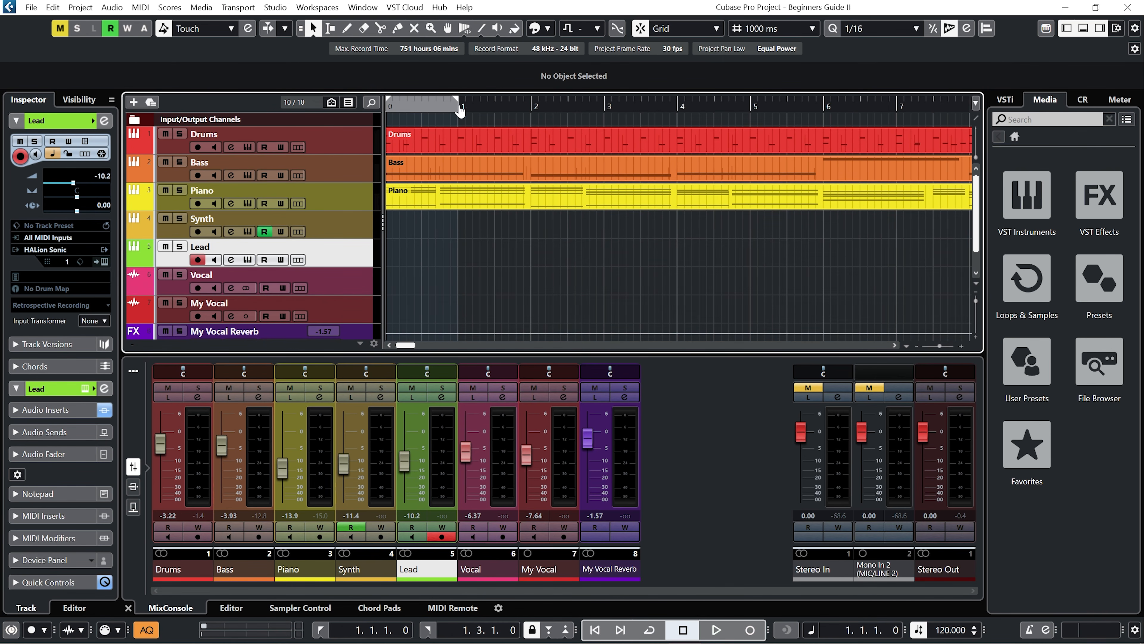
pyautogui.click(423, 102)
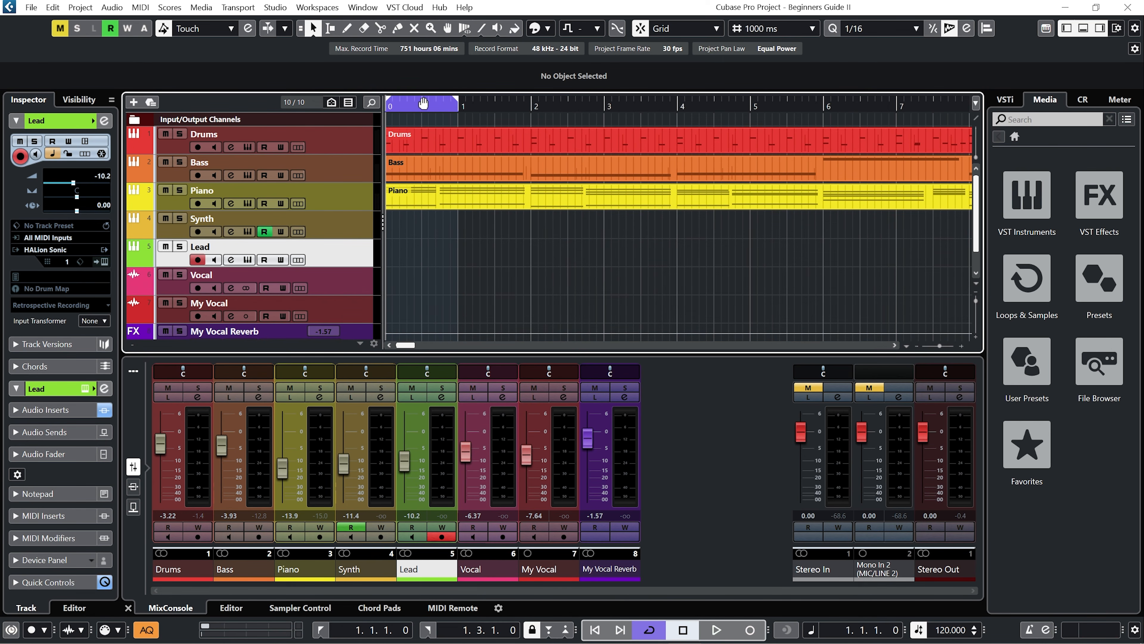
pyautogui.click(56, 9)
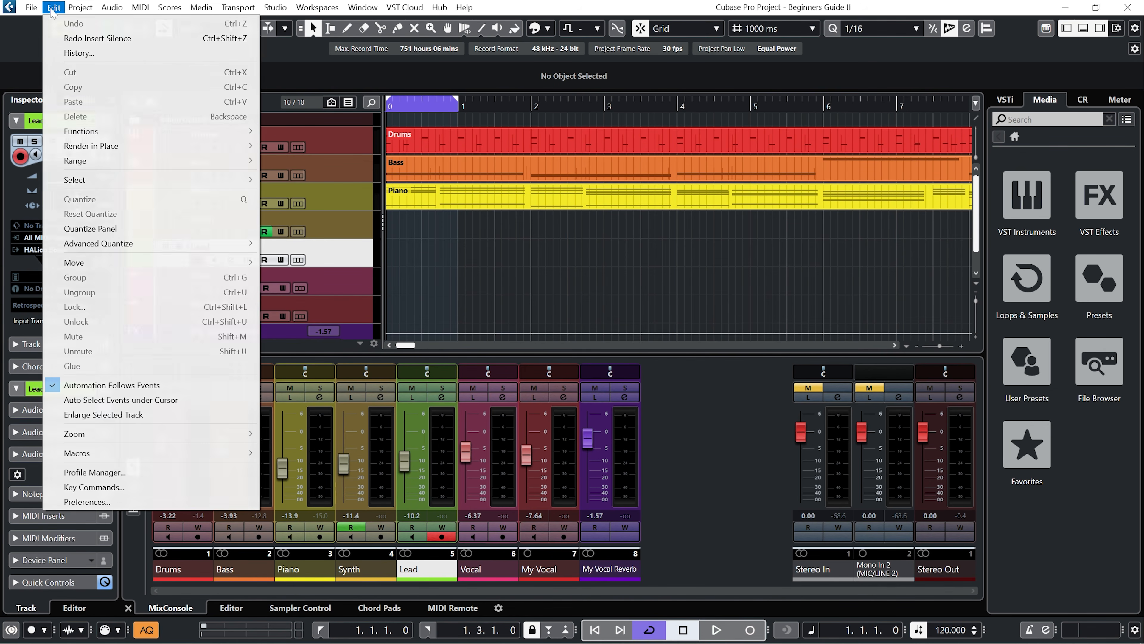
pyautogui.moveTo(146, 167)
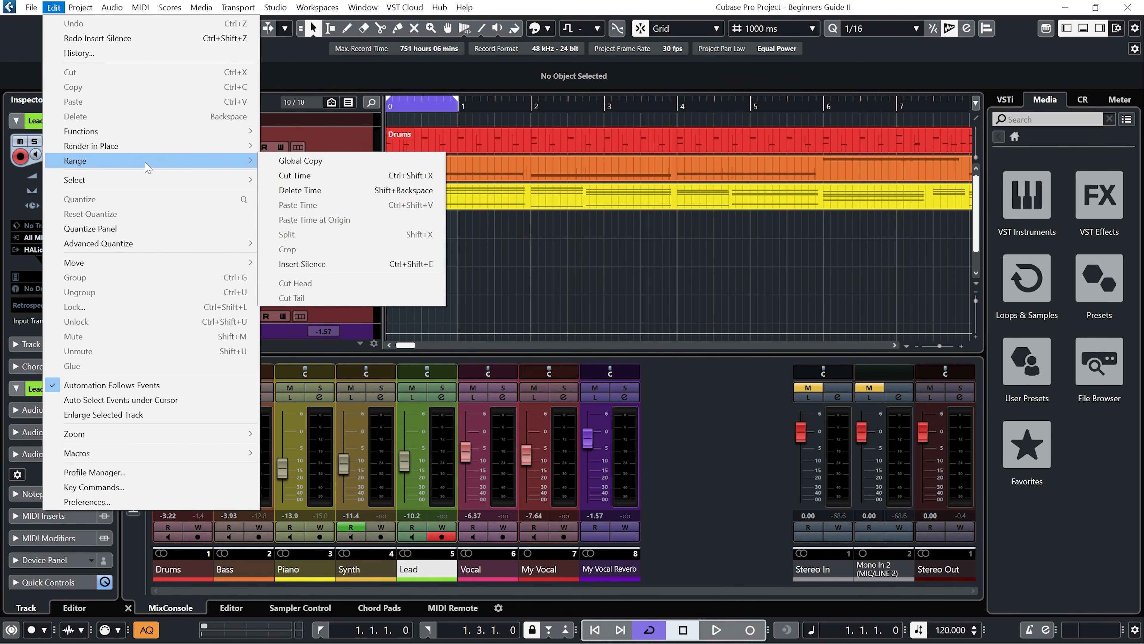
pyautogui.click(358, 265)
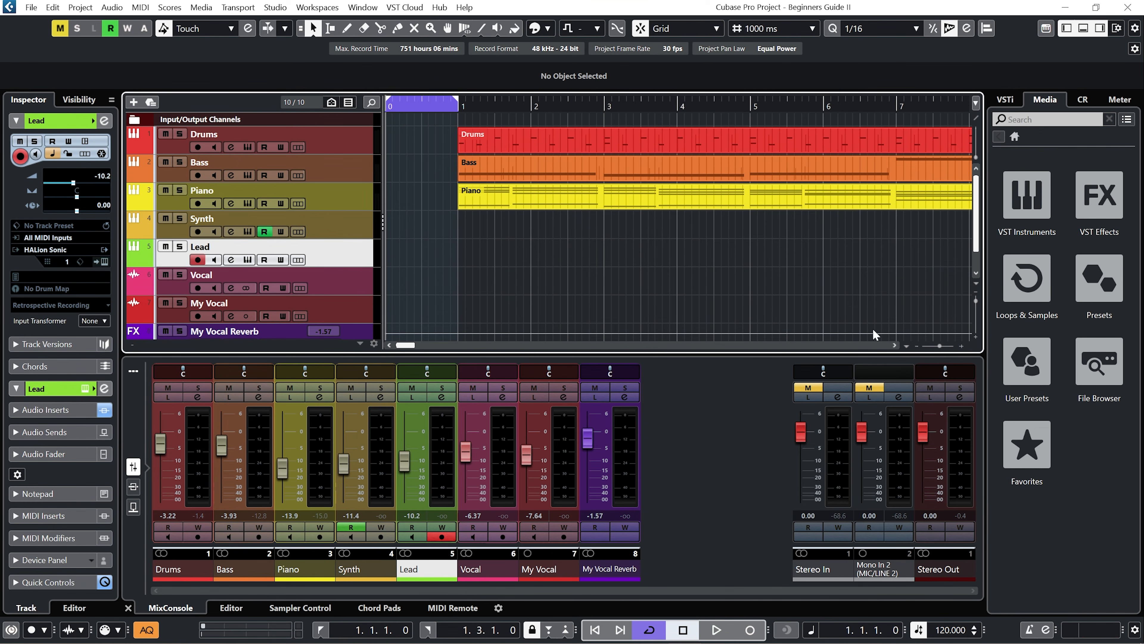
# - Play the end of the arrangement past the last events to hear where the effect tails fade out
pyautogui.click(932, 345)
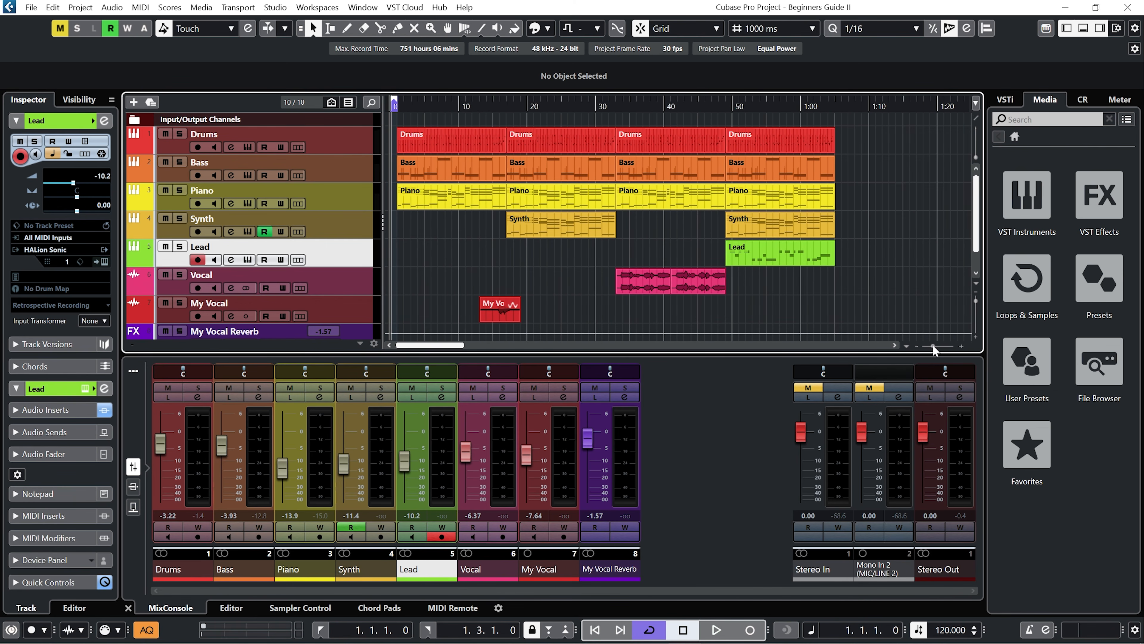
pyautogui.moveTo(831, 106); pyautogui.dragTo(742, 111)
pyautogui.press('space')
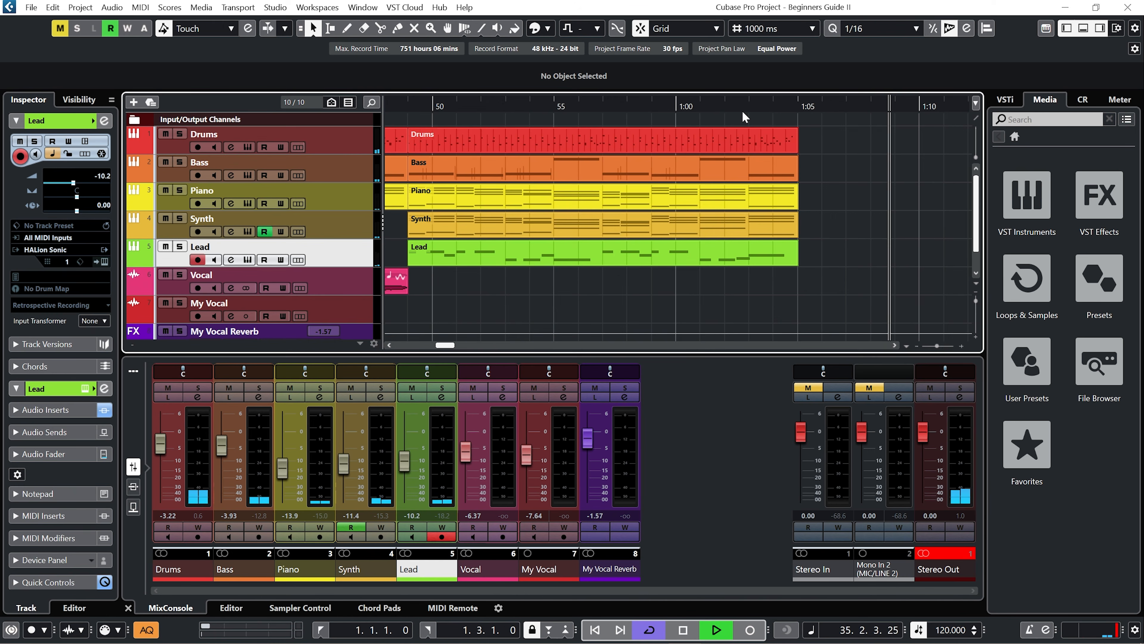
pyautogui.press('space')
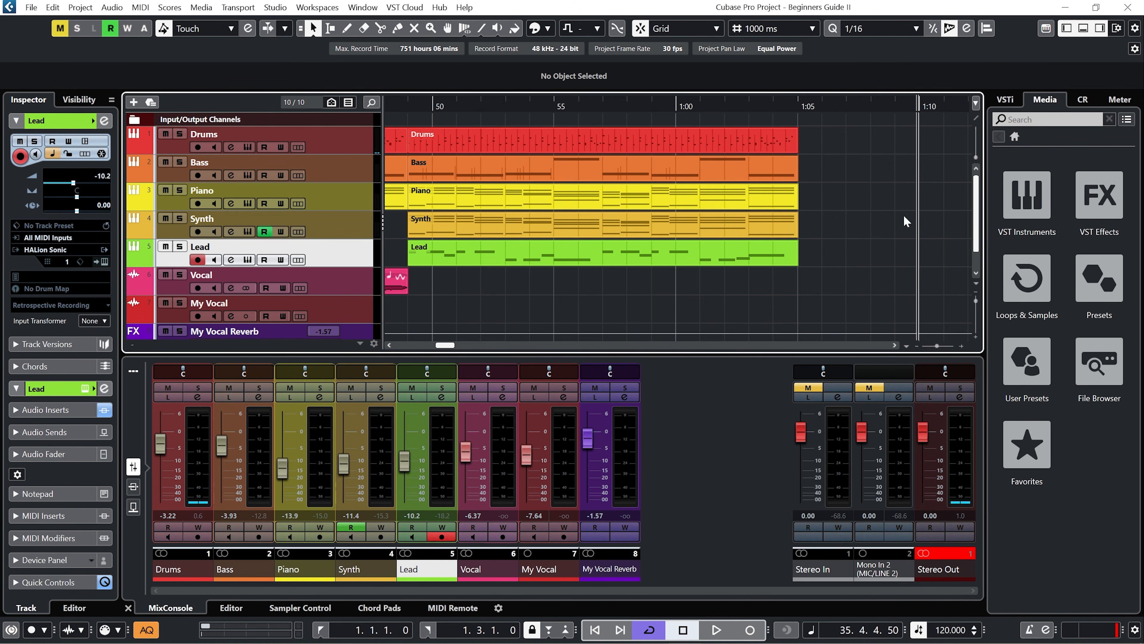
# - Extend the right locator to 36.1.1.0 so the range covers the whole song and its tail
pyautogui.click(940, 104)
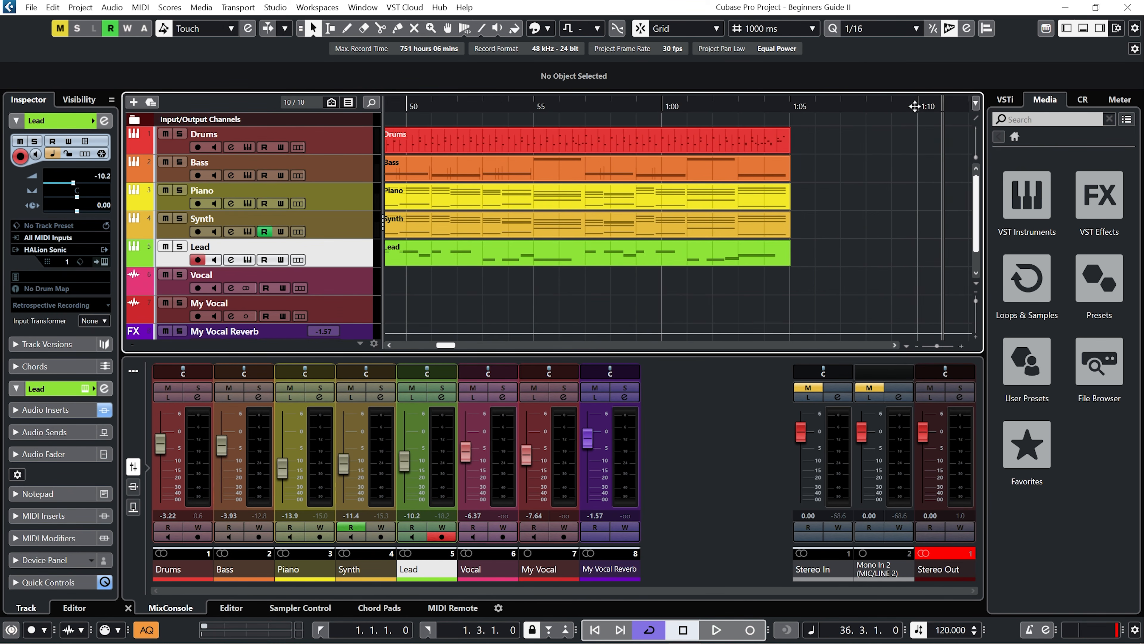
pyautogui.keyDown('alt'); pyautogui.click(917, 110); pyautogui.keyUp('alt')
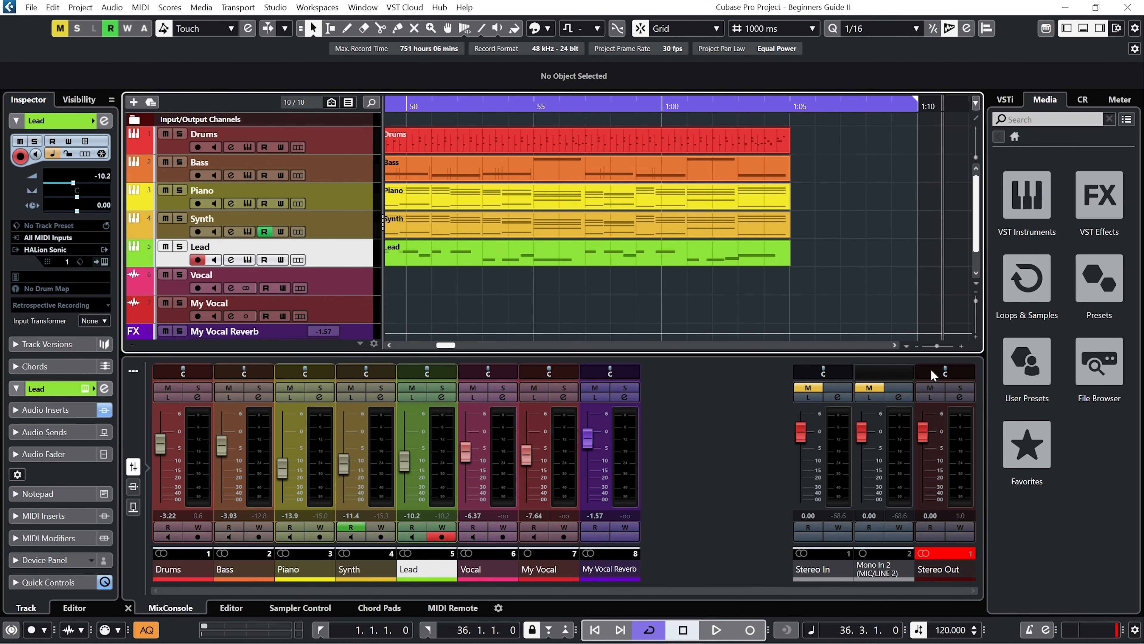
pyautogui.hotkey('shift', 'f')
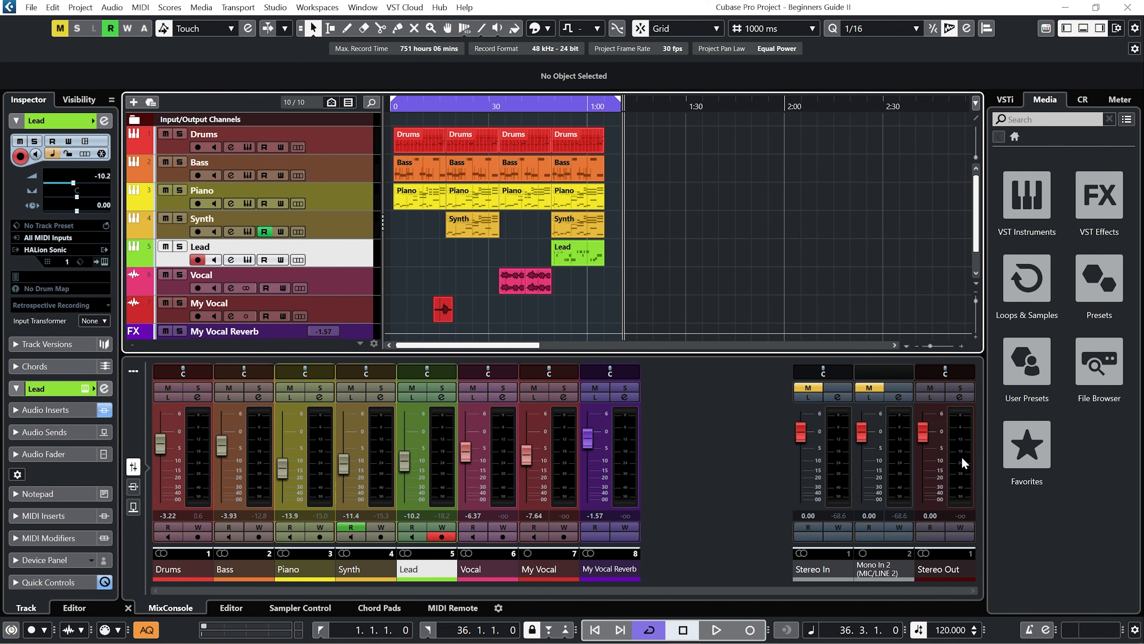
# - Open the Stereo Out channel strip and activate the Limiter in its Limit module
pyautogui.click(955, 399)
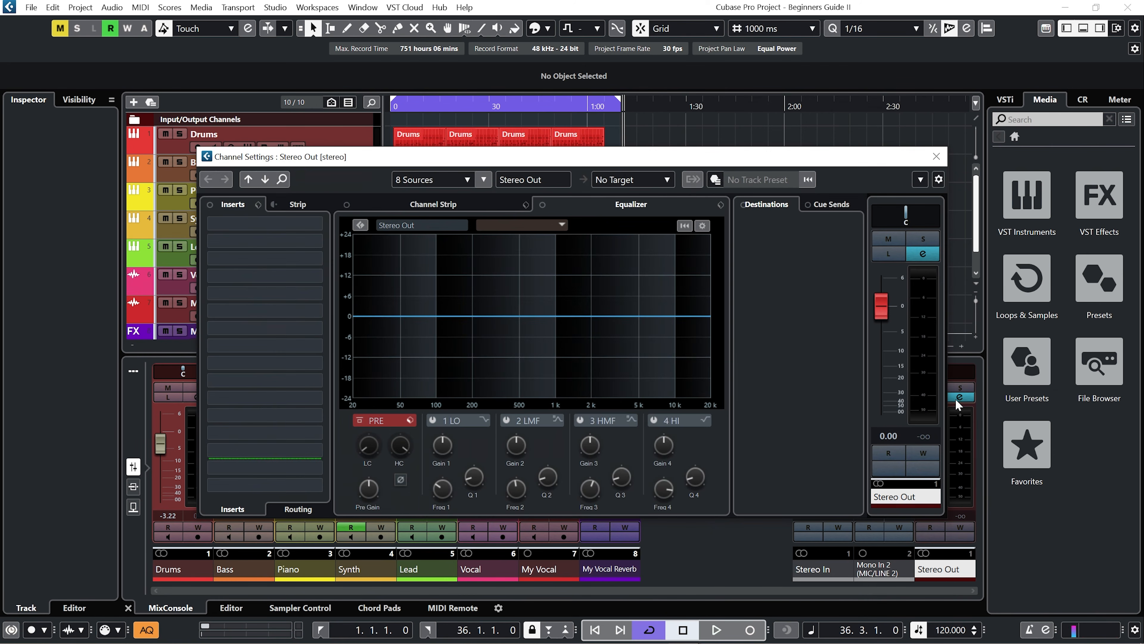
pyautogui.click(467, 209)
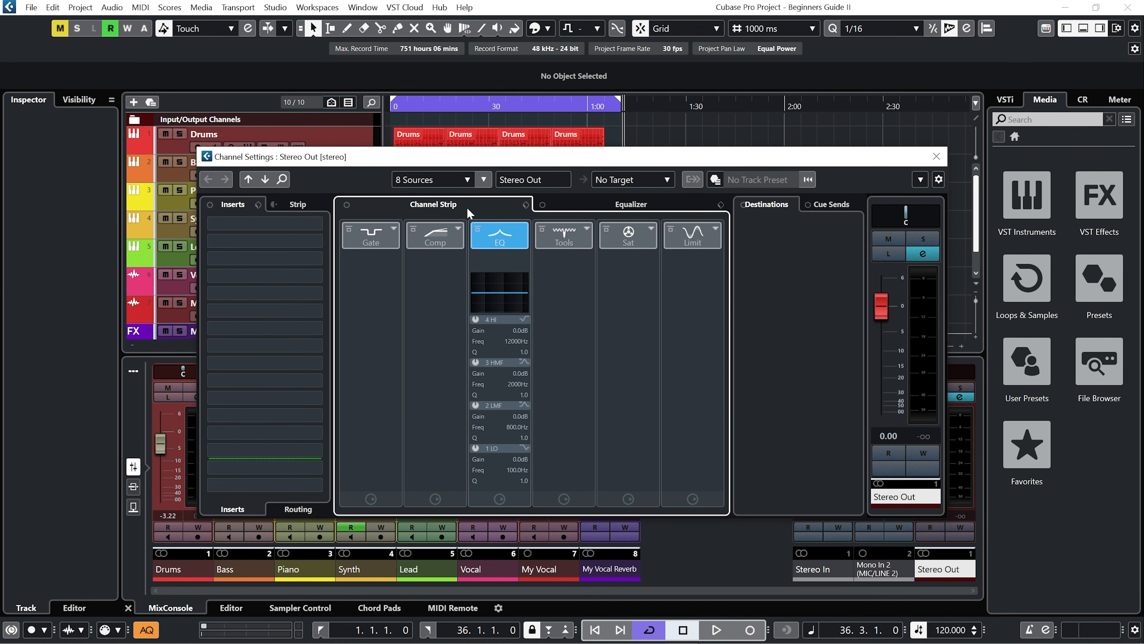
pyautogui.click(674, 231)
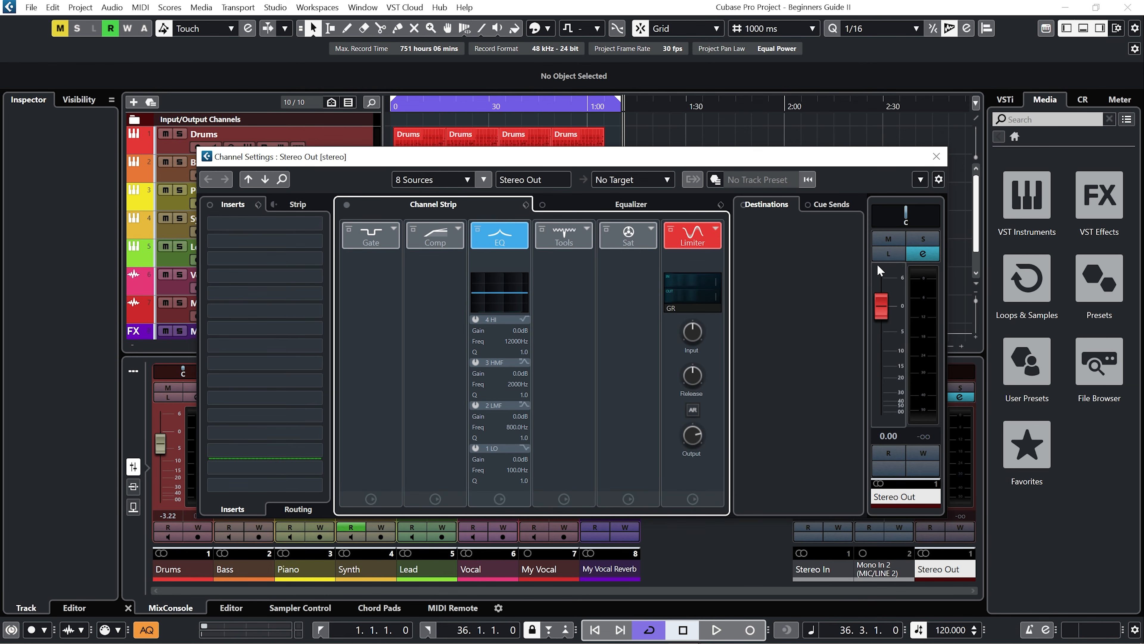
# - Close the Stereo Out settings and set up an audio mixdown export named Beginners Guide Mixdown, saved to the Desktop
pyautogui.click(936, 157)
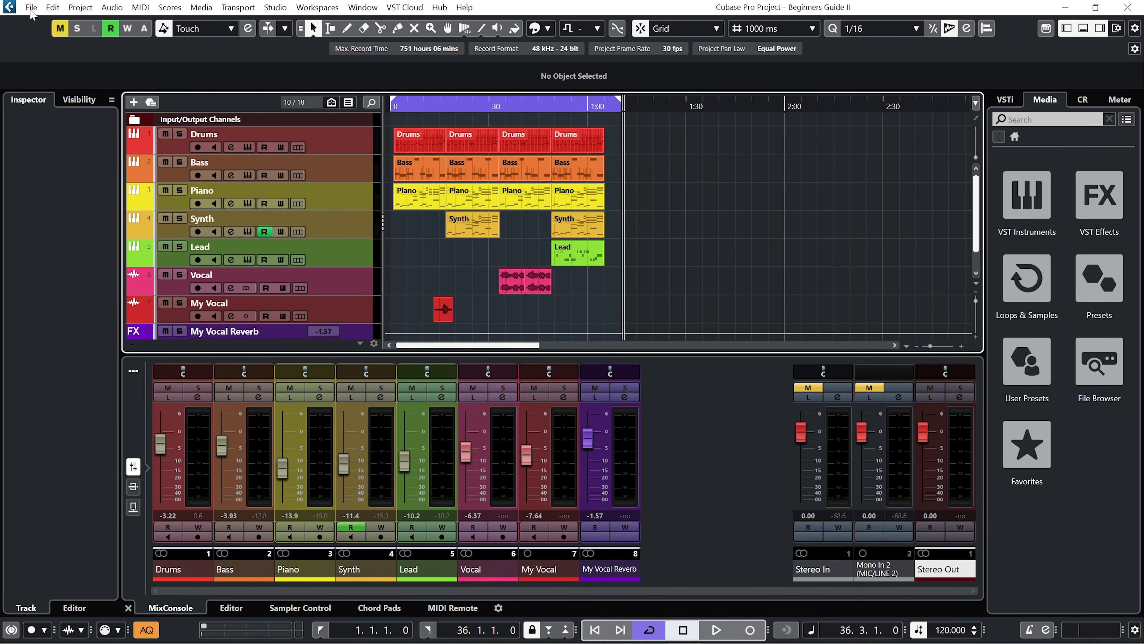
pyautogui.click(32, 8)
pyautogui.moveTo(105, 220)
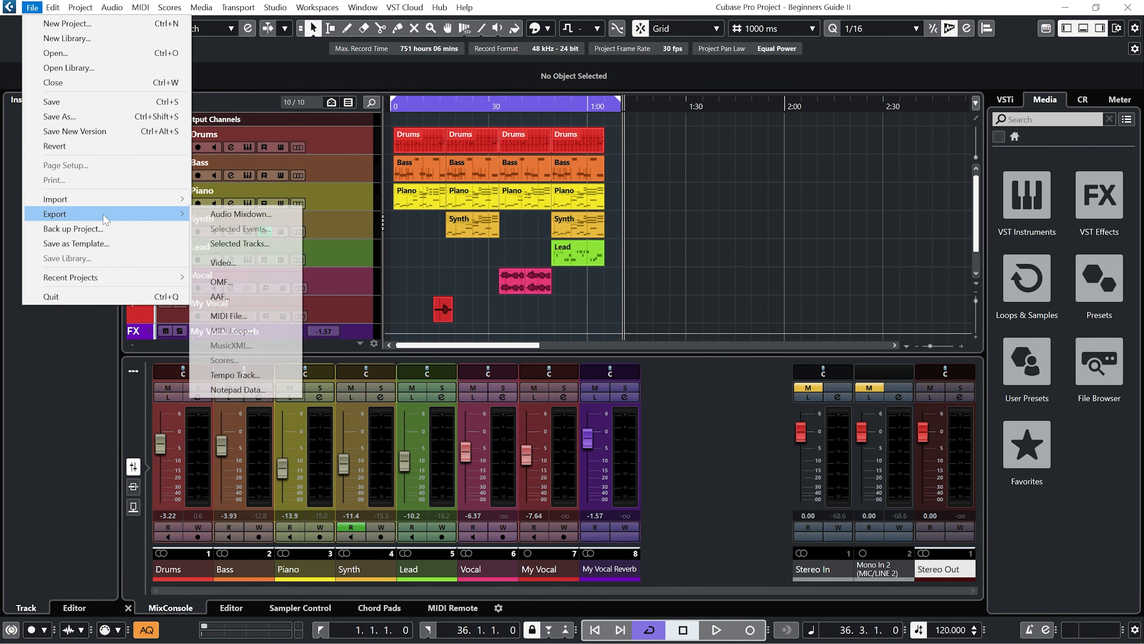
pyautogui.click(234, 214)
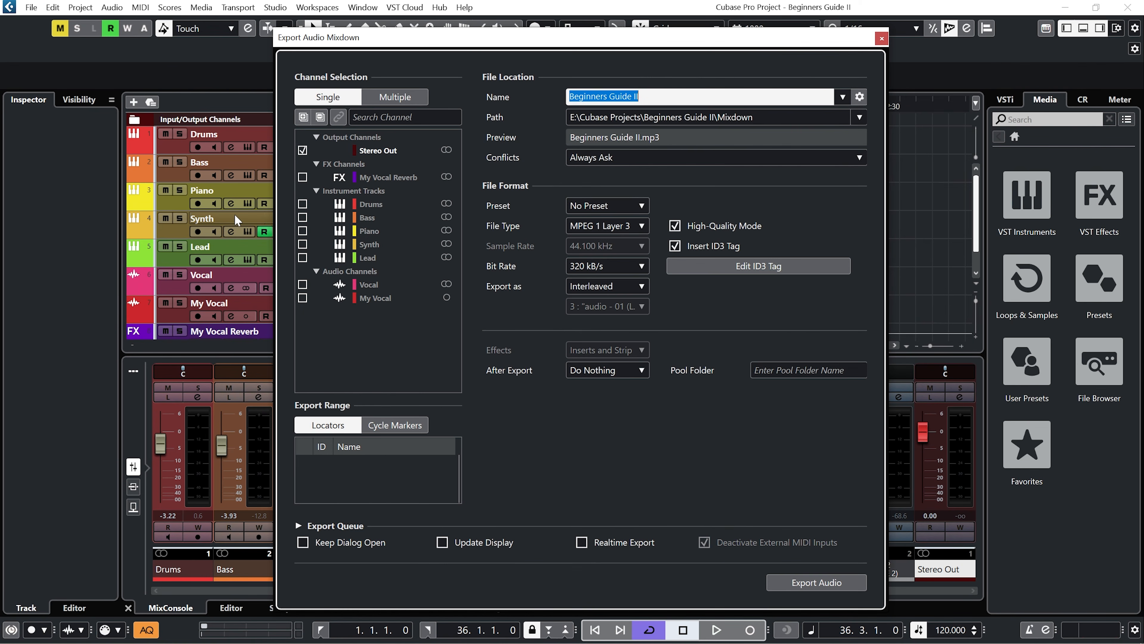
pyautogui.doubleClick(636, 96)
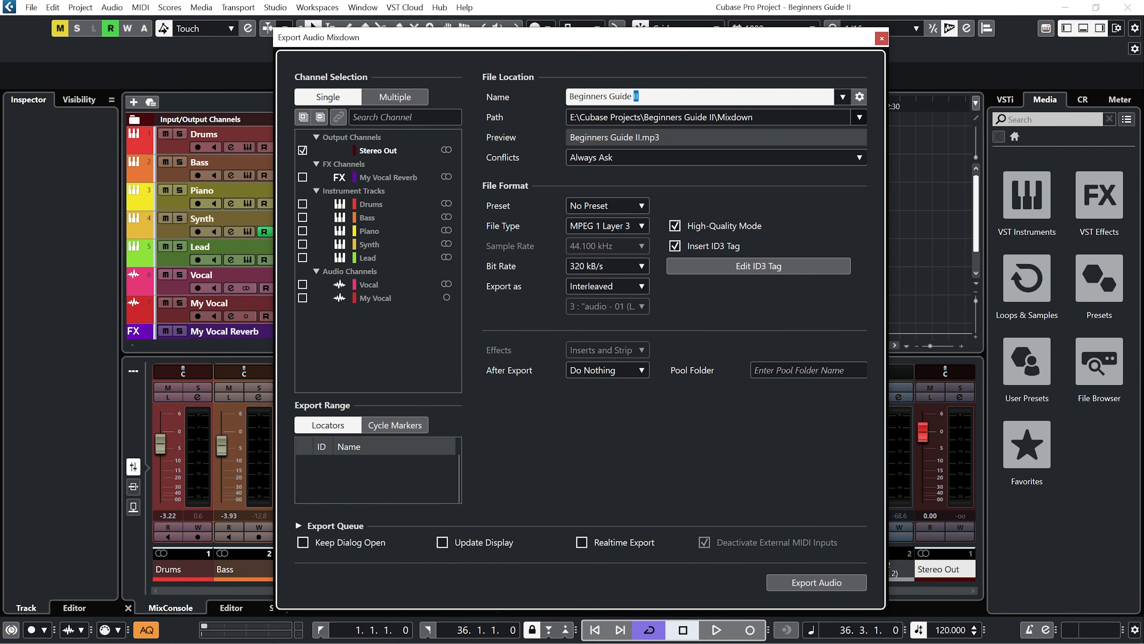
pyautogui.write('Mi')
pyautogui.write('xdown')
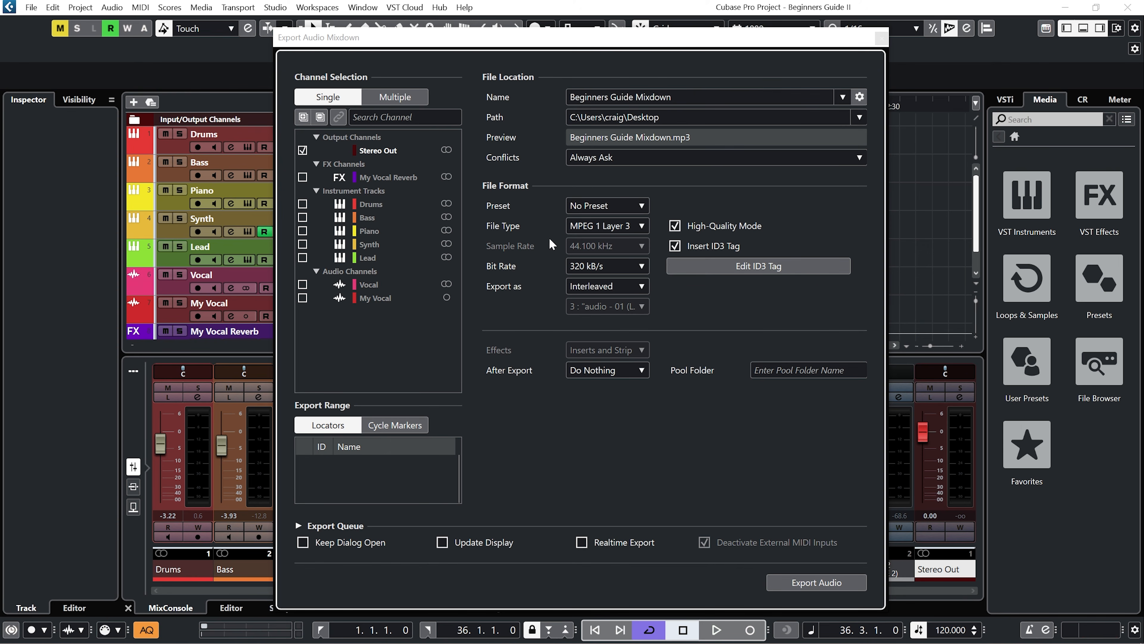
# - Export the Stereo Out mixdown as MPEG 1 Layer 3 with a bit rate of 320 kB/s
pyautogui.click(641, 226)
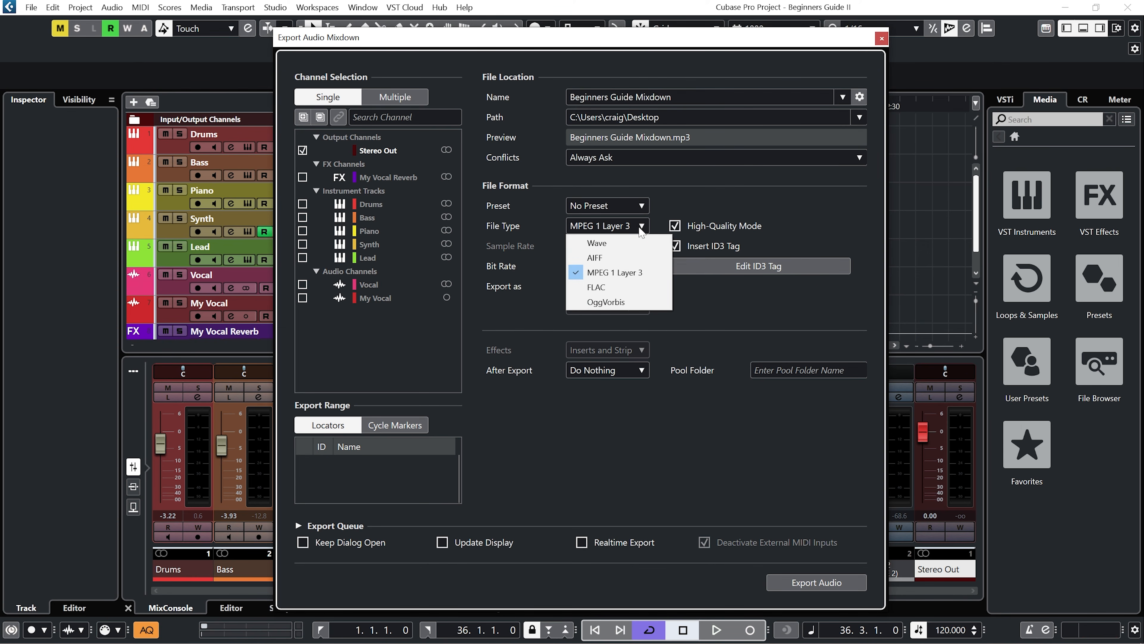
pyautogui.click(644, 273)
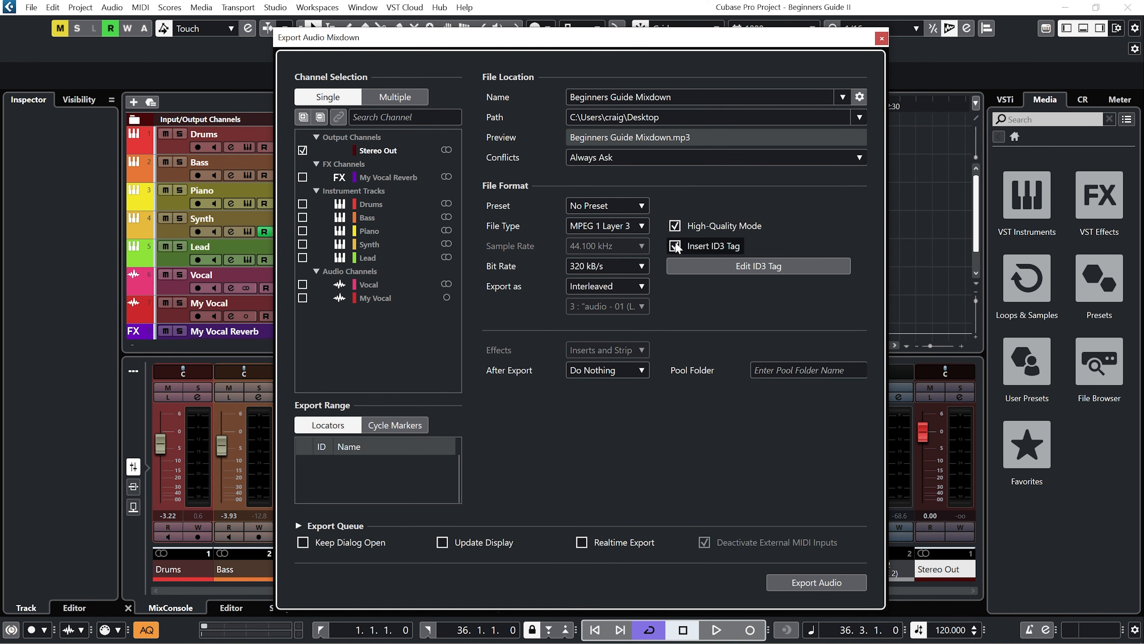
pyautogui.click(641, 266)
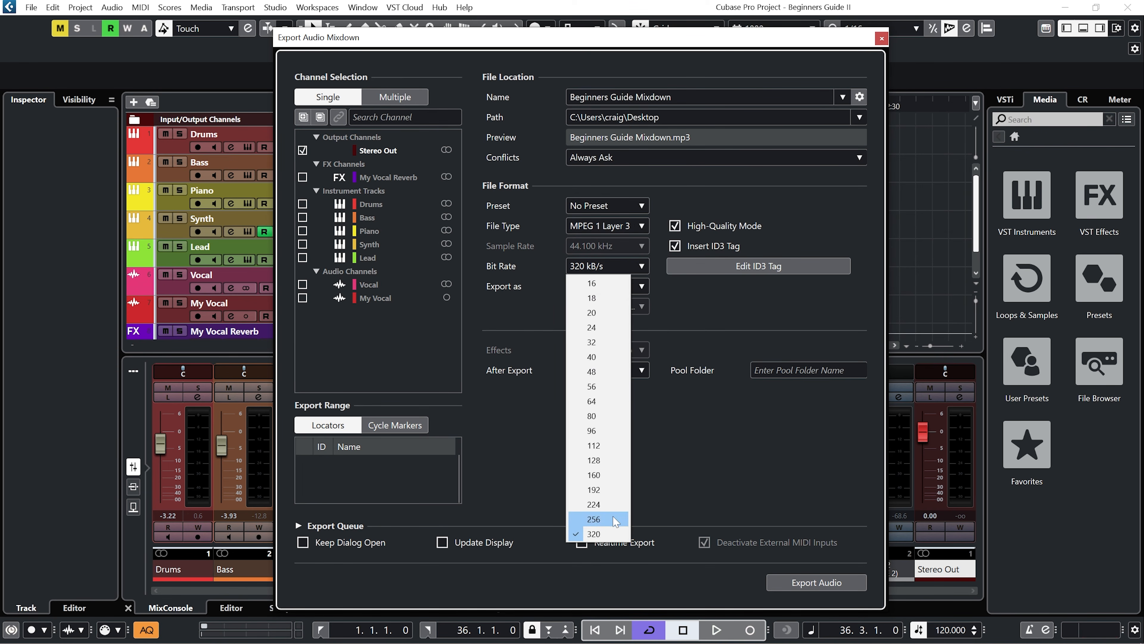
pyautogui.click(615, 533)
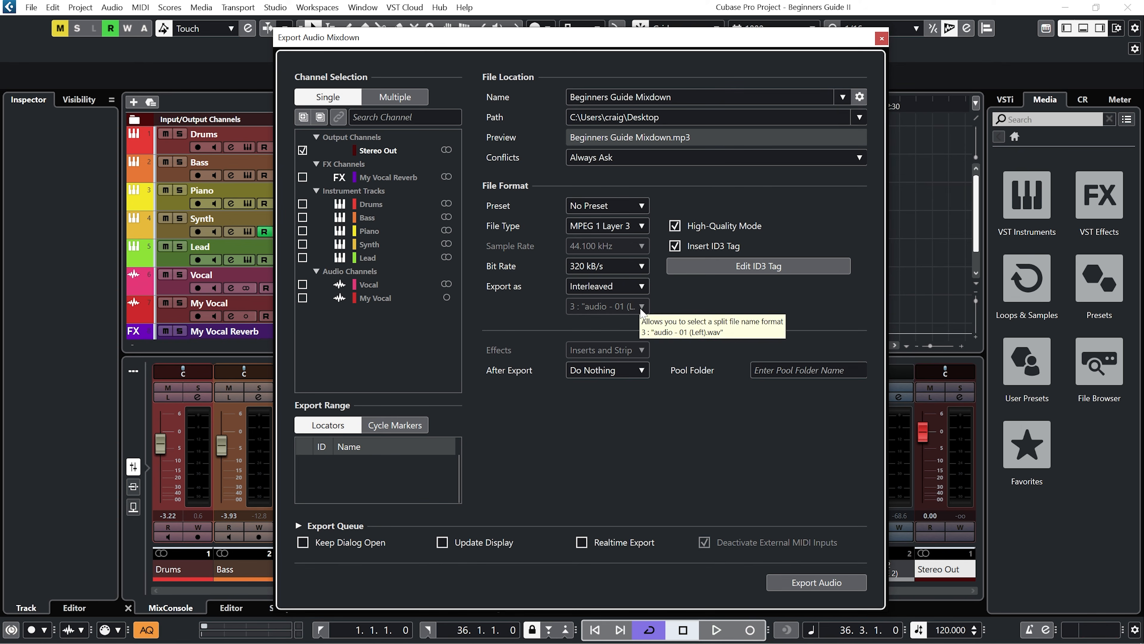
pyautogui.click(810, 585)
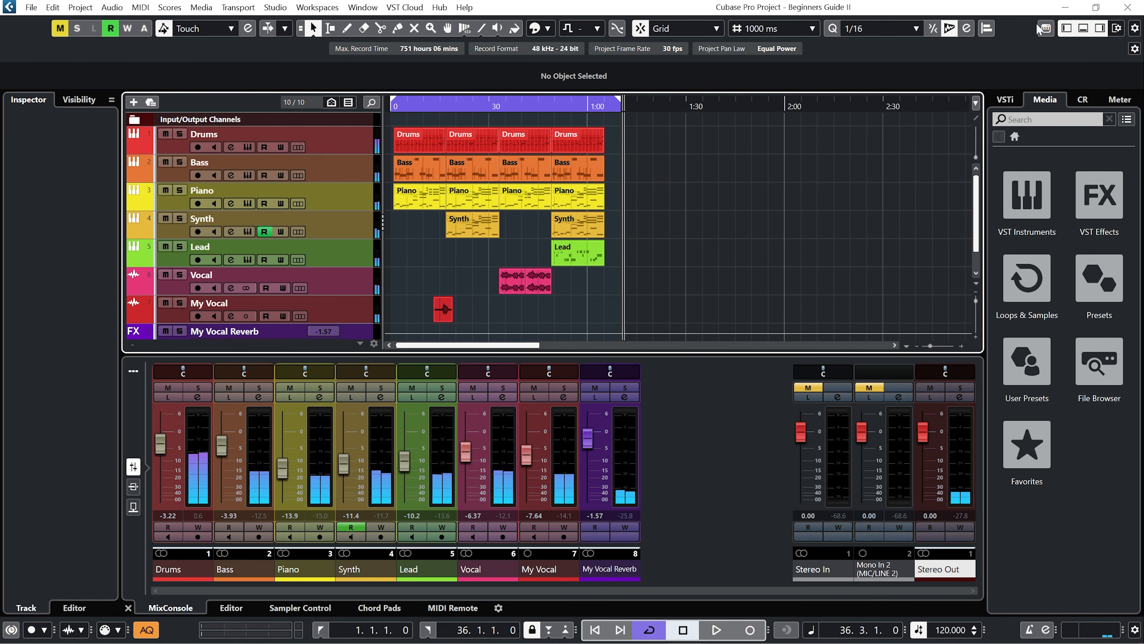
# - Minimize Cubase, play the exported Beginners Guide Mixdown MP3 from the desktop to check it, and pause playback
pyautogui.click(1065, 7)
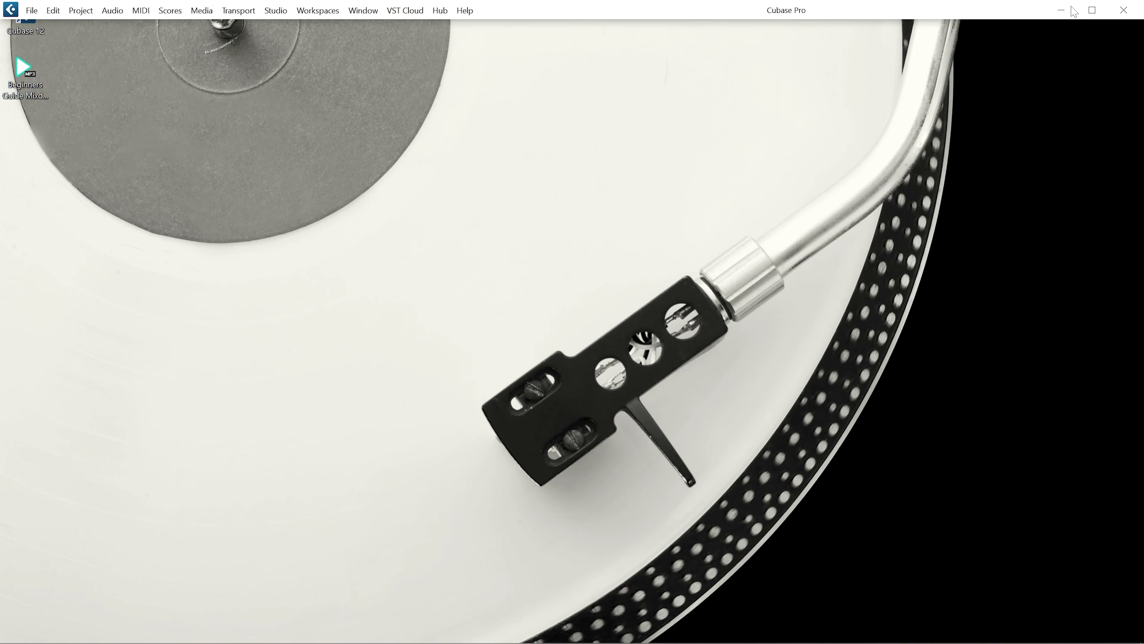
pyautogui.doubleClick(26, 84)
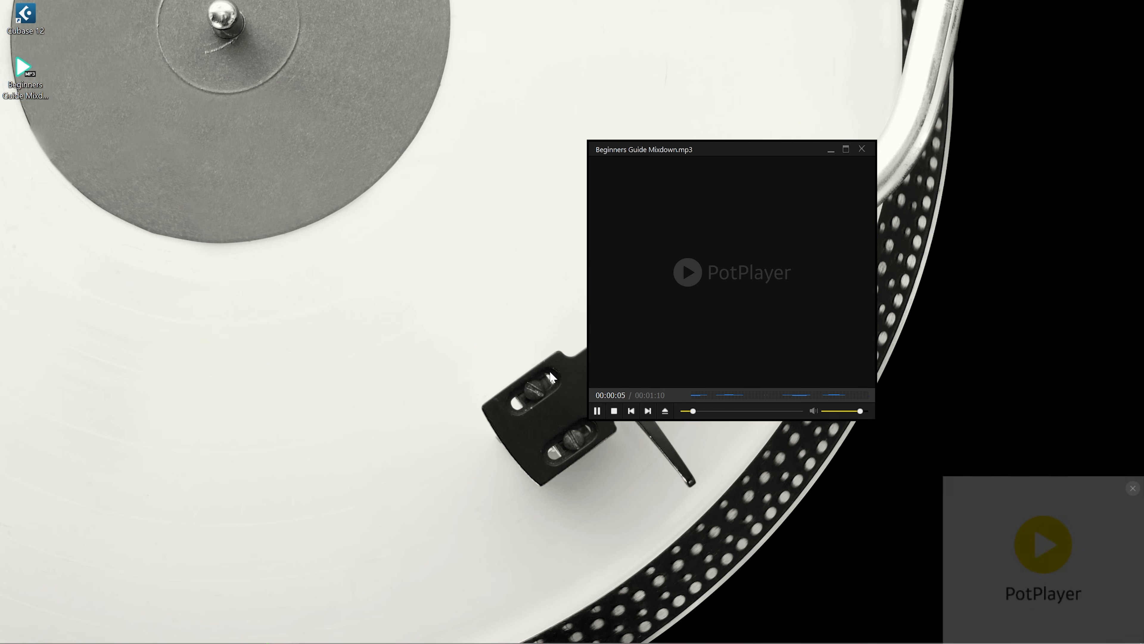
pyautogui.click(598, 411)
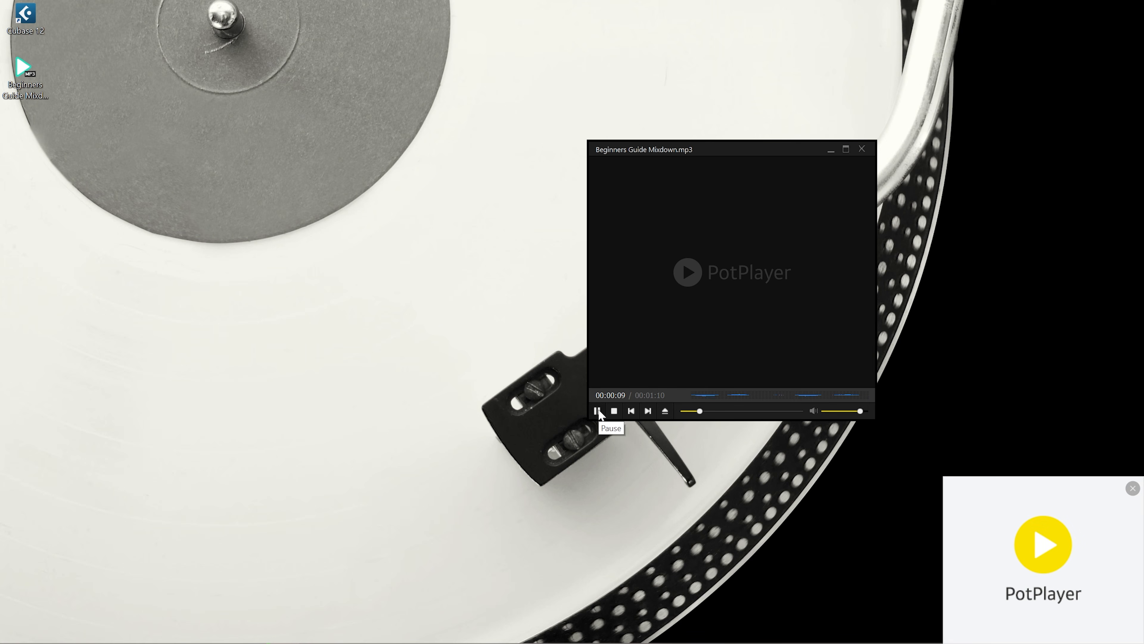